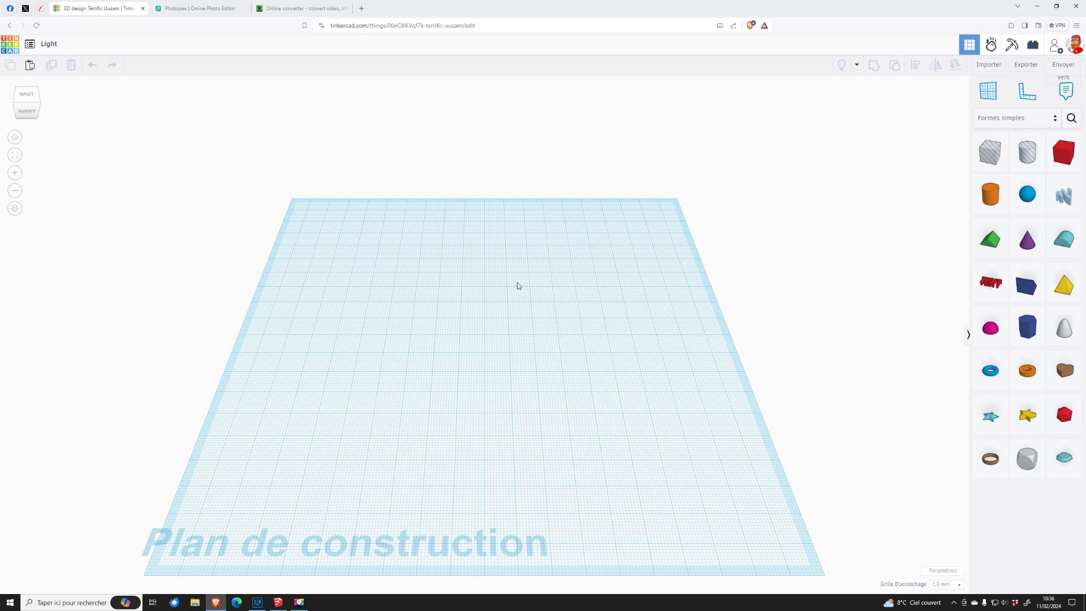
# - Look over the programs for the project: SketchUp, Tinkercad, Photopea and the Online-Convert site
pyautogui.click(279, 604)
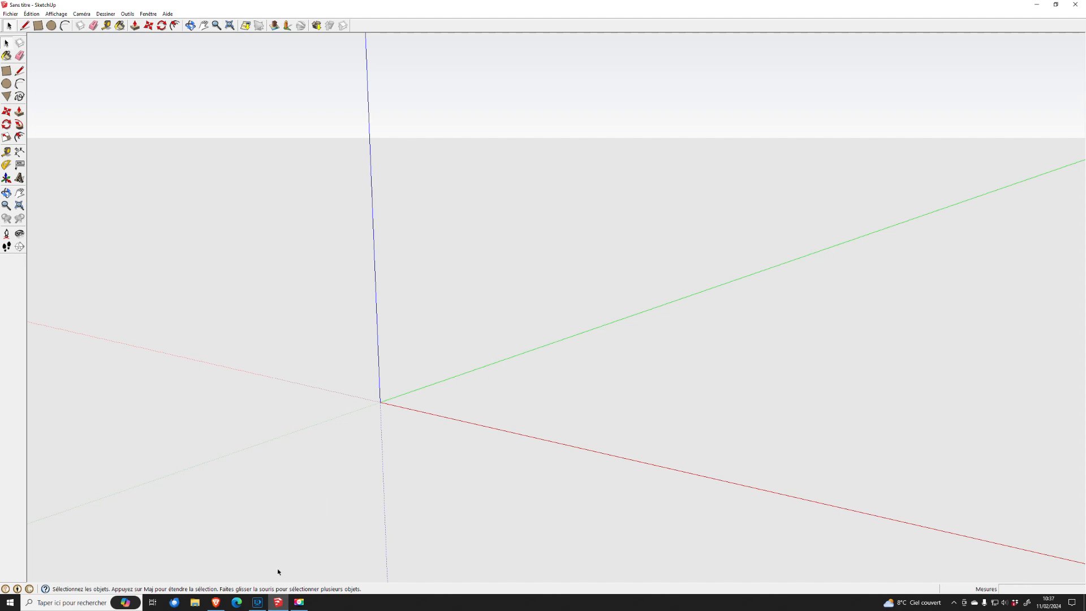
pyautogui.click(216, 602)
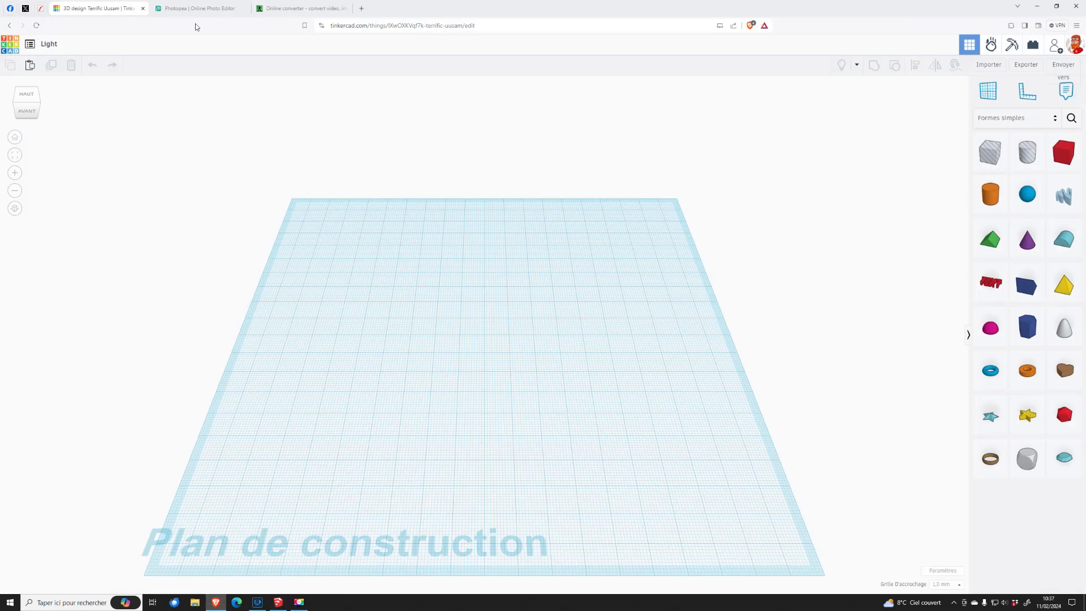
pyautogui.click(196, 8)
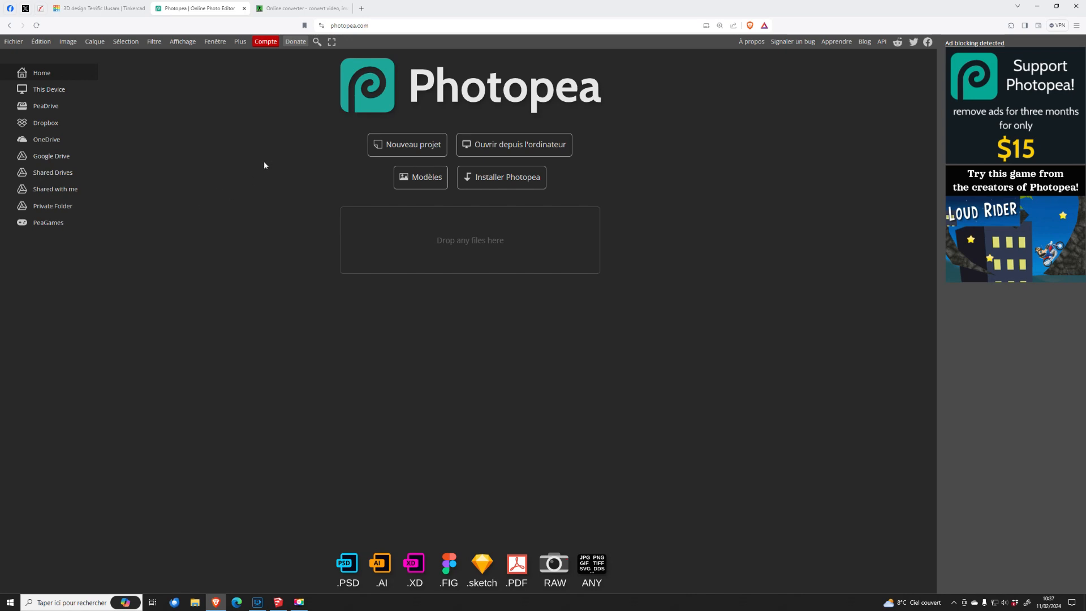
pyautogui.click(302, 7)
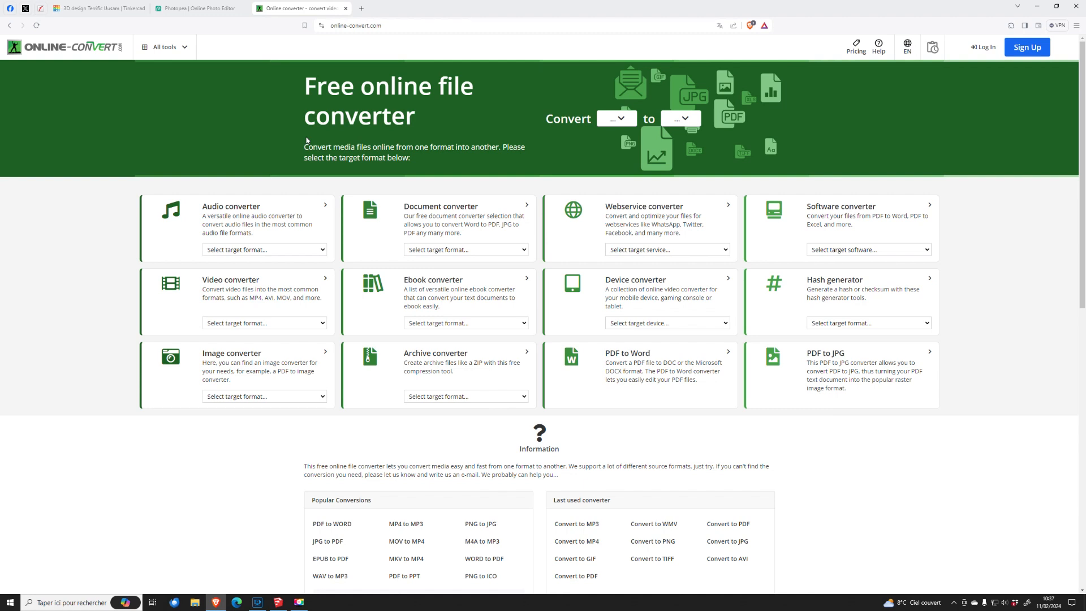
pyautogui.click(208, 9)
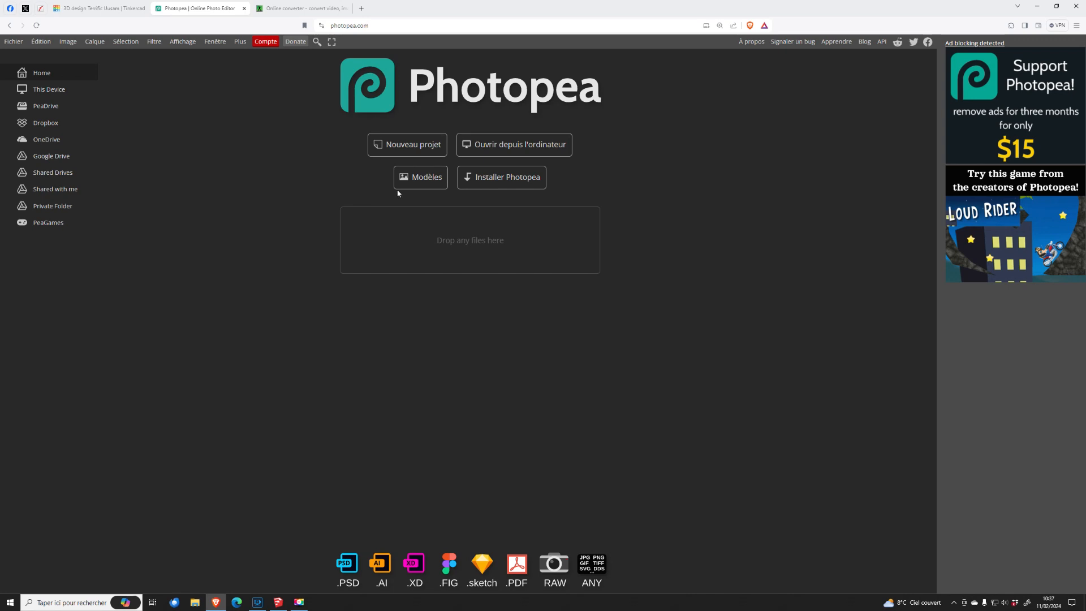
pyautogui.click(303, 8)
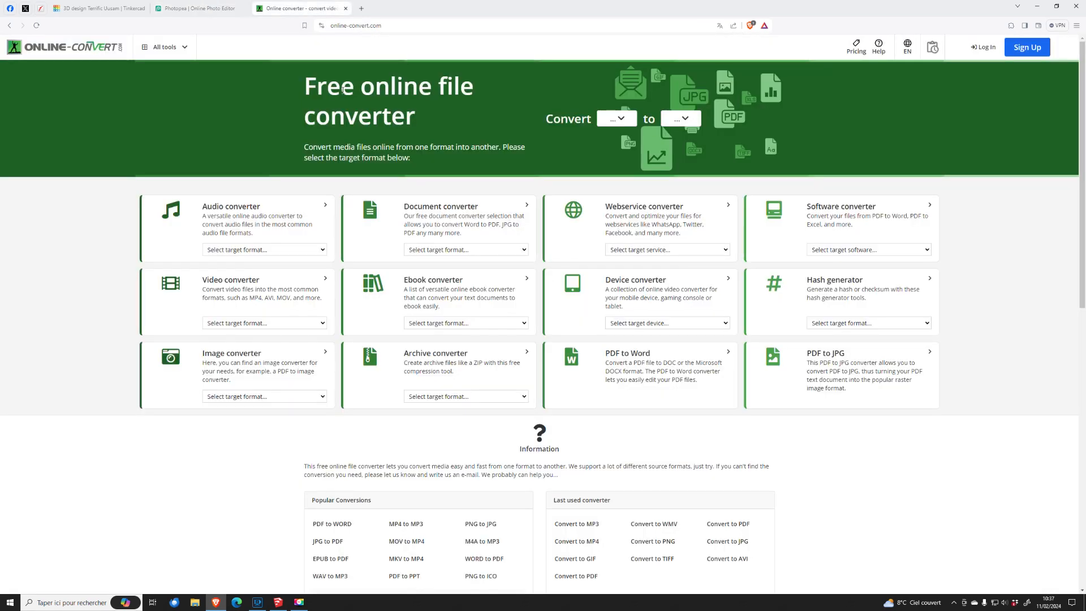
# - Switch to Photopea and open the ZeBlate_noir logo image from the computer
pyautogui.click(205, 9)
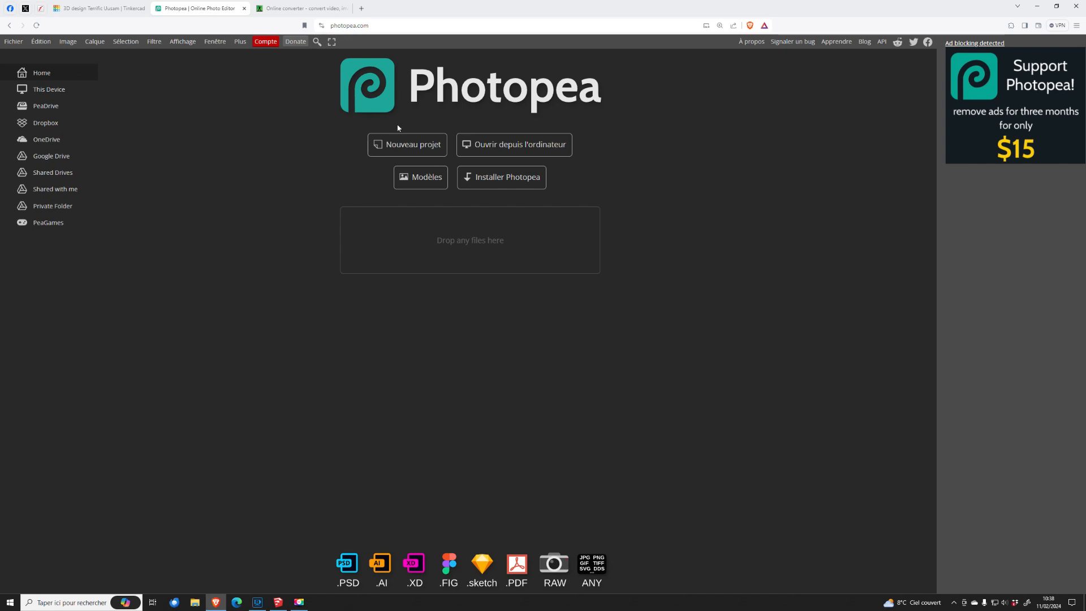
pyautogui.click(14, 42)
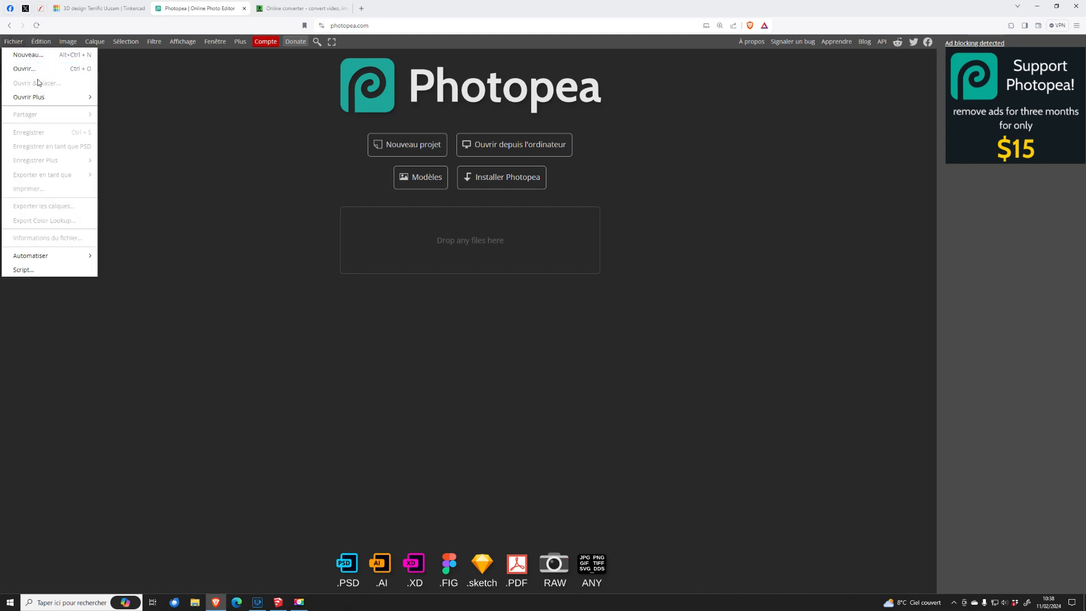
pyautogui.click(29, 69)
pyautogui.click(203, 122)
pyautogui.click(437, 307)
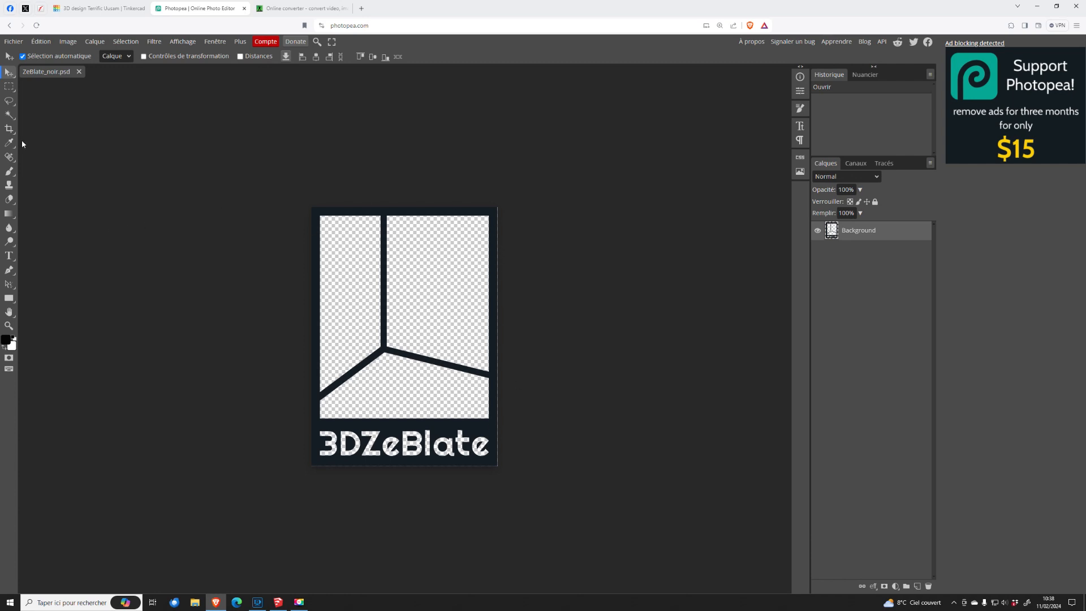
# - Try selecting the logo's three transparent panes one by one with the Magic Wand, and clear the selection
pyautogui.click(9, 115)
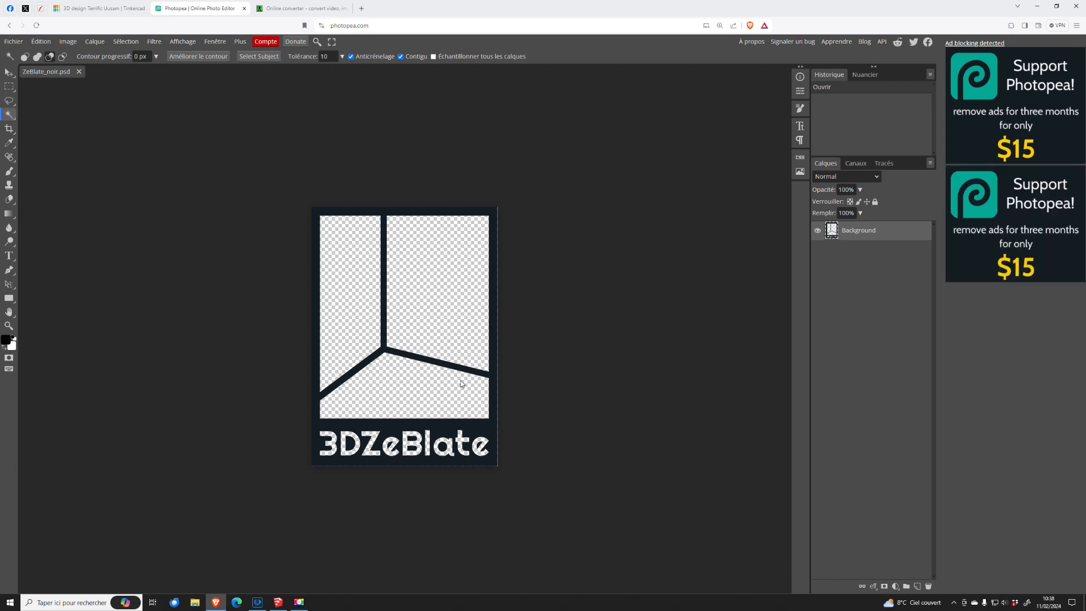
pyautogui.click(357, 290)
pyautogui.click(396, 405)
pyautogui.click(431, 285)
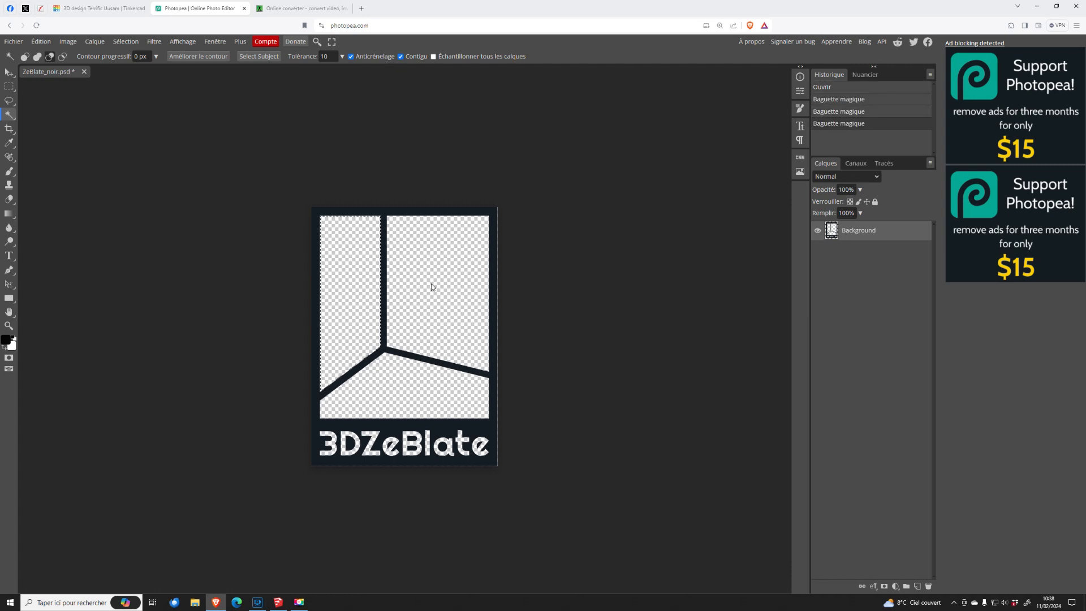
pyautogui.click(9, 86)
pyautogui.click(226, 162)
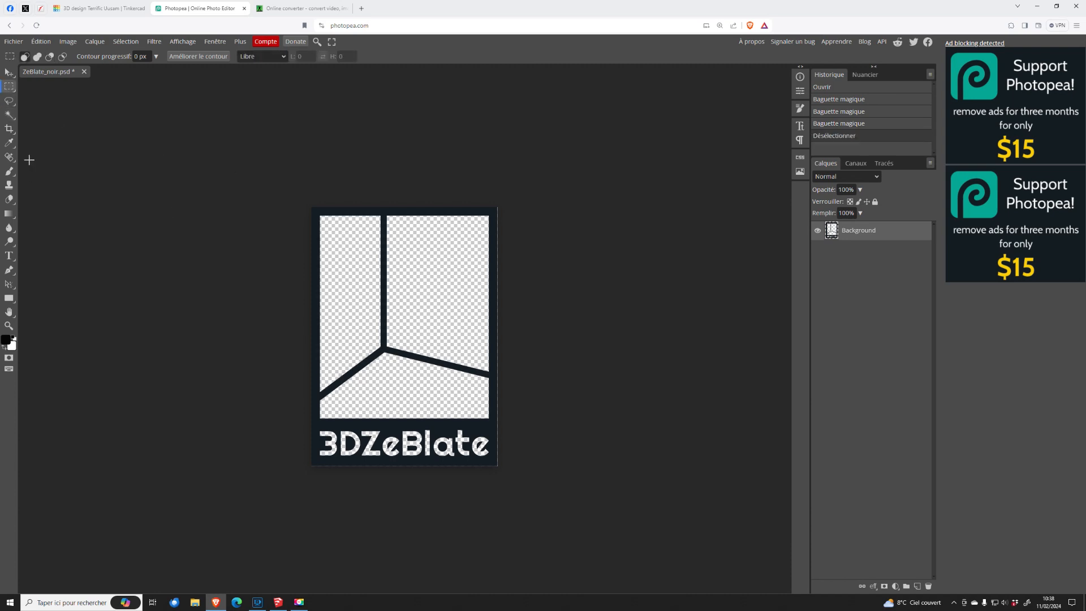
# - Select all of the logo's transparent areas at once, including the lettering, using the Magic Wand with the contiguous option disabled
pyautogui.click(10, 115)
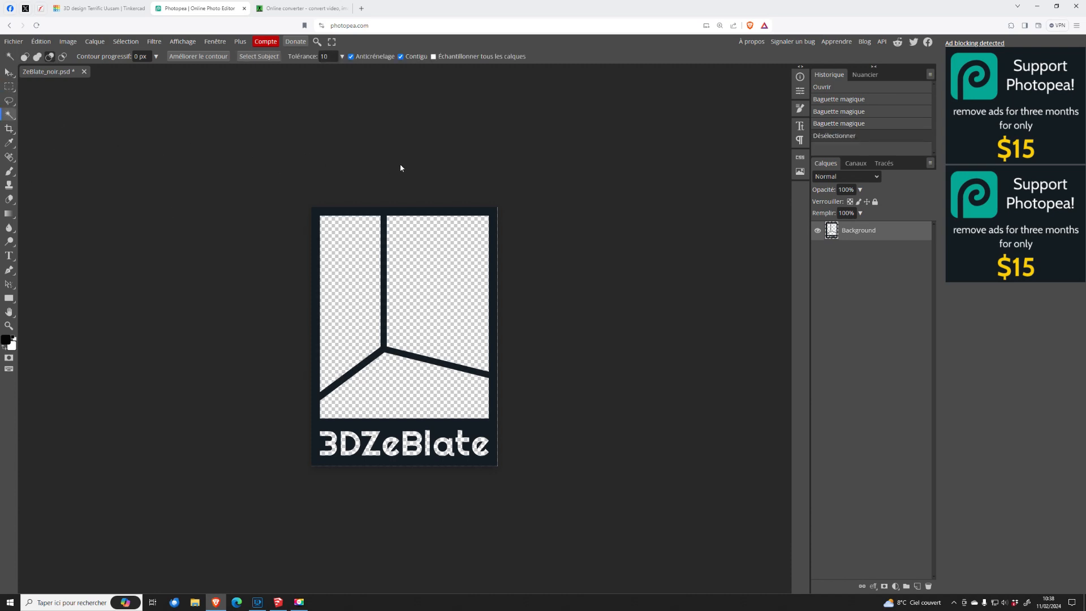
pyautogui.click(401, 56)
pyautogui.click(353, 311)
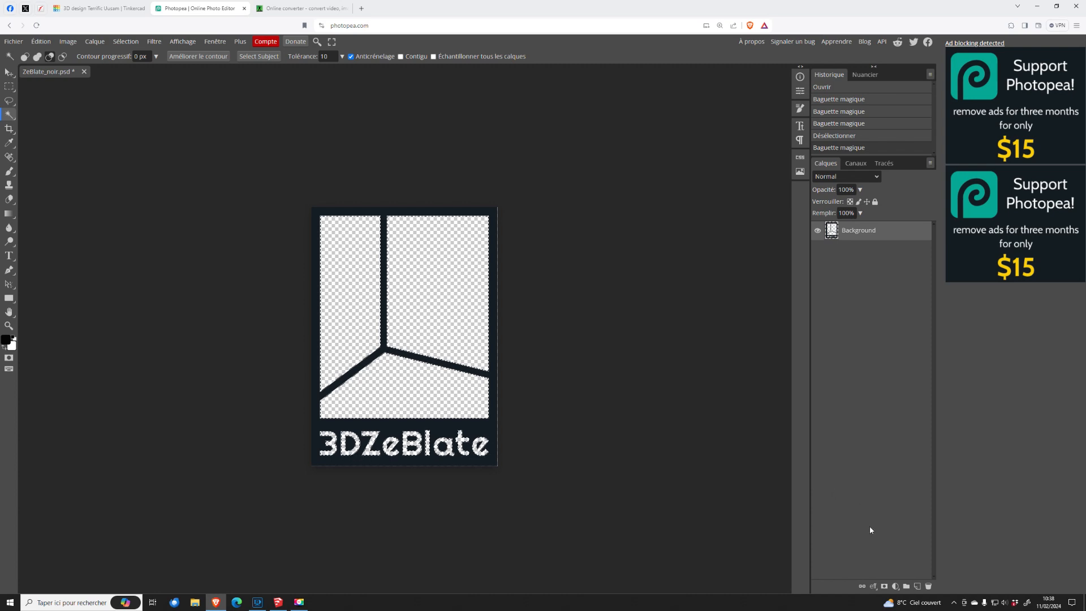
# - Fill the selected areas with black on a new layer using the Paint Bucket, and deselect
pyautogui.click(917, 586)
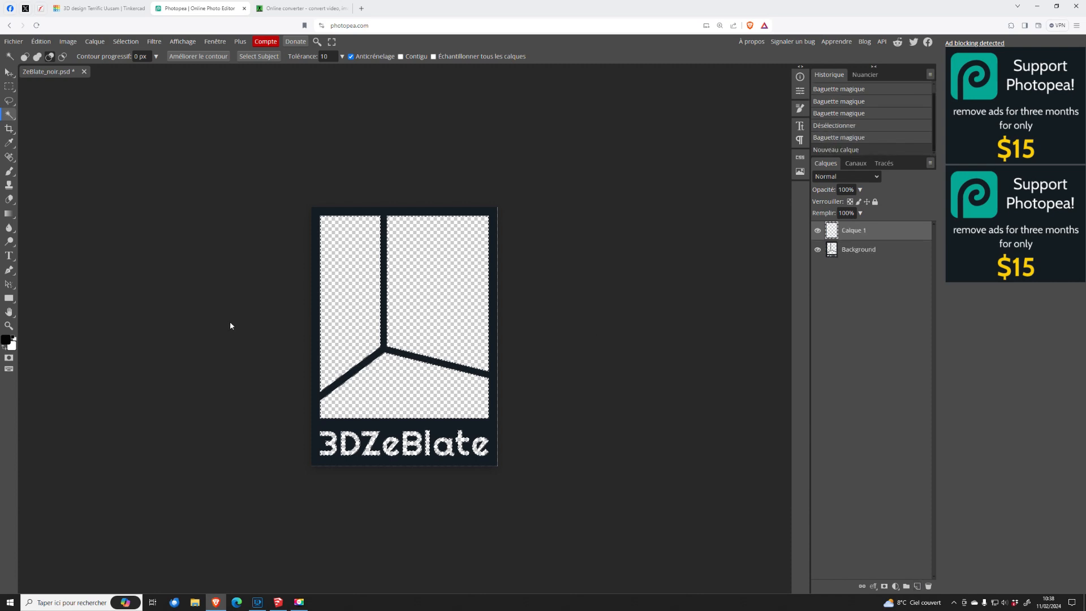
pyautogui.rightClick(10, 216)
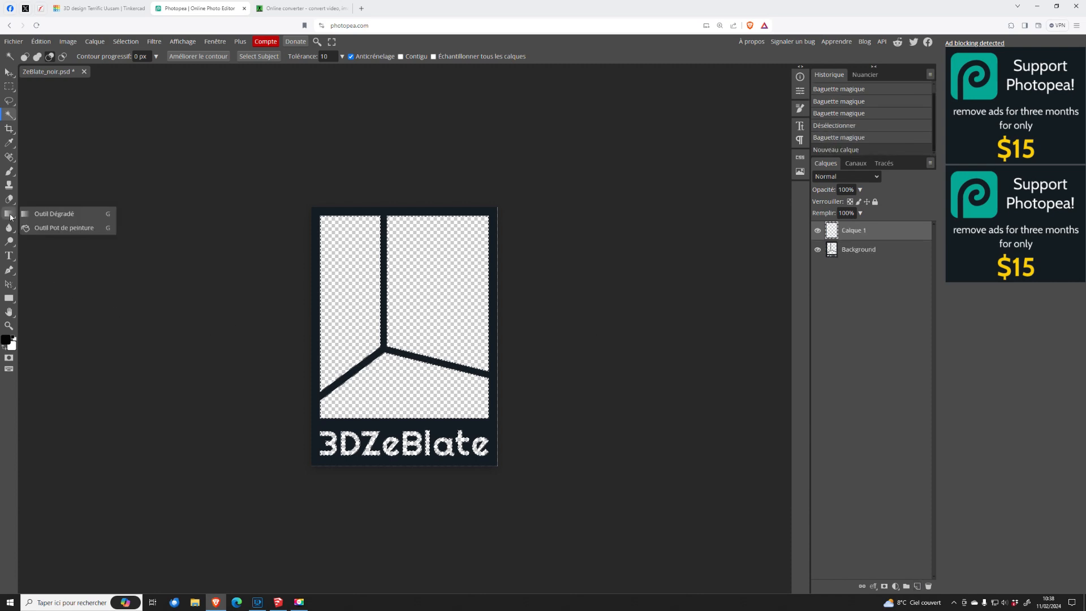
pyautogui.click(36, 232)
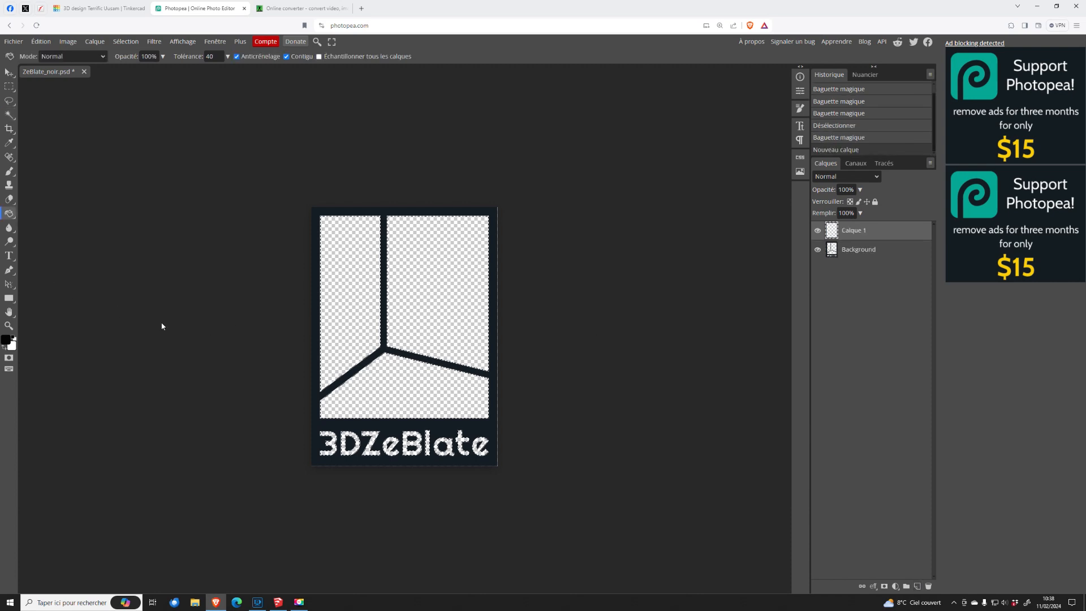
pyautogui.click(353, 290)
pyautogui.click(9, 86)
pyautogui.click(400, 291)
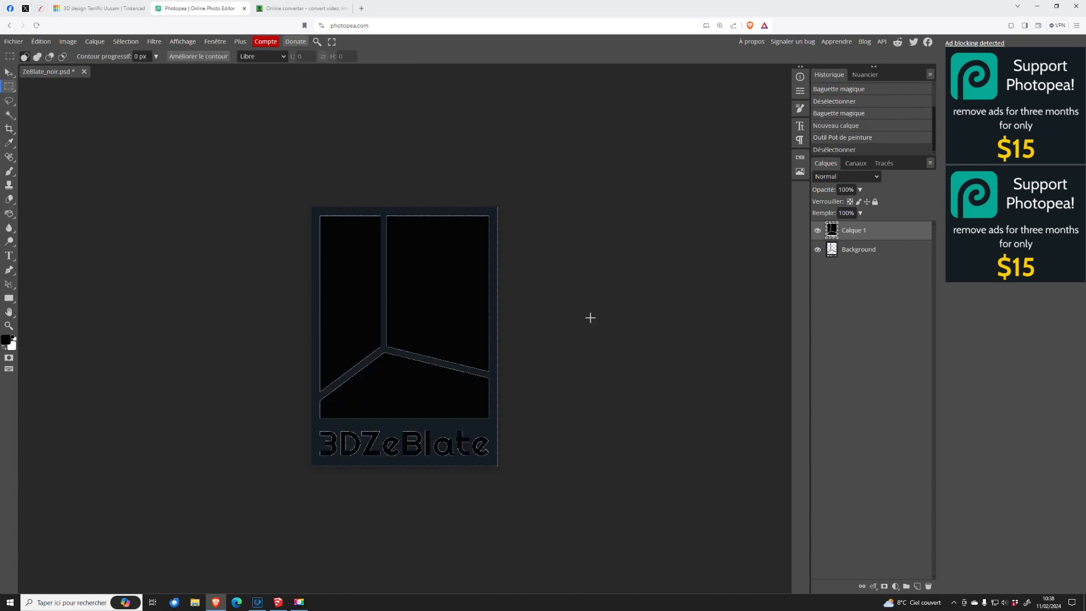
# - Hide the Background layer and check the black shapes on their own
pyautogui.click(818, 250)
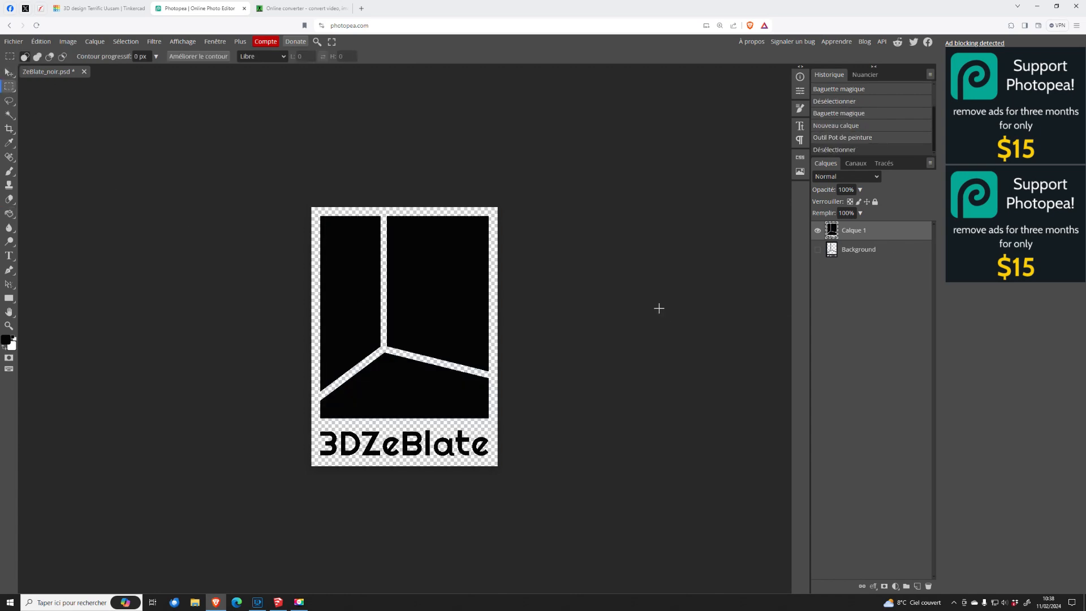
pyautogui.hotkey('ctrl', '0')
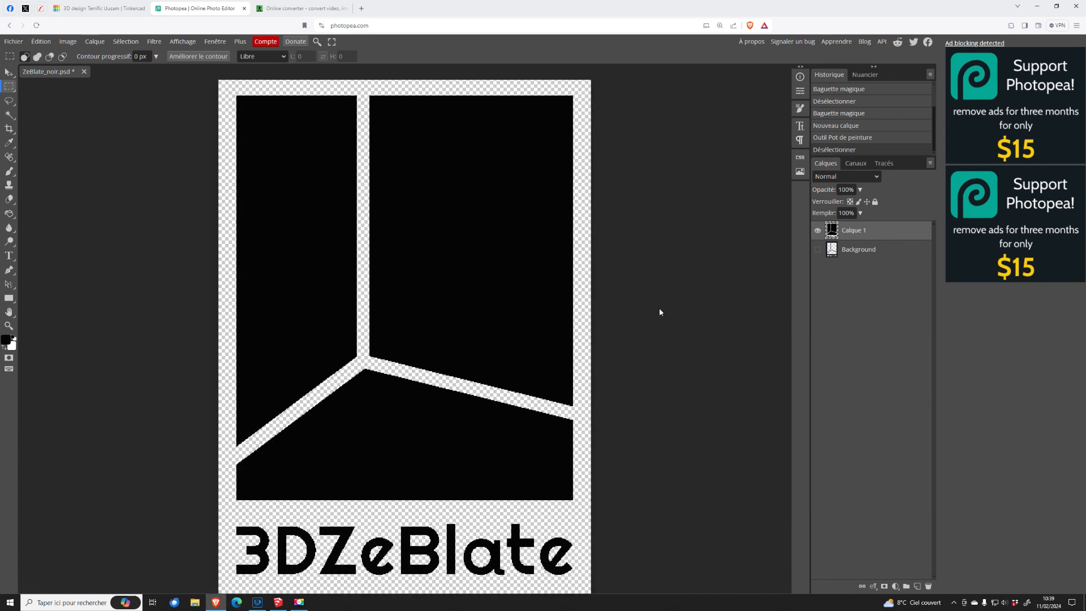
pyautogui.hotkey('ctrl', '-')
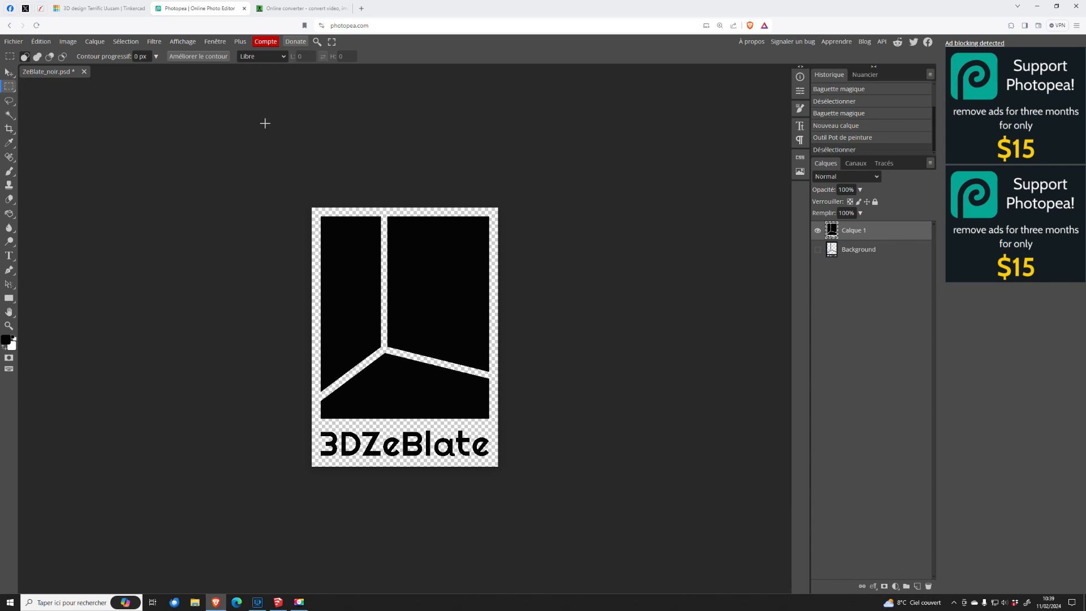
# - Export the image as a PNG named ZeBlate_noir into the Lampe folder
pyautogui.click(15, 42)
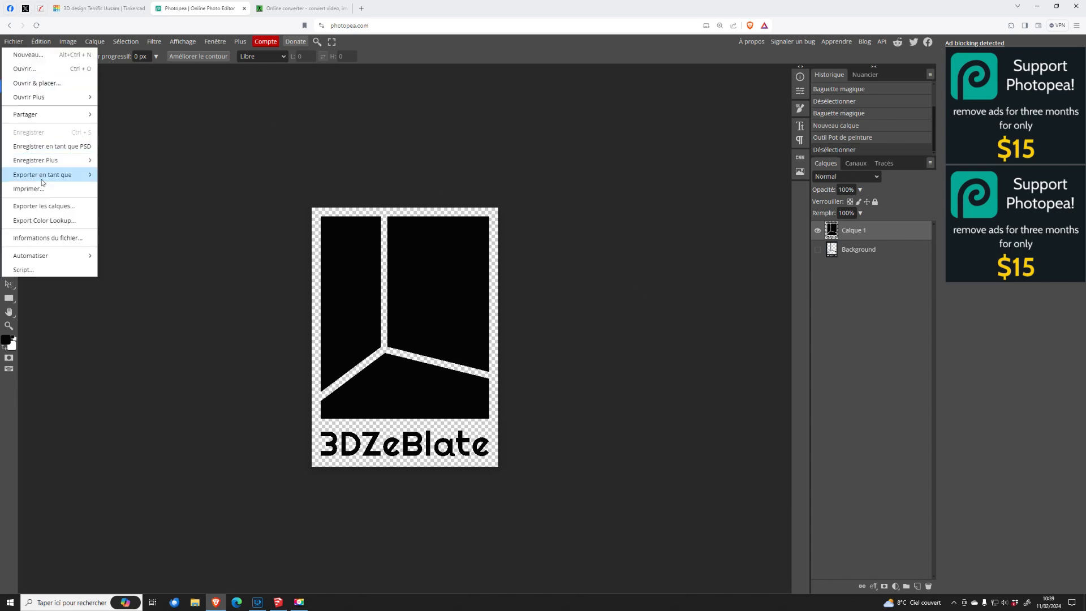
pyautogui.moveTo(42, 178)
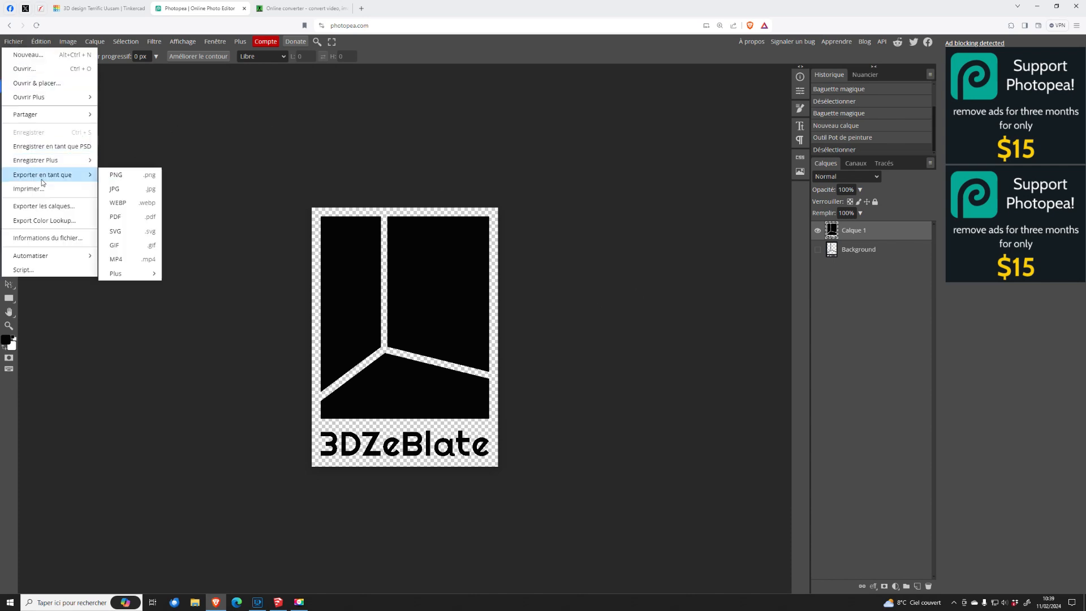
pyautogui.click(128, 175)
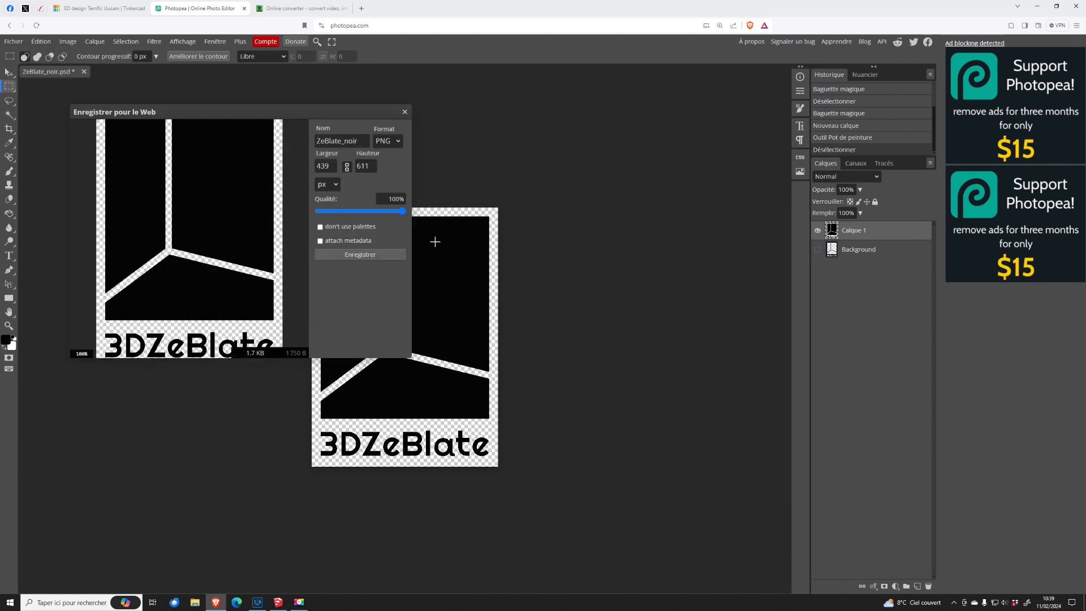
pyautogui.click(369, 256)
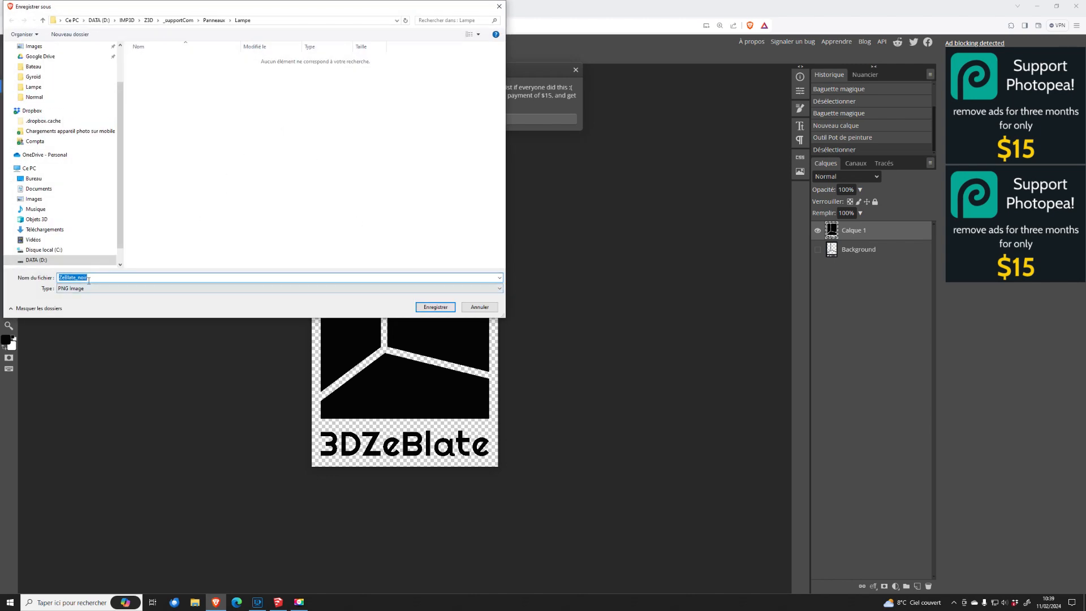
pyautogui.click(442, 311)
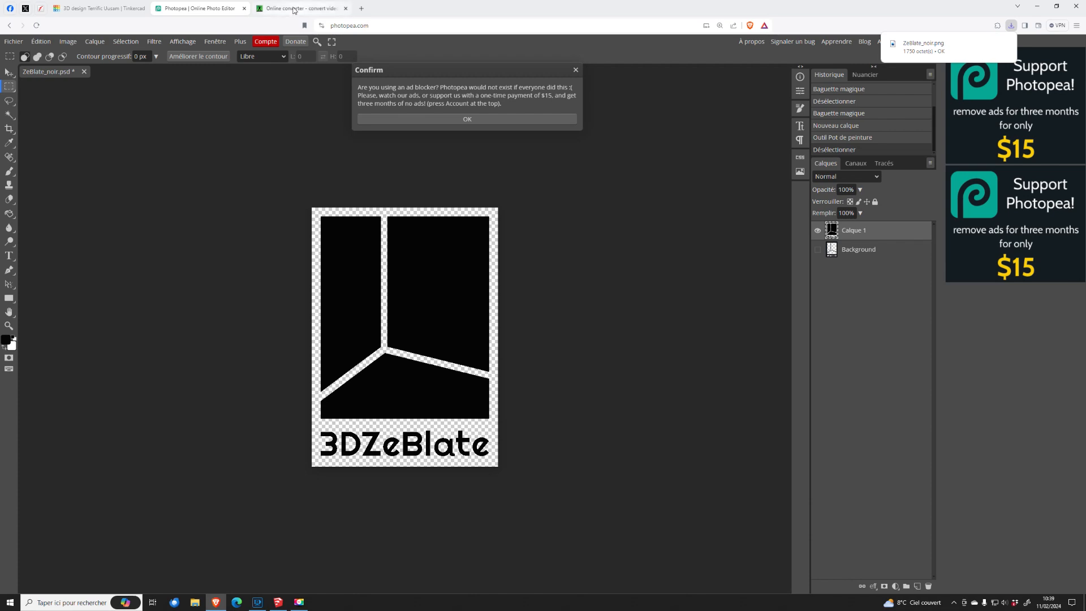
# - Switch to the Online-Convert site and choose SVG as the target format of the image converter
pyautogui.click(266, 8)
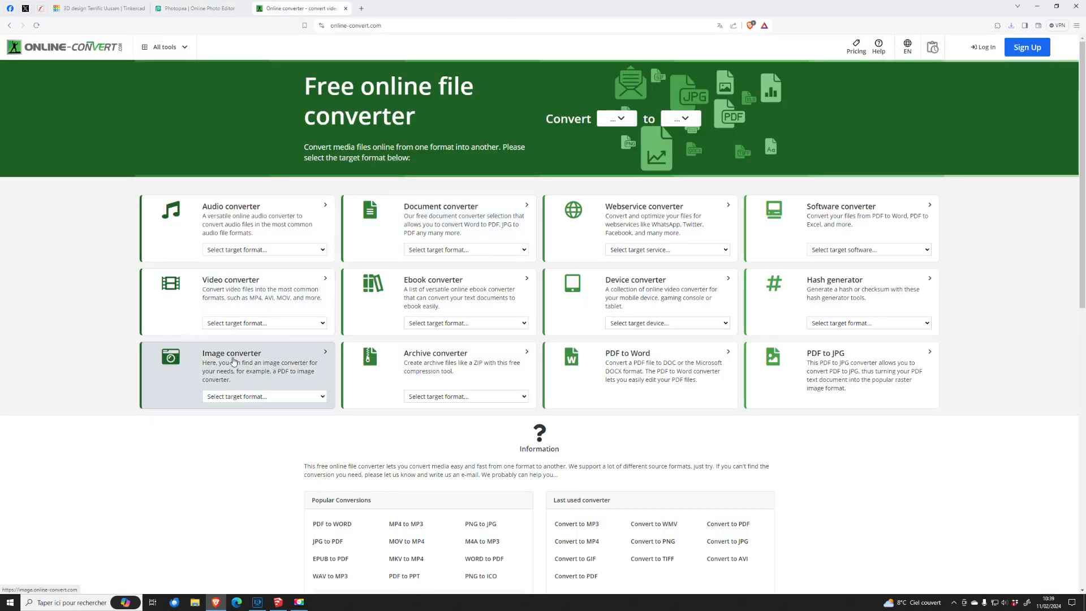
pyautogui.click(324, 396)
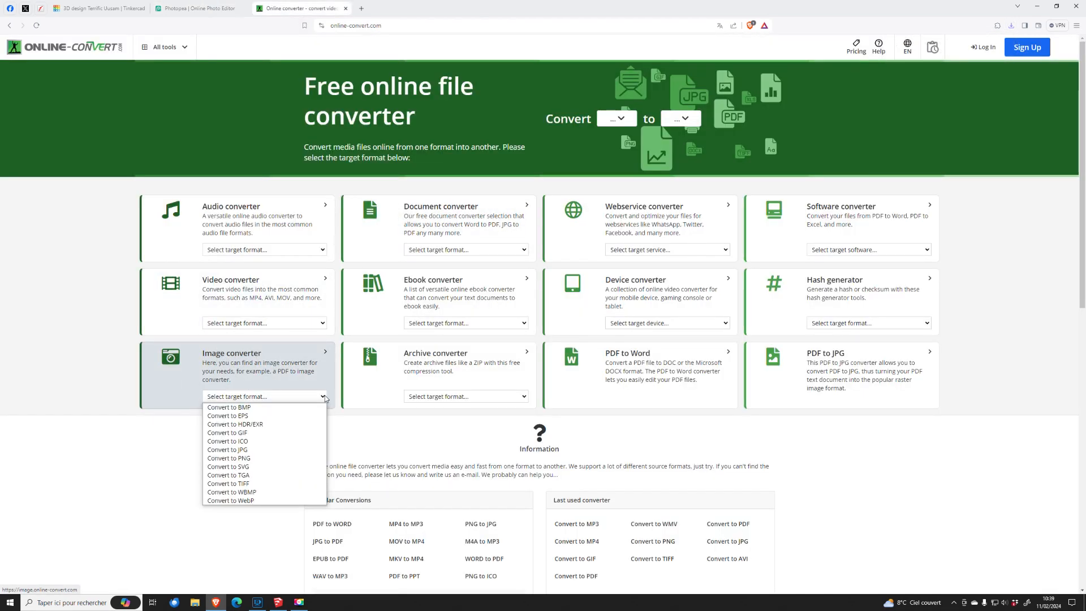
pyautogui.click(262, 467)
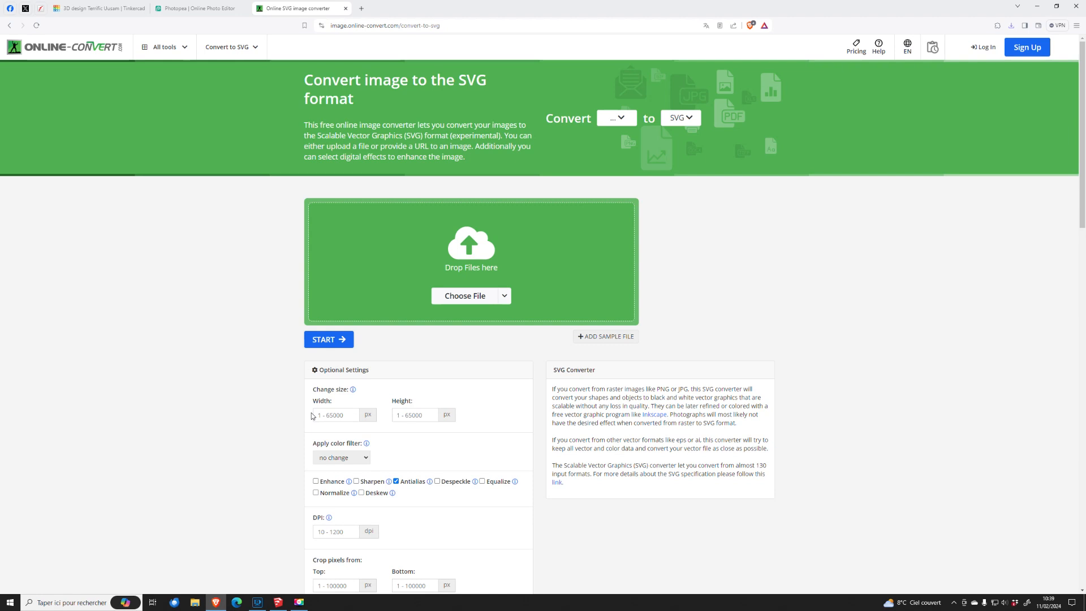
# - Upload the ZeBlate_noir PNG from the Lampe folder and convert it to SVG
pyautogui.click(490, 298)
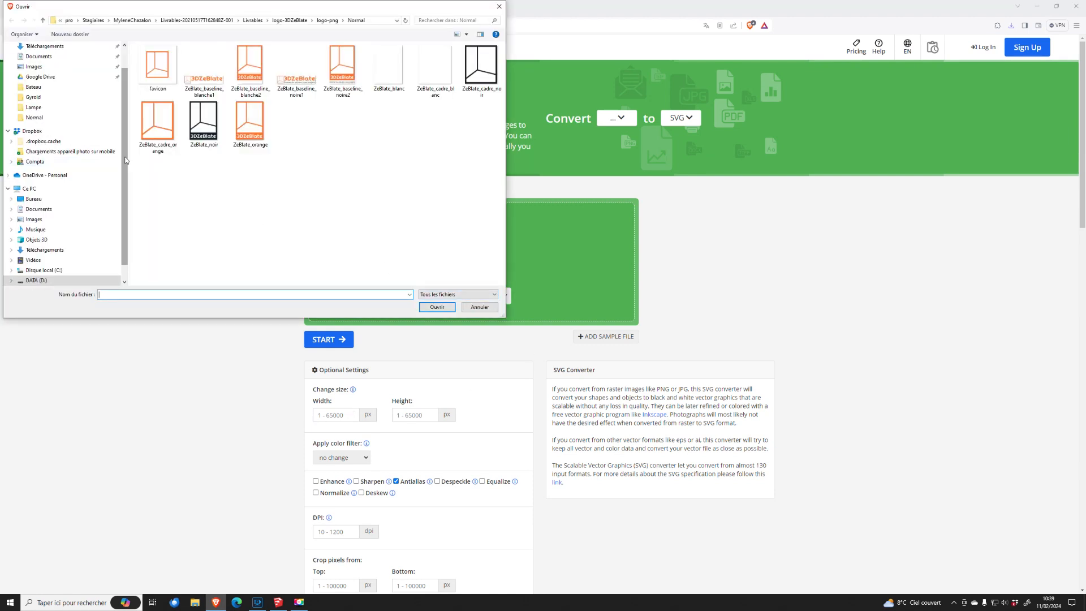
pyautogui.click(34, 107)
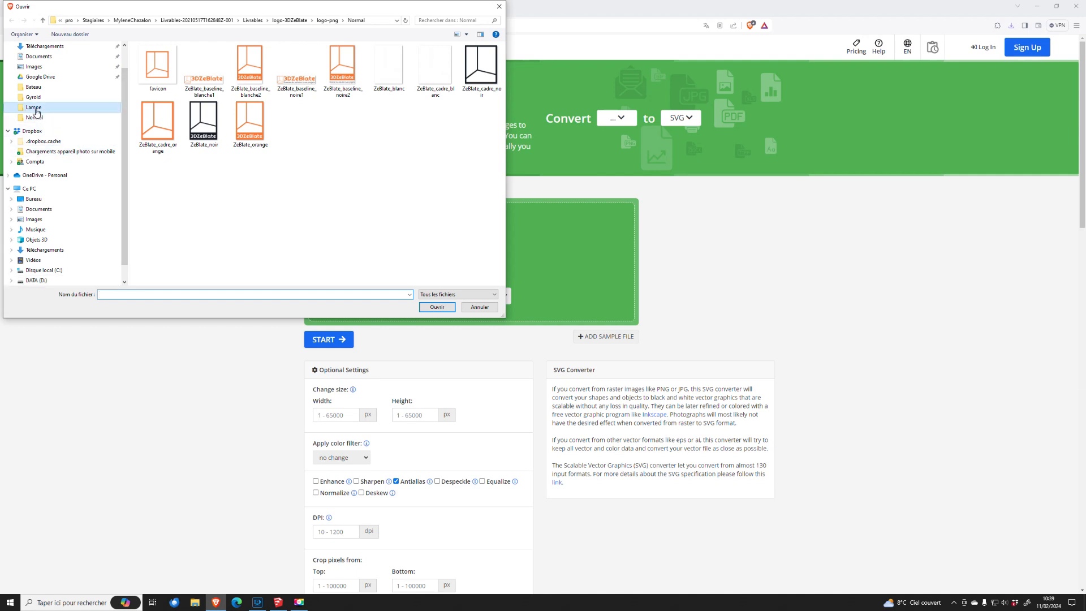
pyautogui.click(160, 85)
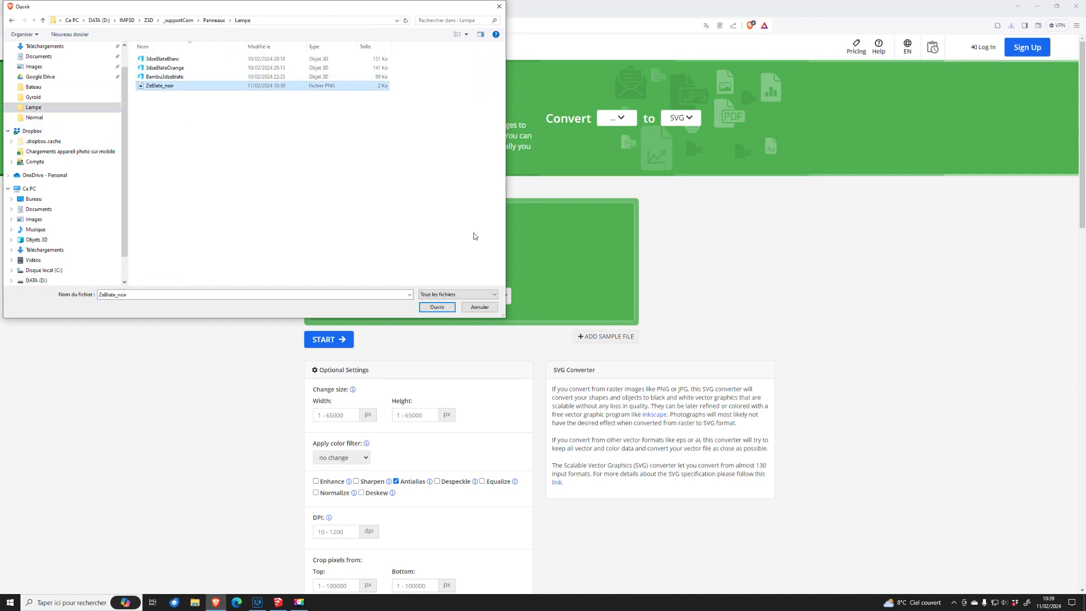
pyautogui.click(436, 307)
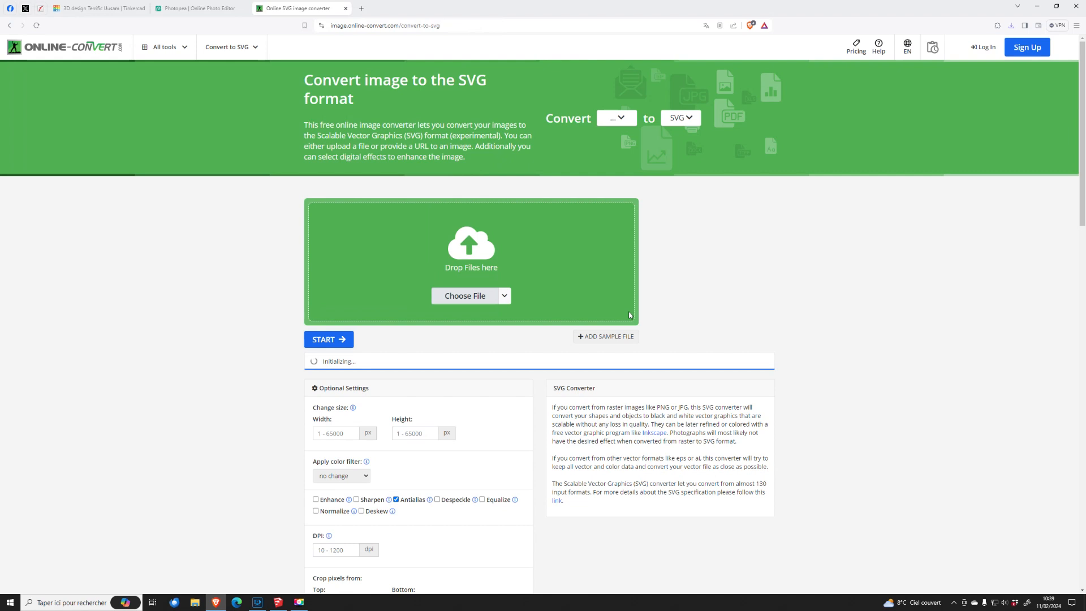
pyautogui.click(342, 341)
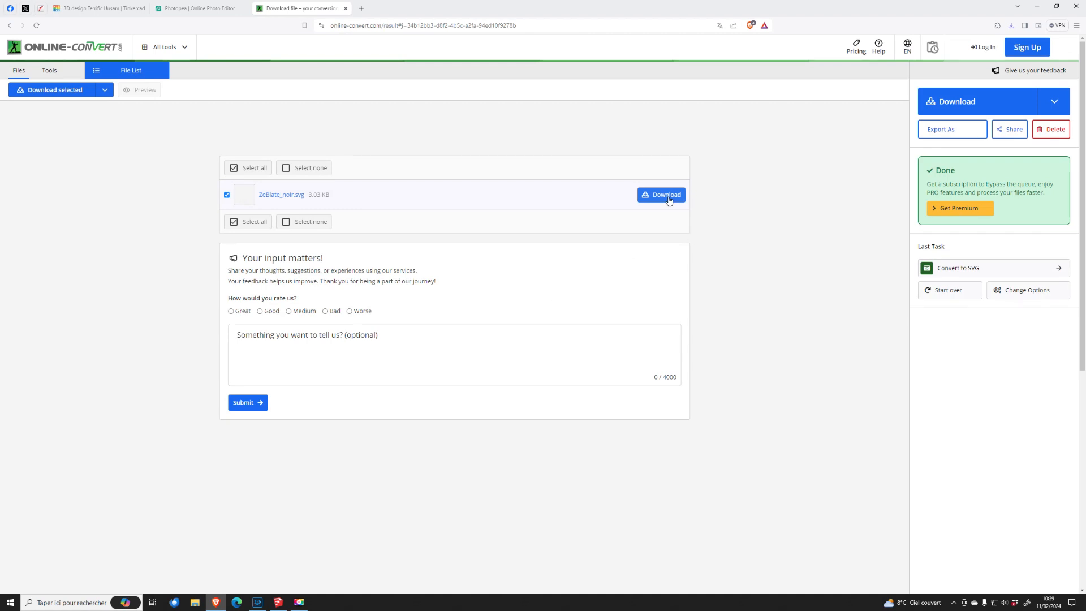
# - Download the converted ZeBlate_noir SVG and save it in the Lampe folder
pyautogui.click(667, 198)
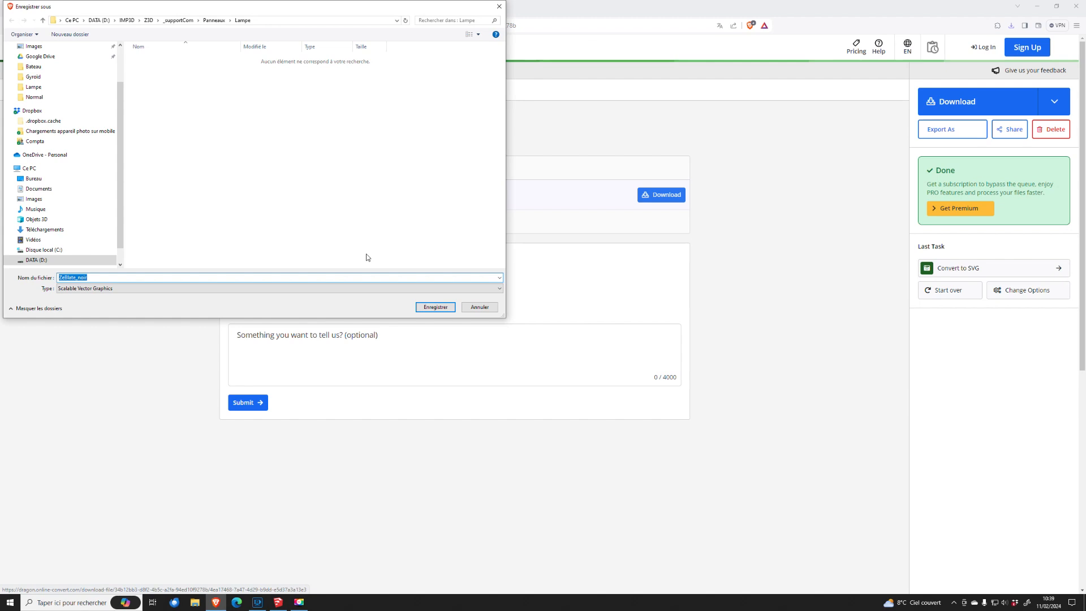
pyautogui.click(435, 307)
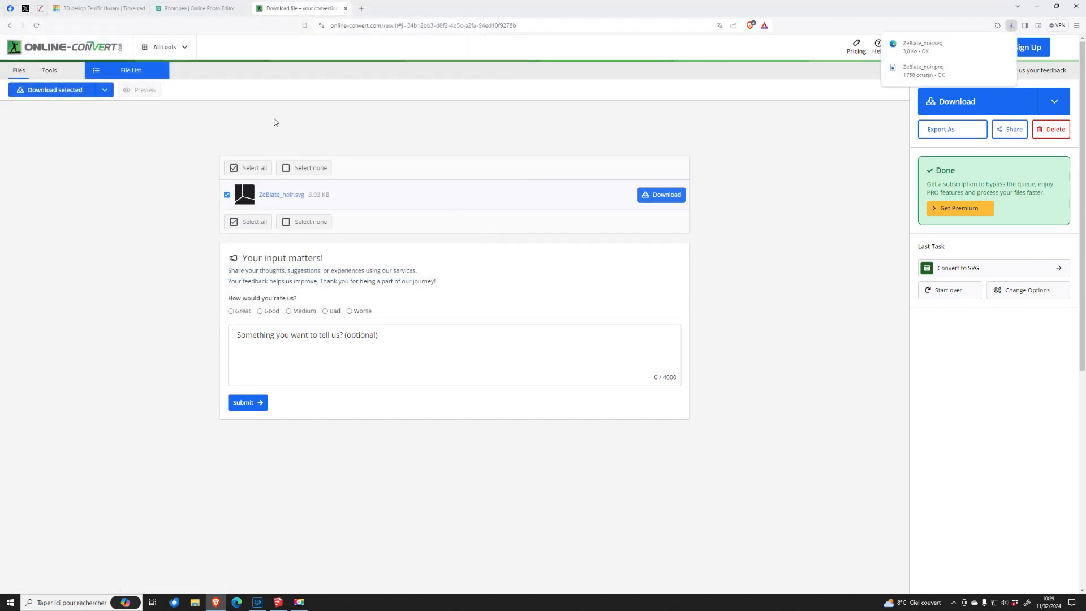
# - Switch to Tinkercad and import ZeBlate_noir.svg from the Lampe folder at 100% scale, centred on the workplane
pyautogui.click(85, 10)
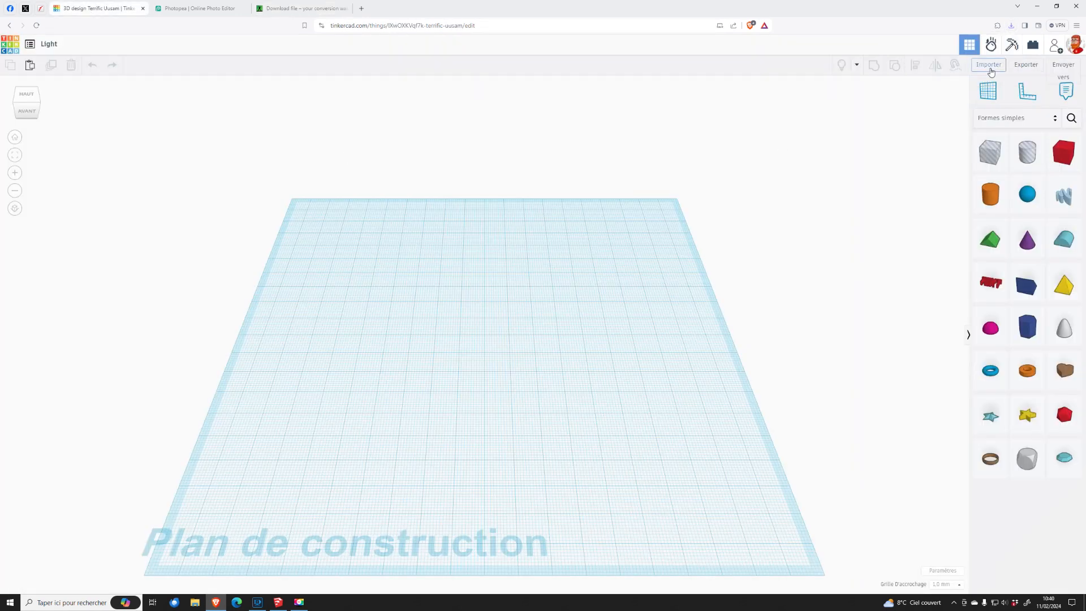
pyautogui.click(991, 68)
pyautogui.click(553, 313)
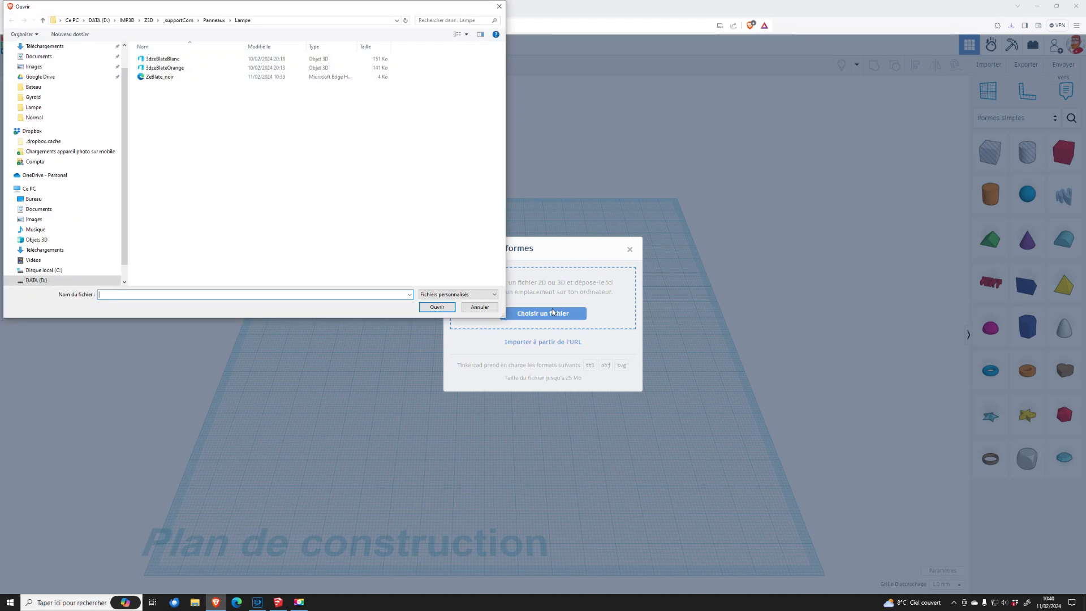
pyautogui.click(154, 78)
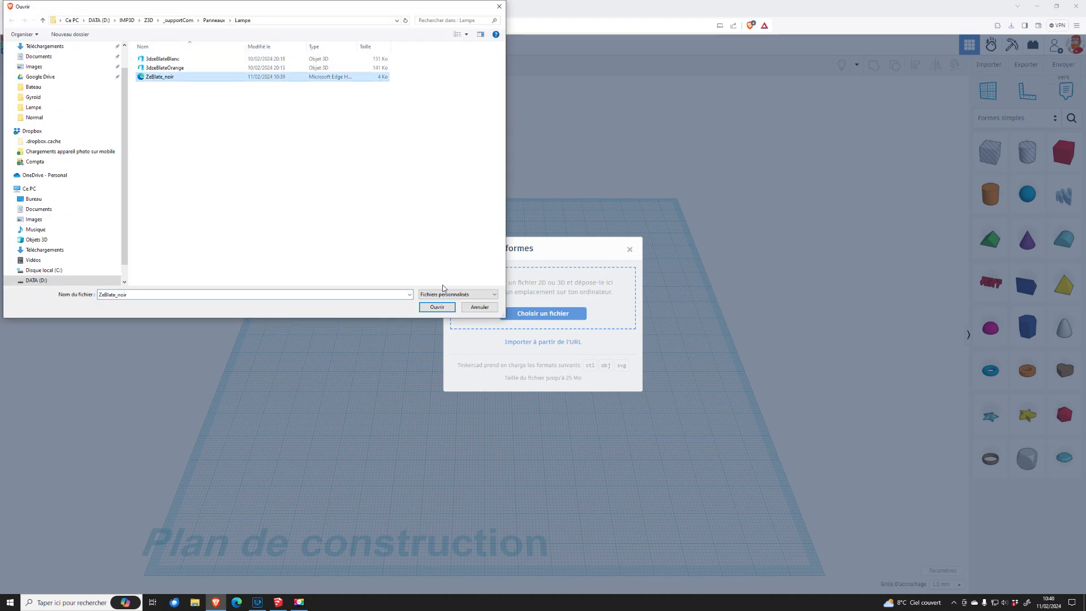
pyautogui.click(441, 308)
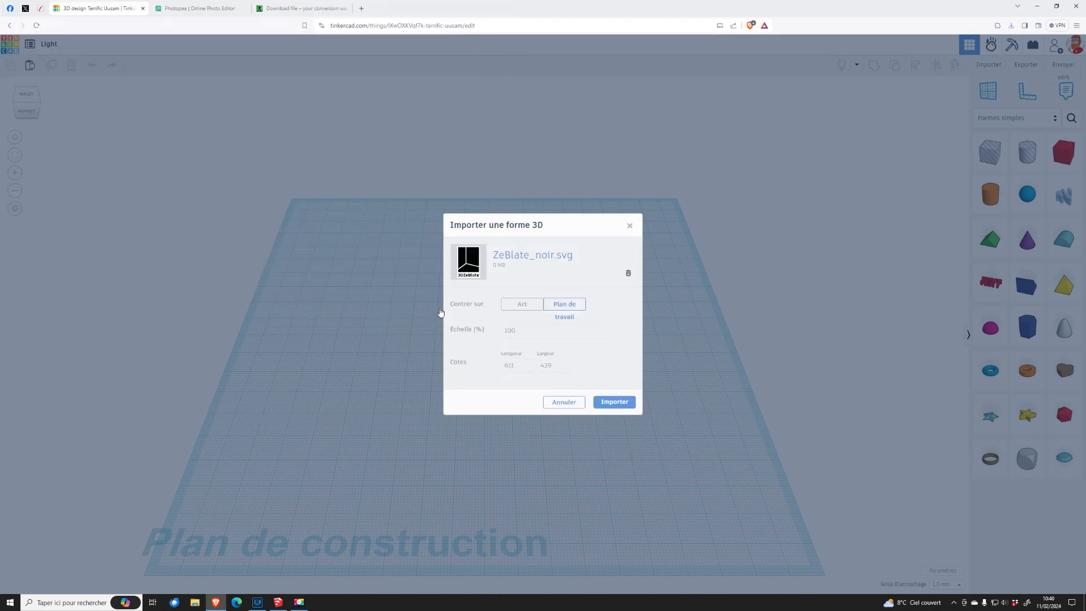
pyautogui.click(612, 403)
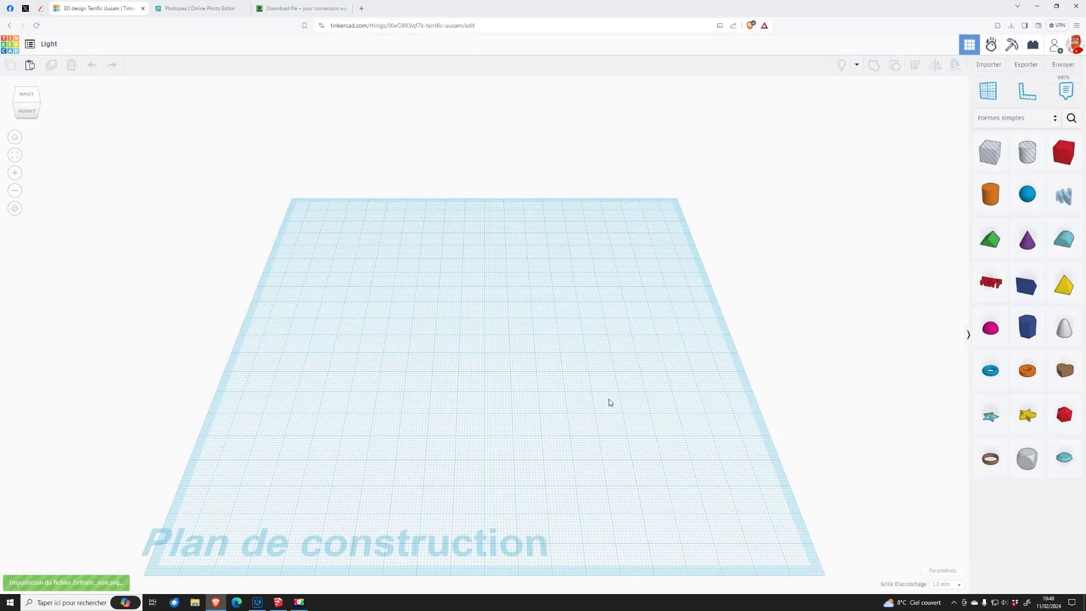
# - Examine the imported logo panels and the 3DZeBlate lettering, especially the inner shapes of both letters e
pyautogui.scroll(-10, 511, 297)
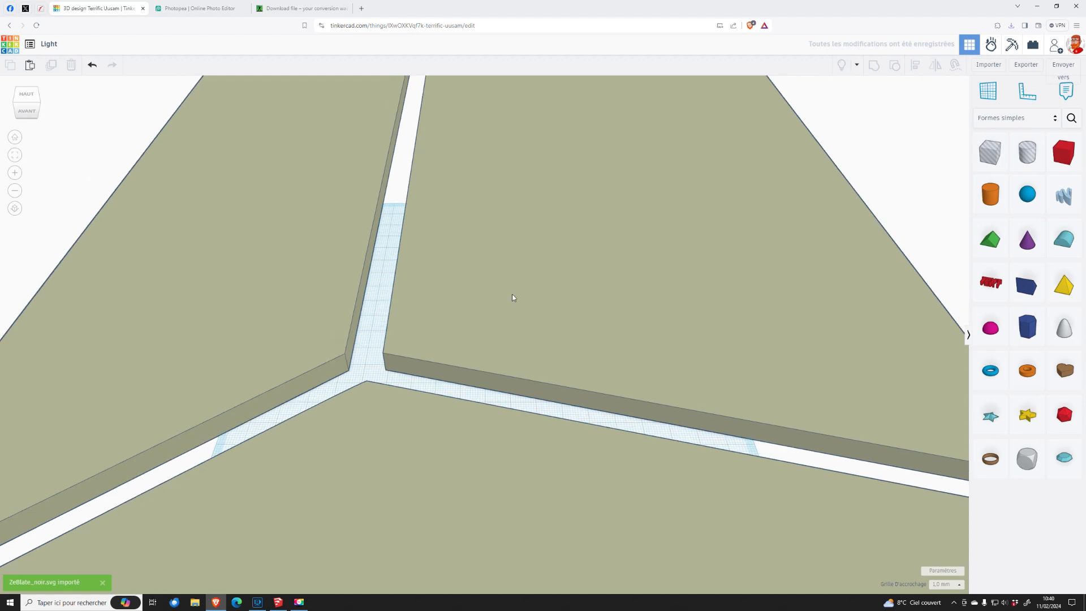
pyautogui.scroll(-2, 558, 351)
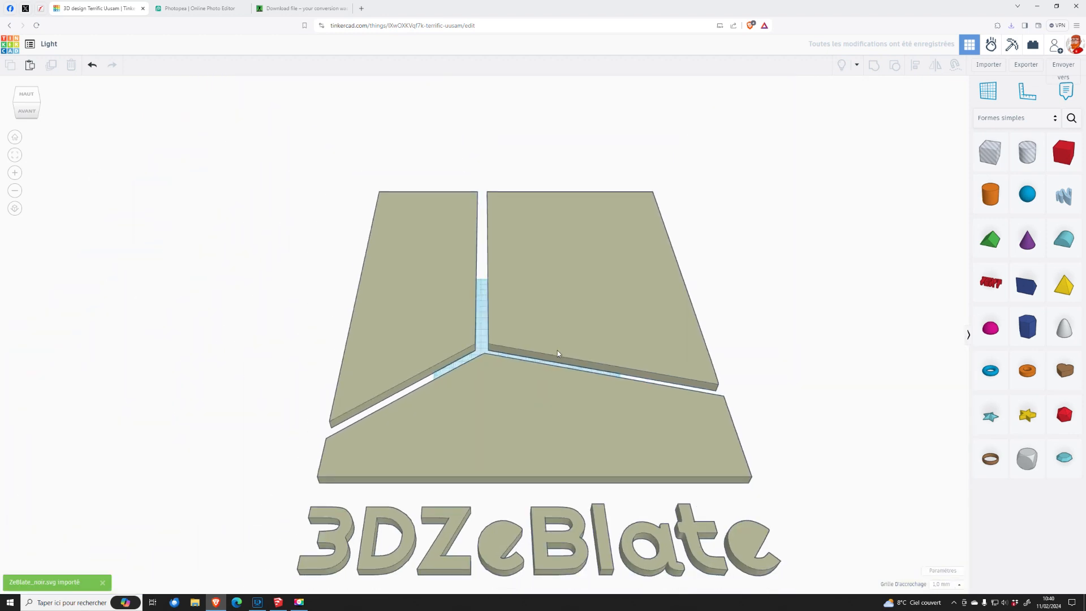
pyautogui.moveTo(737, 313); pyautogui.dragTo(737, 362, button='right')
pyautogui.moveTo(737, 358); pyautogui.dragTo(716, 296, button='middle')
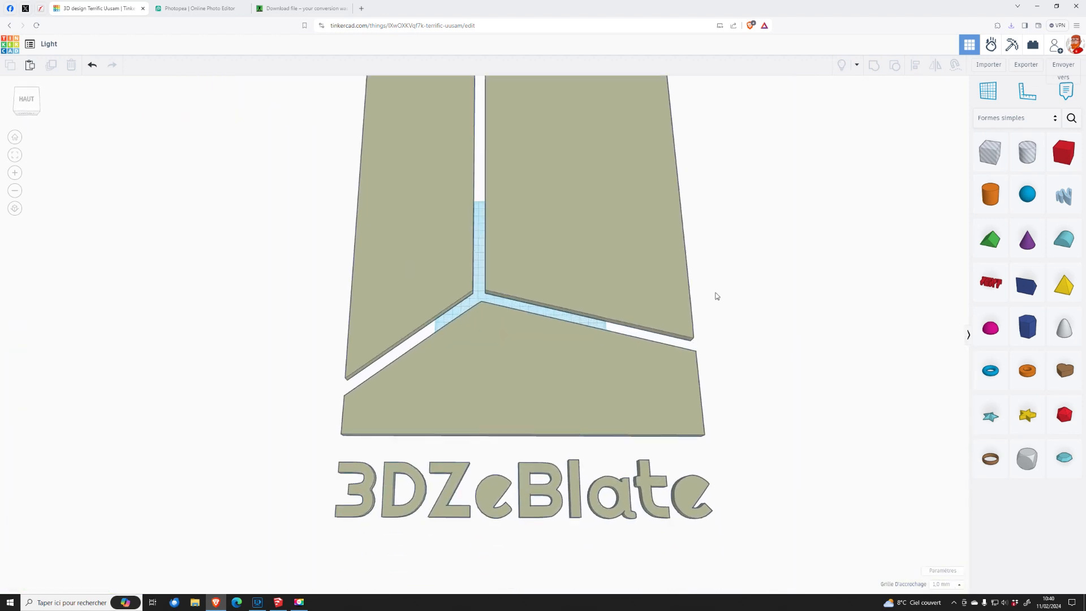
pyautogui.scroll(5, 538, 487)
pyautogui.scroll(6, 484, 467)
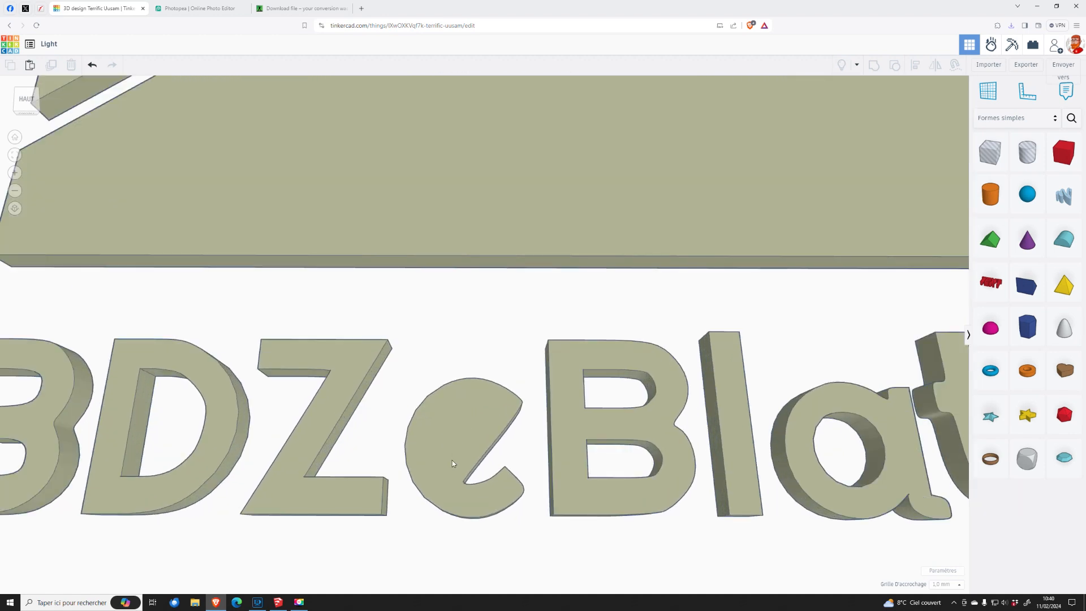
pyautogui.scroll(-3, 469, 438)
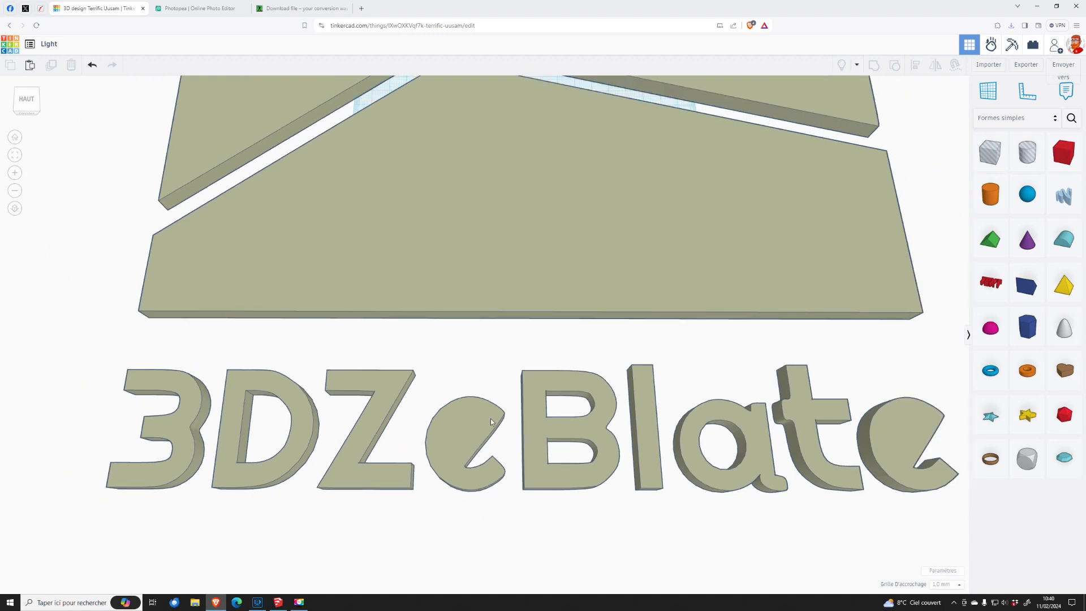
pyautogui.scroll(-1, 470, 434)
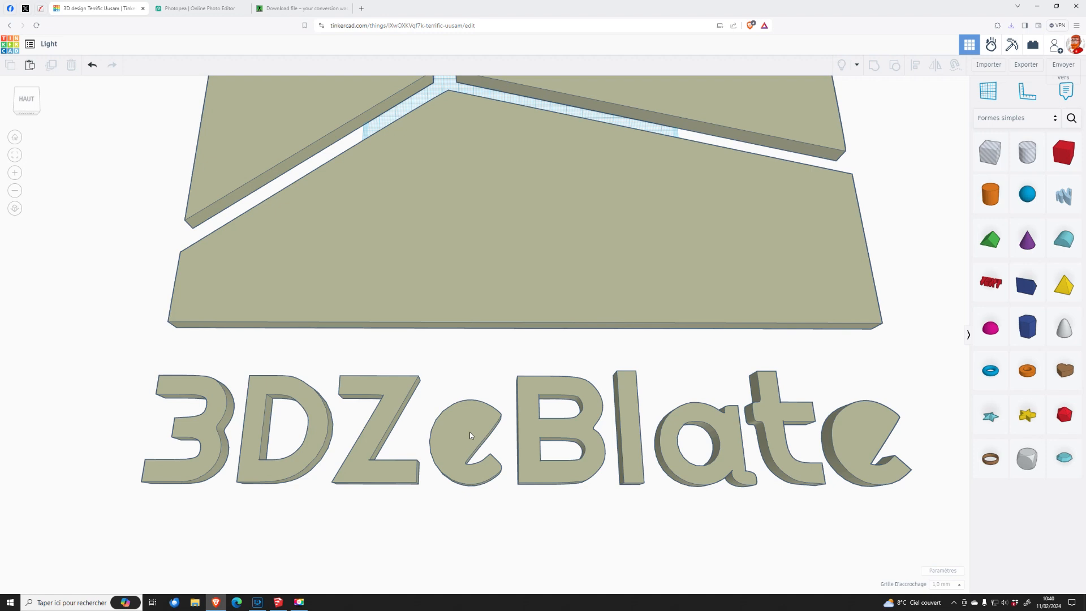
# - Switch to Photopea, open the ZeBlate_noir SVG and compare its lettering with the original ZeBlate_noir.psd artwork
pyautogui.click(195, 7)
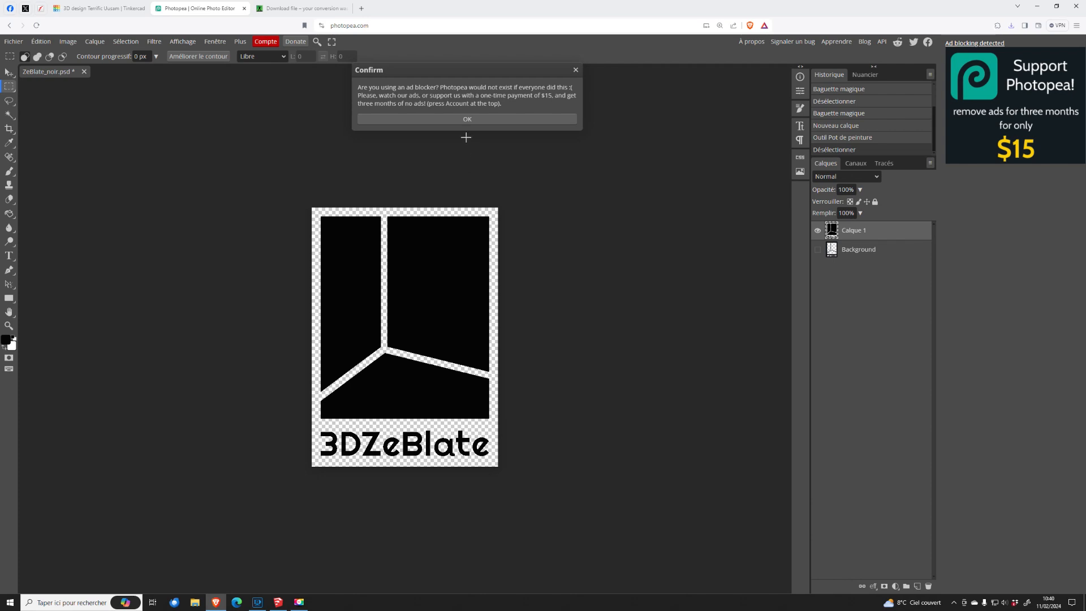
pyautogui.click(466, 119)
pyautogui.click(13, 41)
pyautogui.click(15, 73)
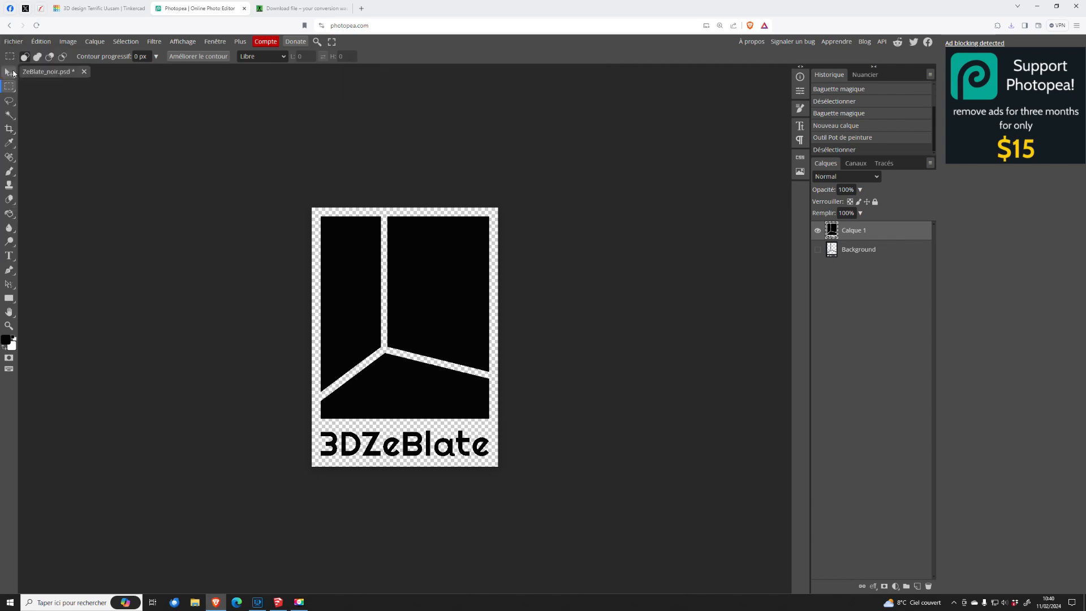
pyautogui.click(156, 96)
pyautogui.click(437, 308)
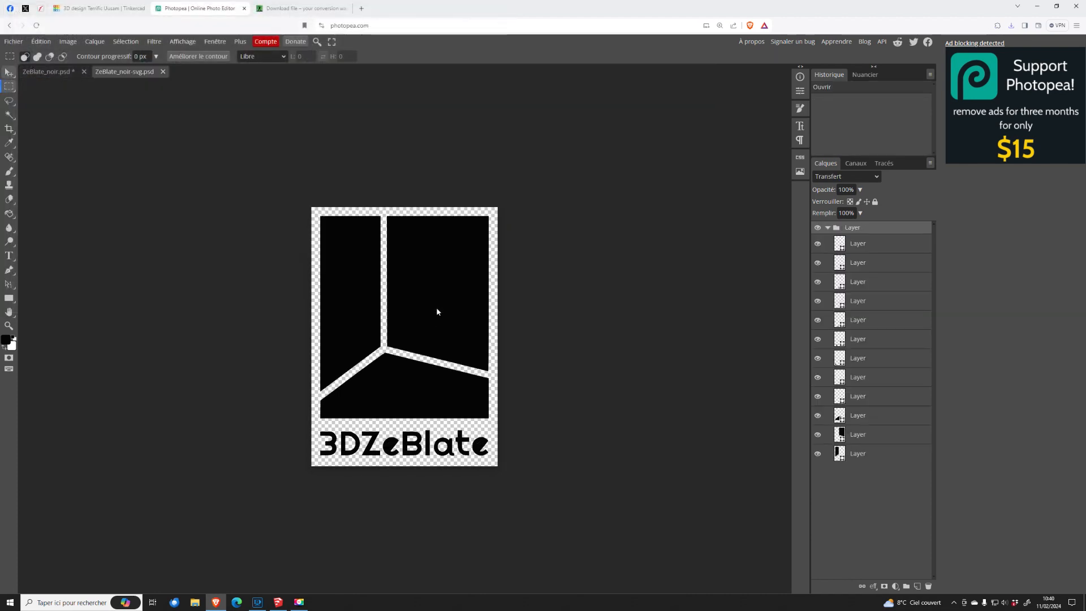
pyautogui.click(51, 72)
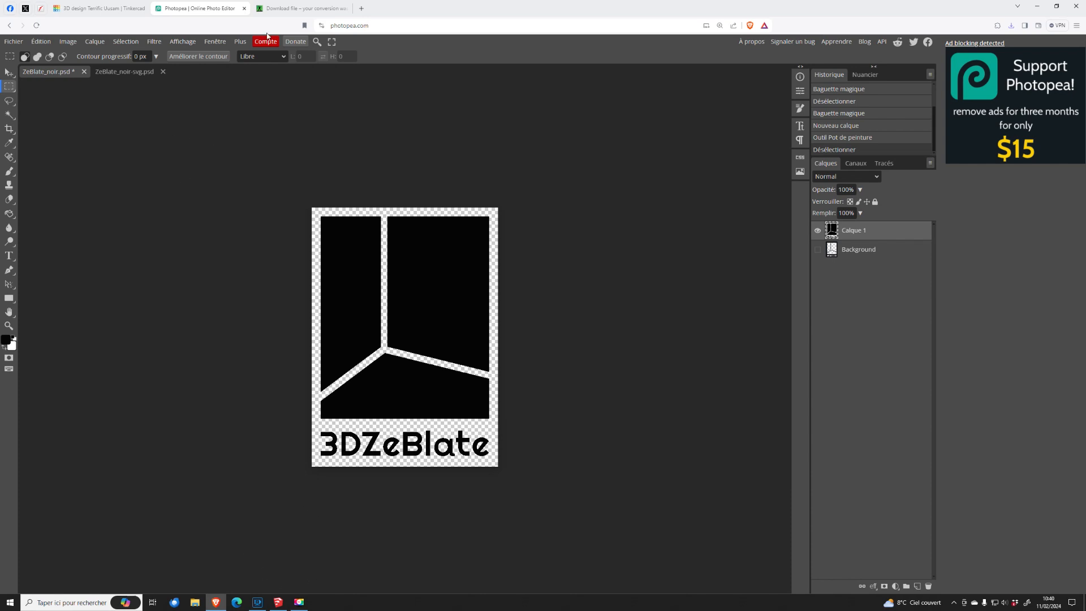
# - Switch back to Tinkercad and set an orthographic top view framed on the 3DZeBlate lettering
pyautogui.click(99, 8)
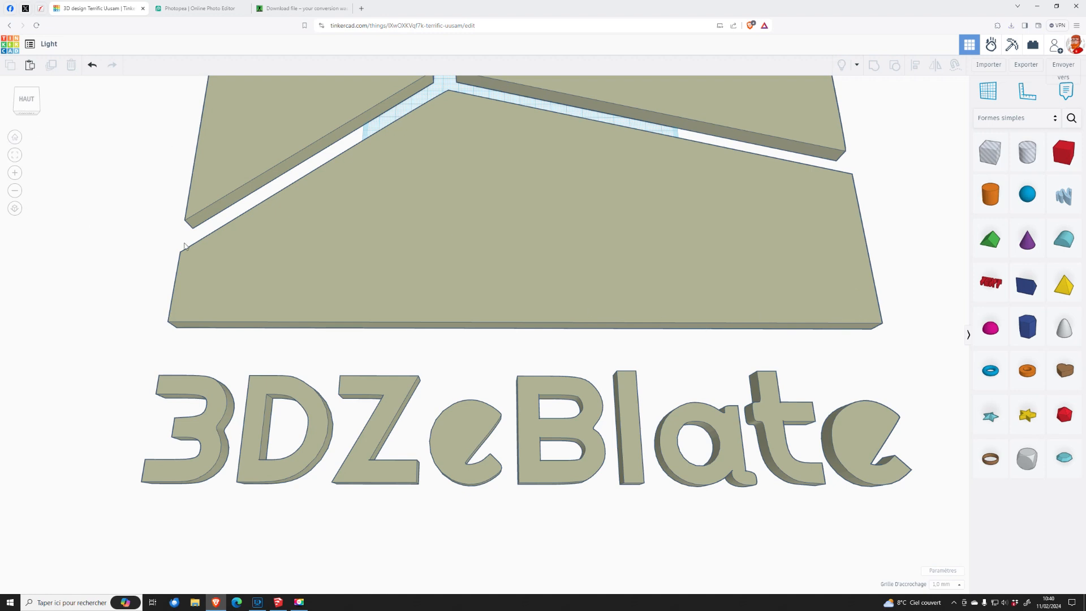
pyautogui.click(15, 209)
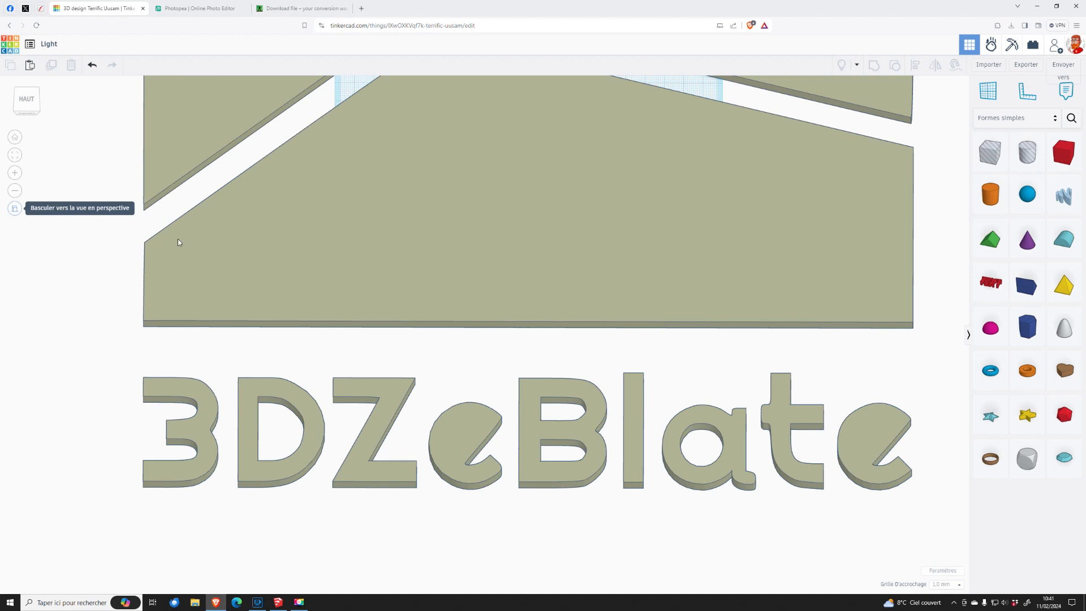
pyautogui.click(35, 105)
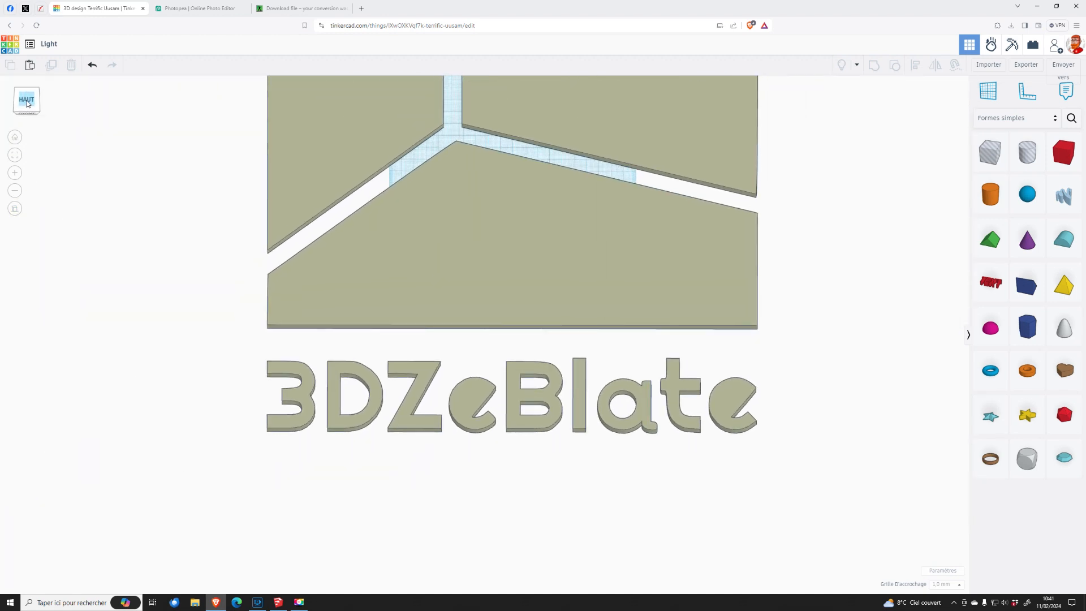
pyautogui.scroll(3, 581, 428)
pyautogui.moveTo(582, 428); pyautogui.dragTo(522, 388, button='middle')
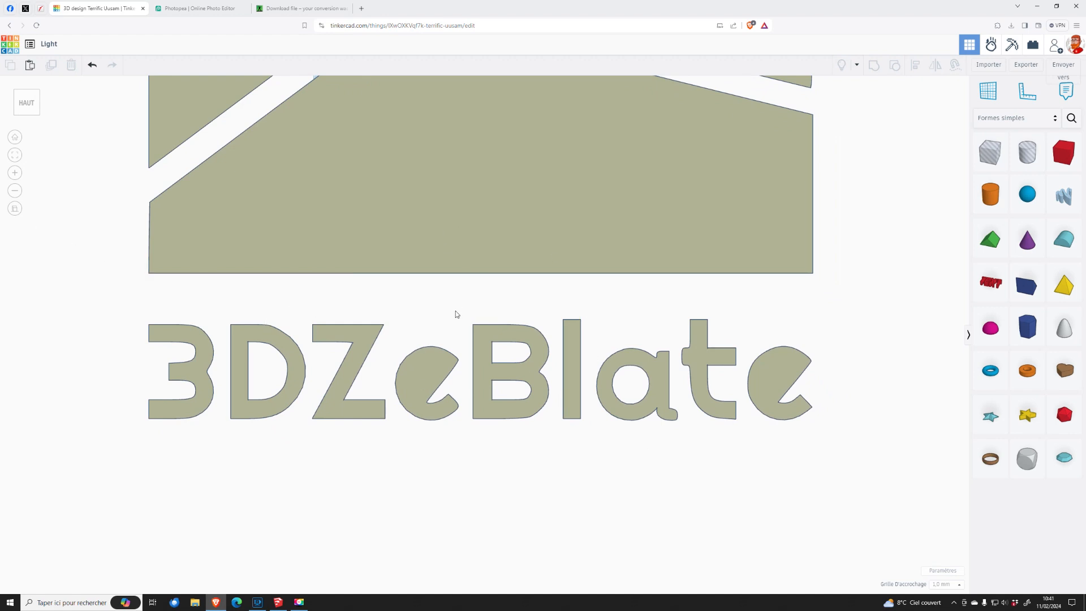
pyautogui.click(15, 210)
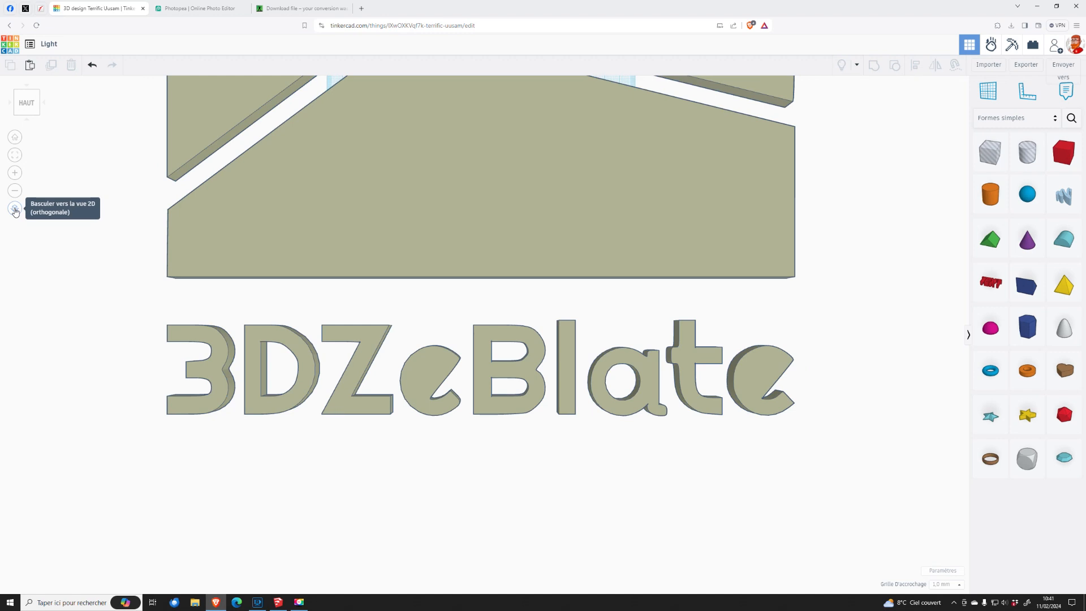
pyautogui.click(15, 210)
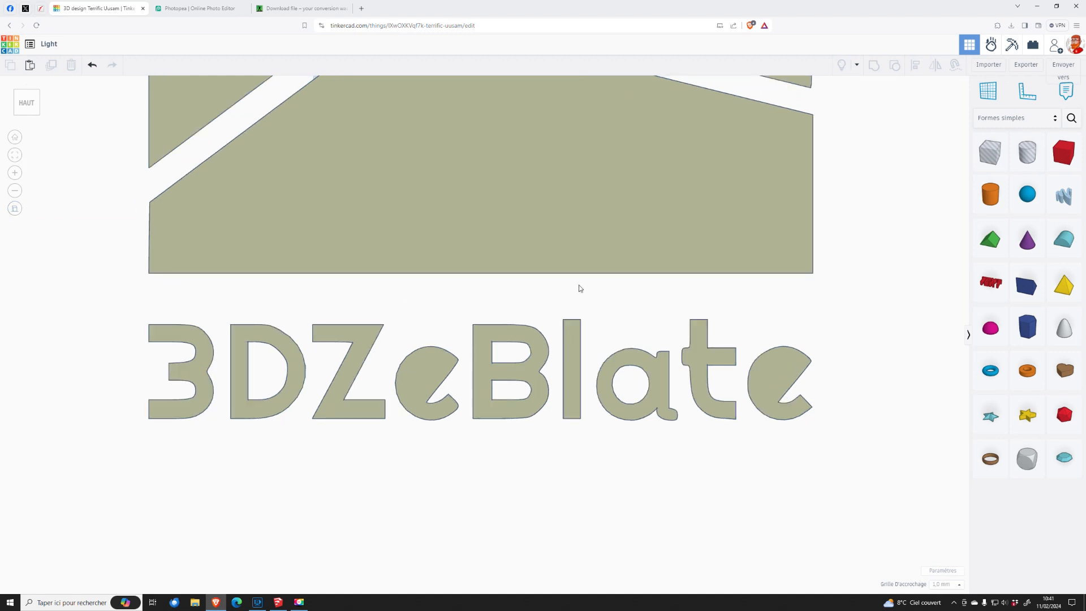
# - Add a cylinder hole with 64 sides, enlarge it and place it over the final e of 3DZeBlate
pyautogui.moveTo(1027, 155); pyautogui.dragTo(814, 318)
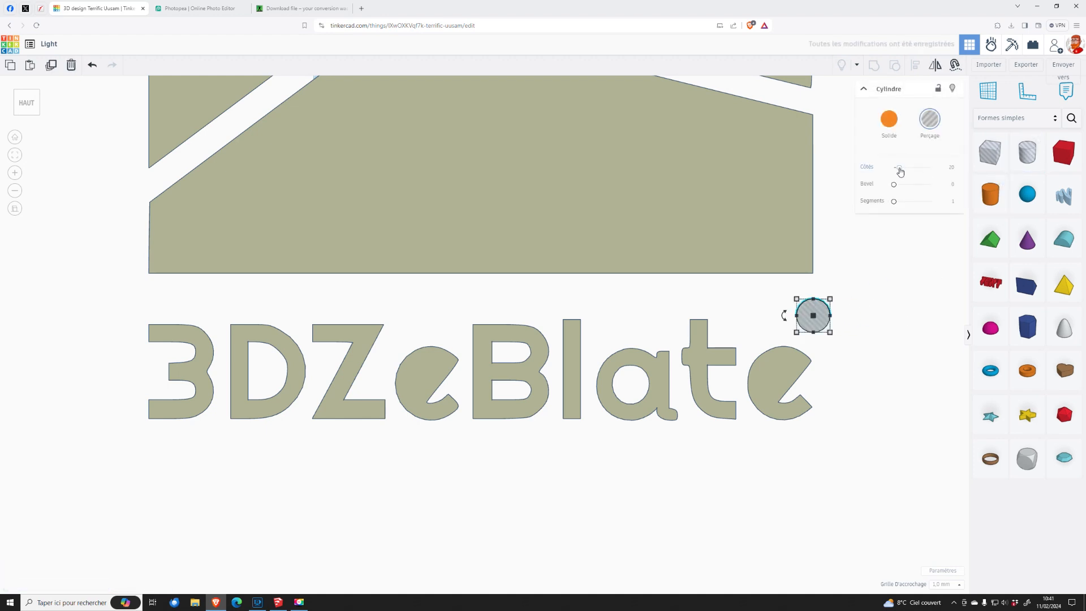
pyautogui.moveTo(900, 168); pyautogui.dragTo(930, 168)
pyautogui.moveTo(821, 331); pyautogui.dragTo(750, 350)
pyautogui.moveTo(793, 378); pyautogui.dragTo(799, 379)
pyautogui.scroll(1, 844, 415)
pyautogui.scroll(2, 486, 340)
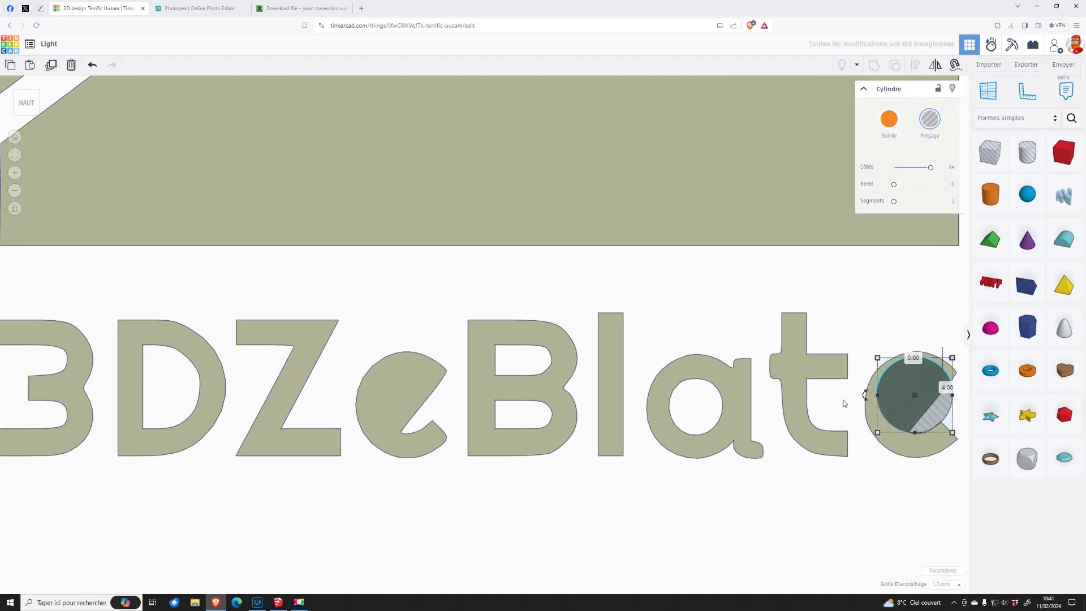
# - Shrink the cylinder hole proportionally and centre it inside the final e so an even ring remains around it
pyautogui.moveTo(623, 388); pyautogui.dragTo(388, 388, button='middle')
pyautogui.keyDown('shift'); pyautogui.moveTo(632, 344); pyautogui.dragTo(644, 374); pyautogui.keyUp('shift')
pyautogui.press('Left')
pyautogui.press('Left')
pyautogui.press('Left')
pyautogui.press('Right')
pyautogui.press('Down')
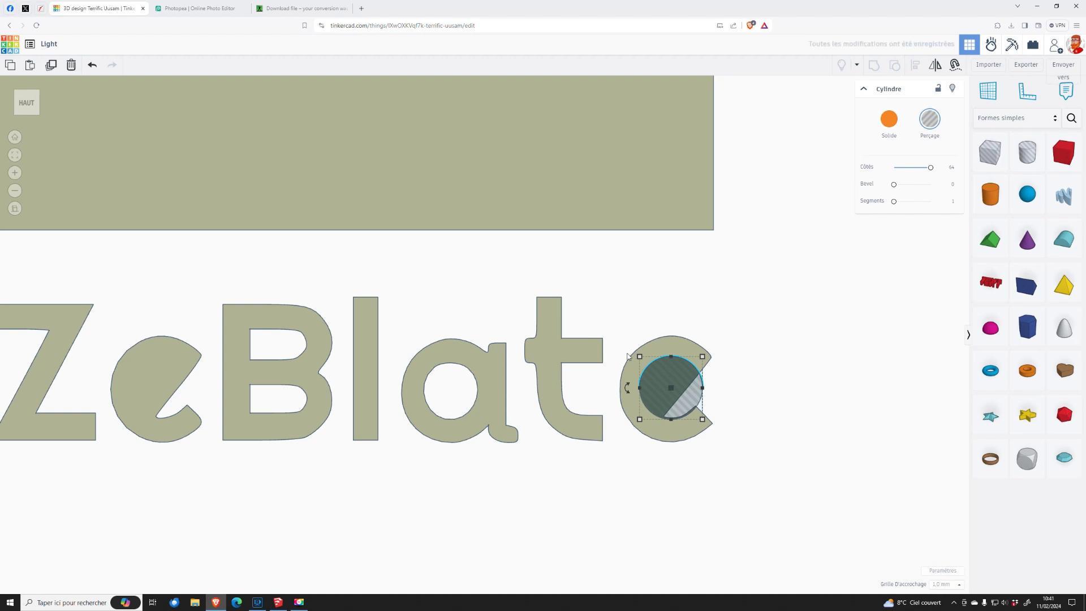
pyautogui.keyDown('shift'); pyautogui.moveTo(640, 356); pyautogui.dragTo(646, 366); pyautogui.keyUp('shift')
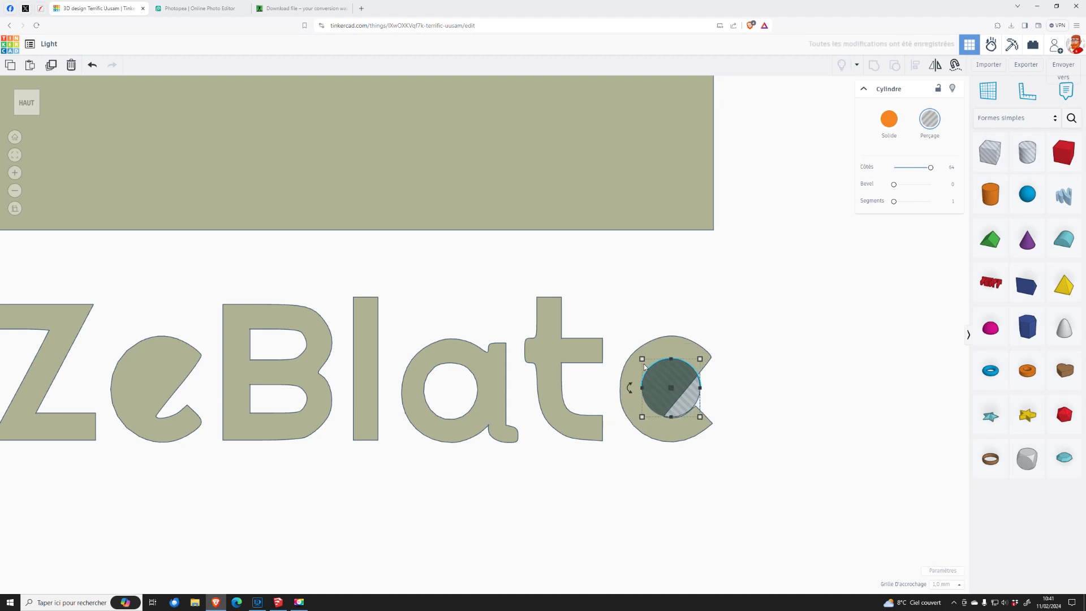
pyautogui.press('Right')
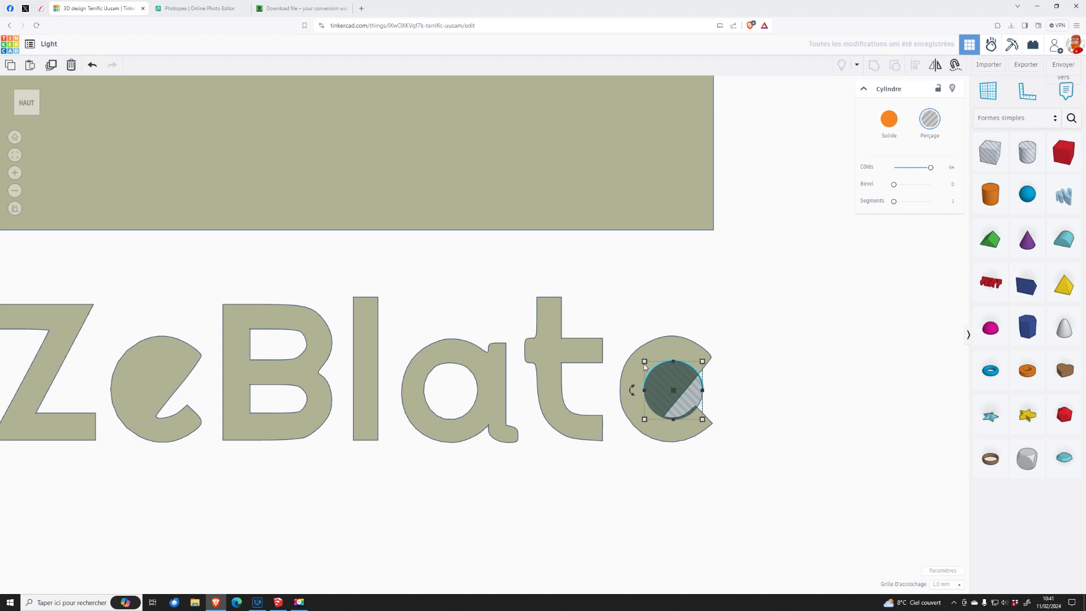
# - Set the snap grid to 0.1 mm and fine-tune the cylinder hole's position in the final e
pyautogui.click(956, 585)
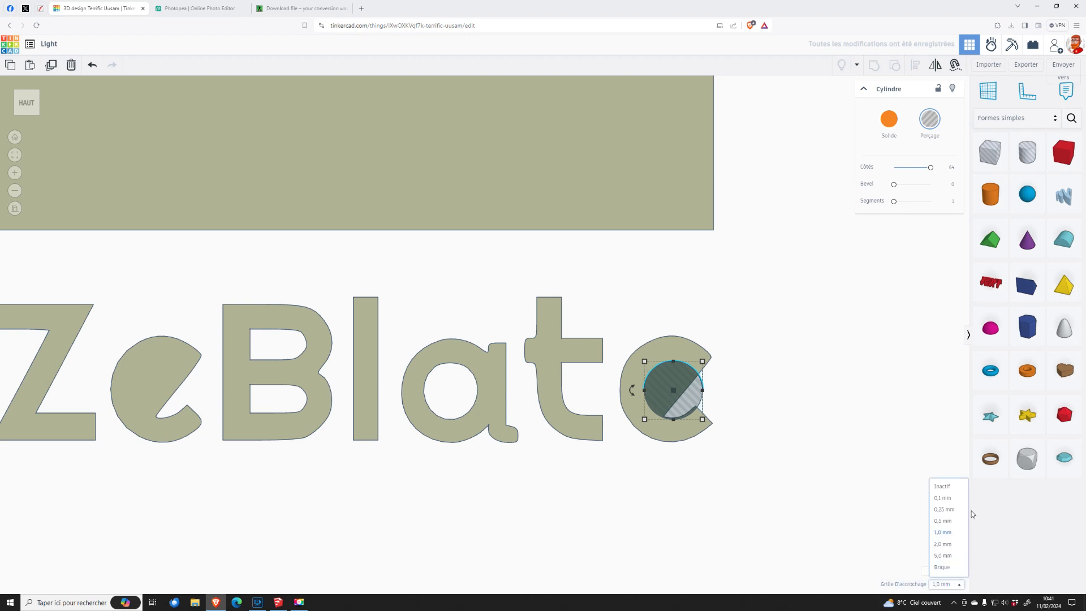
pyautogui.click(953, 499)
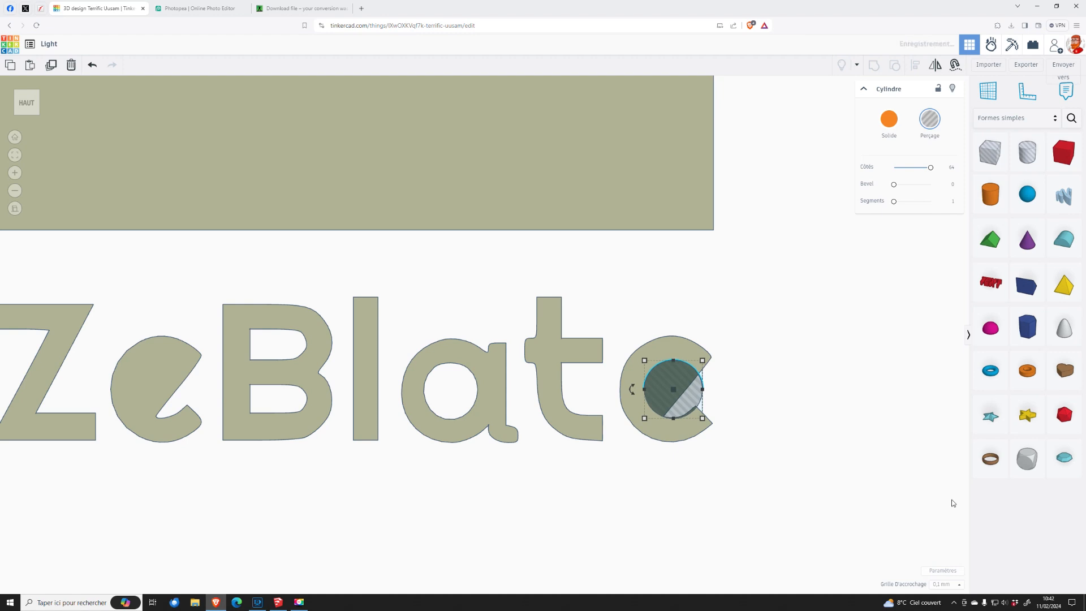
pyautogui.click(764, 380)
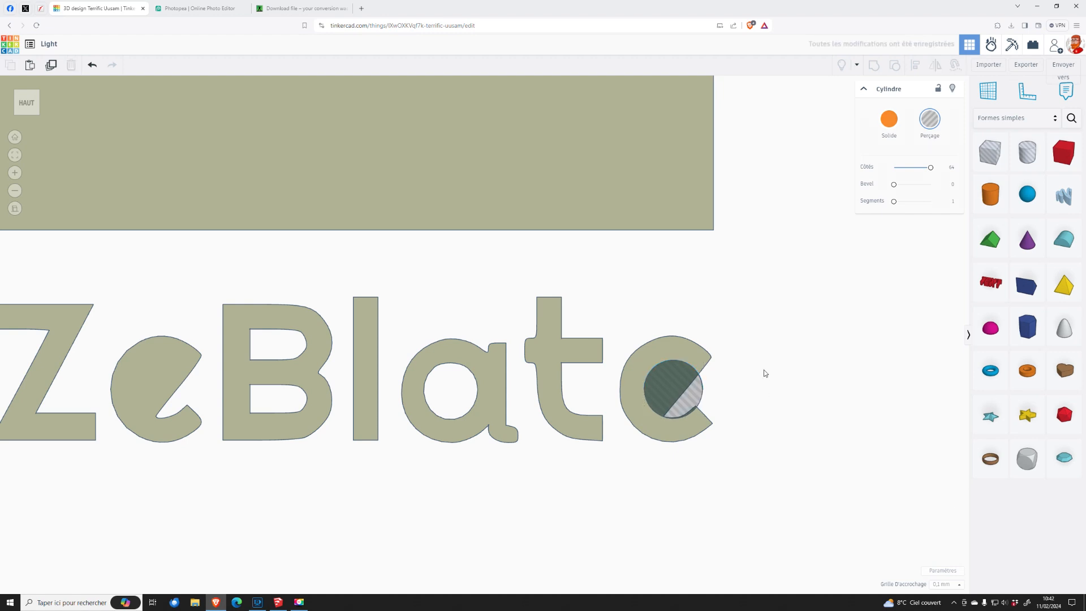
# - Add a box hole, rotate it parallel to the final e's diagonal edge and place it over the letter's opening
pyautogui.moveTo(1006, 153); pyautogui.dragTo(850, 239)
pyautogui.moveTo(823, 307); pyautogui.dragTo(799, 432)
pyautogui.moveTo(719, 411); pyautogui.dragTo(707, 345)
pyautogui.moveTo(790, 384); pyautogui.dragTo(742, 399)
pyautogui.moveTo(648, 421)
pyautogui.mouseDown()
pyautogui.moveTo(608, 427)
pyautogui.moveTo(660, 419)
pyautogui.mouseUp()
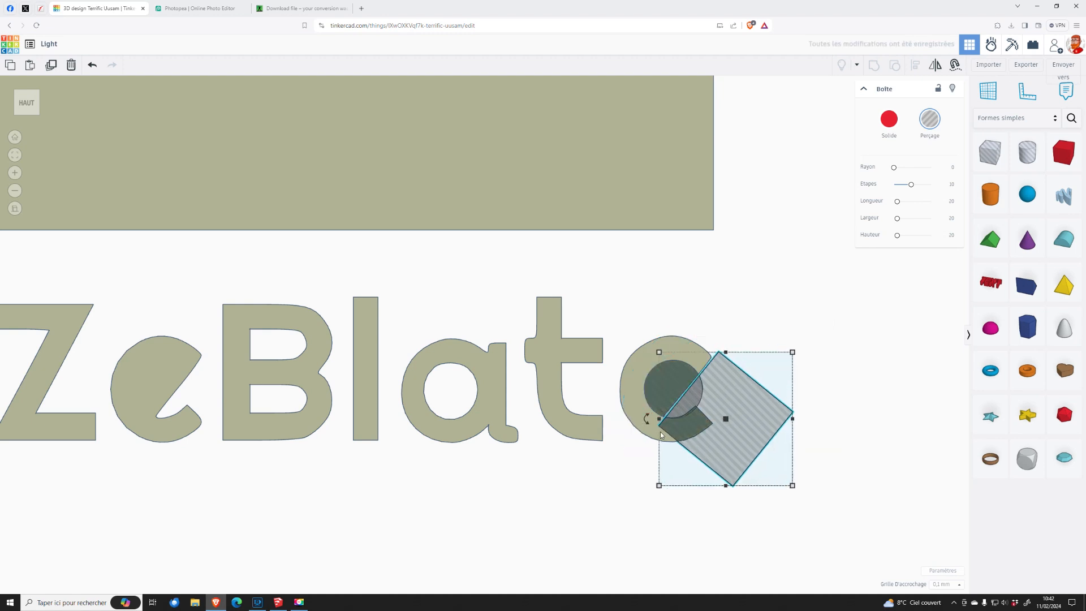
# - Nudge the rotated box hole in 0.1 mm increments up and left across the cylinder hole, leaving room for the e's diagonal bar
pyautogui.press('Left')
pyautogui.press('Left')
pyautogui.press('Left')
pyautogui.press('Up')
pyautogui.press('Up')
pyautogui.press('Up')
pyautogui.press('Left')
pyautogui.press('Up')
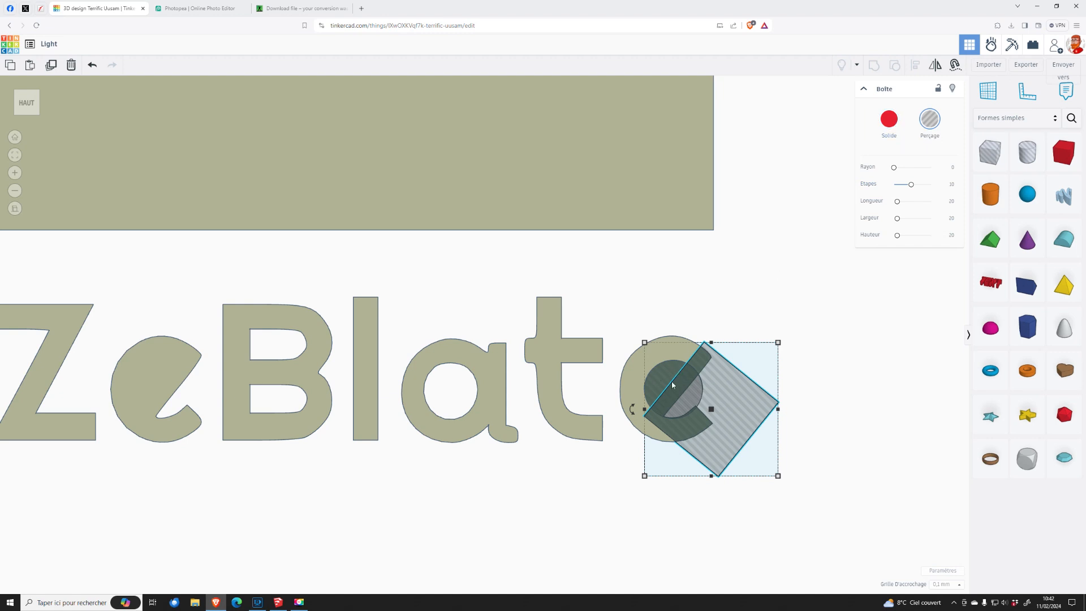
pyautogui.press('Left')
pyautogui.press('Left')
pyautogui.press('Left')
pyautogui.press('Left')
pyautogui.press('Left')
pyautogui.press('Left')
pyautogui.press('Up')
pyautogui.press('Up')
pyautogui.press('Up')
pyautogui.press('Up')
pyautogui.press('Up')
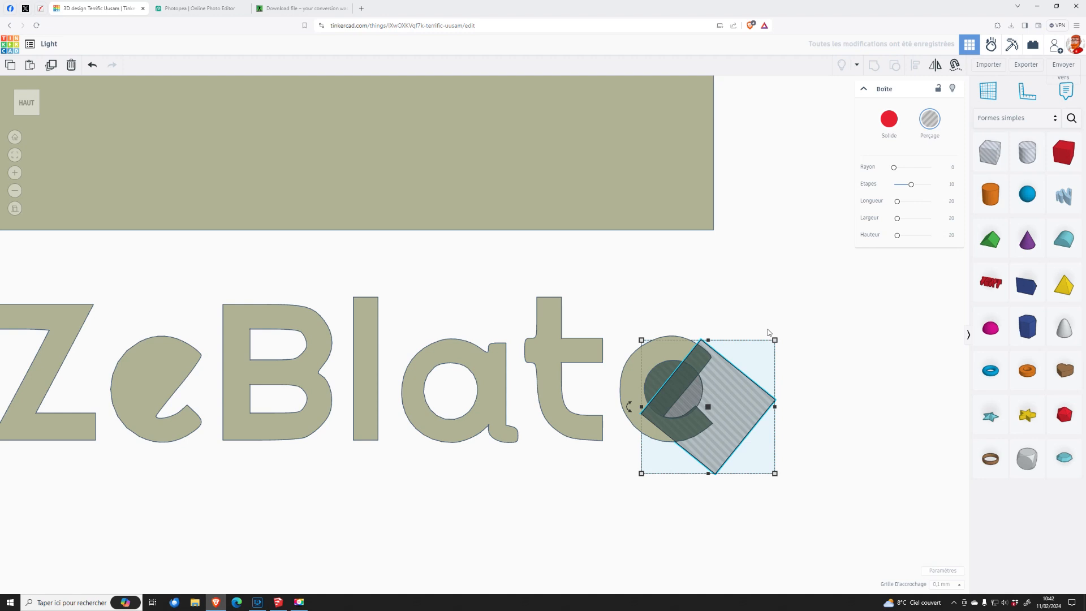
pyautogui.press('Left')
pyautogui.press('Left')
pyautogui.press('Left')
pyautogui.press('Left')
pyautogui.press('Down')
pyautogui.press('Down')
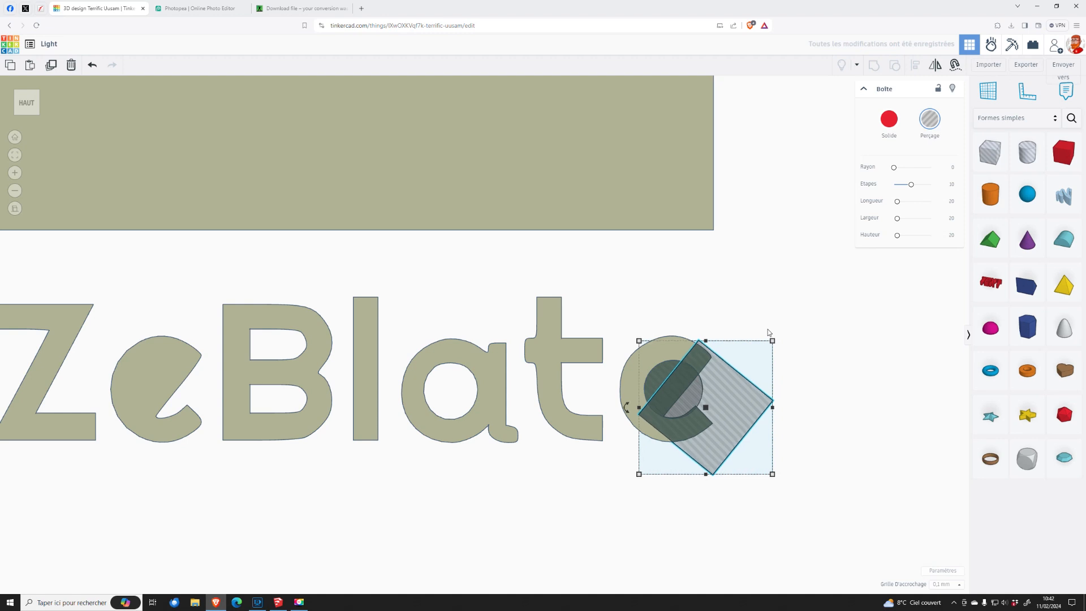
# - Fine-tune the rotated box hole a few more 0.1 mm increments to the left over the final e
pyautogui.press('Left')
pyautogui.press('Left')
pyautogui.press('Left')
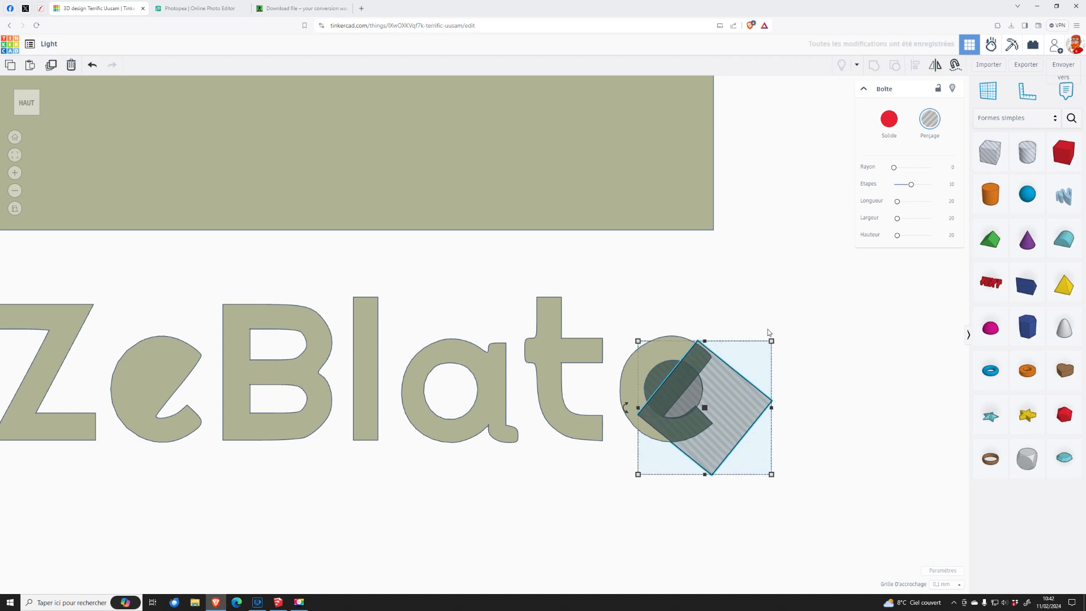
pyautogui.press('Left')
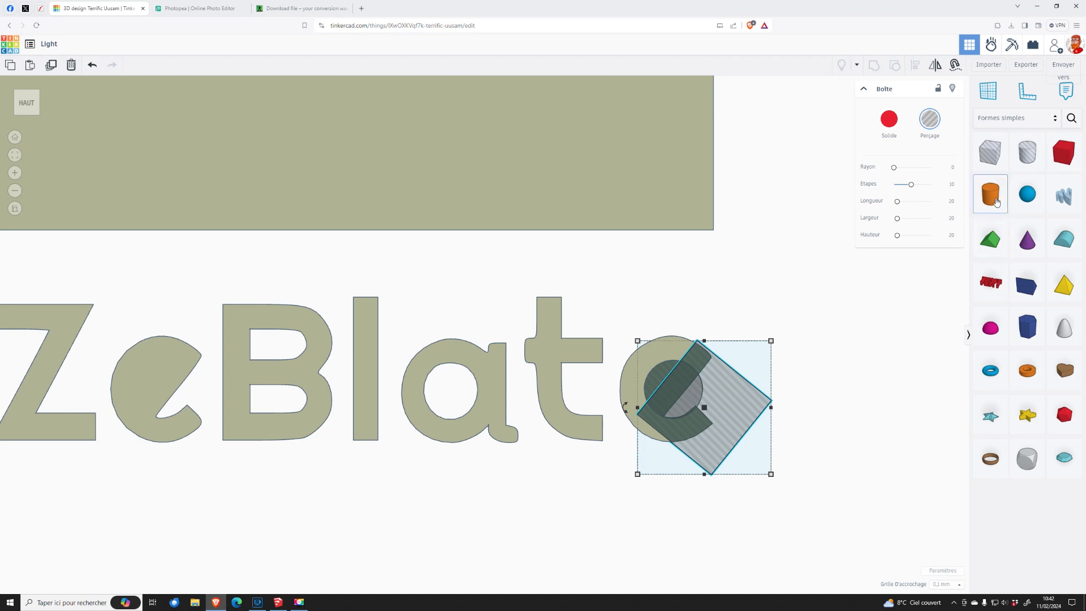
# - Place a solid cylinder over the top of the t and group it with the logo
pyautogui.click(739, 279)
pyautogui.click(633, 298)
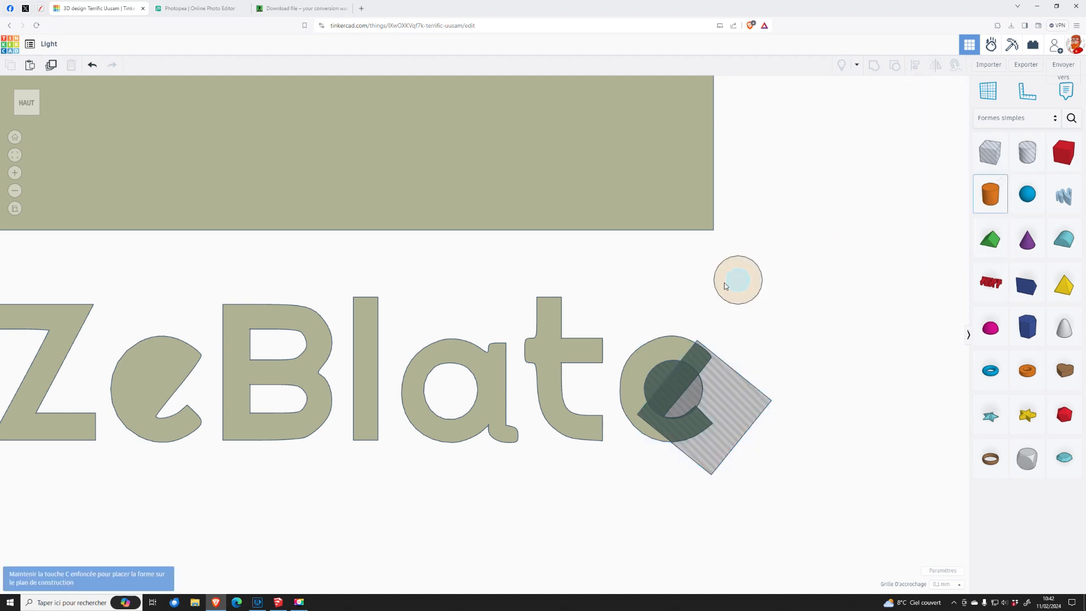
pyautogui.click(597, 293)
pyautogui.moveTo(619, 304); pyautogui.dragTo(589, 305)
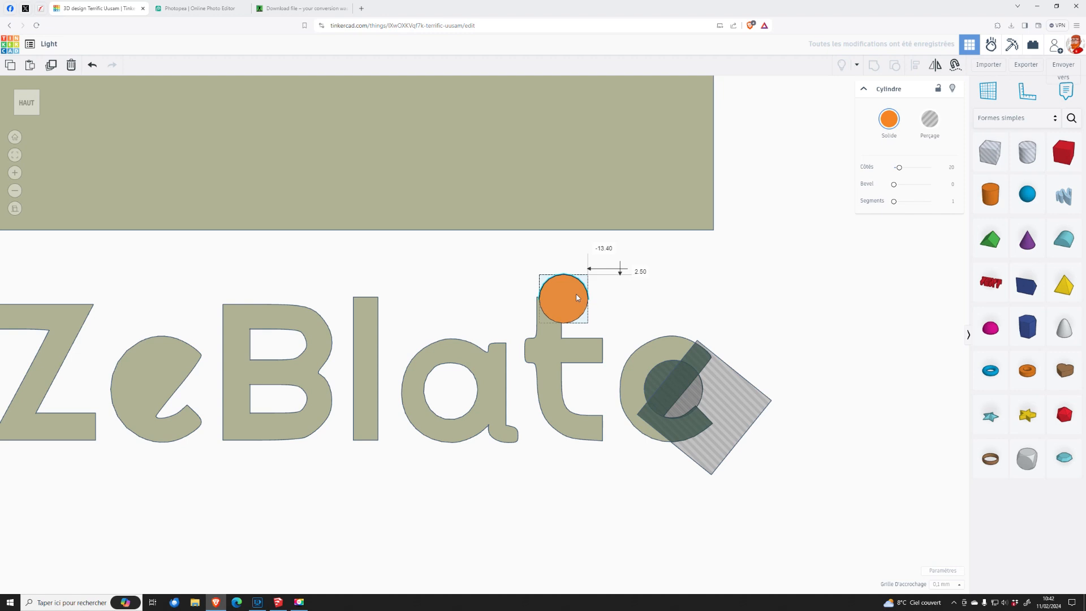
pyautogui.click(559, 344)
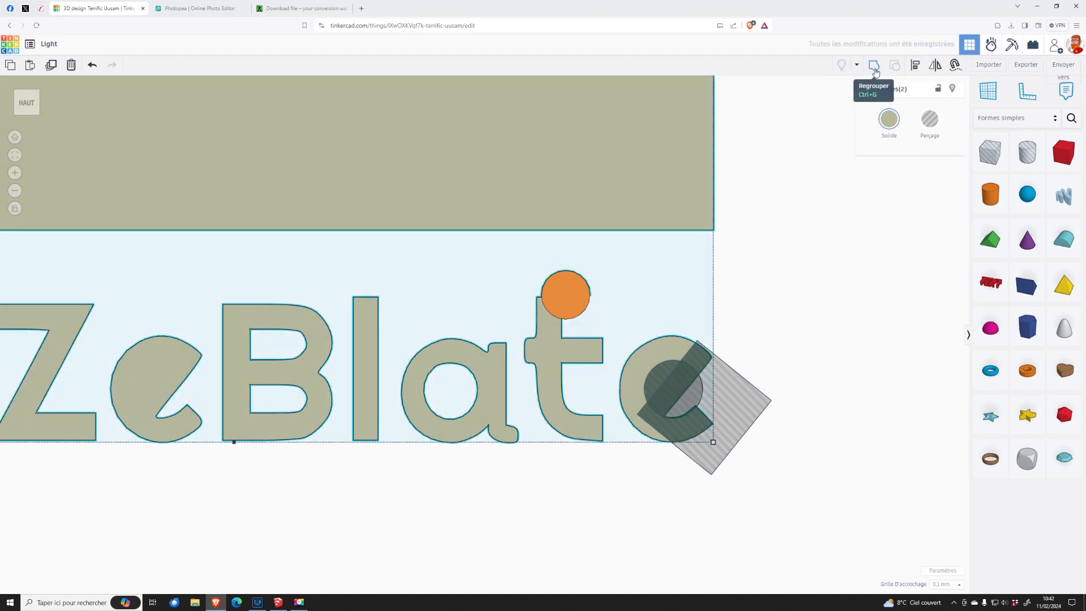
pyautogui.click(875, 69)
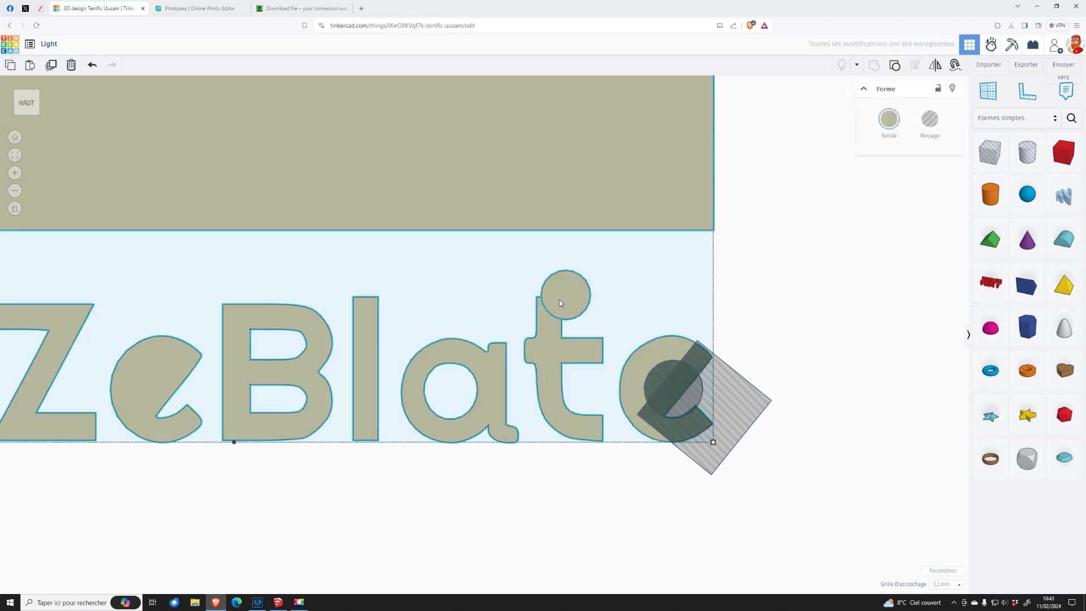
pyautogui.moveTo(768, 333); pyautogui.dragTo(757, 274, button='right')
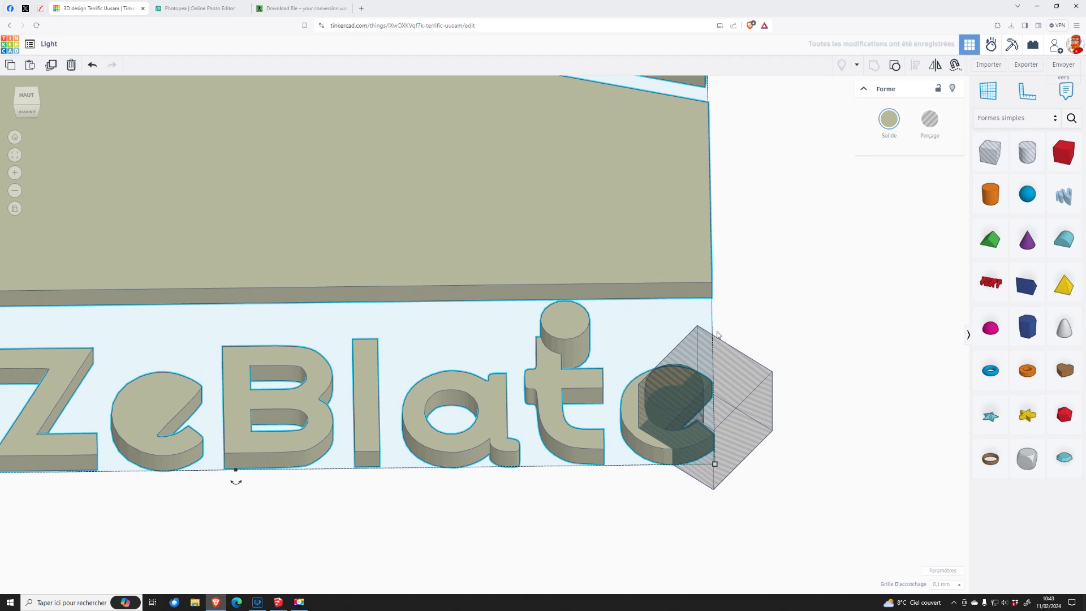
pyautogui.click(771, 318)
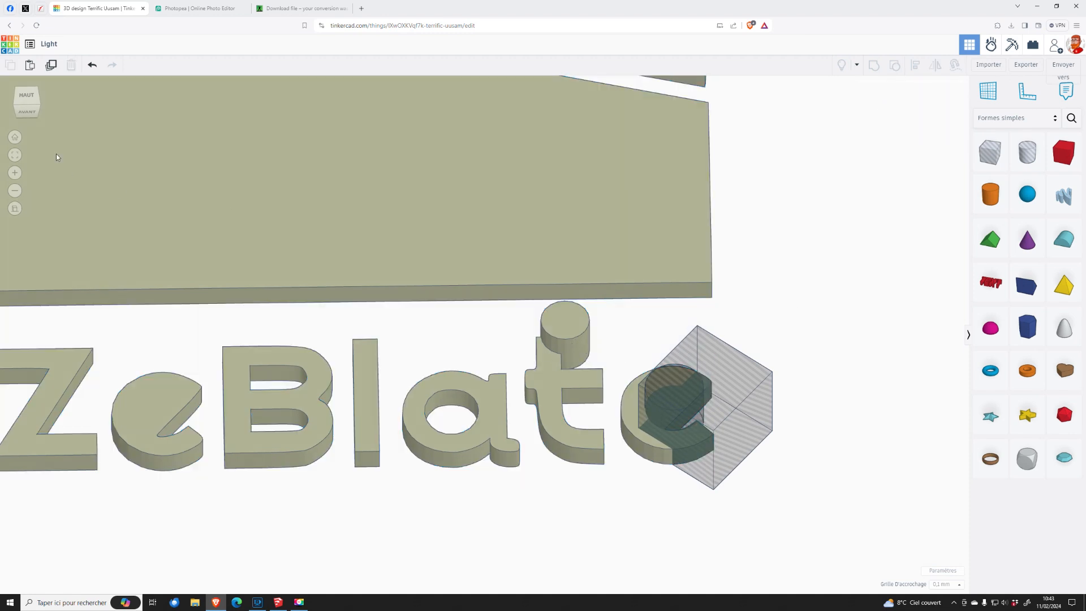
pyautogui.click(26, 95)
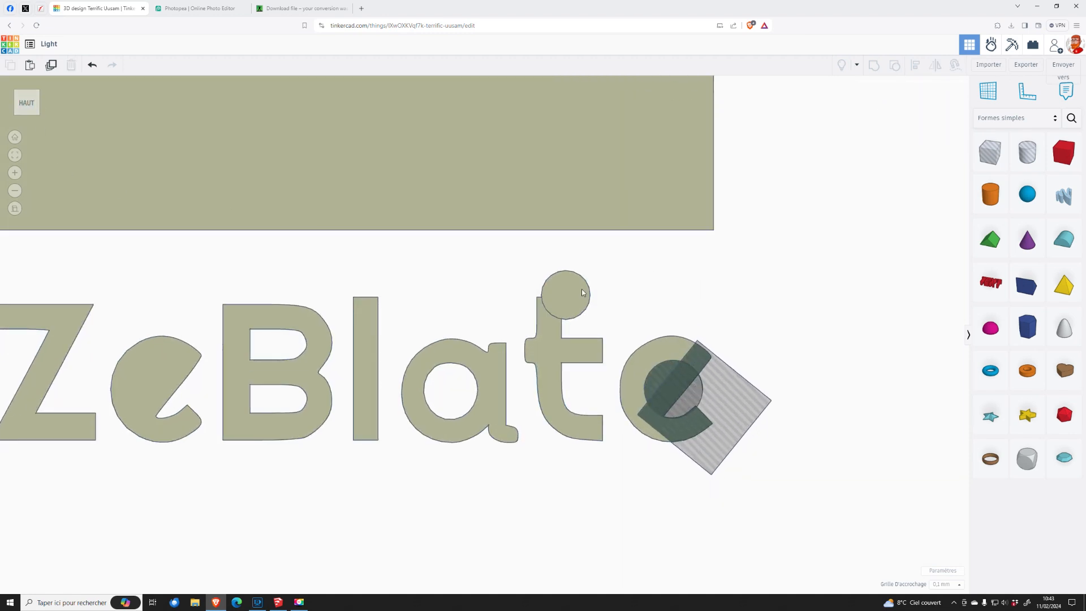
# - Ungroup the cylinder above the t from the logo and turn it into a hole
pyautogui.click(583, 292)
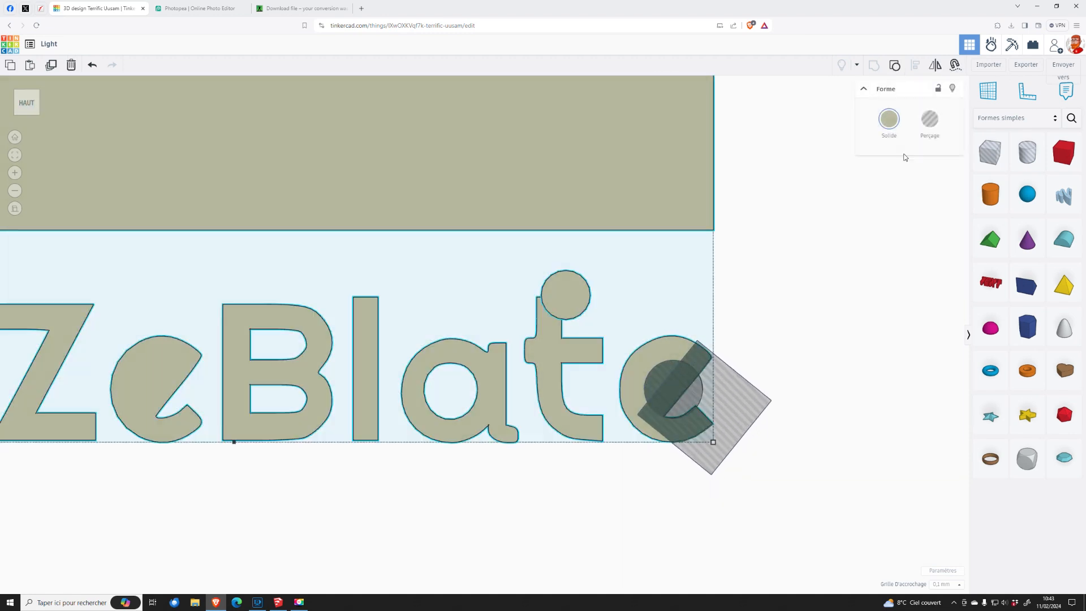
pyautogui.click(896, 69)
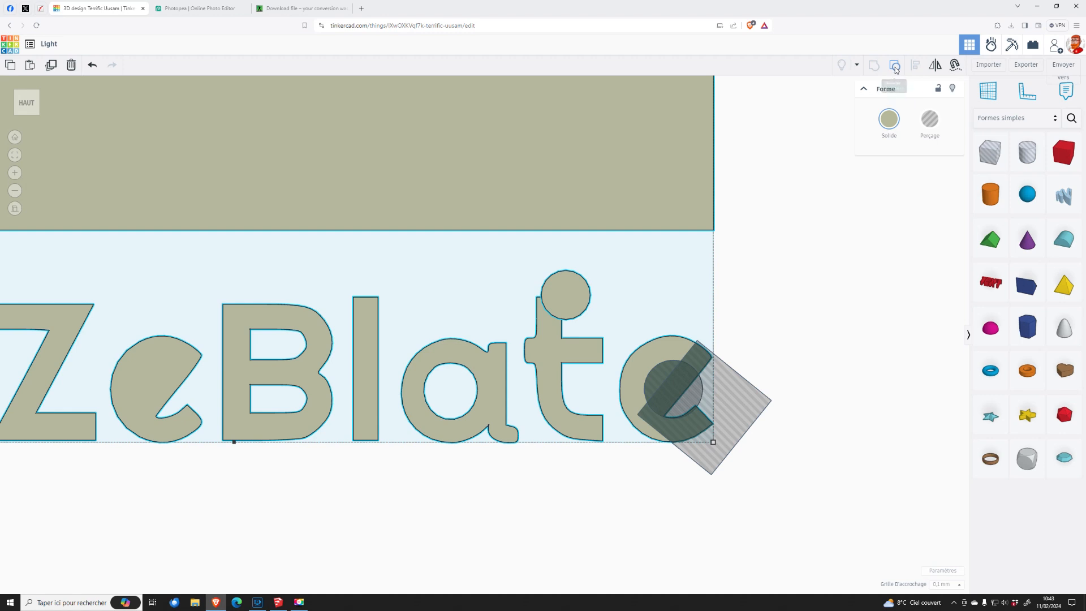
pyautogui.click(792, 306)
pyautogui.click(574, 301)
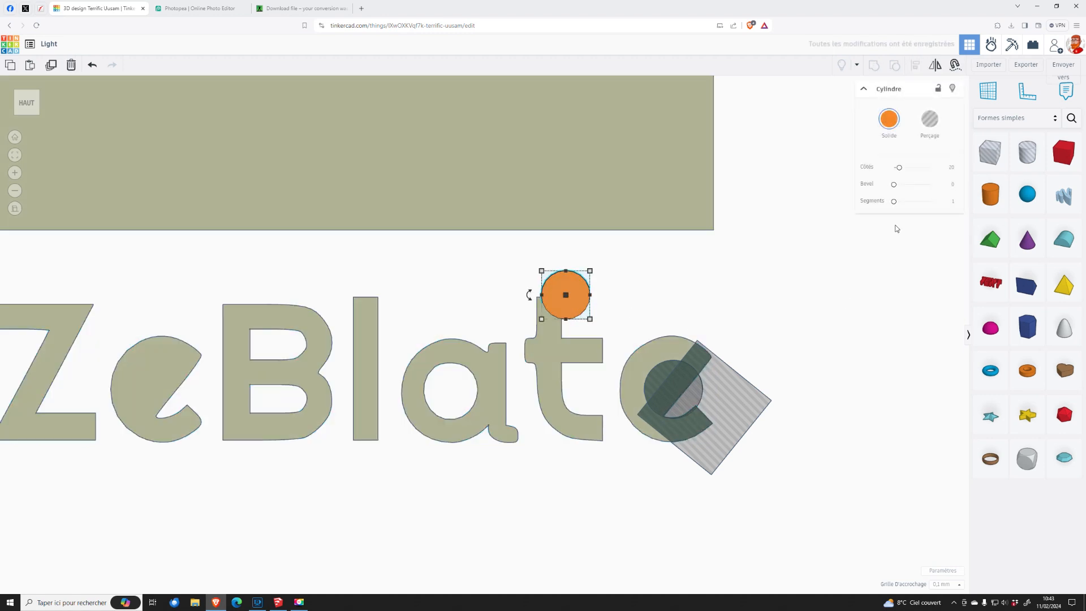
pyautogui.click(931, 129)
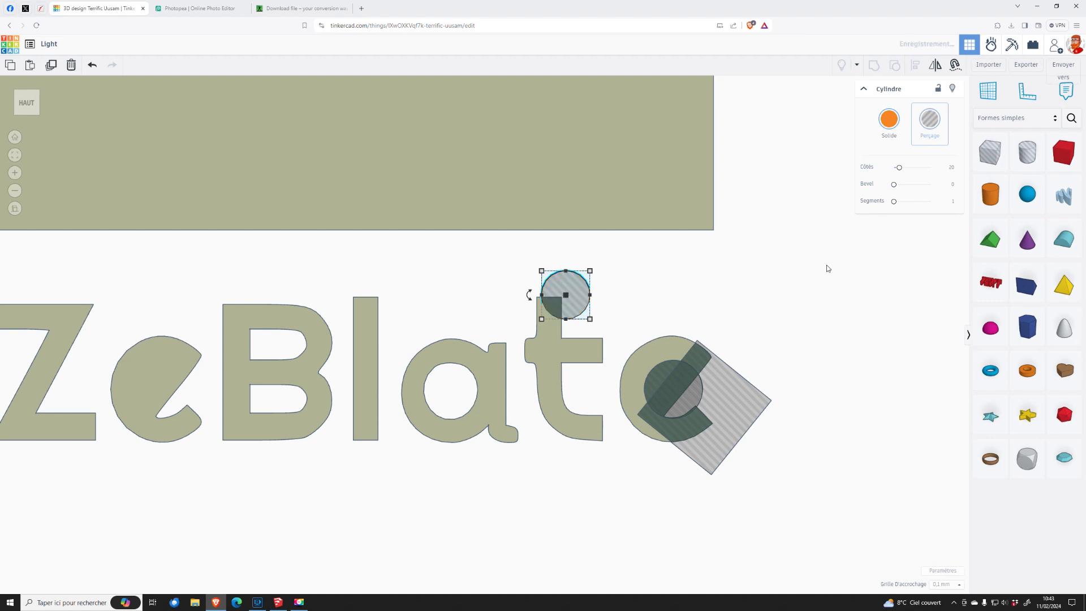
pyautogui.click(565, 350)
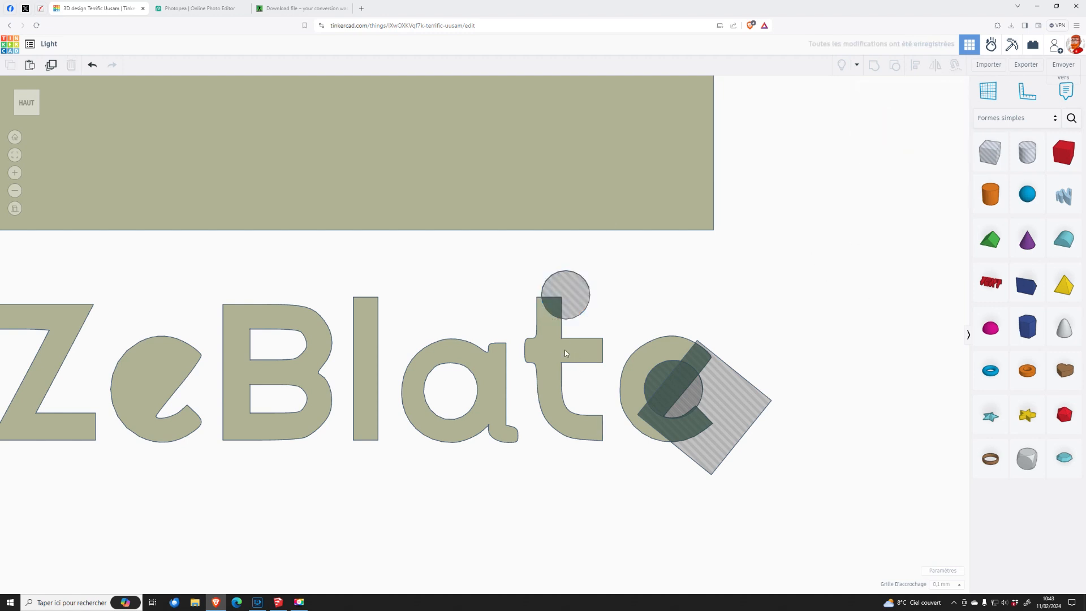
# - Delete the cylinder hole over the top of the t
pyautogui.click(777, 293)
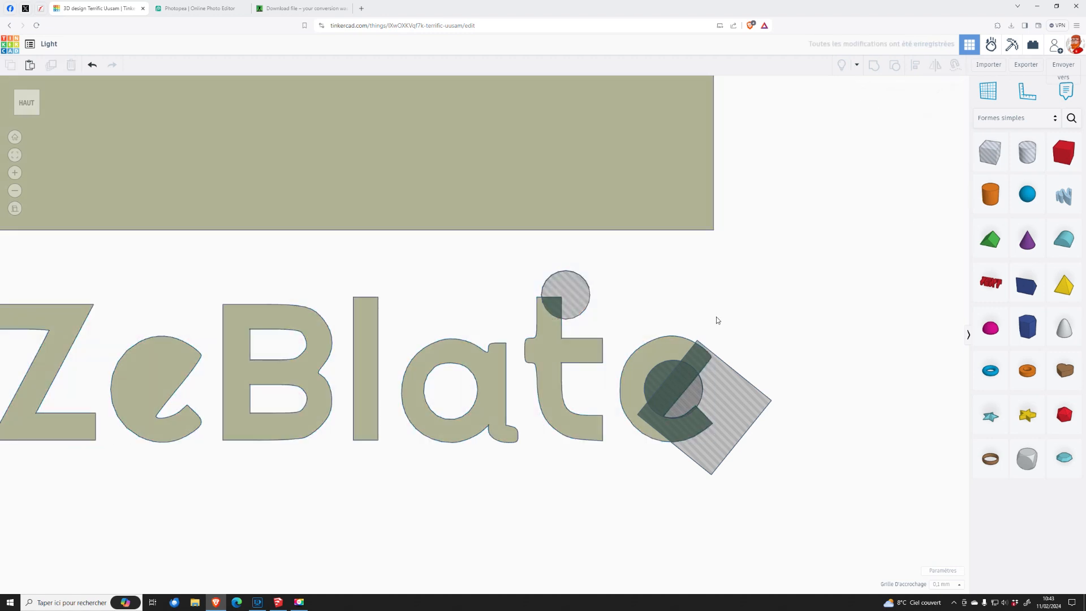
pyautogui.click(588, 301)
pyautogui.press('Delete')
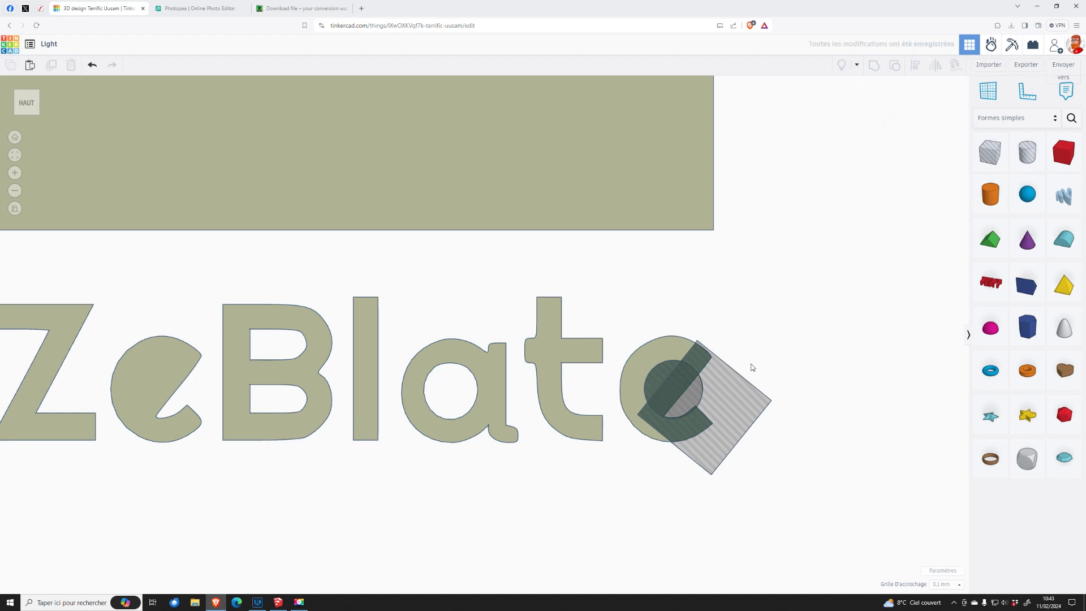
# - Make the final e's cylinder solid, group it with the box hole to trim it, and turn the resulting segment into a hole
pyautogui.click(666, 377)
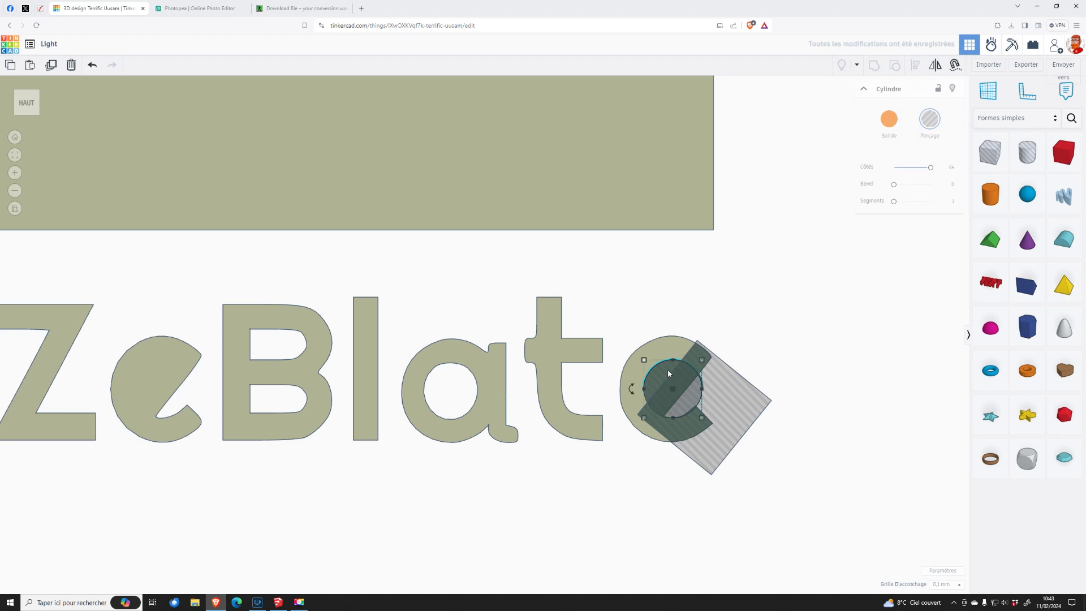
pyautogui.press('s')
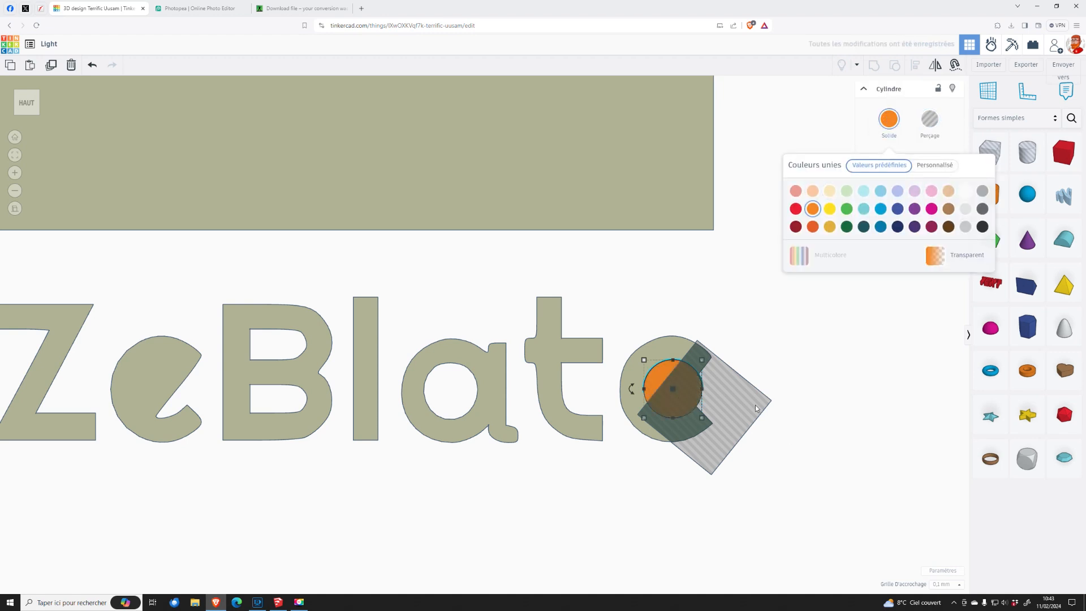
pyautogui.click(756, 408)
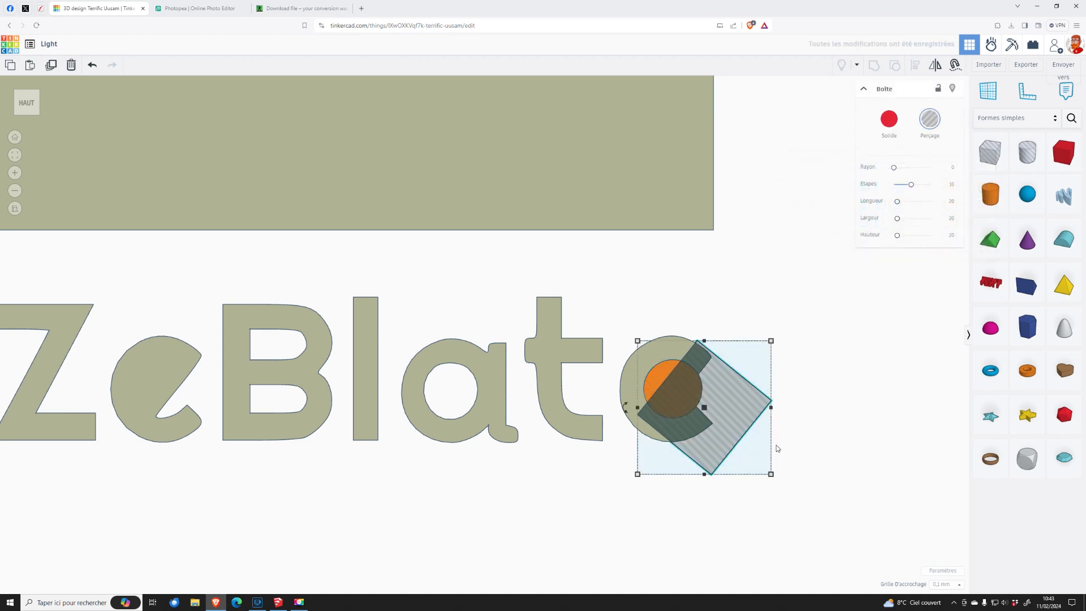
pyautogui.click(668, 376)
pyautogui.keyDown('shift'); pyautogui.click(731, 386); pyautogui.keyUp('shift')
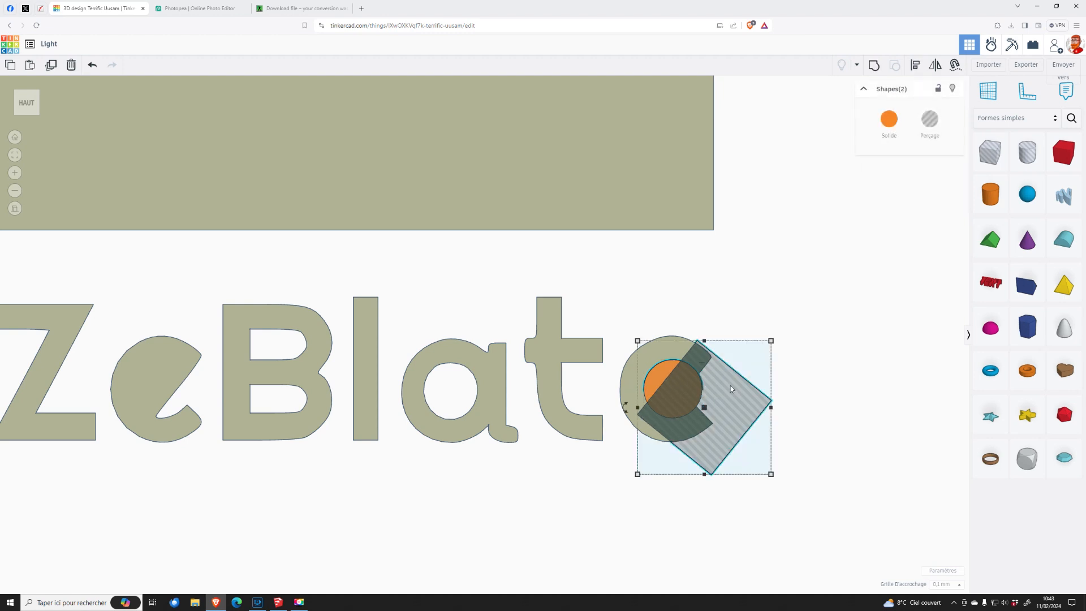
pyautogui.click(874, 66)
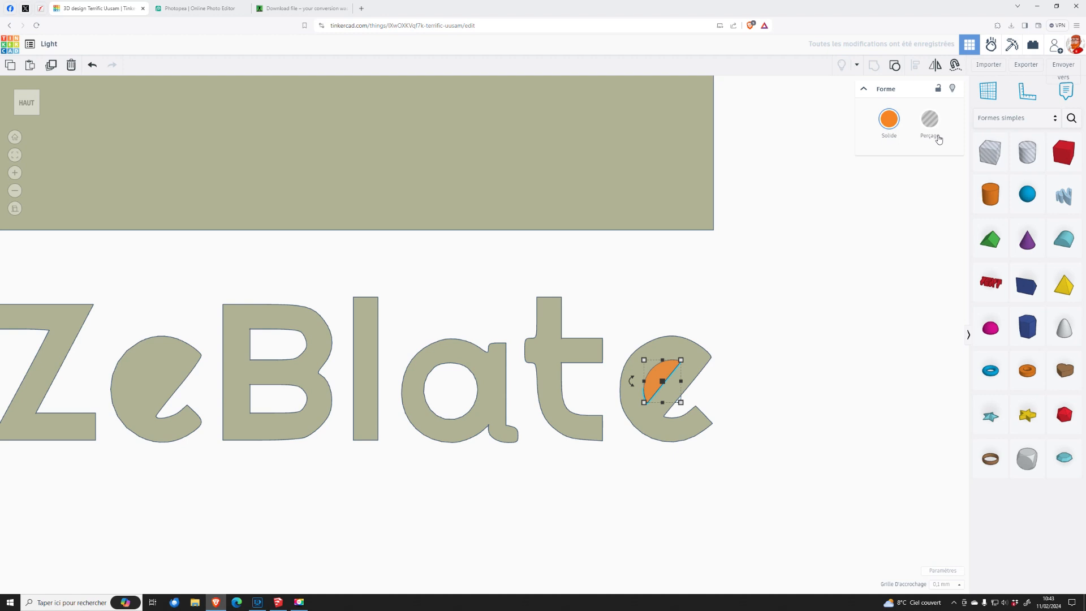
pyautogui.click(930, 119)
# - Duplicate the segment hole in the final e, nudge the copy left in 0.1 mm increments and undo the last nudge
pyautogui.click(51, 66)
pyautogui.press('Left')
pyautogui.press('Left')
pyautogui.press('Left')
pyautogui.press('Left')
pyautogui.press('Left')
pyautogui.press('Left')
pyautogui.press('Left')
pyautogui.press('Left')
pyautogui.press('Left')
pyautogui.press('Left')
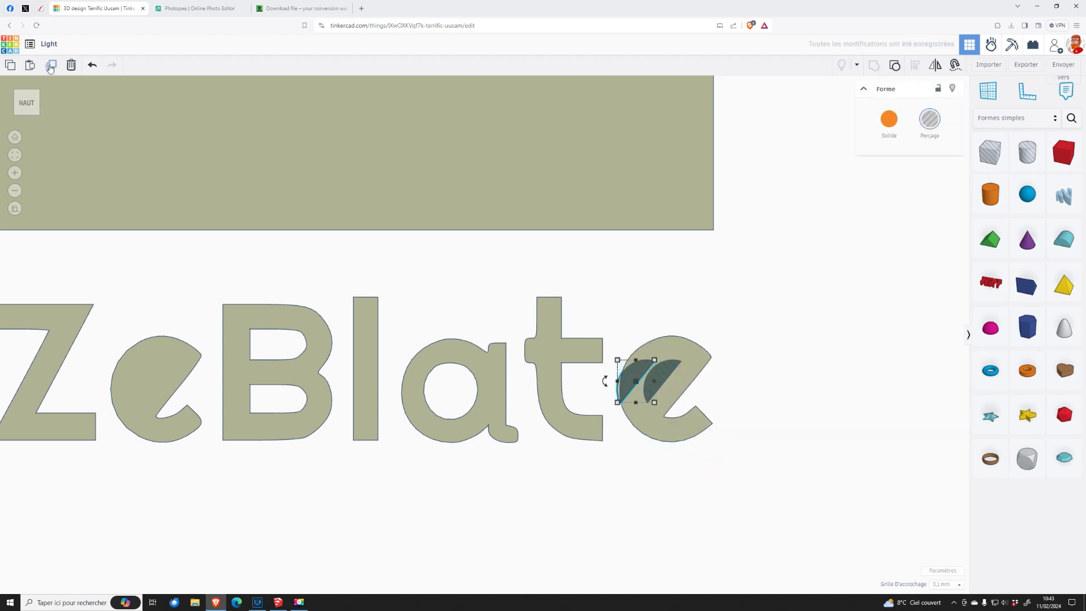
pyautogui.hotkey('ctrl', 'z')
# - Set the snap grid to 1.0 mm and shift the duplicated segment hole left to the matching position inside the first e
pyautogui.click(946, 583)
pyautogui.click(943, 533)
pyautogui.press('Left')
pyautogui.press('Left')
pyautogui.press('Left')
pyautogui.press('Left')
pyautogui.press('Left')
pyautogui.press('Left')
pyautogui.press('Left')
pyautogui.press('Left')
pyautogui.press('Left')
pyautogui.press('Left')
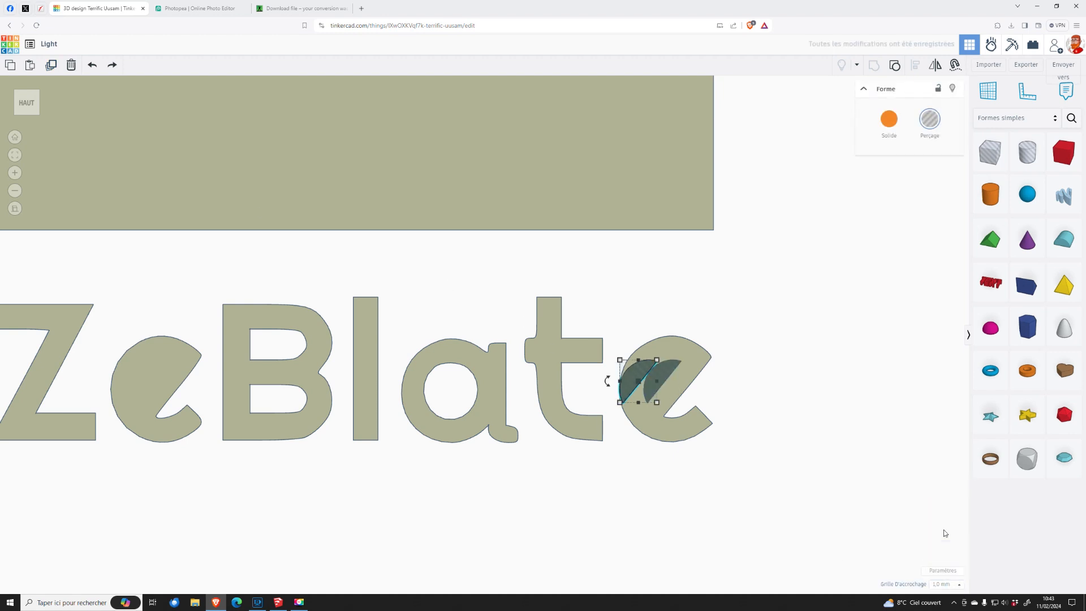
pyautogui.press('Left')
pyautogui.press('Left')
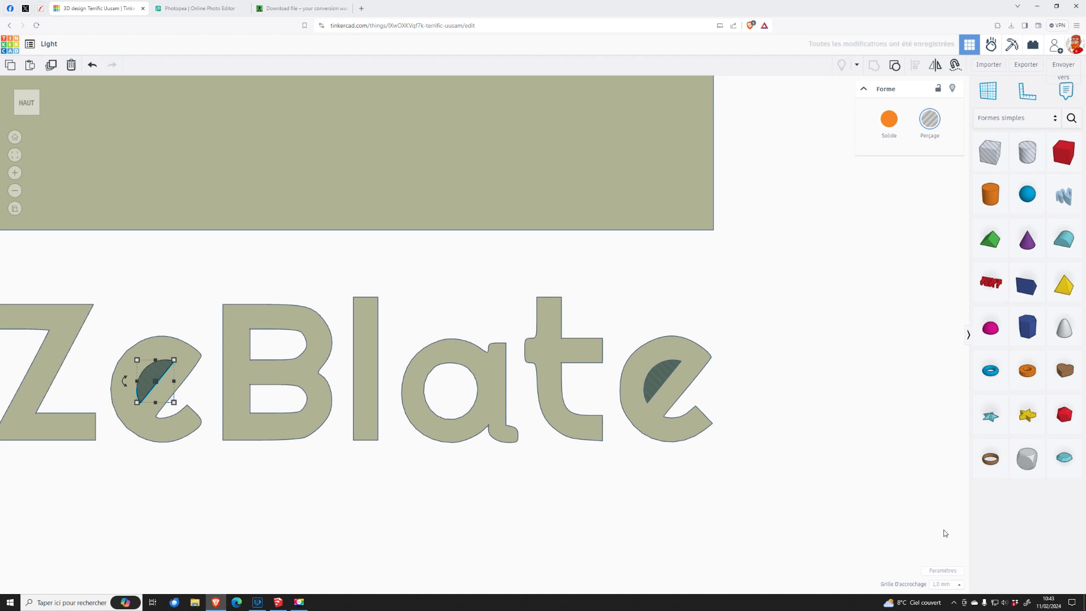
# - Group the logo with both segment holes to cut the openings in the two letters e
pyautogui.click(177, 311)
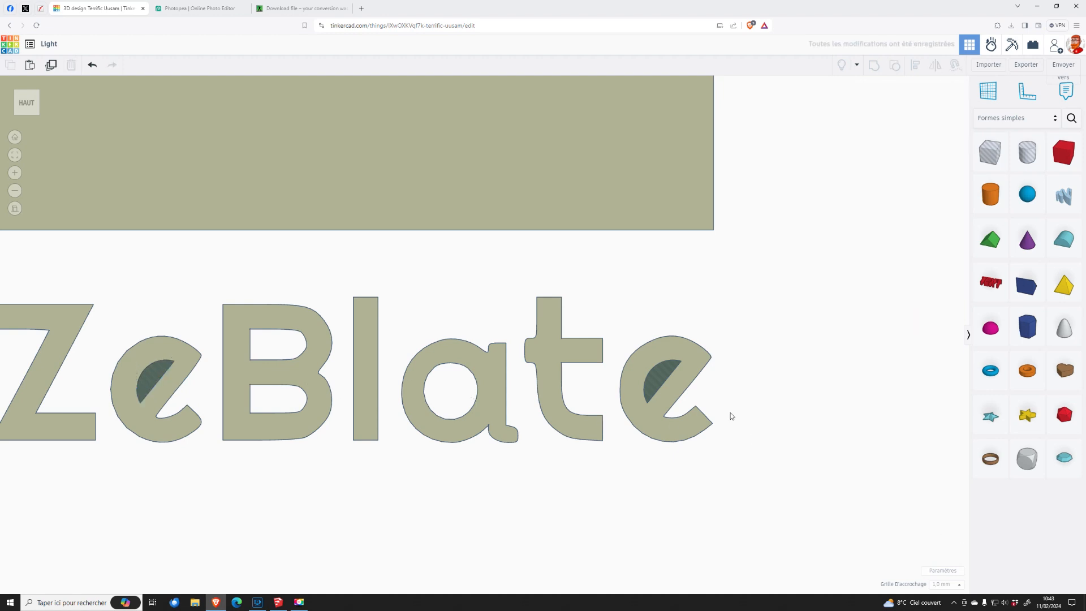
pyautogui.moveTo(794, 449); pyautogui.dragTo(138, 334)
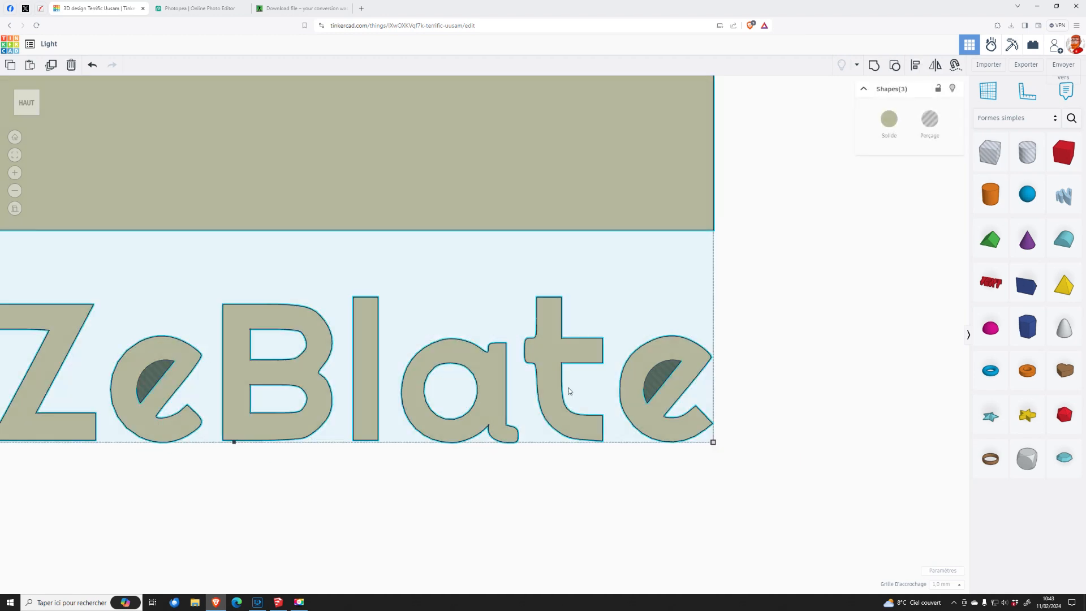
pyautogui.click(874, 66)
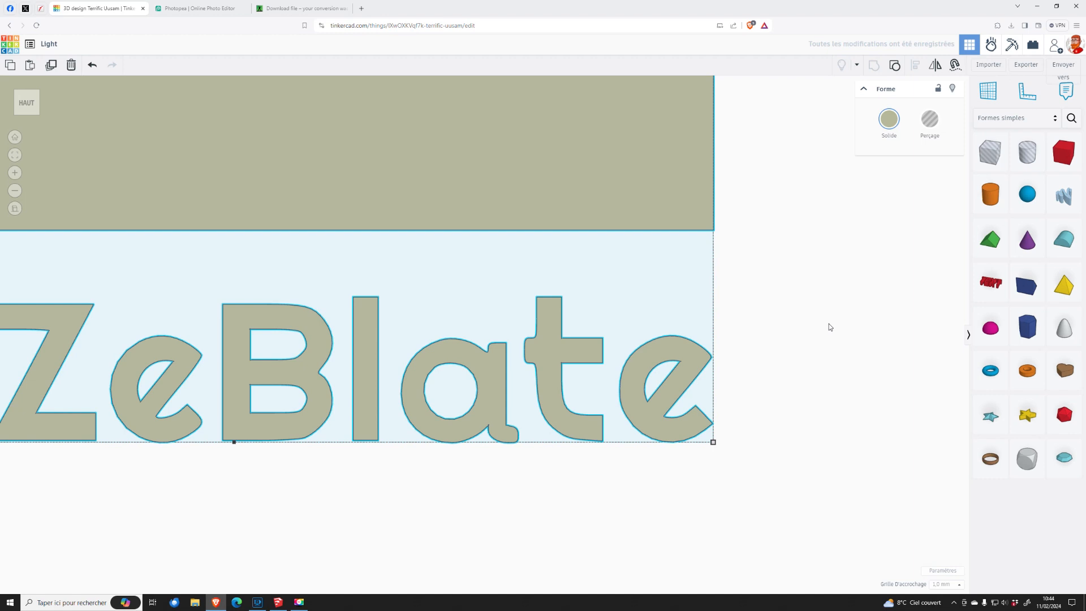
# - Shrink the complete logo proportionally to a length of about 189.5 mm
pyautogui.scroll(-3, 830, 323)
pyautogui.moveTo(702, 327)
pyautogui.mouseDown(button='middle')
pyautogui.moveTo(791, 352)
pyautogui.moveTo(776, 368)
pyautogui.moveTo(793, 466)
pyautogui.moveTo(782, 331)
pyautogui.mouseUp(button='middle')
pyautogui.scroll(1, 781, 331)
pyautogui.scroll(-5, 781, 331)
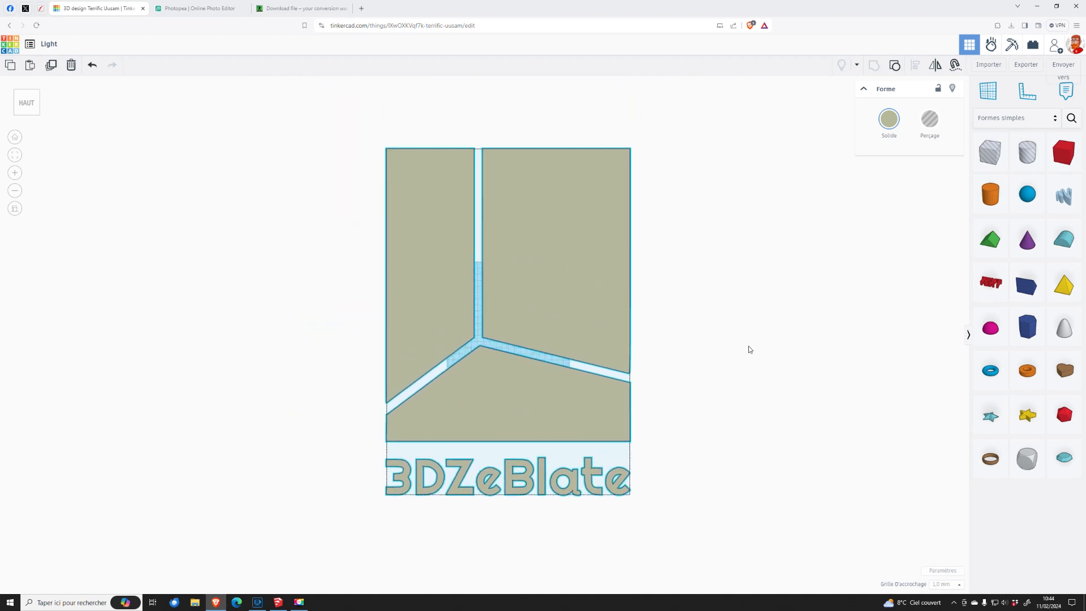
pyautogui.press('f')
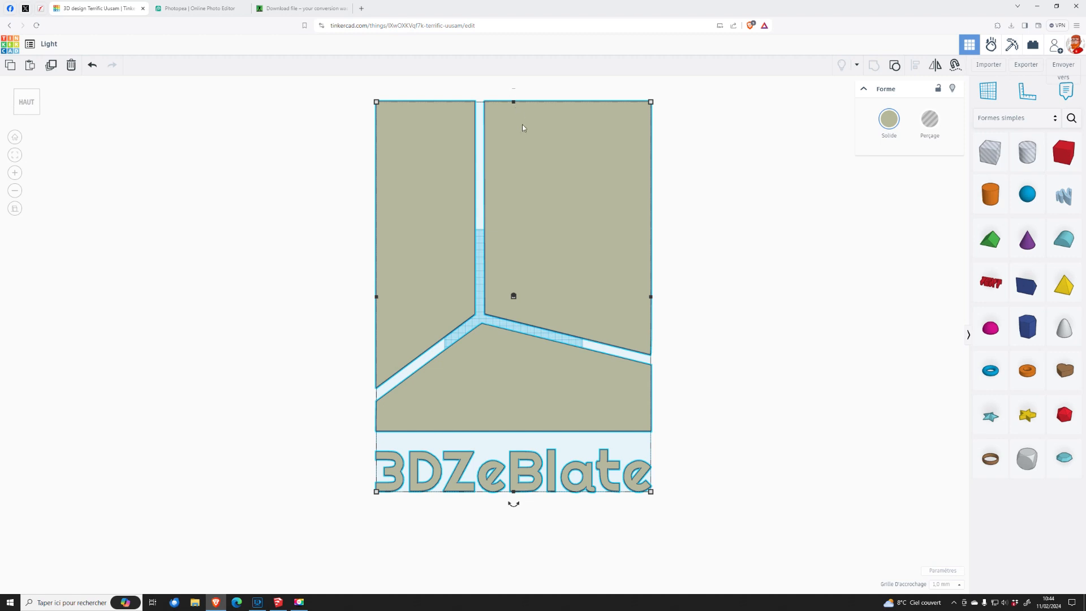
pyautogui.keyDown('shift'); pyautogui.moveTo(515, 105); pyautogui.dragTo(520, 348); pyautogui.keyUp('shift')
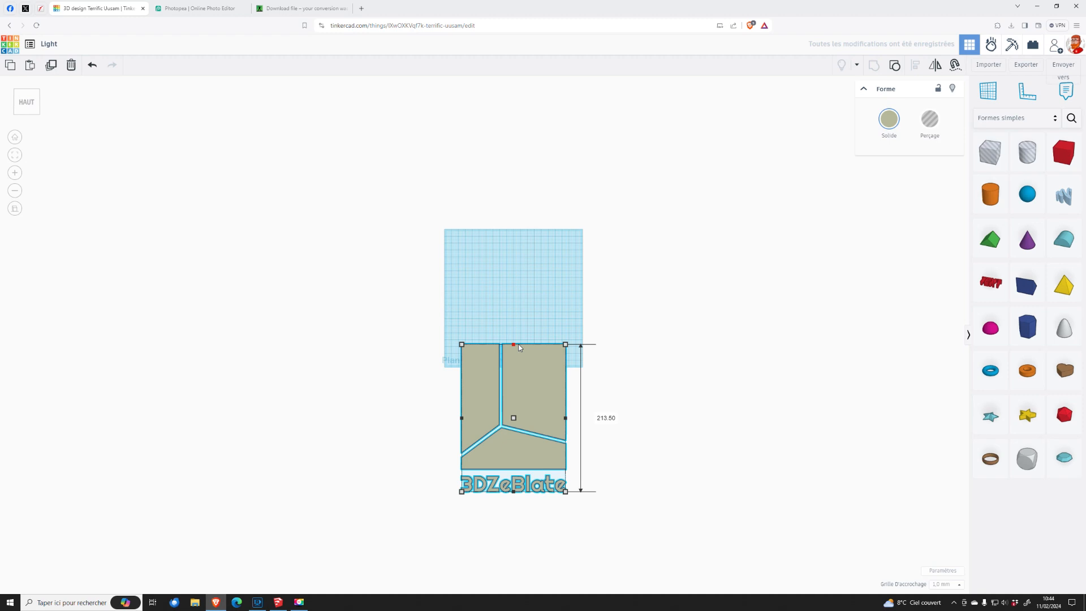
pyautogui.keyDown('shift'); pyautogui.moveTo(519, 345); pyautogui.dragTo(518, 355); pyautogui.keyUp('shift')
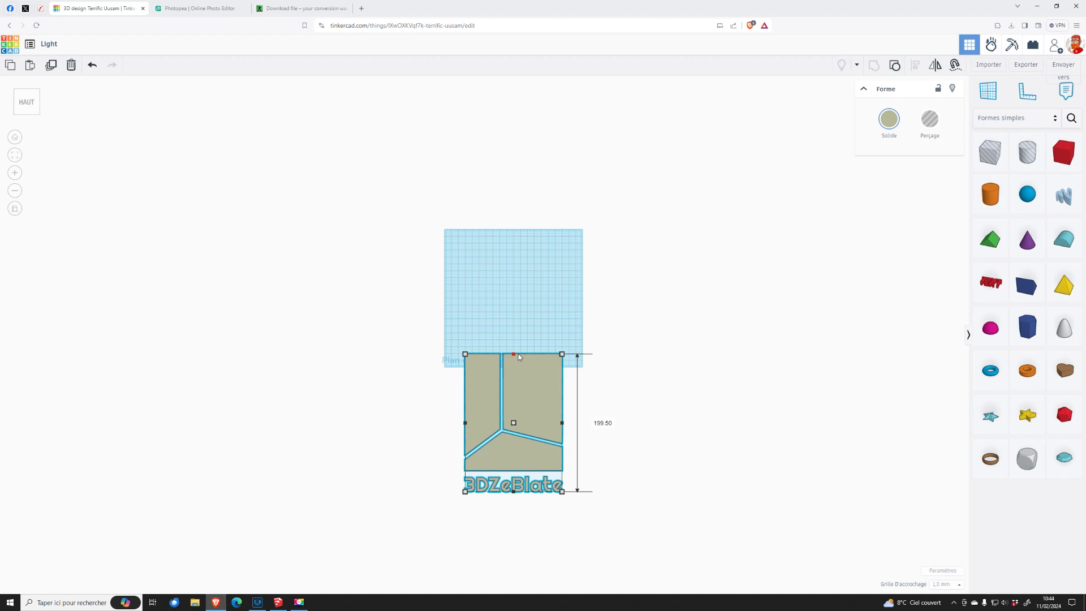
pyautogui.keyDown('shift'); pyautogui.moveTo(519, 357); pyautogui.dragTo(519, 356); pyautogui.keyUp('shift')
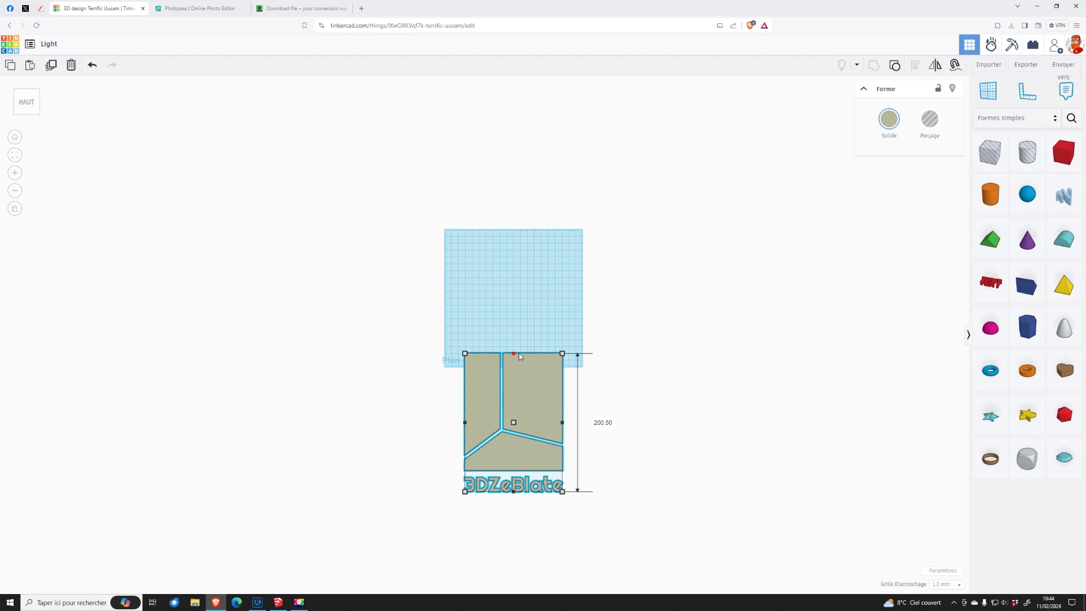
pyautogui.moveTo(519, 353); pyautogui.dragTo(519, 363)
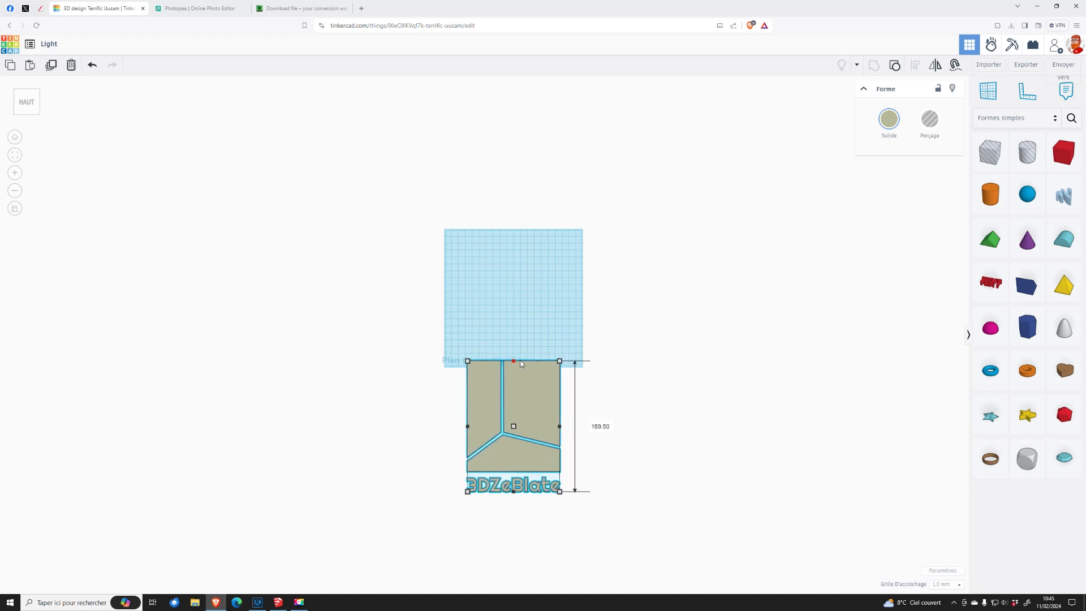
# - Set the logo's length to 190 mm and move the logo just outside the left edge of the workplane
pyautogui.click(602, 428)
pyautogui.write('190')
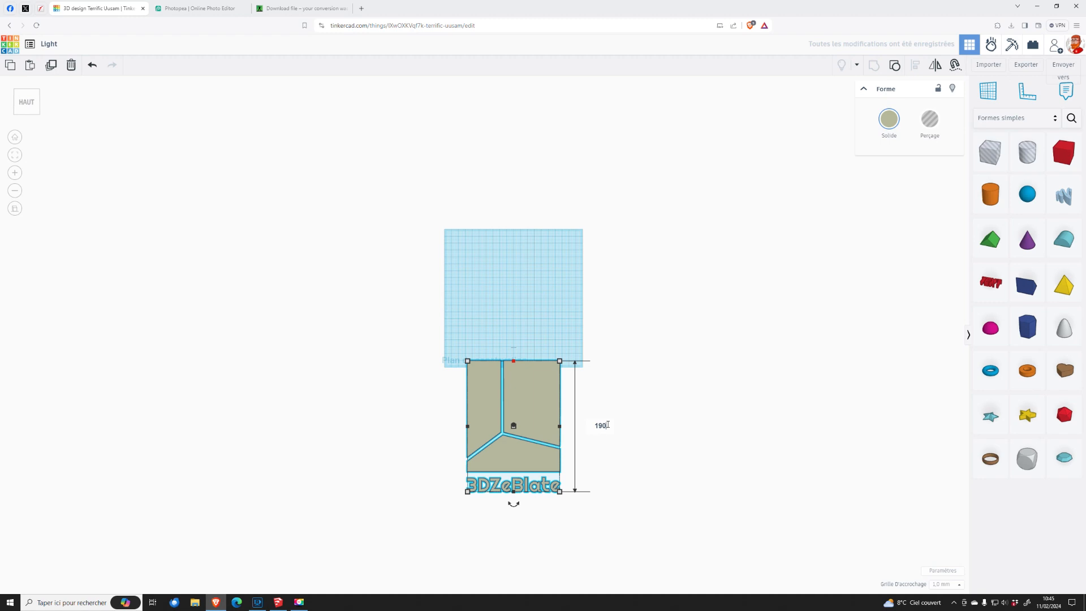
pyautogui.press('Return')
pyautogui.moveTo(538, 405); pyautogui.dragTo(421, 281)
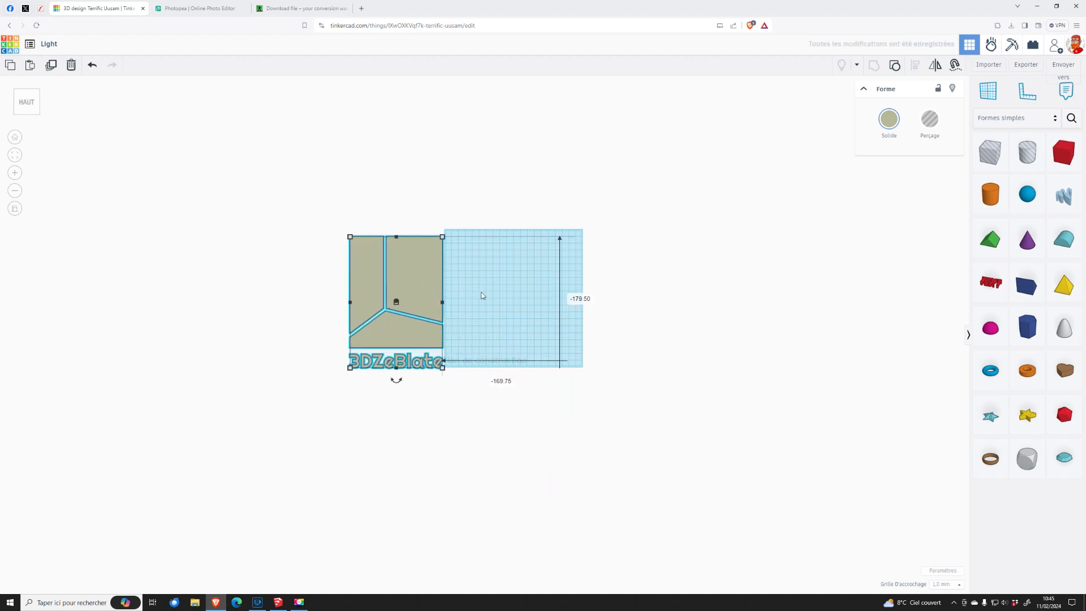
# - Recolour the logo with the preset orange
pyautogui.click(880, 116)
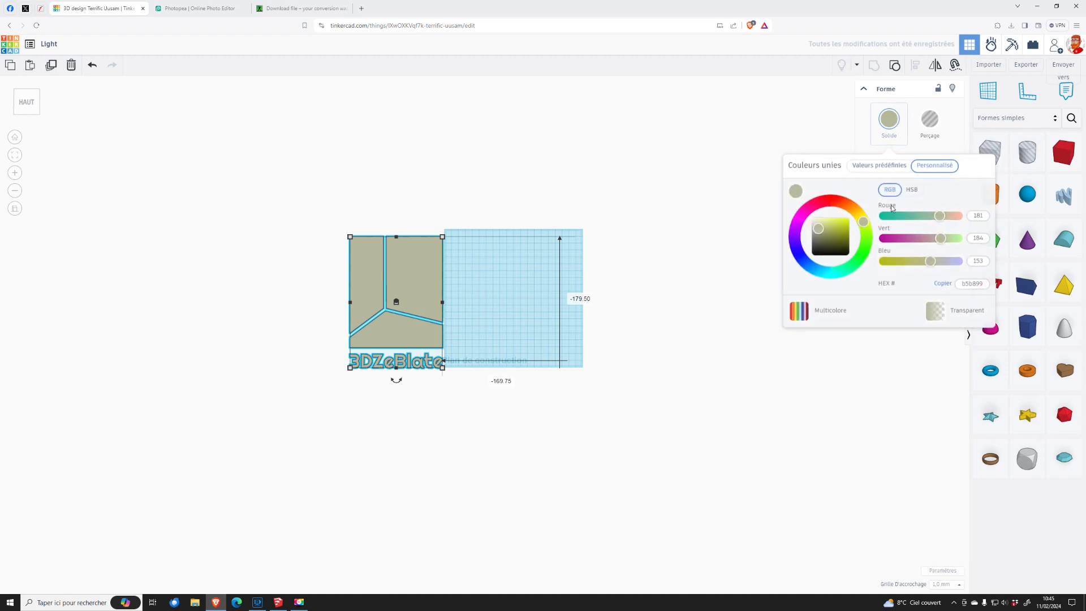
pyautogui.click(886, 169)
pyautogui.click(813, 209)
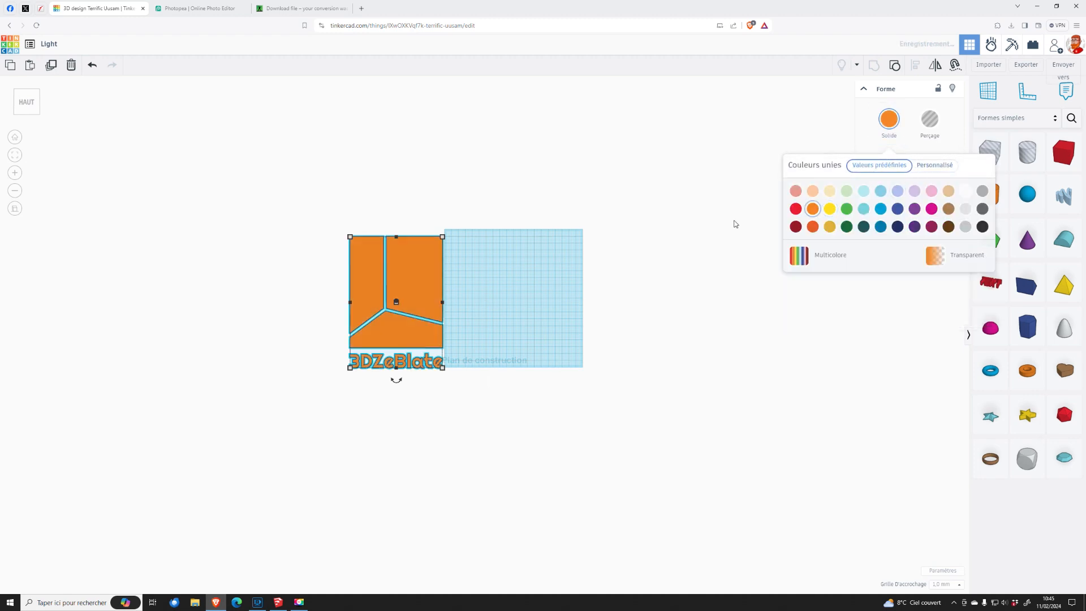
pyautogui.click(630, 230)
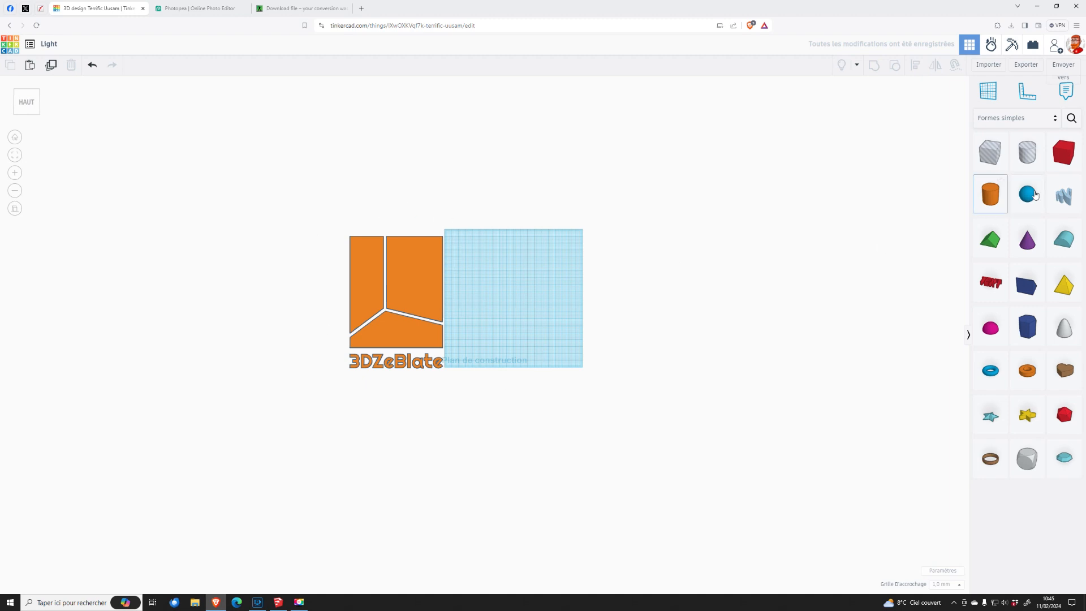
# - Add a box on the workplane, enlarge it to about 174 mm wide and set its length to 220 mm
pyautogui.click(1064, 160)
pyautogui.click(521, 269)
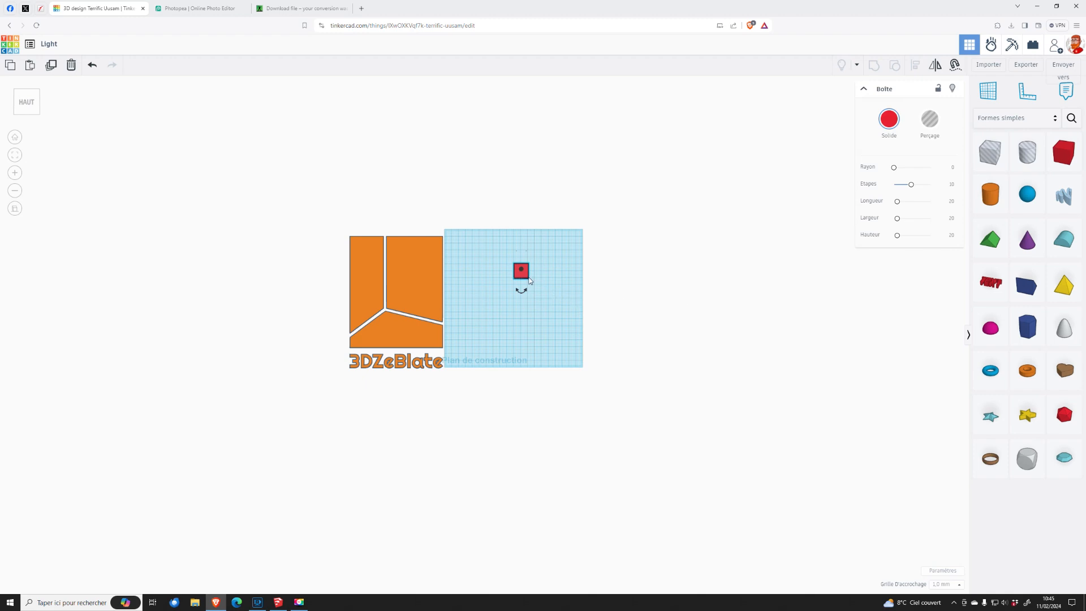
pyautogui.scroll(3, 534, 281)
pyautogui.moveTo(554, 250); pyautogui.dragTo(680, 415)
pyautogui.moveTo(532, 229); pyautogui.dragTo(490, 174)
pyautogui.click(447, 289)
pyautogui.write('220')
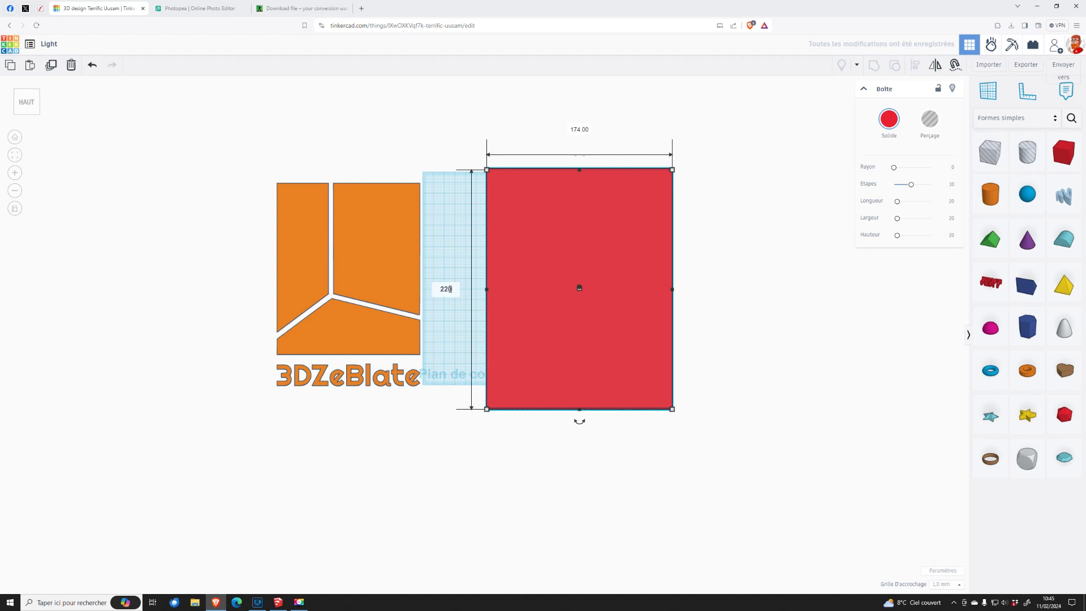
pyautogui.press('Return')
# - Turn the large box into a hole and place the orange logo over it
pyautogui.moveTo(385, 252); pyautogui.dragTo(433, 264)
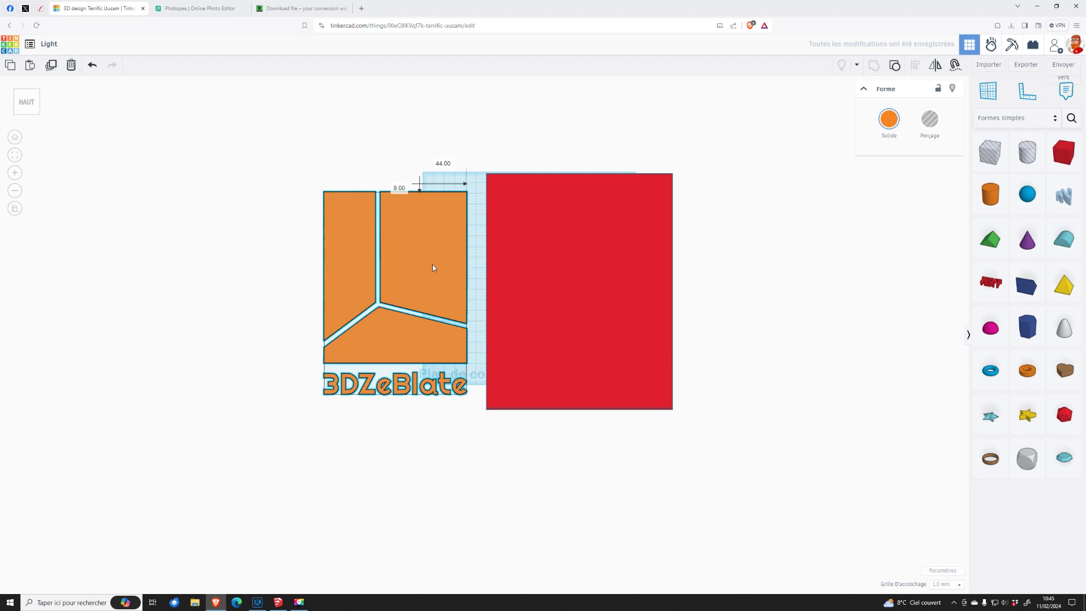
pyautogui.click(592, 272)
pyautogui.press('h')
pyautogui.moveTo(414, 283); pyautogui.dragTo(597, 281)
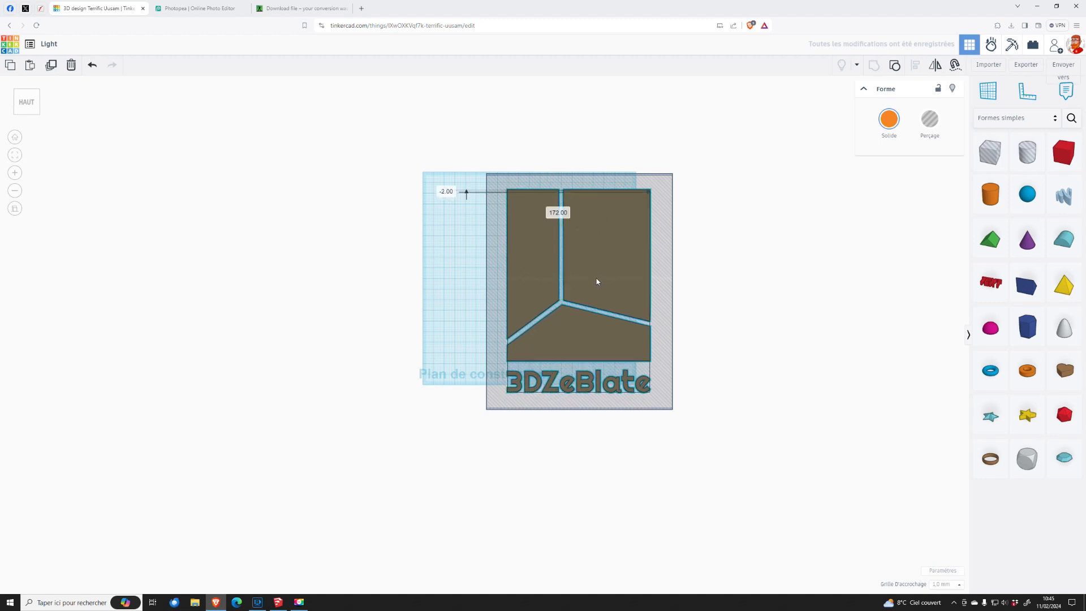
# - Centre the logo and the hole box on each other across their width
pyautogui.moveTo(754, 308); pyautogui.dragTo(408, 284)
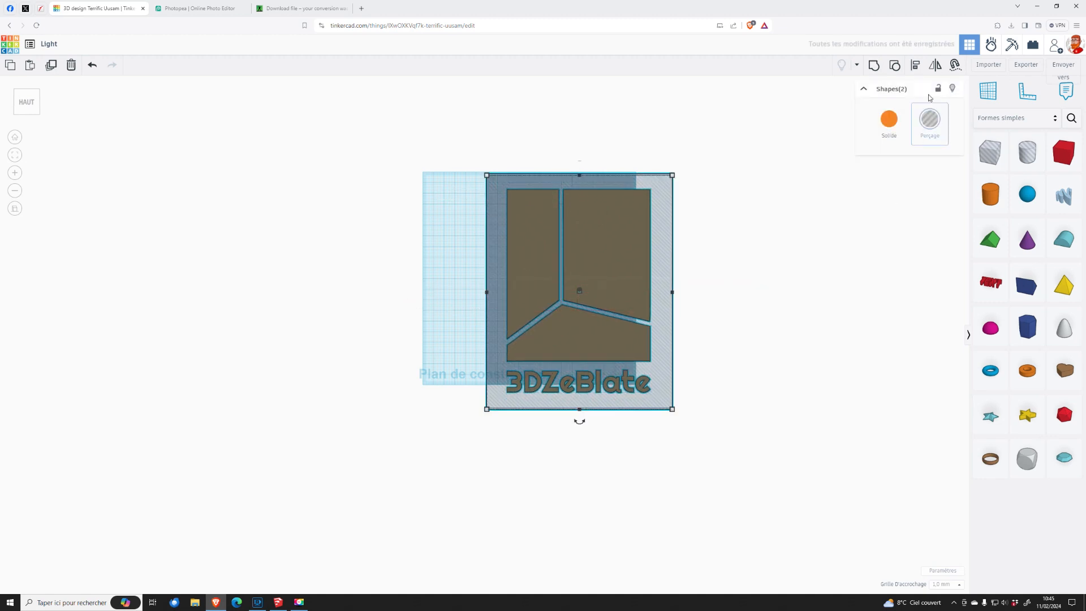
pyautogui.click(916, 68)
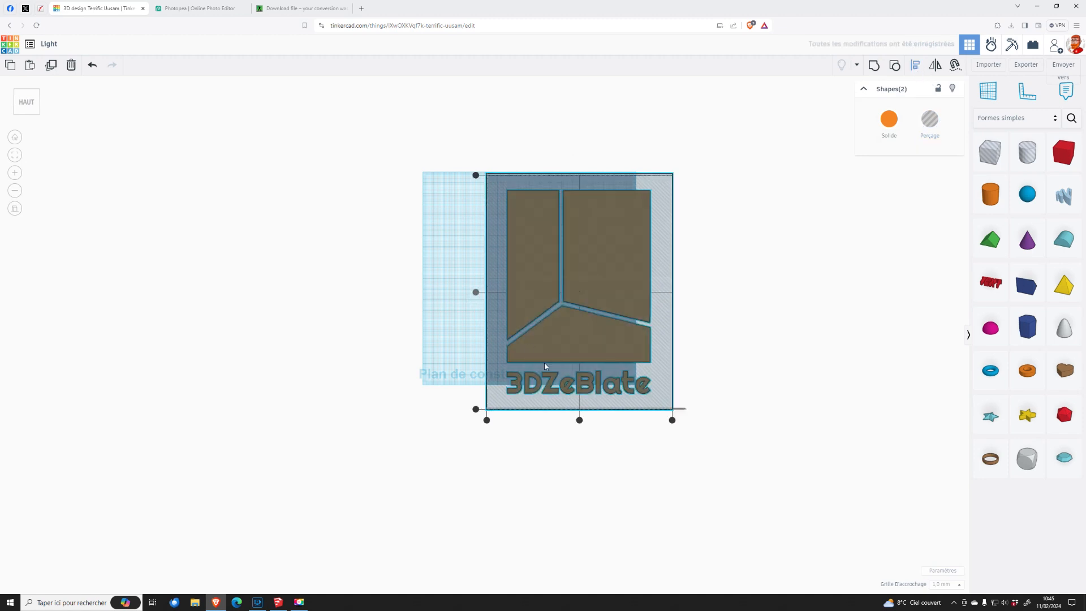
pyautogui.click(579, 420)
pyautogui.click(722, 338)
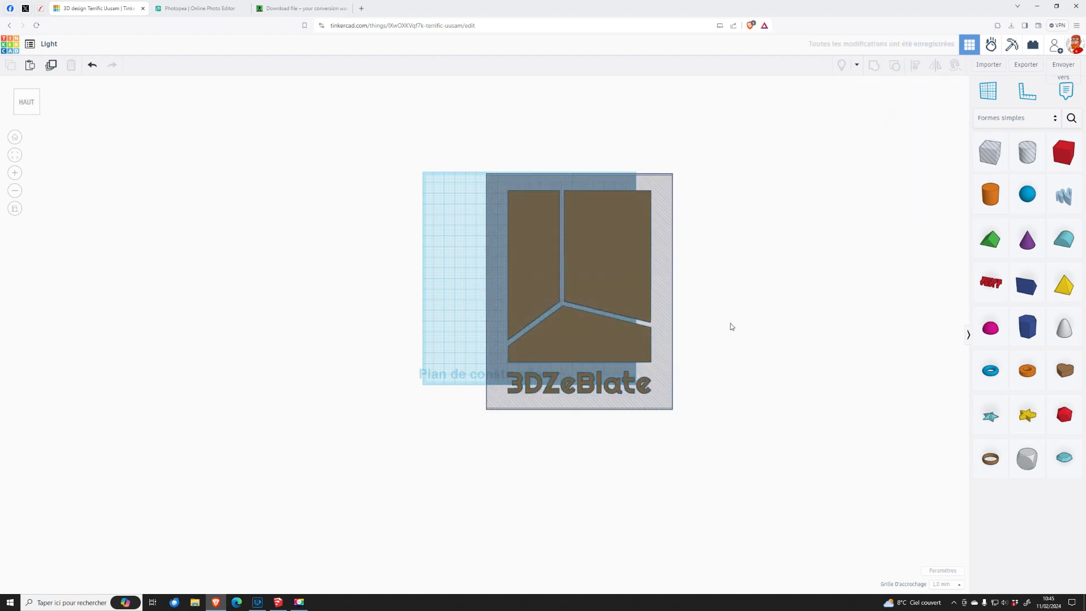
# - Narrow the hole box from both sides to leave slimmer margins beside the logo
pyautogui.click(27, 103)
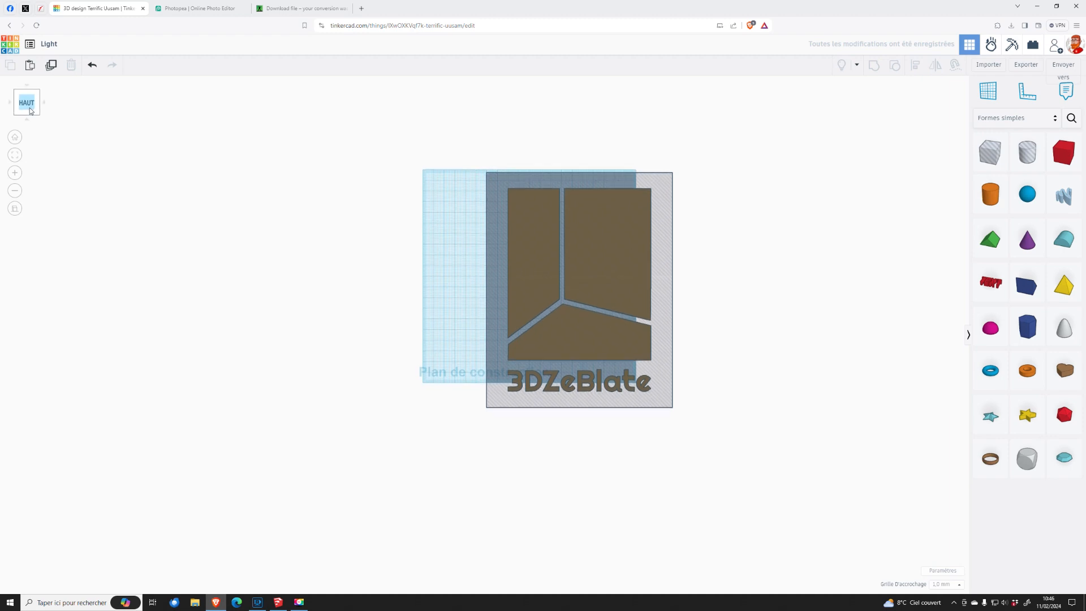
pyautogui.click(670, 283)
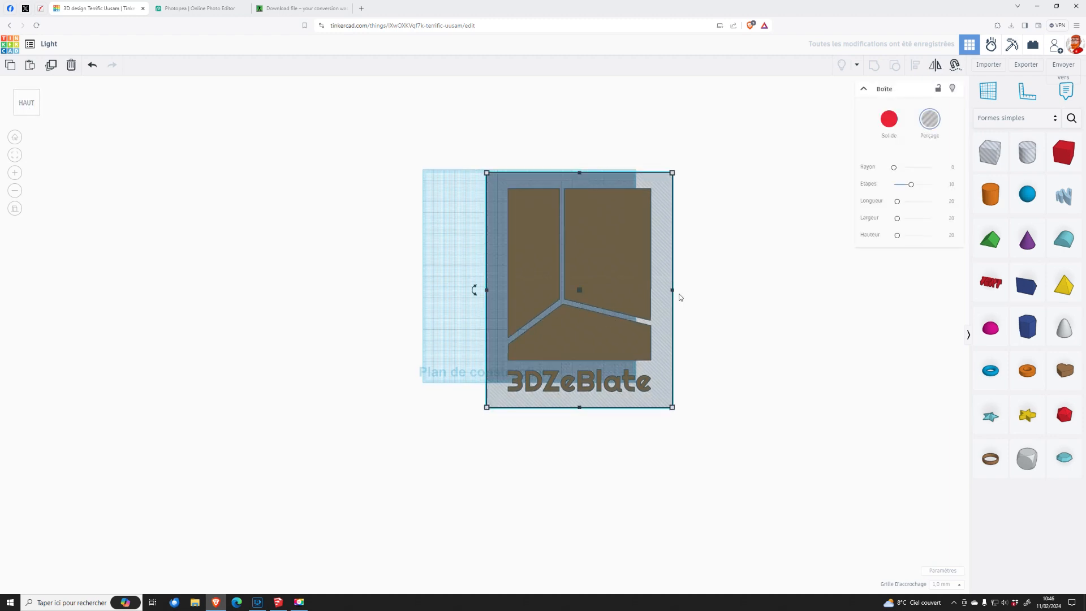
pyautogui.moveTo(674, 294); pyautogui.dragTo(668, 293)
pyautogui.moveTo(485, 291); pyautogui.dragTo(494, 290)
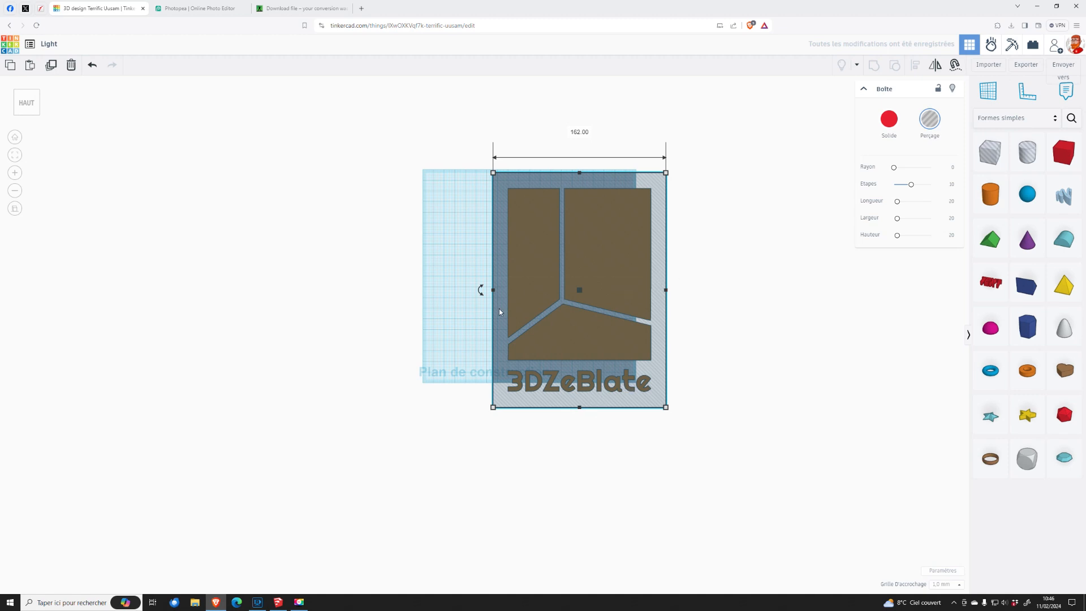
pyautogui.moveTo(493, 290); pyautogui.dragTo(492, 293)
pyautogui.moveTo(665, 291); pyautogui.dragTo(669, 292)
# - Measure the logo's length and width inside the hole box
pyautogui.click(735, 318)
pyautogui.hotkey('ctrl', 'a')
pyautogui.keyDown('shift'); pyautogui.click(662, 218); pyautogui.keyUp('shift')
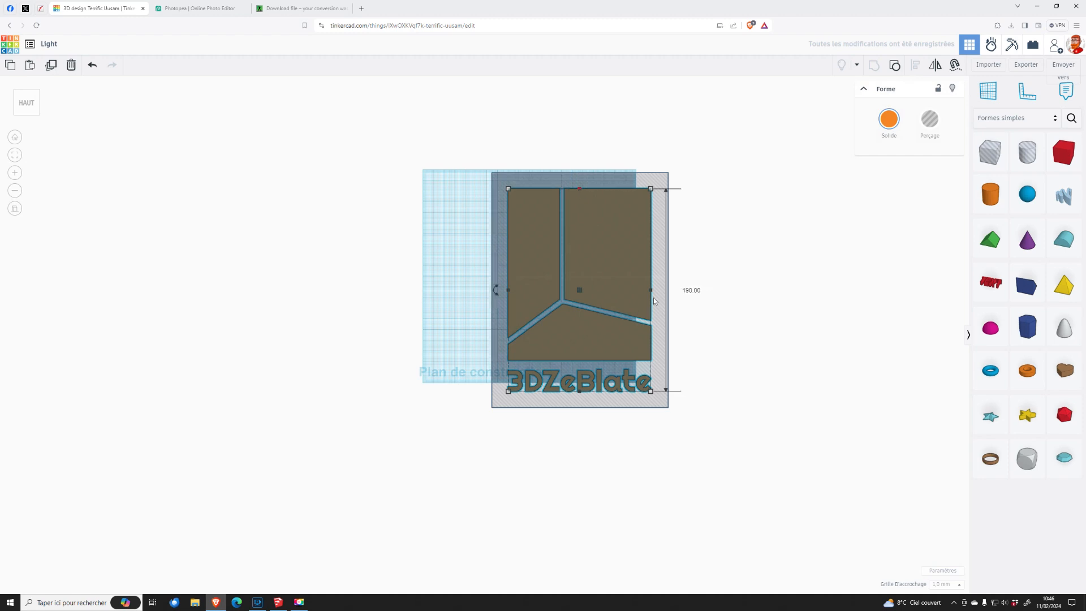
pyautogui.click(718, 284)
pyautogui.click(664, 203)
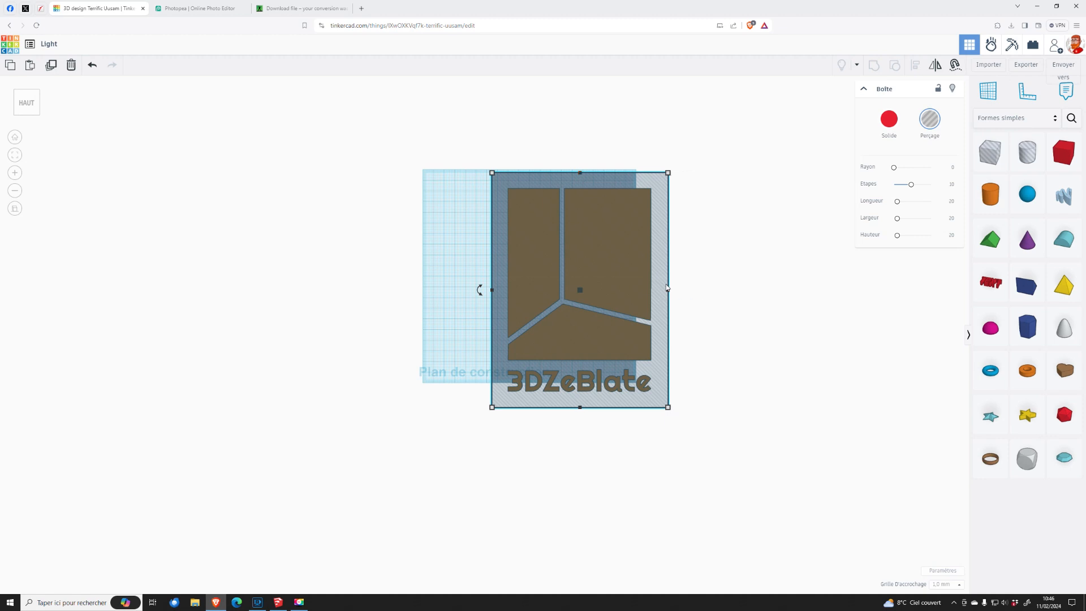
pyautogui.keyDown('shift'); pyautogui.click(631, 256); pyautogui.keyUp('shift')
pyautogui.keyDown('shift'); pyautogui.click(662, 244); pyautogui.keyUp('shift')
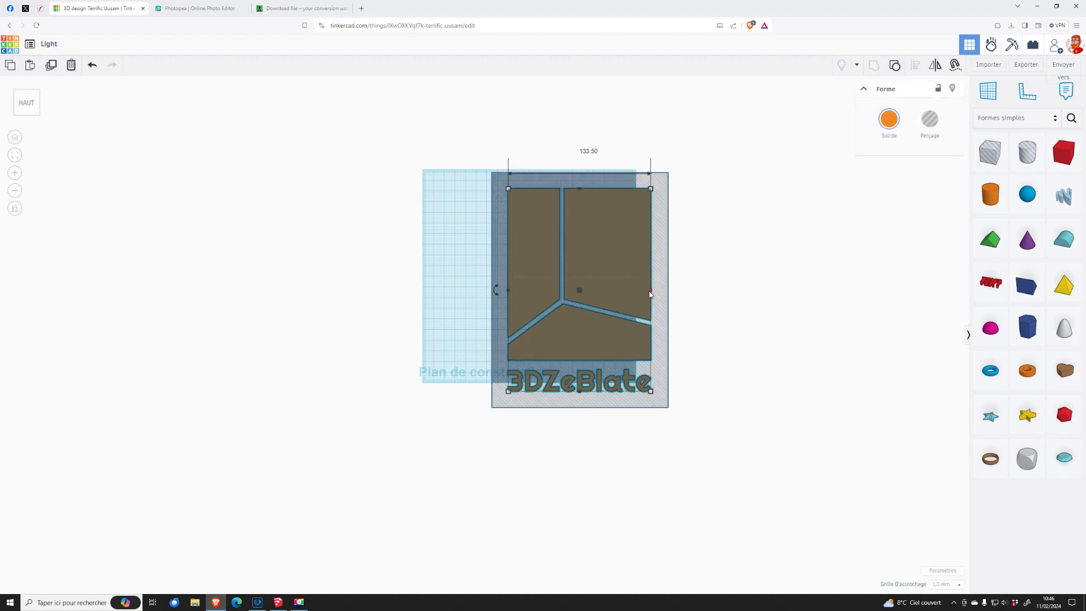
# - Set the hole box's width to 163.5 mm and re-centre the box and logo across their width
pyautogui.click(669, 291)
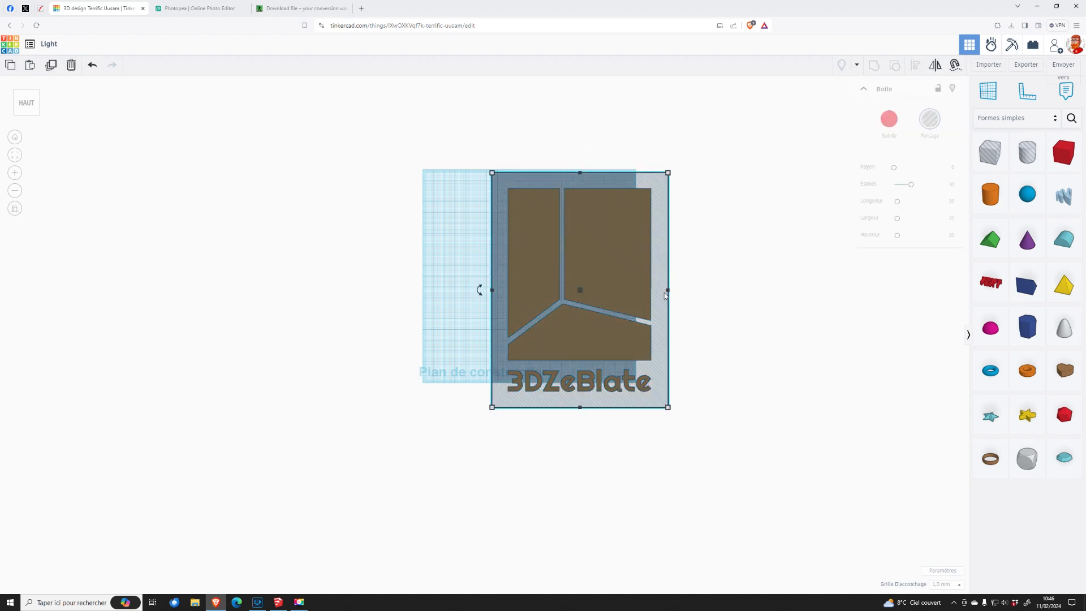
pyautogui.click(580, 133)
pyautogui.write('163.5')
pyautogui.press('Return')
pyautogui.moveTo(741, 298); pyautogui.dragTo(354, 242)
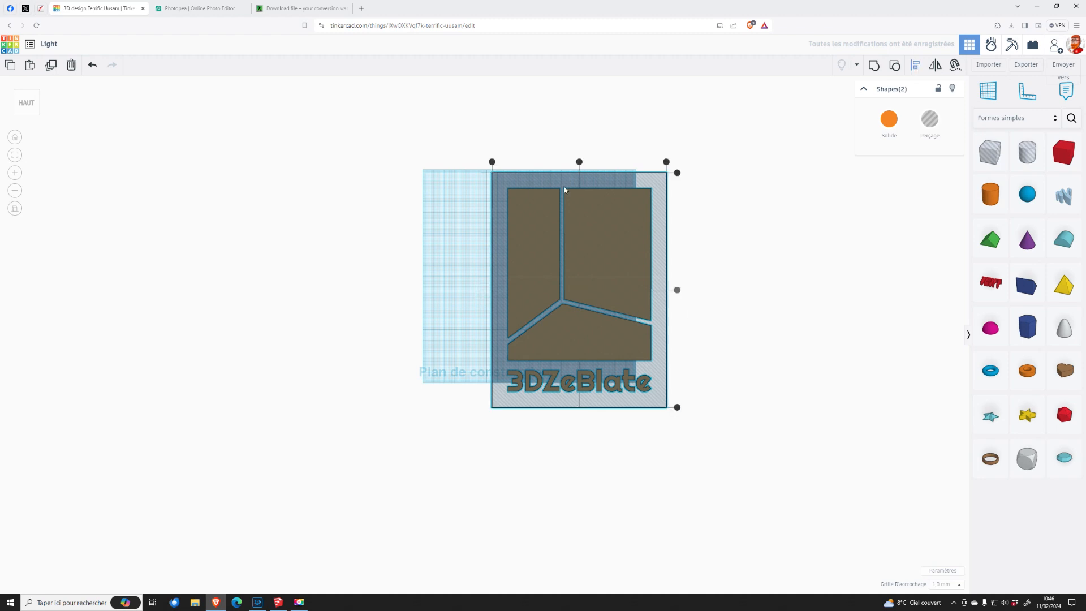
pyautogui.click(714, 257)
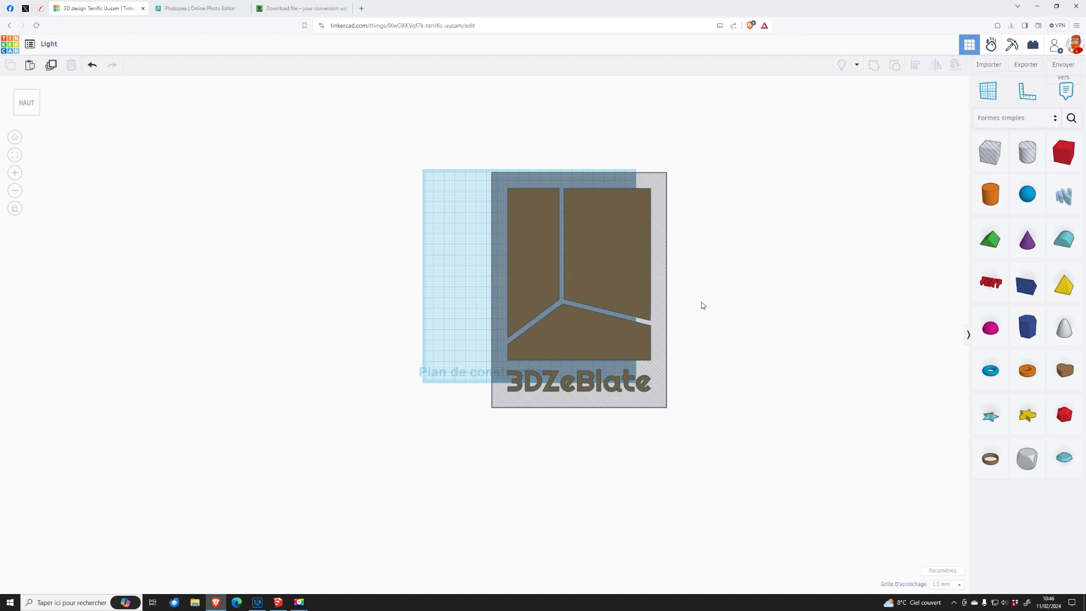
# - Place a new solid box near the workplane's front left corner and shift the logo left, clear of the hole box
pyautogui.click(664, 272)
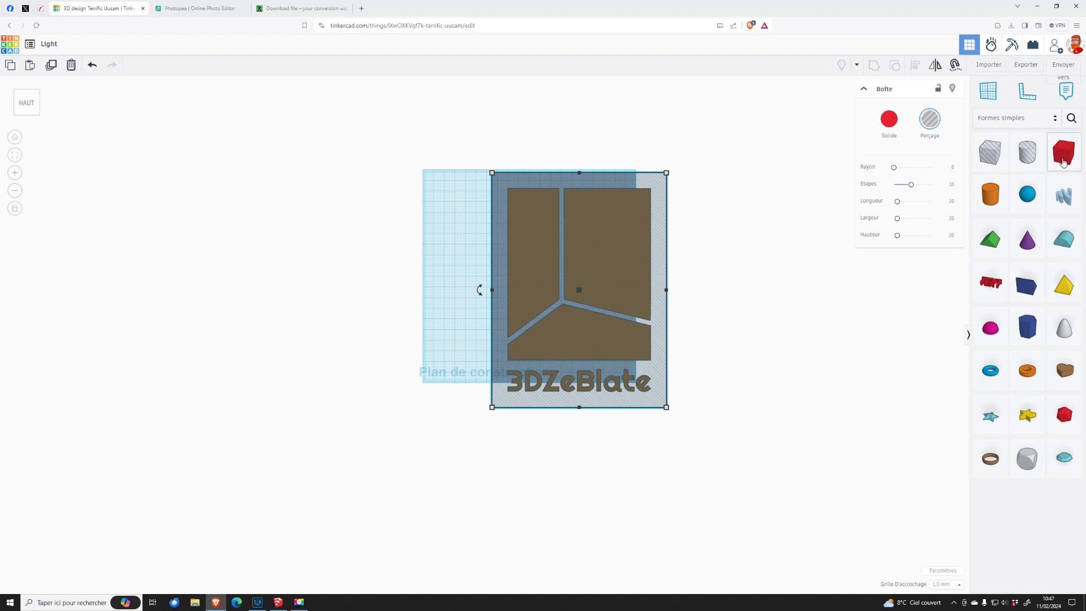
pyautogui.moveTo(1064, 153); pyautogui.dragTo(451, 386)
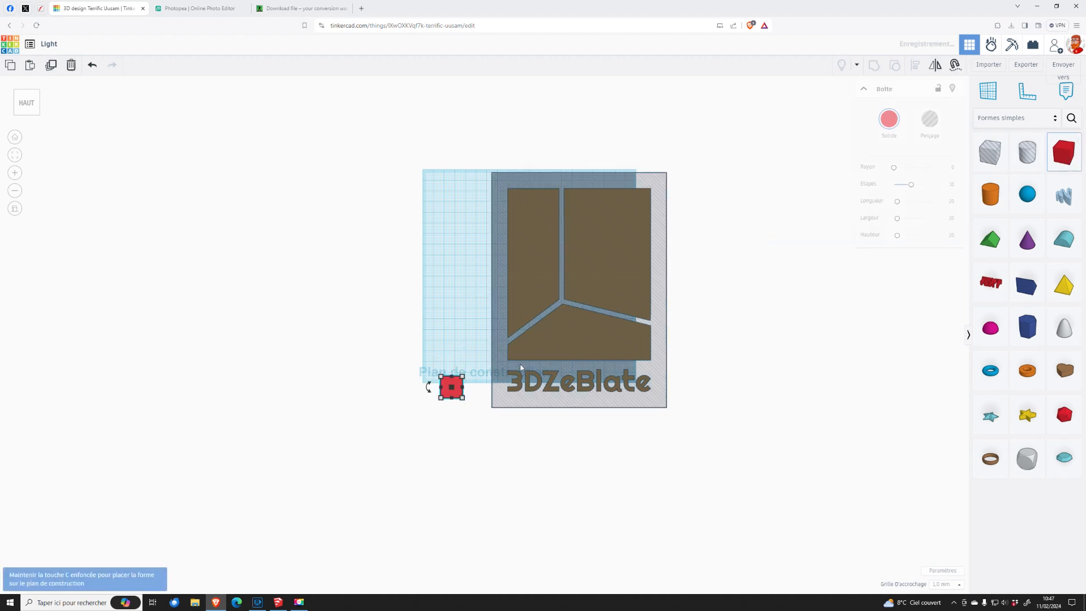
pyautogui.click(536, 269)
pyautogui.keyDown('shift'); pyautogui.click(500, 196); pyautogui.keyUp('shift')
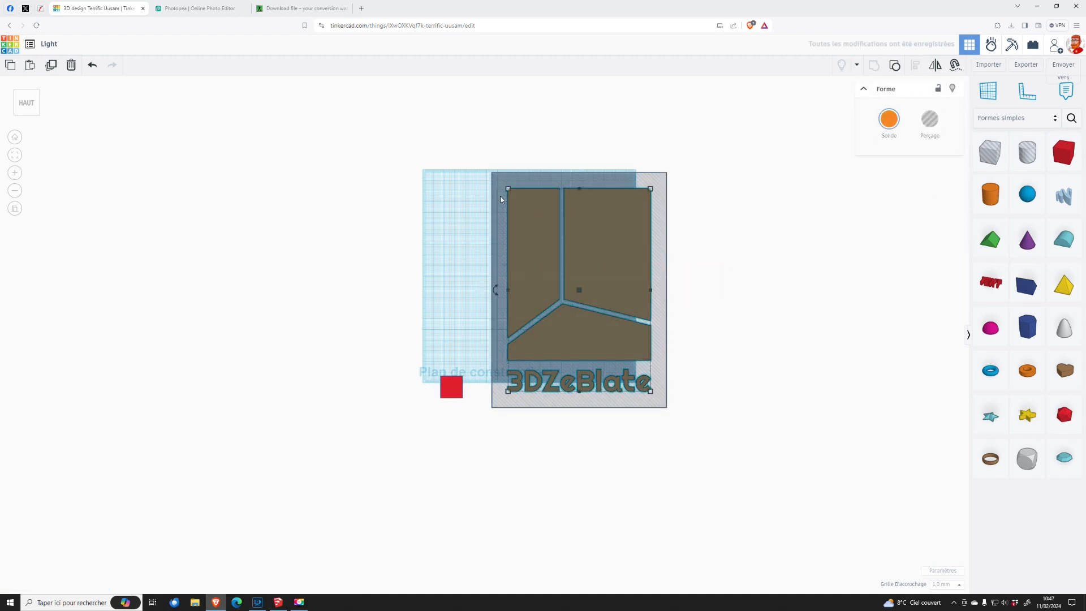
pyautogui.press('Left')
pyautogui.press('Left')
pyautogui.press('Left')
pyautogui.press('Left')
pyautogui.press('Left')
pyautogui.press('Left')
pyautogui.press('Left')
pyautogui.press('Left')
pyautogui.press('Left')
pyautogui.press('Left')
pyautogui.press('Left')
pyautogui.press('Left')
pyautogui.press('Left')
pyautogui.press('Left')
pyautogui.press('Left')
pyautogui.press('Left')
pyautogui.press('Left')
pyautogui.press('Left')
pyautogui.press('Left')
pyautogui.press('Left')
pyautogui.press('Left')
pyautogui.press('Left')
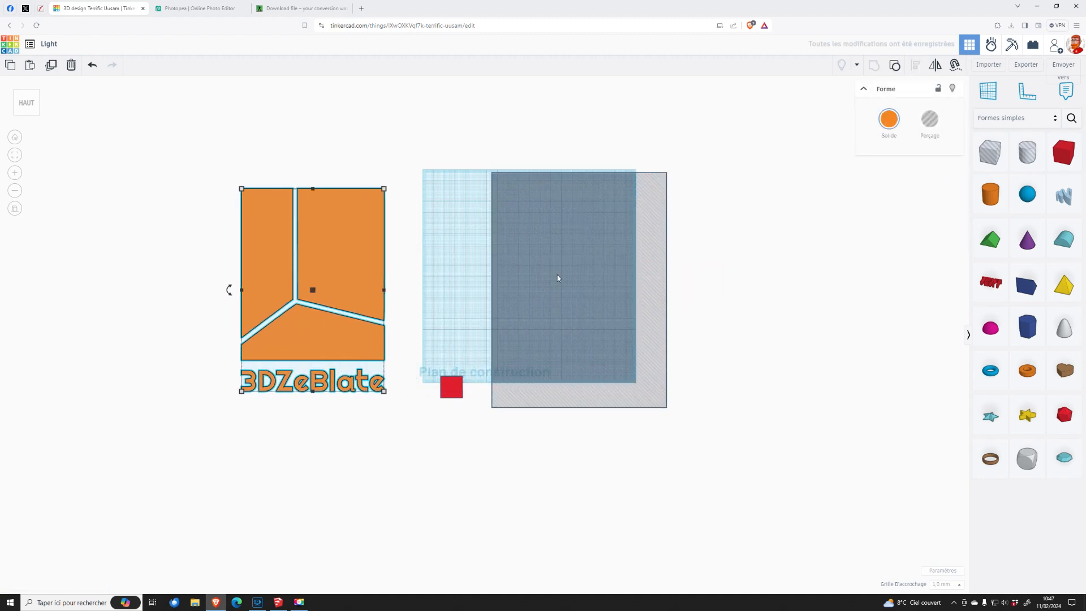
# - Scale the new red box proportionally to 163.5 mm per side, matching the hole box's width
pyautogui.click(458, 392)
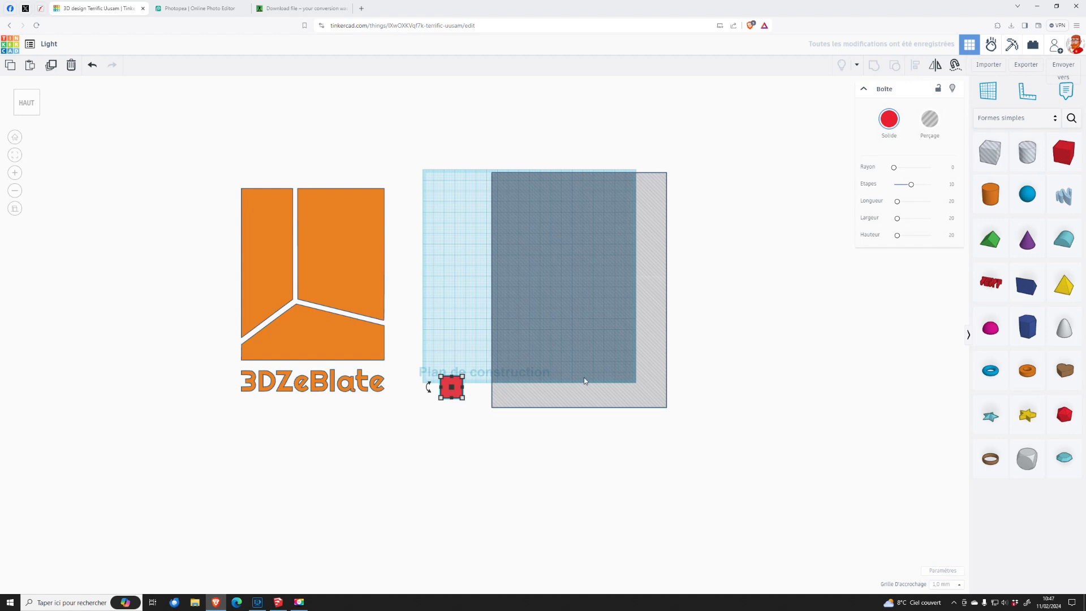
pyautogui.click(611, 362)
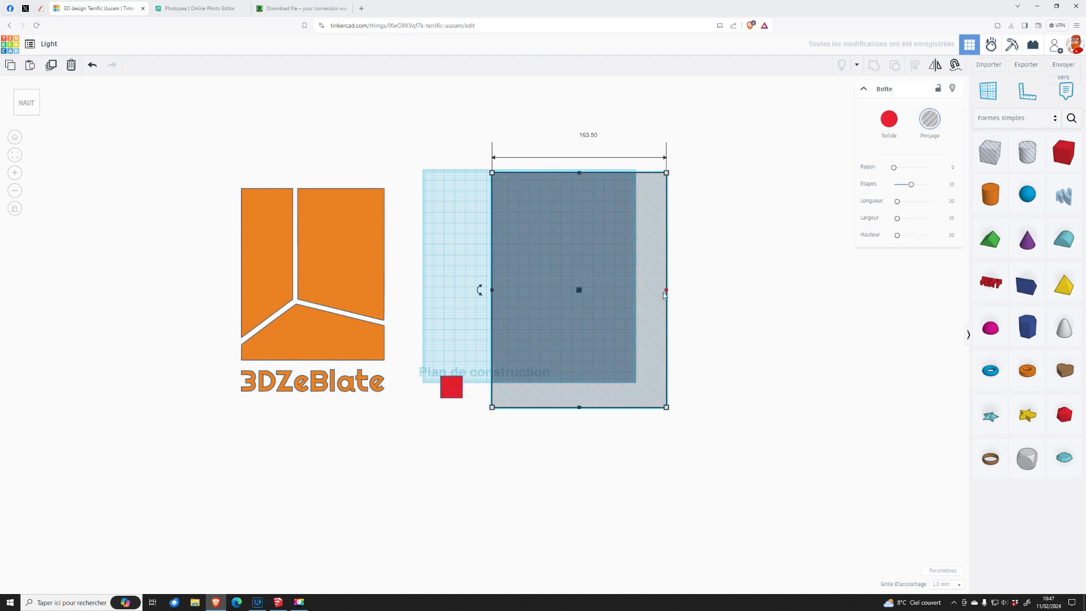
pyautogui.click(451, 387)
pyautogui.moveTo(463, 376); pyautogui.dragTo(505, 336)
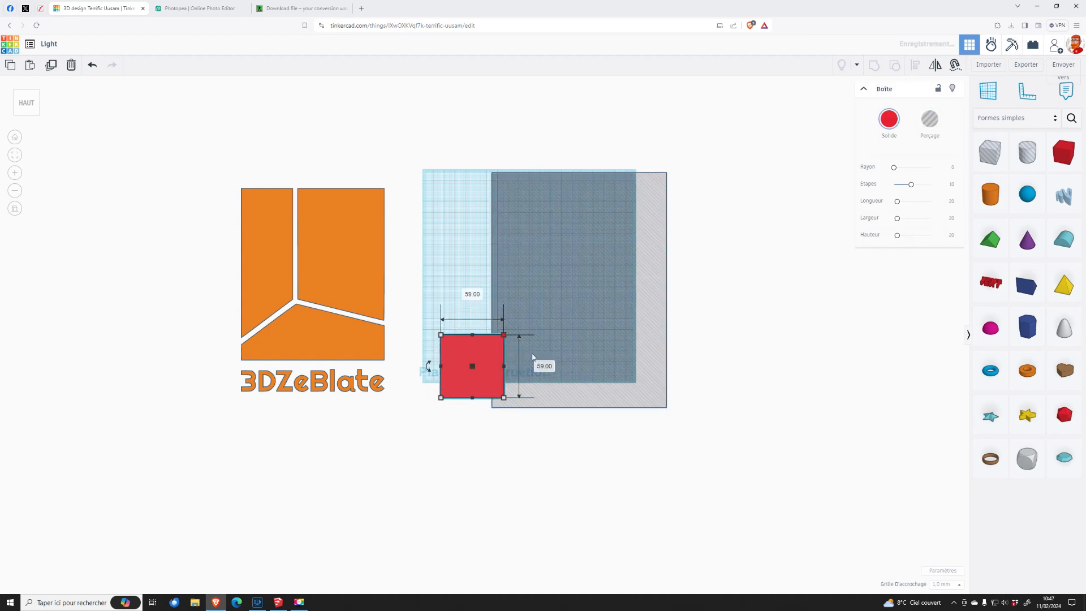
pyautogui.click(549, 366)
pyautogui.click(446, 251)
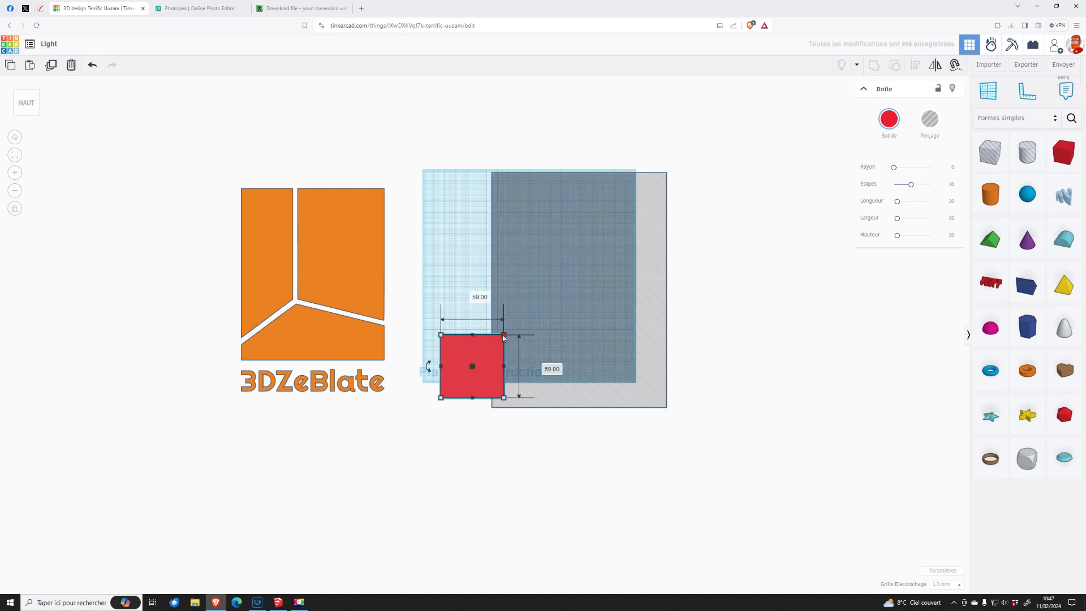
pyautogui.moveTo(505, 335)
pyautogui.mouseDown()
pyautogui.moveTo(529, 319)
pyautogui.moveTo(473, 352)
pyautogui.moveTo(509, 329)
pyautogui.mouseUp()
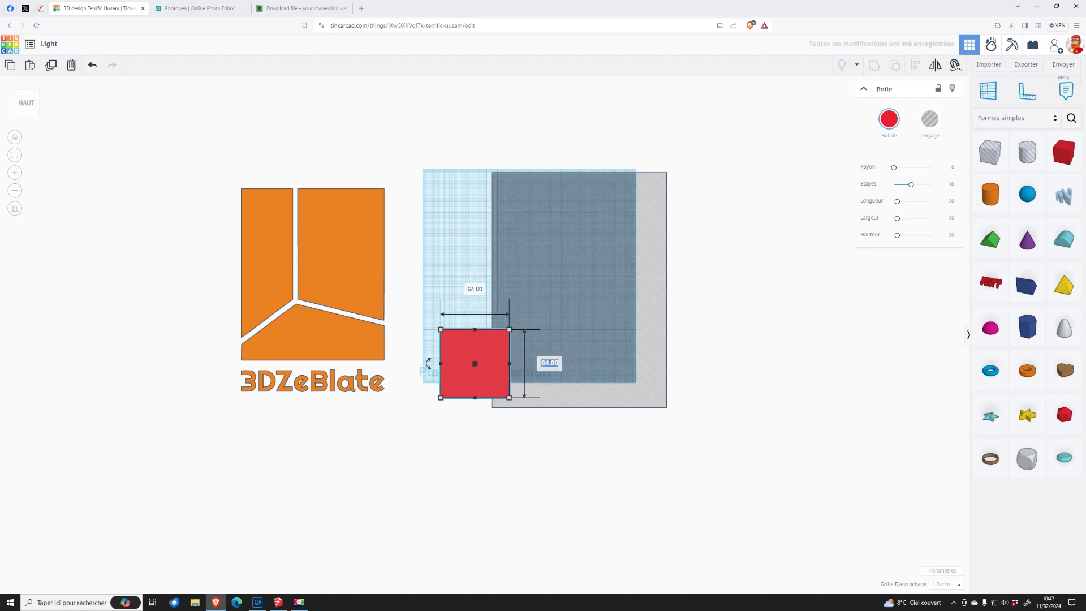
pyautogui.write('163.5')
pyautogui.press('Return')
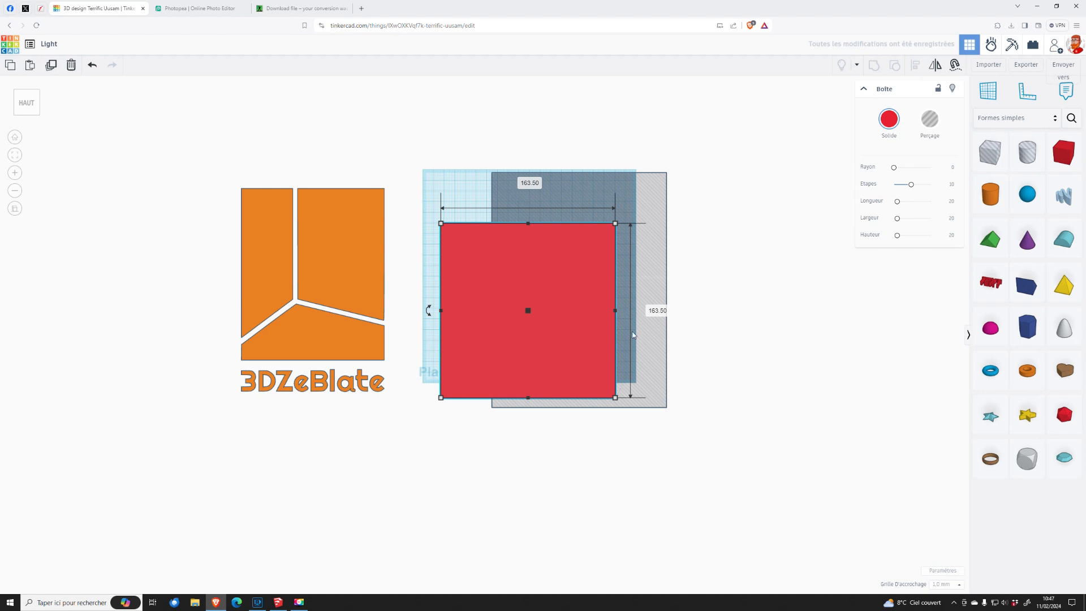
# - Align the red box with the hole box across the width
pyautogui.keyDown('shift'); pyautogui.click(651, 338); pyautogui.keyUp('shift')
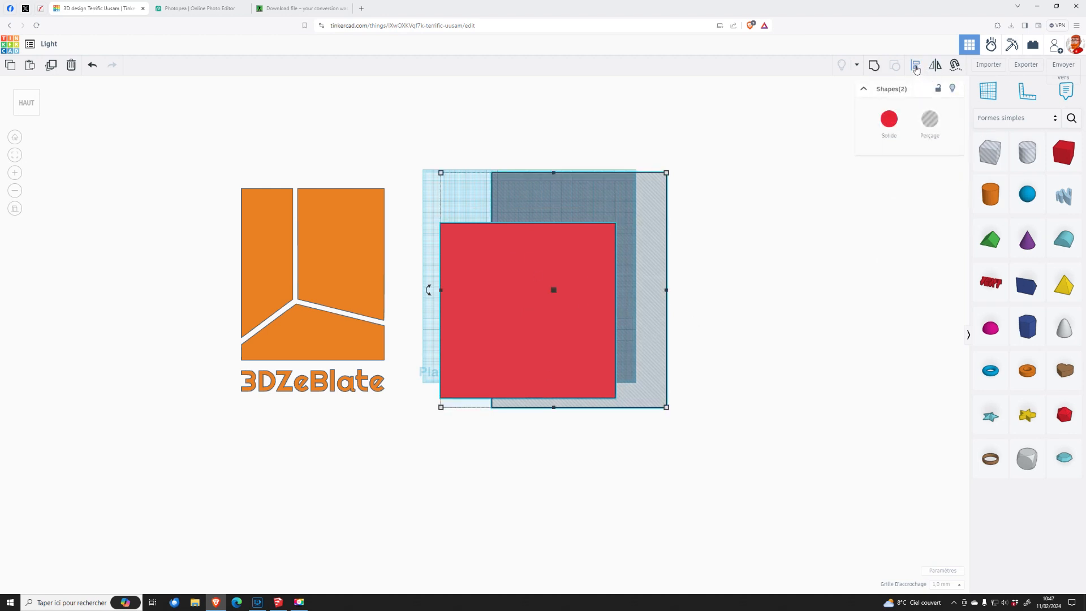
pyautogui.click(666, 162)
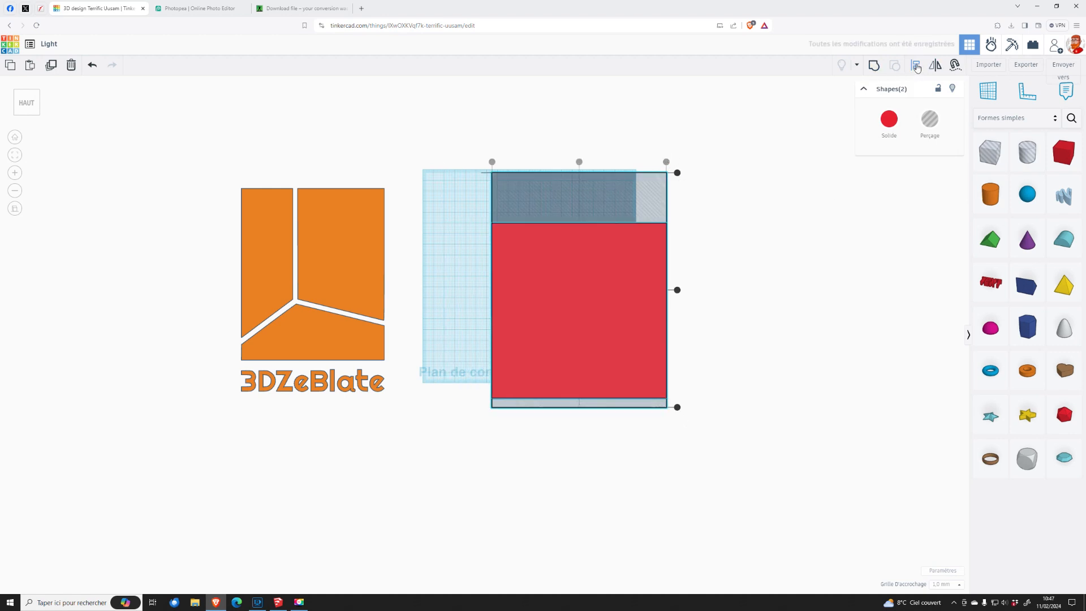
pyautogui.click(742, 235)
# - Round the red box's edges with a corner radius and reduce its height to about 29 mm
pyautogui.click(613, 281)
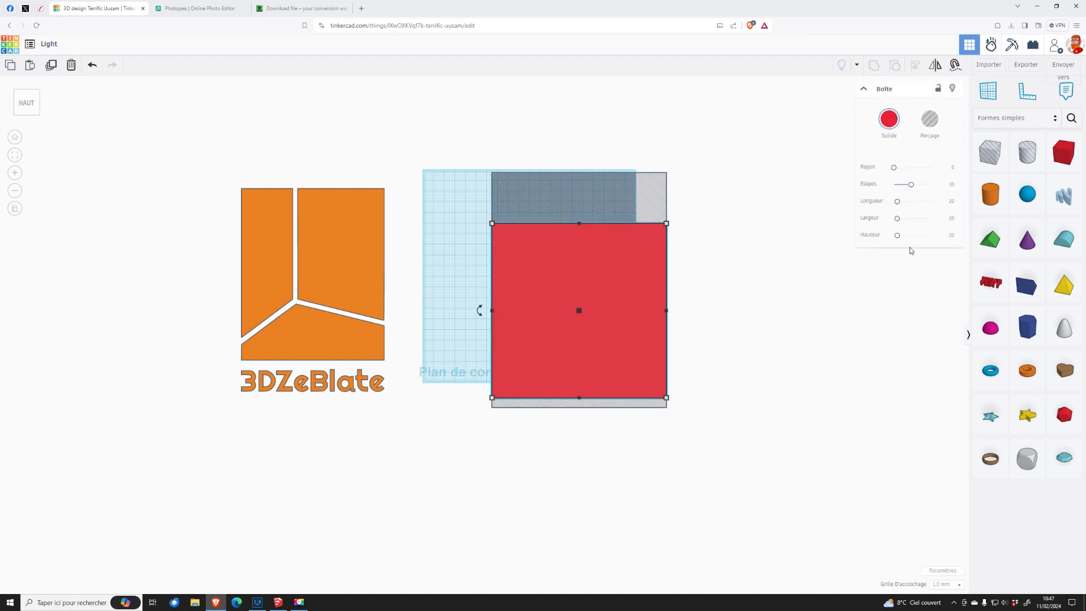
pyautogui.click(953, 168)
pyautogui.press('Return')
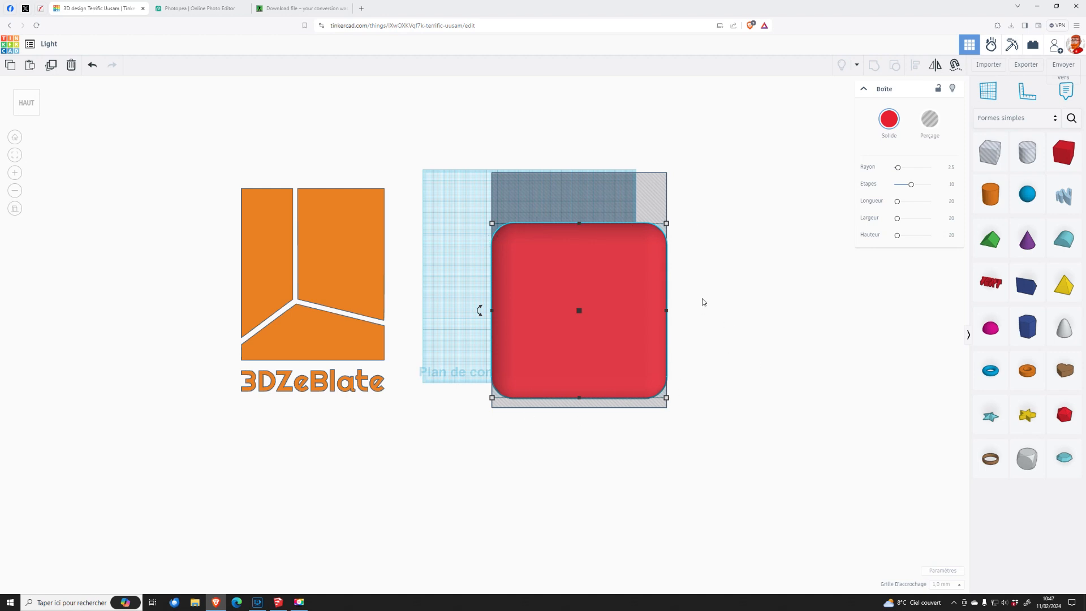
pyautogui.moveTo(701, 300); pyautogui.dragTo(708, 252, button='right')
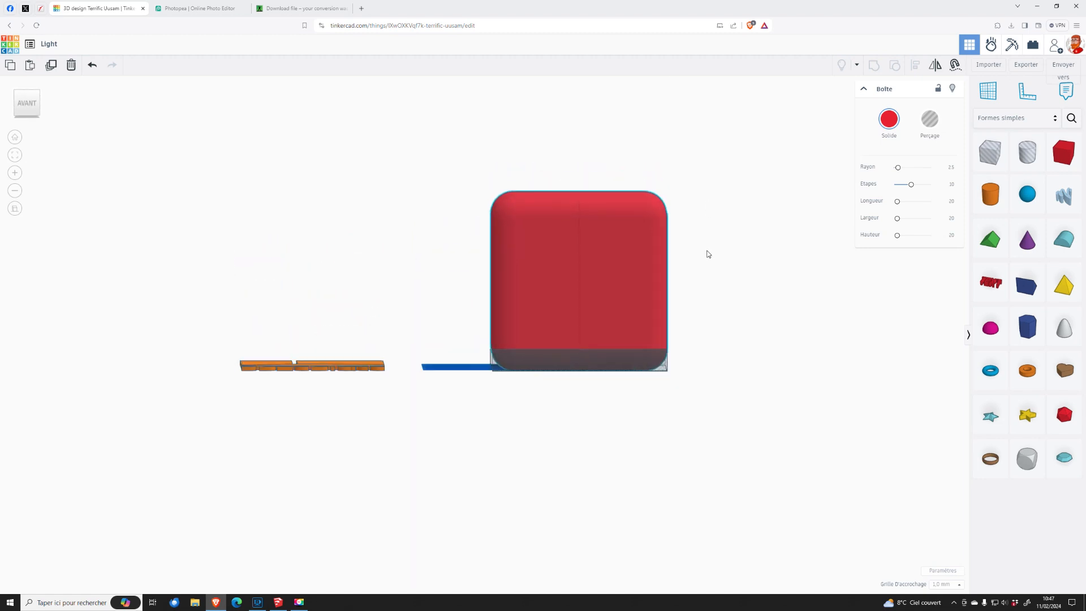
pyautogui.moveTo(585, 198); pyautogui.dragTo(570, 341)
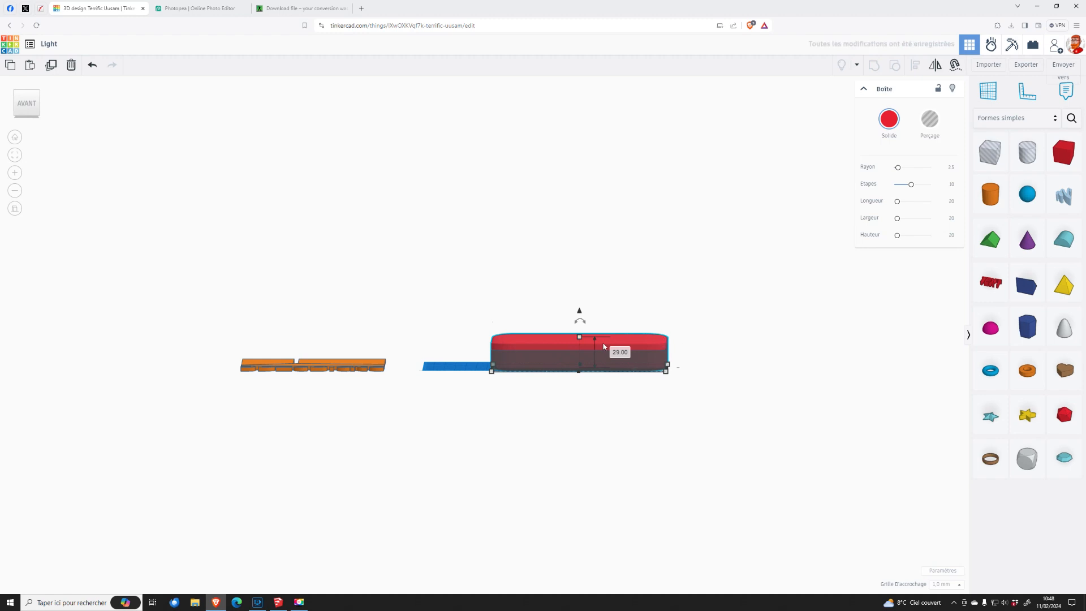
# - Enlarge a copy of the hole box past the red box's outline on all sides and make the red box taller
pyautogui.moveTo(578, 321); pyautogui.dragTo(728, 359, button='right')
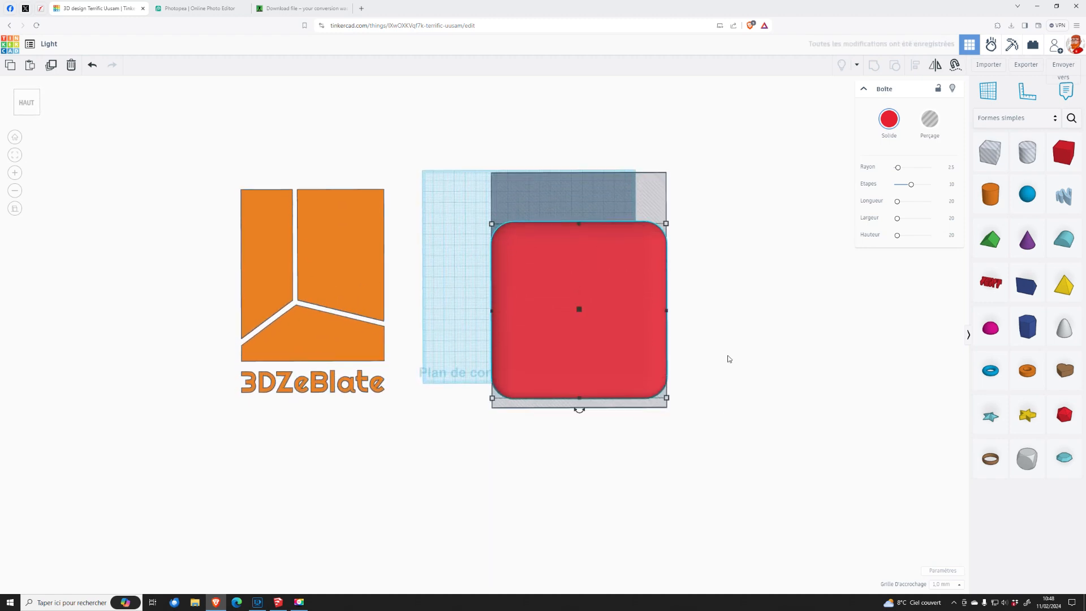
pyautogui.click(650, 208)
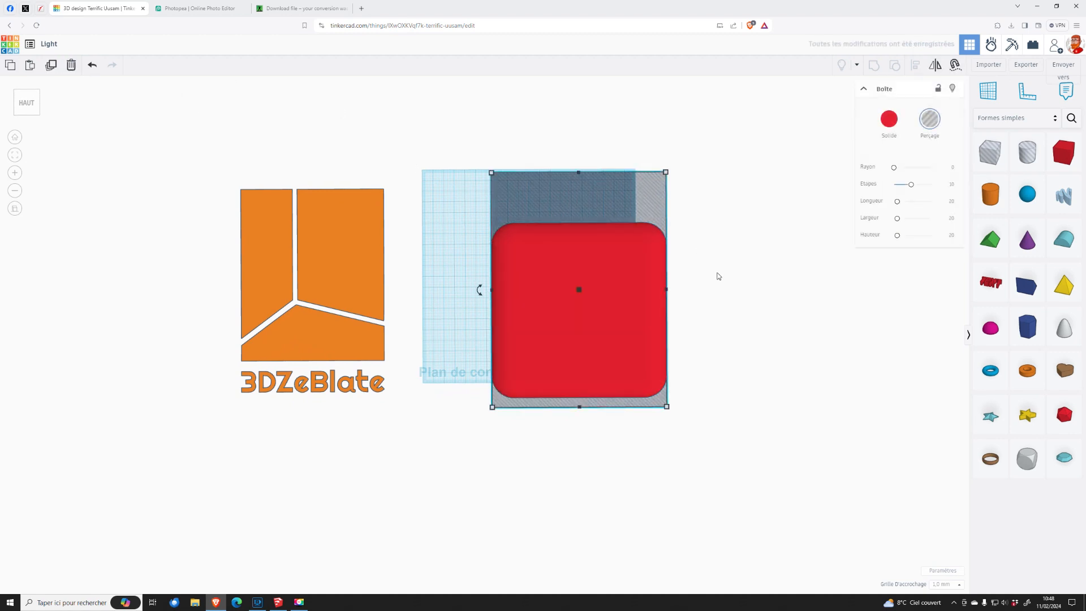
pyautogui.moveTo(666, 172); pyautogui.dragTo(684, 156)
pyautogui.moveTo(493, 407); pyautogui.dragTo(467, 416)
pyautogui.moveTo(658, 415); pyautogui.dragTo(764, 270, button='right')
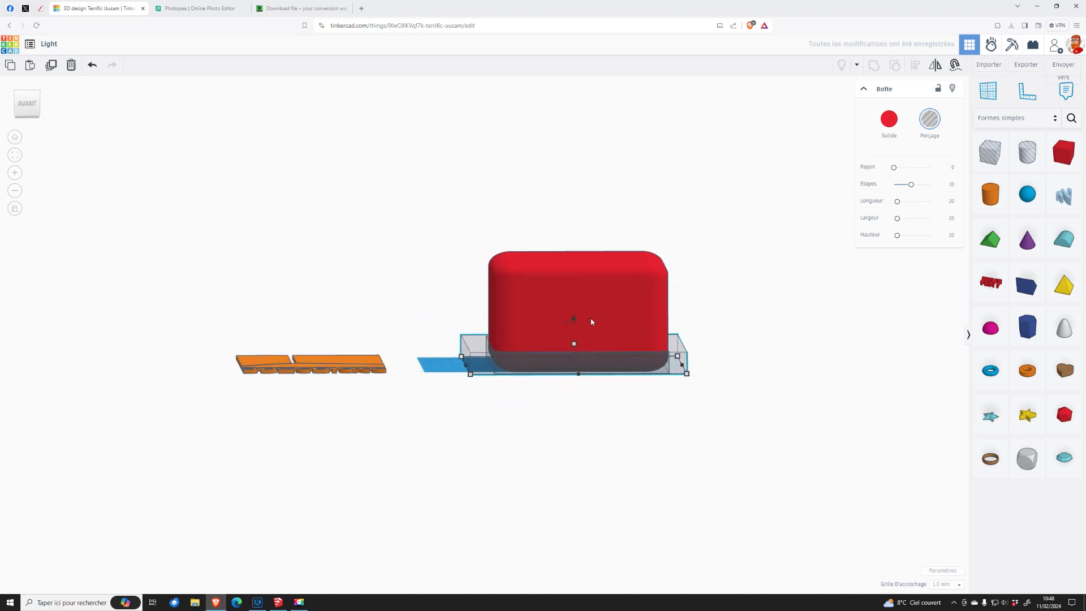
# - Raise a larger duplicate of the enlarged hole box by 69 mm and group both holes with the red box to cut off its rounded top and bottom
pyautogui.click(51, 65)
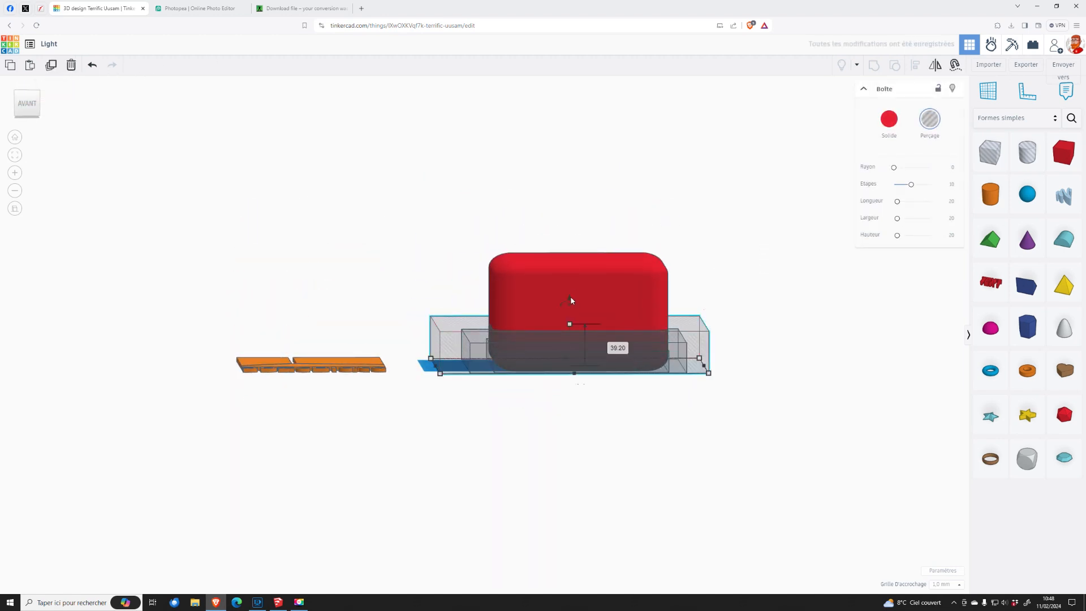
pyautogui.moveTo(570, 299); pyautogui.dragTo(582, 230)
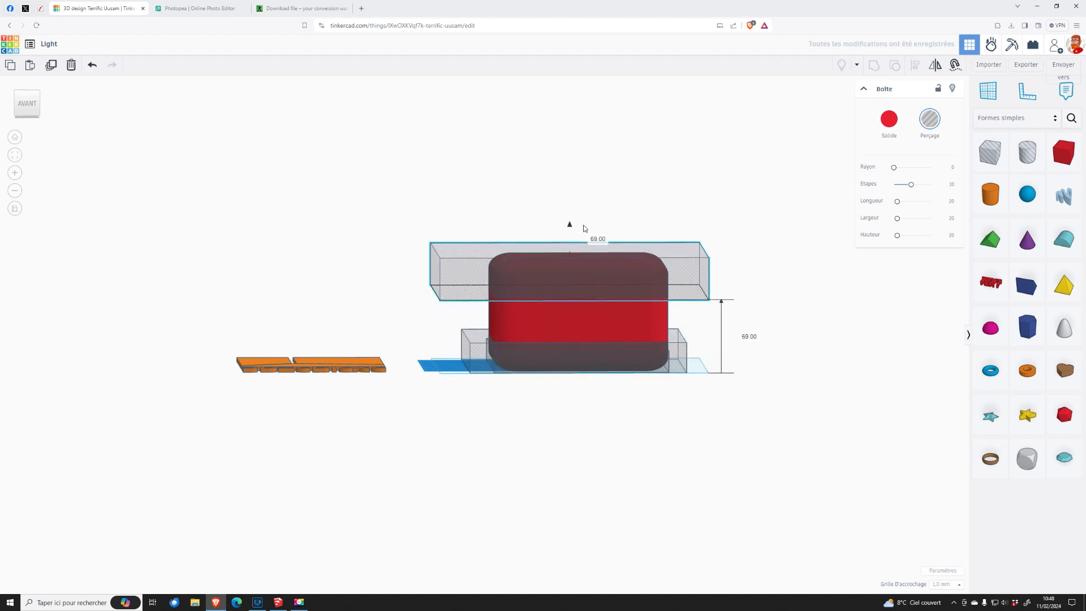
pyautogui.keyDown('shift'); pyautogui.click(650, 321); pyautogui.keyUp('shift')
pyautogui.keyDown('shift'); pyautogui.click(679, 353); pyautogui.keyUp('shift')
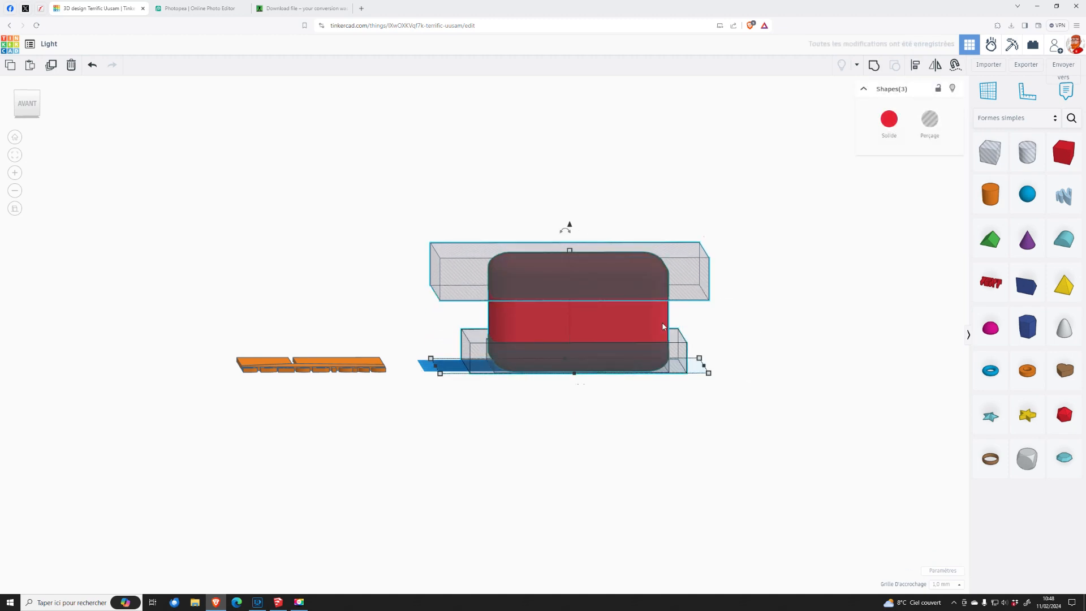
pyautogui.click(875, 66)
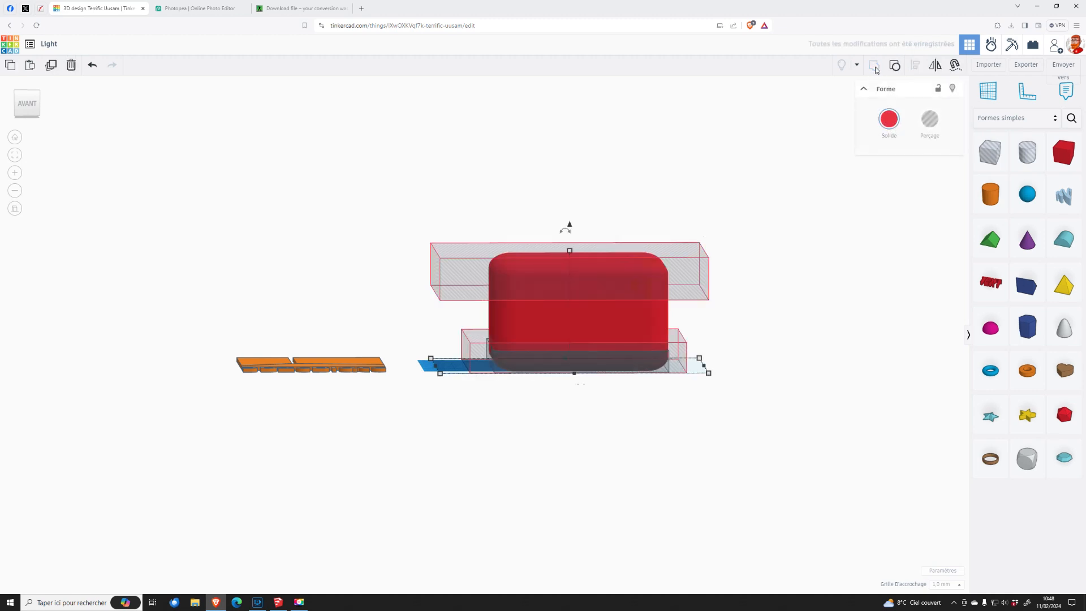
# - Set the orange logo's thickness to 0.6 mm
pyautogui.moveTo(745, 247); pyautogui.dragTo(763, 368, button='right')
pyautogui.moveTo(735, 265); pyautogui.dragTo(543, 207, button='right')
pyautogui.moveTo(576, 356); pyautogui.dragTo(750, 335, button='right')
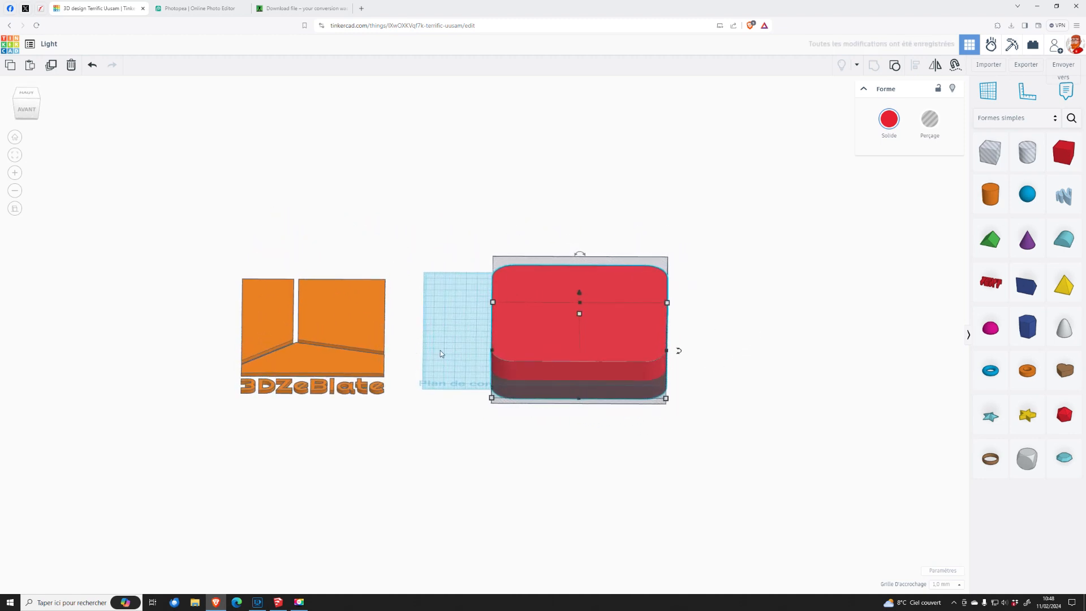
pyautogui.moveTo(741, 359); pyautogui.dragTo(545, 330, button='right')
pyautogui.moveTo(567, 347)
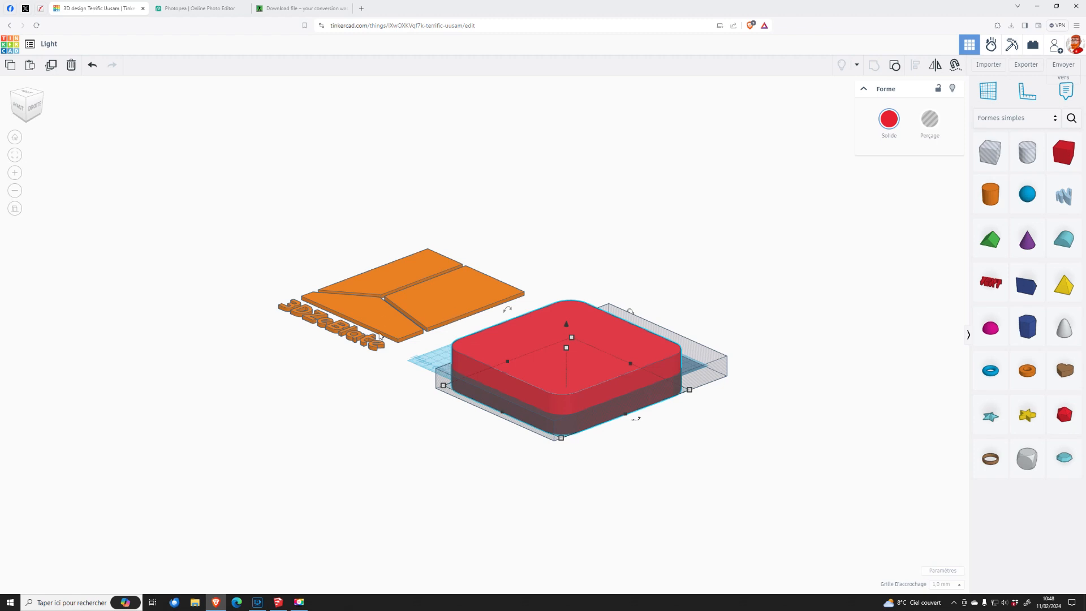
pyautogui.click(402, 303)
pyautogui.moveTo(403, 303)
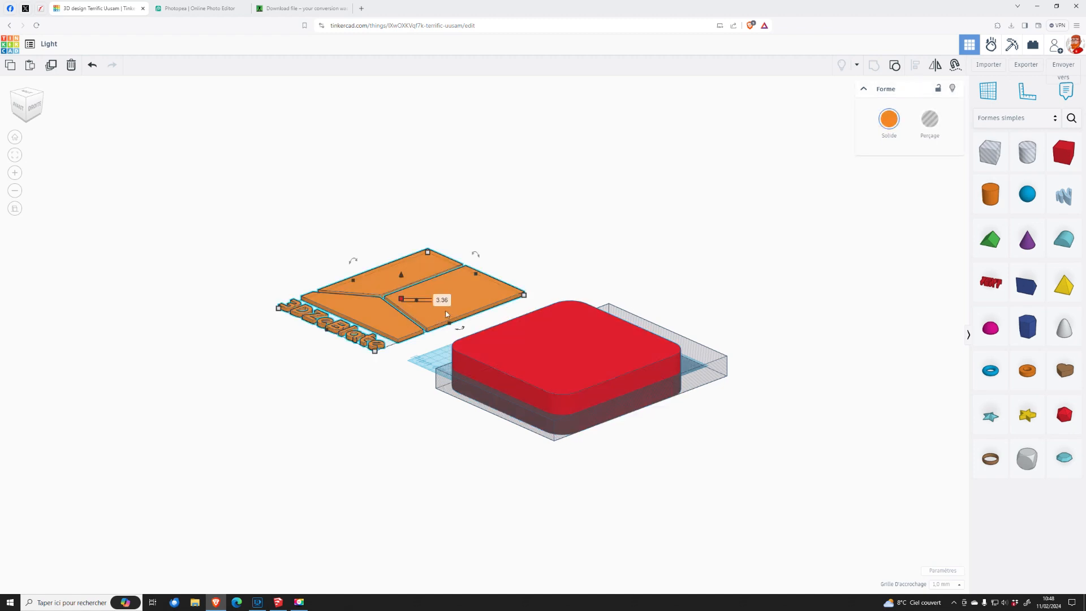
pyautogui.click(442, 300)
pyautogui.write('0.6')
pyautogui.press('Return')
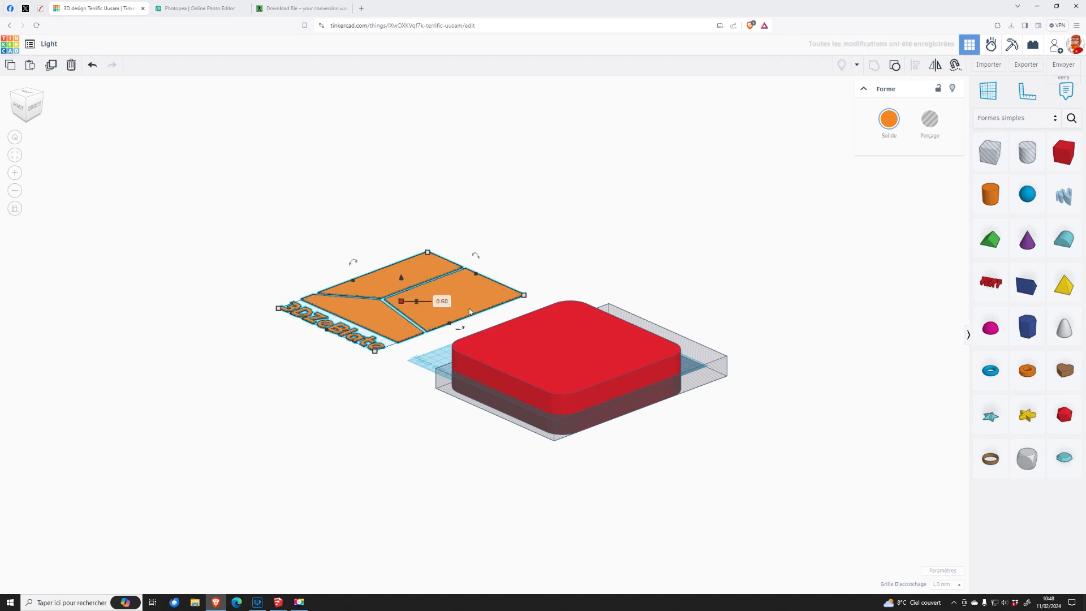
# - Align the flat red shape with the front edge of the remaining hole box
pyautogui.moveTo(478, 331); pyautogui.dragTo(566, 335, button='right')
pyautogui.moveTo(448, 361); pyautogui.dragTo(419, 357, button='right')
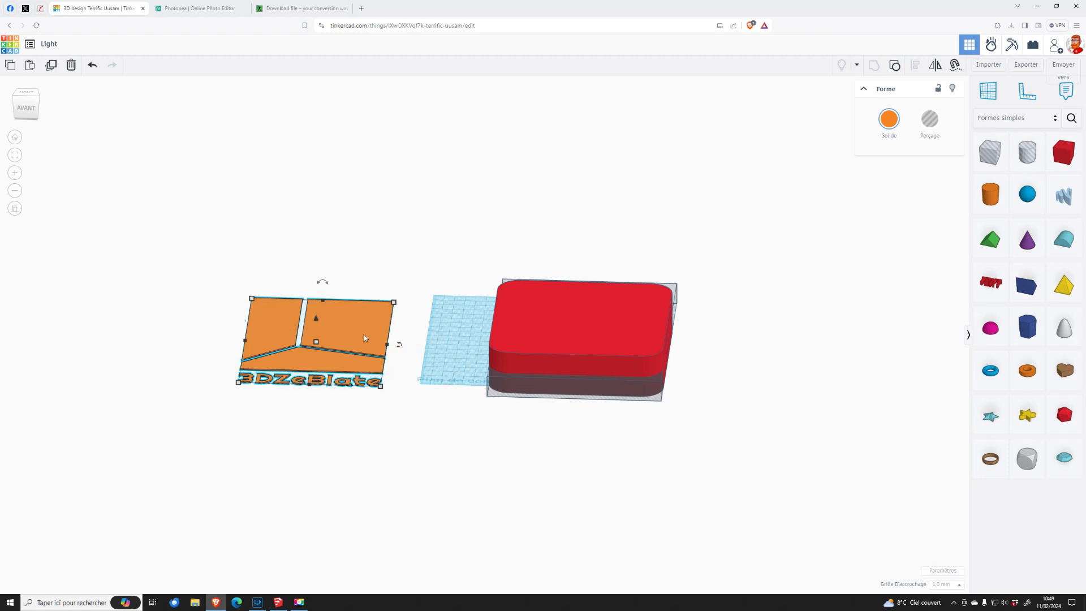
pyautogui.moveTo(460, 350); pyautogui.dragTo(483, 369, button='right')
pyautogui.moveTo(709, 354); pyautogui.dragTo(706, 402, button='right')
pyautogui.click(616, 337)
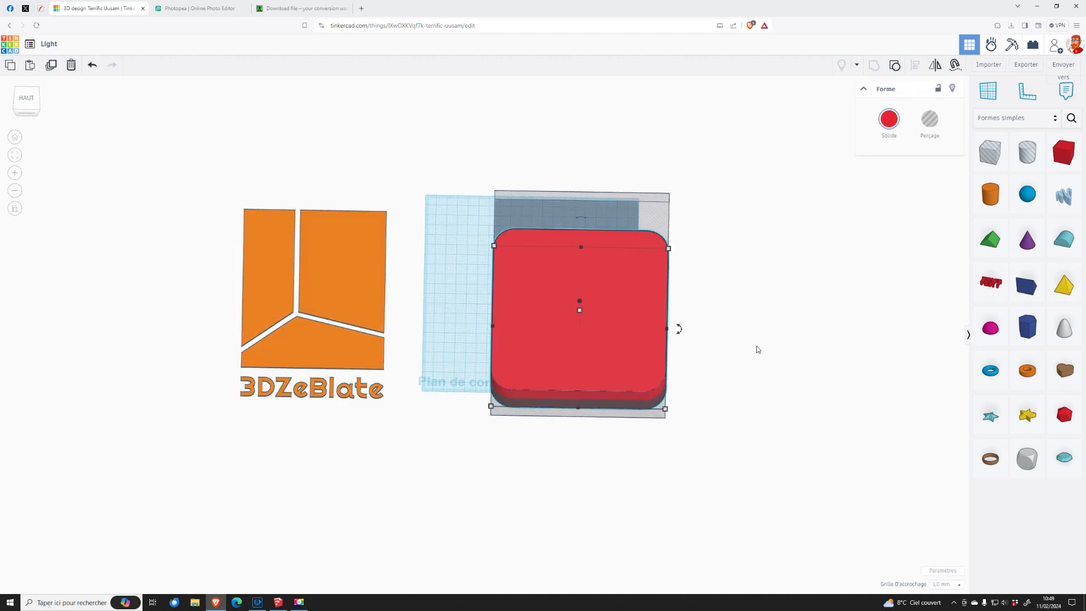
pyautogui.keyDown('shift'); pyautogui.click(641, 216); pyautogui.keyUp('shift')
pyautogui.click(922, 68)
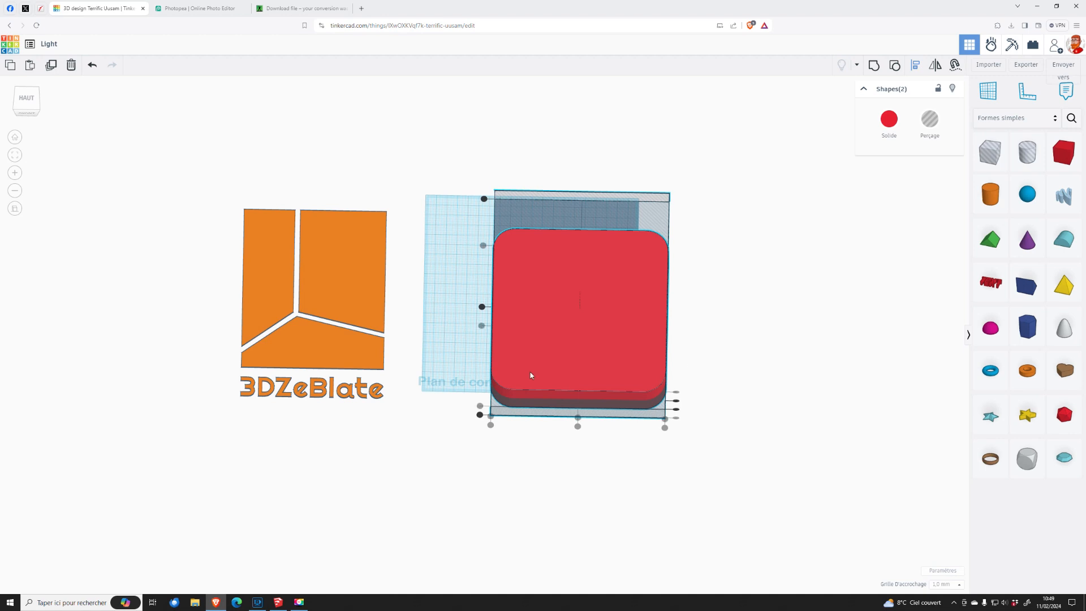
pyautogui.click(480, 416)
pyautogui.click(722, 387)
pyautogui.moveTo(729, 345); pyautogui.dragTo(718, 315, button='right')
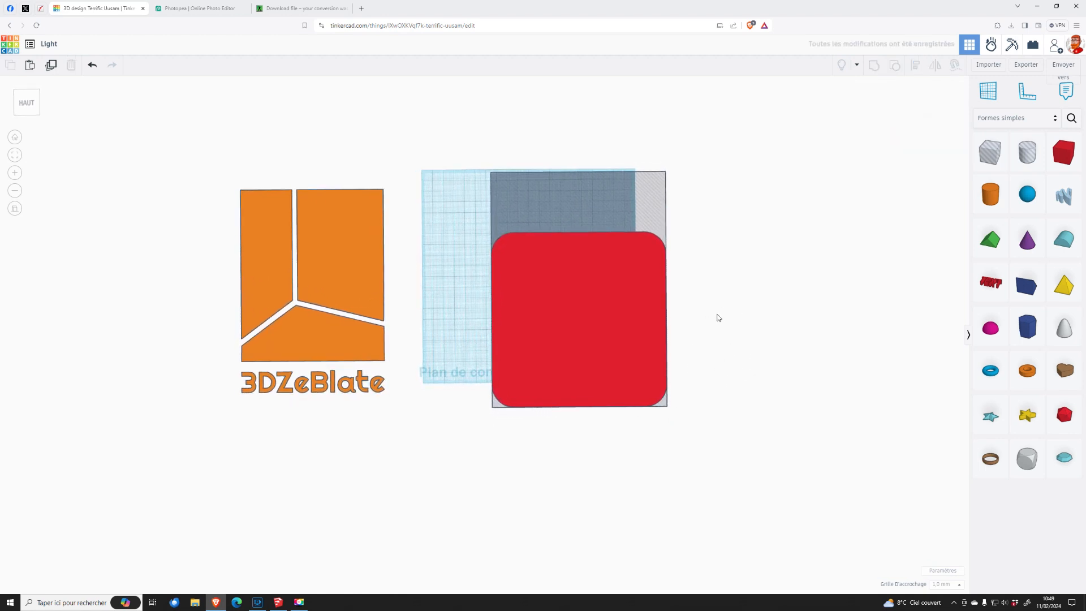
# - Try rounding the hole box's corners with a radius, and reset the radius to 0
pyautogui.click(647, 198)
pyautogui.click(956, 169)
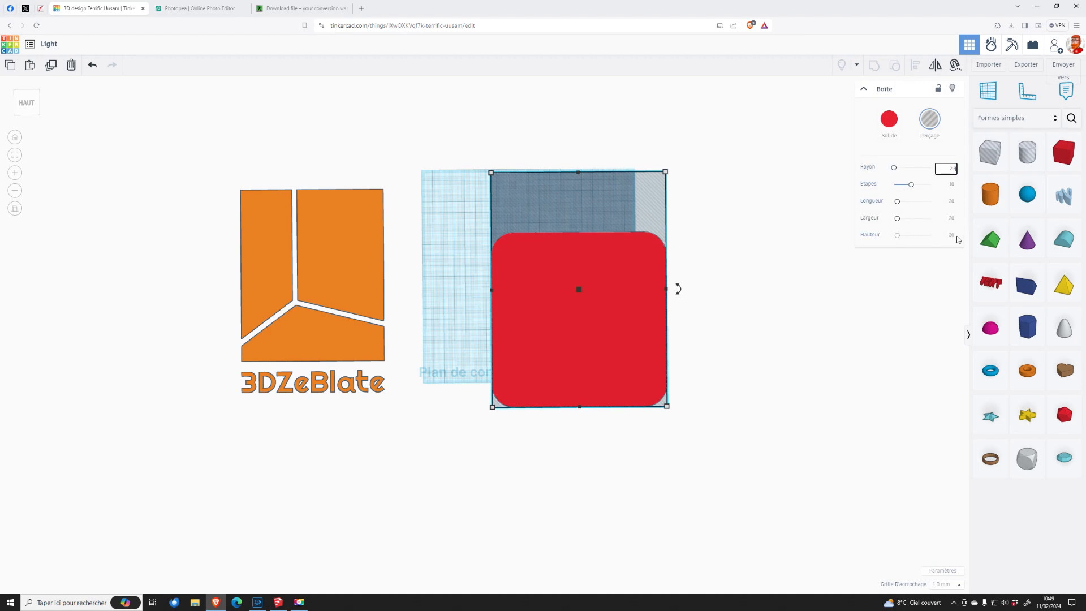
pyautogui.press('Return')
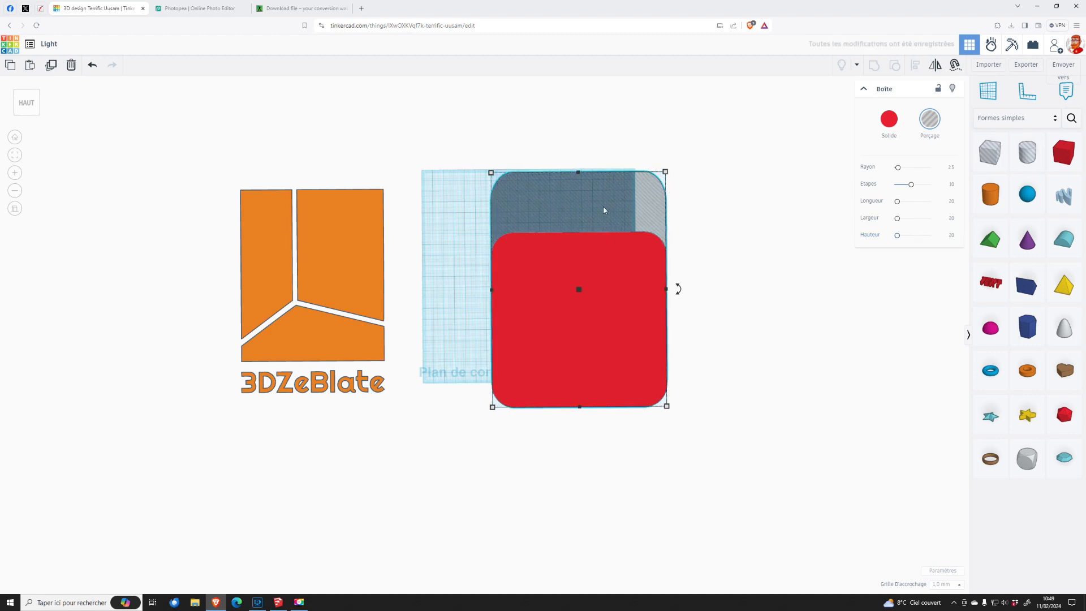
pyautogui.click(951, 169)
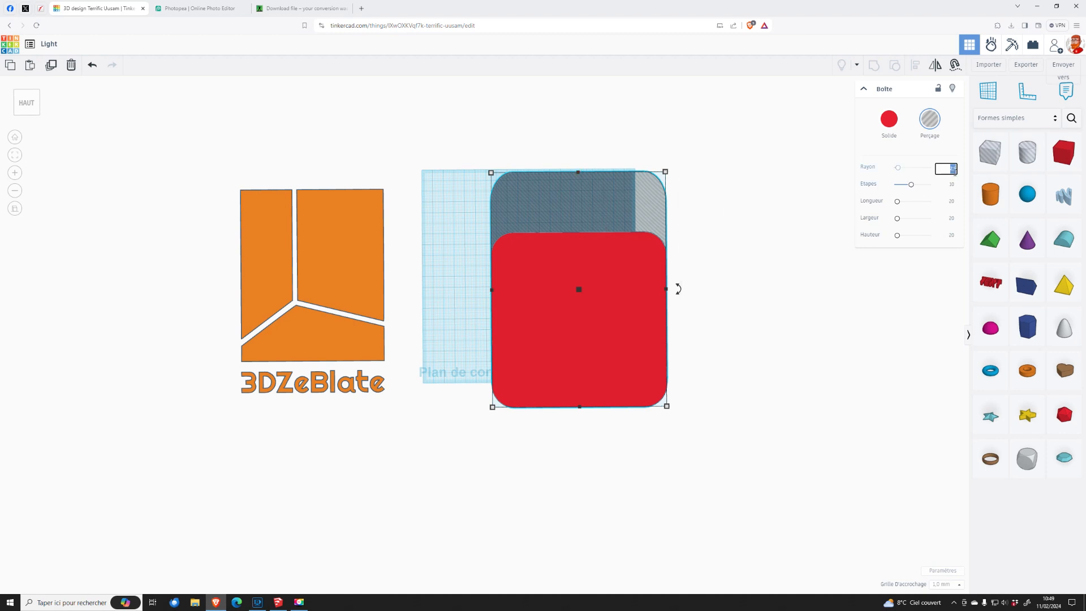
pyautogui.write('0')
pyautogui.press('Return')
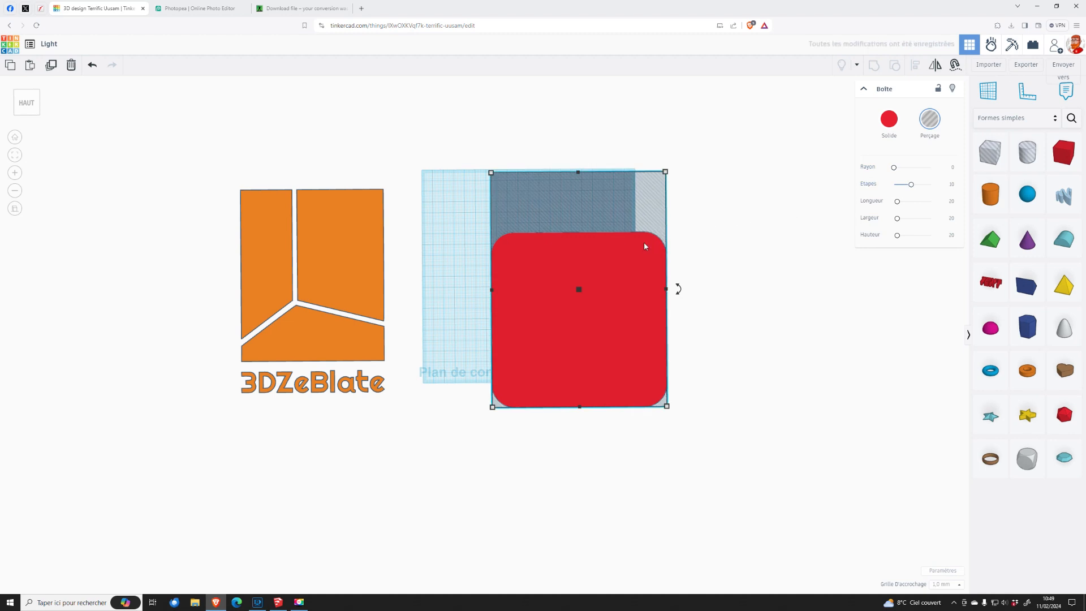
# - Duplicate the red rounded shape and align the copy with the back edge of the hole box
pyautogui.click(648, 282)
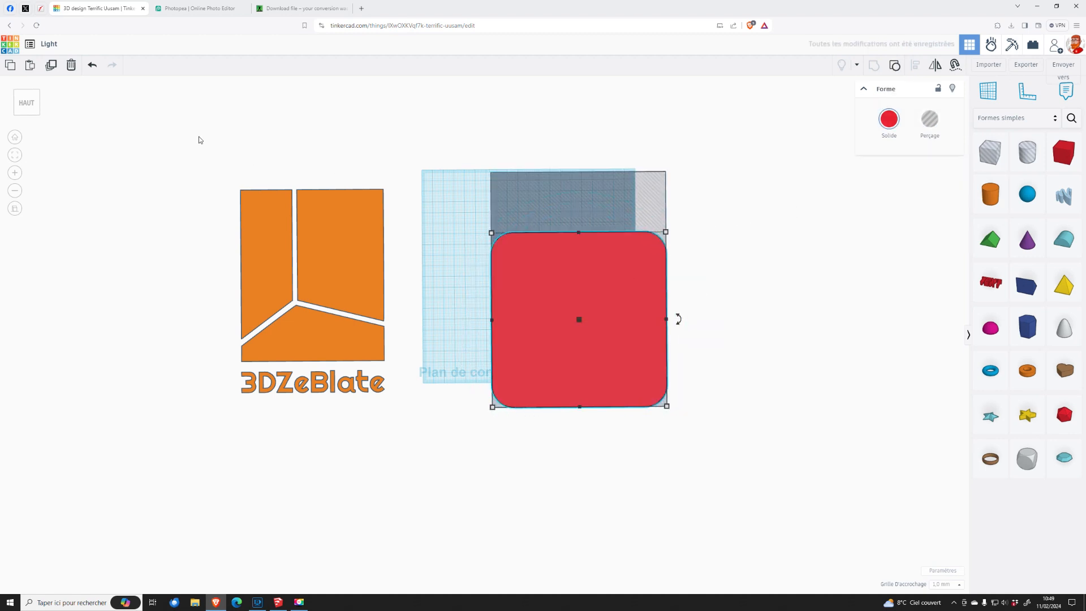
pyautogui.click(51, 66)
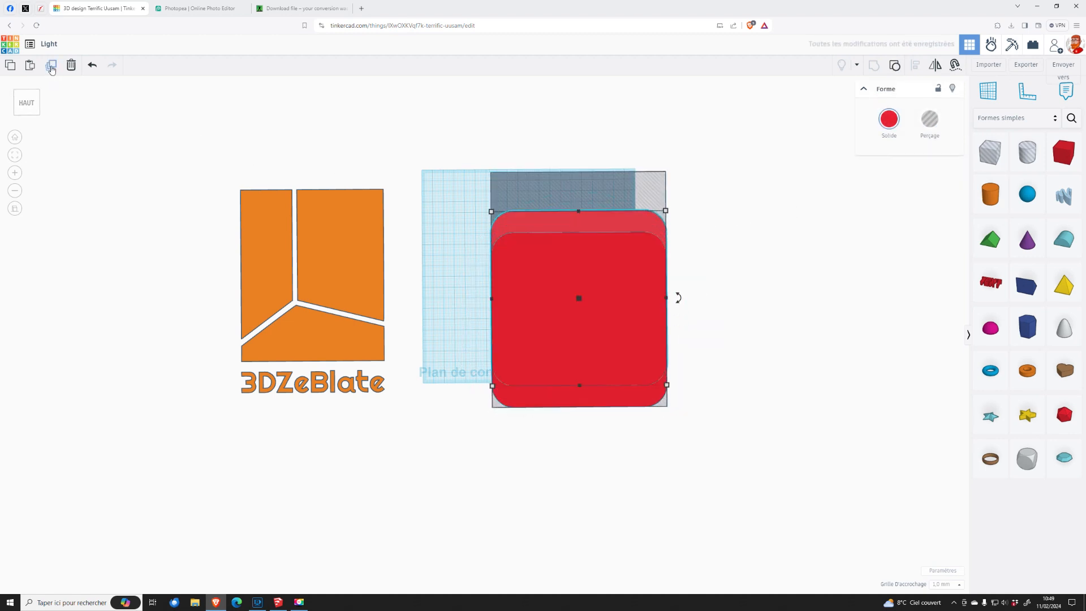
pyautogui.keyDown('shift'); pyautogui.click(620, 190); pyautogui.keyUp('shift')
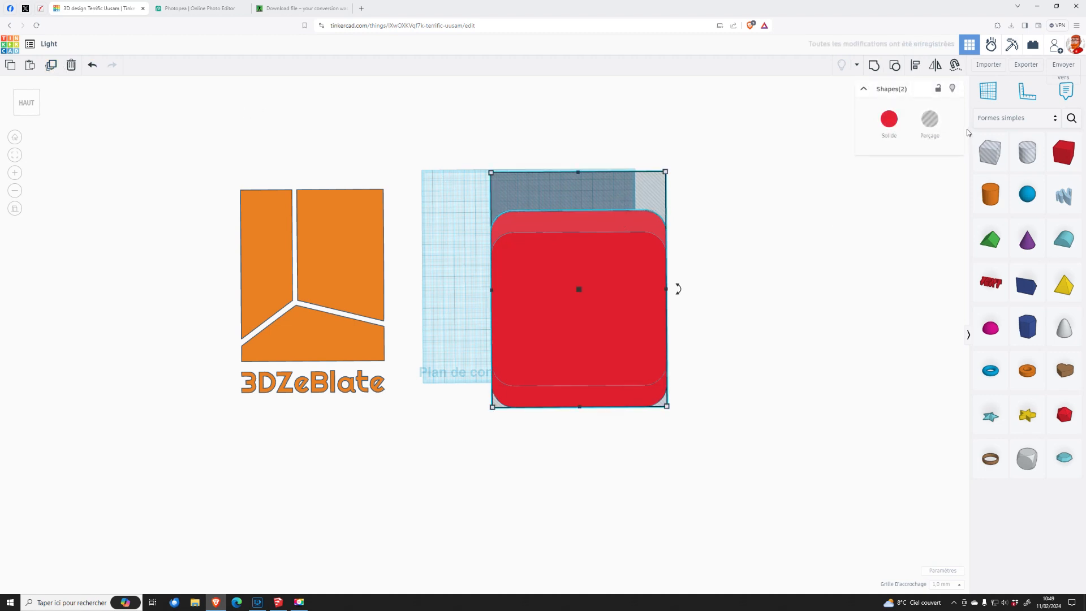
pyautogui.click(912, 68)
pyautogui.click(675, 170)
pyautogui.click(737, 284)
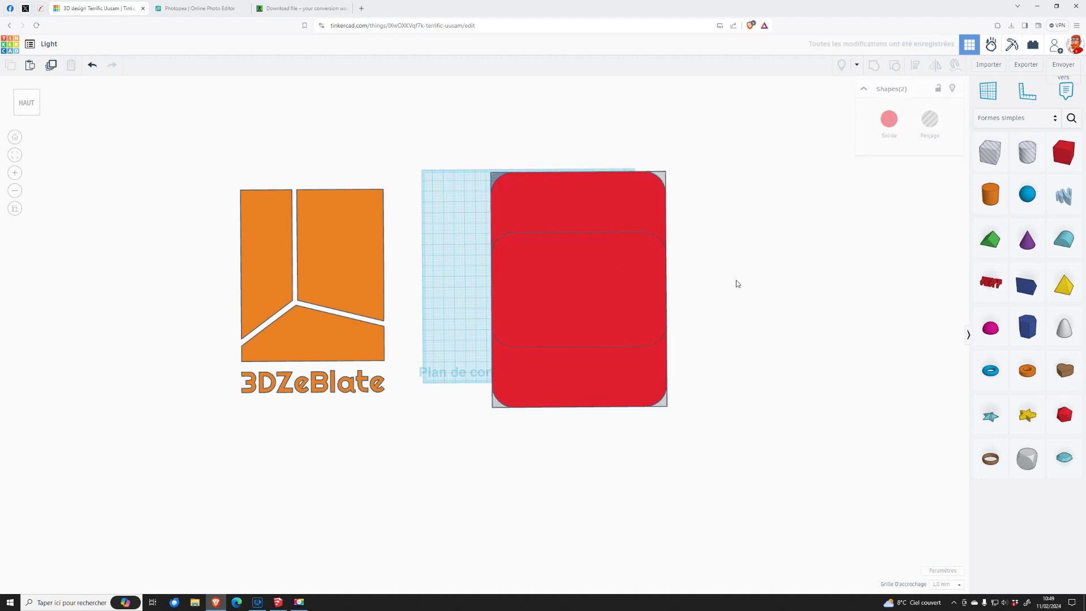
# - Group the two overlapping red shapes into one rounded rectangle and delete the hole box beneath them
pyautogui.click(636, 384)
pyautogui.keyDown('shift'); pyautogui.click(626, 216); pyautogui.keyUp('shift')
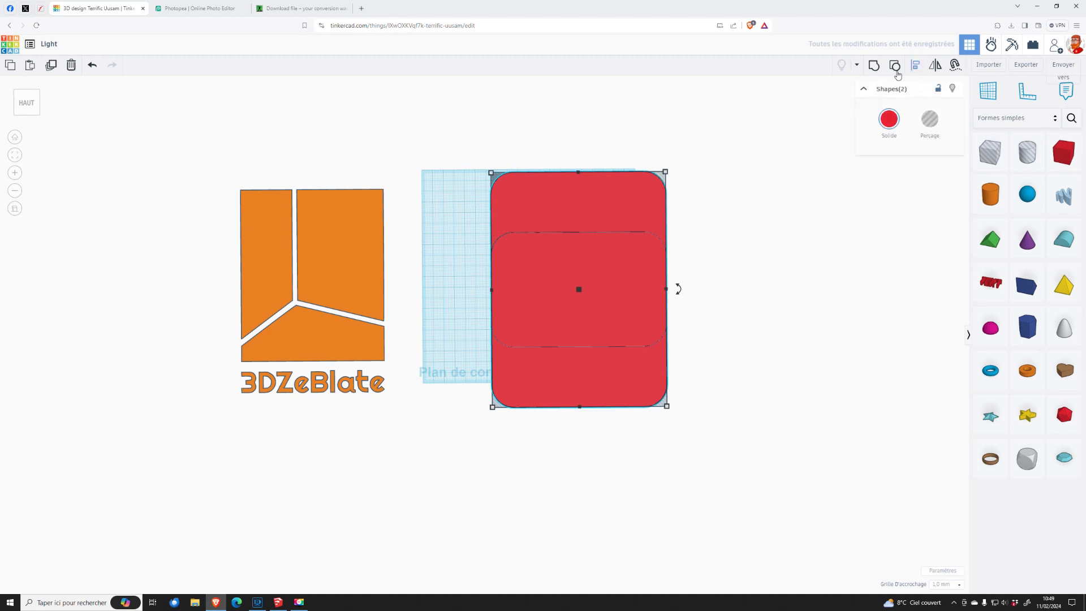
pyautogui.click(875, 67)
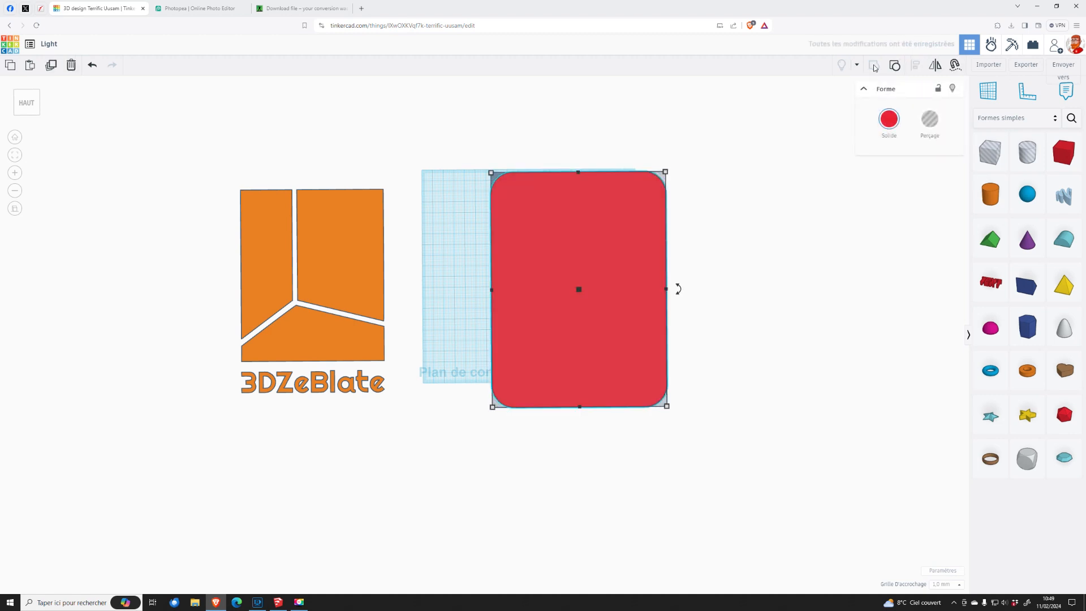
pyautogui.moveTo(782, 247); pyautogui.dragTo(750, 226, button='right')
pyautogui.moveTo(691, 172); pyautogui.dragTo(608, 367, button='right')
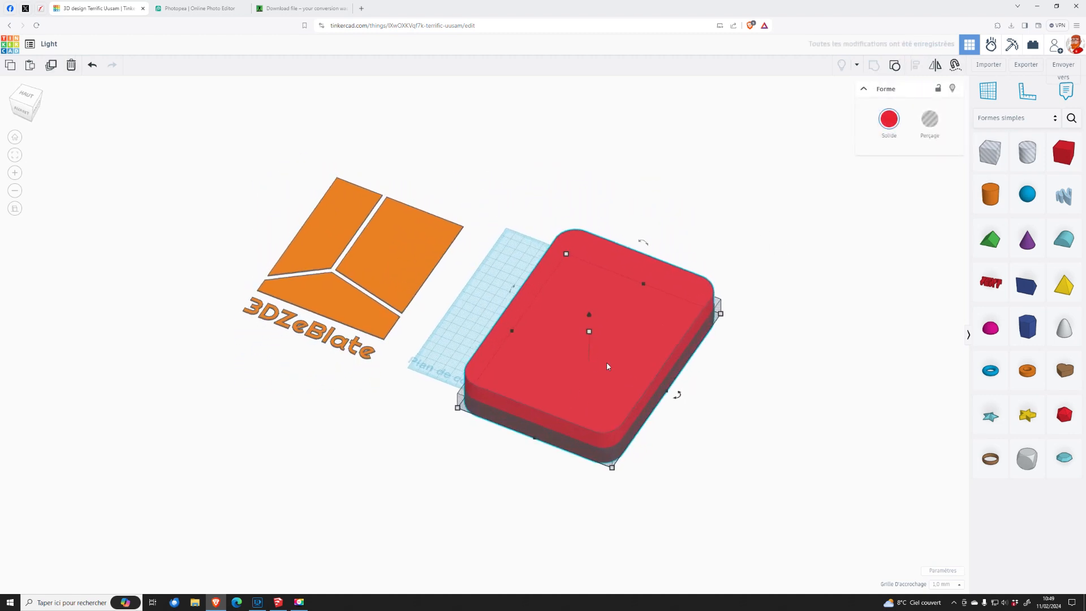
pyautogui.moveTo(706, 425); pyautogui.dragTo(665, 421, button='right')
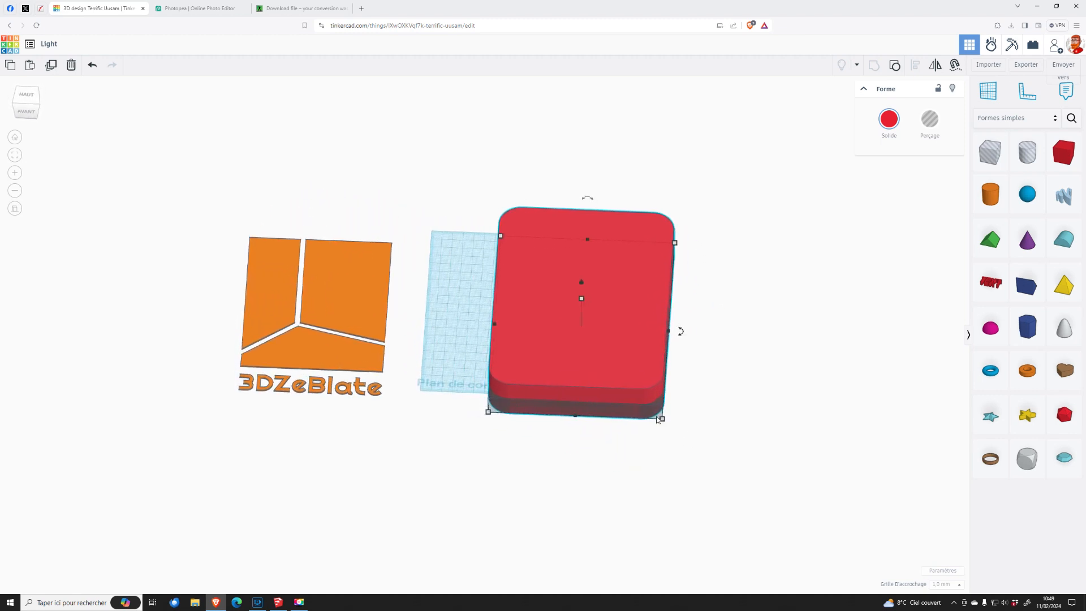
pyautogui.click(781, 409)
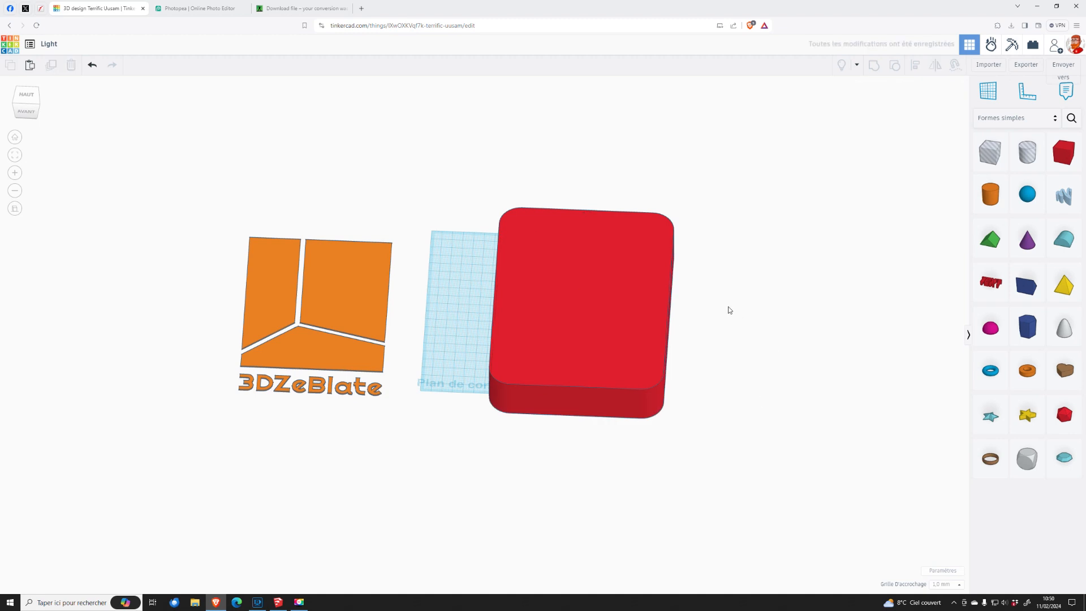
# - Set the height of the combined red rounded rectangle to 2 mm
pyautogui.moveTo(740, 323); pyautogui.dragTo(563, 305, button='right')
pyautogui.click(562, 306)
pyautogui.moveTo(781, 291); pyautogui.dragTo(610, 303, button='right')
pyautogui.moveTo(571, 293)
pyautogui.click(616, 312)
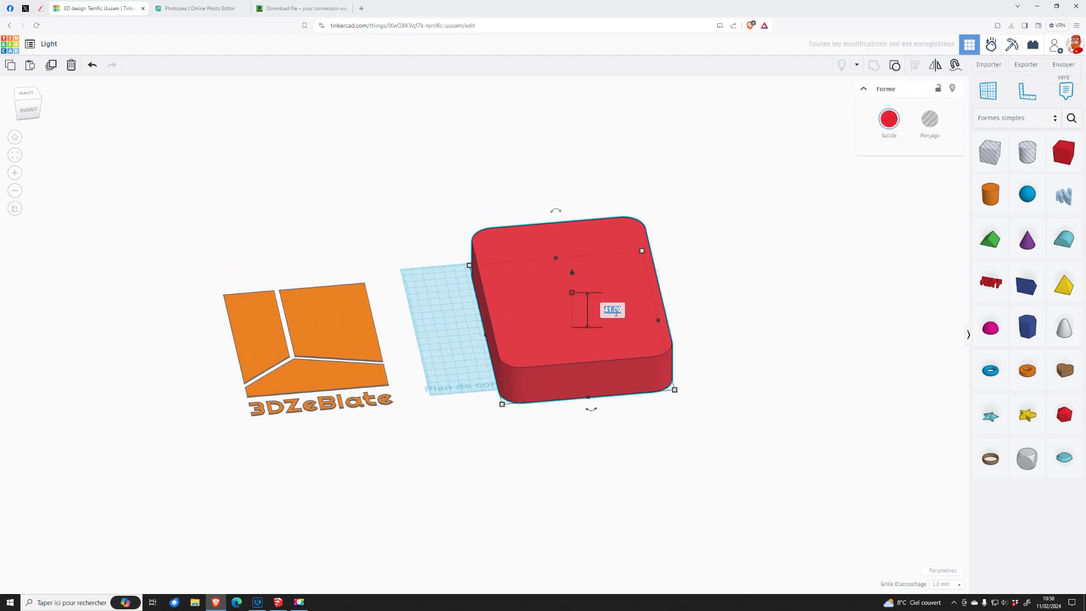
pyautogui.write('2')
pyautogui.press('Return')
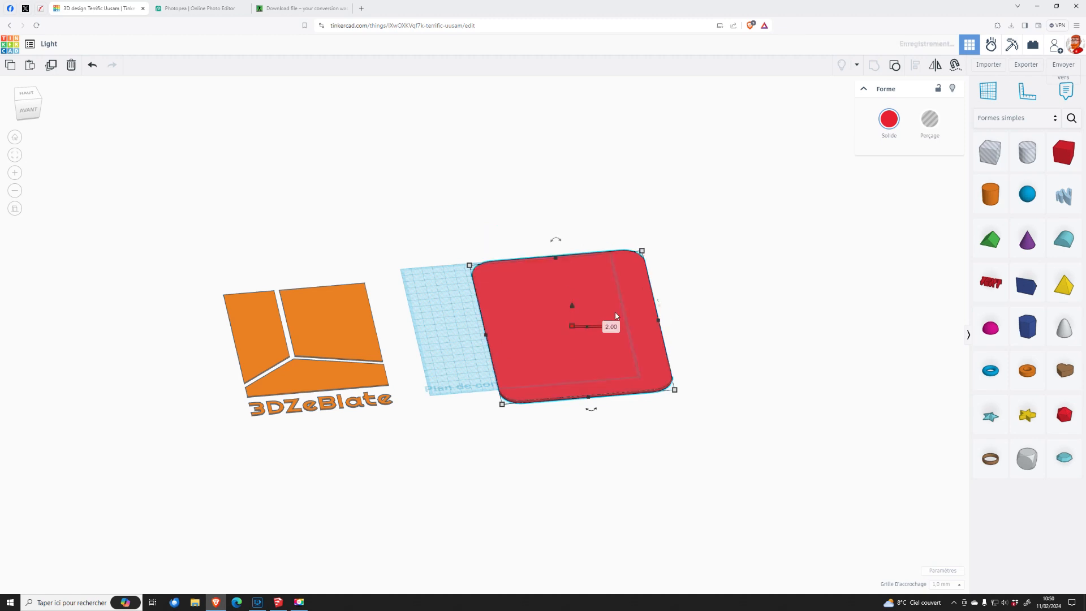
pyautogui.moveTo(681, 309); pyautogui.dragTo(657, 299, button='right')
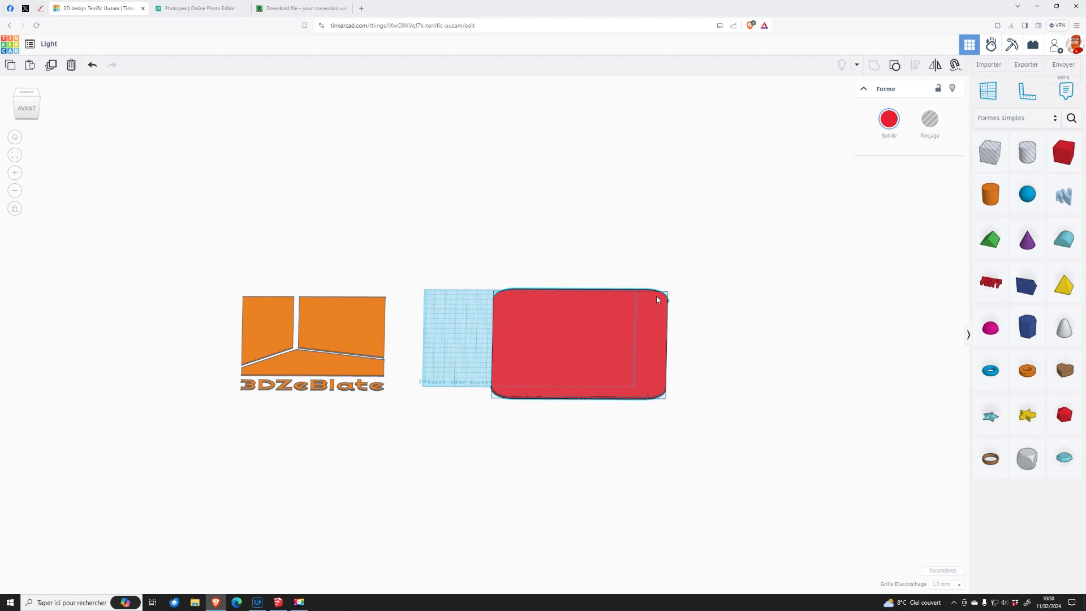
pyautogui.click(656, 299)
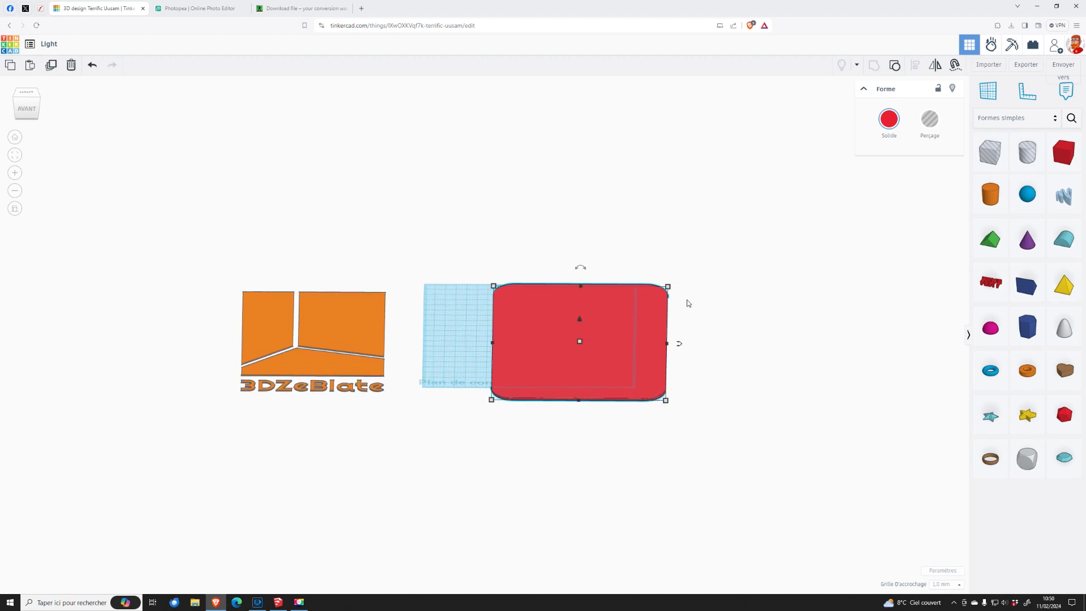
pyautogui.click(707, 308)
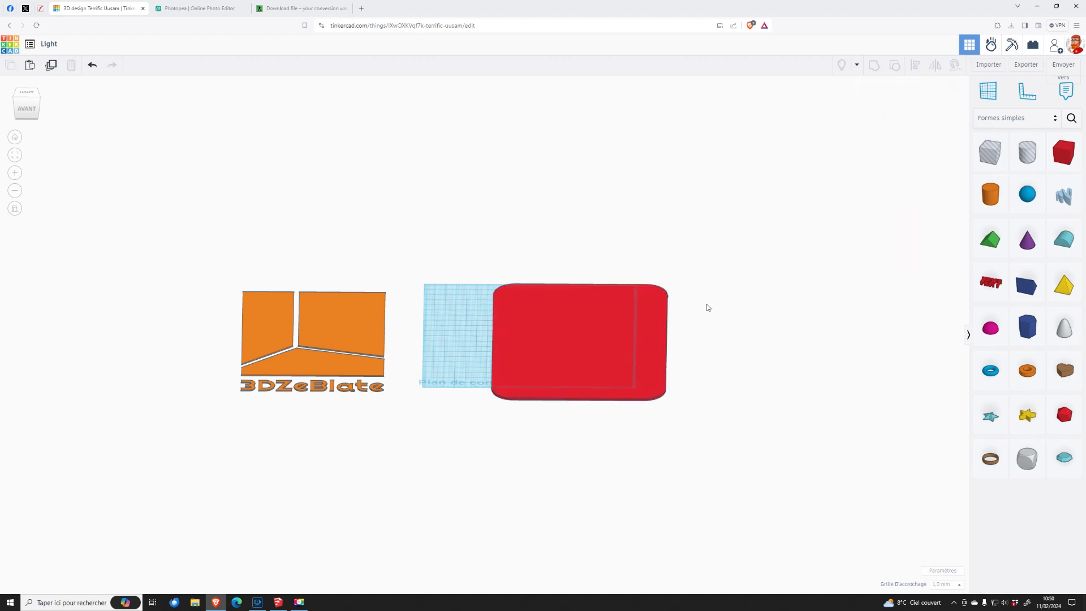
# - Place a cylinder near the workplane's back left corner and colour it grey
pyautogui.click(991, 194)
pyautogui.click(456, 282)
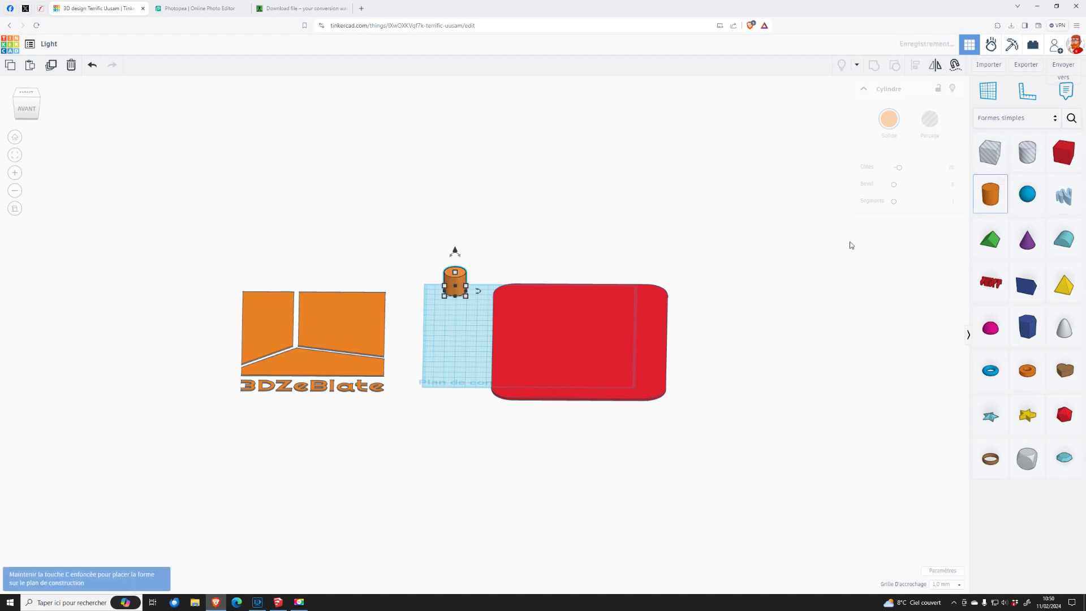
pyautogui.click(894, 125)
pyautogui.click(982, 193)
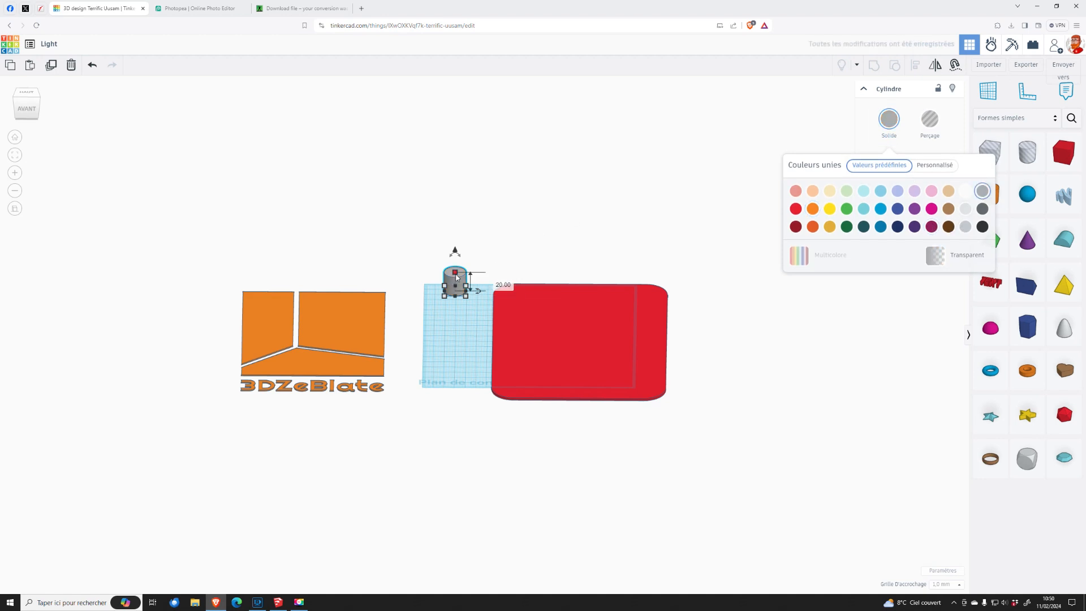
# - Scale the grey cylinder down proportionally to a height of 10 mm
pyautogui.moveTo(456, 277); pyautogui.dragTo(455, 283)
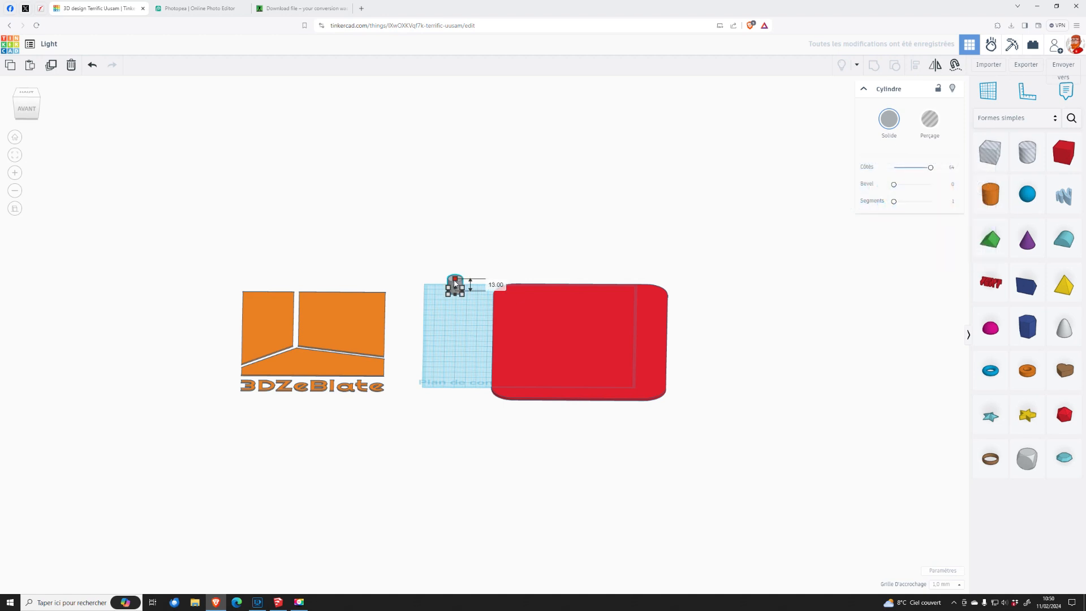
pyautogui.click(496, 285)
pyautogui.write('10')
pyautogui.press('Return')
pyautogui.scroll(5, 455, 258)
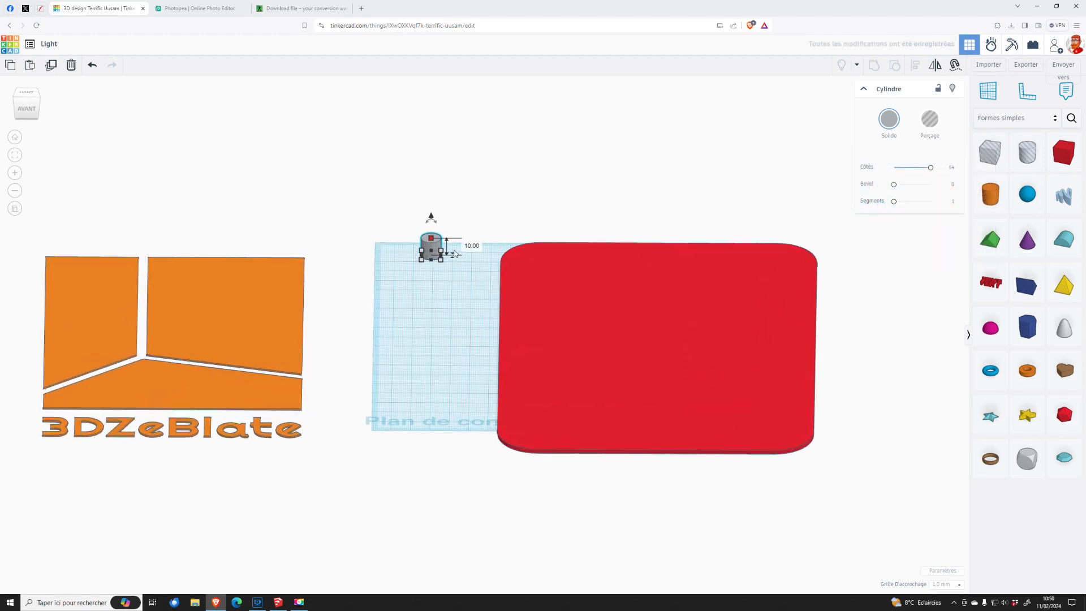
# - Flatten the grey cylinder into a thin disc by setting its height to 1 mm
pyautogui.click(477, 214)
pyautogui.click(425, 230)
pyautogui.click(424, 224)
pyautogui.click(465, 234)
pyautogui.write('1')
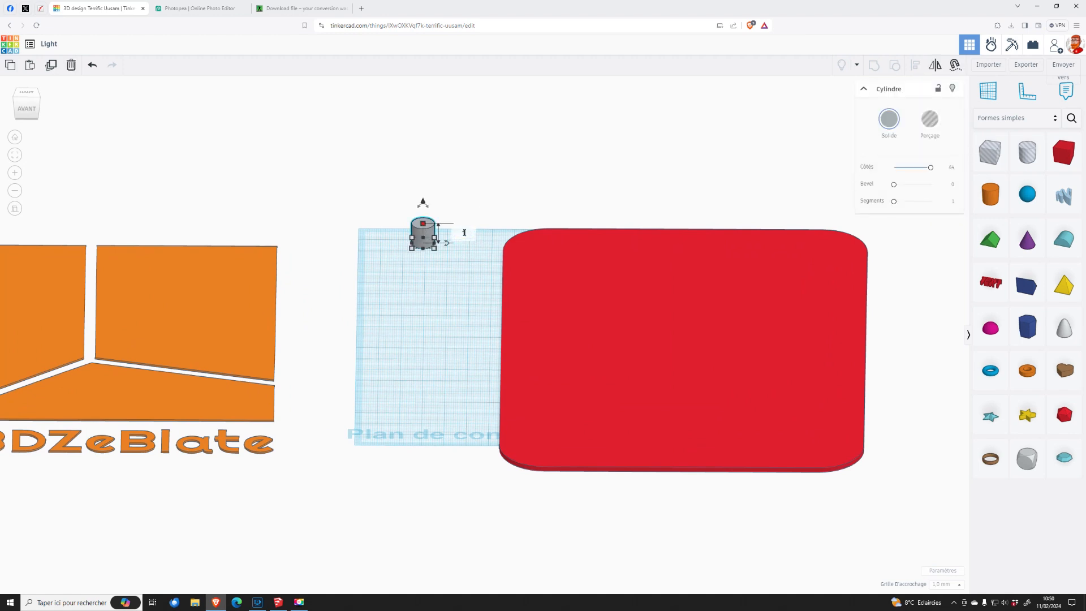
pyautogui.press('Return')
pyautogui.click(475, 267)
pyautogui.moveTo(484, 227); pyautogui.dragTo(492, 260, button='right')
pyautogui.moveTo(467, 254); pyautogui.dragTo(468, 312, button='middle')
pyautogui.moveTo(460, 249); pyautogui.dragTo(464, 271, button='right')
pyautogui.moveTo(466, 247); pyautogui.dragTo(467, 279, button='middle')
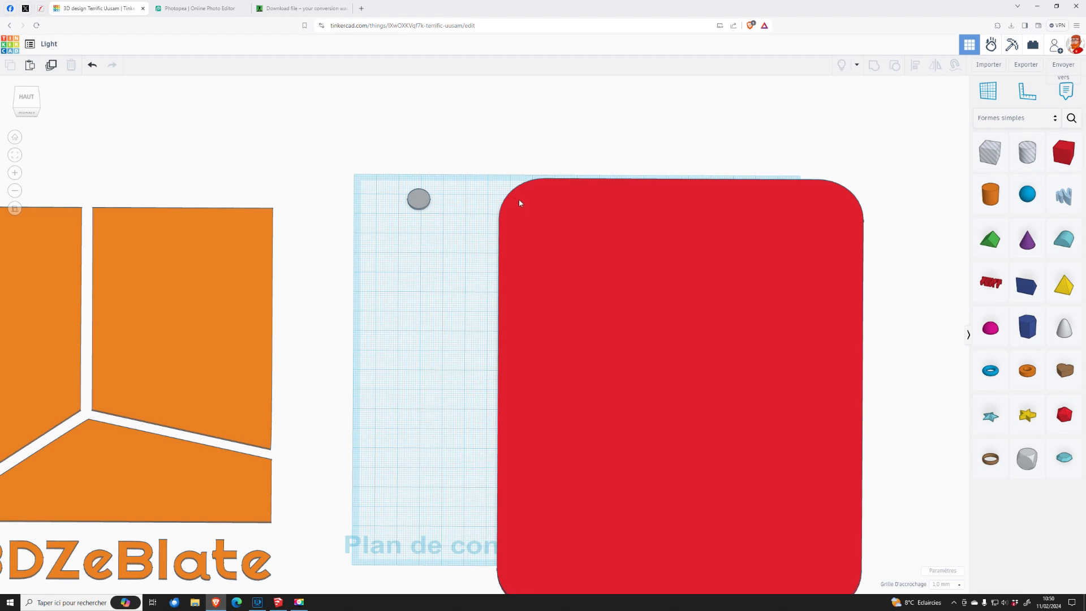
# - Set the thin grey cylinder's diameter to 10.4 mm
pyautogui.click(425, 203)
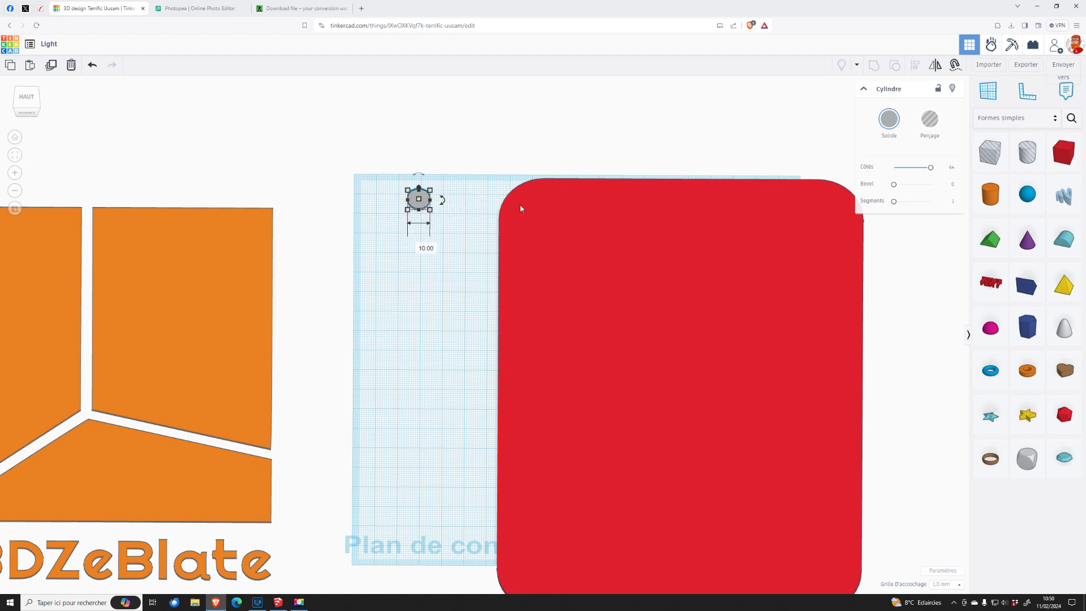
pyautogui.click(426, 248)
pyautogui.write('15')
pyautogui.press('Return')
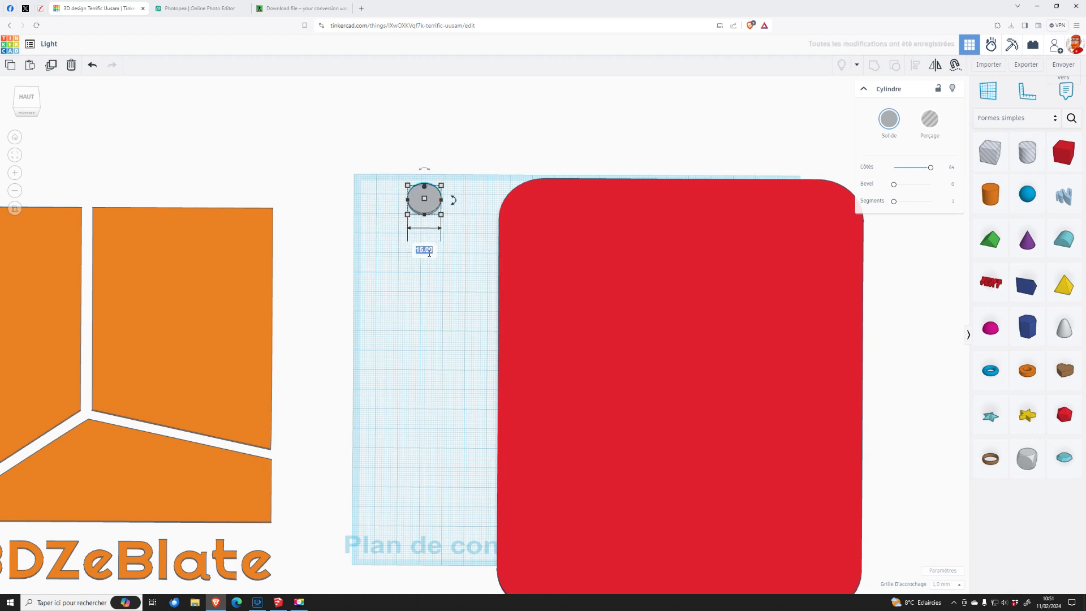
pyautogui.write('10.4')
pyautogui.press('Return')
pyautogui.click(468, 240)
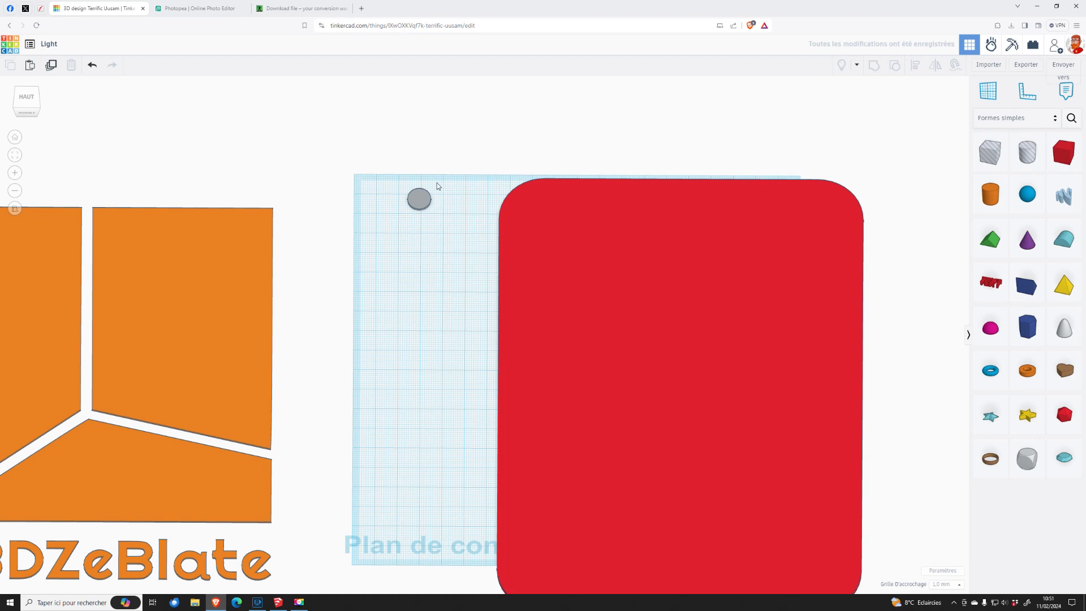
# - Turn the small grey cylinder into a hole shape and keep it near the workplane's back left corner
pyautogui.click(419, 199)
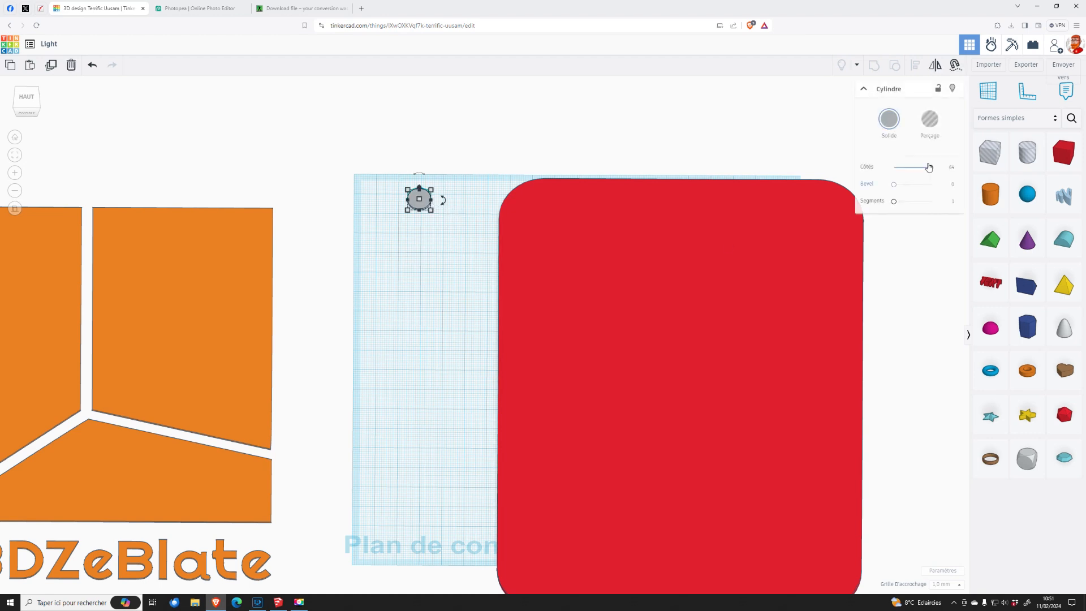
pyautogui.moveTo(447, 186); pyautogui.dragTo(442, 193, button='right')
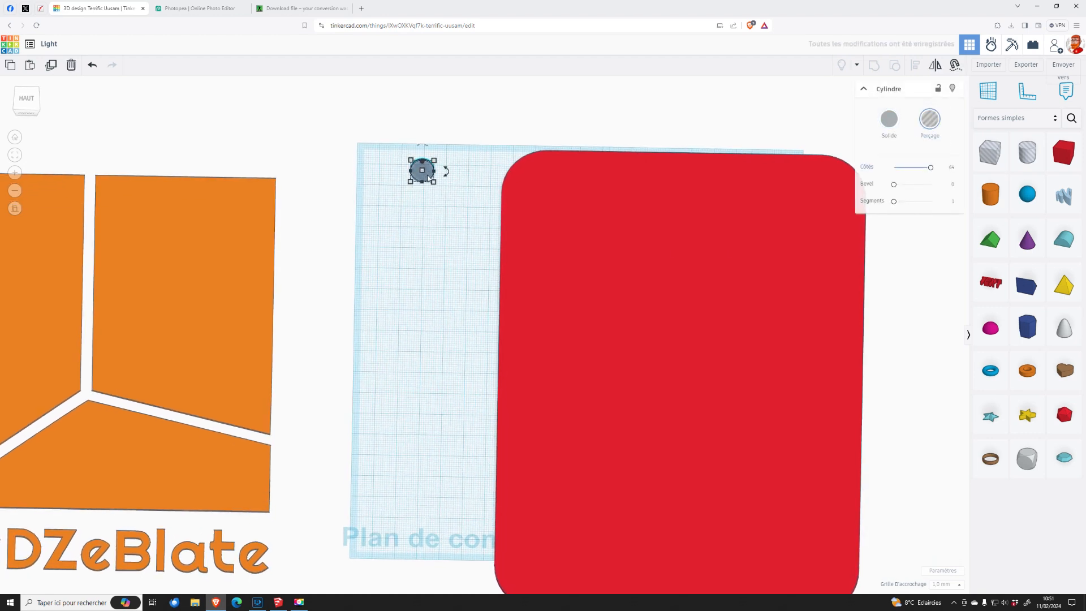
pyautogui.moveTo(429, 180)
pyautogui.mouseDown()
pyautogui.moveTo(512, 213)
pyautogui.moveTo(534, 210)
pyautogui.moveTo(533, 184)
pyautogui.moveTo(441, 195)
pyautogui.moveTo(424, 176)
pyautogui.mouseUp()
pyautogui.click(459, 248)
pyautogui.moveTo(464, 249); pyautogui.dragTo(492, 262, button='right')
pyautogui.scroll(-5, 492, 262)
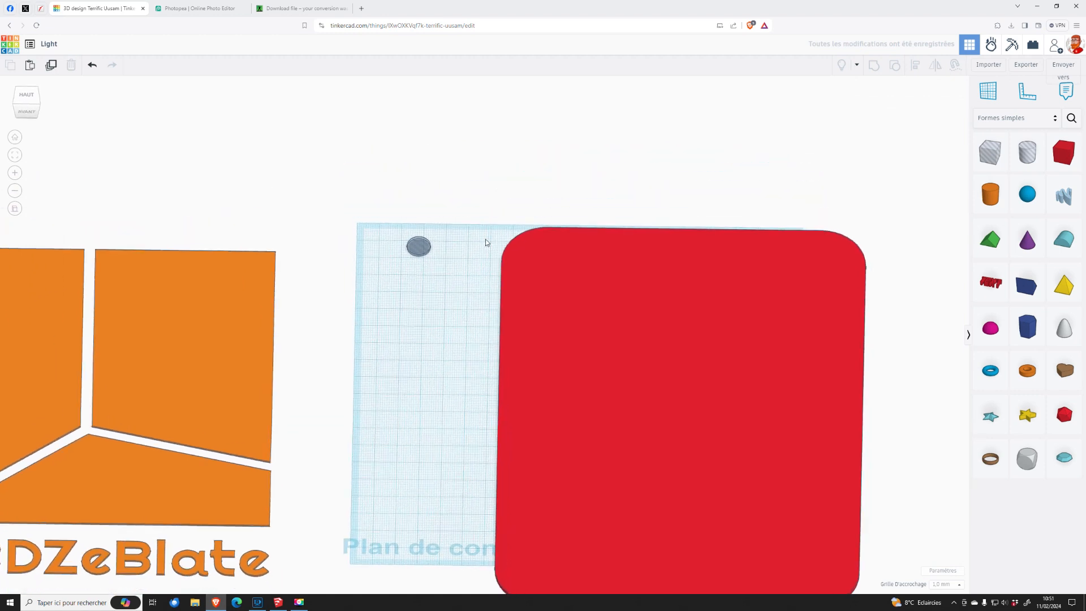
pyautogui.scroll(5, 475, 336)
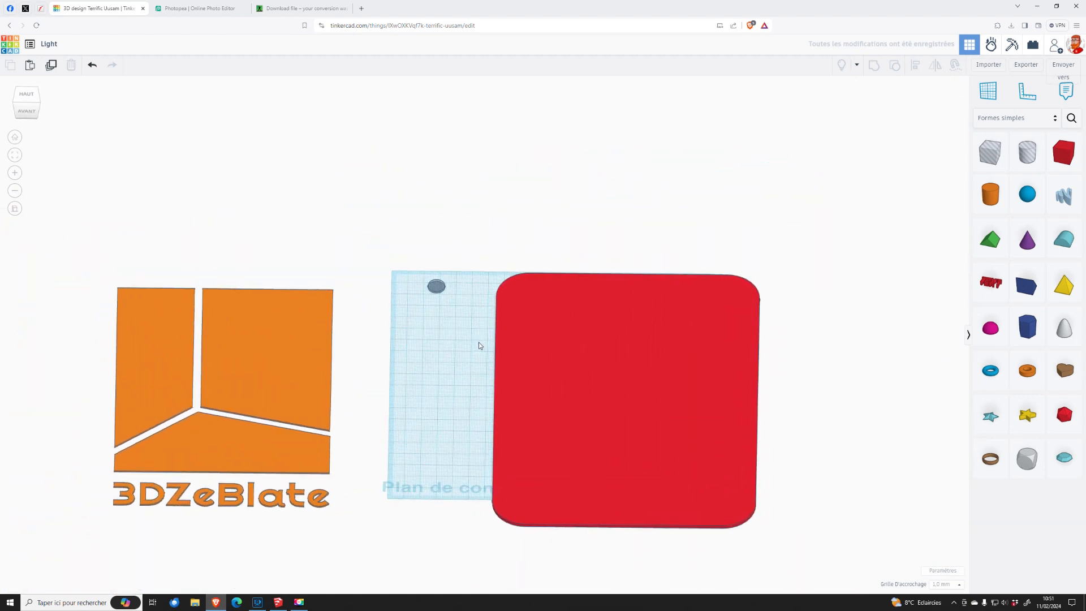
# - Duplicate the red rounded plate and set the copy's length to 200 mm
pyautogui.click(551, 336)
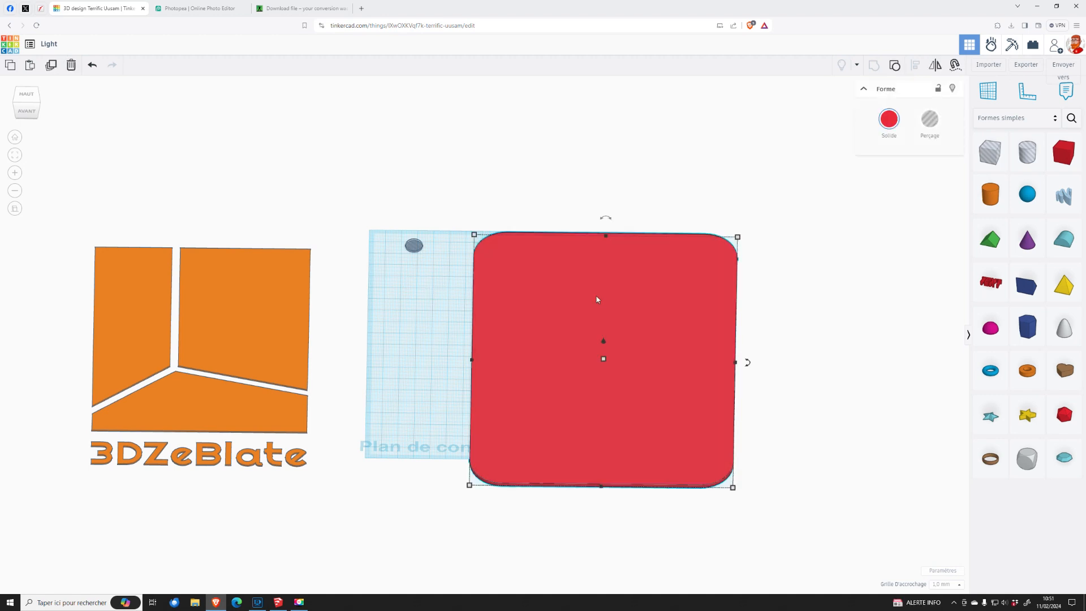
pyautogui.moveTo(531, 309); pyautogui.dragTo(589, 156, button='right')
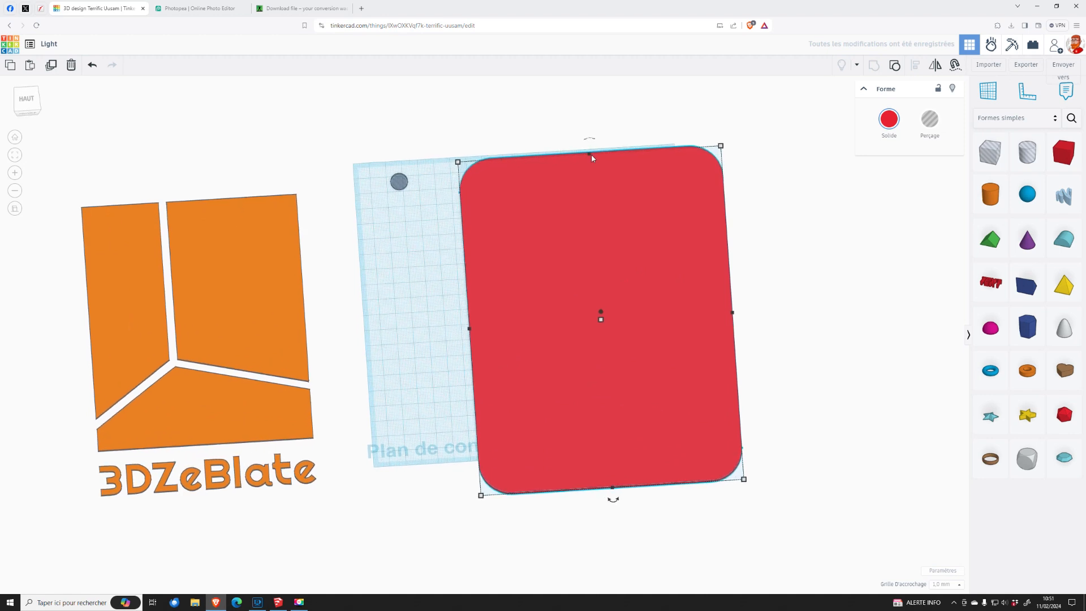
pyautogui.click(429, 330)
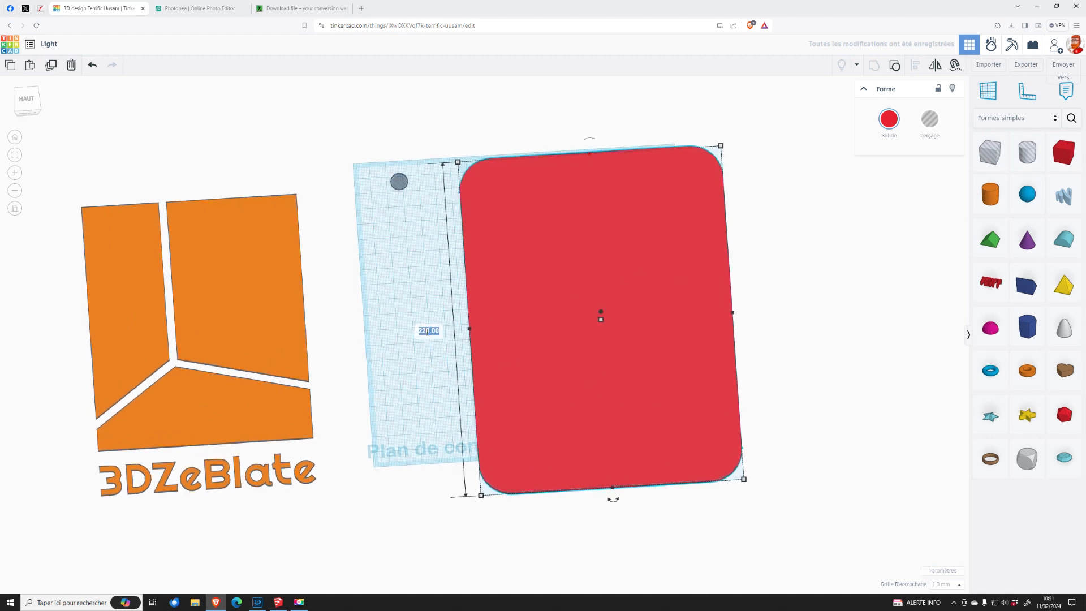
pyautogui.click(516, 348)
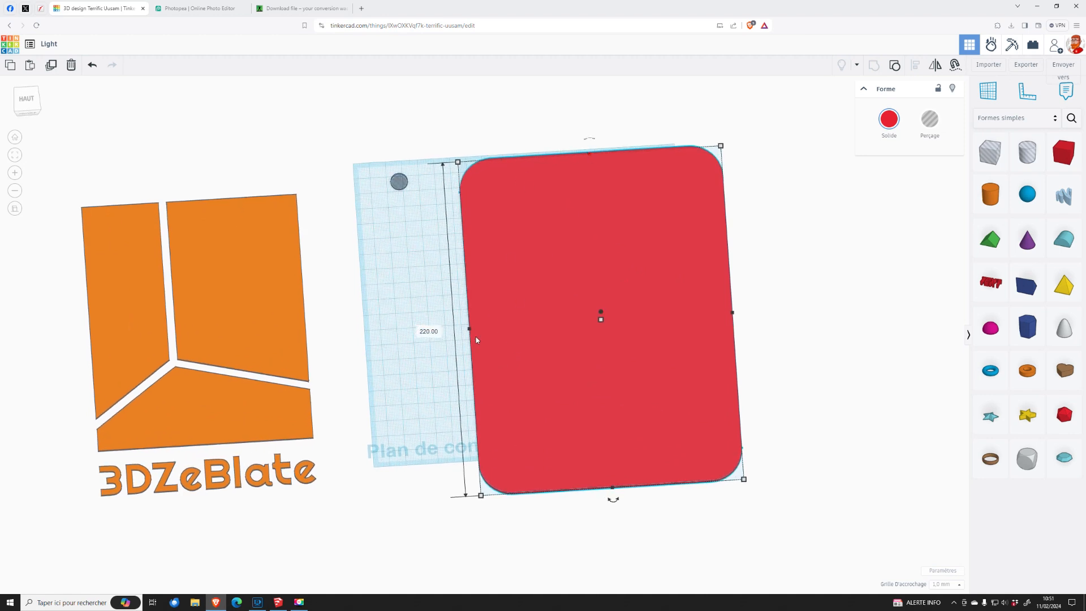
pyautogui.click(429, 331)
pyautogui.write('200')
pyautogui.press('Return')
# - Set the width of the copied red plate to 143.5 mm
pyautogui.click(753, 329)
pyautogui.click(727, 328)
pyautogui.click(615, 525)
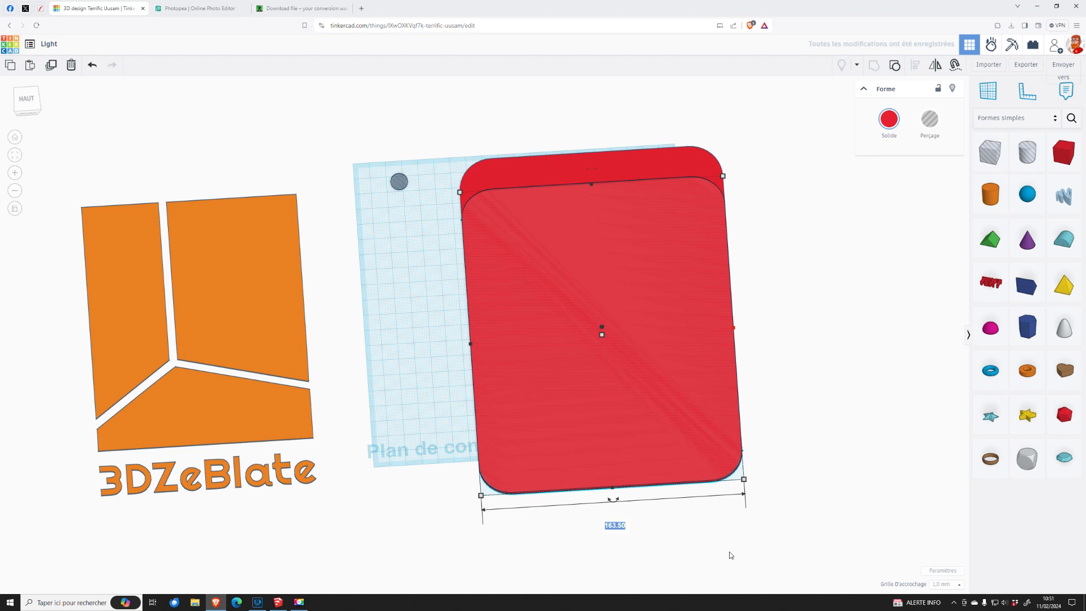
pyautogui.write('143.5')
pyautogui.press('Return')
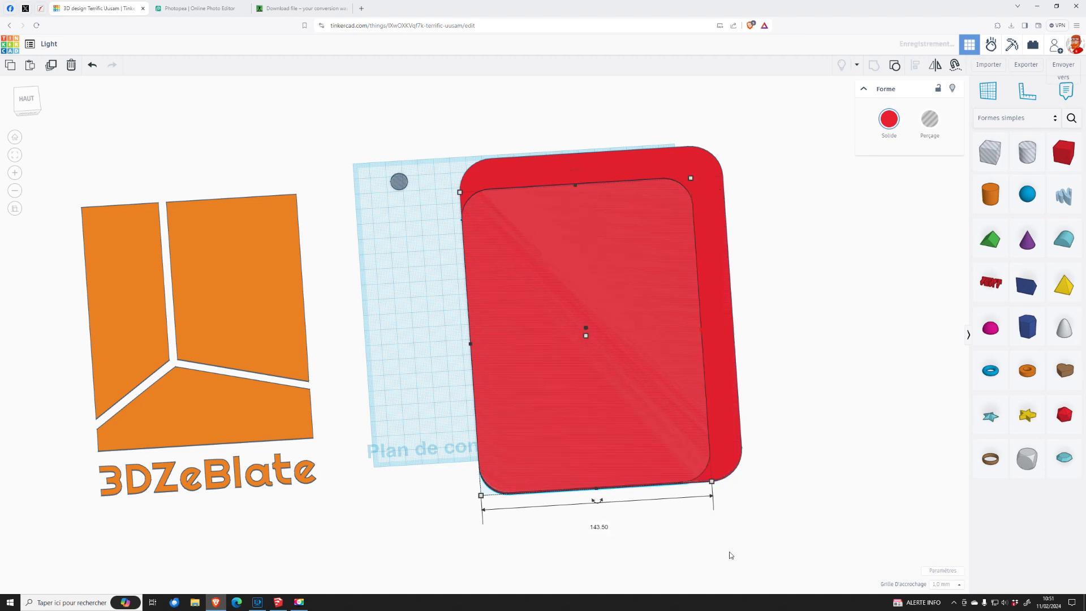
# - Select both red plates and centre them on each other in width and length
pyautogui.hotkey('ctrl', 'a')
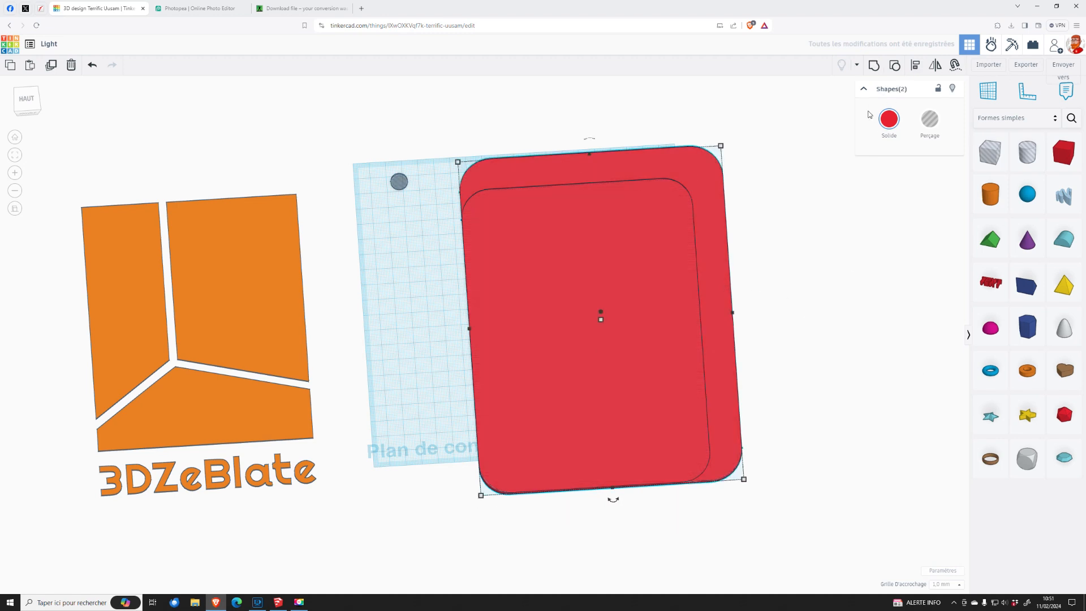
pyautogui.click(916, 64)
pyautogui.click(613, 497)
pyautogui.click(458, 330)
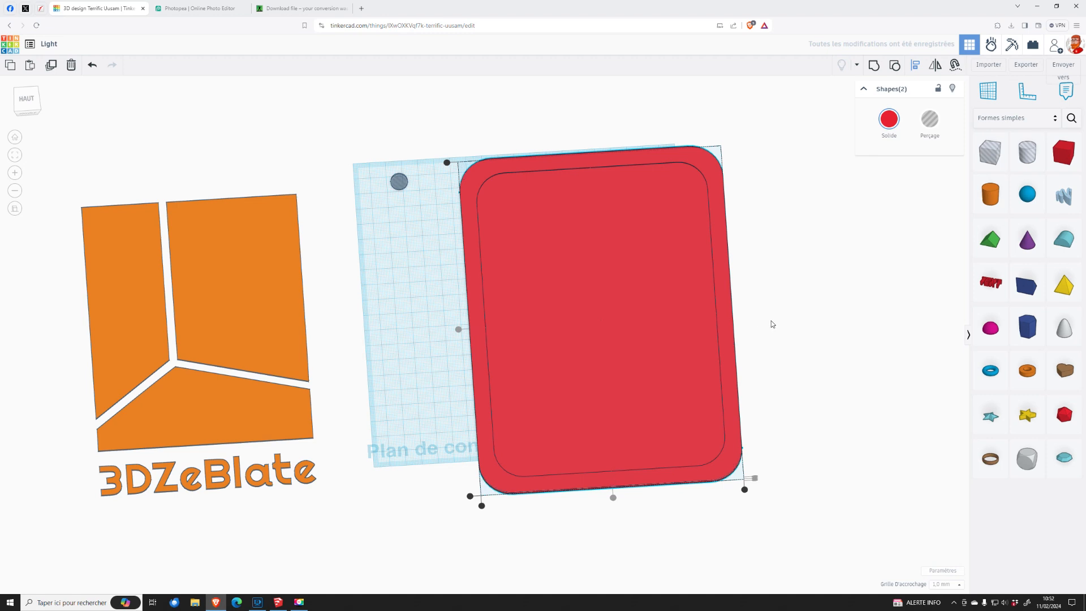
pyautogui.click(771, 321)
pyautogui.moveTo(764, 303); pyautogui.dragTo(761, 369, button='right')
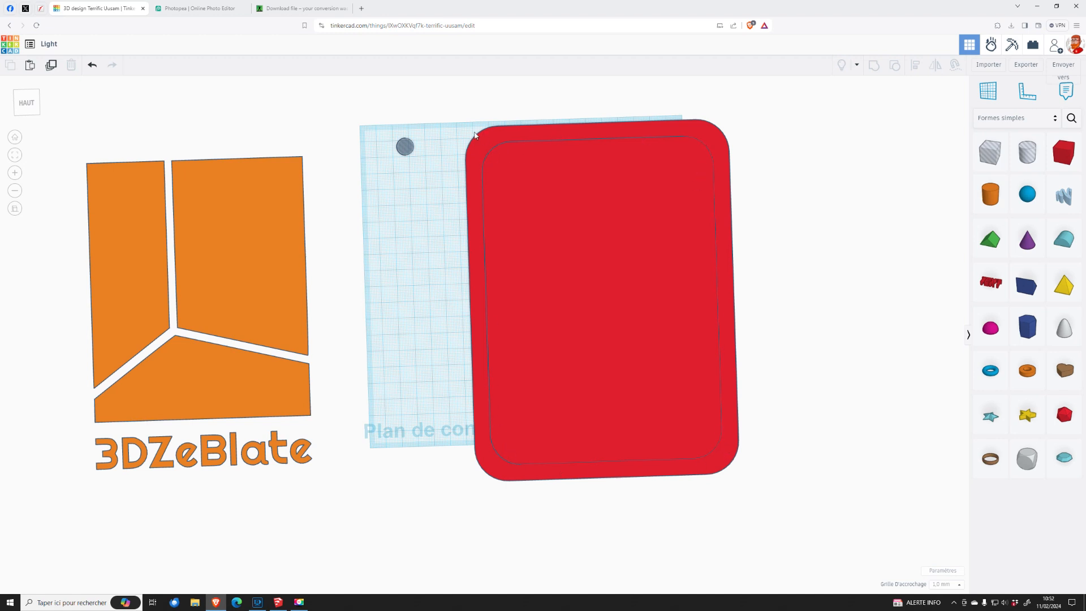
# - Delete the smaller red rounded rectangle inside the plate
pyautogui.click(698, 160)
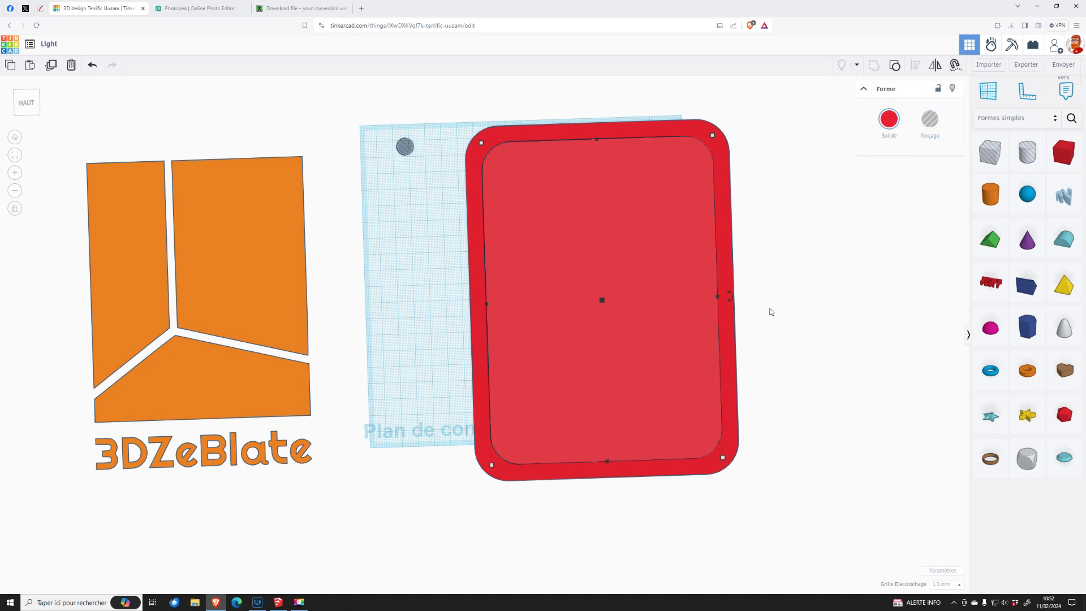
pyautogui.click(768, 220)
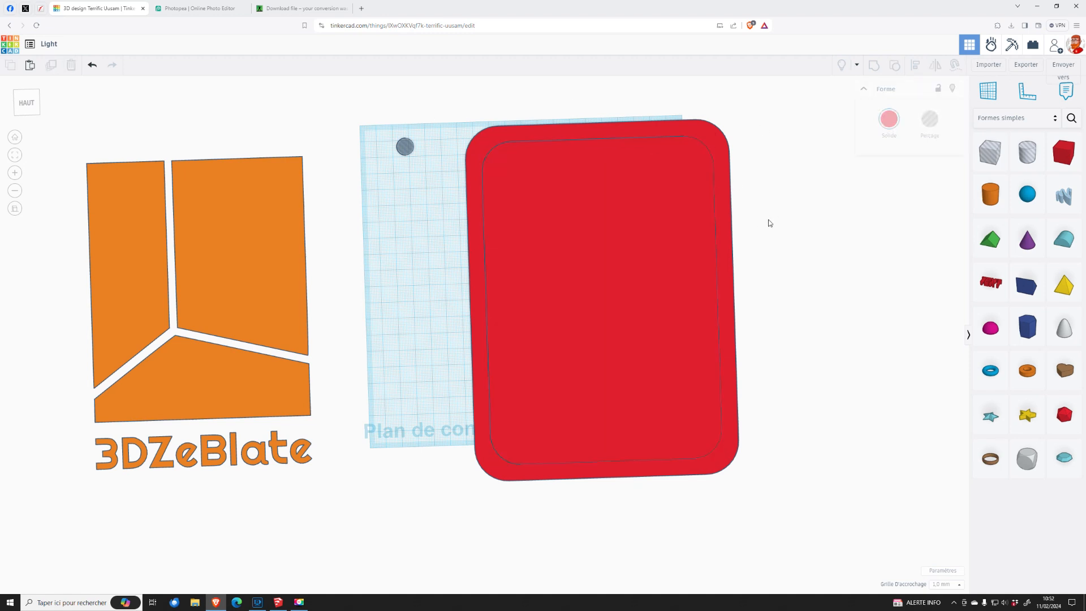
pyautogui.click(704, 213)
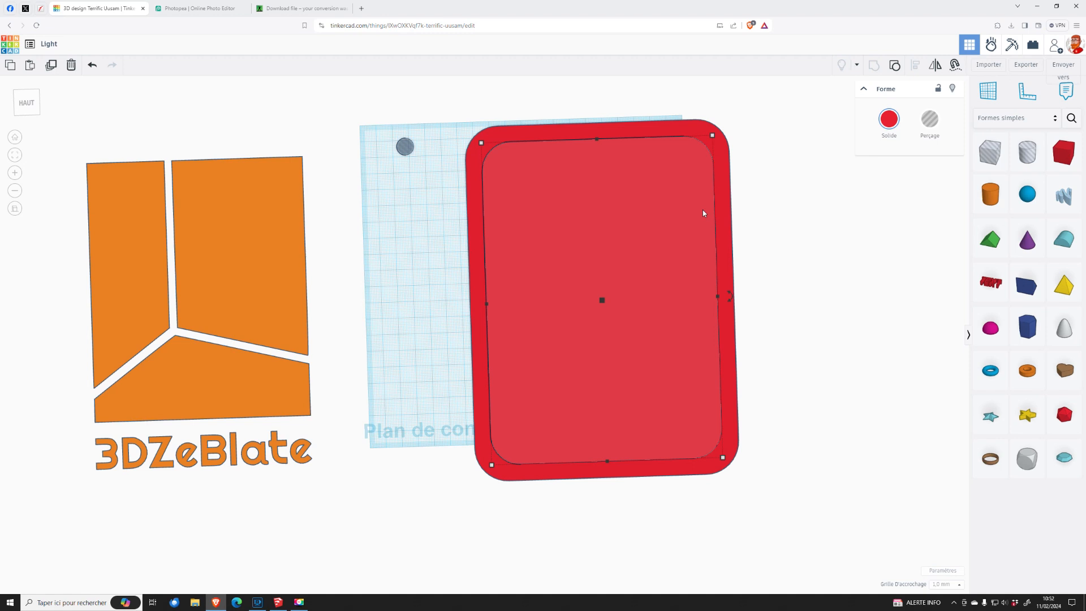
pyautogui.press('Delete')
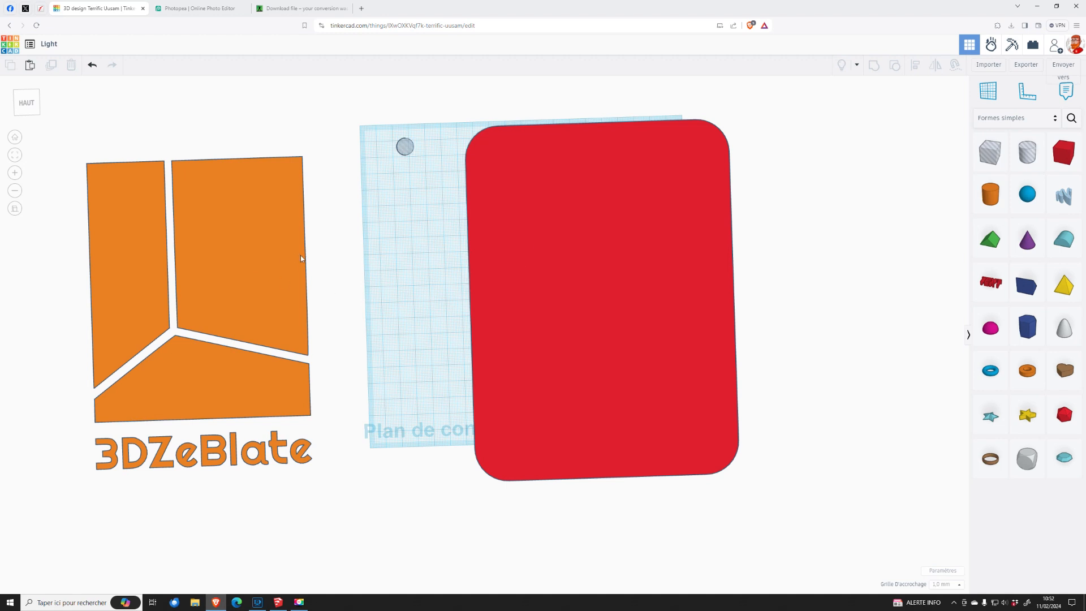
# - Move the orange 3DZeBlate logo closer to the red plate, against the workplane's left edge
pyautogui.moveTo(283, 281); pyautogui.dragTo(343, 269)
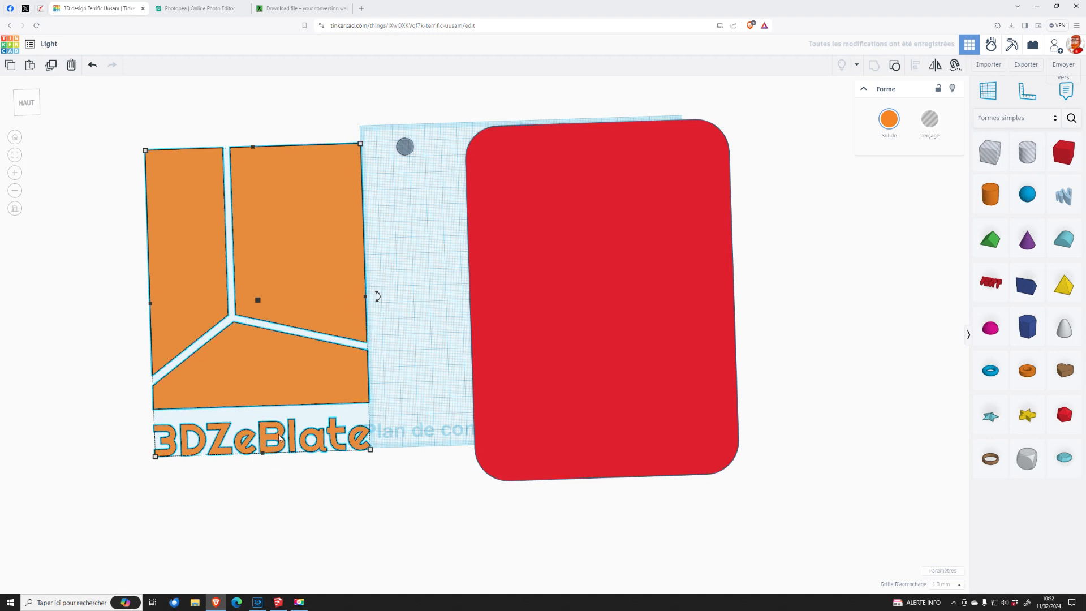
# - Duplicate the orange logo and enlarge the copy proportionally to a width of 139.5 mm
pyautogui.click(49, 74)
pyautogui.moveTo(366, 296); pyautogui.dragTo(376, 299)
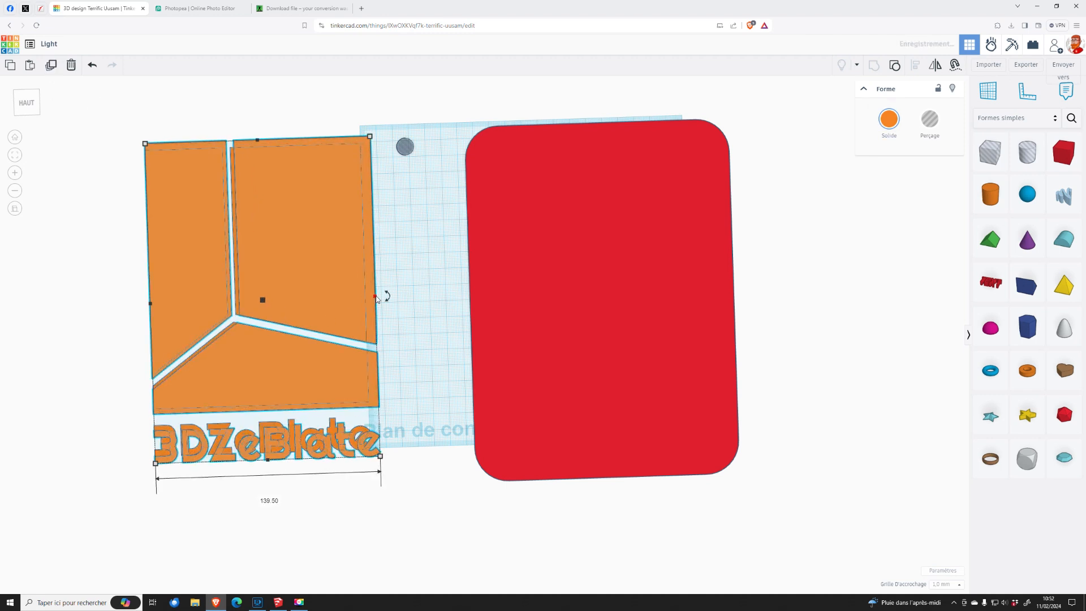
pyautogui.moveTo(387, 295); pyautogui.dragTo(262, 320, button='right')
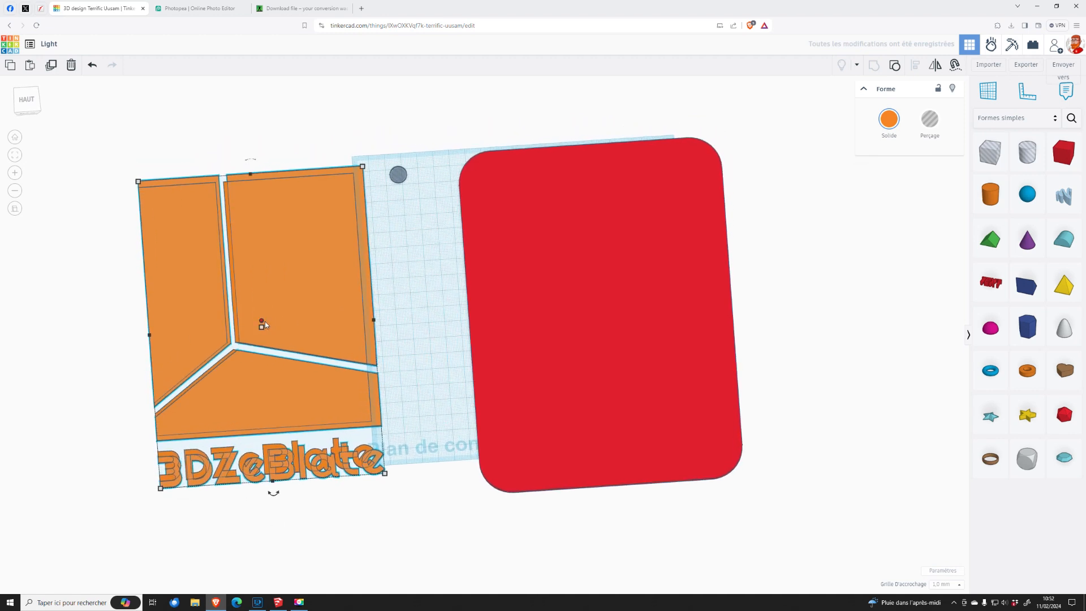
# - Colour the enlarged logo copy black to compare it with the original, and remove the copy
pyautogui.click(889, 119)
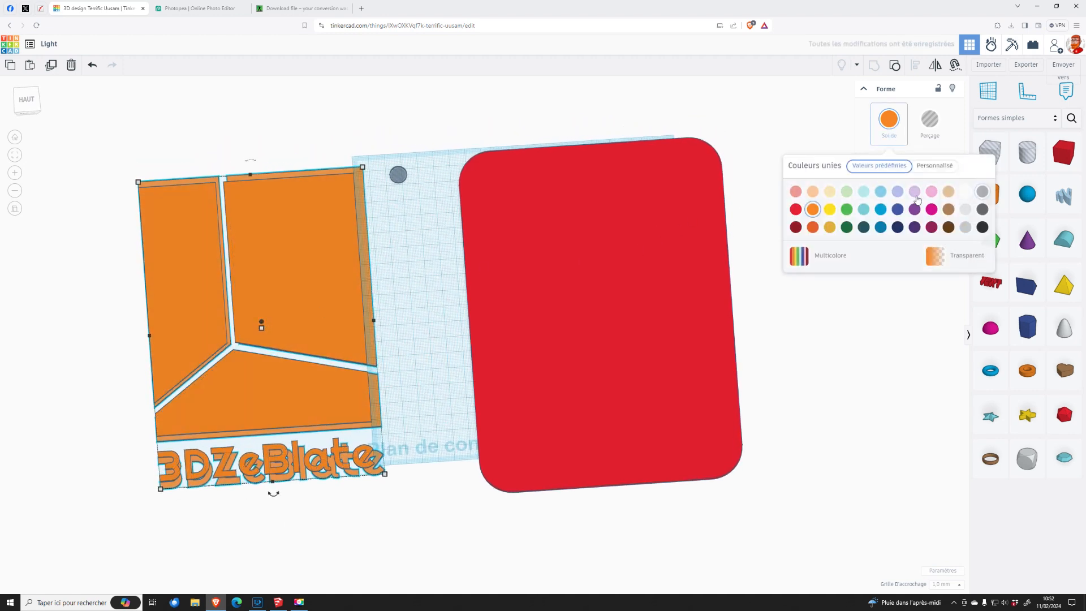
pyautogui.click(983, 226)
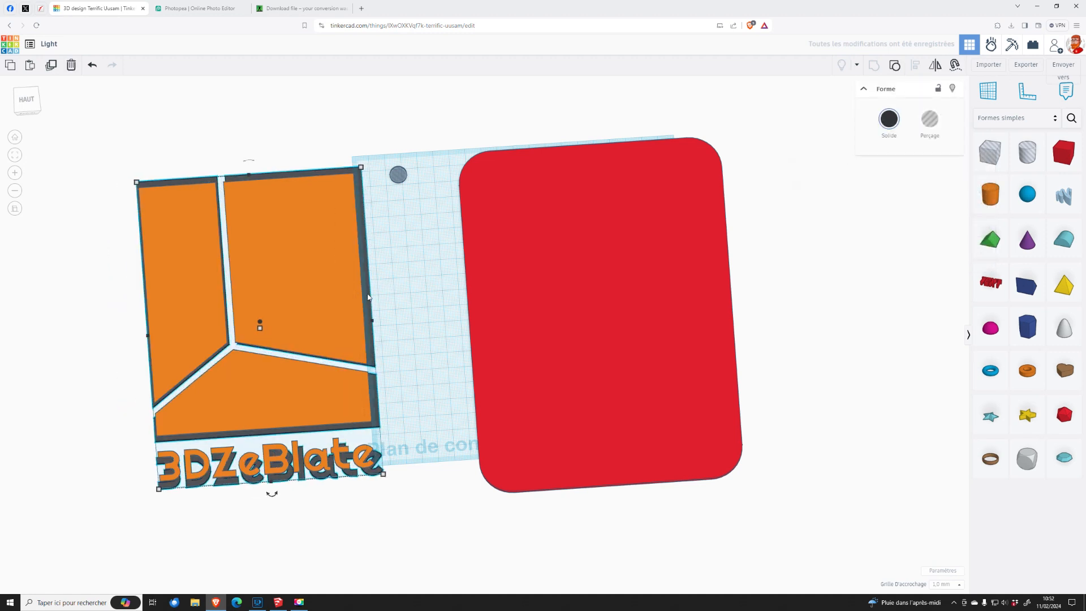
pyautogui.moveTo(378, 267); pyautogui.dragTo(384, 316, button='right')
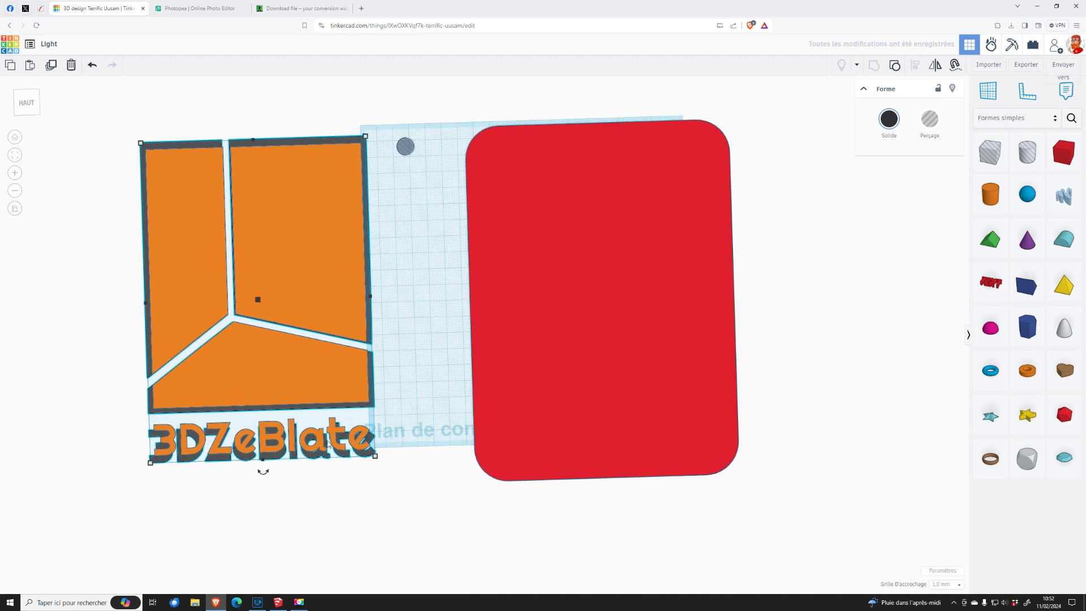
pyautogui.click(394, 373)
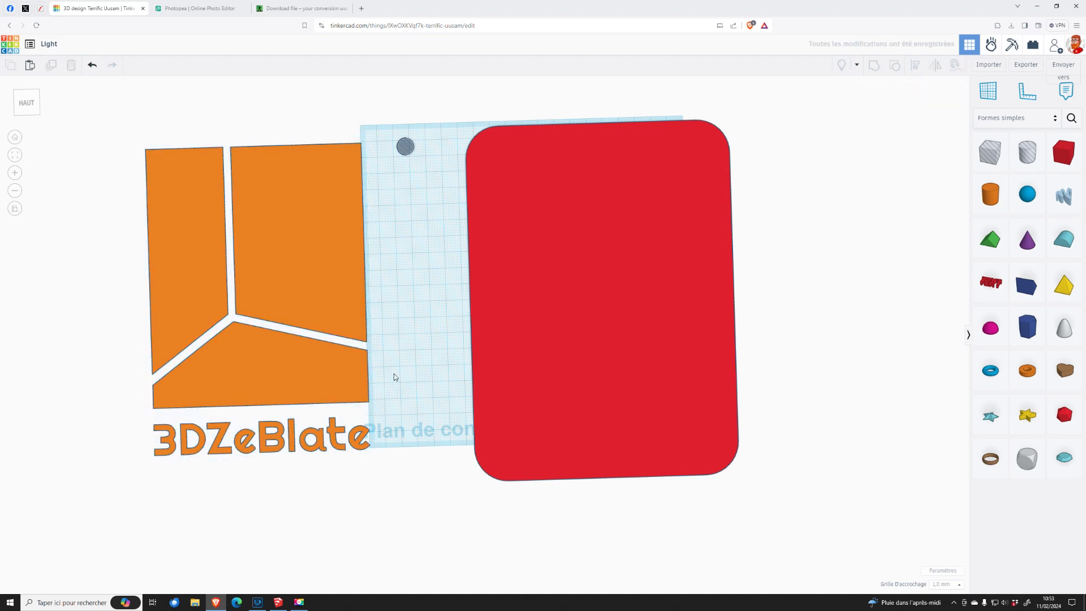
# - Export only the red rounded plate as an STL file named Fond3DZ in the Lampe folder
pyautogui.moveTo(495, 310); pyautogui.dragTo(463, 283, button='right')
pyautogui.click(606, 316)
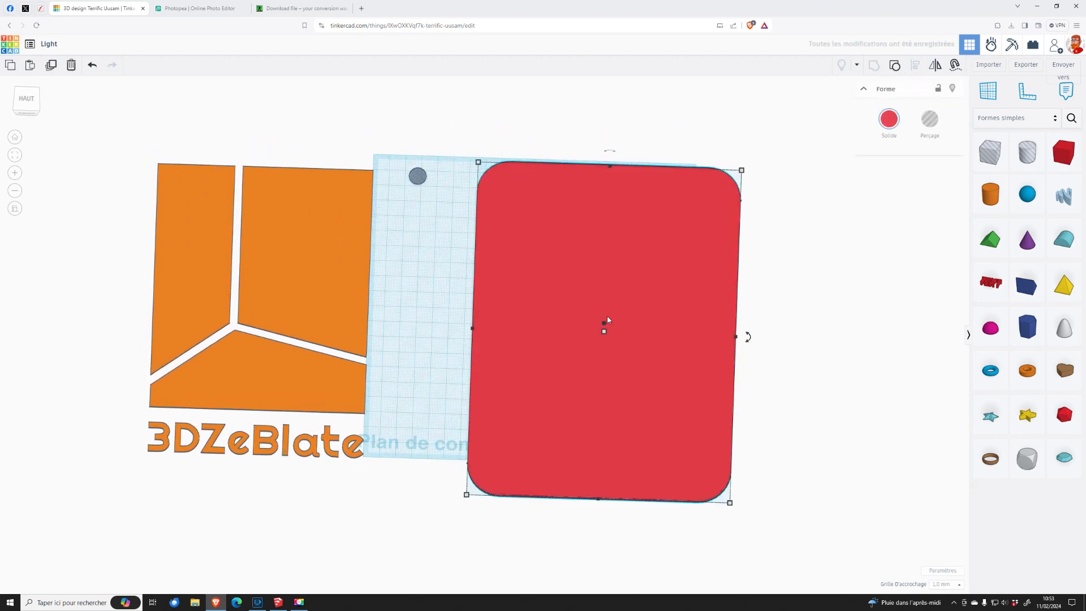
pyautogui.click(1027, 64)
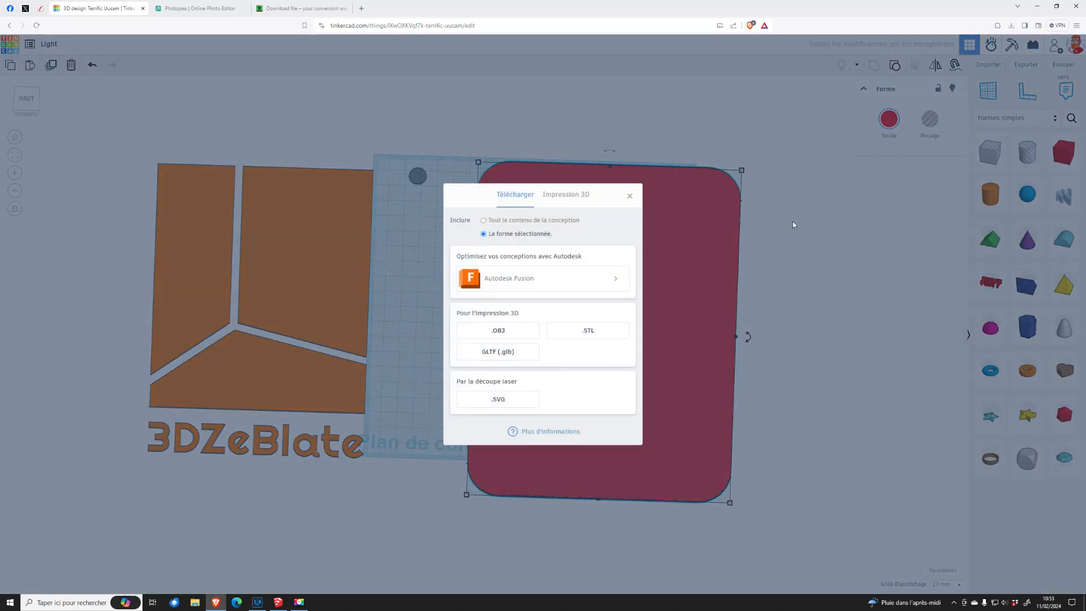
pyautogui.click(586, 334)
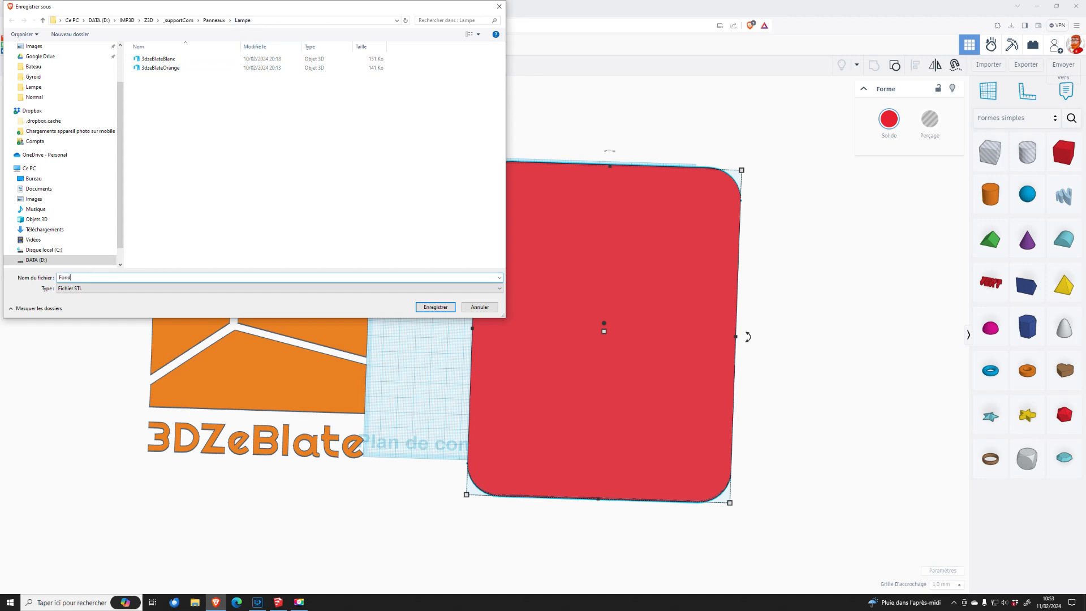
pyautogui.write('3DZ')
pyautogui.click(435, 307)
pyautogui.moveTo(437, 305); pyautogui.dragTo(443, 299, button='right')
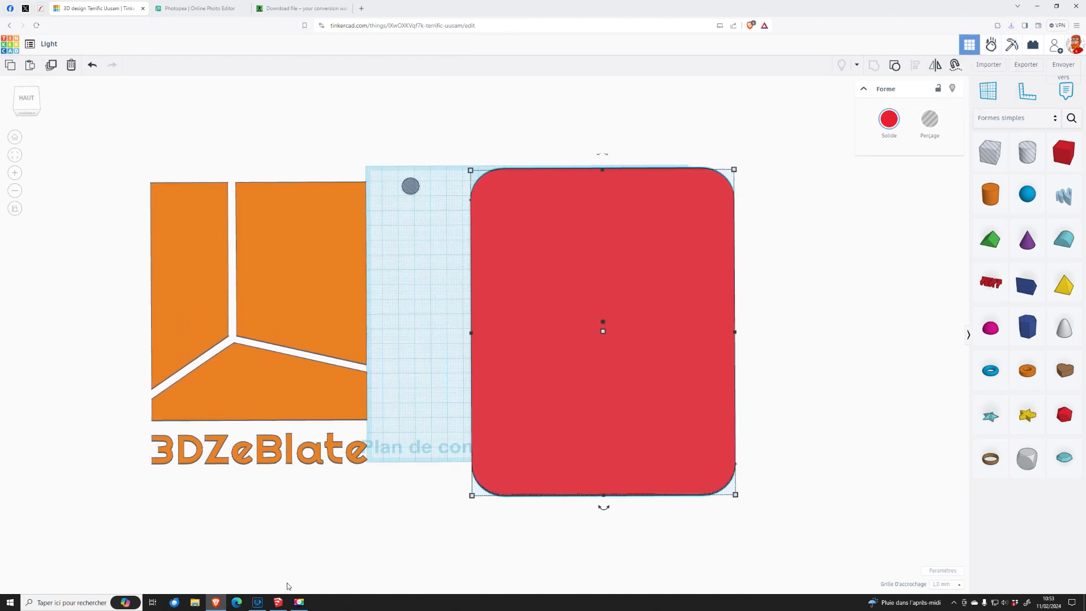
# - Switch to SketchUp and import the FondBlanc3DZ STL file from the Lampe folder
pyautogui.click(282, 603)
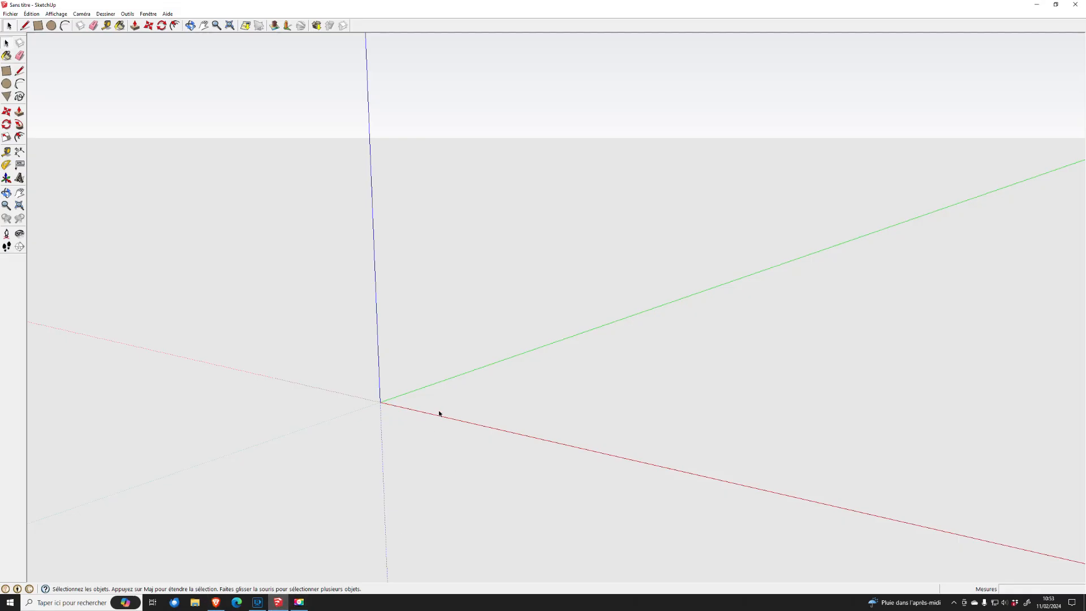
pyautogui.click(11, 15)
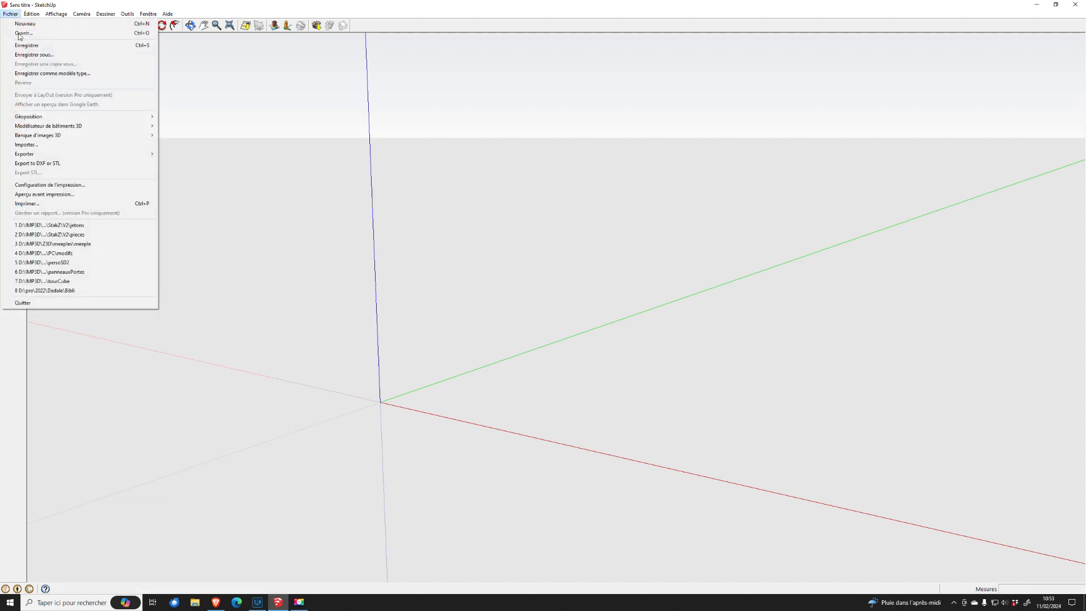
pyautogui.click(36, 145)
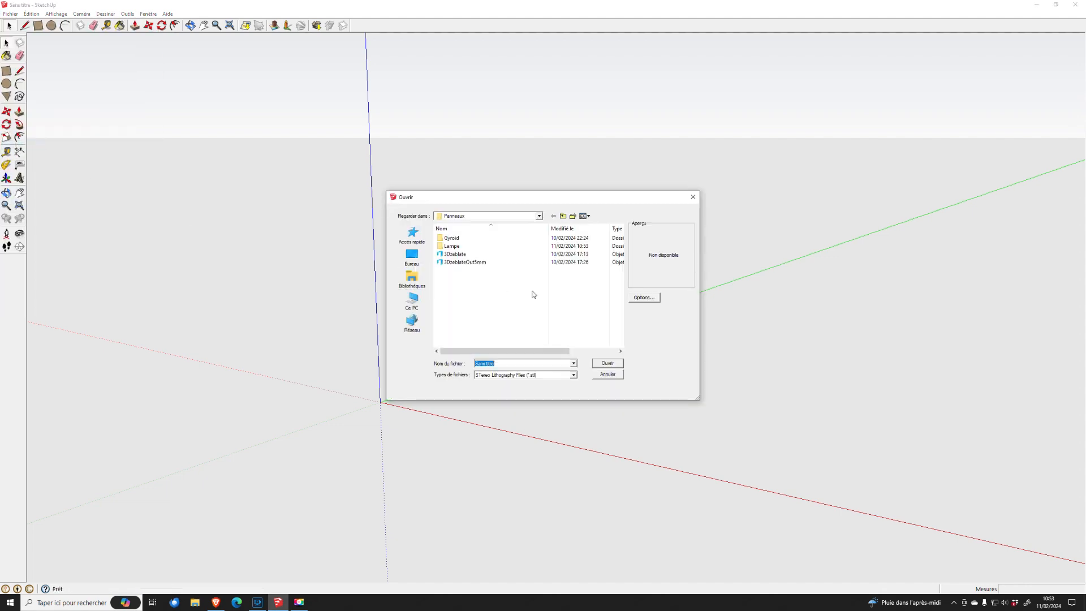
pyautogui.click(466, 254)
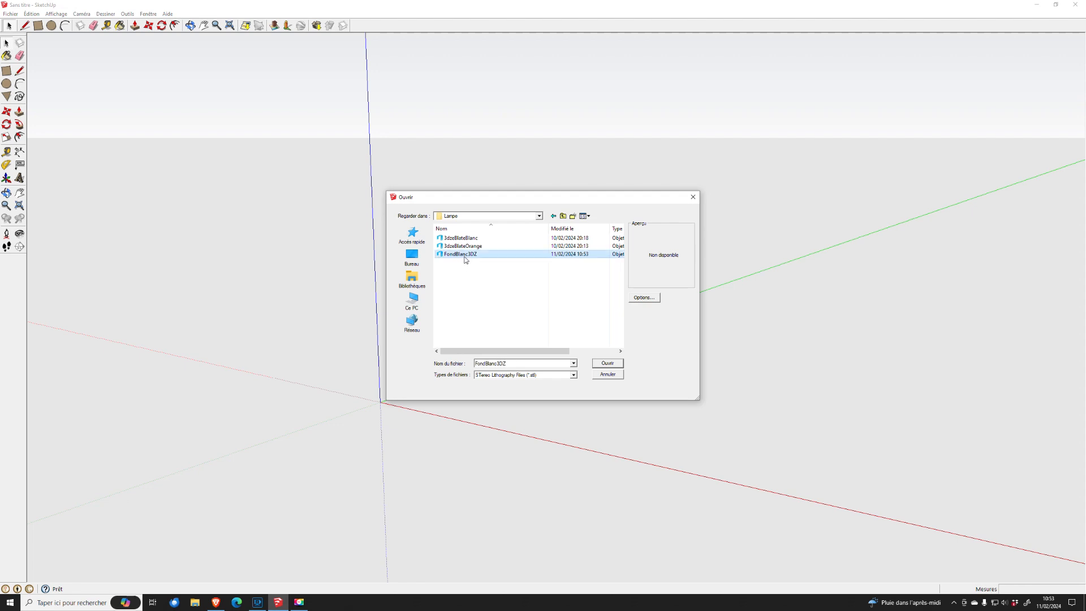
pyautogui.click(613, 365)
# - Select across the imported plate in side view and delete the selected geometry
pyautogui.scroll(5, 398, 404)
pyautogui.moveTo(372, 377); pyautogui.dragTo(439, 353, button='middle')
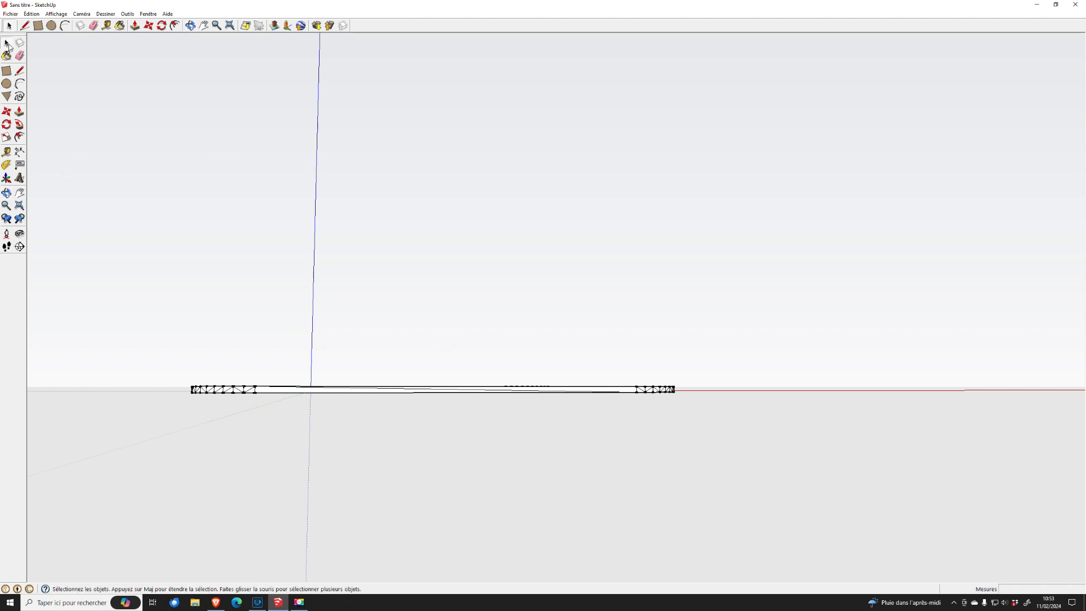
pyautogui.moveTo(181, 389); pyautogui.dragTo(705, 416)
pyautogui.press('Delete')
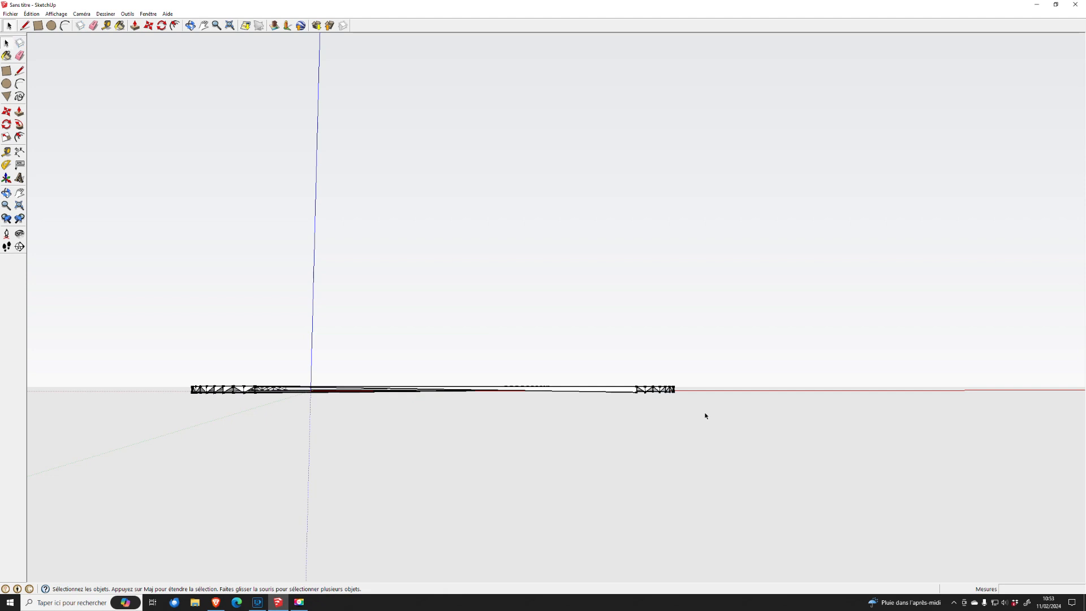
# - Erase the remaining edges of the plate's underside and side walls, leaving only its flat upper face
pyautogui.click(20, 55)
pyautogui.scroll(1, 286, 374)
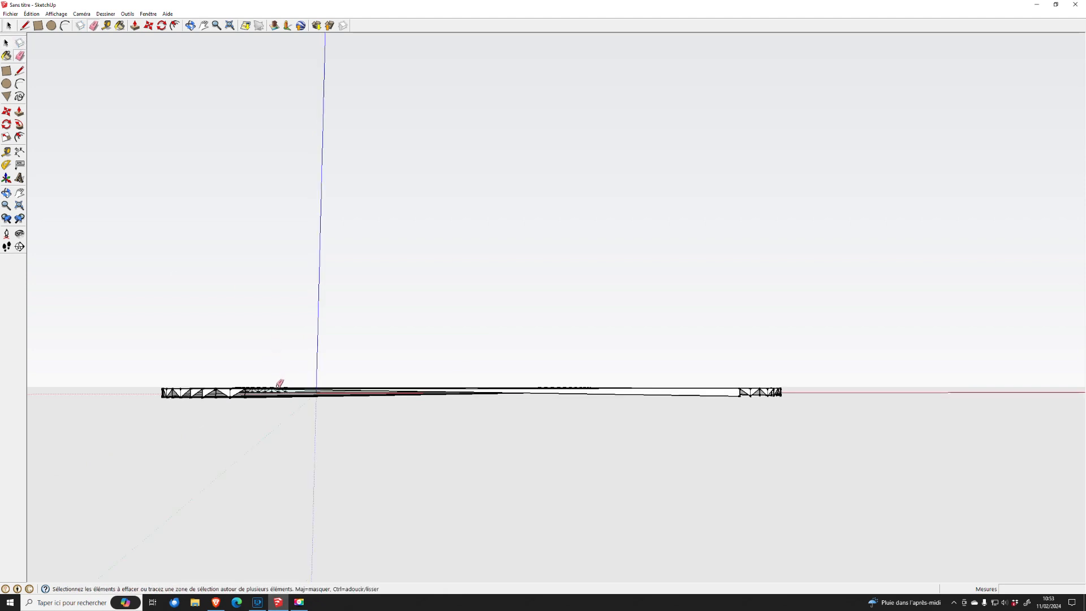
pyautogui.moveTo(279, 410); pyautogui.dragTo(279, 404, button='middle')
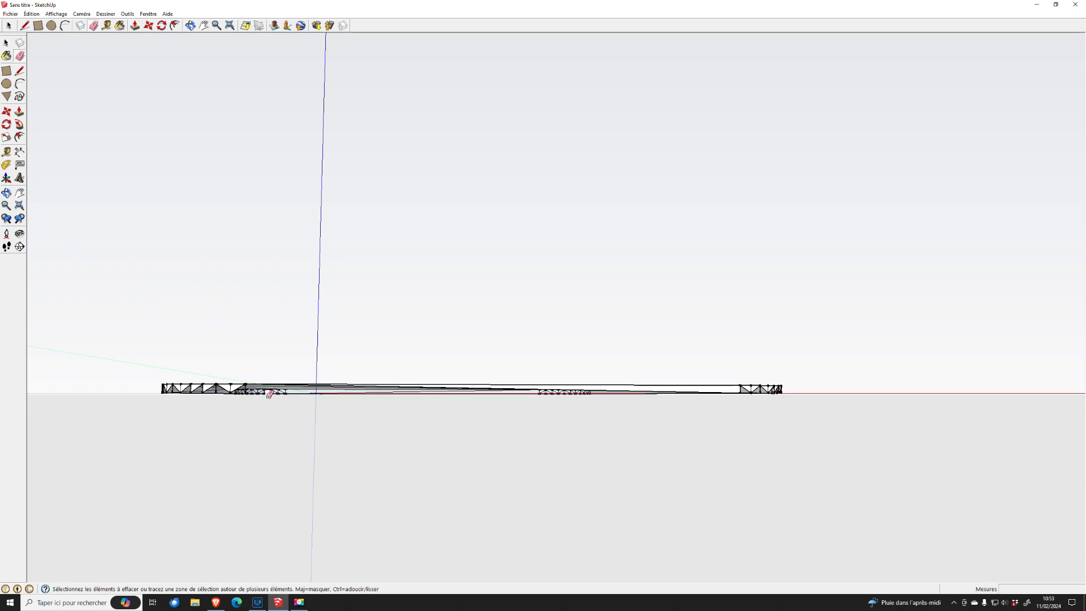
pyautogui.moveTo(166, 388); pyautogui.dragTo(290, 394)
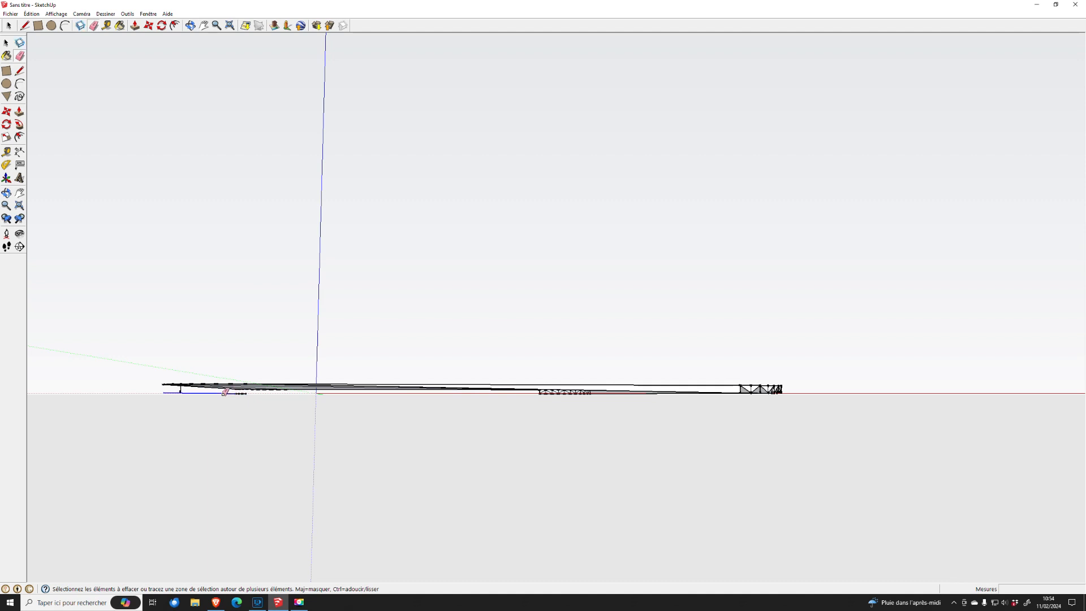
pyautogui.click(181, 391)
pyautogui.moveTo(236, 395); pyautogui.dragTo(262, 398)
pyautogui.moveTo(542, 391)
pyautogui.mouseDown()
pyautogui.moveTo(597, 391)
pyautogui.moveTo(570, 391)
pyautogui.mouseUp()
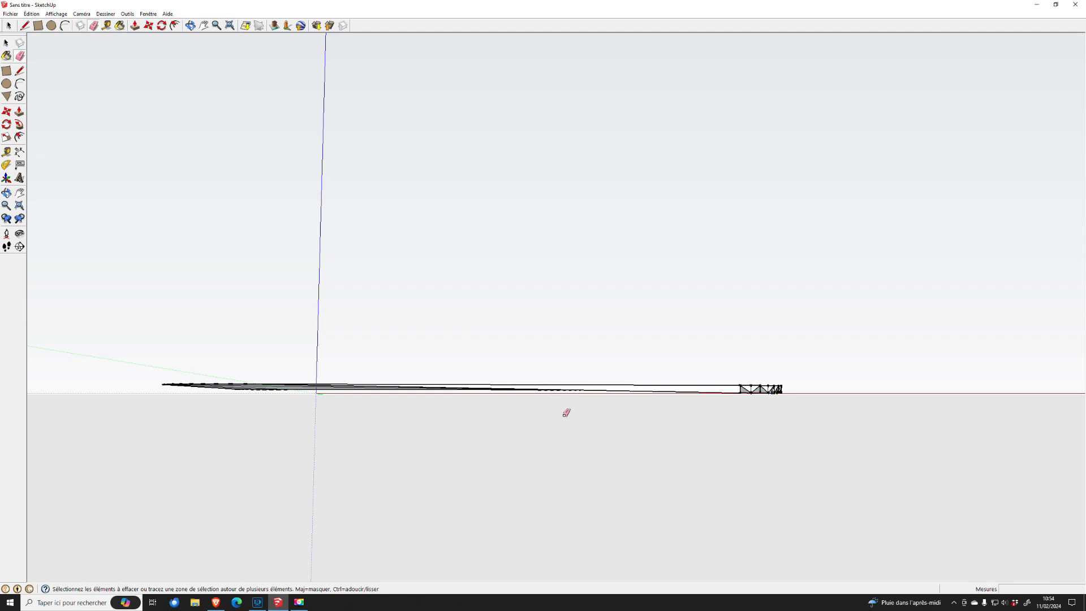
pyautogui.moveTo(736, 389); pyautogui.dragTo(792, 391)
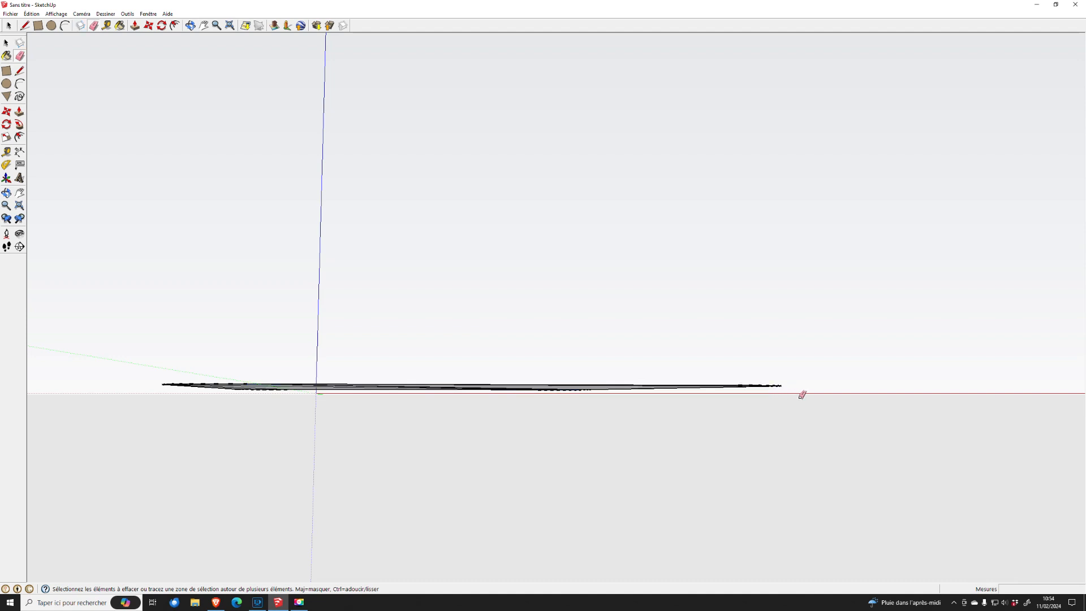
# - Erase the triangulation lines in the far rounded corners and across the face, undoing the stroke that breaks the outline
pyautogui.moveTo(659, 407); pyautogui.dragTo(478, 199, button='middle')
pyautogui.scroll(6, 381, 131)
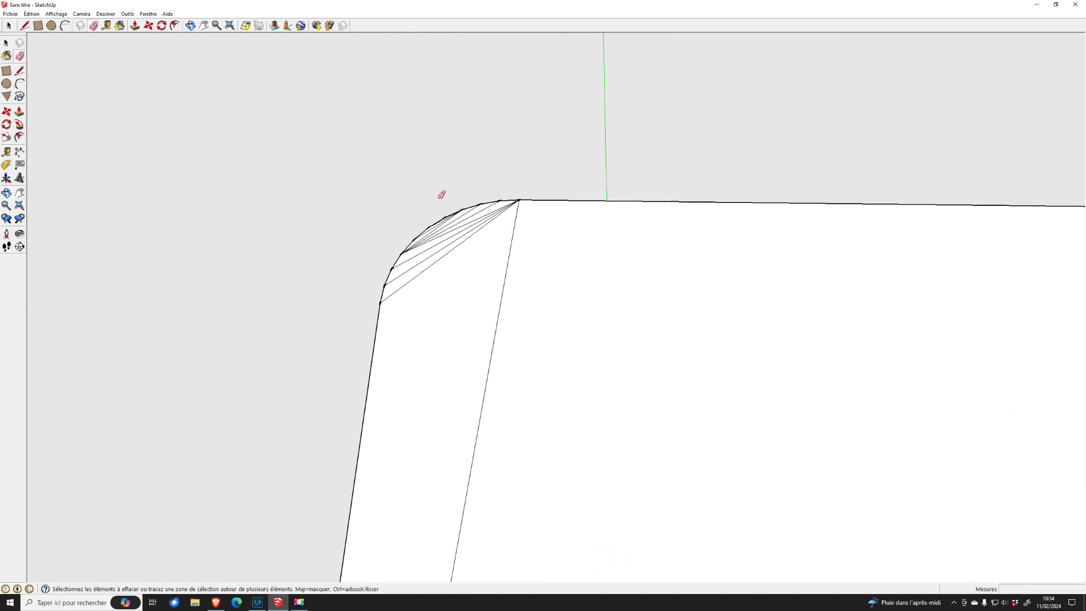
pyautogui.scroll(1, 447, 202)
pyautogui.moveTo(456, 223)
pyautogui.mouseDown()
pyautogui.moveTo(483, 273)
pyautogui.moveTo(556, 272)
pyautogui.mouseUp()
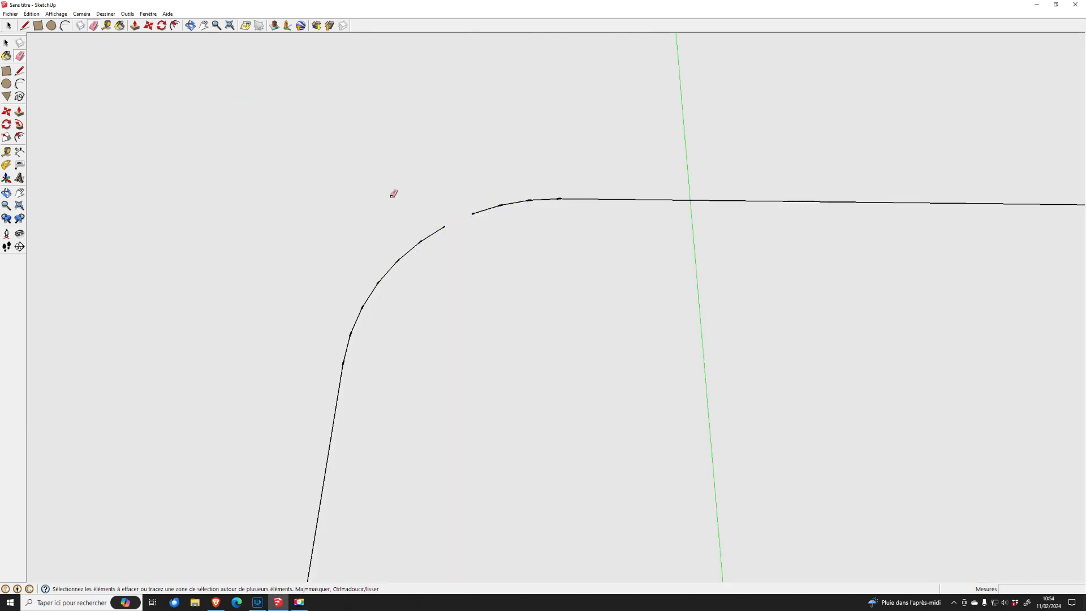
pyautogui.hotkey('ctrl', 'z')
pyautogui.moveTo(450, 230)
pyautogui.mouseDown()
pyautogui.moveTo(502, 269)
pyautogui.moveTo(563, 274)
pyautogui.mouseUp()
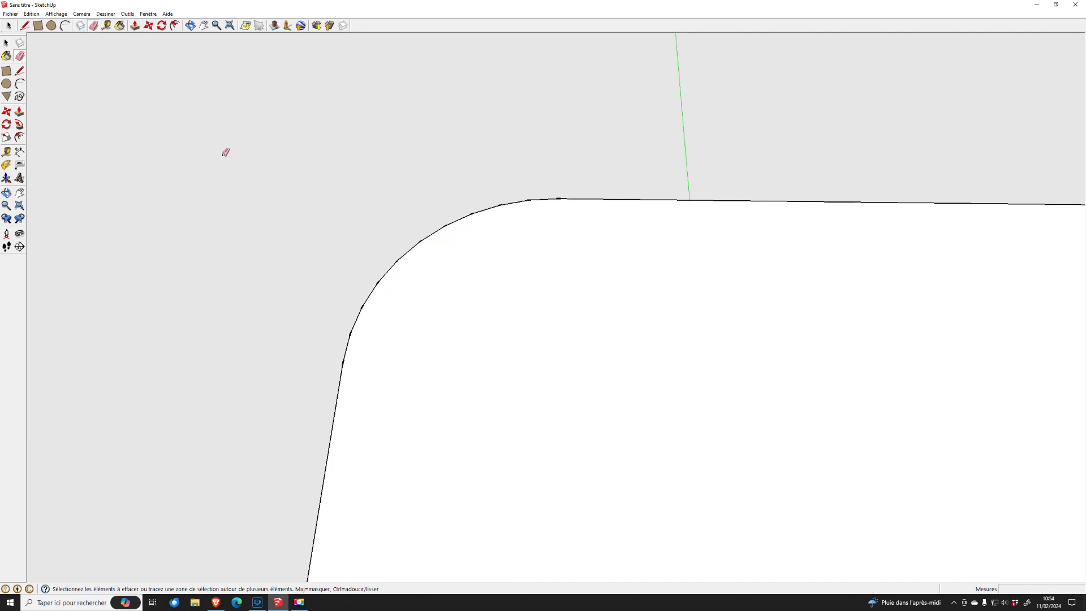
pyautogui.scroll(-3, 435, 196)
pyautogui.scroll(-4, 720, 368)
pyautogui.scroll(3, 548, 284)
pyautogui.moveTo(549, 284)
pyautogui.mouseDown()
pyautogui.moveTo(521, 237)
pyautogui.moveTo(569, 267)
pyautogui.mouseUp()
pyautogui.scroll(-3, 538, 138)
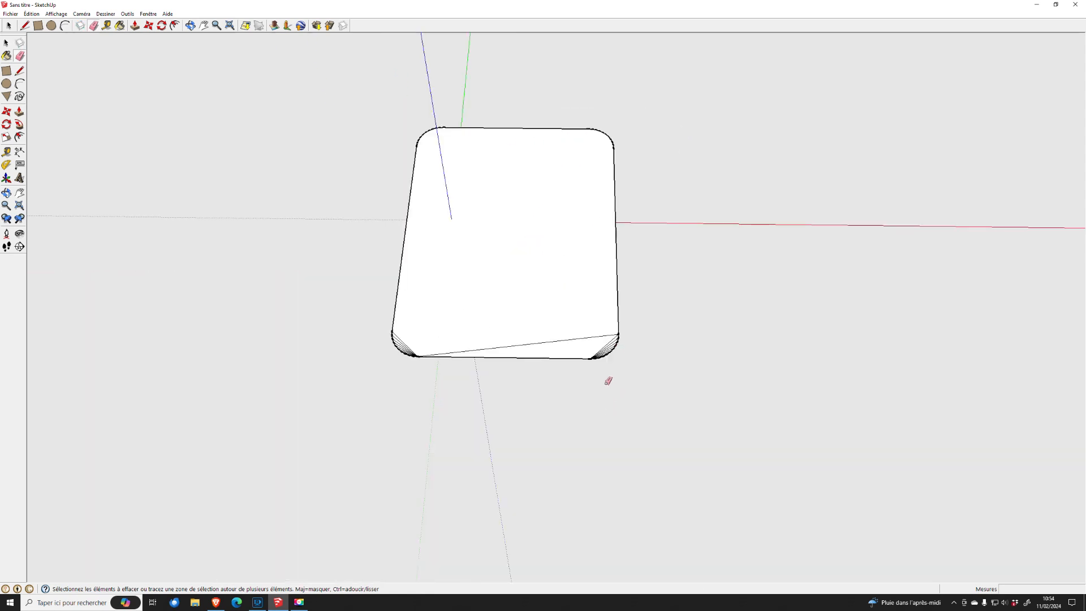
# - Erase the triangulation lines in the two near rounded corners of the face, keeping its outline
pyautogui.scroll(4, 600, 367)
pyautogui.scroll(2, 586, 314)
pyautogui.scroll(2, 583, 333)
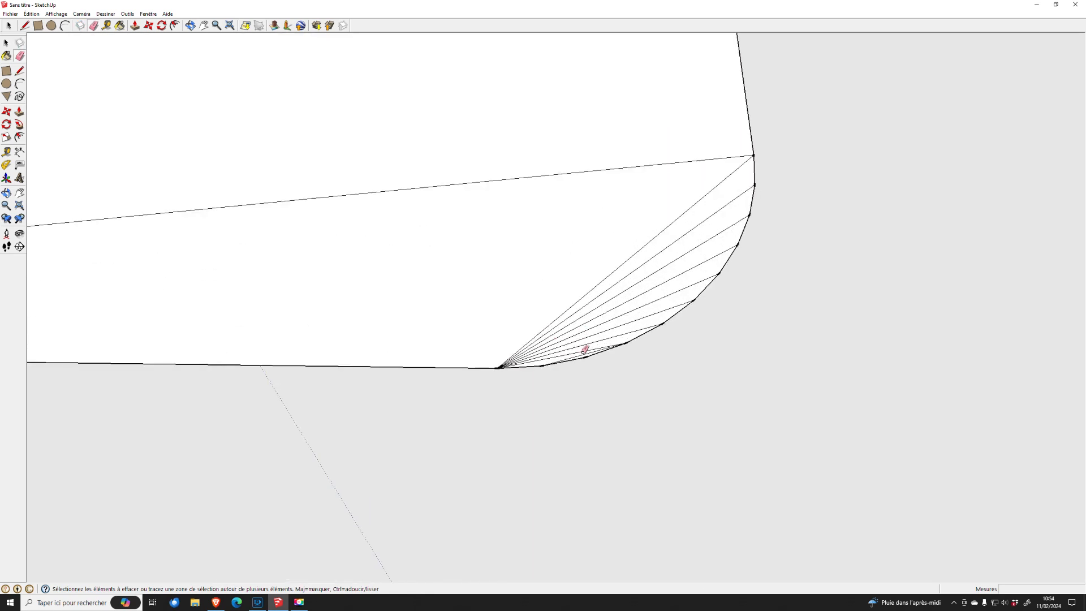
pyautogui.moveTo(586, 352); pyautogui.dragTo(525, 154)
pyautogui.scroll(-3, 868, 357)
pyautogui.scroll(-3, 509, 369)
pyautogui.scroll(4, 444, 352)
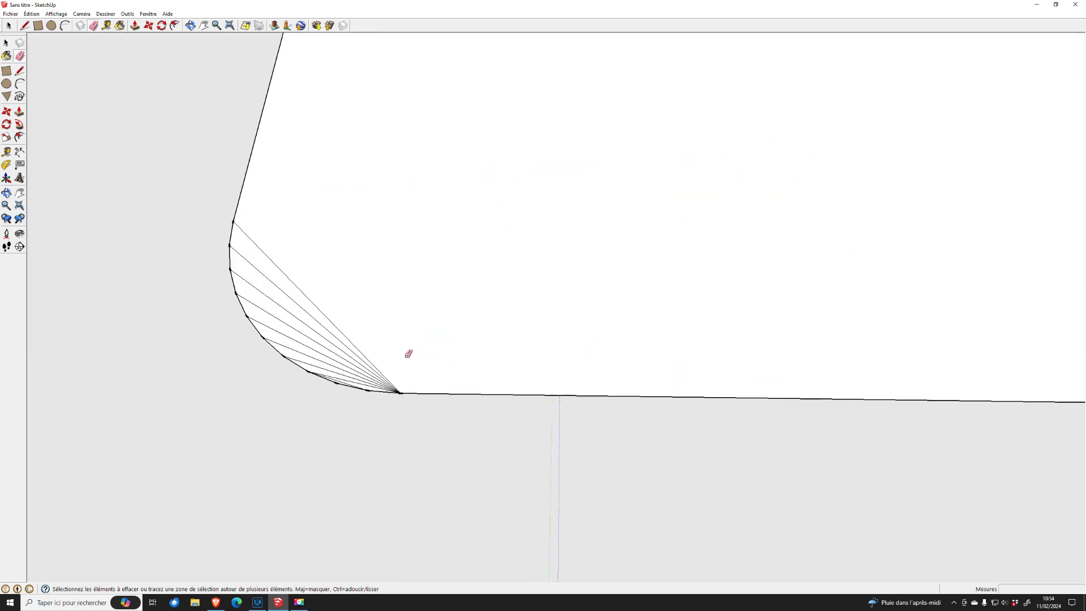
pyautogui.moveTo(339, 379); pyautogui.dragTo(371, 339)
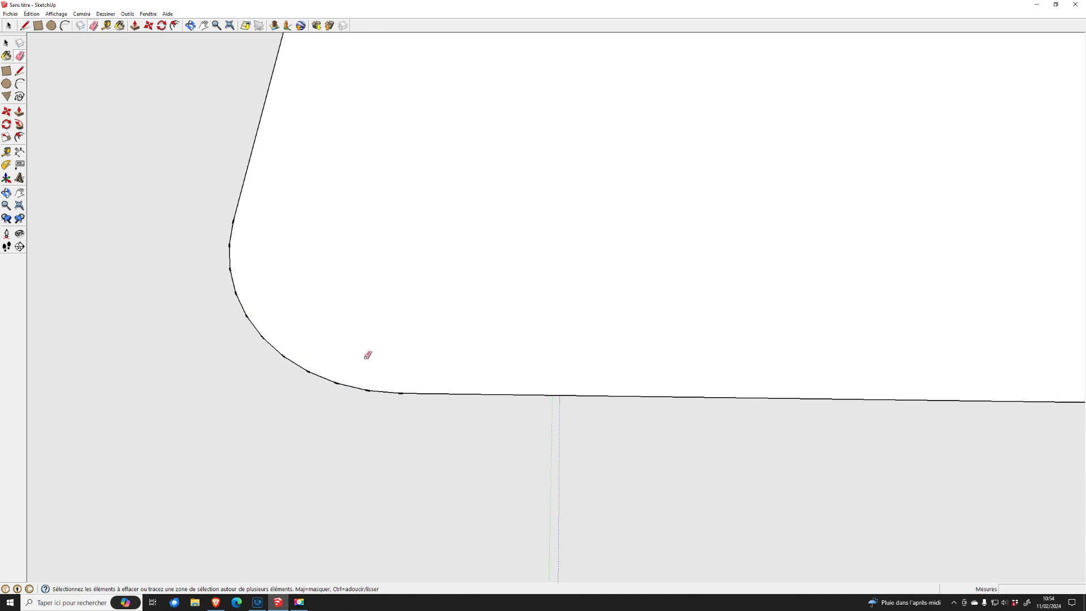
pyautogui.scroll(-3, 389, 360)
pyautogui.scroll(-4, 390, 360)
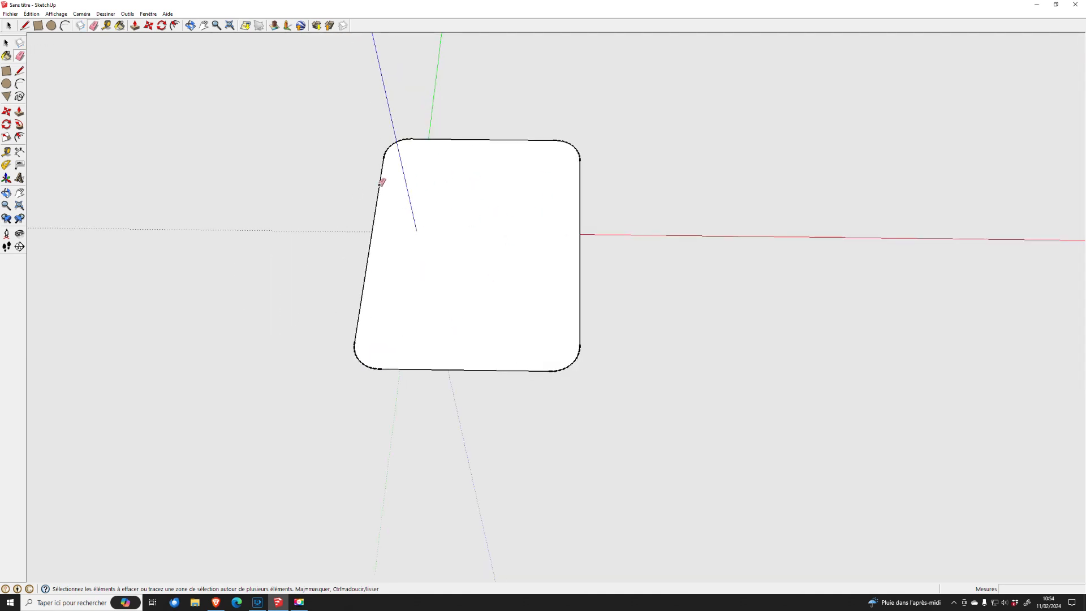
# - Offset the plate's outline inward by about 12 mm
pyautogui.click(20, 137)
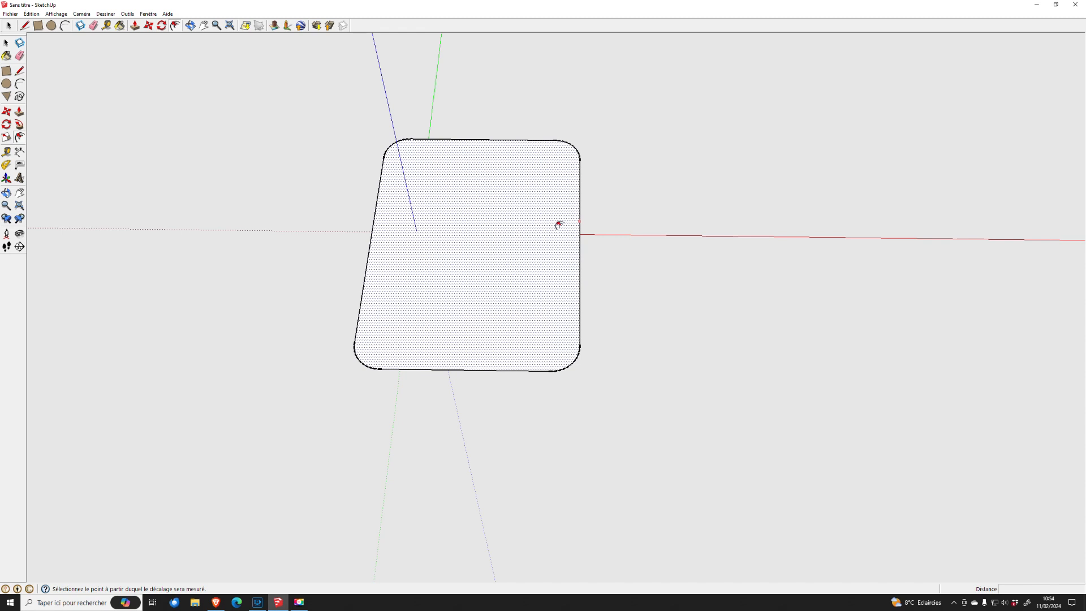
pyautogui.click(578, 227)
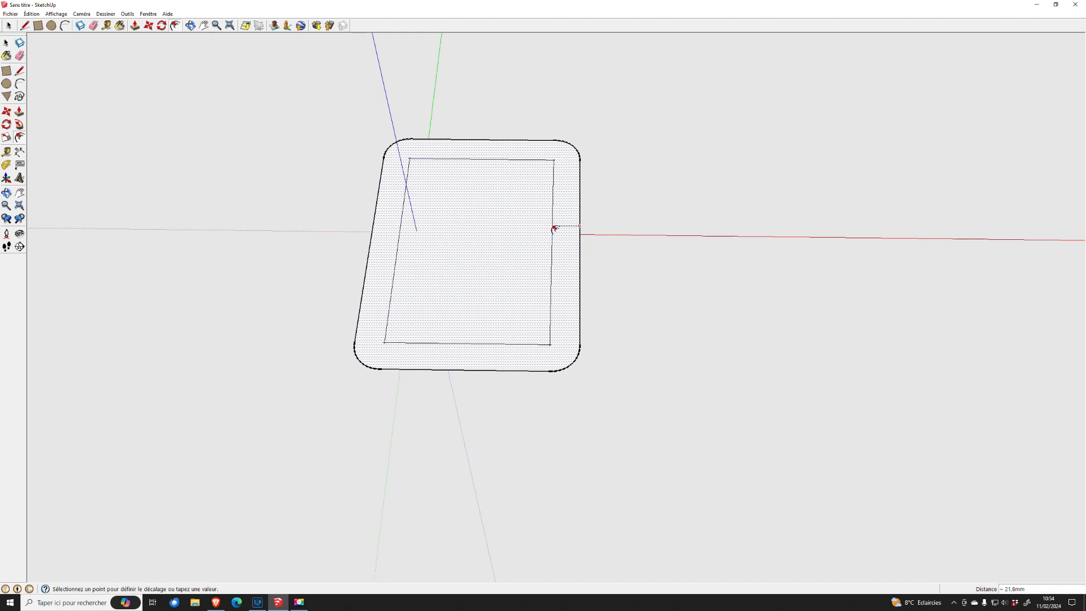
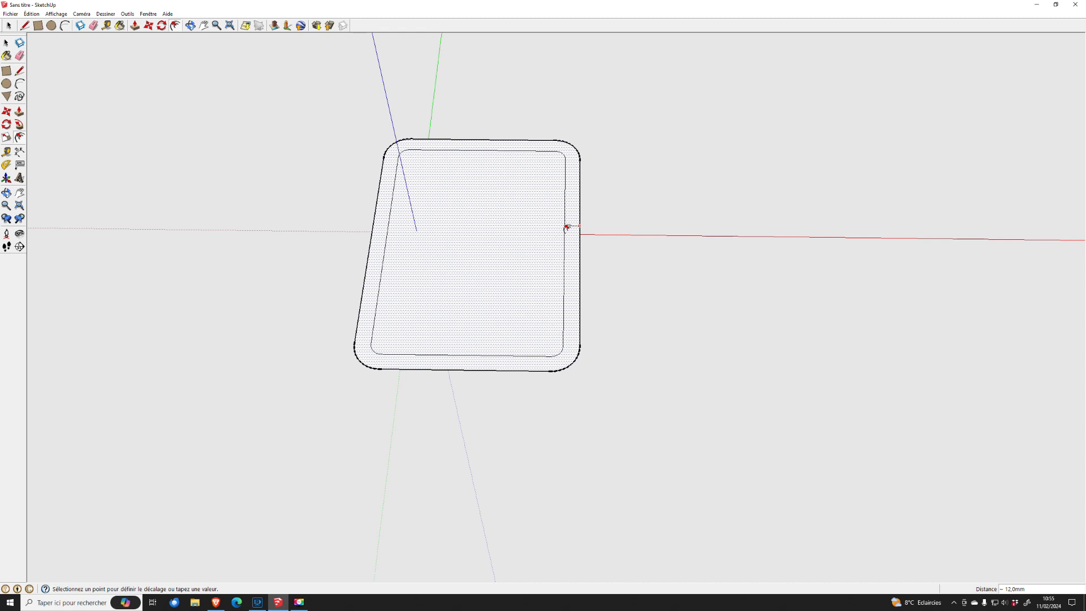
pyautogui.click(566, 227)
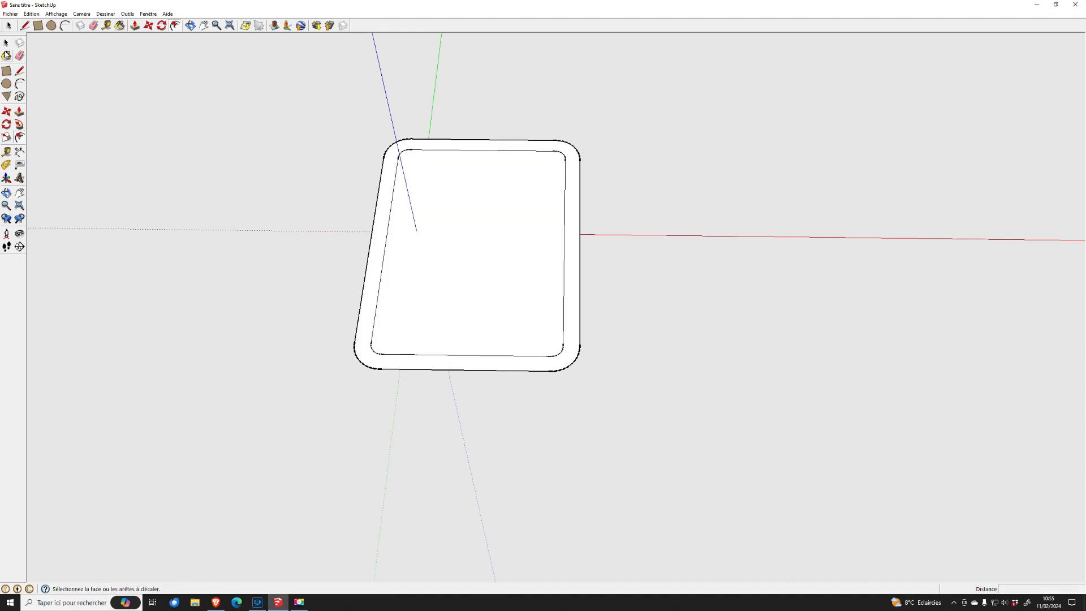
# - Delete the border face outside the offset outline and the plate's original outer edges
pyautogui.click(7, 43)
pyautogui.click(471, 215)
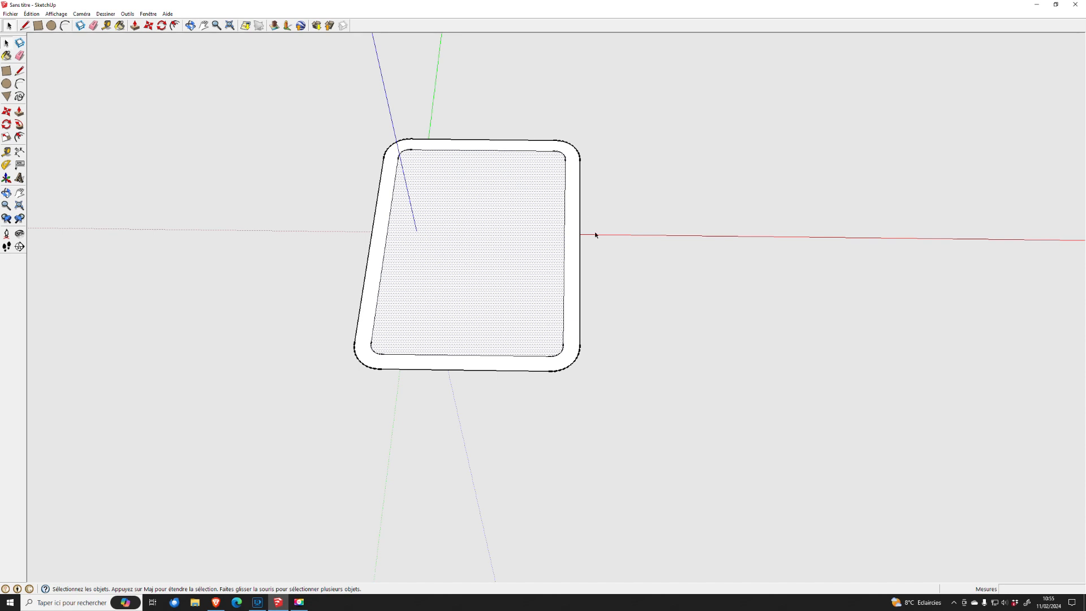
pyautogui.scroll(2, 609, 224)
pyautogui.scroll(-2, 606, 210)
pyautogui.moveTo(606, 208); pyautogui.dragTo(620, 359, button='middle')
pyautogui.moveTo(626, 289); pyautogui.dragTo(630, 362, button='middle')
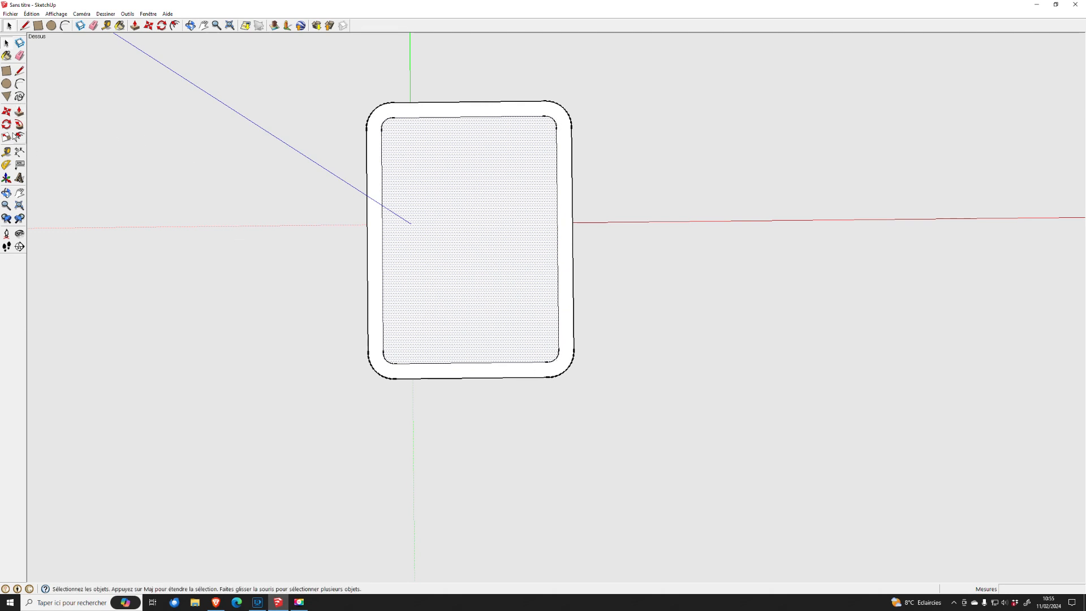
pyautogui.click(565, 159)
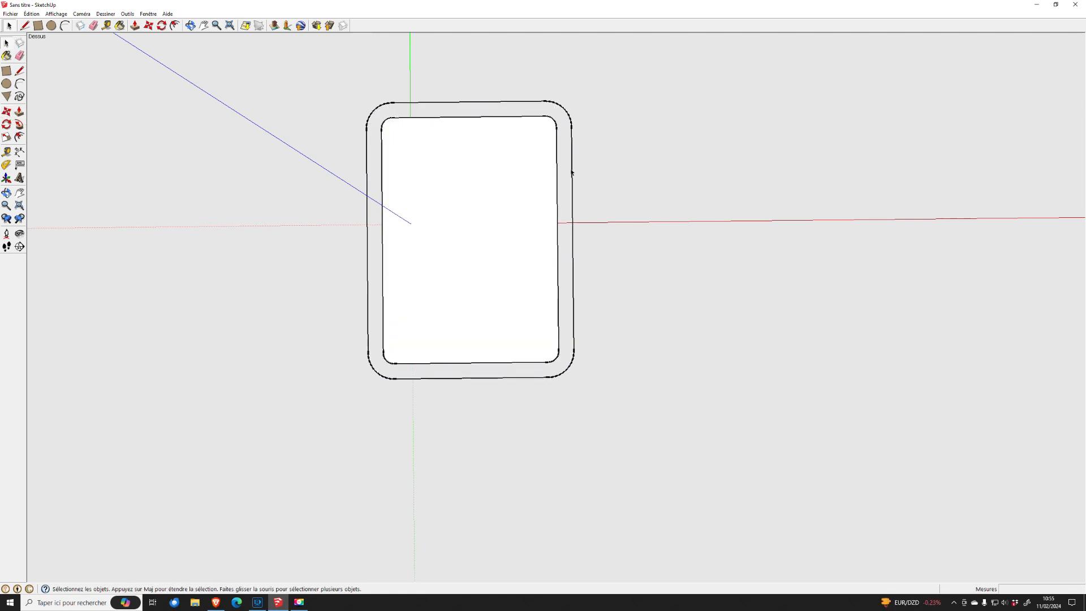
pyautogui.click(572, 171)
pyautogui.press('Delete')
# - Extrude the remaining rounded face into a solid about 15.6 mm thick with Push/Pull
pyautogui.moveTo(591, 153); pyautogui.dragTo(645, 147, button='middle')
pyautogui.click(19, 112)
pyautogui.moveTo(681, 359); pyautogui.dragTo(599, 354, button='middle')
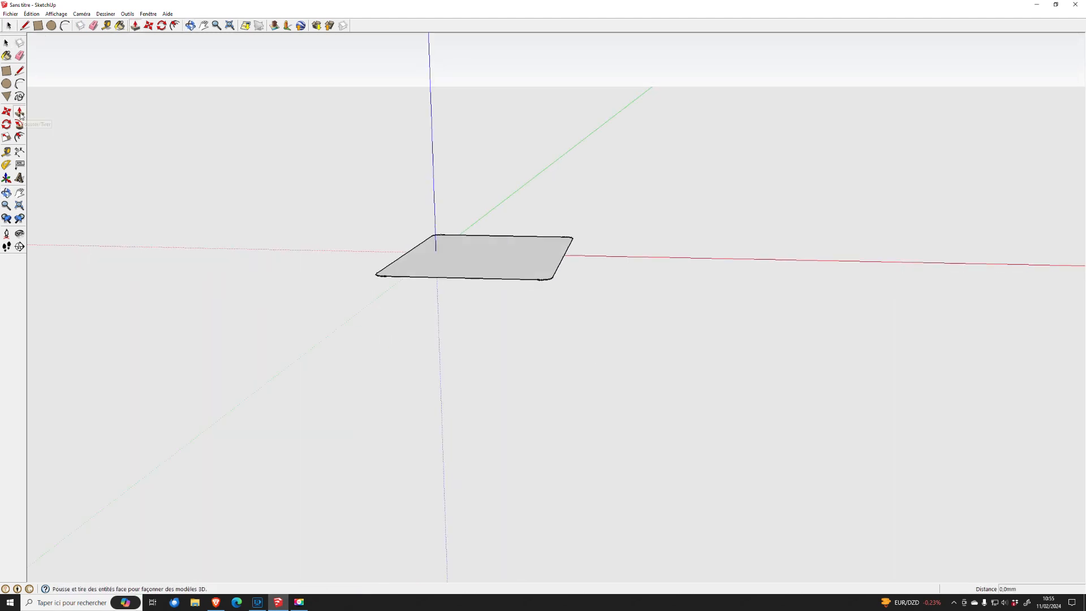
pyautogui.moveTo(652, 294); pyautogui.dragTo(468, 274, button='middle')
pyautogui.click(468, 274)
pyautogui.click(659, 275)
pyautogui.moveTo(662, 274); pyautogui.dragTo(643, 364, button='middle')
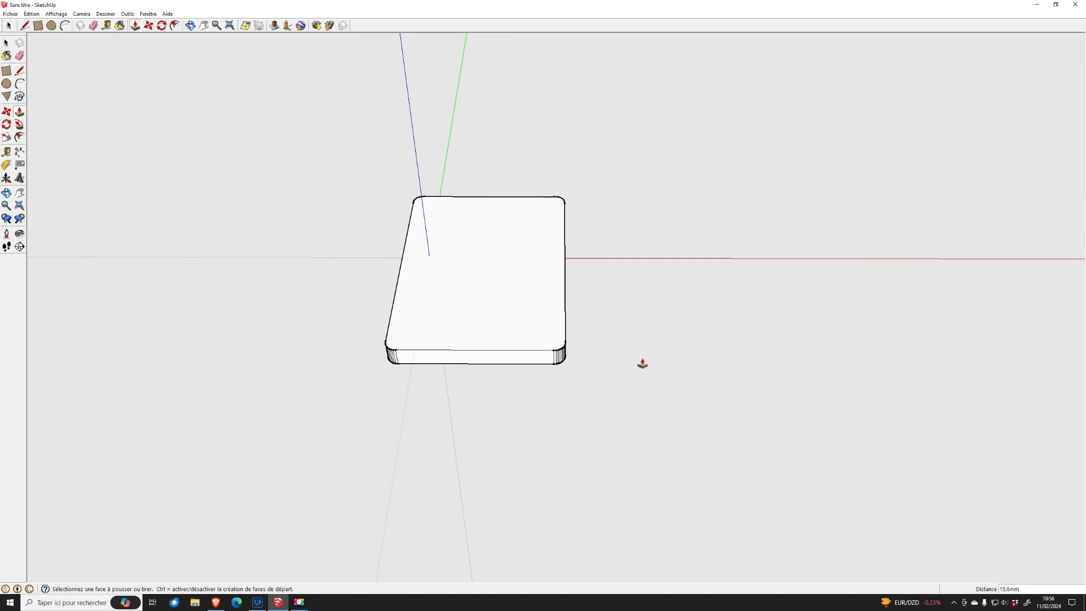
# - Select the whole solid, export it as STL over FondBlanc3DZ in the Lampe folder, and switch back to Tinkercad
pyautogui.click(7, 42)
pyautogui.tripleClick(474, 252)
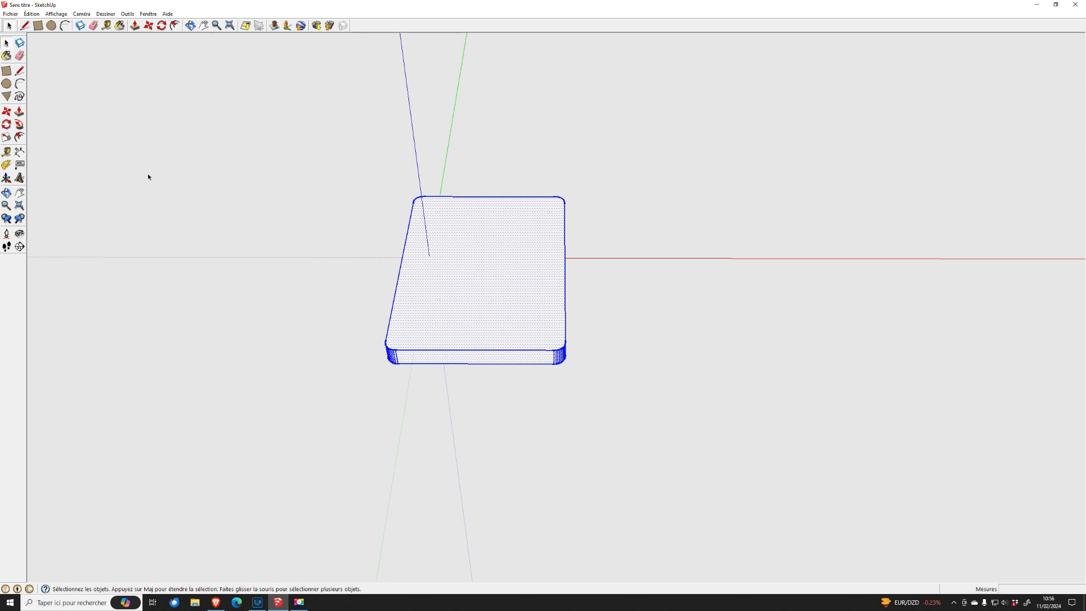
pyautogui.click(10, 14)
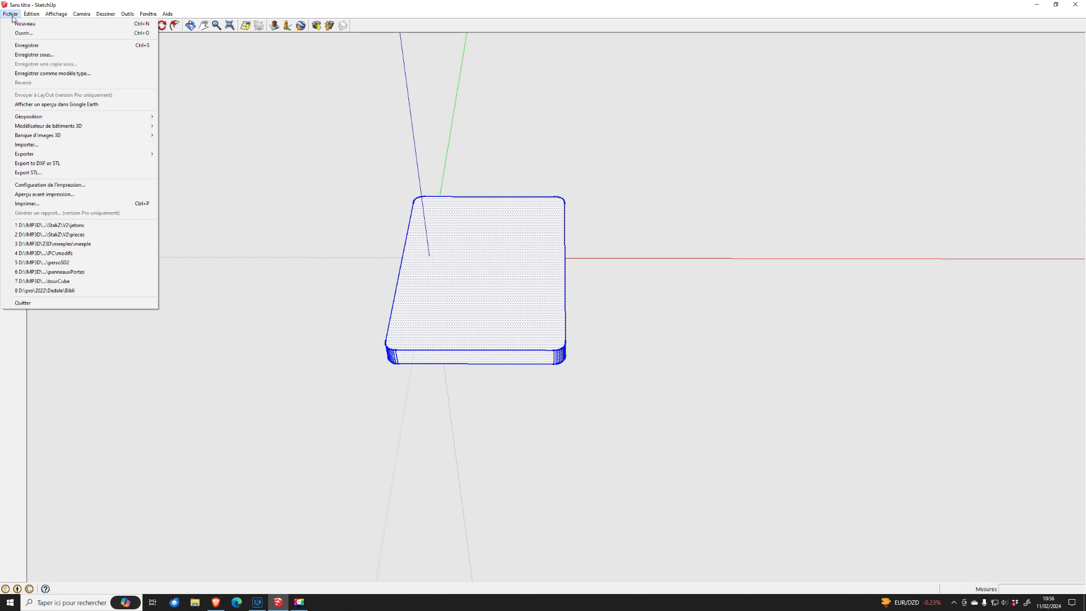
pyautogui.click(29, 173)
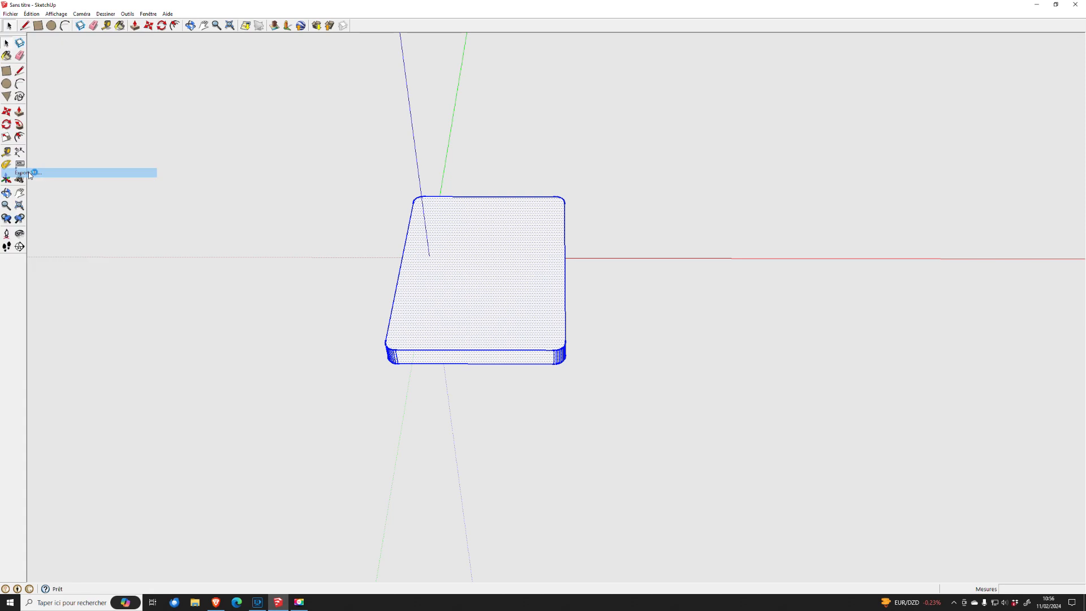
pyautogui.click(239, 167)
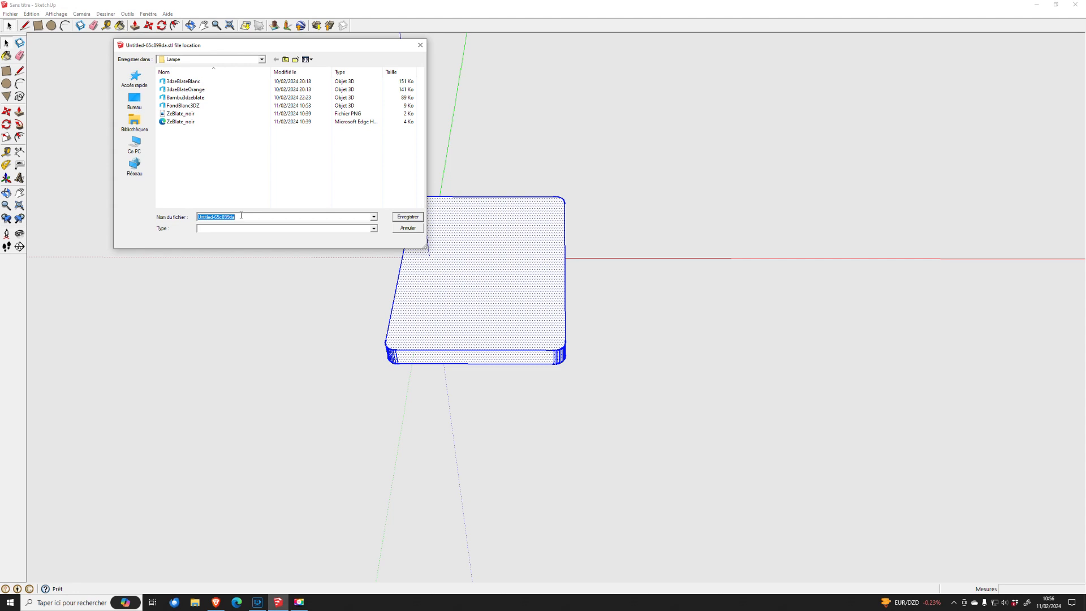
pyautogui.click(184, 106)
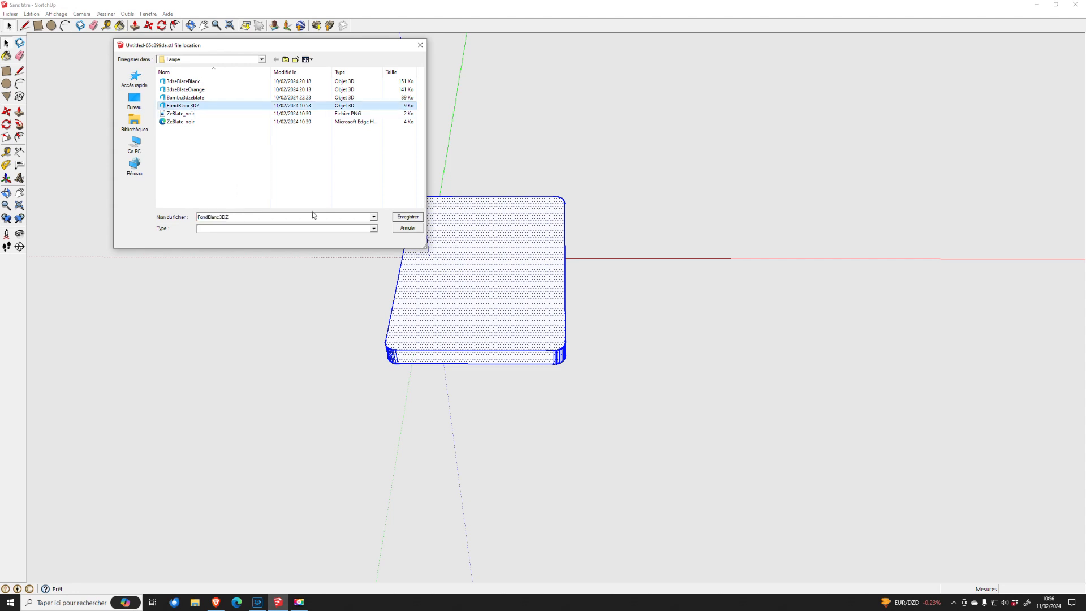
pyautogui.click(411, 218)
pyautogui.click(566, 304)
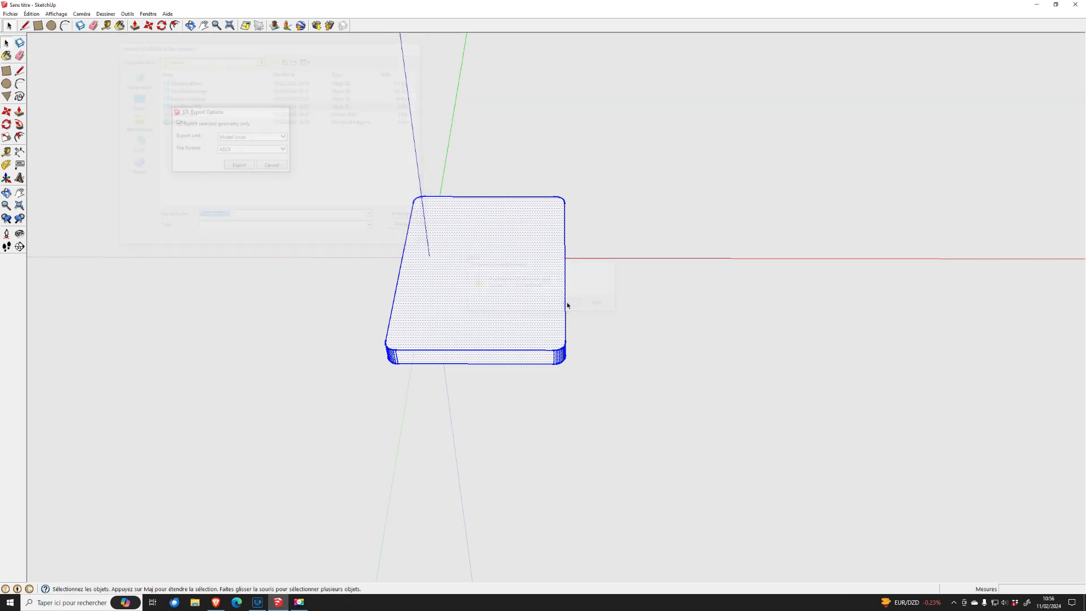
pyautogui.click(215, 602)
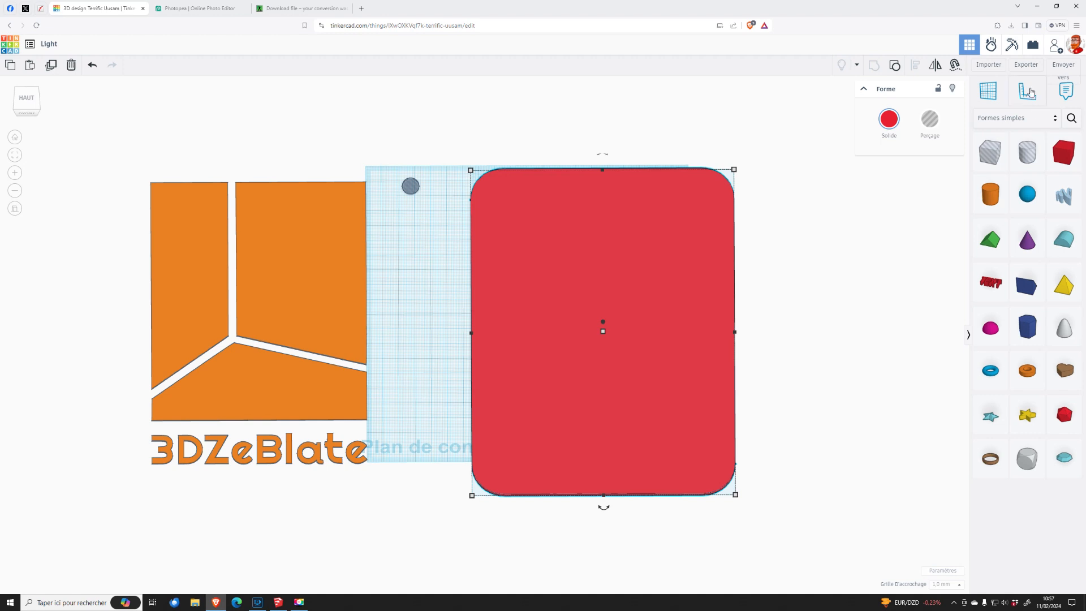
# - Import FondBlanc3DZ.stl from the Lampe folder in millimetres at 100% scale
pyautogui.click(989, 64)
pyautogui.click(558, 313)
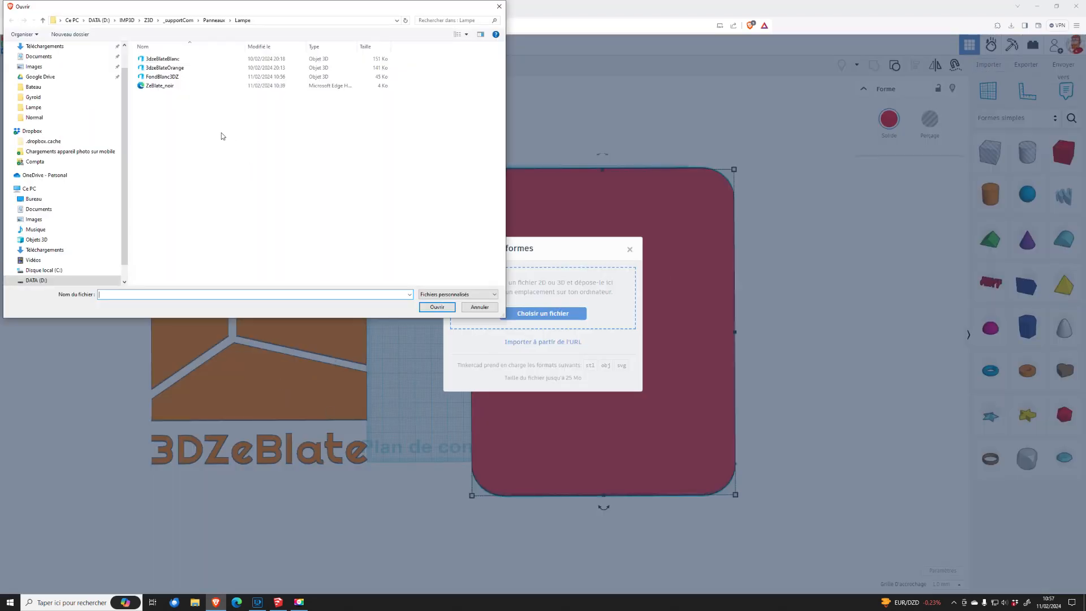
pyautogui.click(163, 78)
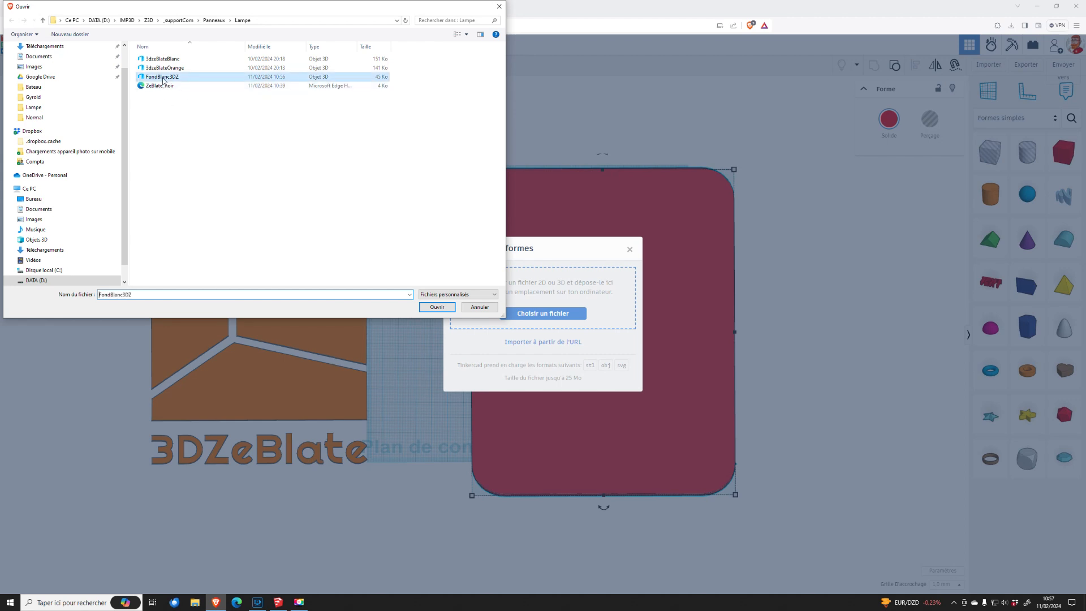
pyautogui.click(441, 307)
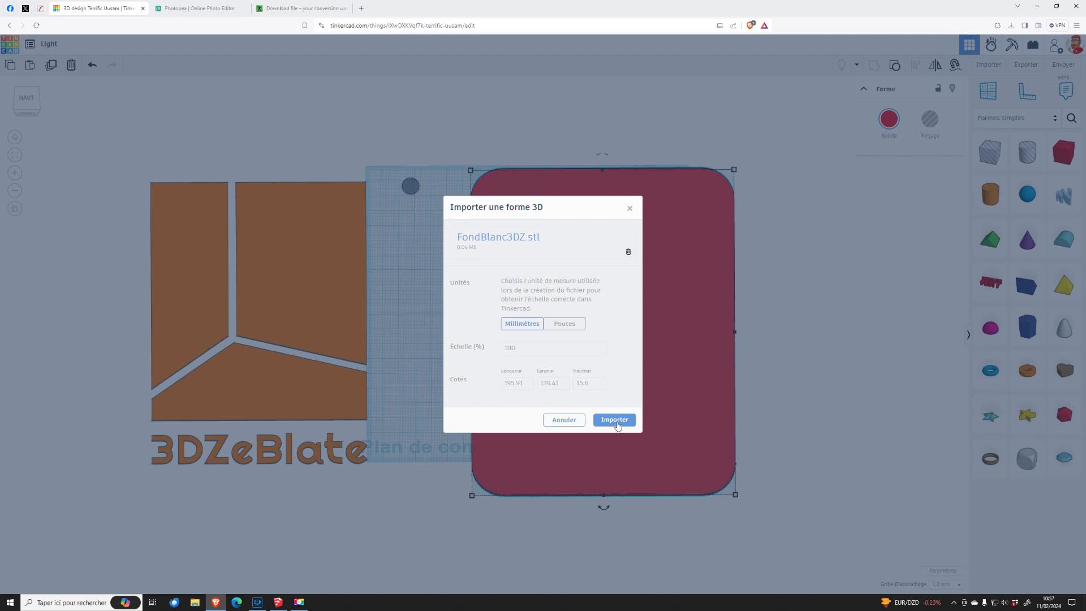
pyautogui.click(616, 421)
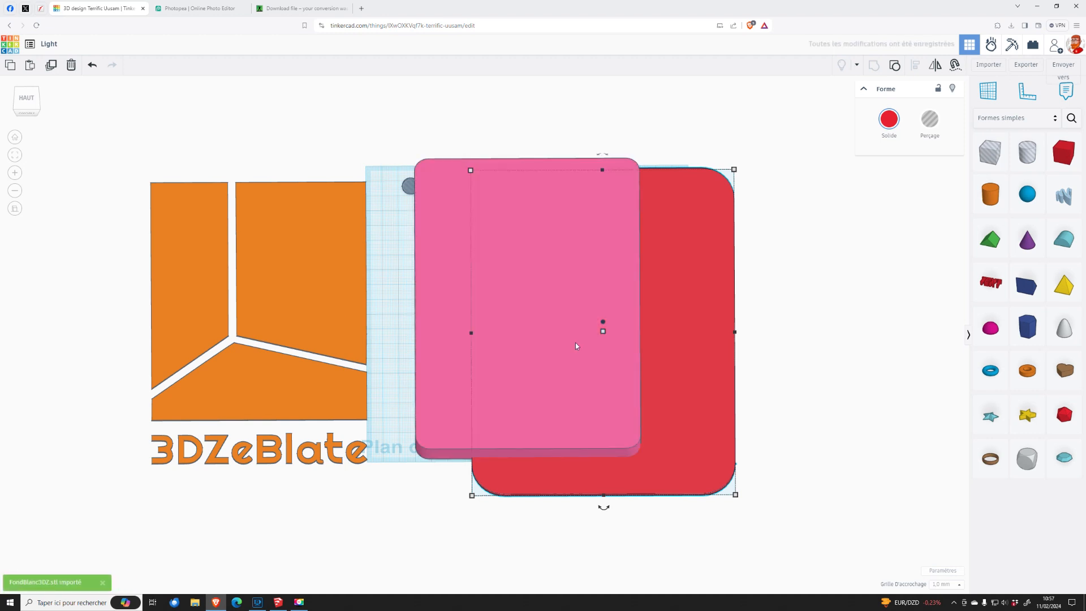
# - Colour the large red rounded plate white
pyautogui.click(889, 119)
pyautogui.click(966, 191)
pyautogui.click(760, 290)
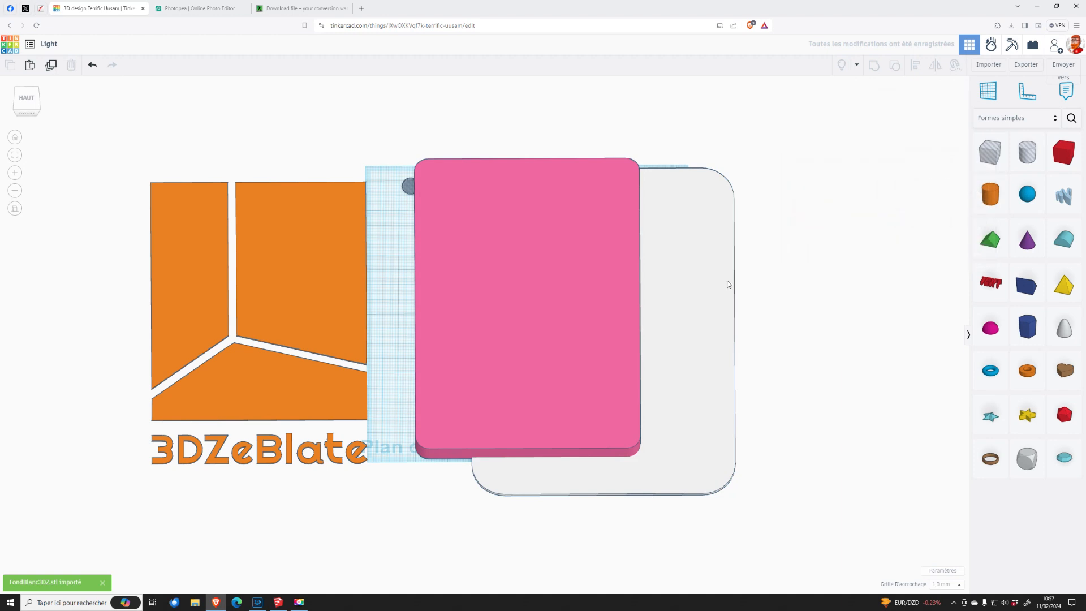
# - Colour the imported pink rounded solid white
pyautogui.click(603, 249)
pyautogui.click(891, 122)
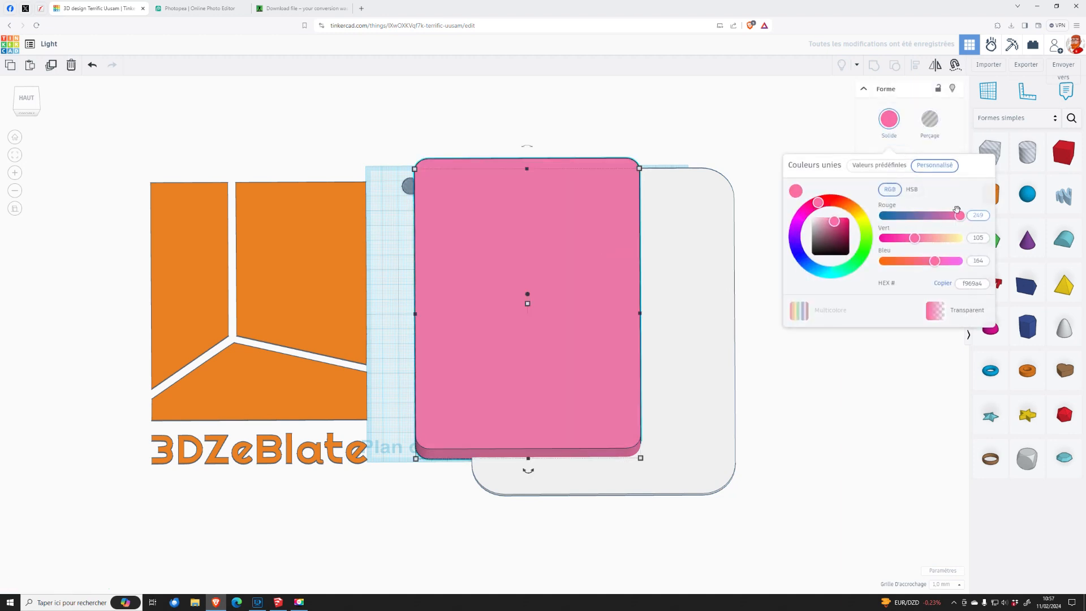
pyautogui.click(879, 165)
pyautogui.click(966, 191)
# - Colour the larger rounded plate black
pyautogui.click(683, 295)
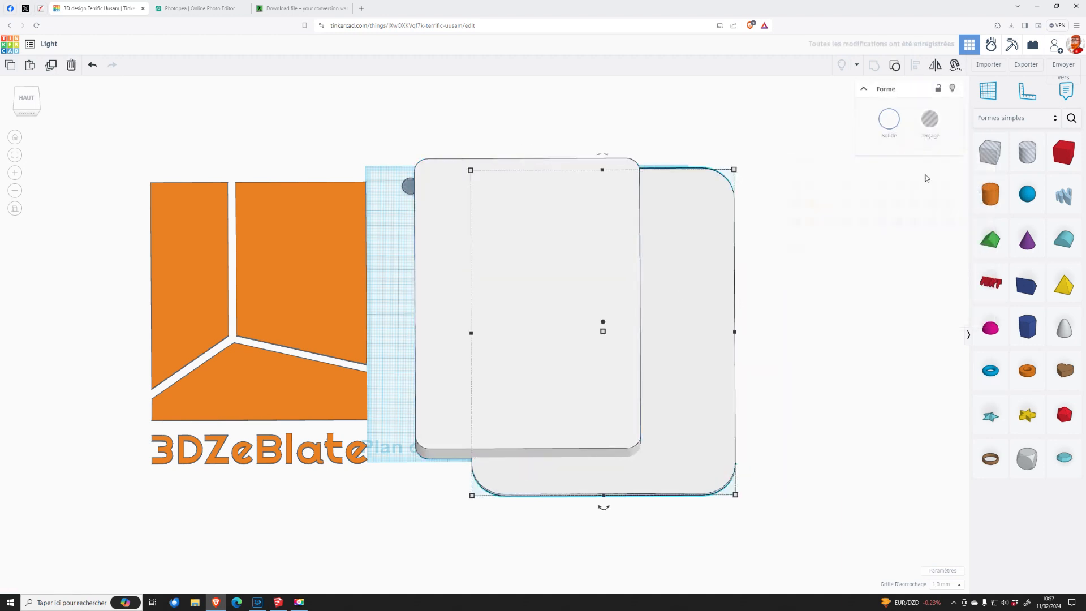
pyautogui.click(889, 119)
pyautogui.click(983, 227)
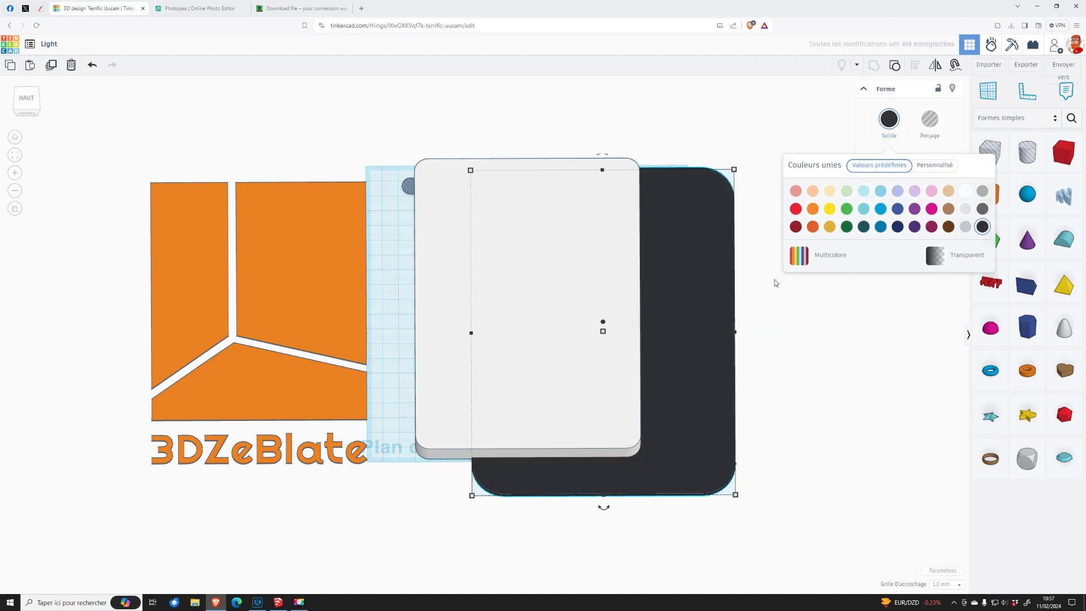
pyautogui.click(775, 280)
# - Move the white solid over the black plate and align both on their centres in length and width
pyautogui.click(563, 297)
pyautogui.moveTo(563, 294); pyautogui.dragTo(634, 310)
pyautogui.moveTo(786, 346); pyautogui.dragTo(583, 288)
pyautogui.click(915, 66)
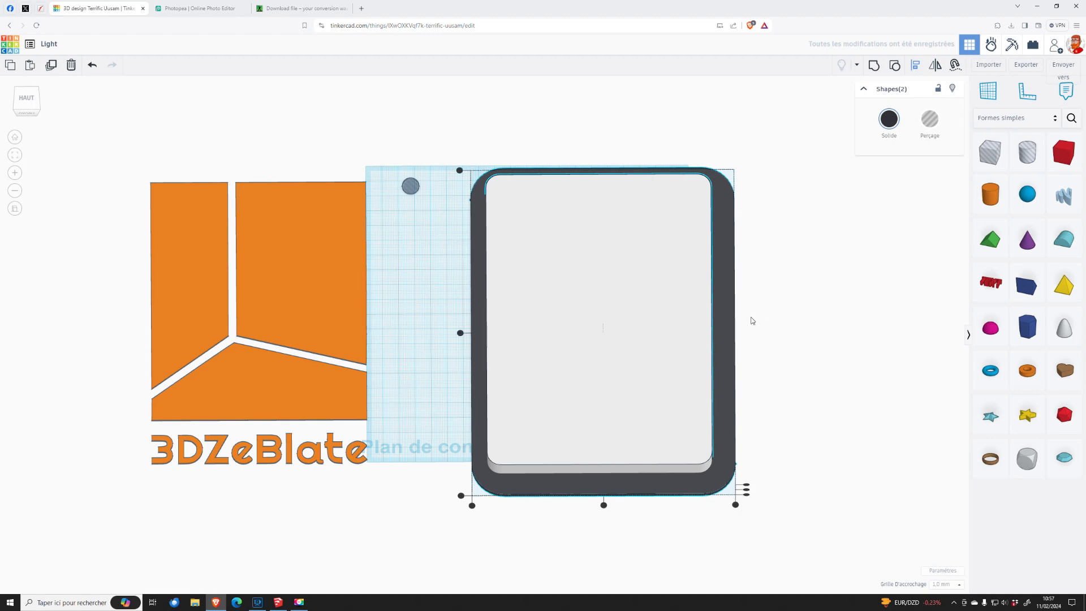
pyautogui.click(604, 506)
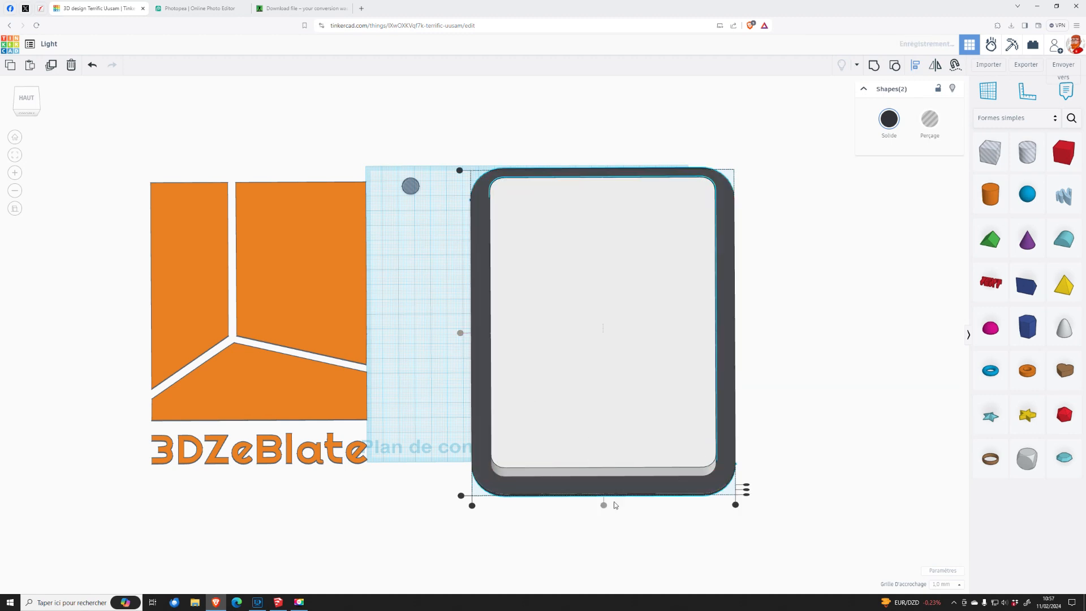
pyautogui.click(783, 383)
# - Set the white solid's height to 1.6 mm
pyautogui.moveTo(783, 383); pyautogui.dragTo(791, 306, button='right')
pyautogui.click(604, 346)
pyautogui.click(646, 371)
pyautogui.write('1')
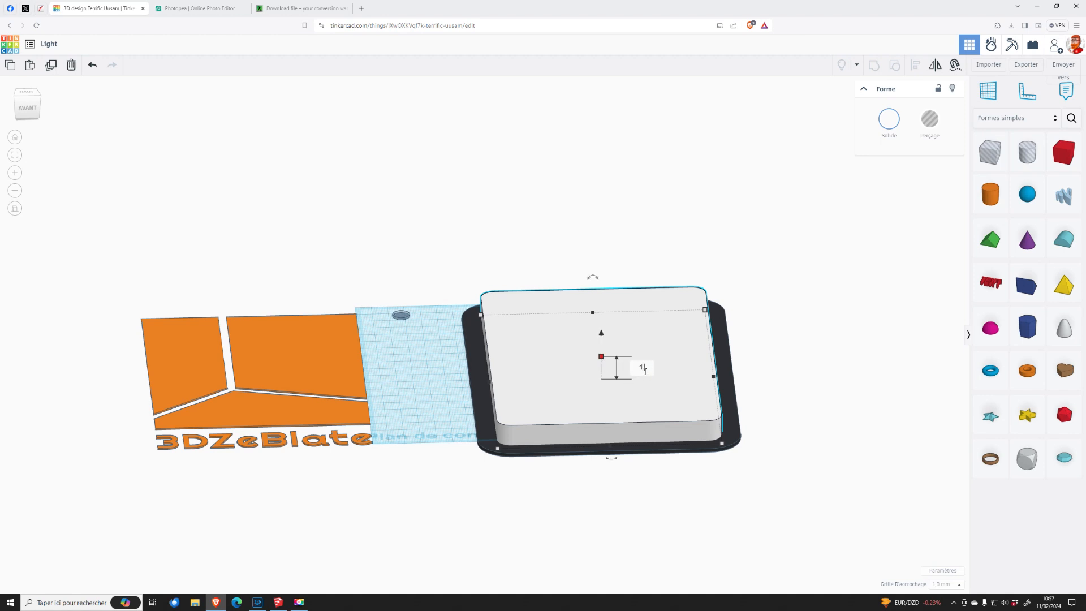
pyautogui.write('.6')
pyautogui.press('Return')
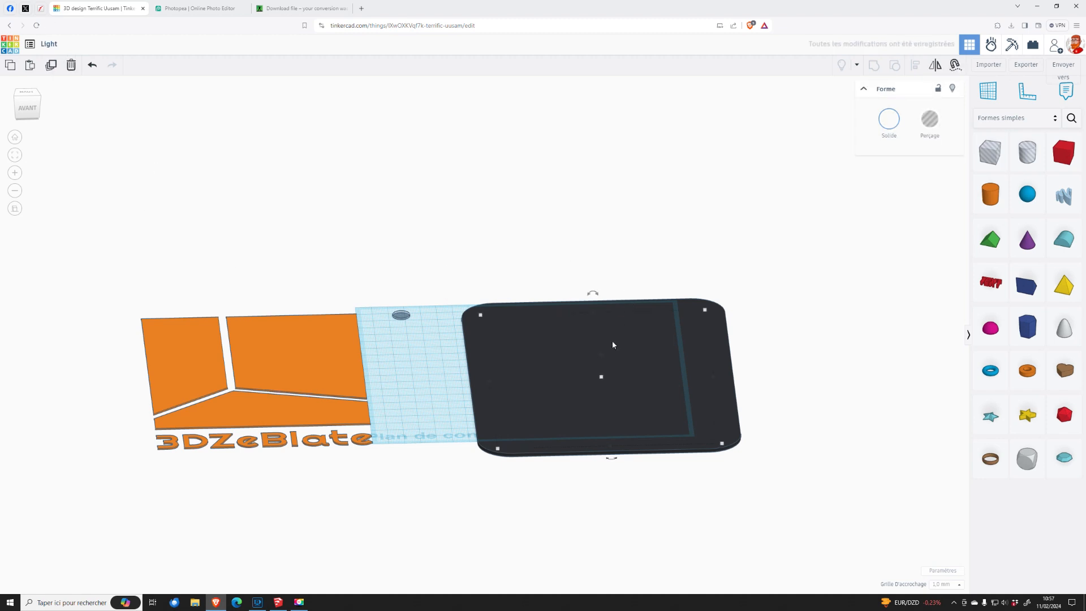
# - Turn a copy of the white panel, 27 mm high, into a hole and group it with the black plate to cut the frame opening
pyautogui.moveTo(602, 377); pyautogui.dragTo(601, 339)
pyautogui.click(931, 125)
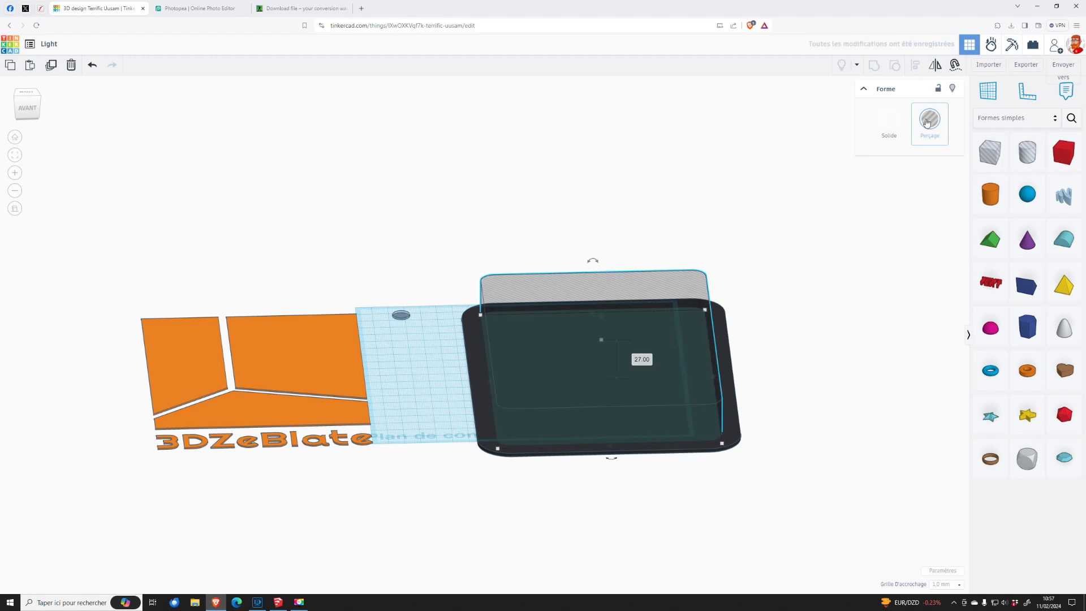
pyautogui.keyDown('shift'); pyautogui.click(739, 364); pyautogui.keyUp('shift')
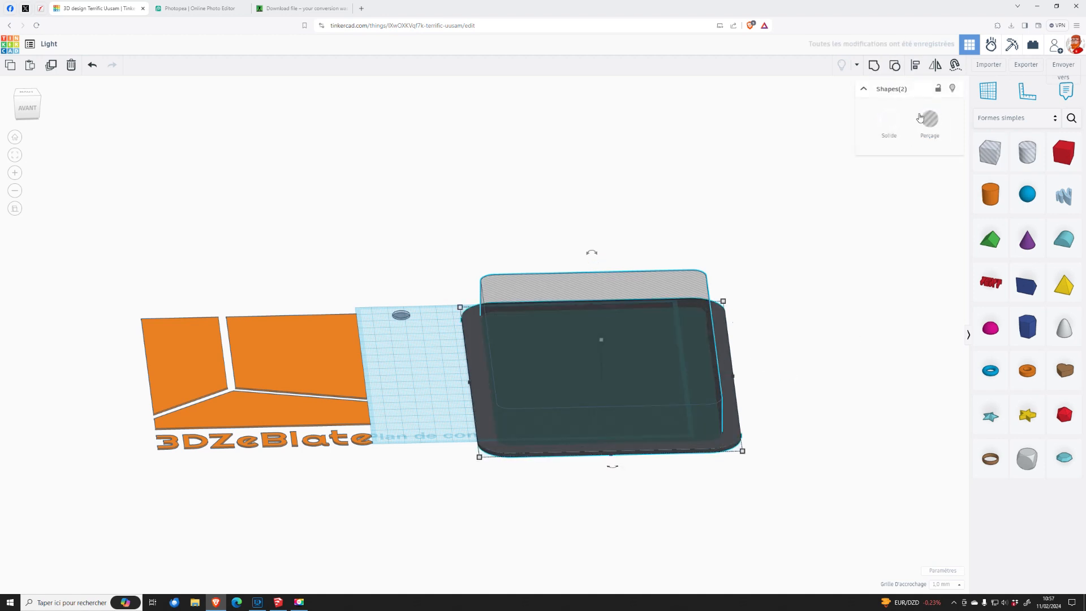
pyautogui.click(874, 65)
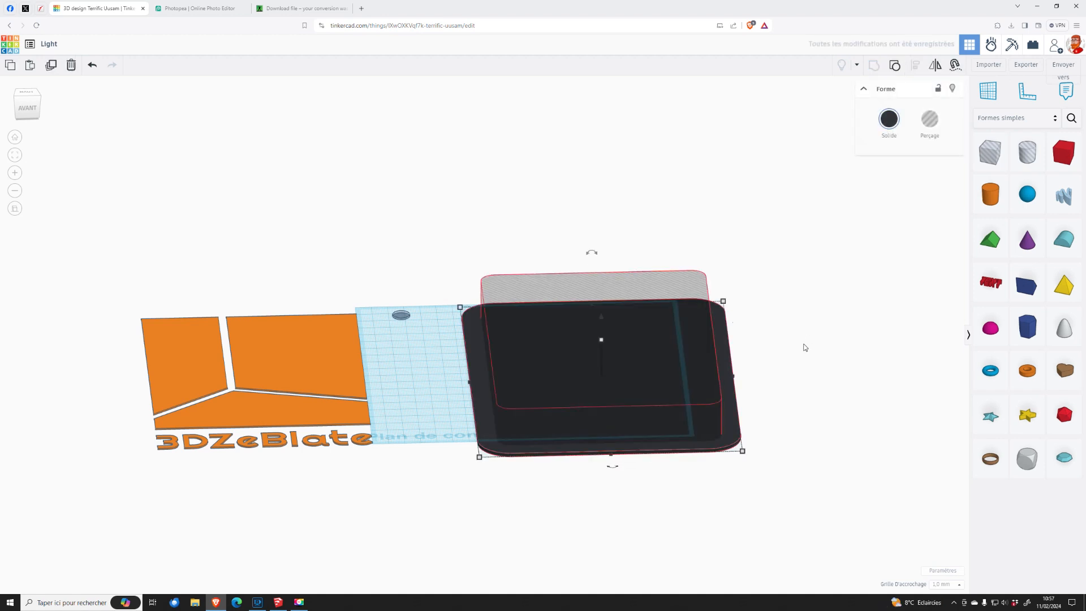
# - Examine the black frame's inner edges and rounded corners around the white panel
pyautogui.scroll(6, 792, 339)
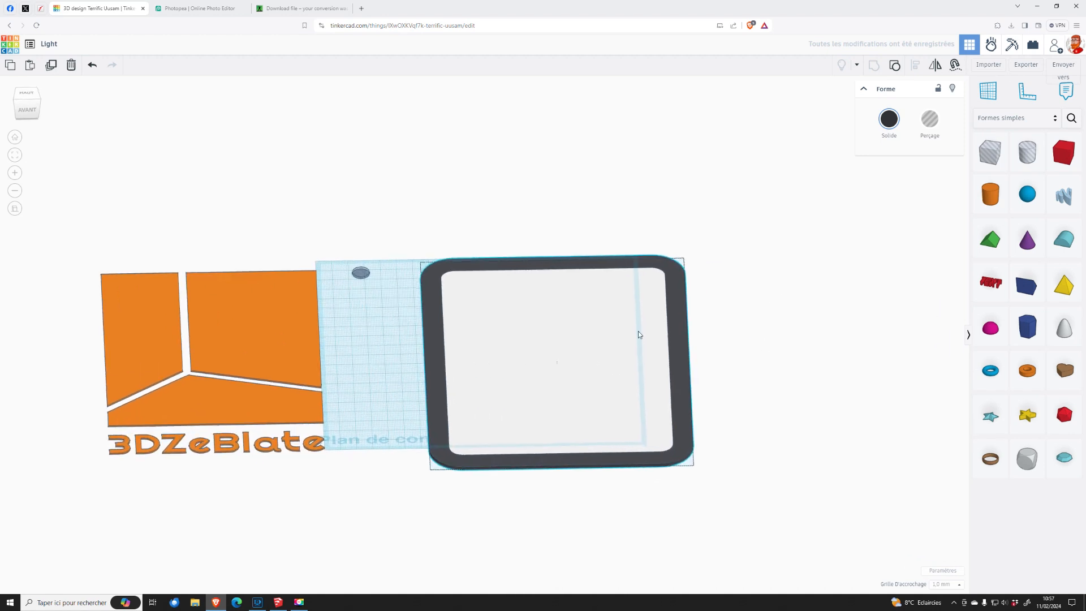
pyautogui.moveTo(634, 350); pyautogui.dragTo(589, 310, button='right')
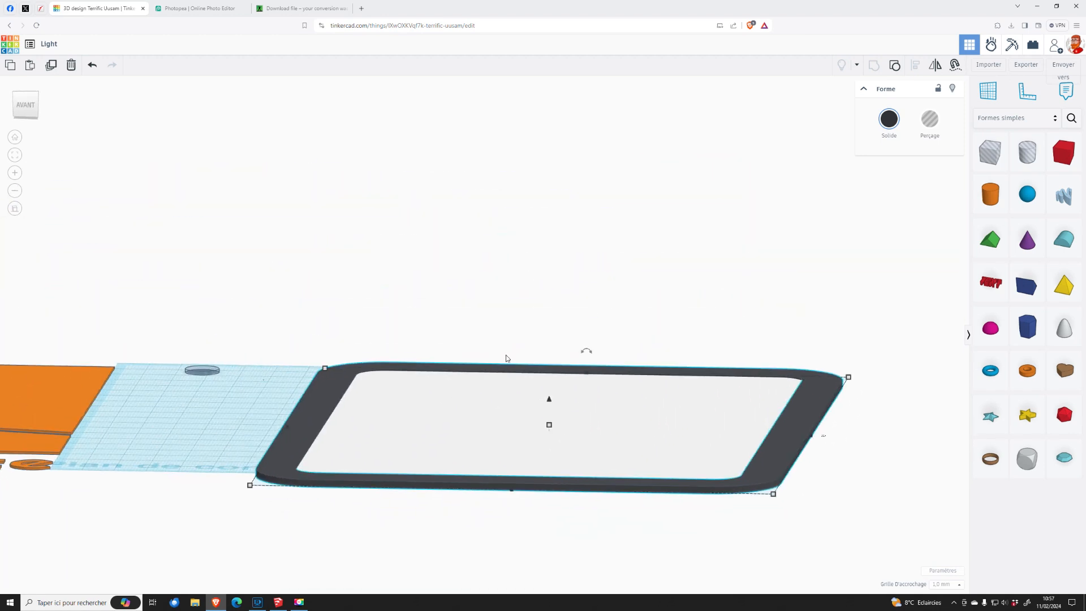
pyautogui.scroll(3, 376, 404)
pyautogui.scroll(-3, 626, 311)
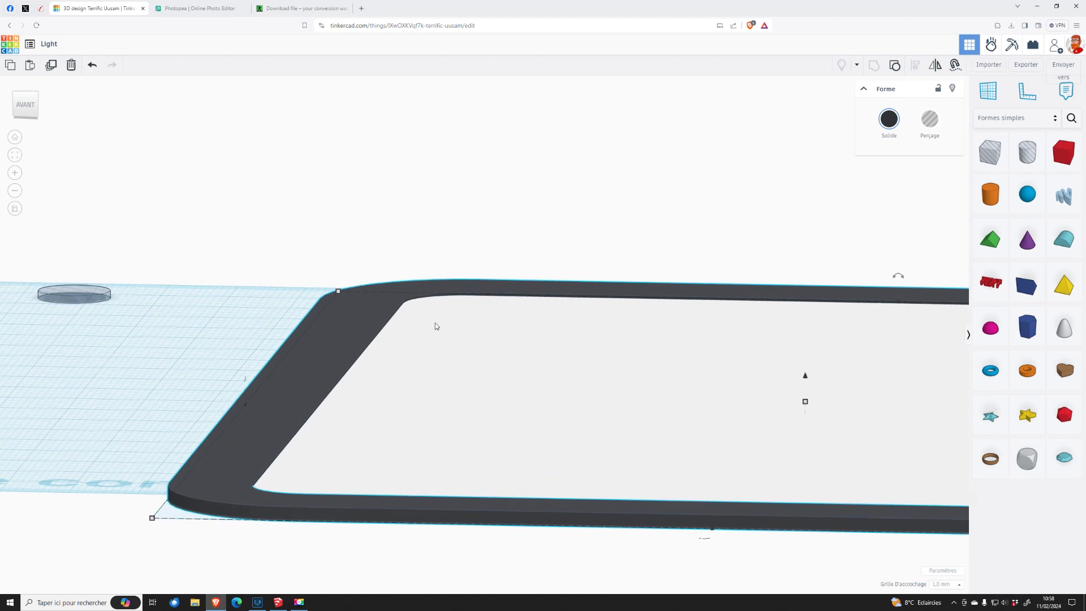
pyautogui.scroll(5, 419, 323)
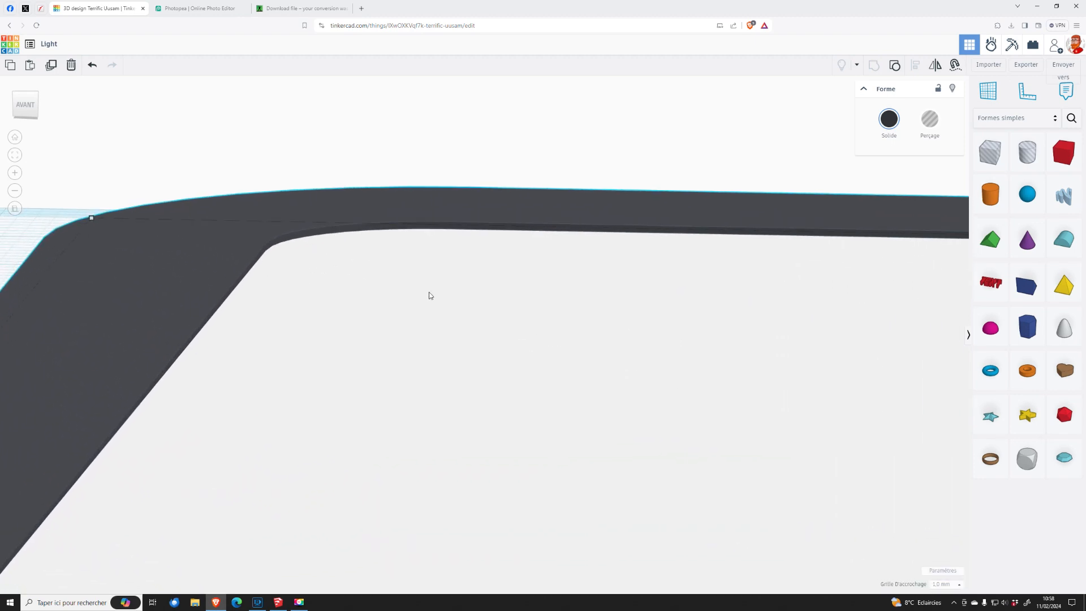
pyautogui.scroll(-4, 475, 317)
pyautogui.scroll(-4, 537, 335)
pyautogui.moveTo(530, 252); pyautogui.dragTo(439, 342, button='right')
pyautogui.scroll(-2, 551, 311)
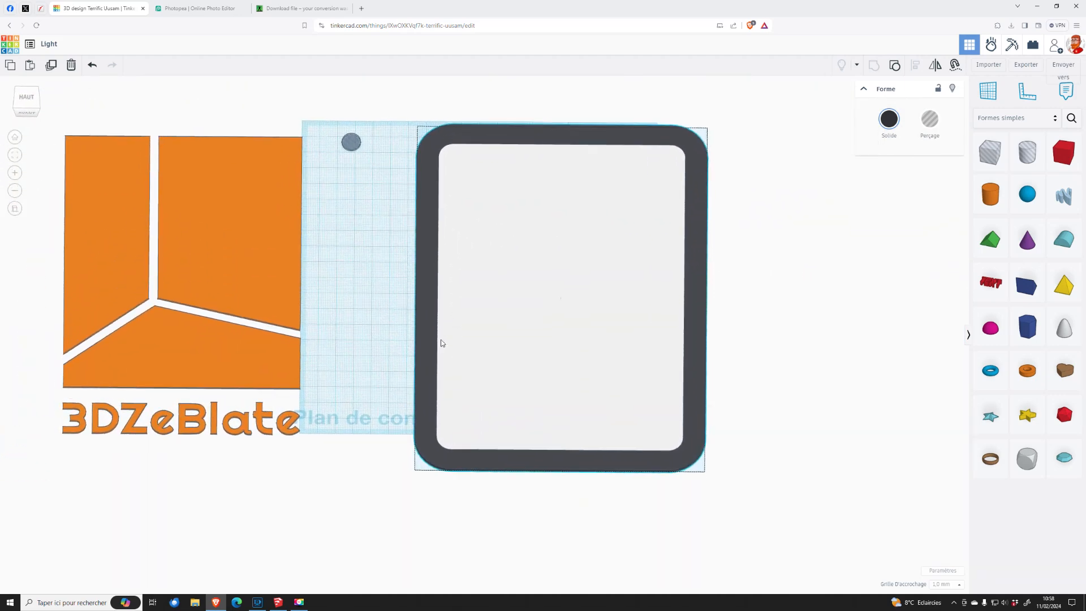
# - Move the orange 3DZeBlate logo onto the white panel inside the black frame
pyautogui.click(26, 102)
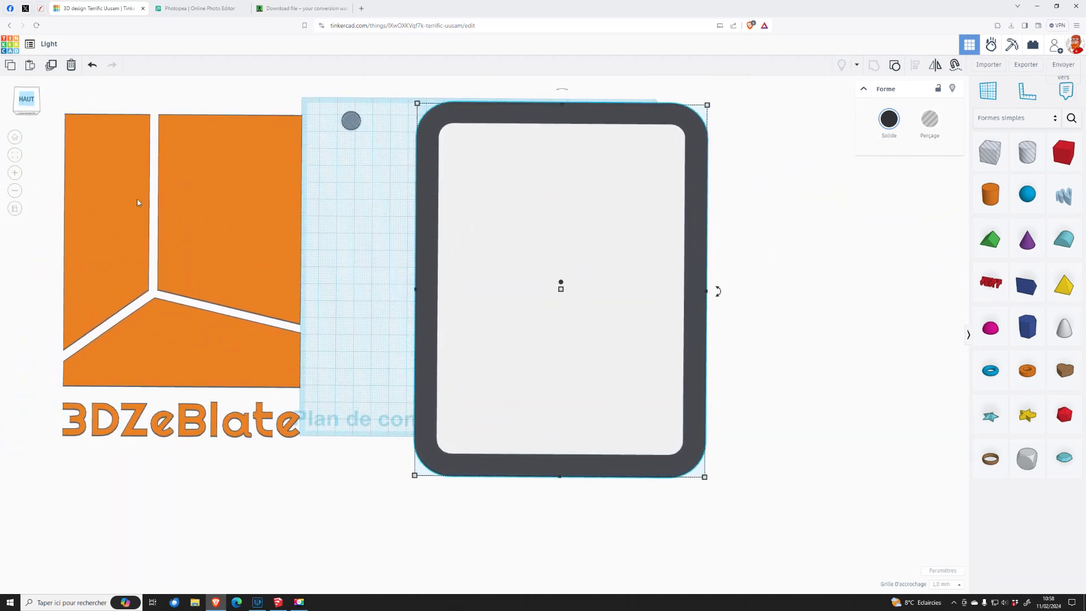
pyautogui.moveTo(335, 254); pyautogui.dragTo(319, 350, button='middle')
pyautogui.moveTo(259, 351); pyautogui.dragTo(615, 358)
pyautogui.click(760, 385)
pyautogui.moveTo(763, 377); pyautogui.dragTo(763, 354, button='right')
# - Turn the white panel into a hole so the orange logo shows through
pyautogui.click(636, 219)
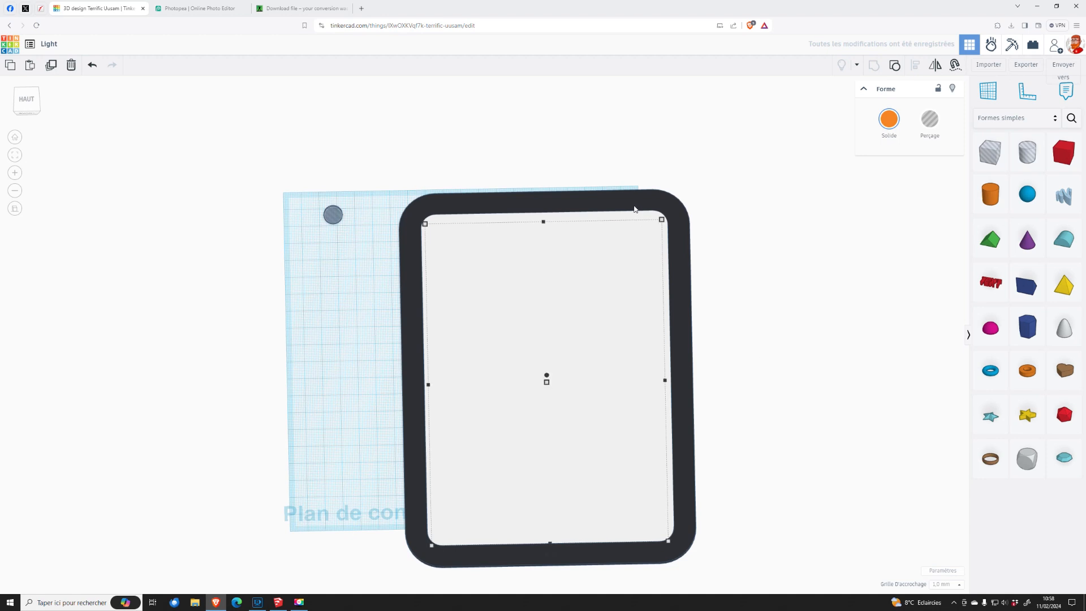
pyautogui.press('h')
pyautogui.moveTo(816, 221); pyautogui.dragTo(688, 352, button='right')
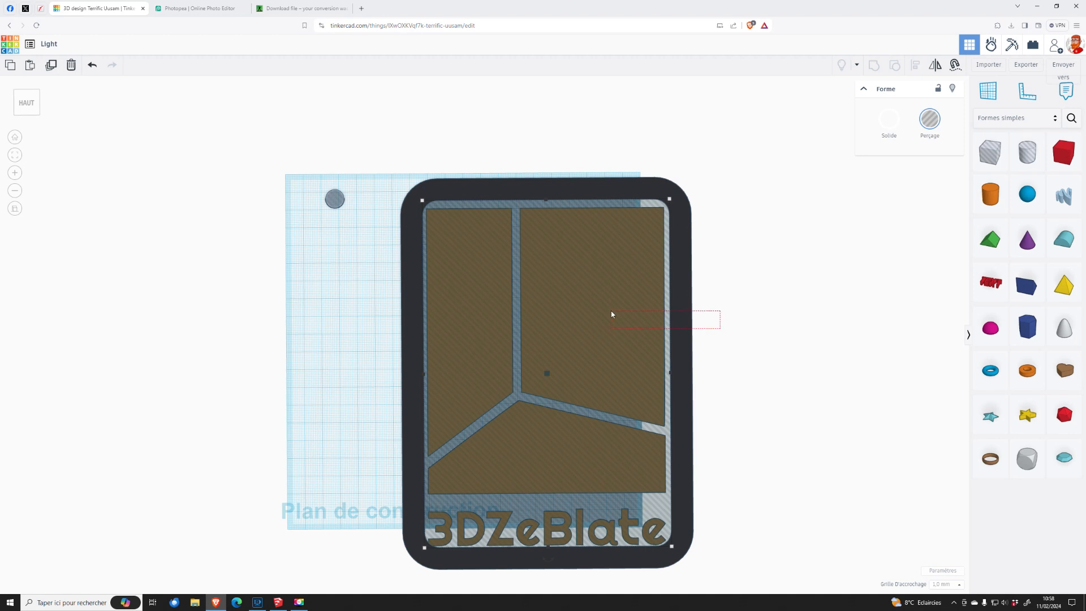
# - Mirror the orange logo left to right and scale it down proportionally to 171 mm long
pyautogui.moveTo(611, 314); pyautogui.dragTo(612, 313)
pyautogui.click(668, 296)
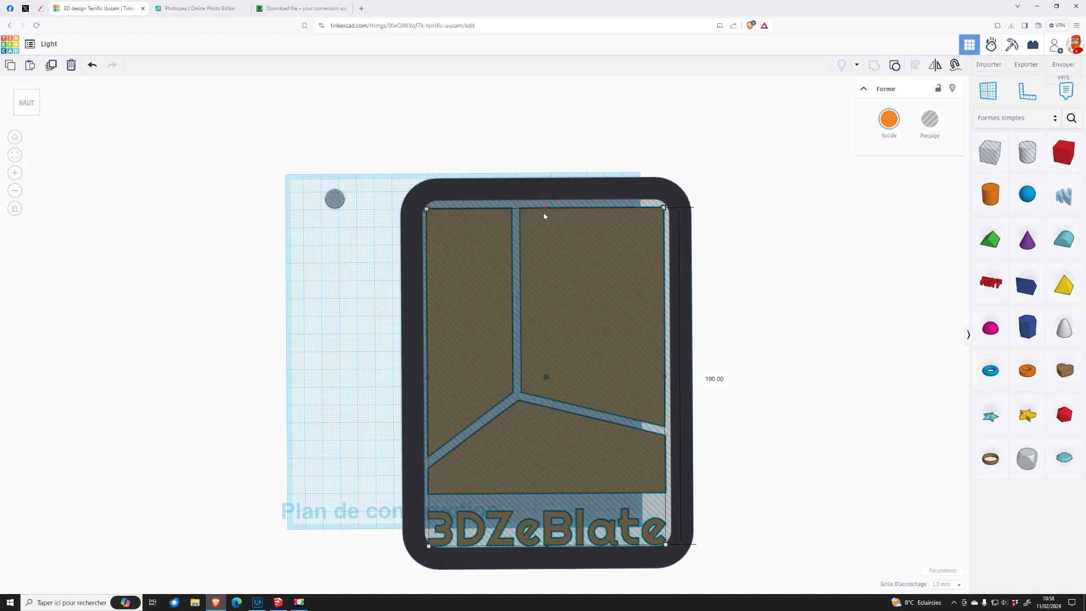
pyautogui.keyDown('shift'); pyautogui.moveTo(545, 208); pyautogui.dragTo(546, 215); pyautogui.keyUp('shift')
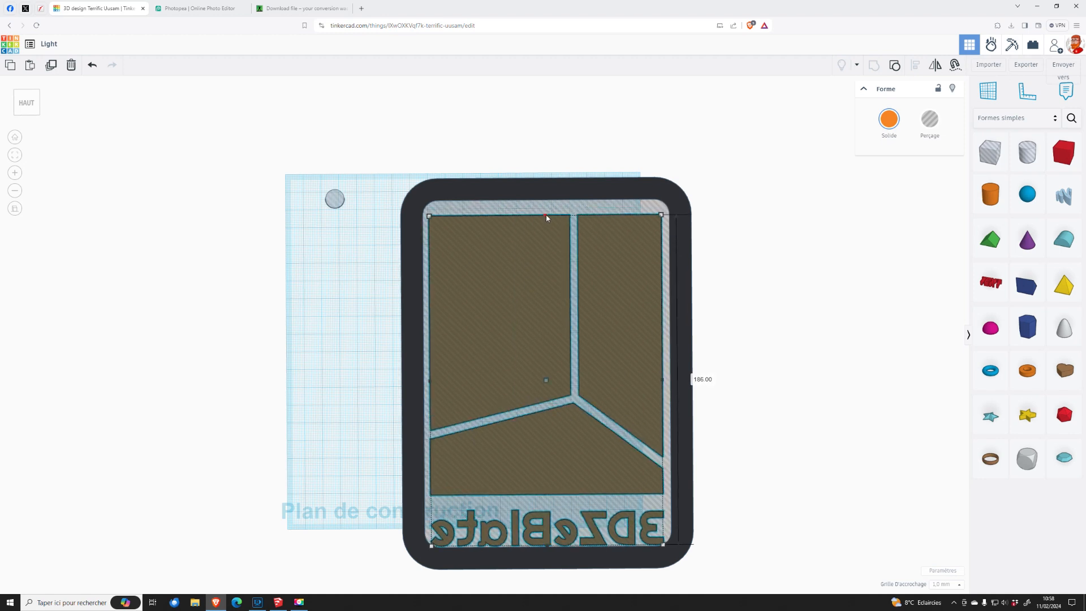
pyautogui.keyDown('shift'); pyautogui.moveTo(545, 215); pyautogui.dragTo(545, 215); pyautogui.keyUp('shift')
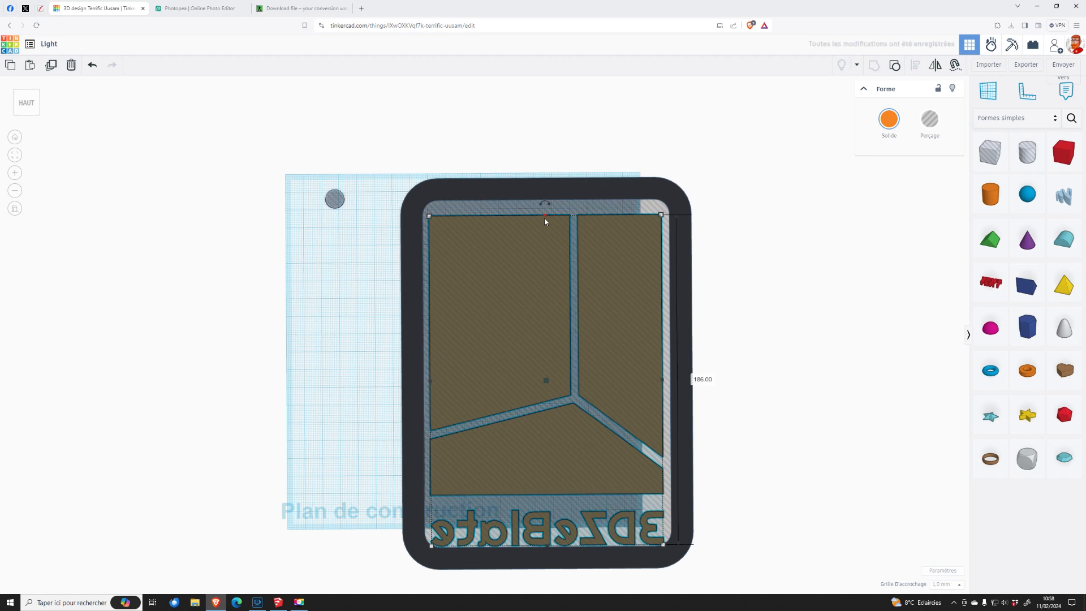
pyautogui.moveTo(548, 545); pyautogui.dragTo(547, 534)
pyautogui.moveTo(769, 450); pyautogui.dragTo(479, 306, button='right')
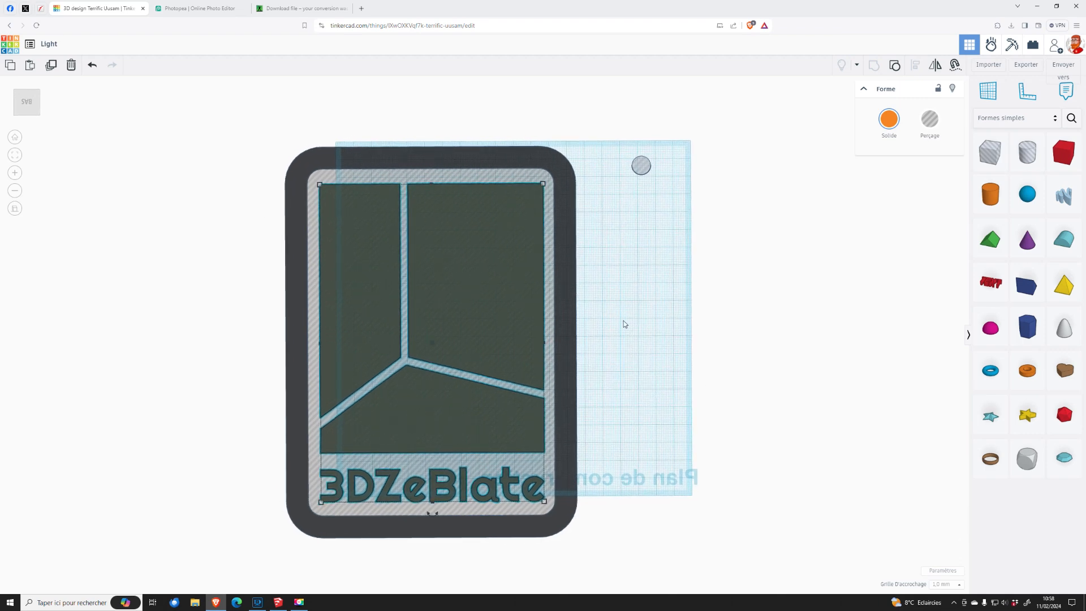
pyautogui.moveTo(621, 323); pyautogui.dragTo(813, 365, button='right')
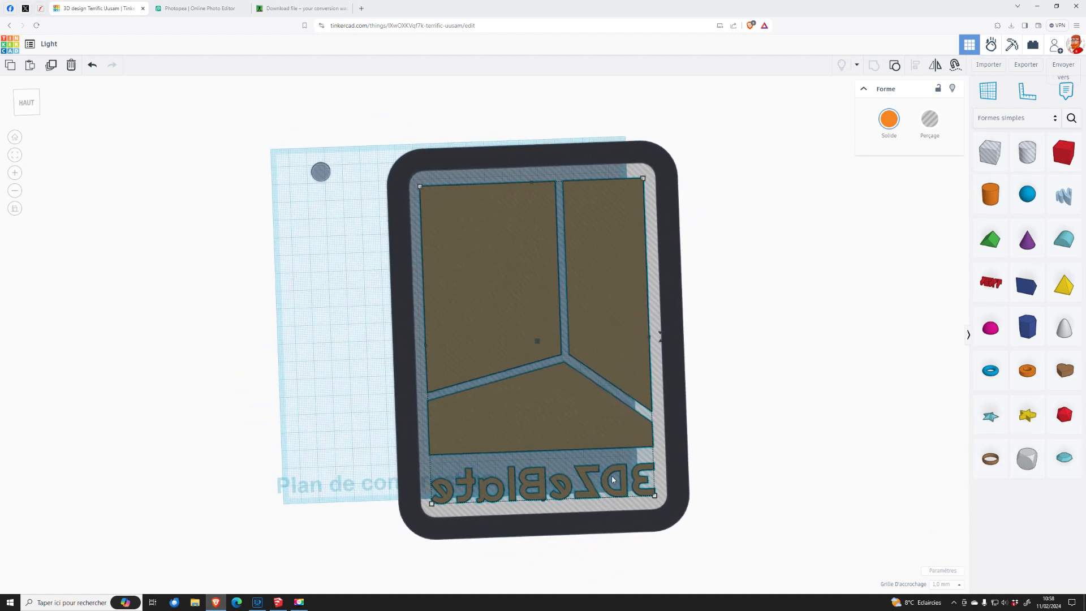
pyautogui.keyDown('shift'); pyautogui.moveTo(545, 503); pyautogui.dragTo(544, 494); pyautogui.keyUp('shift')
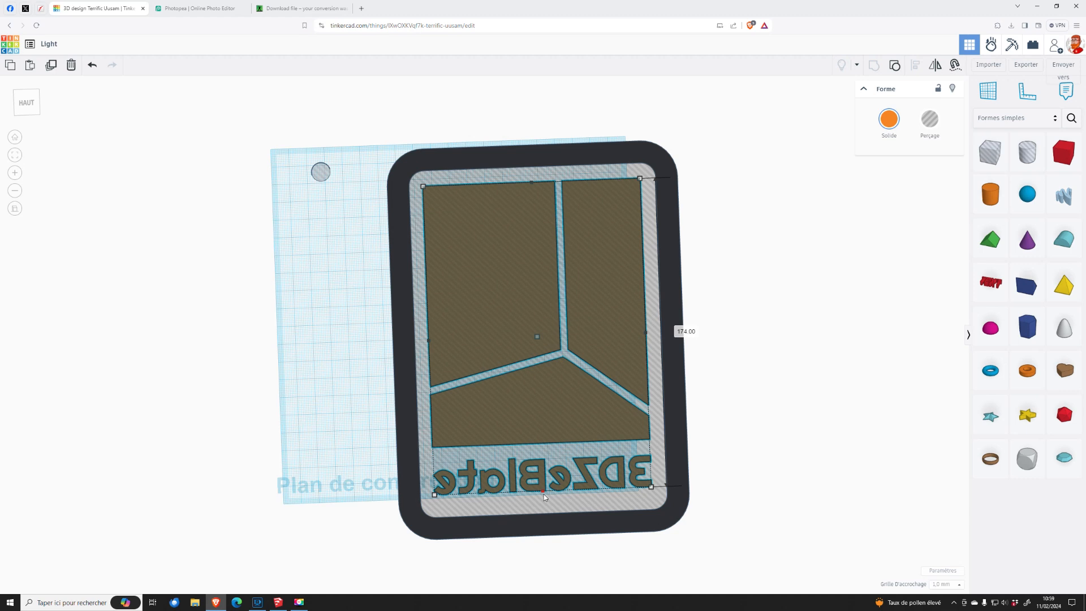
pyautogui.keyDown('shift'); pyautogui.moveTo(544, 494); pyautogui.dragTo(548, 491); pyautogui.keyUp('shift')
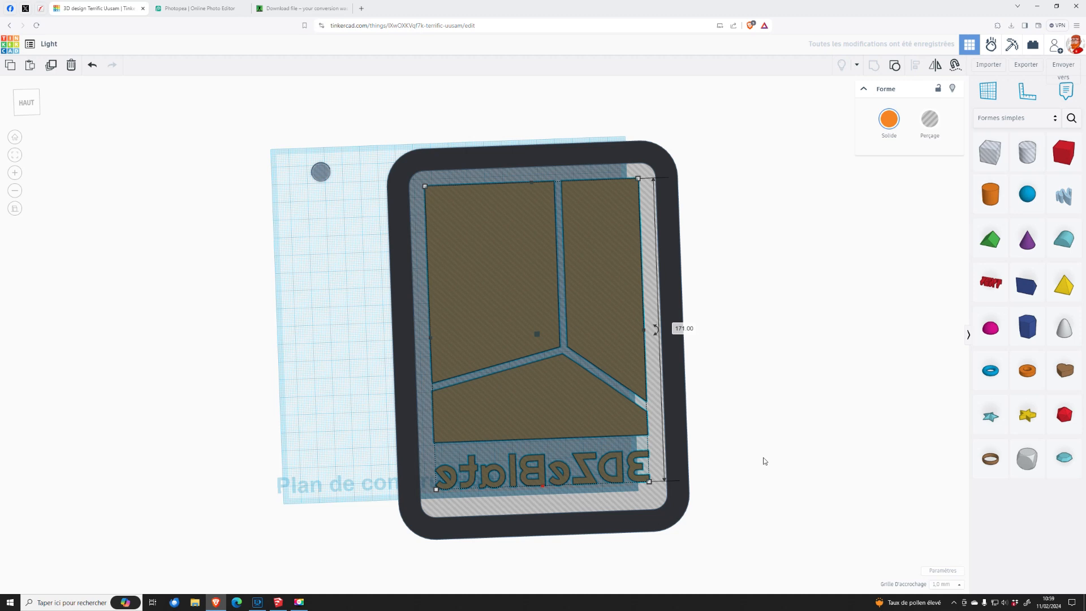
# - Align the frame, panel and orange logo on their centres in length and width
pyautogui.moveTo(769, 445); pyautogui.dragTo(373, 362)
pyautogui.click(916, 66)
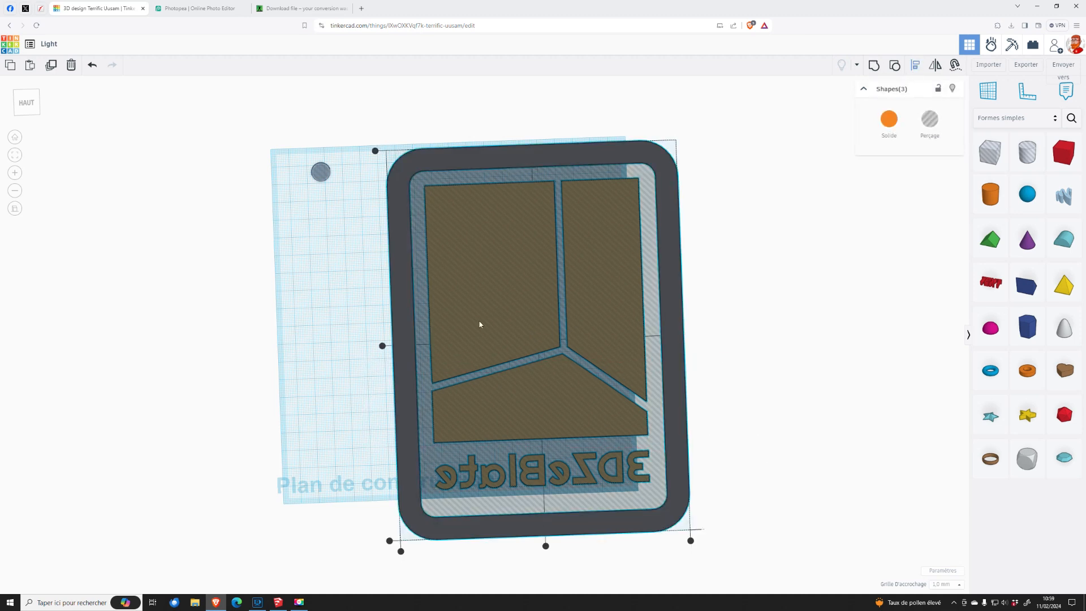
pyautogui.click(383, 346)
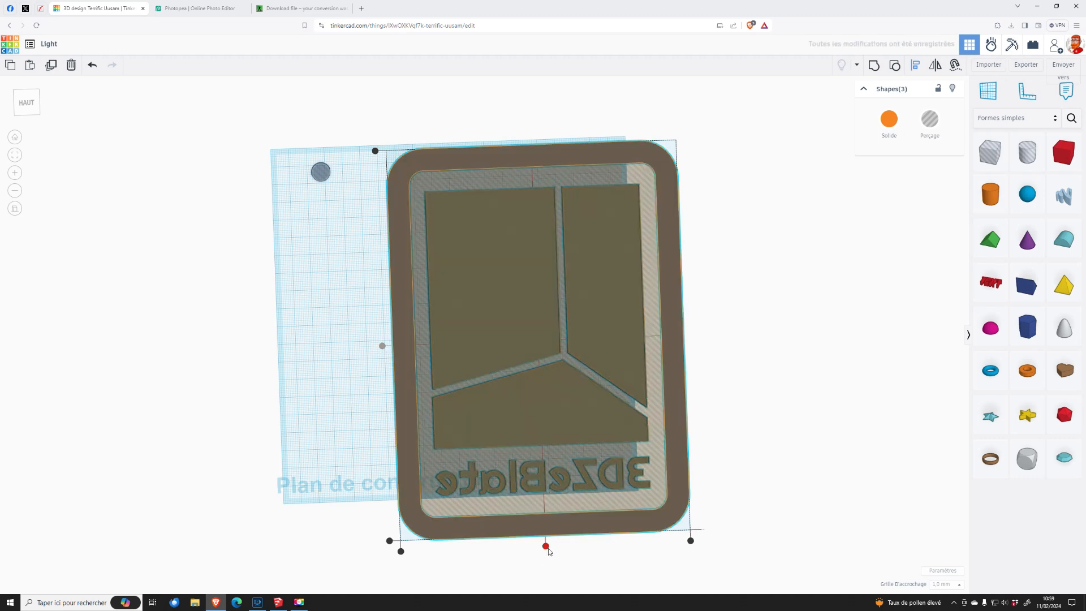
pyautogui.click(545, 547)
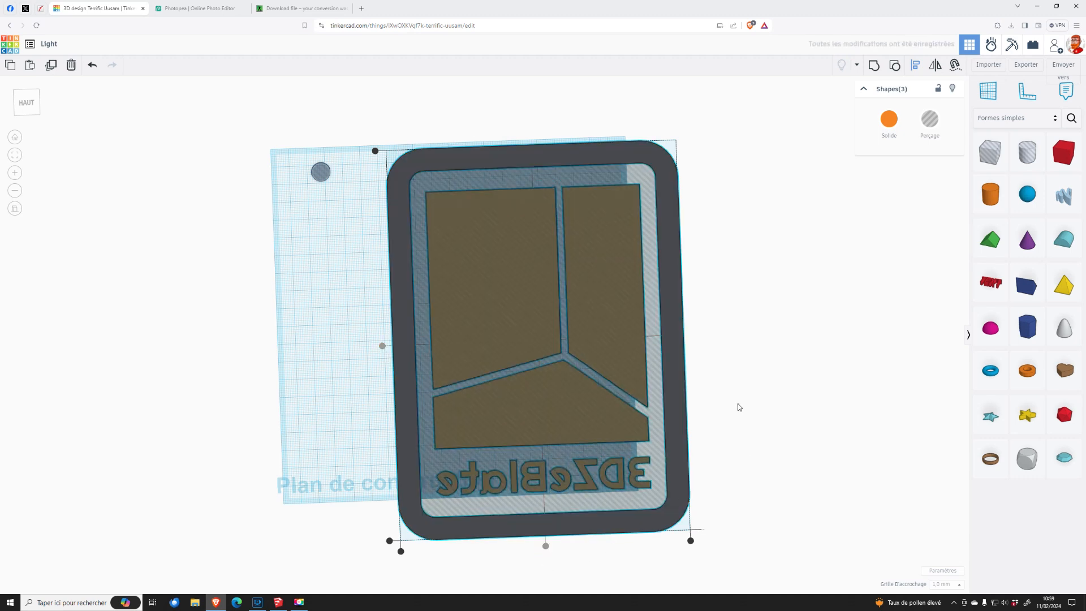
pyautogui.click(738, 407)
# - Turn the inner panel back into a solid and view the assembly from below
pyautogui.moveTo(736, 408); pyautogui.dragTo(657, 301, button='right')
pyautogui.click(618, 336)
pyautogui.moveTo(754, 330); pyautogui.dragTo(738, 433, button='right')
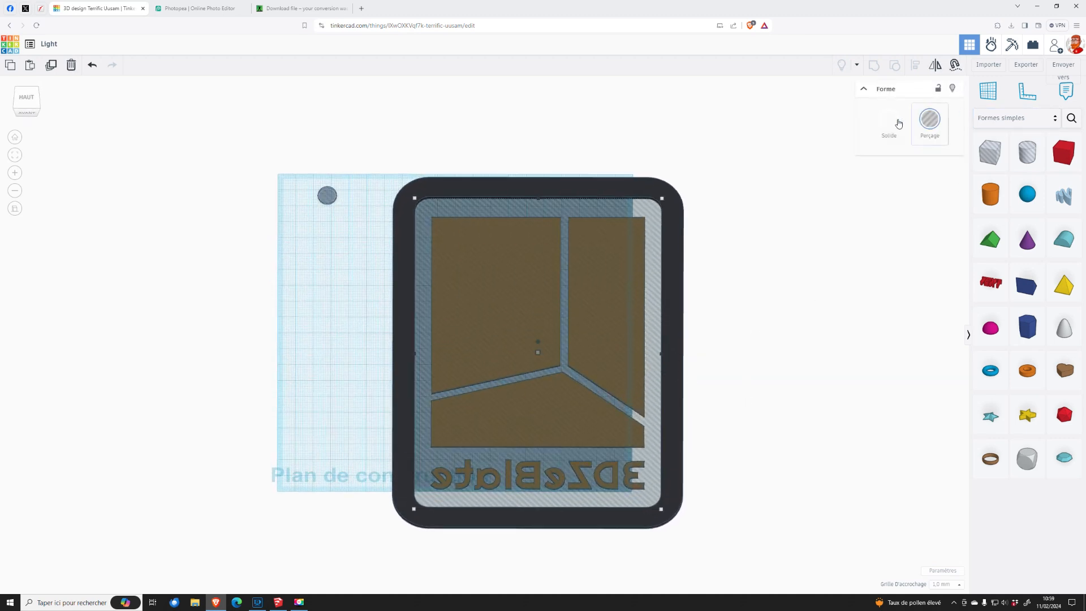
pyautogui.click(900, 122)
pyautogui.click(738, 383)
pyautogui.moveTo(740, 354); pyautogui.dragTo(588, 347, button='right')
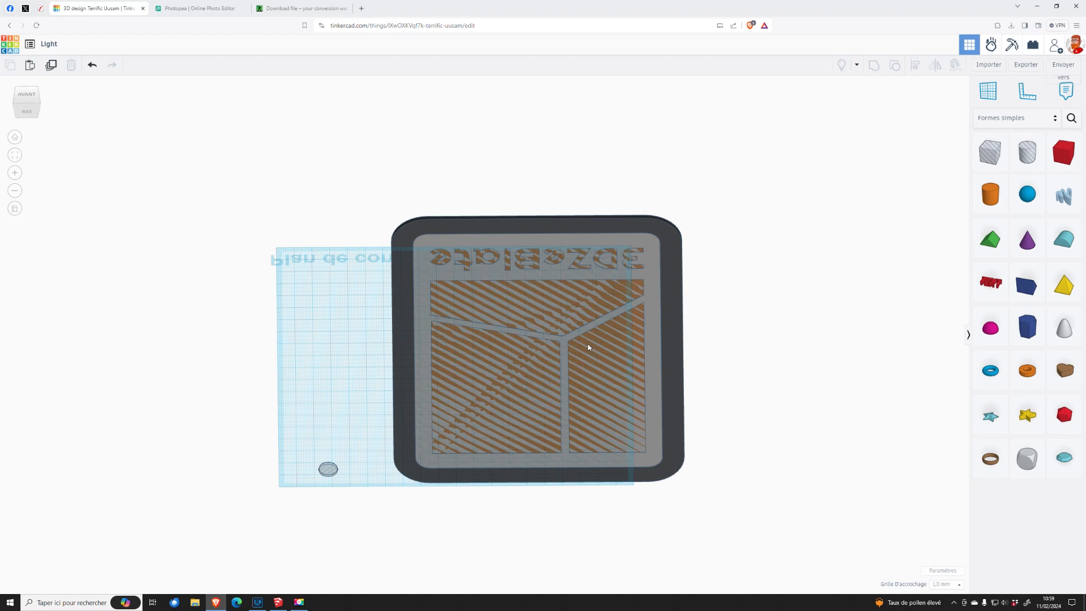
# - Check the height of the white inner panel and return to the view from below
pyautogui.click(588, 348)
pyautogui.moveTo(731, 327); pyautogui.dragTo(738, 441, button='right')
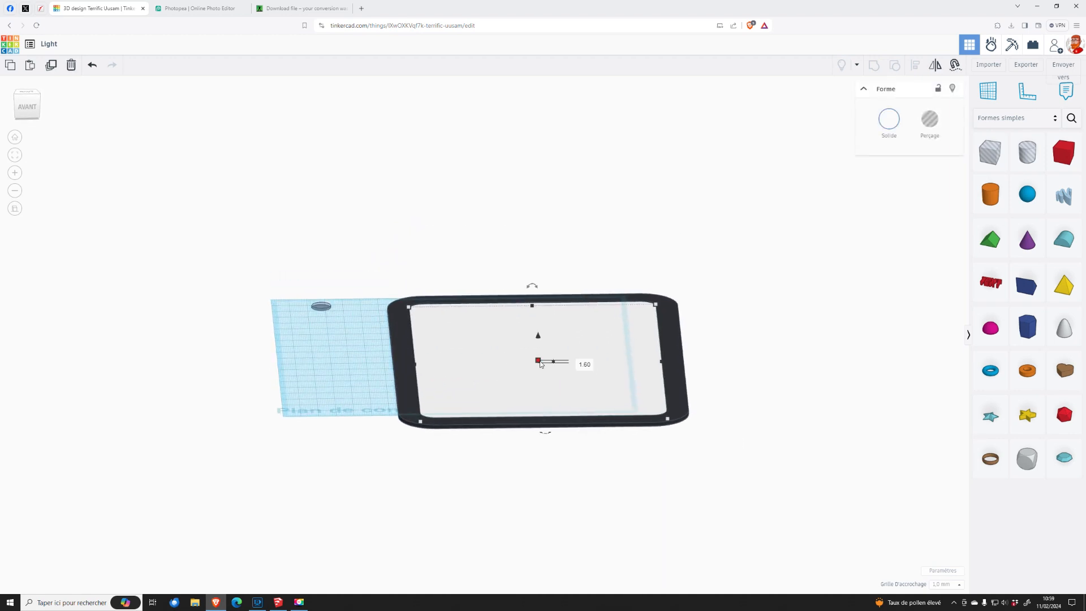
pyautogui.moveTo(772, 402); pyautogui.dragTo(764, 347, button='right')
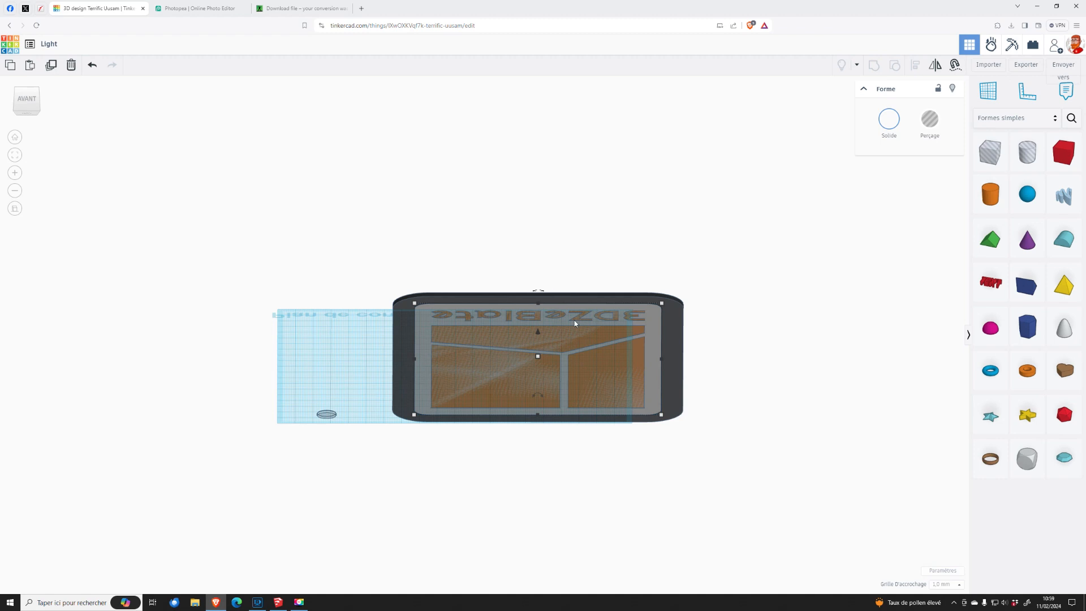
pyautogui.moveTo(741, 327)
pyautogui.mouseDown(button='right')
pyautogui.moveTo(739, 354)
pyautogui.moveTo(736, 318)
pyautogui.mouseUp(button='right')
# - Set the height of the orange logo alone to 0.6 mm and turn it into a hole
pyautogui.moveTo(518, 227); pyautogui.dragTo(799, 462)
pyautogui.keyDown('shift'); pyautogui.click(670, 344); pyautogui.keyUp('shift')
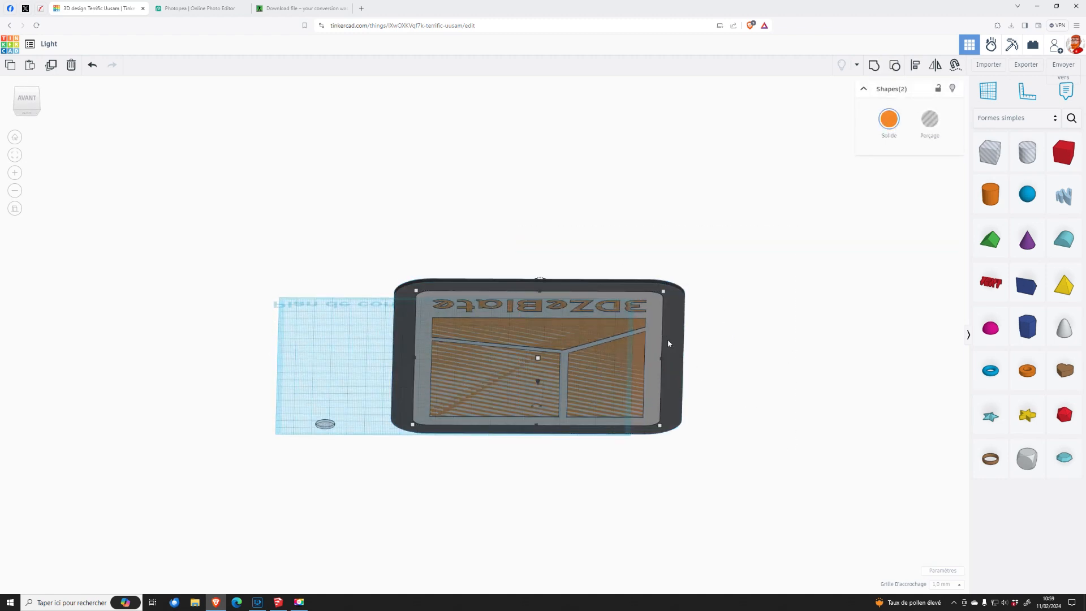
pyautogui.keyDown('shift'); pyautogui.click(653, 308); pyautogui.keyUp('shift')
pyautogui.moveTo(678, 239); pyautogui.dragTo(670, 322, button='right')
pyautogui.click(578, 365)
pyautogui.write('0.6')
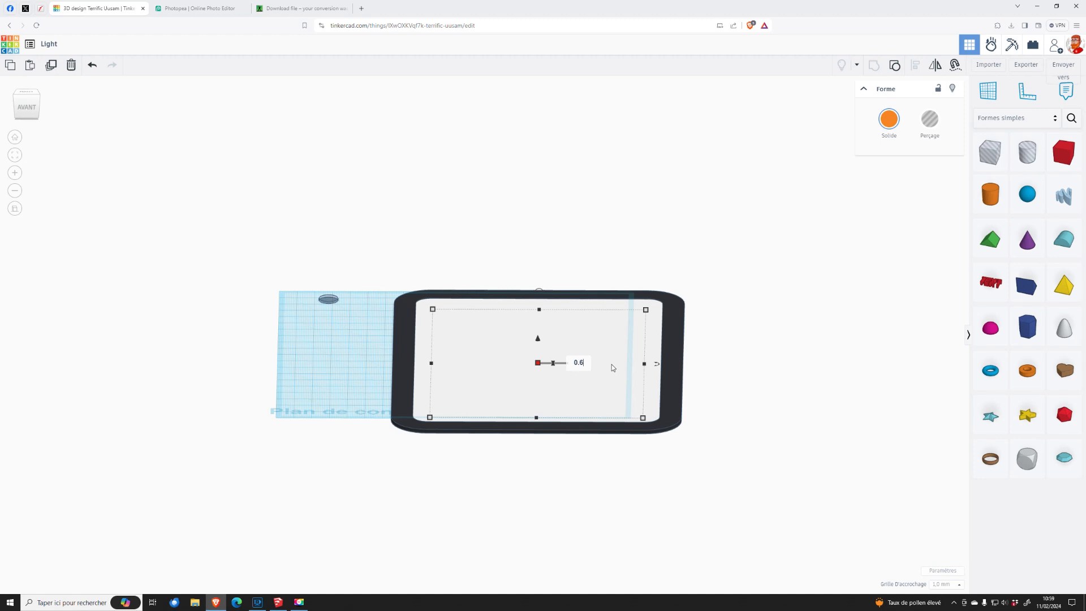
pyautogui.press('Return')
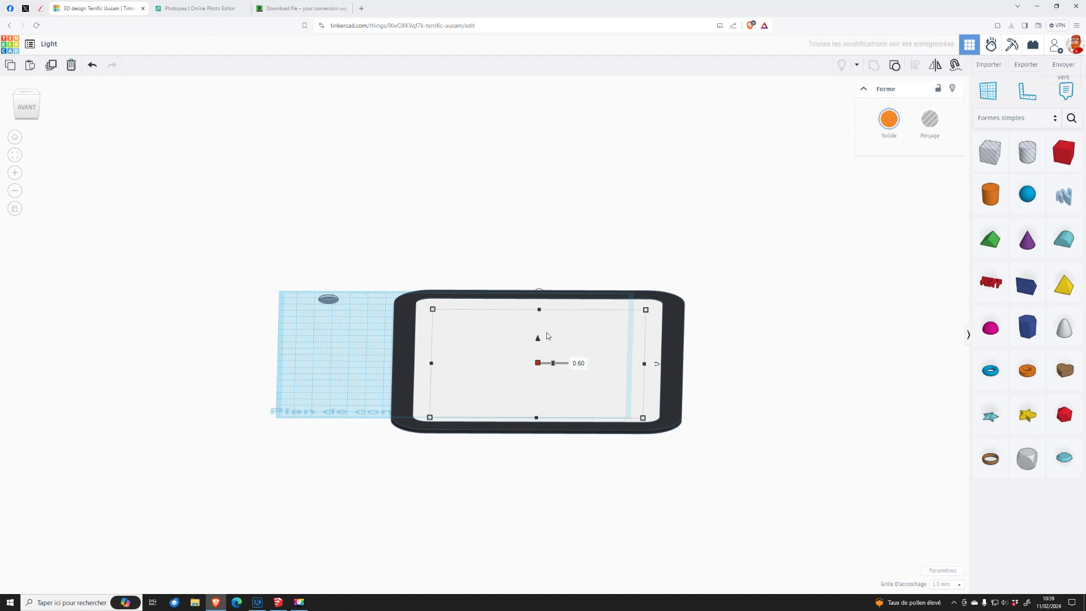
pyautogui.click(929, 119)
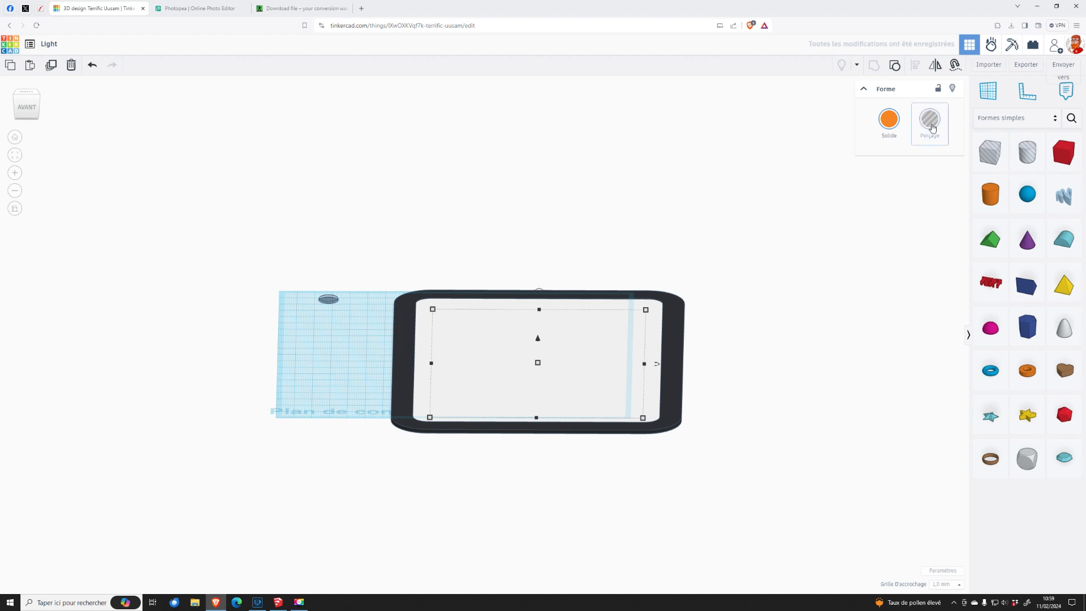
# - Stretch the logo-shaped hole upward to about 11 mm and group it with the white plate to cut out the logo
pyautogui.moveTo(538, 363); pyautogui.dragTo(541, 317)
pyautogui.moveTo(723, 332); pyautogui.dragTo(664, 347, button='right')
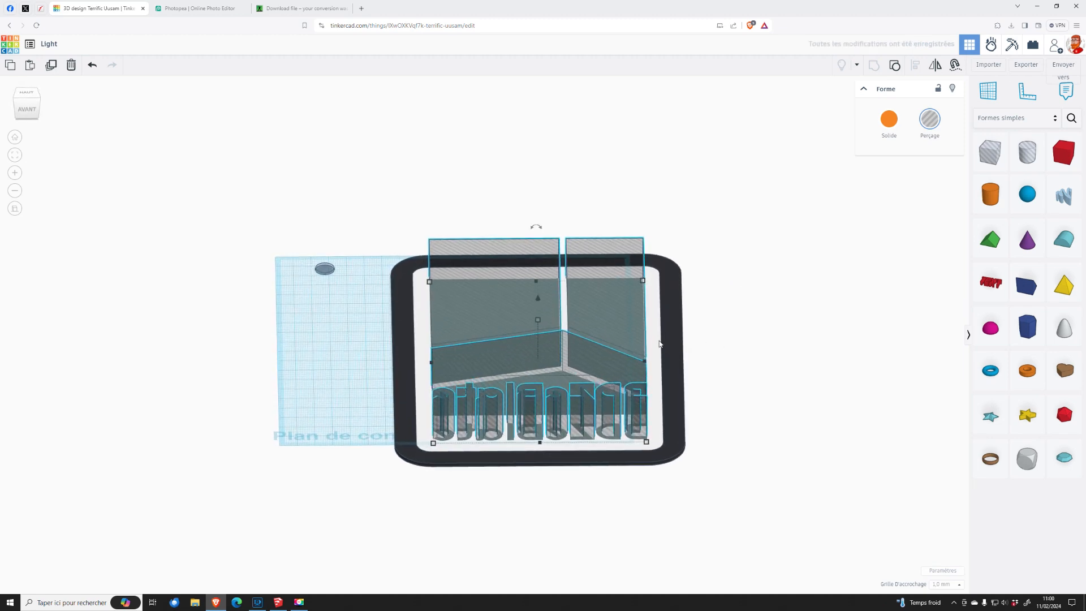
pyautogui.hotkey('ctrl', 'g')
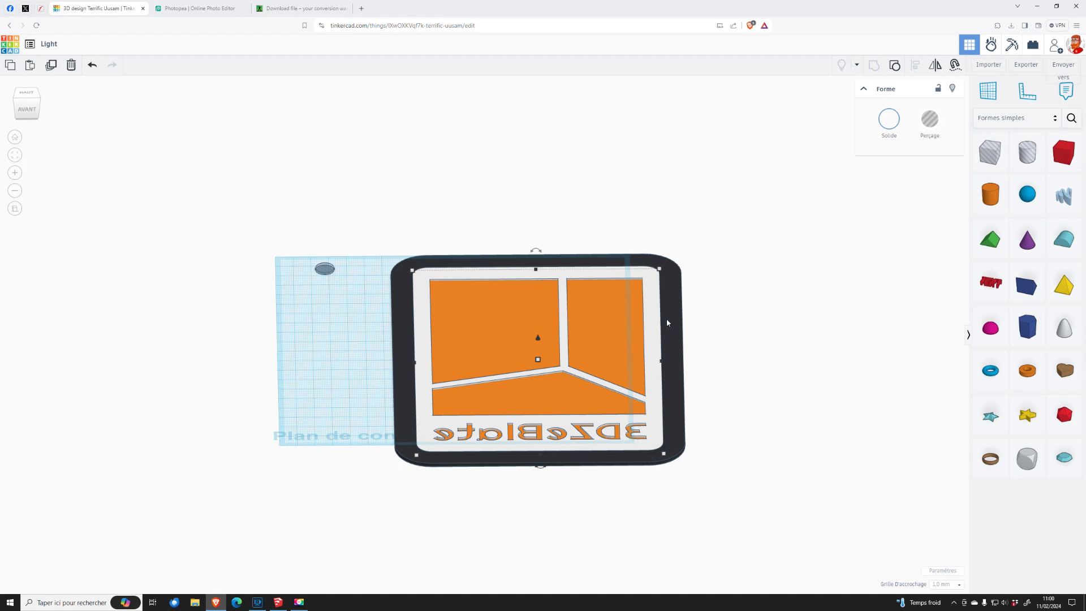
# - Set the grouped white plate's height to 0.6 mm and the snap grid to 0.1 mm
pyautogui.click(579, 361)
pyautogui.write('0.6')
pyautogui.press('Return')
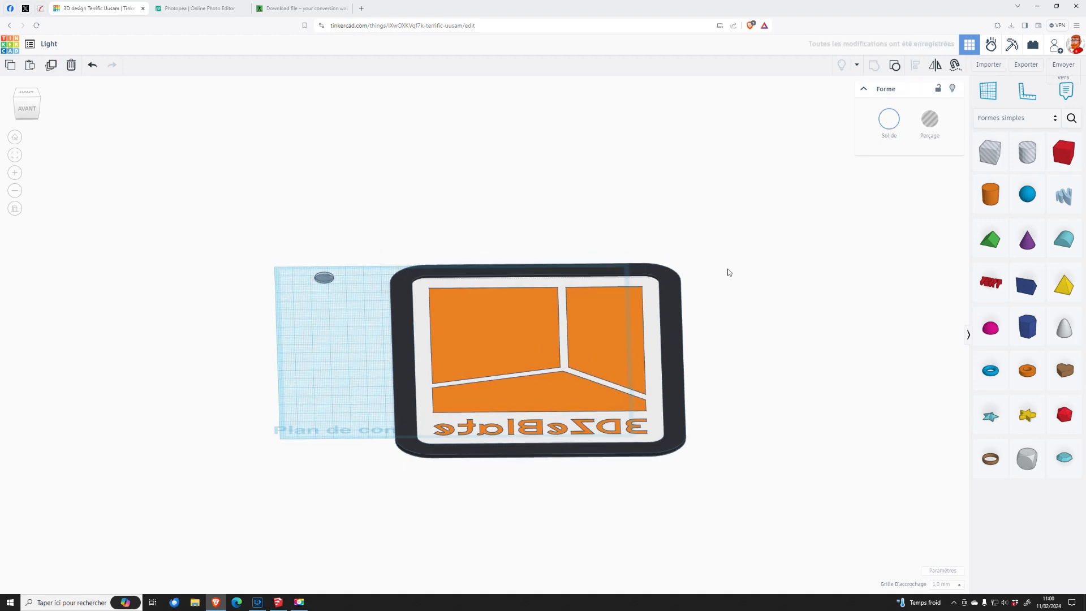
pyautogui.click(944, 584)
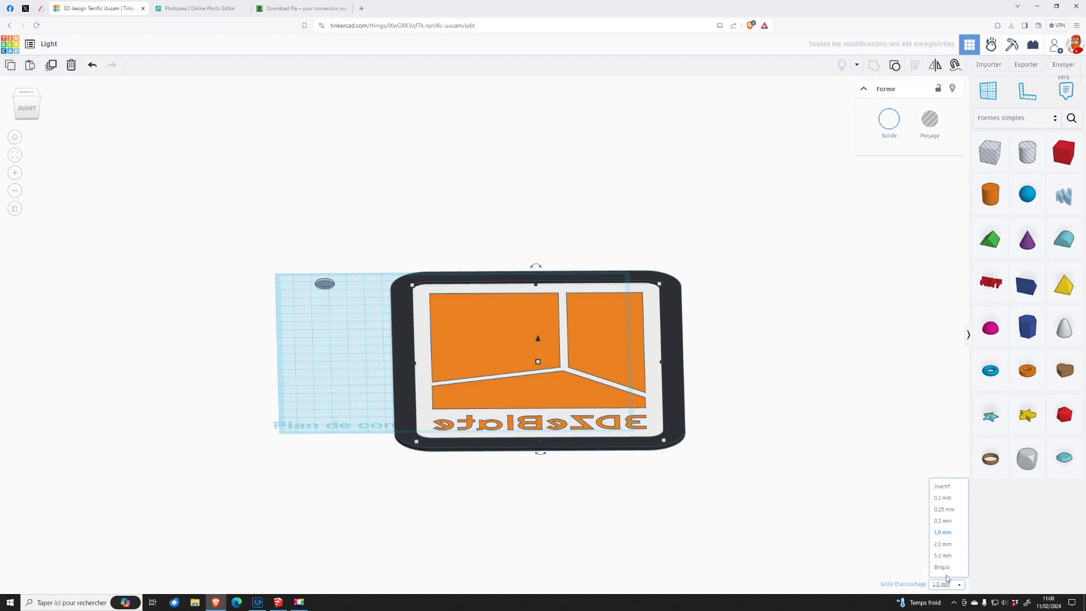
pyautogui.click(943, 498)
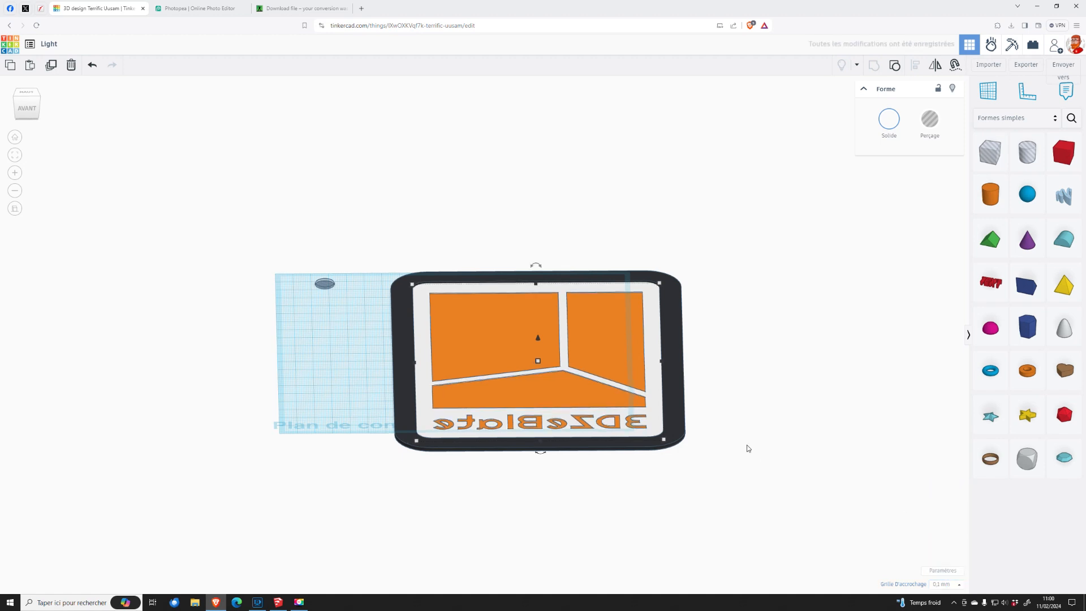
# - Ungroup the cut white plate back into the separate plate and logo-shaped hole
pyautogui.moveTo(753, 439); pyautogui.dragTo(735, 371, button='right')
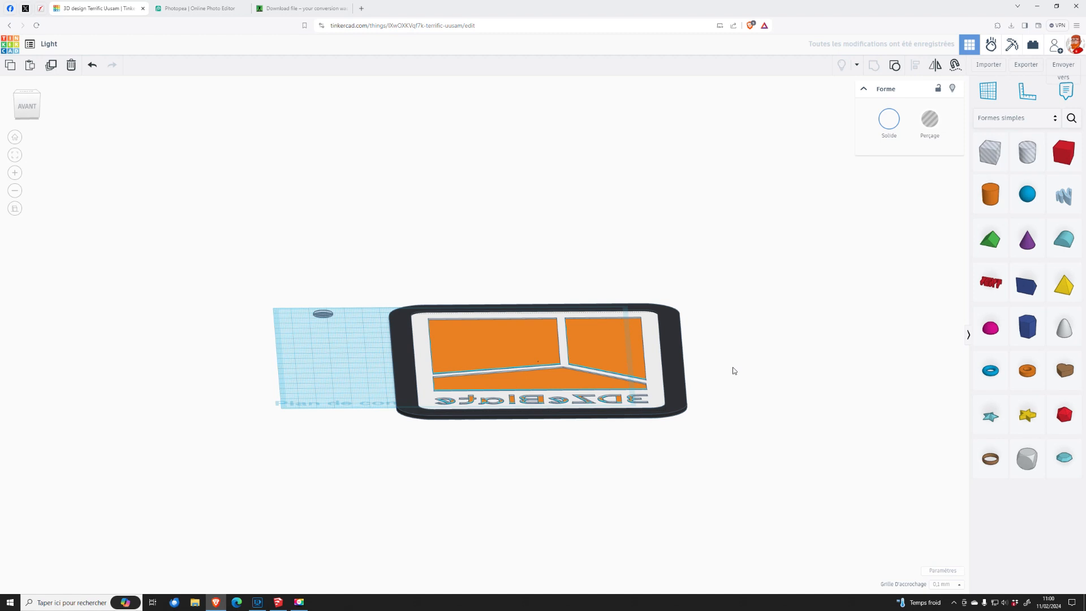
pyautogui.moveTo(734, 371); pyautogui.dragTo(734, 385, button='right')
pyautogui.click(734, 385)
pyautogui.click(650, 373)
pyautogui.click(678, 380)
pyautogui.click(660, 375)
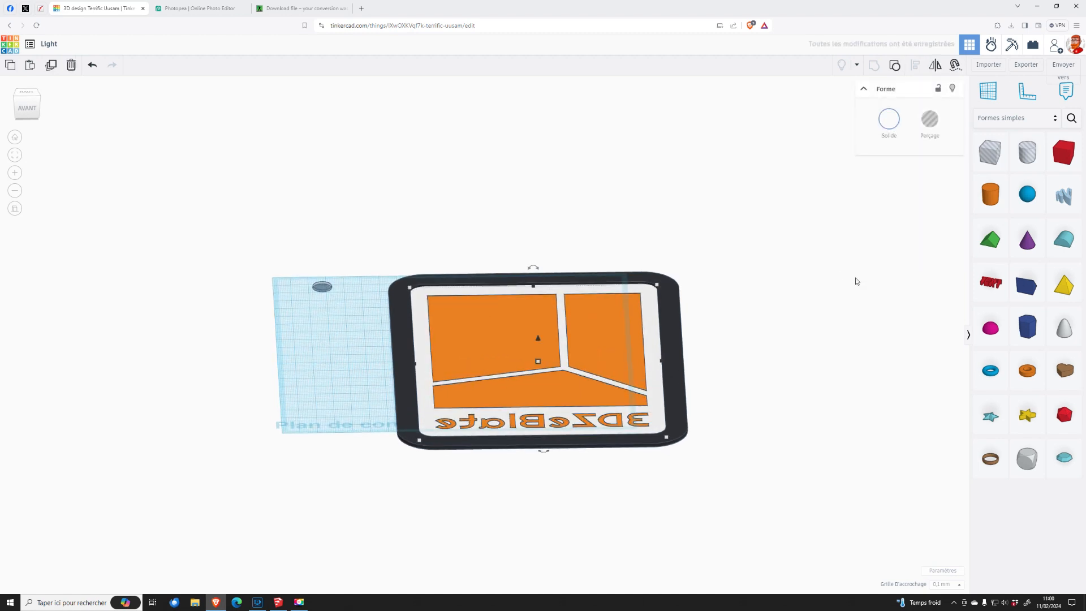
pyautogui.click(895, 65)
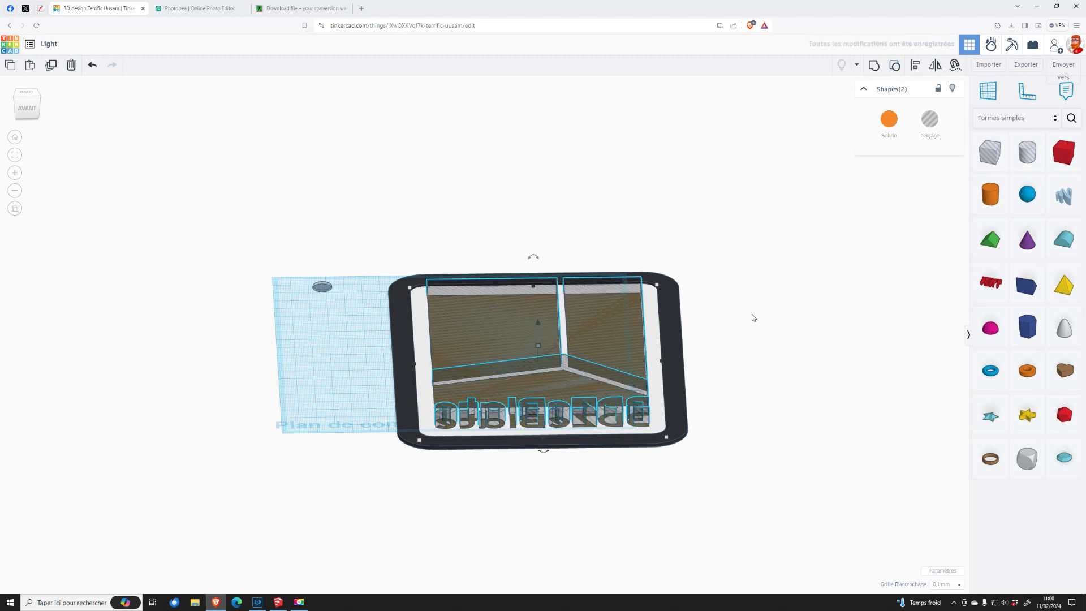
# - Set the white plate's height to 1.6 mm
pyautogui.click(734, 357)
pyautogui.click(655, 354)
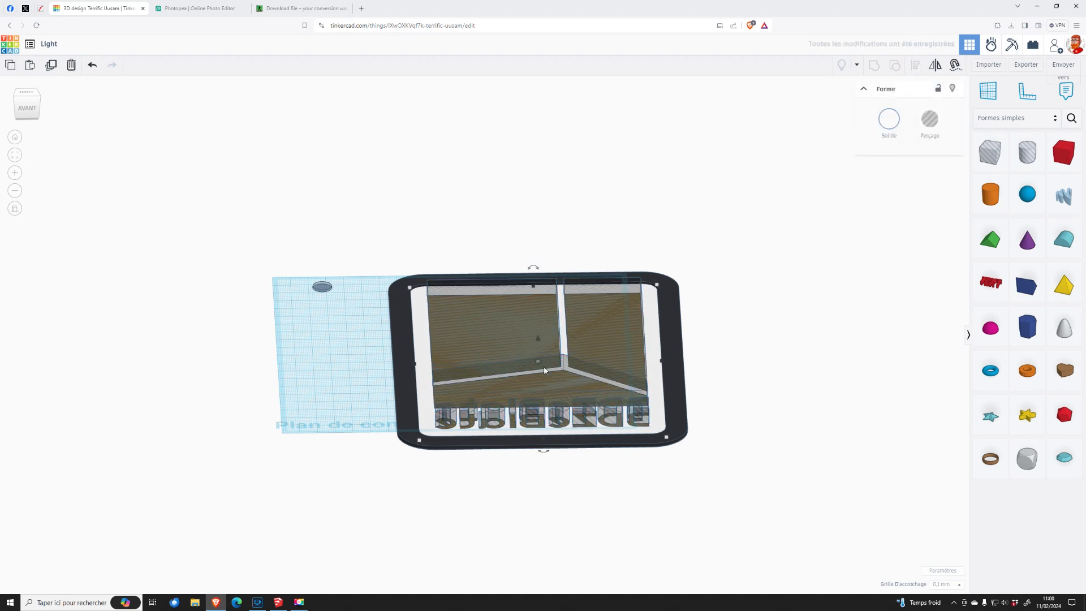
pyautogui.click(579, 361)
pyautogui.write('1.6')
pyautogui.press('Return')
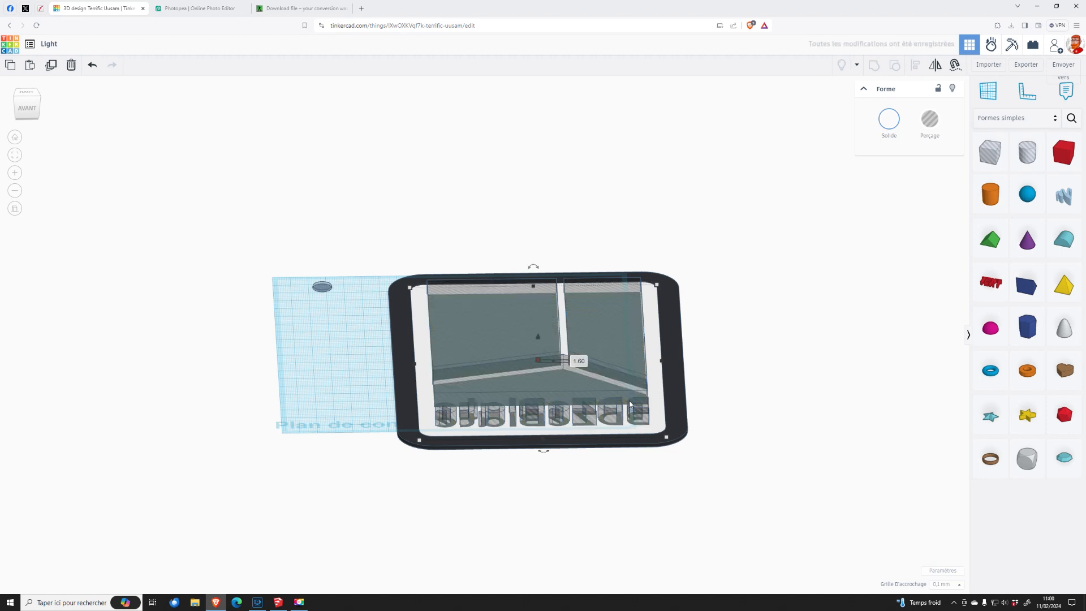
# - Set the logo-shaped hole's height to 0.6 mm
pyautogui.click(605, 332)
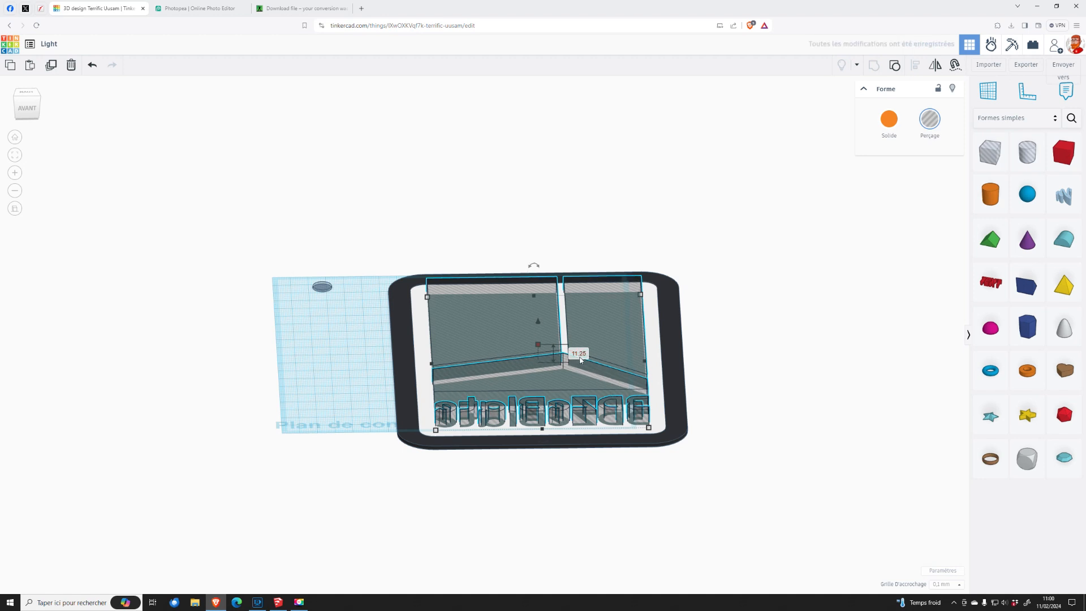
pyautogui.click(579, 354)
pyautogui.write('0.6')
pyautogui.press('Return')
pyautogui.click(730, 312)
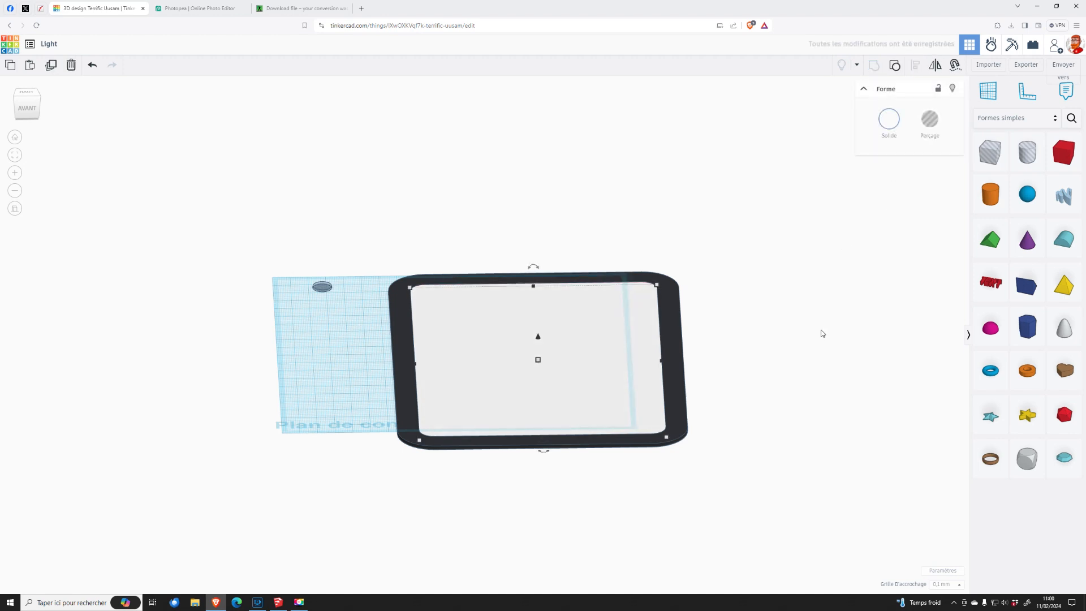
# - Set the snap grid to 1.0 mm and move the white plate left until it lies clear beside the dark frame
pyautogui.moveTo(785, 347); pyautogui.dragTo(700, 292, button='right')
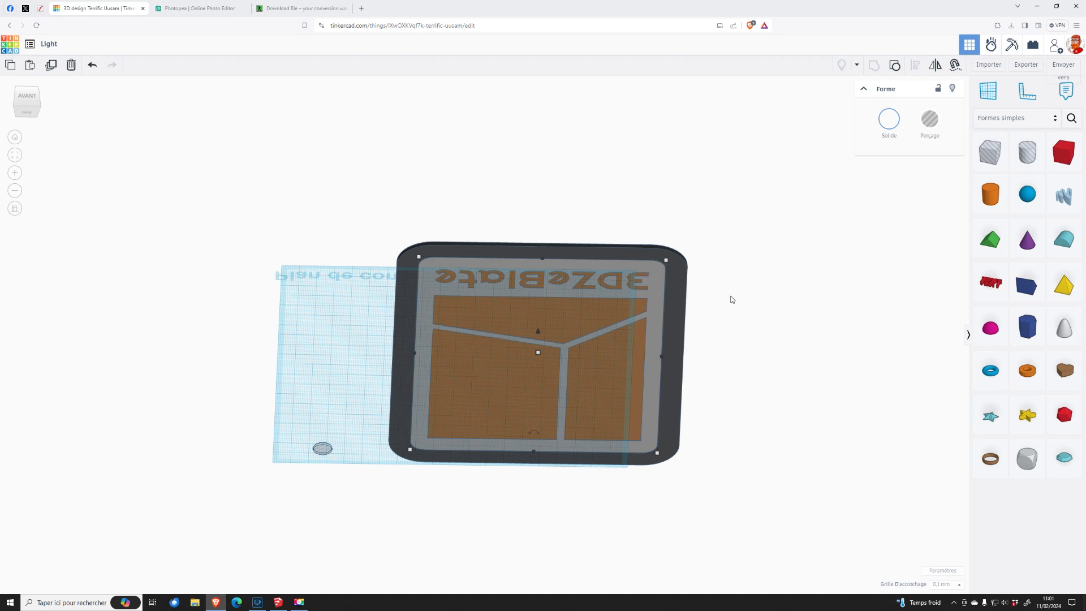
pyautogui.click(947, 585)
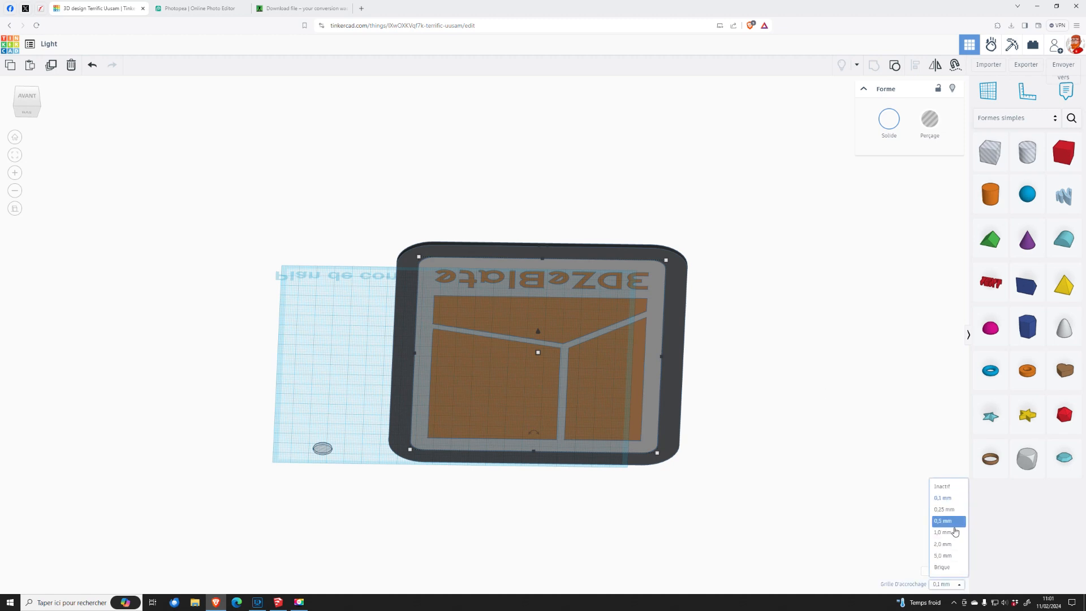
pyautogui.press('Escape')
pyautogui.press('Left')
pyautogui.press('Left')
pyautogui.press('Left')
pyautogui.press('Left')
pyautogui.press('Left')
pyautogui.press('Left')
pyautogui.press('Left')
pyautogui.press('Left')
pyautogui.press('Left')
pyautogui.press('Left')
pyautogui.press('Left')
pyautogui.press('Left')
pyautogui.press('Left')
pyautogui.press('Left')
pyautogui.press('Left')
pyautogui.press('Left')
pyautogui.press('Left')
pyautogui.press('Left')
pyautogui.press('Left')
pyautogui.press('Left')
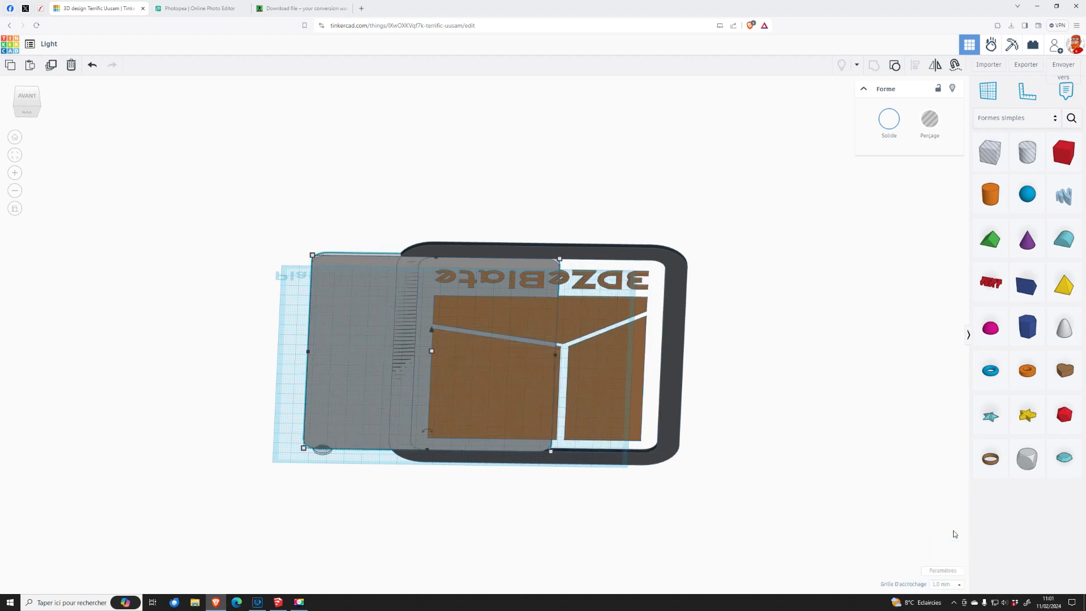
pyautogui.press('Left')
pyautogui.press('Left')
pyautogui.press('Left')
pyautogui.press('Left')
pyautogui.press('Left')
pyautogui.press('Left')
pyautogui.press('Left')
pyautogui.press('Left')
pyautogui.press('Left')
pyautogui.press('Left')
pyautogui.press('Left')
pyautogui.press('Left')
pyautogui.press('Left')
pyautogui.press('Left')
pyautogui.press('Left')
pyautogui.press('Left')
pyautogui.press('Left')
pyautogui.press('Left')
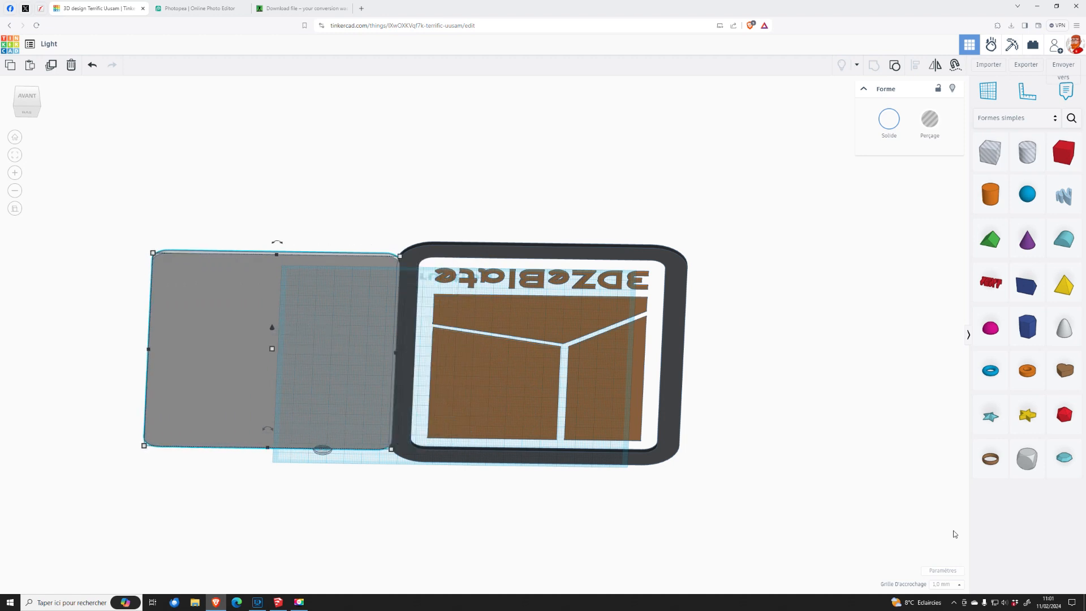
# - Duplicate the orange logo inside the dark frame and turn the copy into a hole
pyautogui.moveTo(527, 177); pyautogui.dragTo(468, 236, button='right')
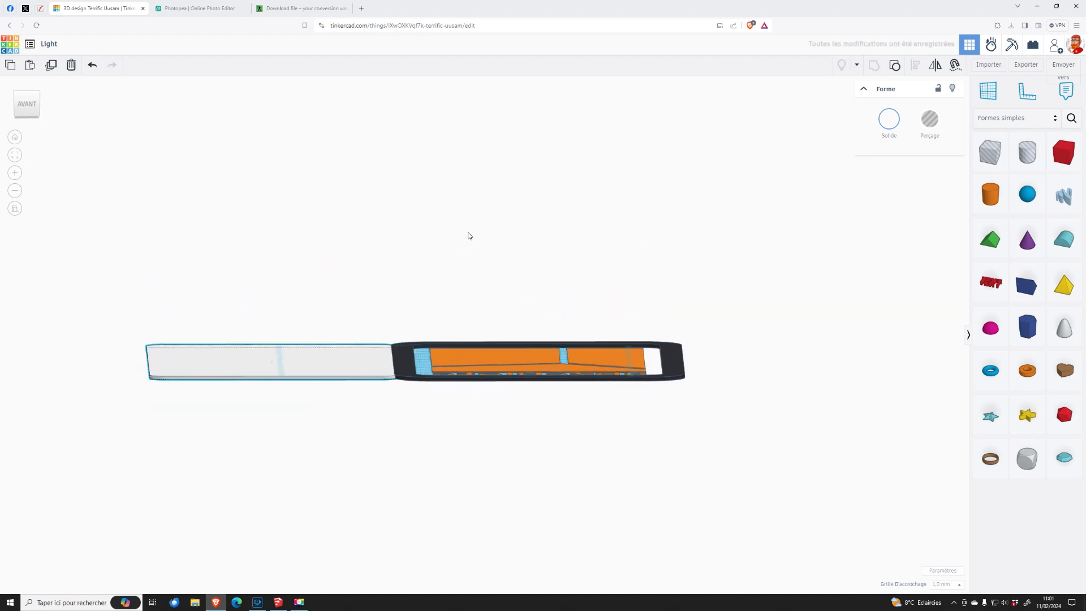
pyautogui.click(929, 121)
pyautogui.click(889, 119)
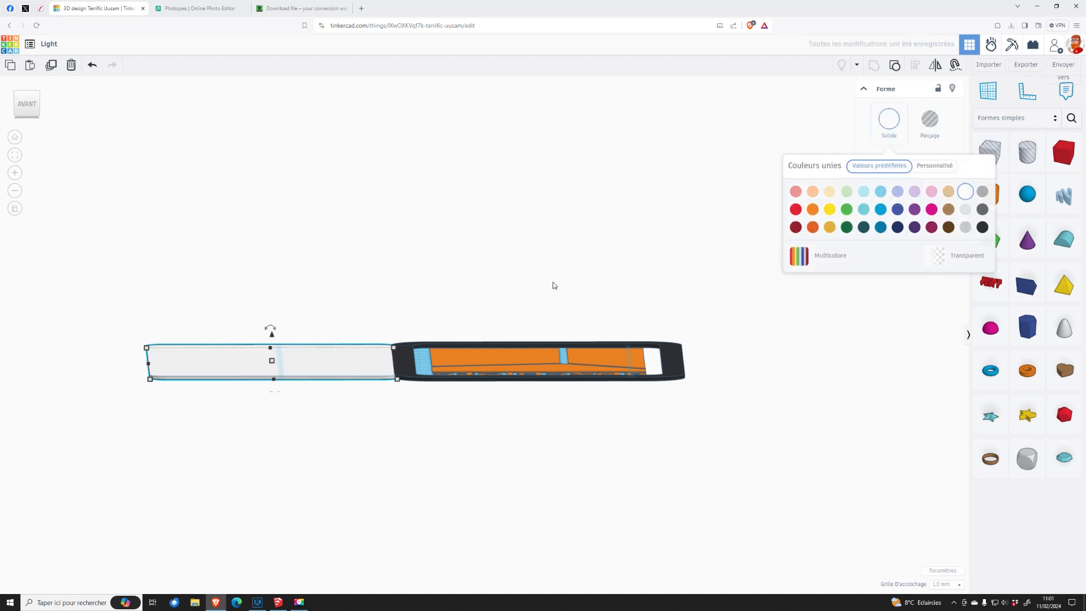
pyautogui.click(509, 359)
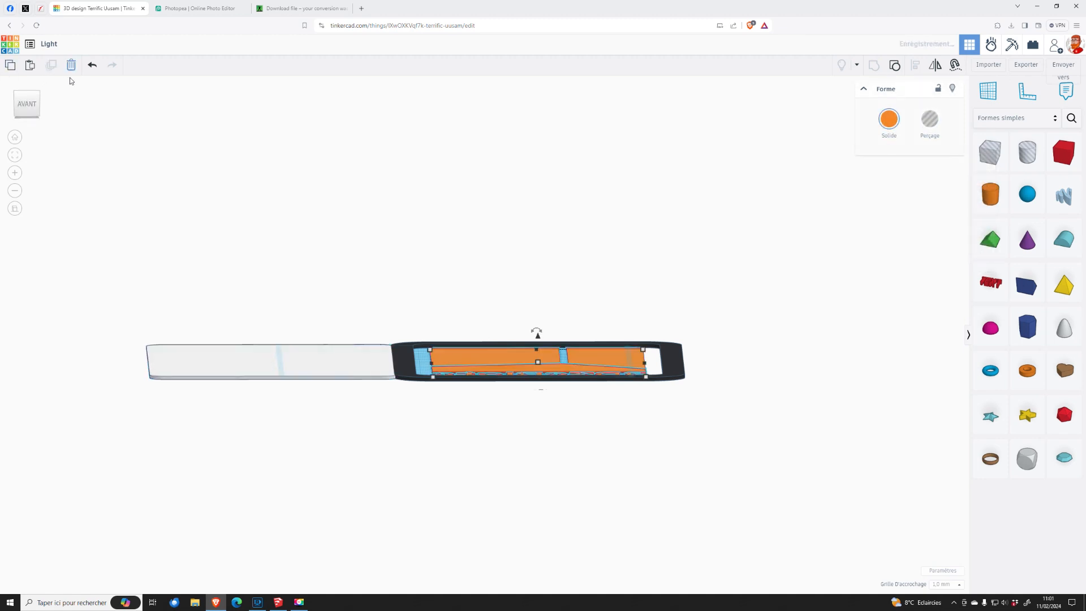
pyautogui.click(930, 119)
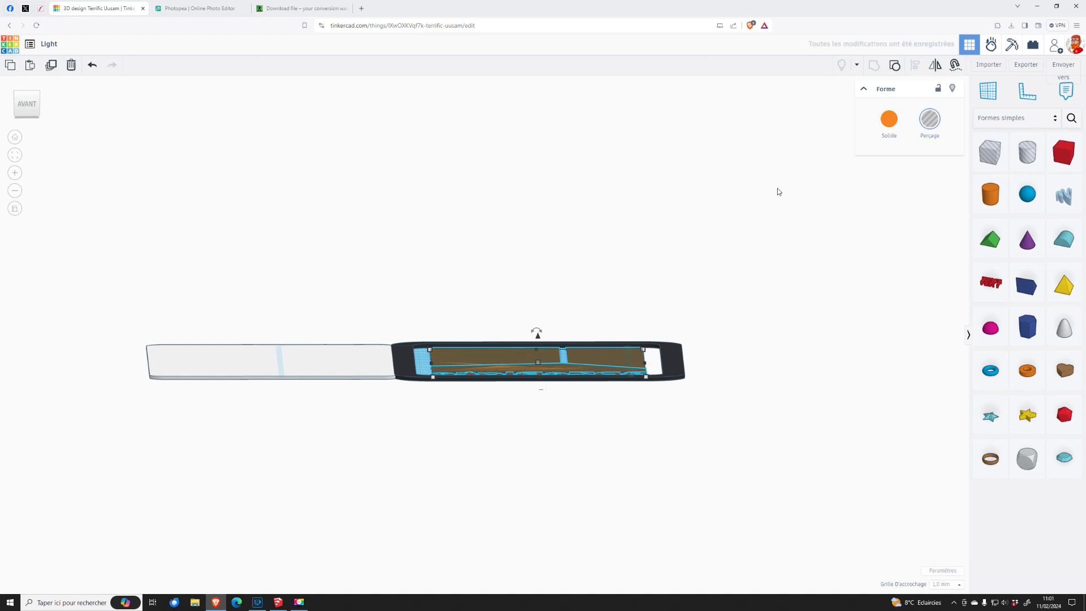
# - Move the logo-shaped hole left, out of the dark frame and onto the white plate
pyautogui.press('Left')
pyautogui.press('Left')
pyautogui.press('Left')
pyautogui.press('Left')
pyautogui.press('Left')
pyautogui.press('Left')
pyautogui.press('Left')
pyautogui.press('Left')
pyautogui.press('Left')
pyautogui.press('Left')
pyautogui.press('Left')
pyautogui.press('Left')
pyautogui.press('Left')
pyautogui.press('Left')
pyautogui.press('Left')
pyautogui.press('Left')
pyautogui.press('Left')
pyautogui.press('Left')
pyautogui.press('Left')
# - Group the logo-shaped hole with the white plate to recess the logo into the plate's underside
pyautogui.moveTo(446, 446); pyautogui.dragTo(368, 256, button='right')
pyautogui.keyDown('shift'); pyautogui.click(352, 294); pyautogui.keyUp('shift')
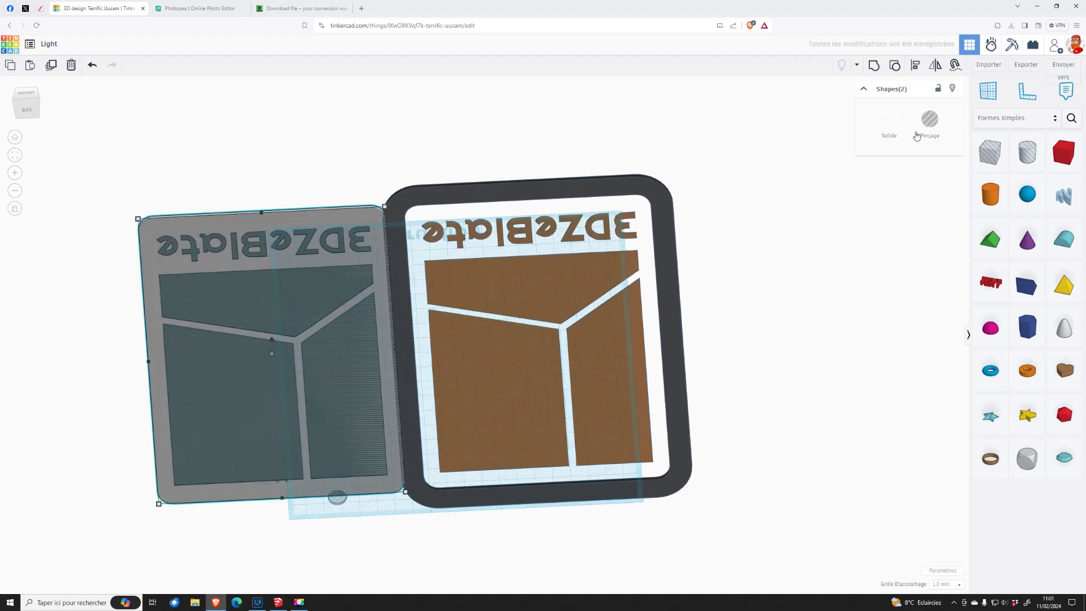
pyautogui.hotkey('ctrl', 'g')
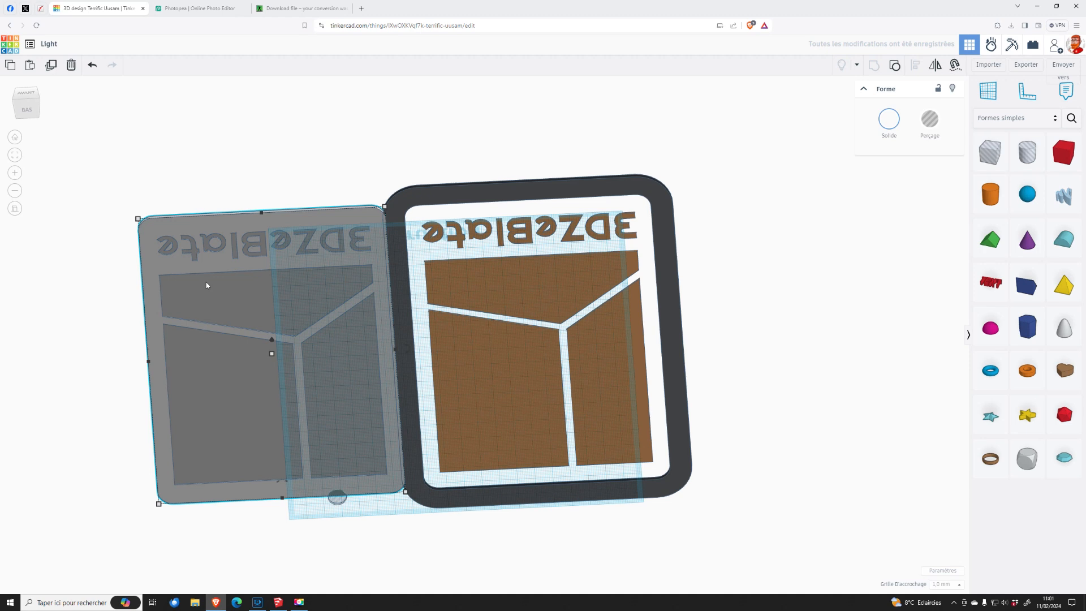
# - Move the recessed white plate right, back inside the dark frame and aligned over the orange logo
pyautogui.press('Right')
pyautogui.press('Right')
pyautogui.press('Right')
pyautogui.press('Right')
pyautogui.press('Right')
pyautogui.press('Right')
pyautogui.press('Right')
pyautogui.press('Right')
pyautogui.press('Right')
pyautogui.press('Right')
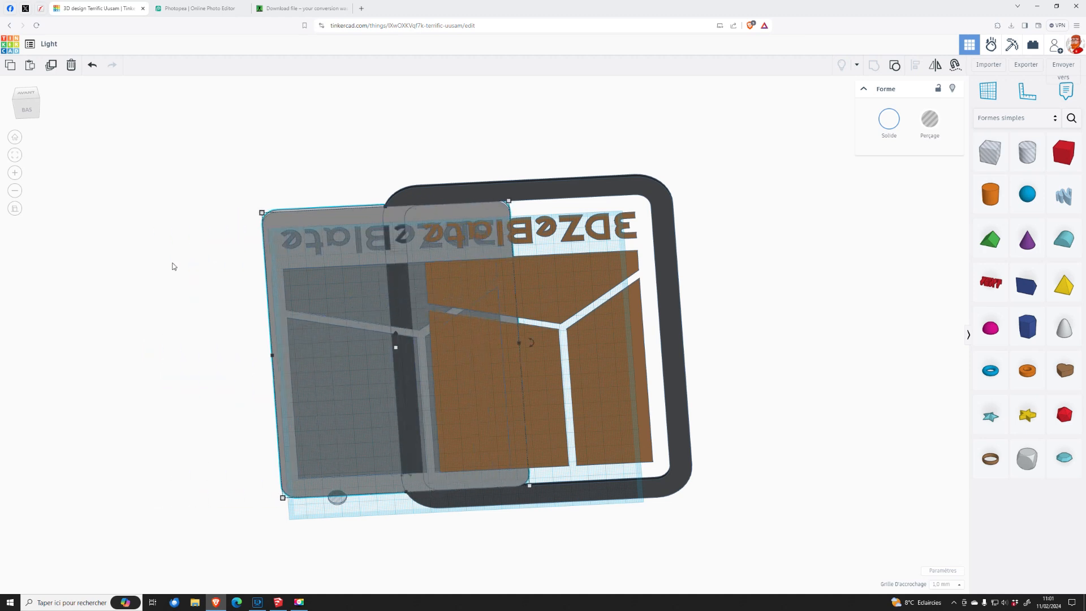
pyautogui.press('Right')
pyautogui.press('Right')
pyautogui.press('Right')
pyautogui.press('Right')
pyautogui.press('Right')
pyautogui.press('Right')
pyautogui.press('Right')
pyautogui.press('Right')
pyautogui.press('Right')
pyautogui.press('Right')
pyautogui.press('Right')
pyautogui.press('Right')
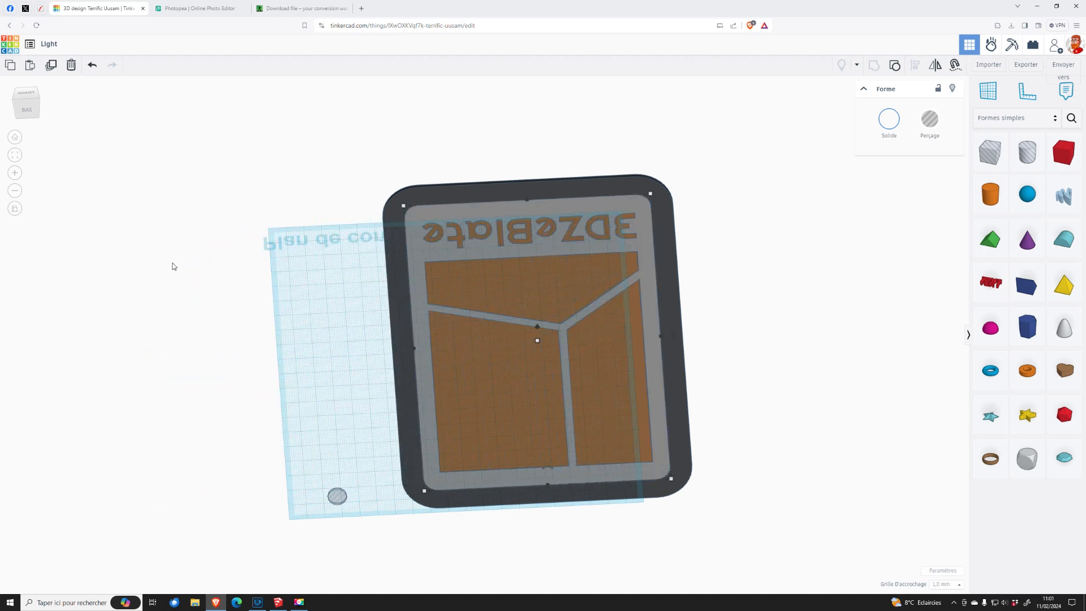
pyautogui.click(733, 242)
pyautogui.moveTo(721, 267); pyautogui.dragTo(723, 195, button='right')
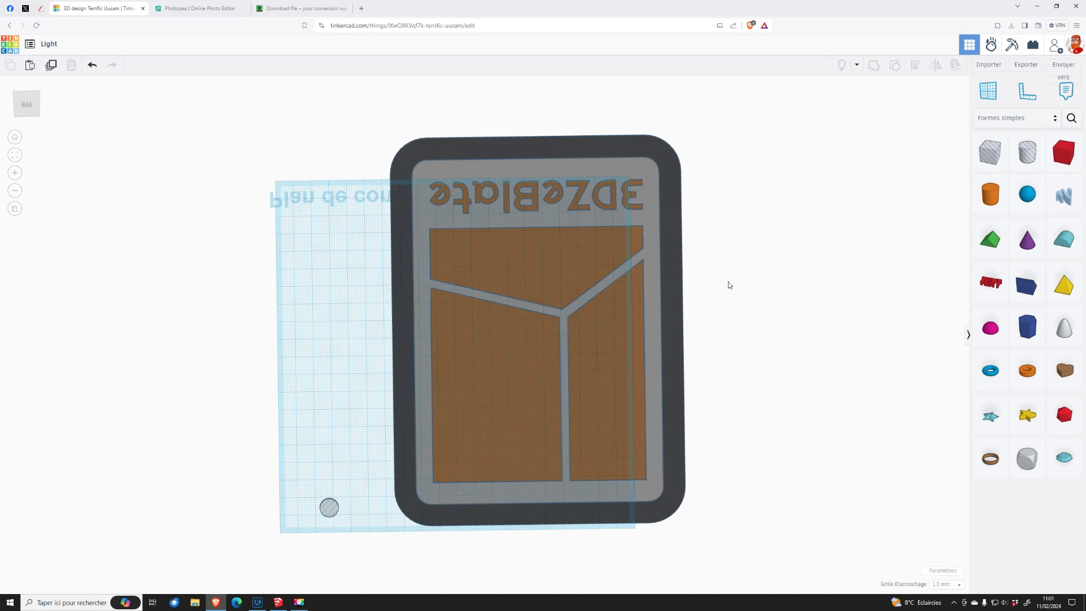
# - Move the hole cylinder right across the workplane to just outside the dark frame's rear-left corner
pyautogui.moveTo(730, 285); pyautogui.dragTo(721, 343, button='right')
pyautogui.moveTo(722, 342); pyautogui.dragTo(726, 412, button='middle')
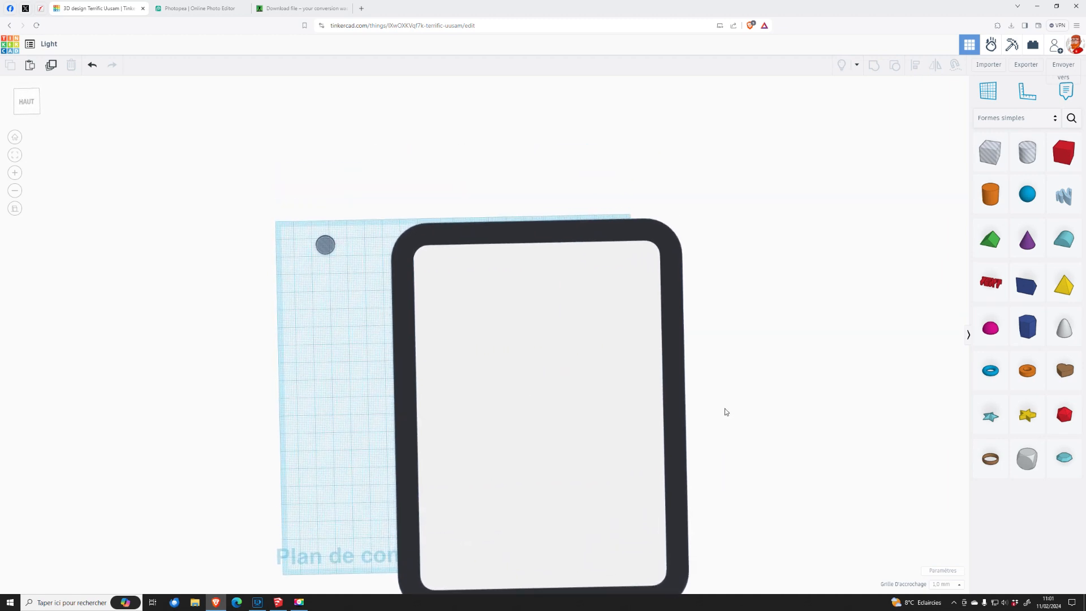
pyautogui.click(325, 245)
pyautogui.hotkey('shift', 'Right')
pyautogui.hotkey('shift', 'Right')
pyautogui.hotkey('shift', 'Right')
pyautogui.hotkey('shift', 'Right')
pyautogui.hotkey('shift', 'Right')
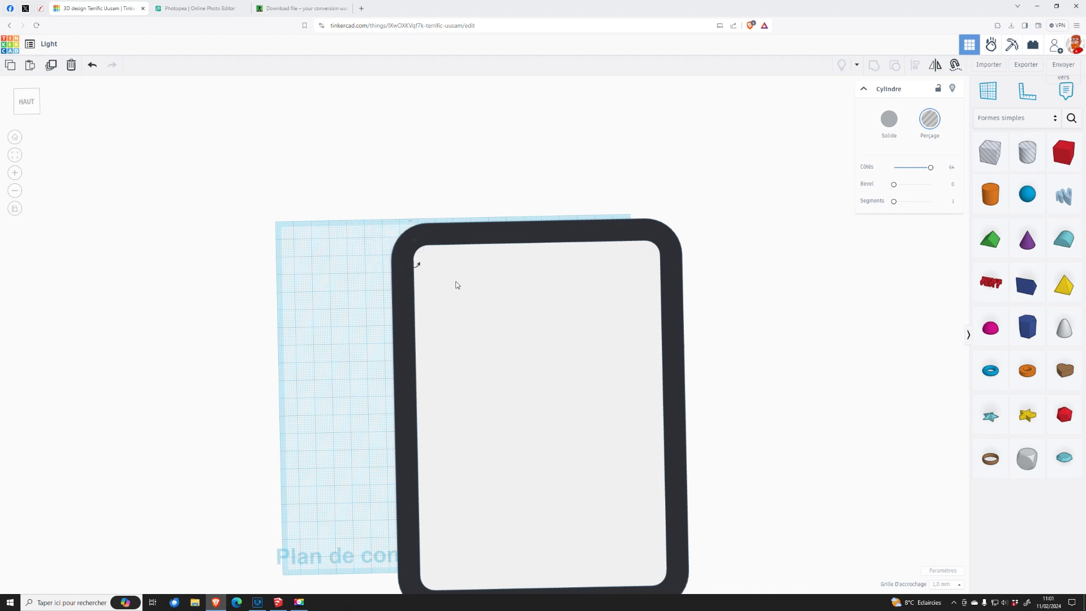
pyautogui.moveTo(475, 262); pyautogui.dragTo(771, 206, button='right')
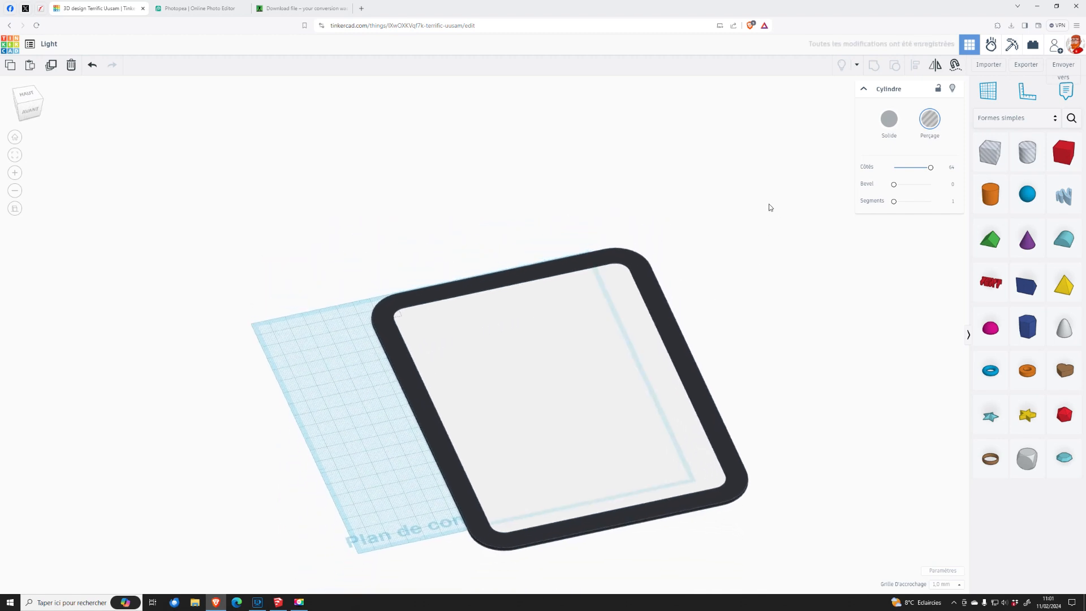
pyautogui.hotkey('shift', 'Left')
pyautogui.hotkey('shift', 'Left')
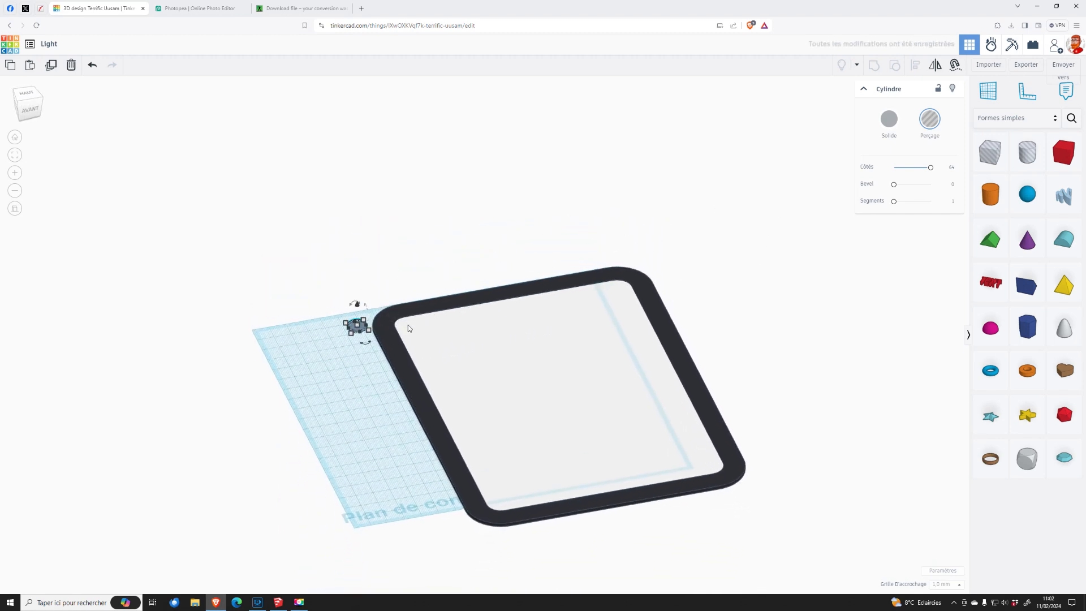
# - Shift the hole cylinder 1 mm back and 7 mm right onto the dark frame's rear-left corner
pyautogui.scroll(3, 409, 325)
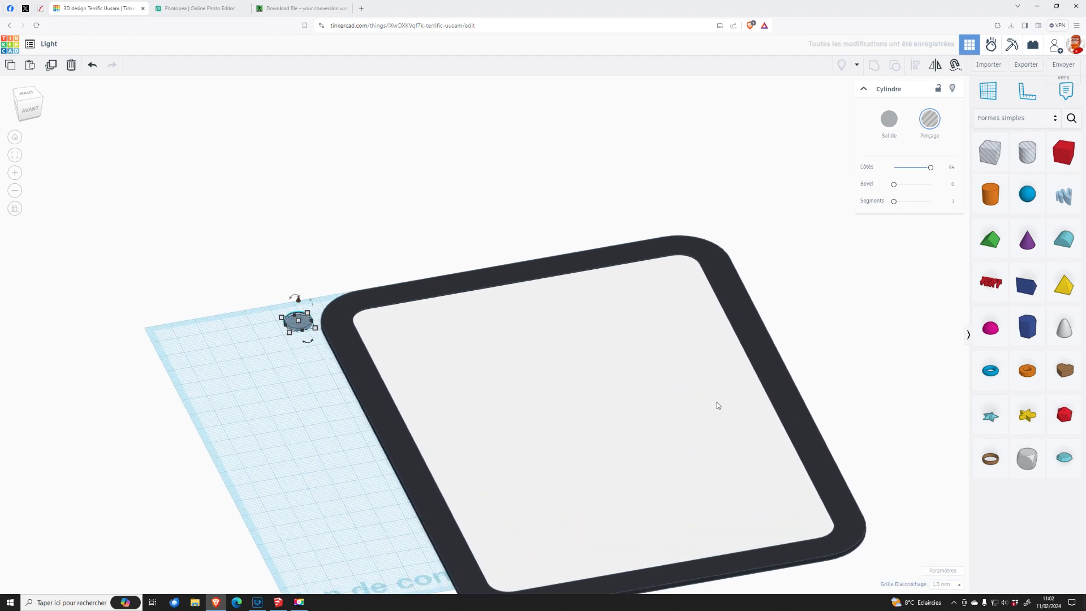
pyautogui.press('Up')
pyautogui.moveTo(455, 254); pyautogui.dragTo(389, 330, button='right')
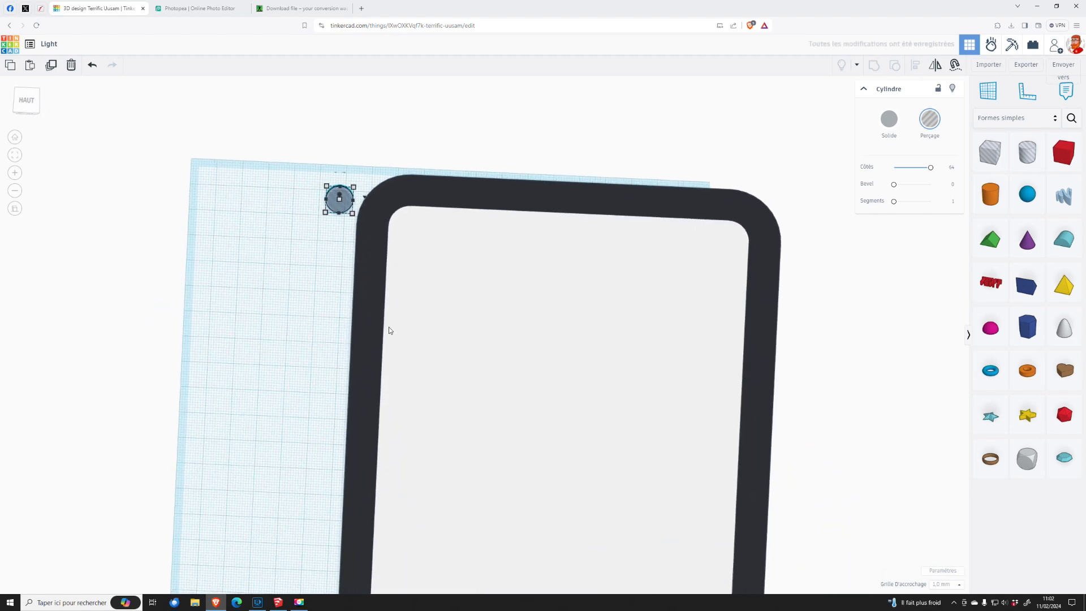
pyautogui.press('Right')
pyautogui.press('Right')
pyautogui.press('Right')
pyautogui.press('Right')
pyautogui.press('Right')
pyautogui.press('Right')
pyautogui.press('Right')
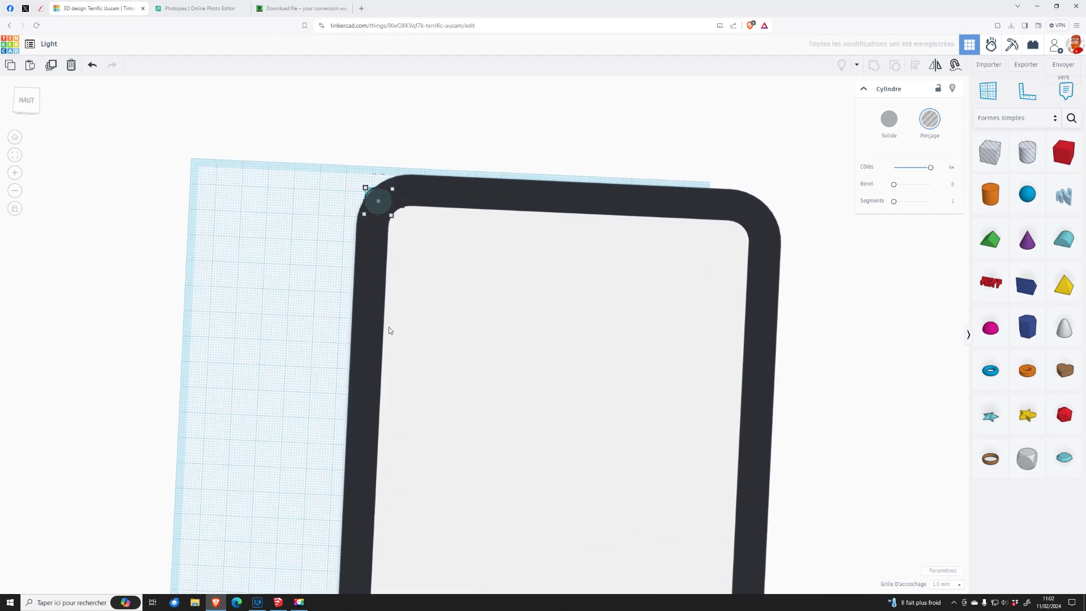
pyautogui.moveTo(812, 342); pyautogui.dragTo(743, 279, button='middle')
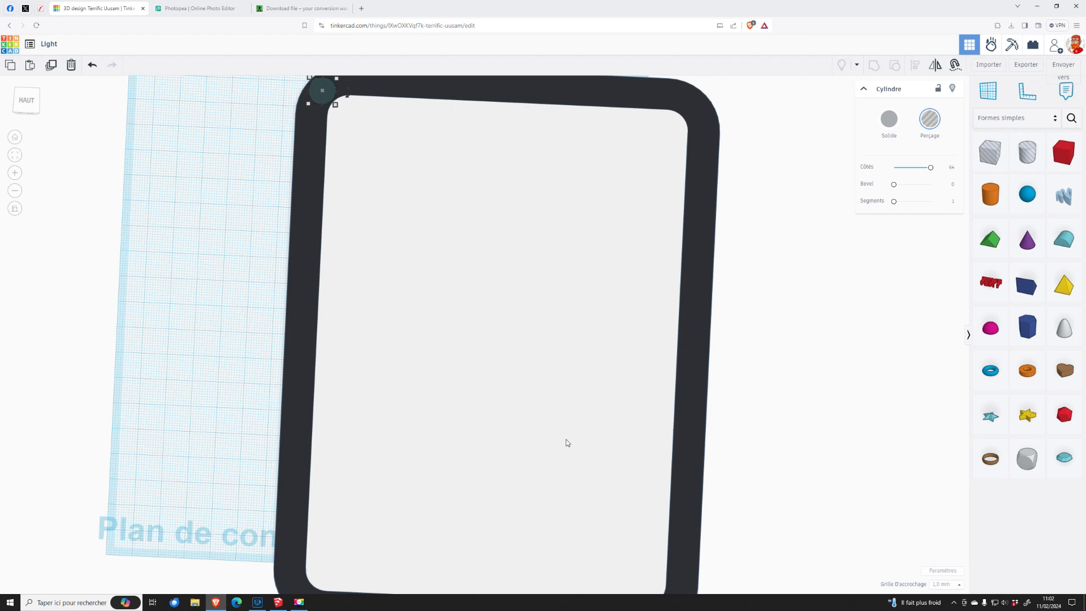
pyautogui.scroll(-3, 566, 441)
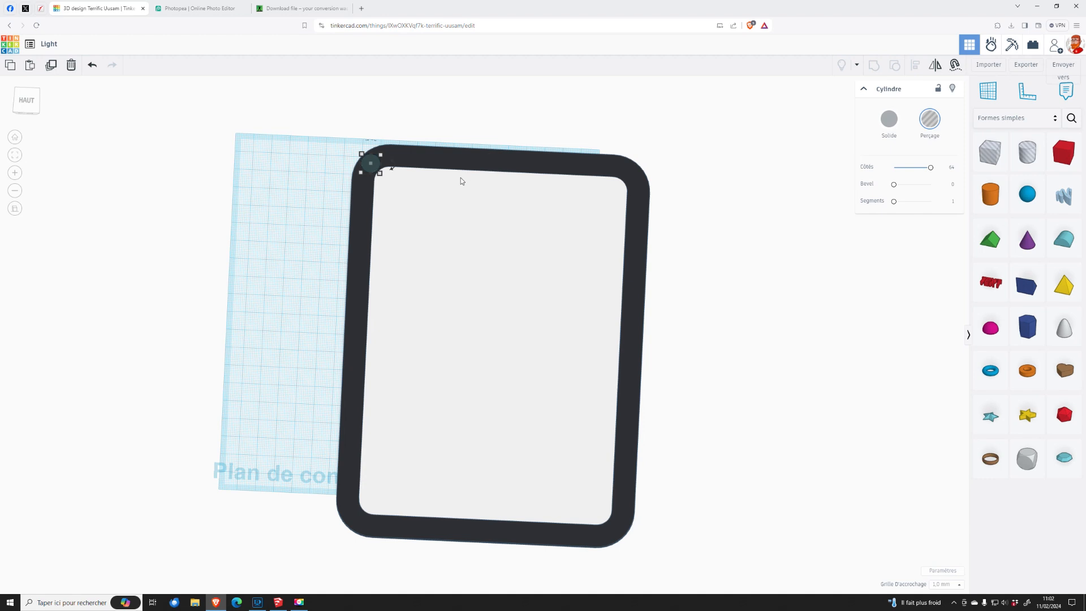
pyautogui.scroll(5, 441, 215)
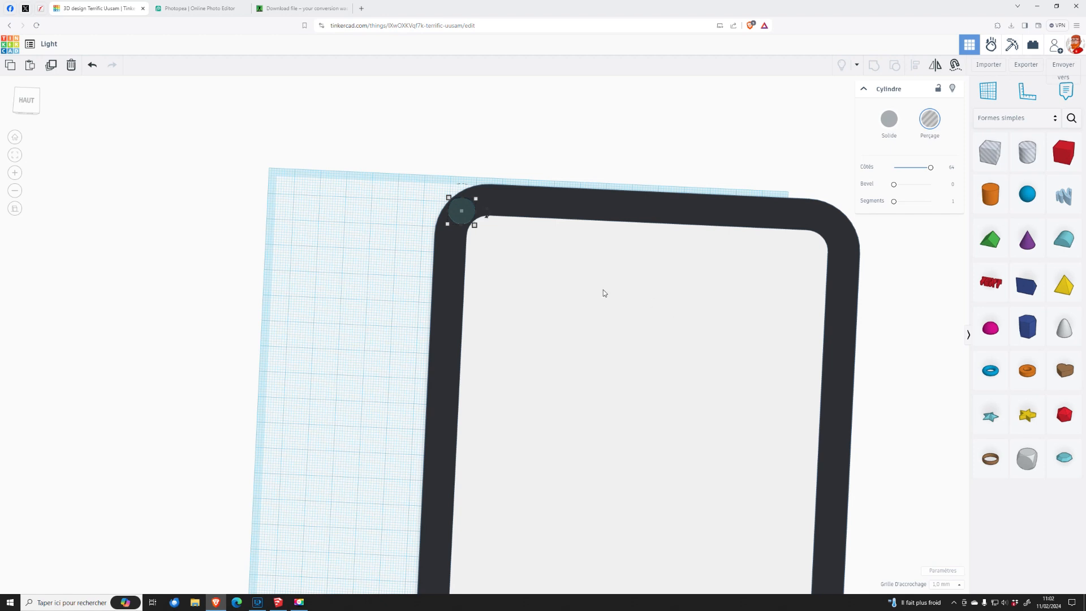
# - Duplicate the hole cylinder onto the dark frame's rear-right corner and group the two rear holes
pyautogui.scroll(-3, 603, 289)
pyautogui.click(50, 66)
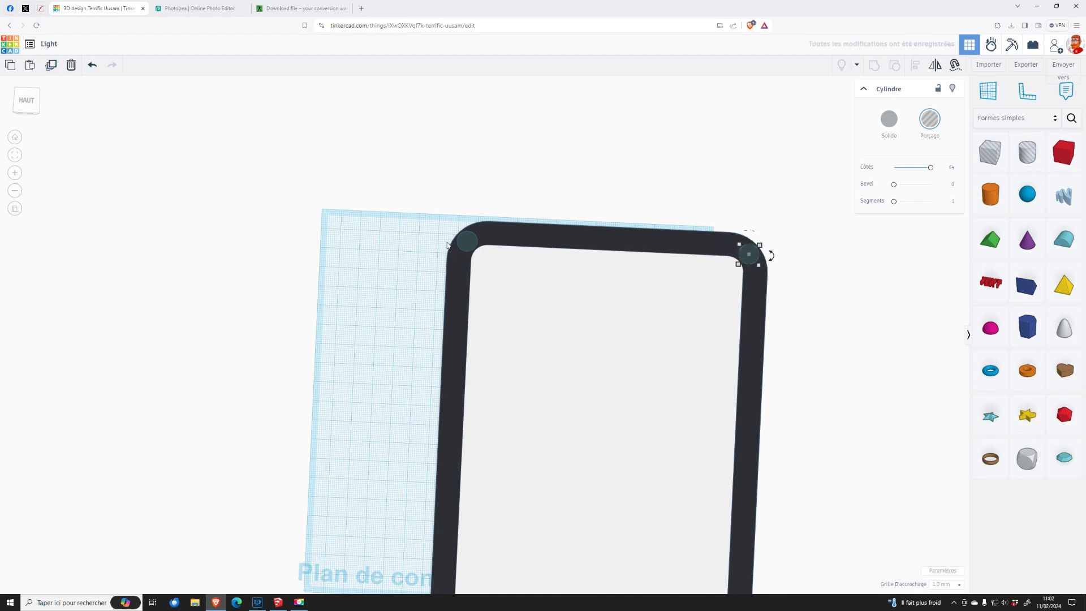
pyautogui.keyDown('shift'); pyautogui.click(467, 242); pyautogui.keyUp('shift')
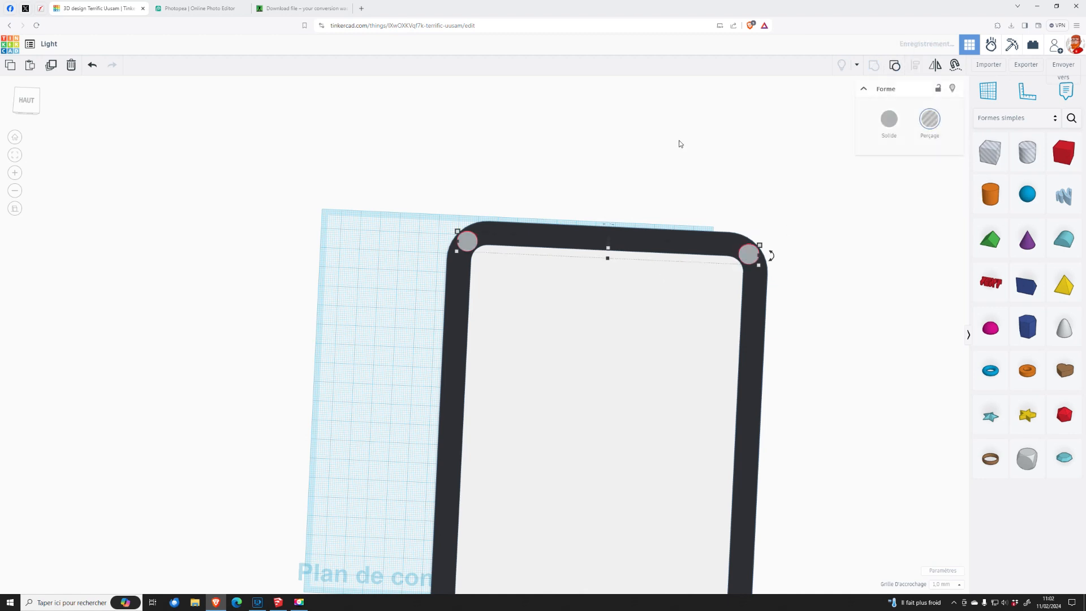
pyautogui.moveTo(750, 289); pyautogui.dragTo(645, 121, button='middle')
pyautogui.moveTo(687, 175); pyautogui.dragTo(687, 207, button='middle')
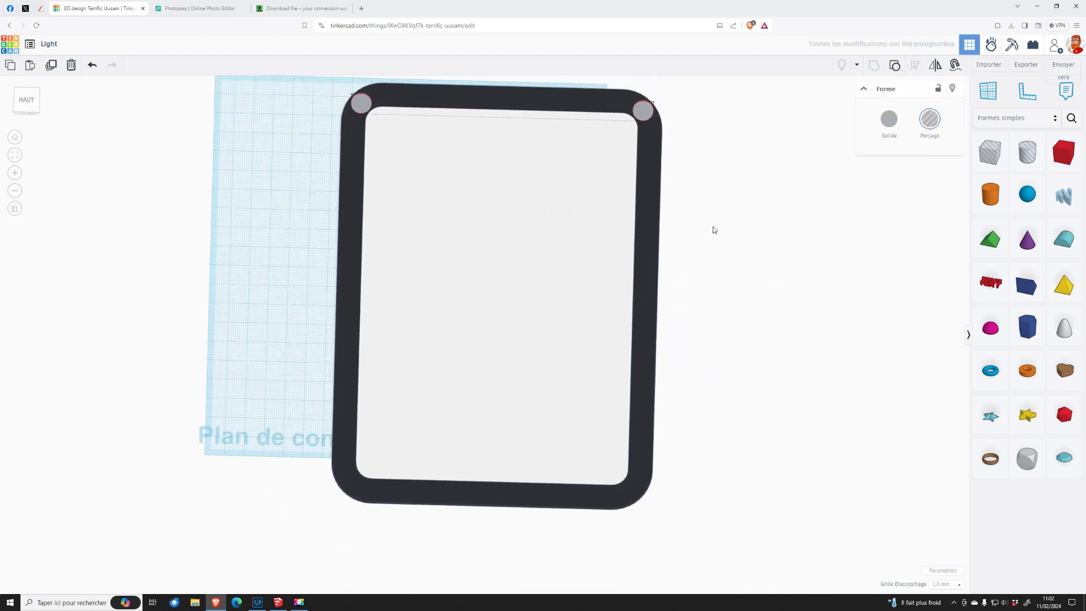
# - Duplicate the grouped pair of rear holes and move the copy onto the dark frame's two front corners
pyautogui.click(51, 67)
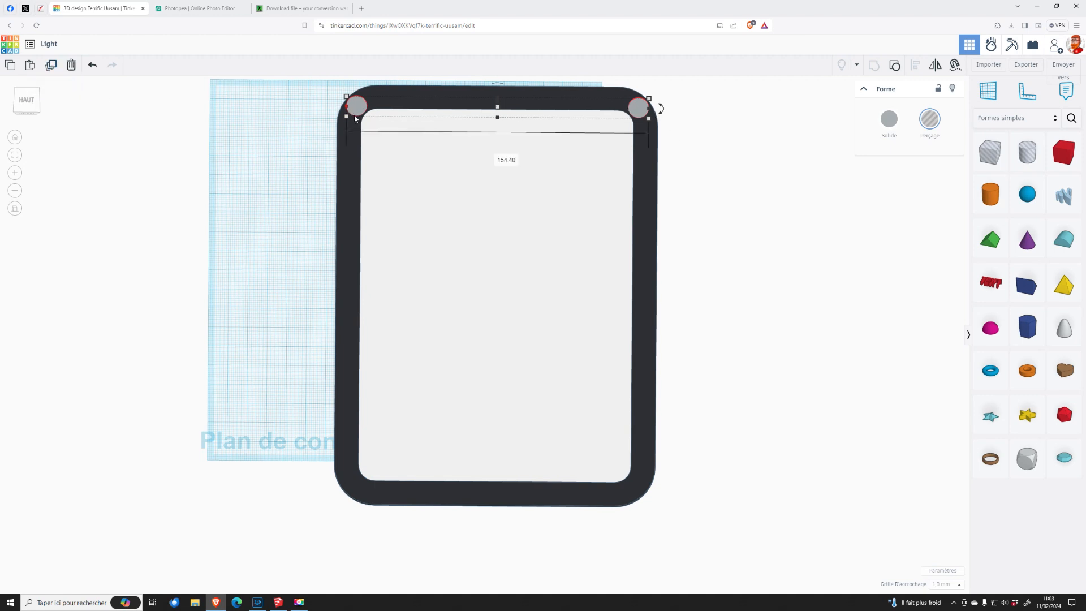
pyautogui.moveTo(308, 162); pyautogui.dragTo(297, 180, button='middle')
pyautogui.click(52, 67)
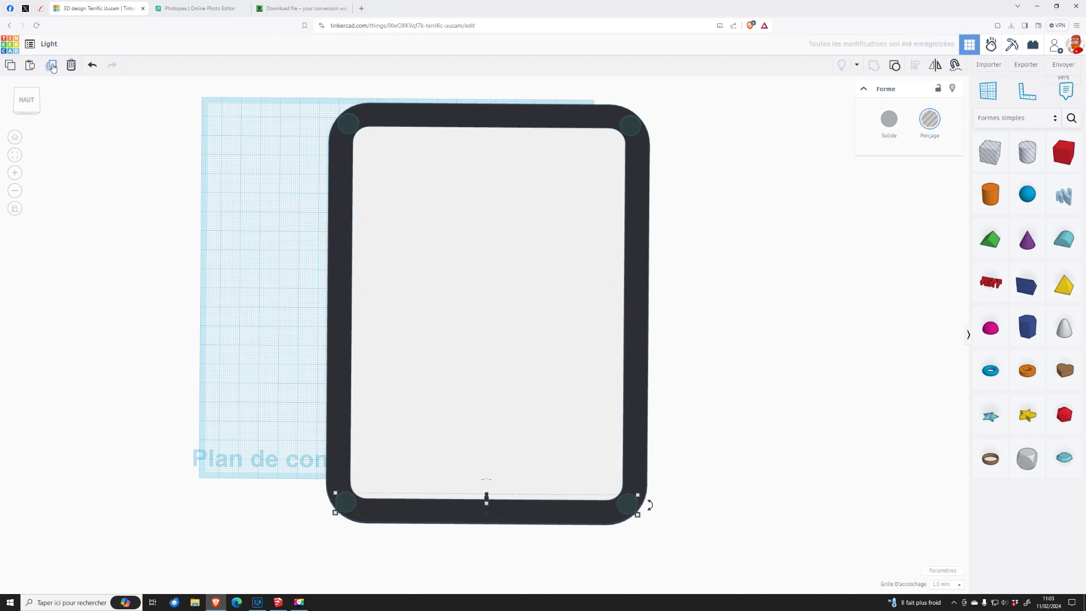
# - Set the snap grid to 0.1 mm and nudge the front pair of holes slightly forward
pyautogui.scroll(5, 572, 462)
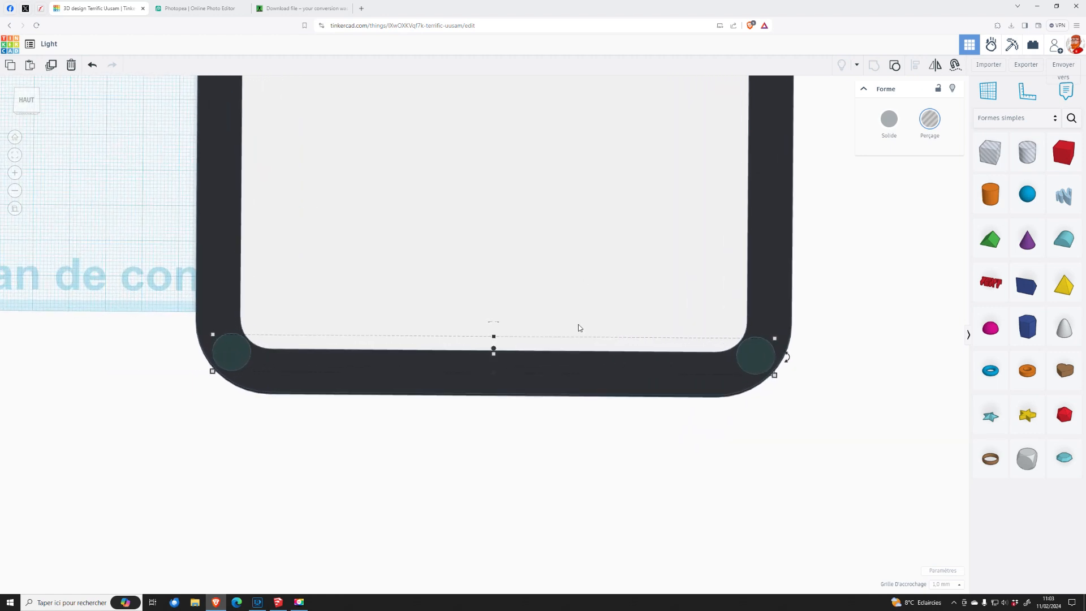
pyautogui.click(946, 584)
pyautogui.click(951, 502)
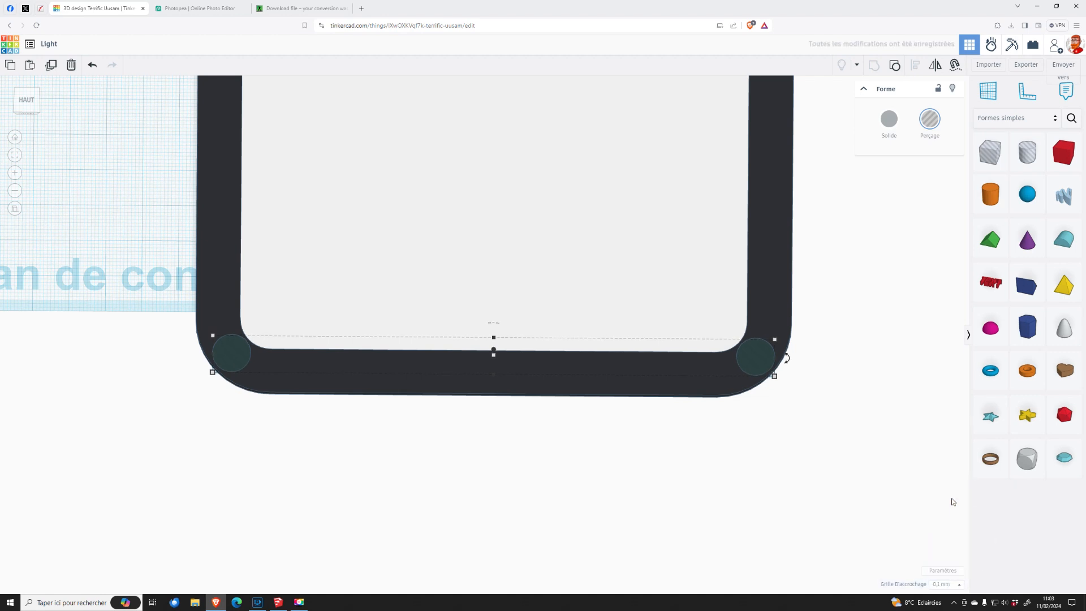
pyautogui.scroll(-4, 511, 216)
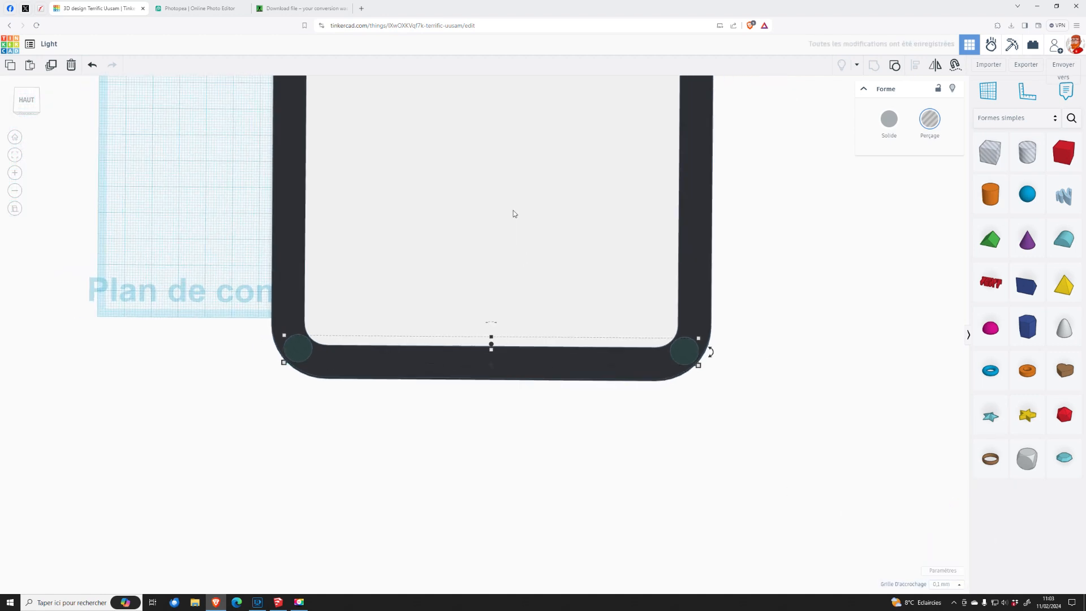
pyautogui.scroll(5, 517, 248)
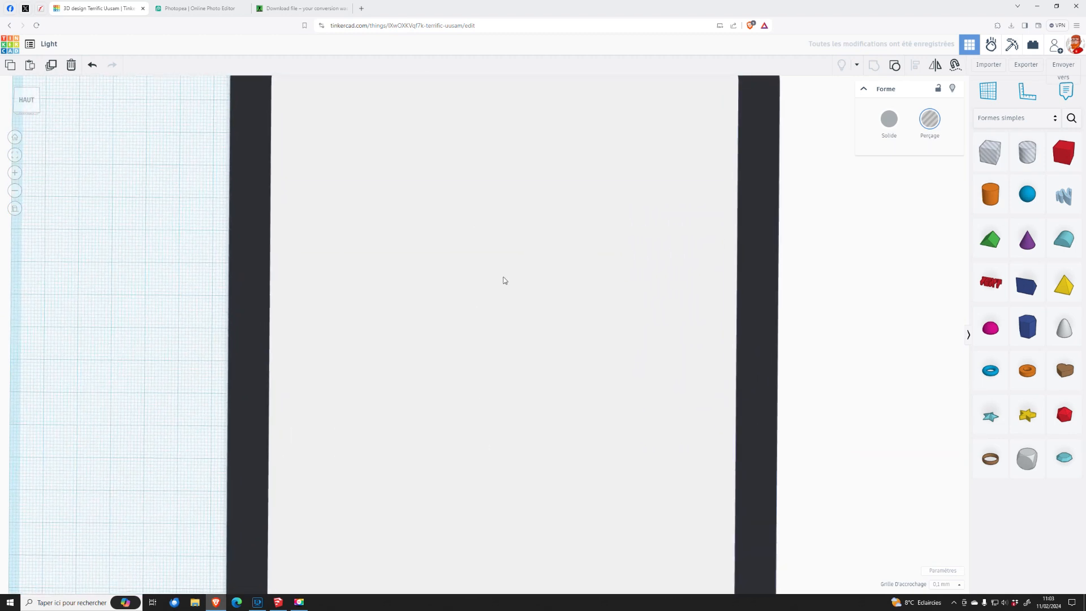
pyautogui.scroll(-5, 464, 380)
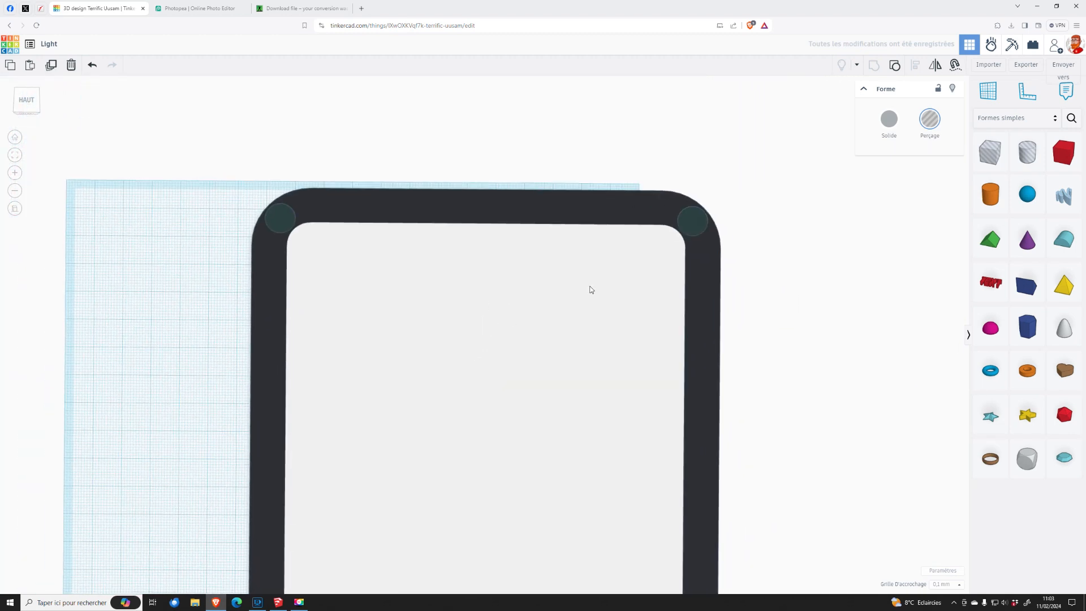
pyautogui.click(695, 221)
pyautogui.scroll(-3, 734, 211)
pyautogui.moveTo(721, 516); pyautogui.dragTo(726, 284, button='middle')
pyautogui.keyDown('shift'); pyautogui.click(632, 426); pyautogui.keyUp('shift')
pyautogui.click(51, 66)
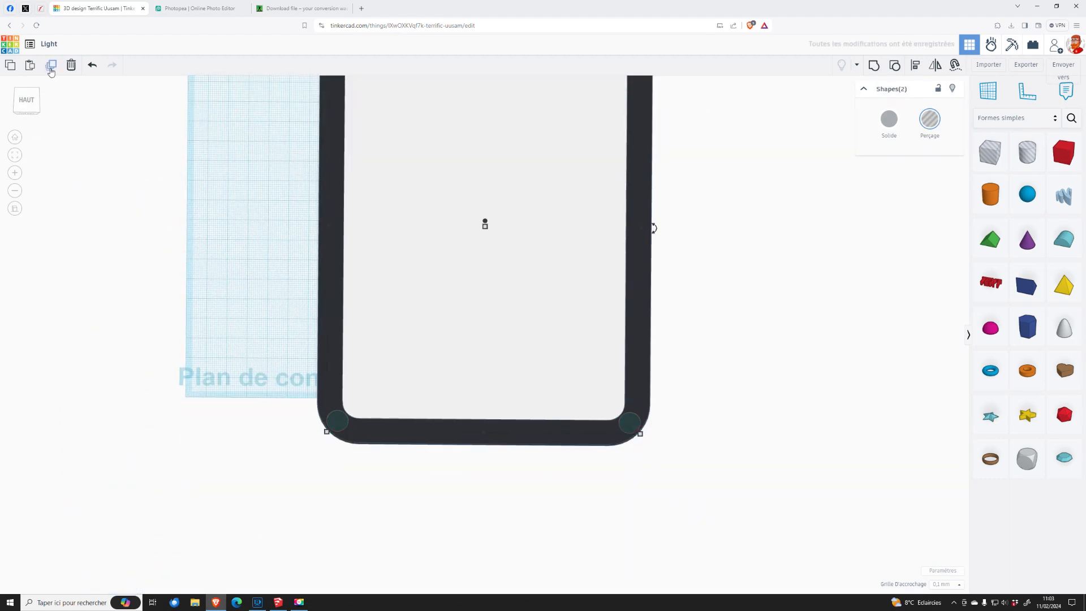
pyautogui.scroll(-3, 294, 152)
pyautogui.keyDown('shift'); pyautogui.click(592, 243); pyautogui.keyUp('shift')
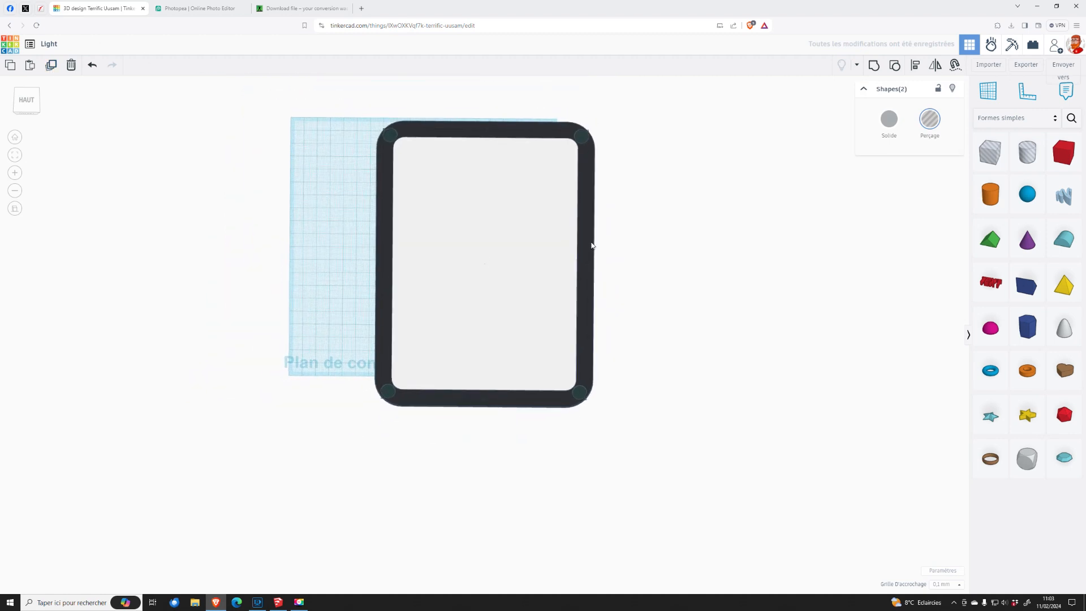
pyautogui.click(916, 66)
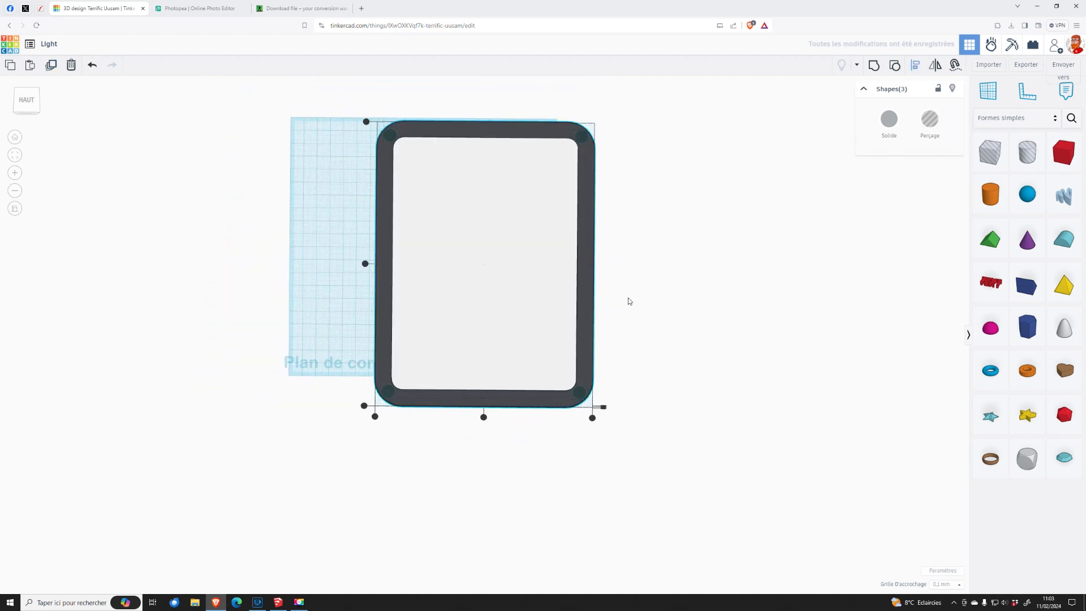
pyautogui.click(365, 263)
pyautogui.click(703, 238)
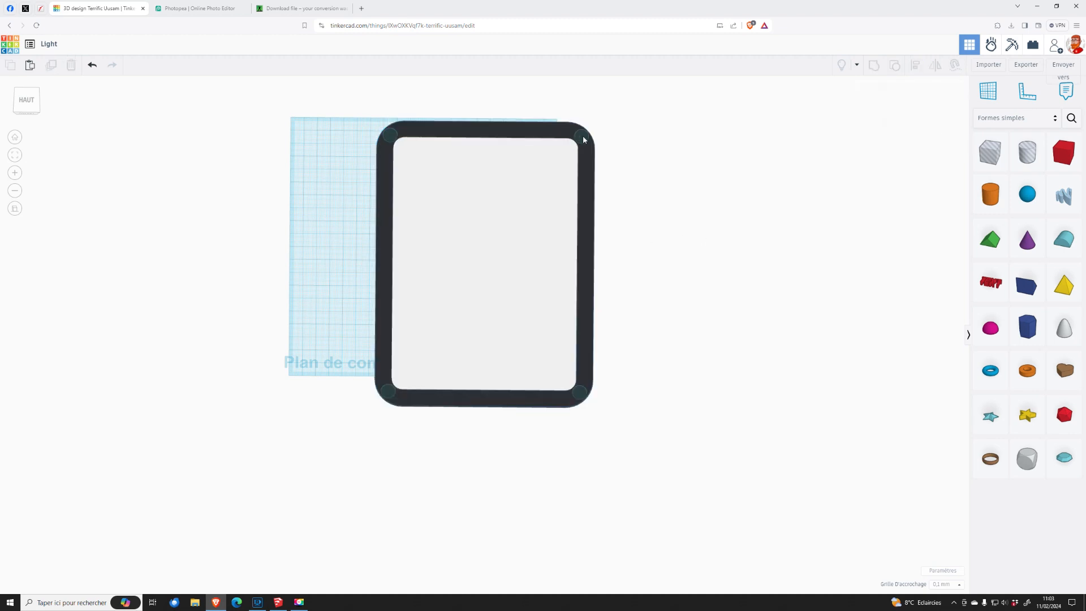
# - Group the rear and front pairs of corner holes into one four-hole group
pyautogui.click(583, 139)
pyautogui.keyDown('shift'); pyautogui.click(574, 399); pyautogui.keyUp('shift')
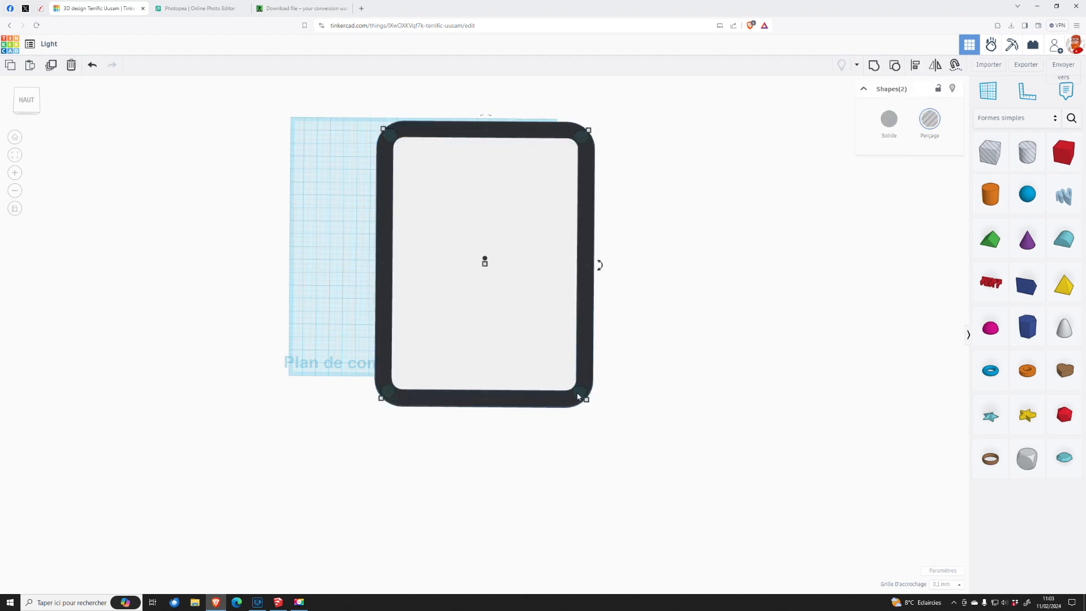
pyautogui.click(663, 395)
pyautogui.click(586, 389)
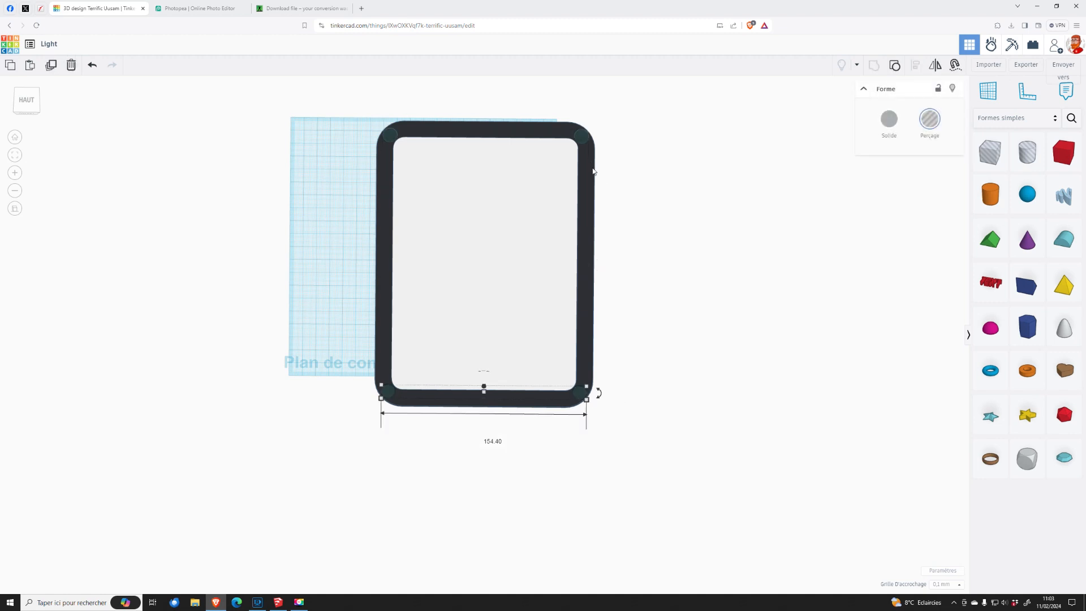
pyautogui.click(595, 219)
pyautogui.click(583, 141)
pyautogui.click(621, 173)
pyautogui.click(579, 139)
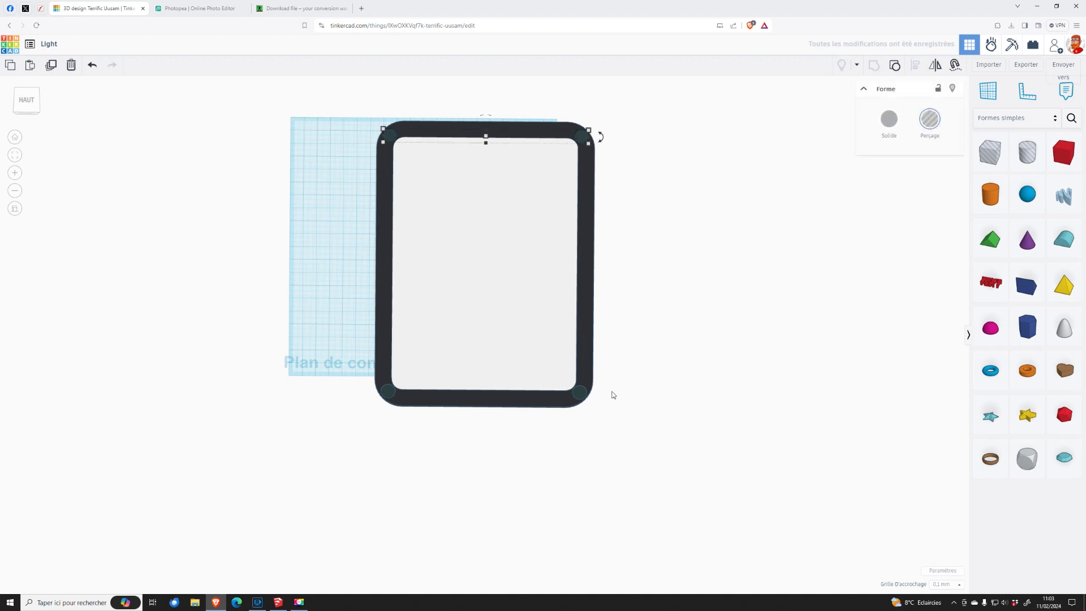
pyautogui.keyDown('shift'); pyautogui.click(582, 395); pyautogui.keyUp('shift')
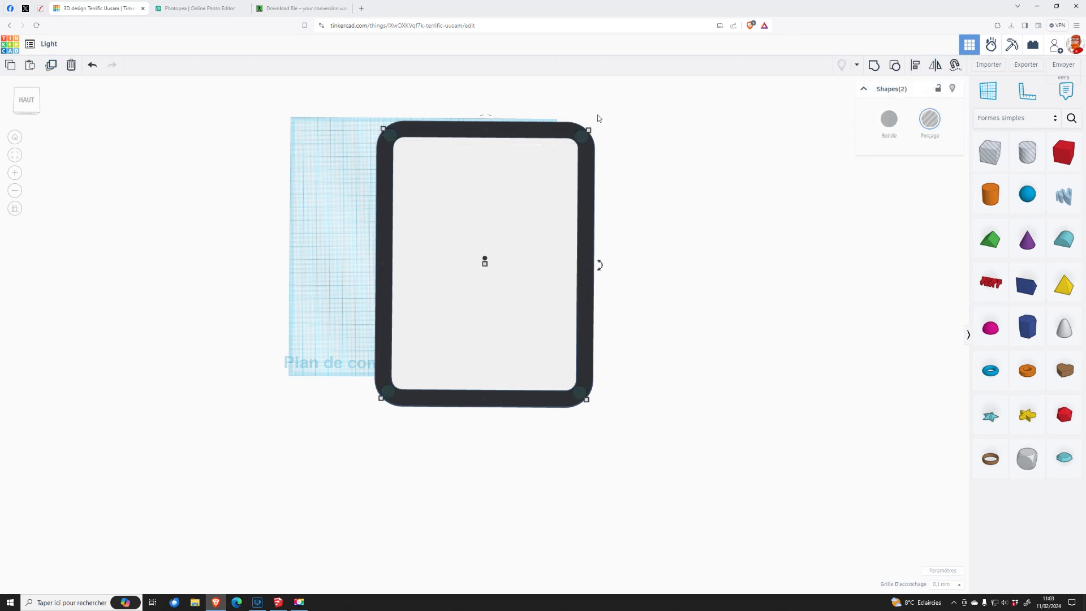
pyautogui.click(874, 69)
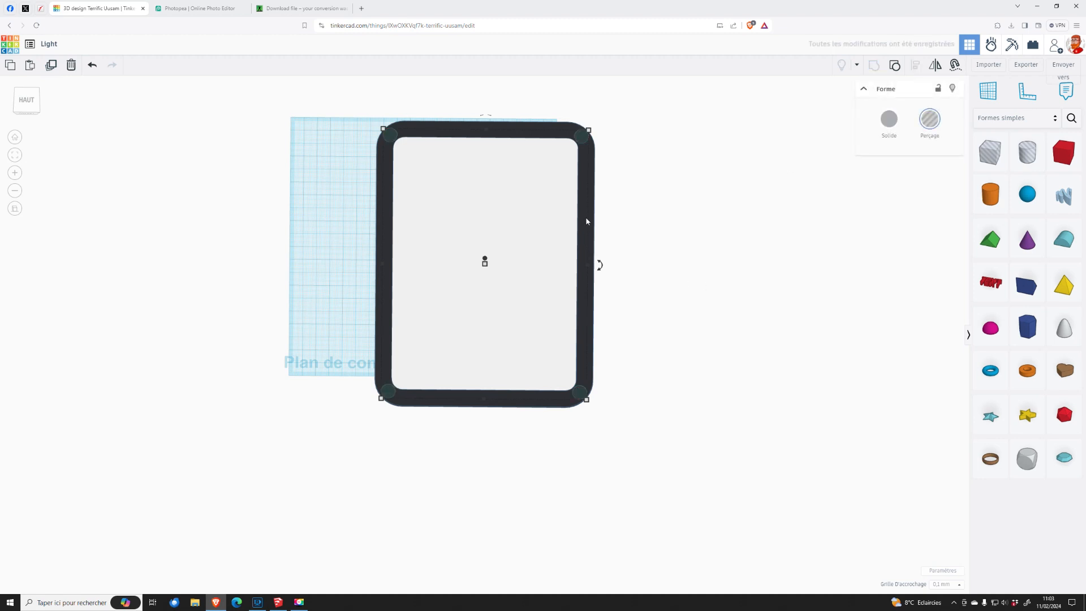
# - Align the four-hole group with the dark frame, centred in both horizontal directions
pyautogui.hotkey('ctrl', 'shift', 'g')
pyautogui.press('l')
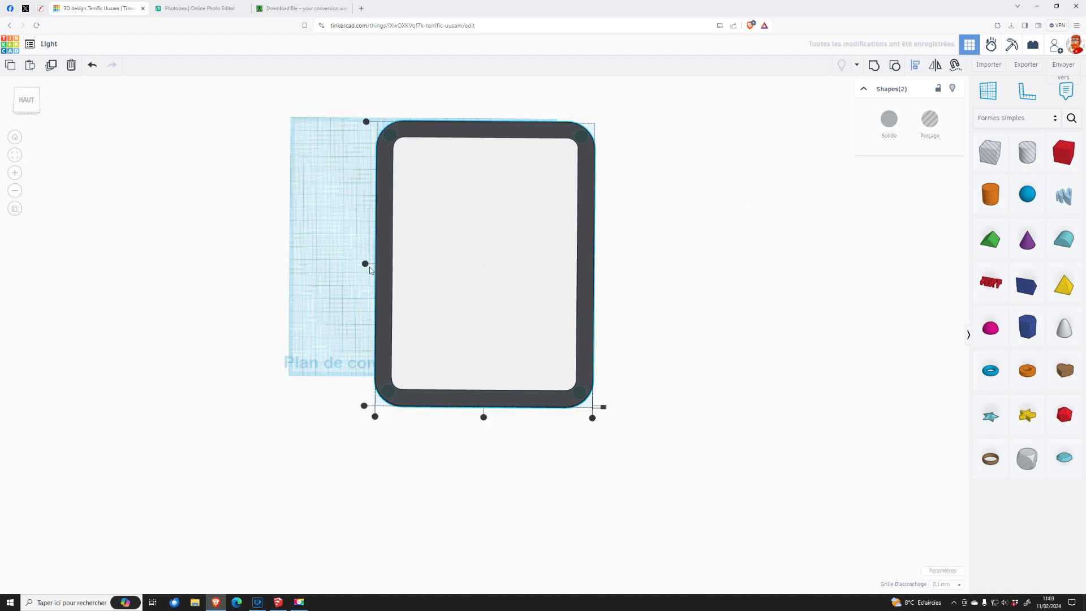
pyautogui.click(366, 264)
pyautogui.click(484, 417)
pyautogui.click(676, 338)
# - Group the four-hole group with the dark frame to cut the corner holes
pyautogui.moveTo(660, 366); pyautogui.dragTo(664, 289, button='right')
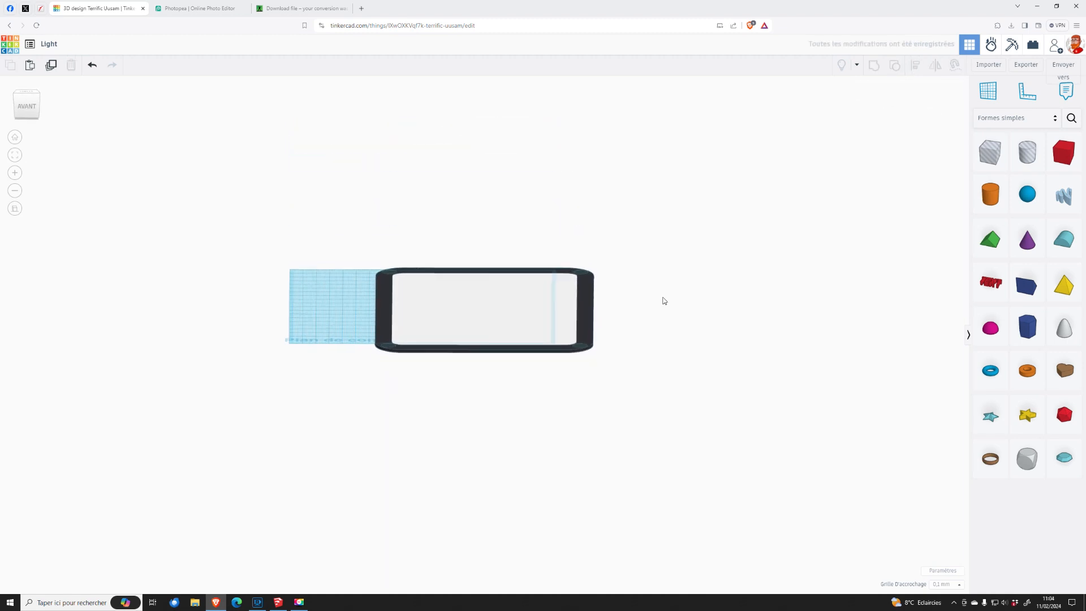
pyautogui.scroll(5, 667, 315)
pyautogui.click(682, 360)
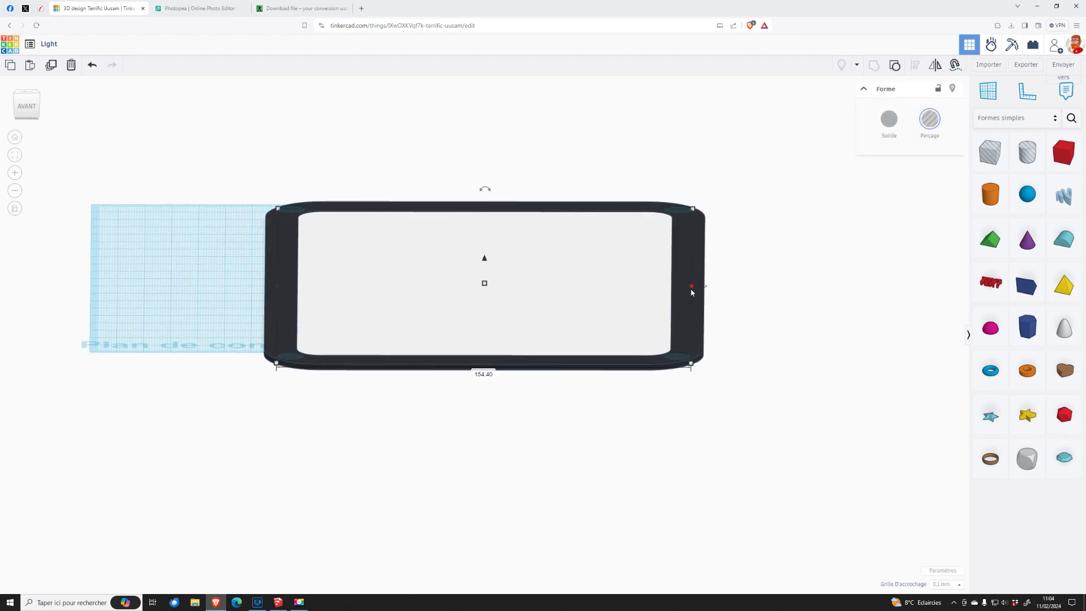
pyautogui.keyDown('shift'); pyautogui.click(694, 257); pyautogui.keyUp('shift')
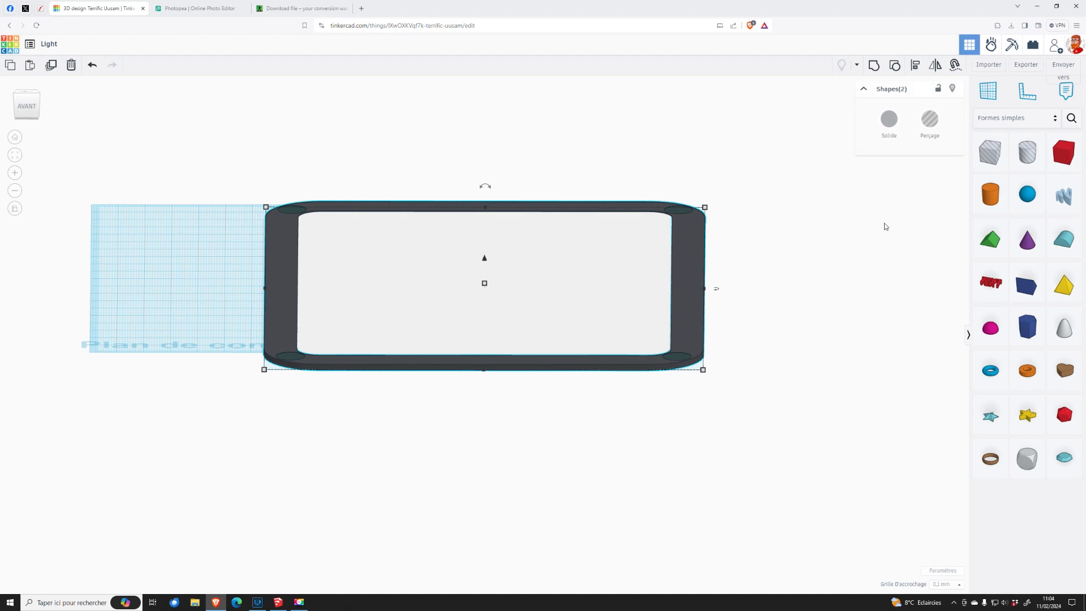
pyautogui.click(874, 66)
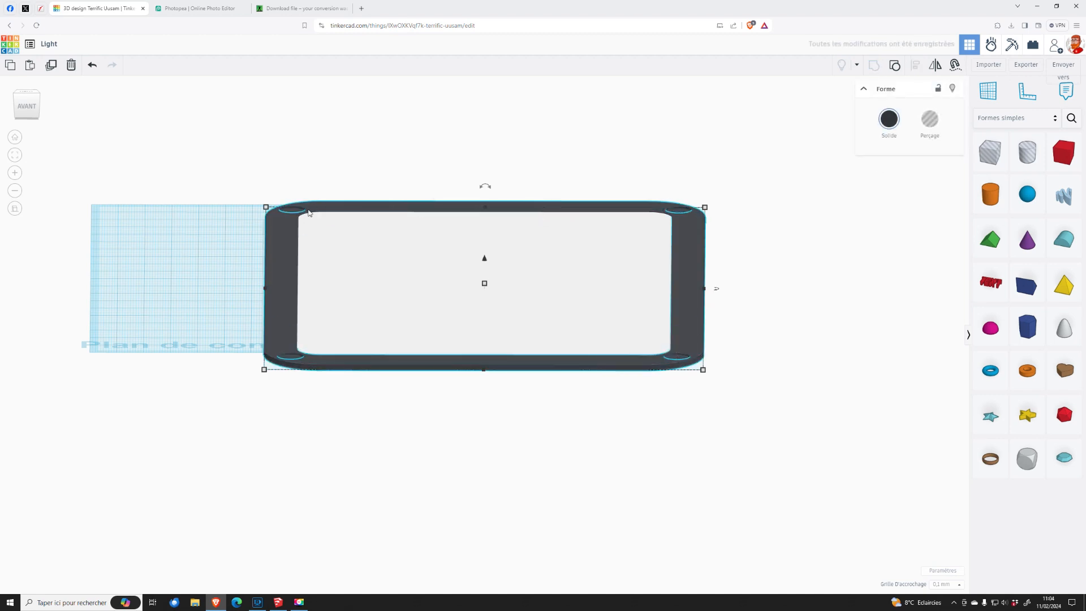
# - Move the dark frame, white plate and orange logo together left, clearing the right part of the workplane
pyautogui.moveTo(759, 337); pyautogui.dragTo(800, 400, button='right')
pyautogui.moveTo(334, 136); pyautogui.dragTo(685, 419)
pyautogui.press('Left')
pyautogui.press('Left')
pyautogui.press('Left')
pyautogui.press('Left')
pyautogui.press('Left')
pyautogui.press('Left')
pyautogui.moveTo(572, 318); pyautogui.dragTo(609, 391, button='right')
pyautogui.click(533, 247)
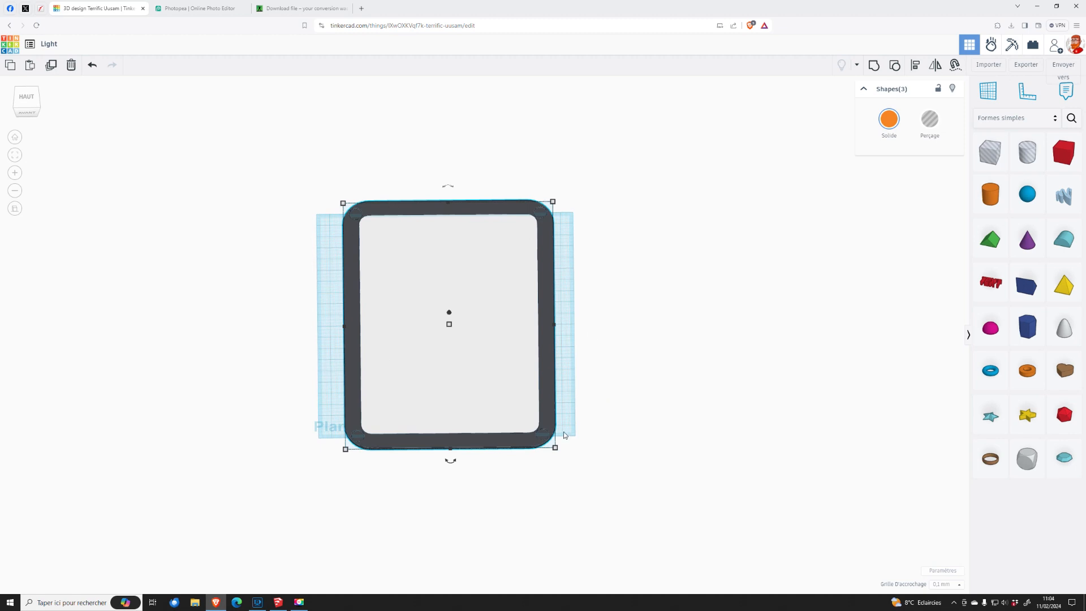
pyautogui.moveTo(331, 186); pyautogui.dragTo(611, 476)
pyautogui.moveTo(546, 376); pyautogui.dragTo(381, 371)
pyautogui.click(473, 351)
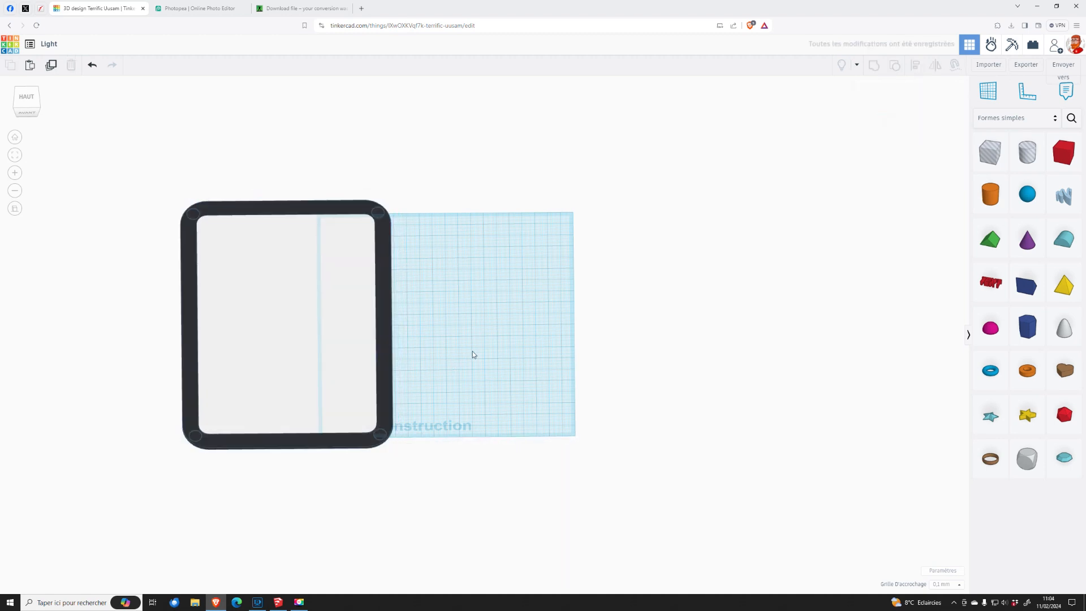
# - Duplicate the dark frame and move the copy right until it sits clear beside the original
pyautogui.click(393, 347)
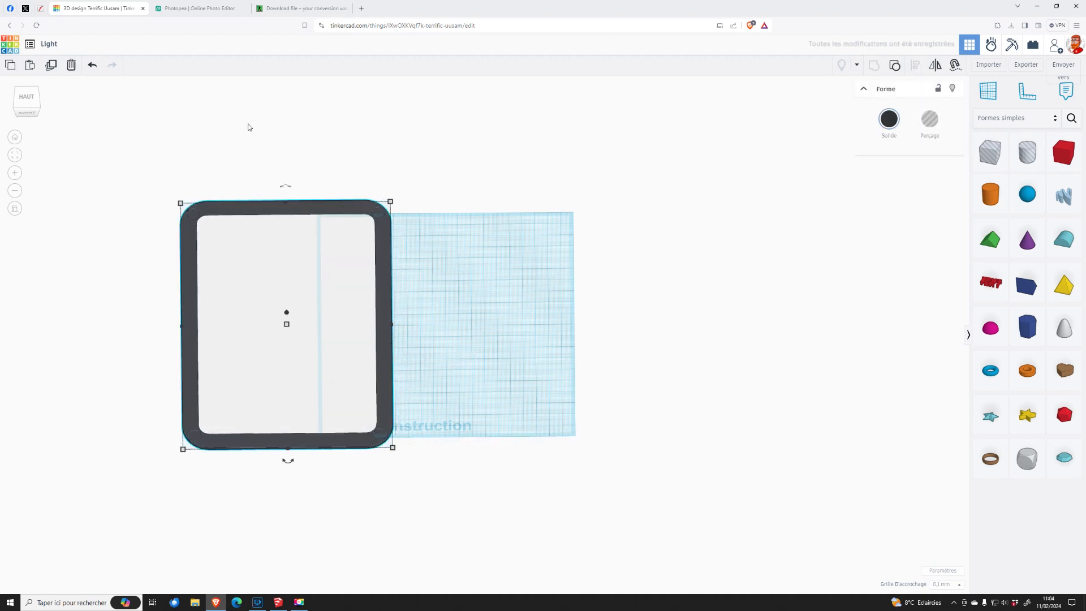
pyautogui.click(50, 65)
pyautogui.press('Right')
pyautogui.press('Right')
pyautogui.press('Right')
pyautogui.press('Right')
pyautogui.press('Right')
pyautogui.press('Right')
pyautogui.press('Right')
pyautogui.press('Right')
pyautogui.press('Right')
pyautogui.press('Right')
pyautogui.press('Right')
pyautogui.press('Right')
pyautogui.press('Right')
pyautogui.press('Right')
pyautogui.press('Right')
pyautogui.press('Right')
pyautogui.press('Right')
pyautogui.press('Right')
pyautogui.press('Right')
pyautogui.press('Right')
pyautogui.press('Right')
pyautogui.press('Right')
pyautogui.press('Right')
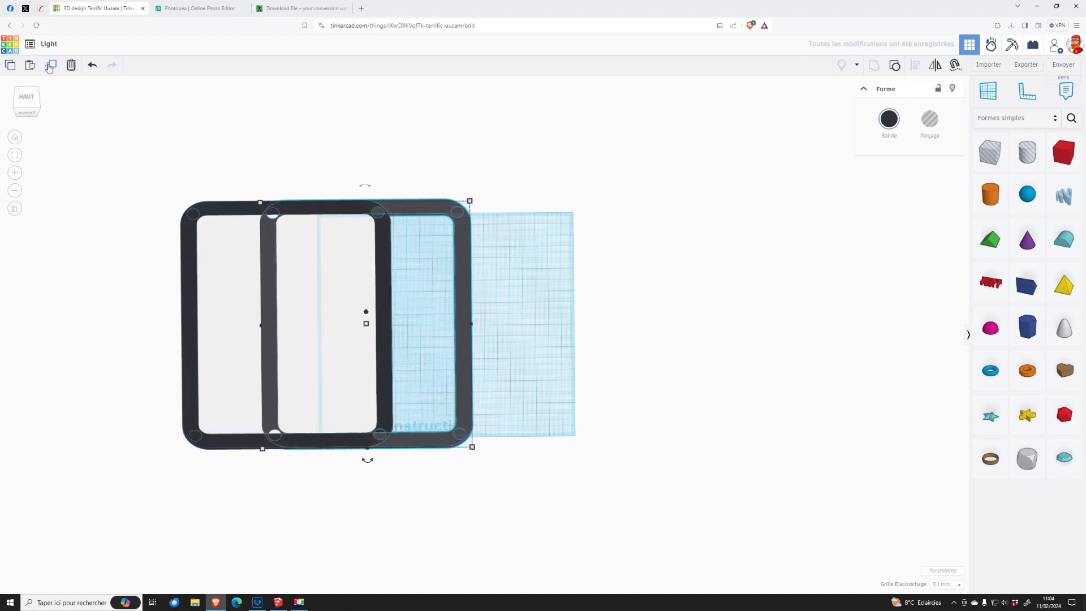
pyautogui.press('Right')
pyautogui.press('Right')
pyautogui.press('Right')
pyautogui.press('Right')
pyautogui.press('Right')
pyautogui.press('Right')
pyautogui.press('Right')
pyautogui.press('Right')
pyautogui.press('Right')
pyautogui.press('Right')
pyautogui.press('Right')
pyautogui.press('Right')
pyautogui.press('Right')
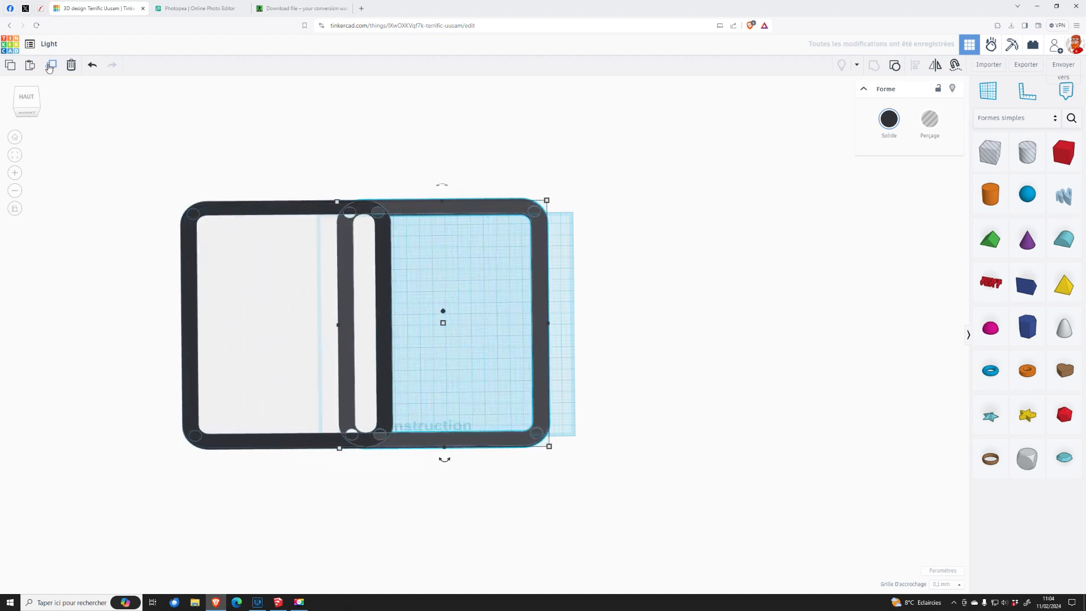
pyautogui.press('Right')
pyautogui.press('Right')
pyautogui.press('Right')
pyautogui.press('Right')
pyautogui.press('Right')
pyautogui.press('Right')
pyautogui.press('Right')
pyautogui.press('Right')
pyautogui.press('Right')
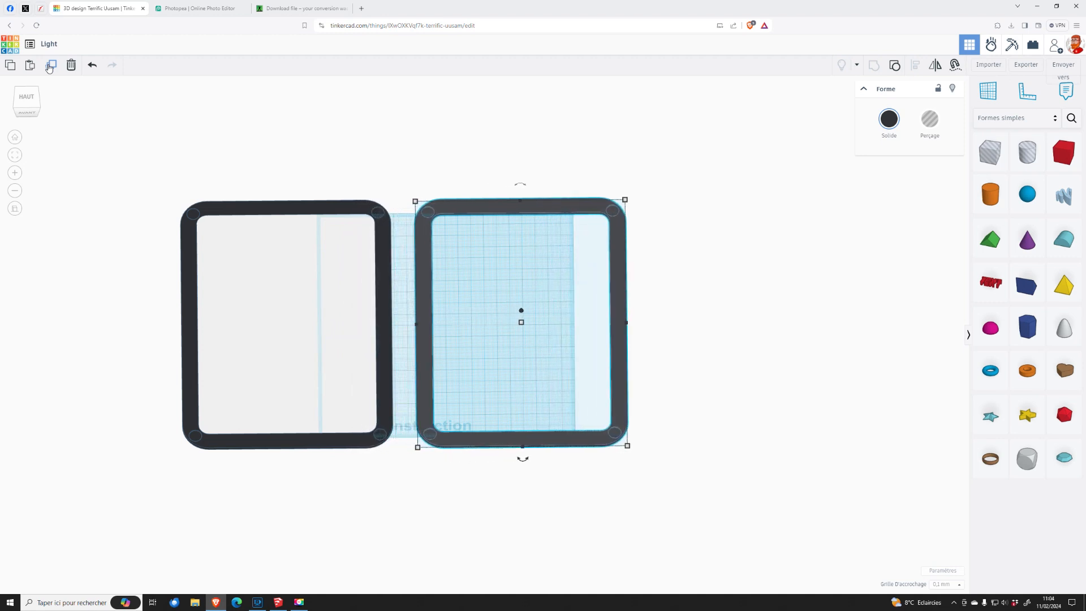
# - Ungroup the copied frame down to its solid block, corner holes and plate-shaped inner hole
pyautogui.moveTo(674, 341)
pyautogui.mouseDown(button='right')
pyautogui.moveTo(696, 301)
pyautogui.moveTo(666, 341)
pyautogui.mouseUp(button='right')
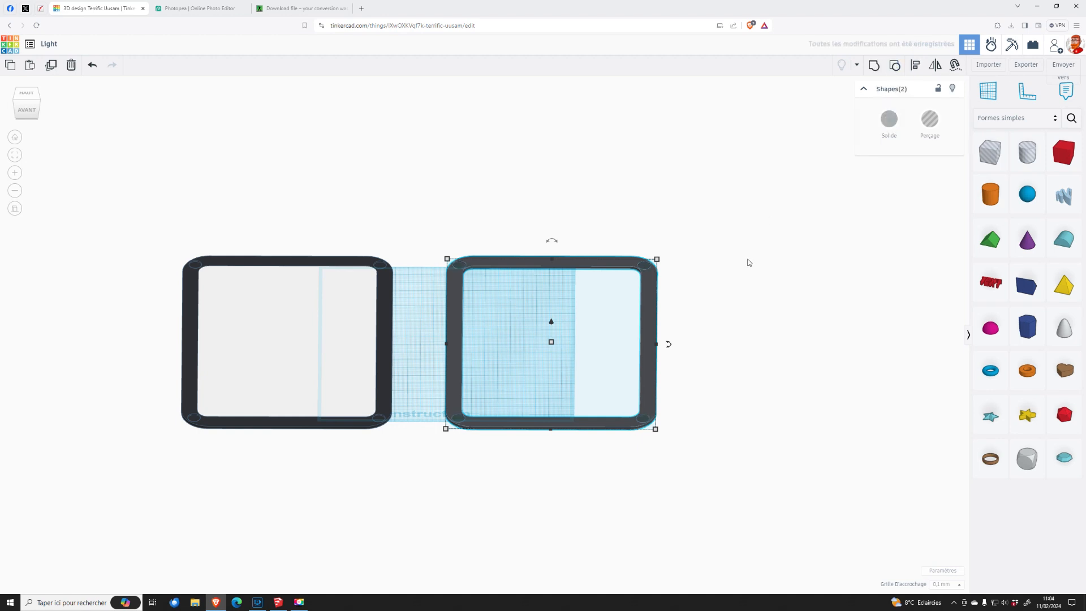
pyautogui.click(650, 310)
pyautogui.click(647, 310)
pyautogui.click(894, 65)
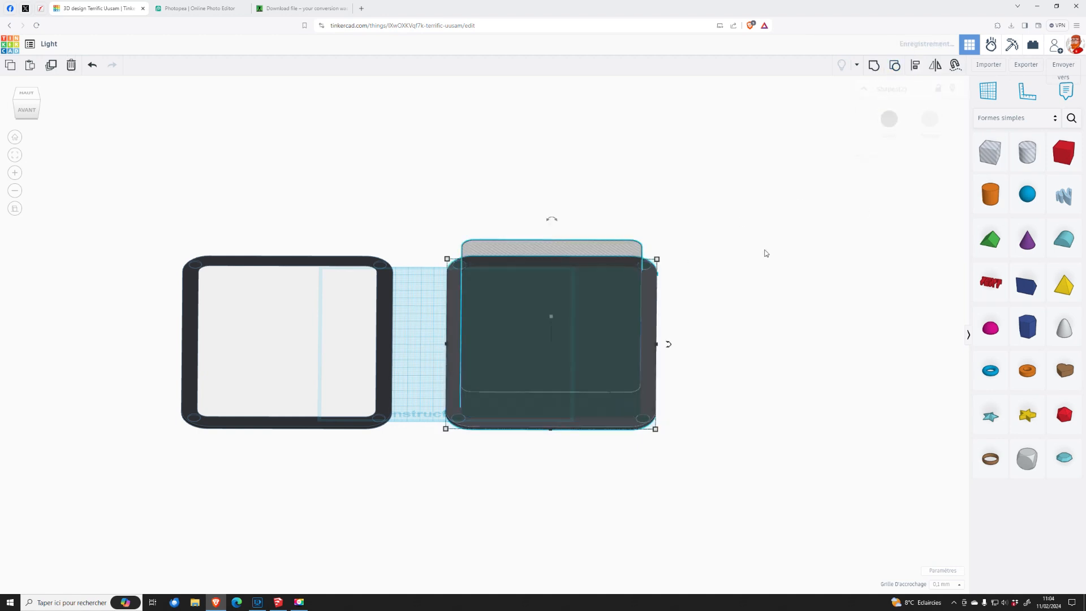
pyautogui.click(766, 252)
# - Set the snap grid to 1.0 mm and move the plate-shaped inner hole right, completely off the copied block
pyautogui.click(616, 255)
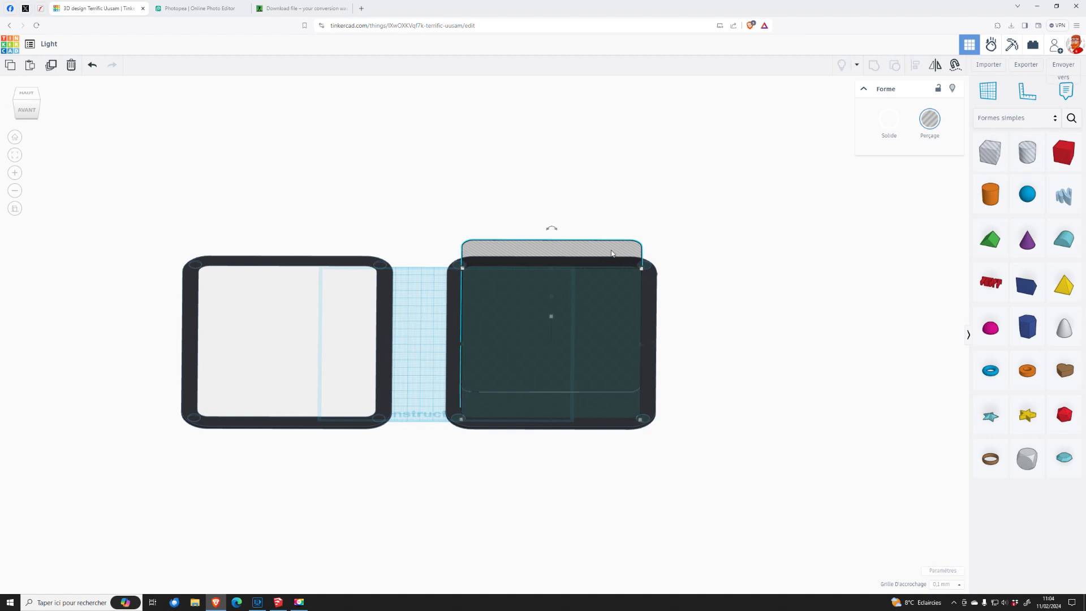
pyautogui.click(962, 590)
pyautogui.click(952, 540)
pyautogui.press('Right')
pyautogui.press('Right')
pyautogui.press('Right')
pyautogui.press('Right')
pyautogui.press('Right')
pyautogui.press('Right')
pyautogui.press('Right')
pyautogui.press('Right')
pyautogui.press('Right')
pyautogui.press('Right')
pyautogui.press('Right')
pyautogui.press('Right')
pyautogui.press('Right')
pyautogui.press('Right')
pyautogui.press('Right')
pyautogui.press('Right')
pyautogui.press('Right')
pyautogui.press('Right')
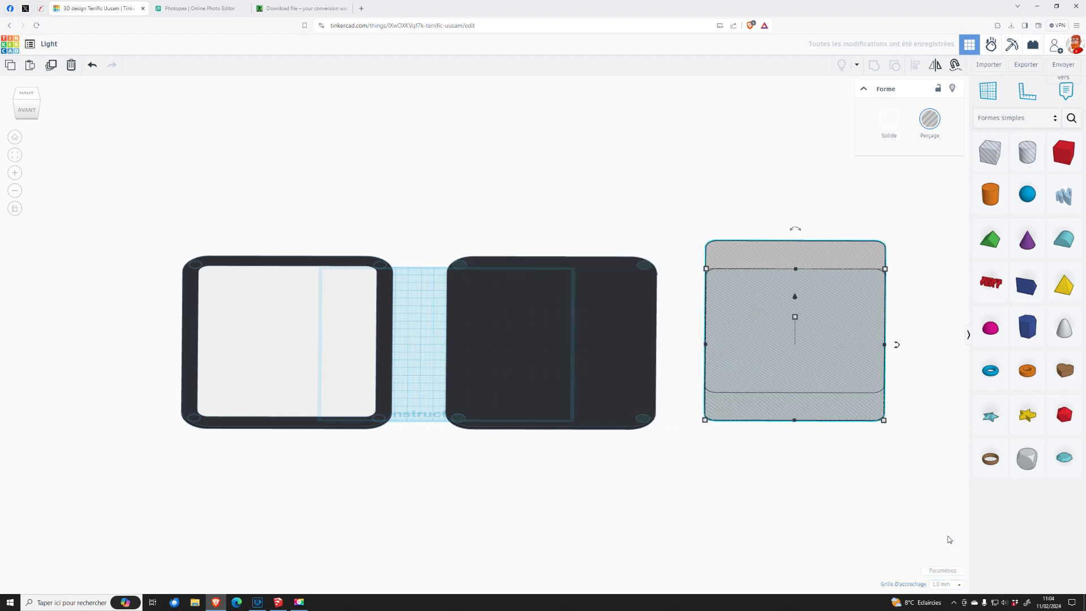
# - Raise the corner holes above the copied block and stretch the solid block upward into a taller body
pyautogui.moveTo(660, 341); pyautogui.dragTo(679, 321, button='right')
pyautogui.click(646, 283)
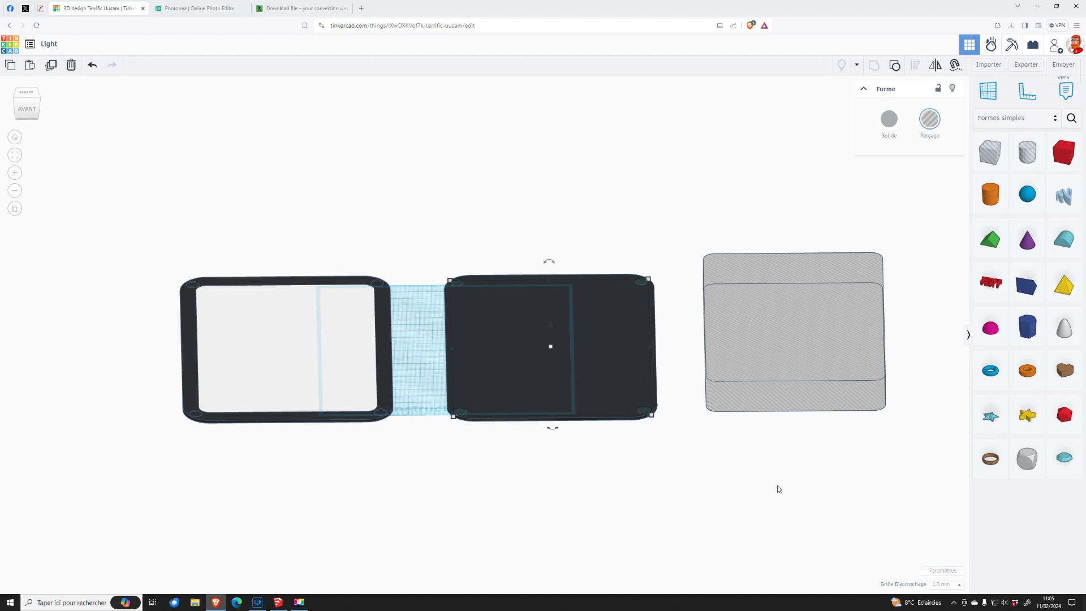
pyautogui.moveTo(553, 330); pyautogui.dragTo(553, 219)
pyautogui.click(610, 378)
pyautogui.moveTo(551, 346); pyautogui.dragTo(554, 306)
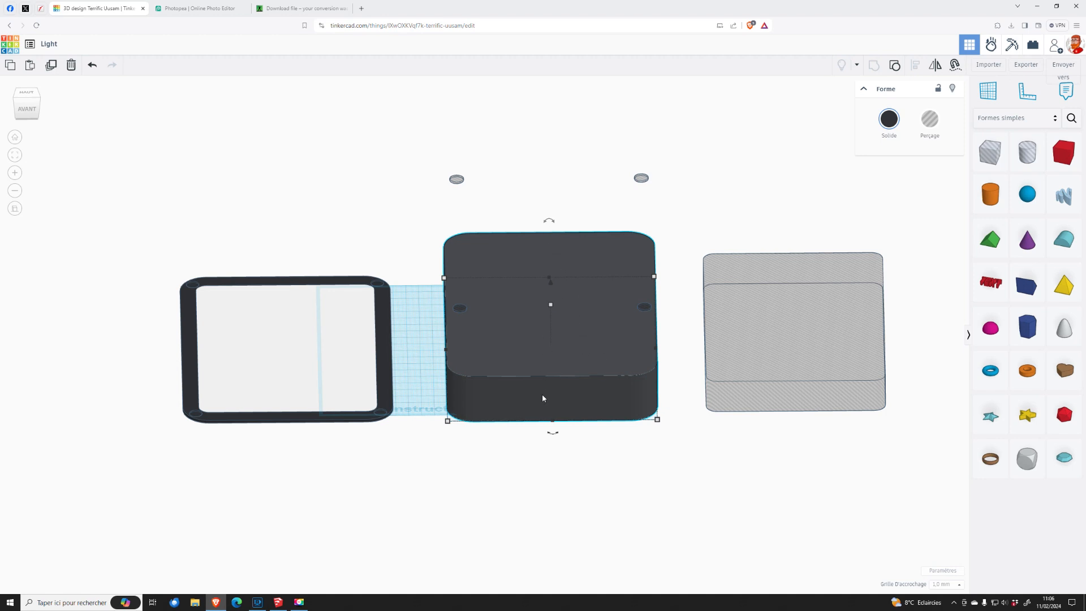
pyautogui.scroll(4, 580, 375)
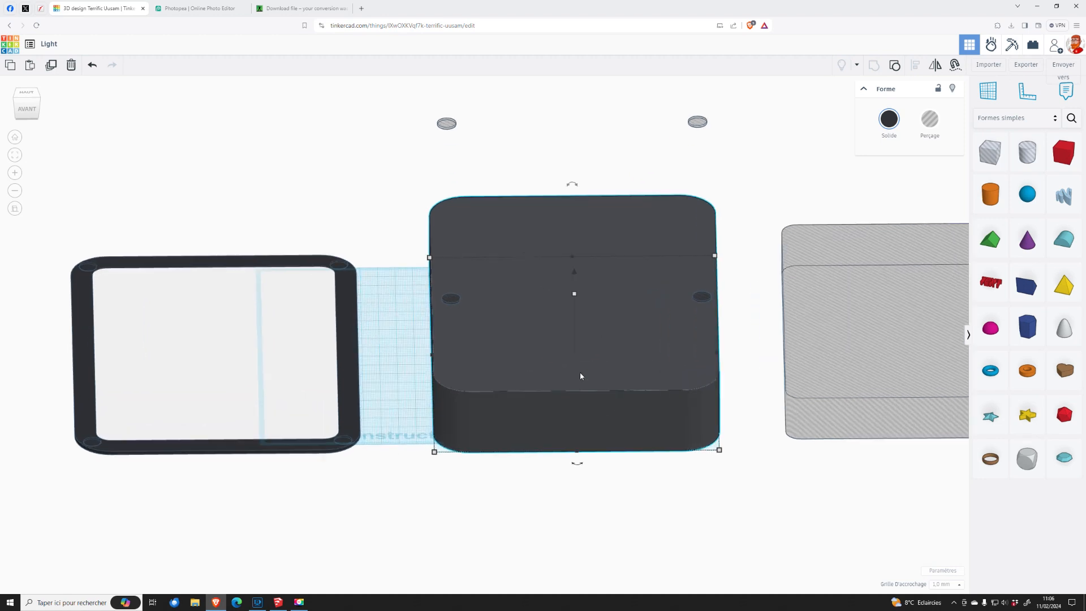
pyautogui.scroll(-4, 574, 370)
# - Lower the corner holes onto the tall block and align them flush with its top face
pyautogui.moveTo(661, 388); pyautogui.dragTo(685, 397, button='right')
pyautogui.click(657, 340)
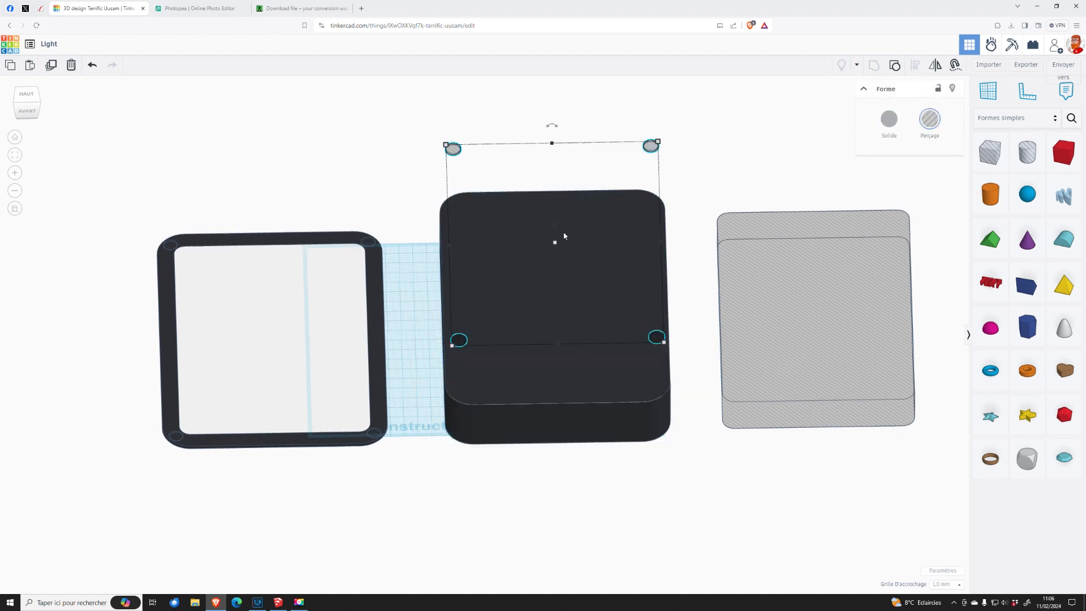
pyautogui.moveTo(555, 231); pyautogui.dragTo(557, 285)
pyautogui.keyDown('shift'); pyautogui.click(631, 310); pyautogui.keyUp('shift')
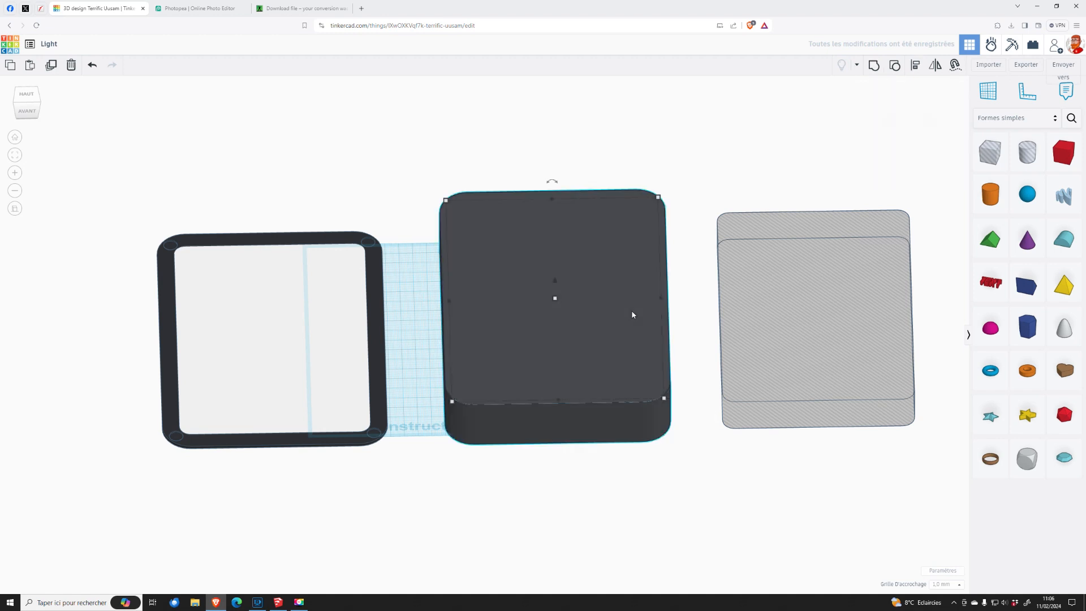
pyautogui.hotkey('ctrl', 'g')
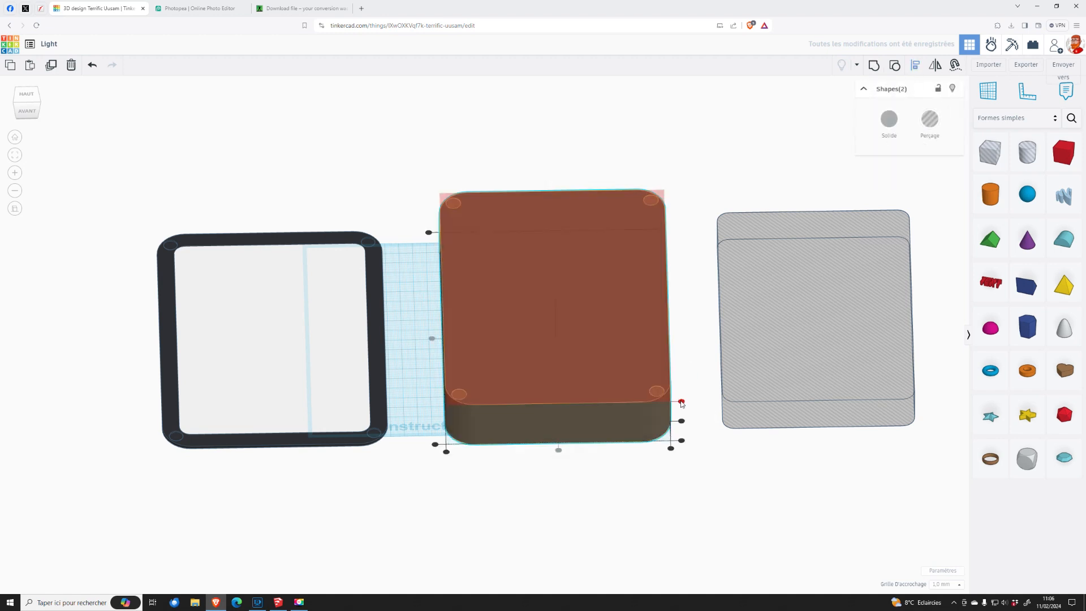
pyautogui.moveTo(697, 356)
pyautogui.mouseDown(button='right')
pyautogui.moveTo(696, 317)
pyautogui.moveTo(695, 375)
pyautogui.mouseUp(button='right')
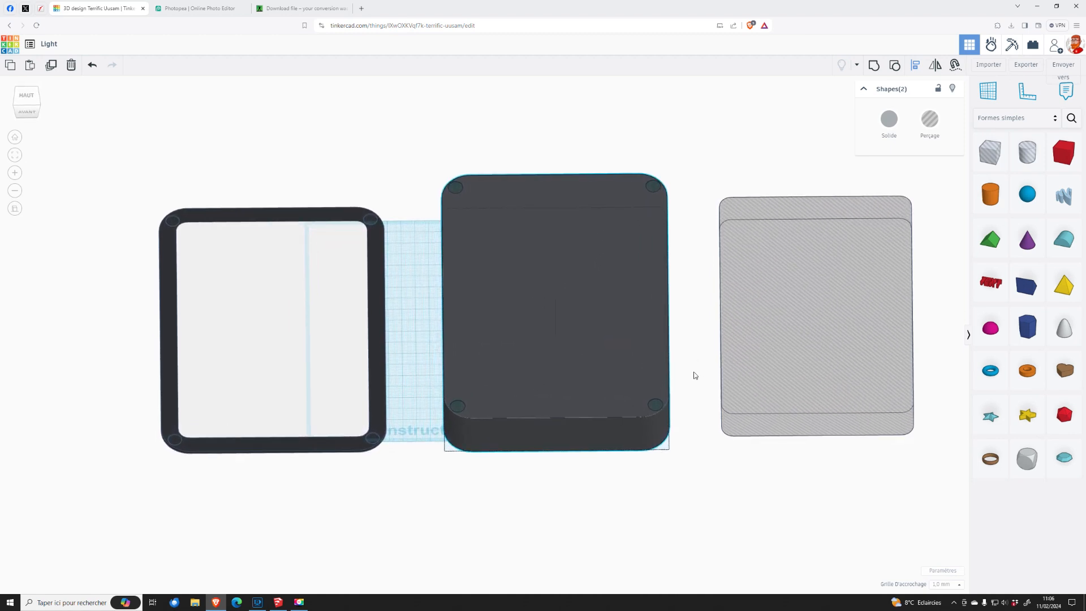
# - Group the tall block with its corner holes to cut the recesses into the top face
pyautogui.click(618, 480)
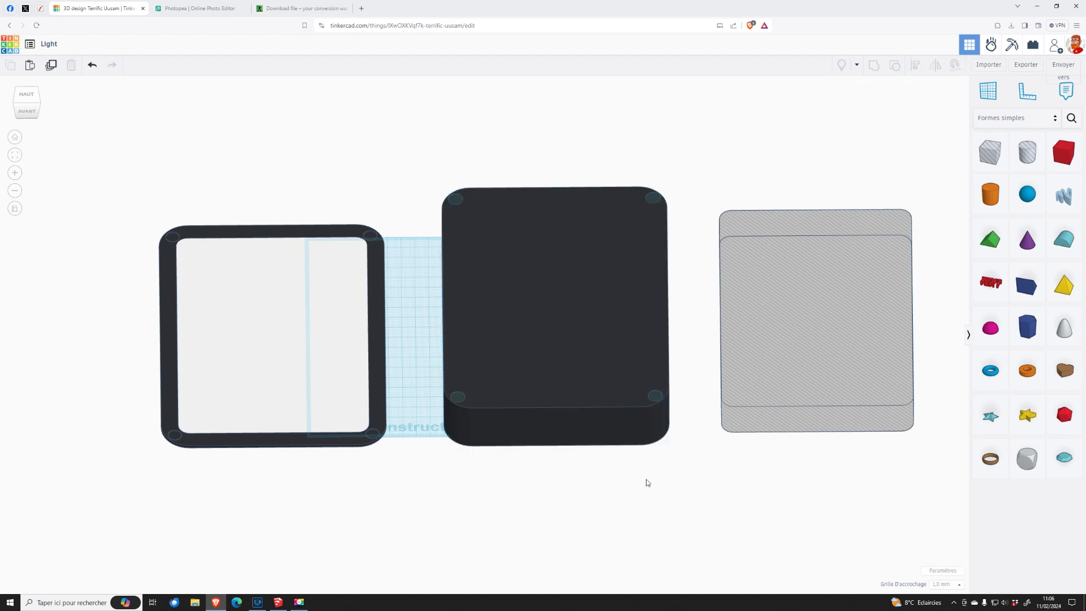
pyautogui.moveTo(679, 475); pyautogui.dragTo(622, 383)
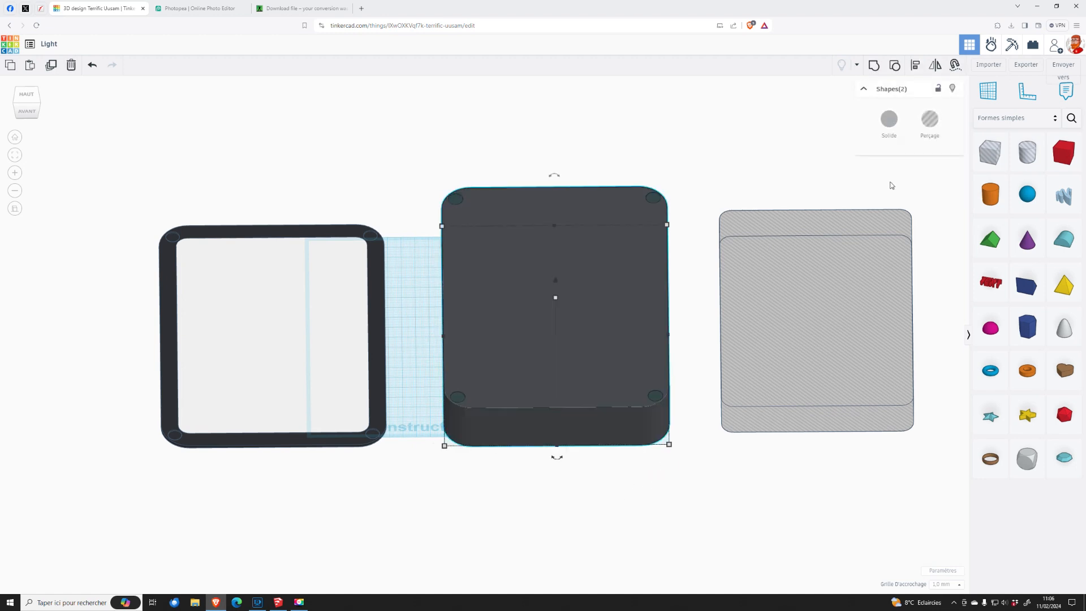
pyautogui.click(875, 68)
pyautogui.click(703, 195)
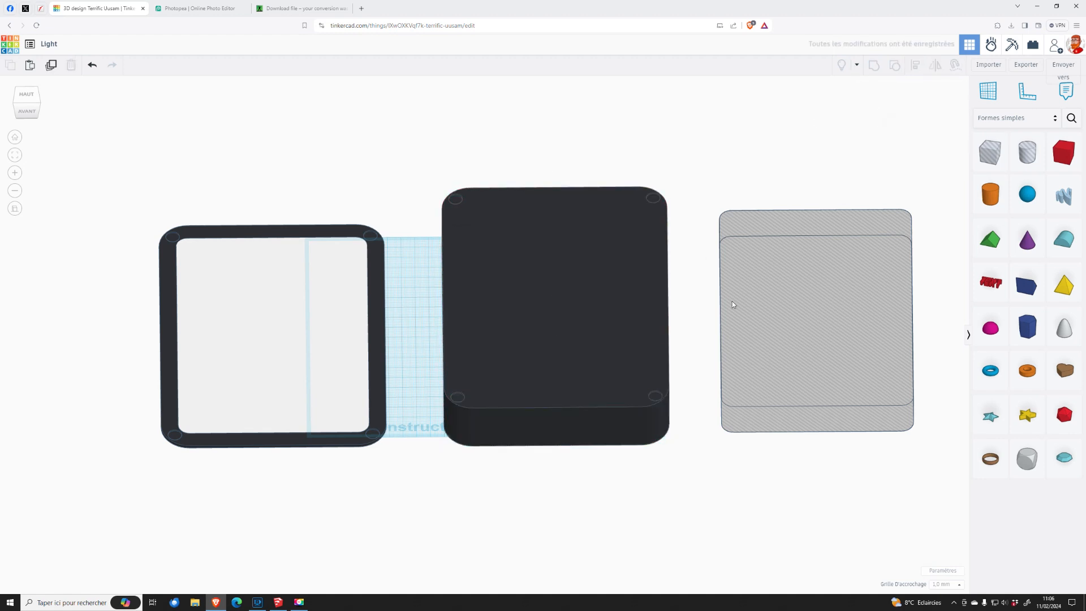
# - Move the plate-shaped hole left in 1.0 mm steps until it sits centred inside the tall block
pyautogui.click(782, 298)
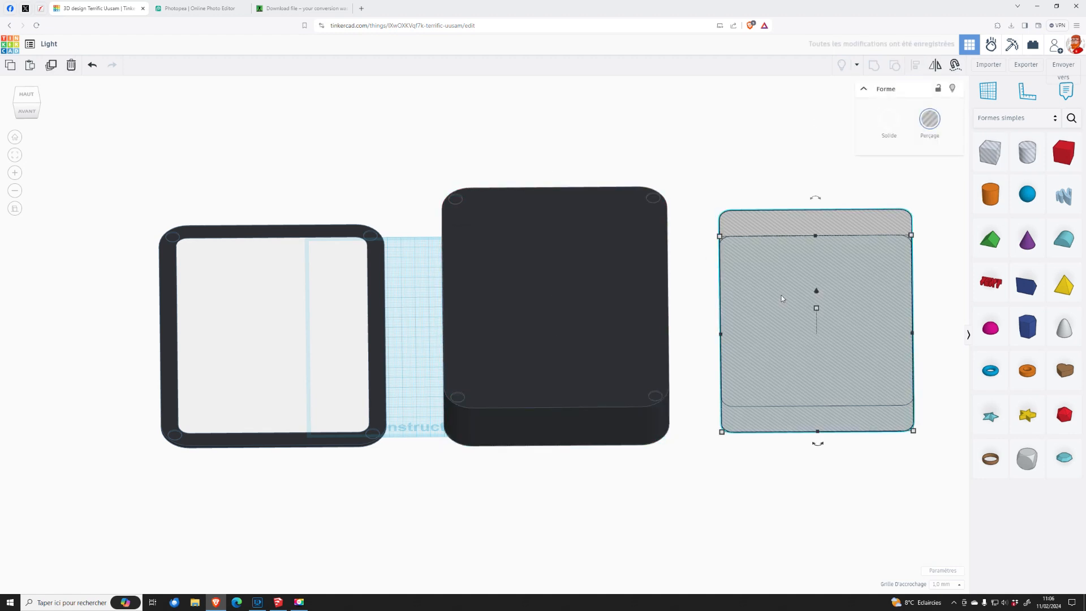
pyautogui.press('Left')
pyautogui.press('Left')
pyautogui.press('Left')
pyautogui.press('Left')
pyautogui.press('Left')
pyautogui.press('Left')
pyautogui.press('Left')
pyautogui.press('Left')
pyautogui.press('Left')
pyautogui.press('Left')
pyautogui.press('Left')
pyautogui.press('Left')
pyautogui.press('Left')
pyautogui.press('Left')
pyautogui.press('Left')
pyautogui.press('Left')
pyautogui.press('Left')
pyautogui.press('Left')
pyautogui.press('Left')
pyautogui.press('Left')
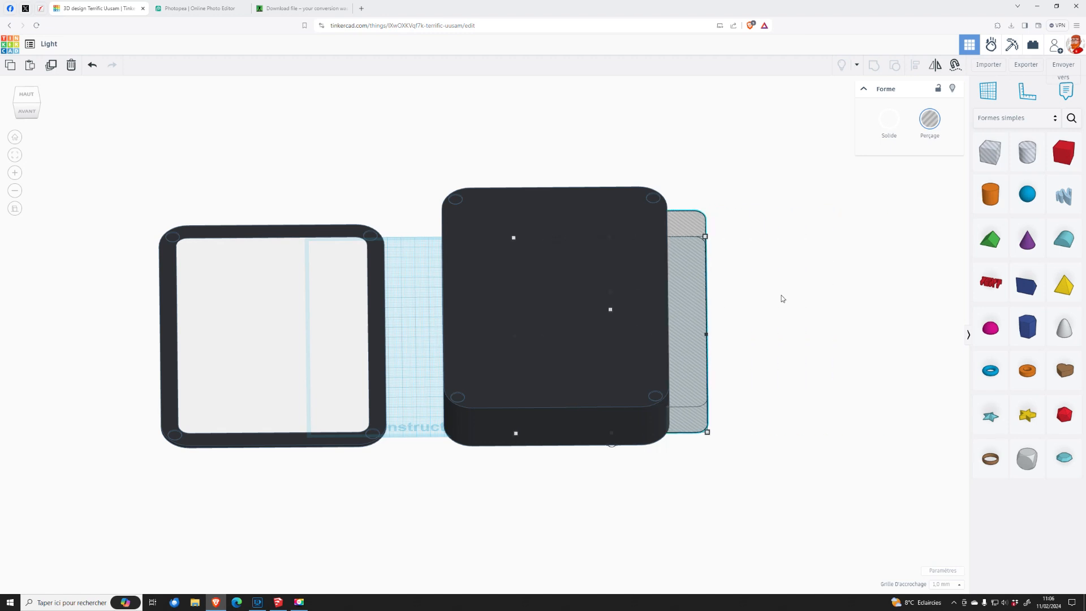
pyautogui.press('Left')
pyautogui.press('Left')
pyautogui.press('Left')
pyautogui.press('Left')
pyautogui.press('Left')
# - Heighten the plate-shaped hole and raise it so it protrudes above the block while leaving a floor underneath
pyautogui.moveTo(728, 305); pyautogui.dragTo(727, 290, button='right')
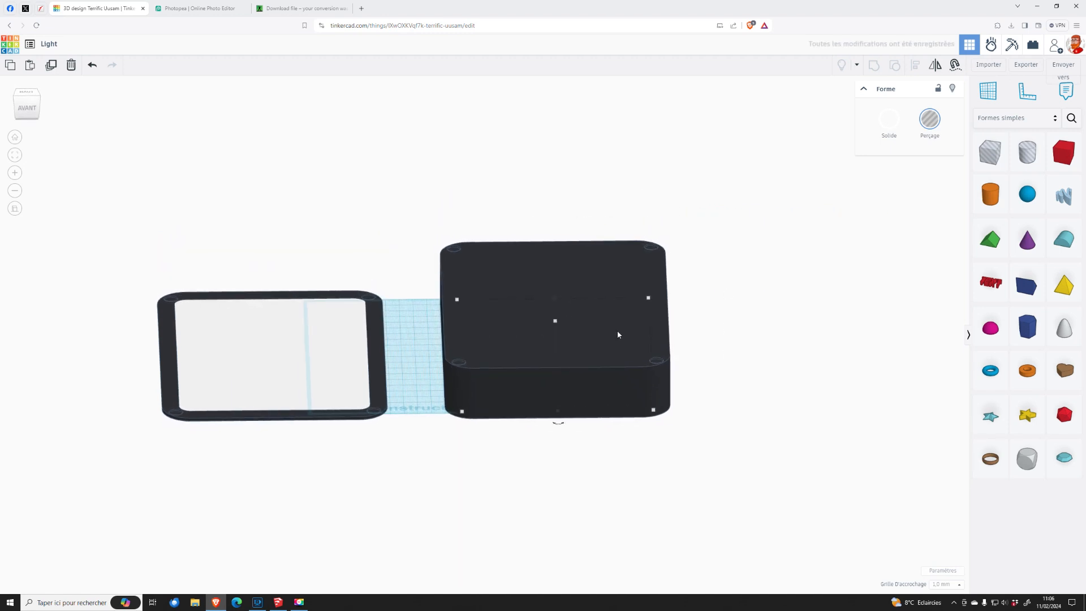
pyautogui.moveTo(555, 320); pyautogui.dragTo(559, 281)
pyautogui.moveTo(727, 306); pyautogui.dragTo(725, 362, button='right')
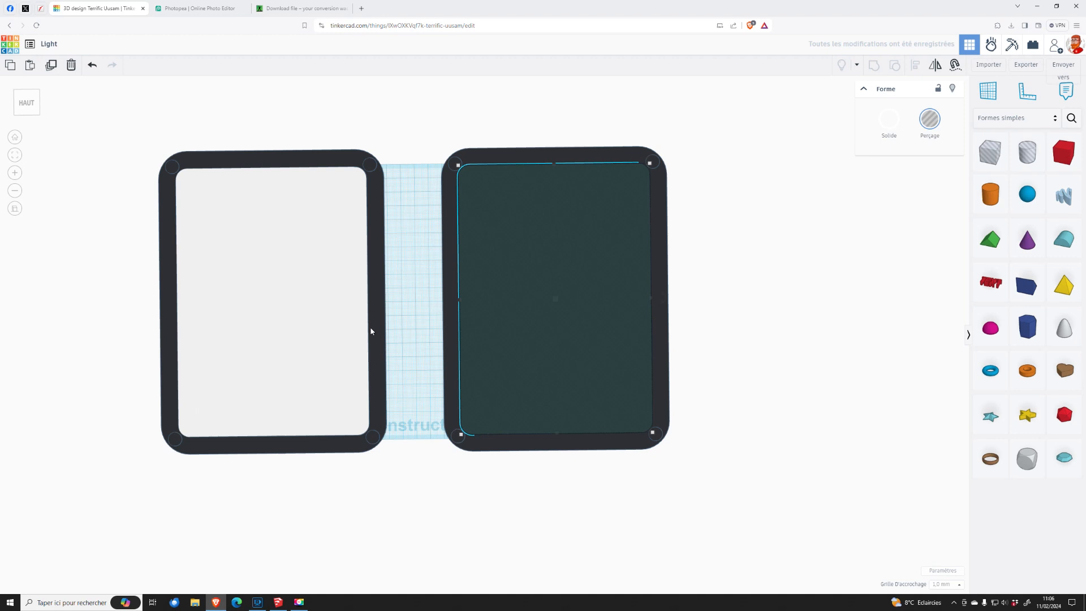
pyautogui.moveTo(715, 311); pyautogui.dragTo(723, 172, button='right')
pyautogui.moveTo(749, 335); pyautogui.dragTo(749, 356, button='right')
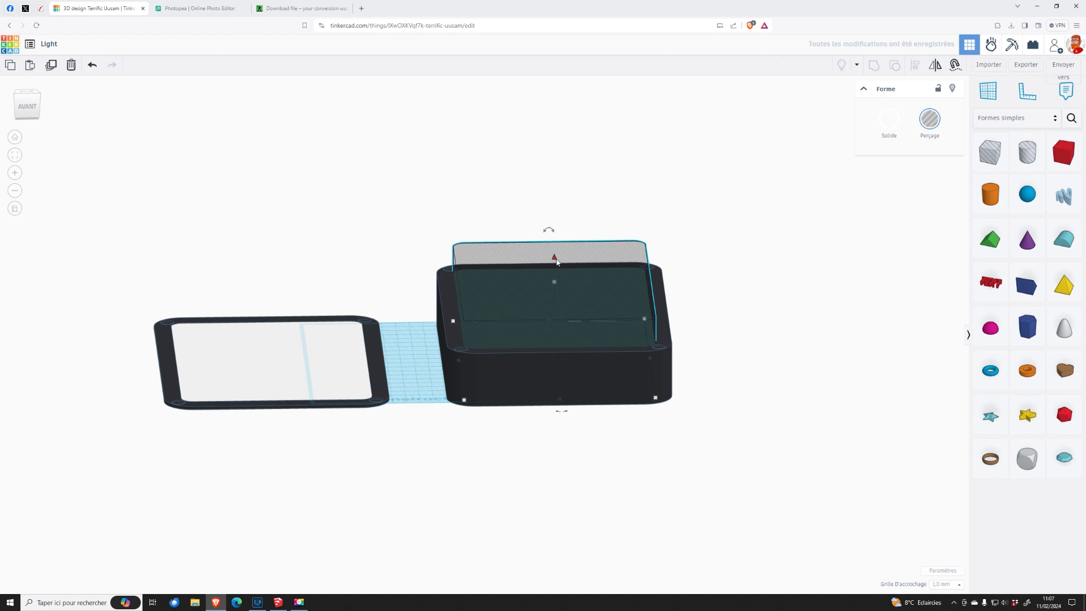
pyautogui.moveTo(747, 333); pyautogui.dragTo(631, 363, button='right')
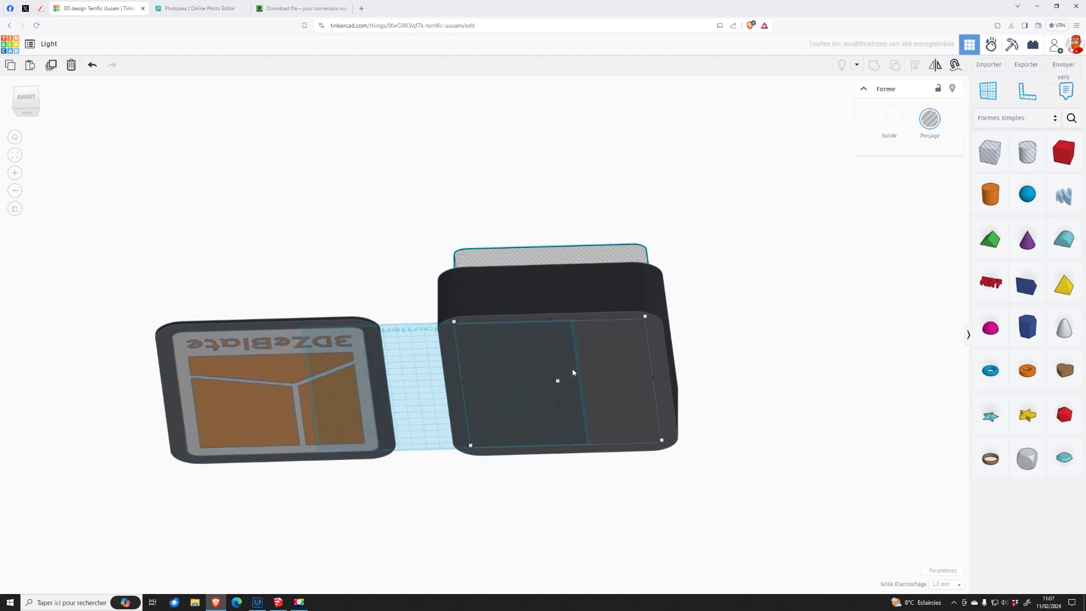
pyautogui.moveTo(711, 347); pyautogui.dragTo(735, 431, button='right')
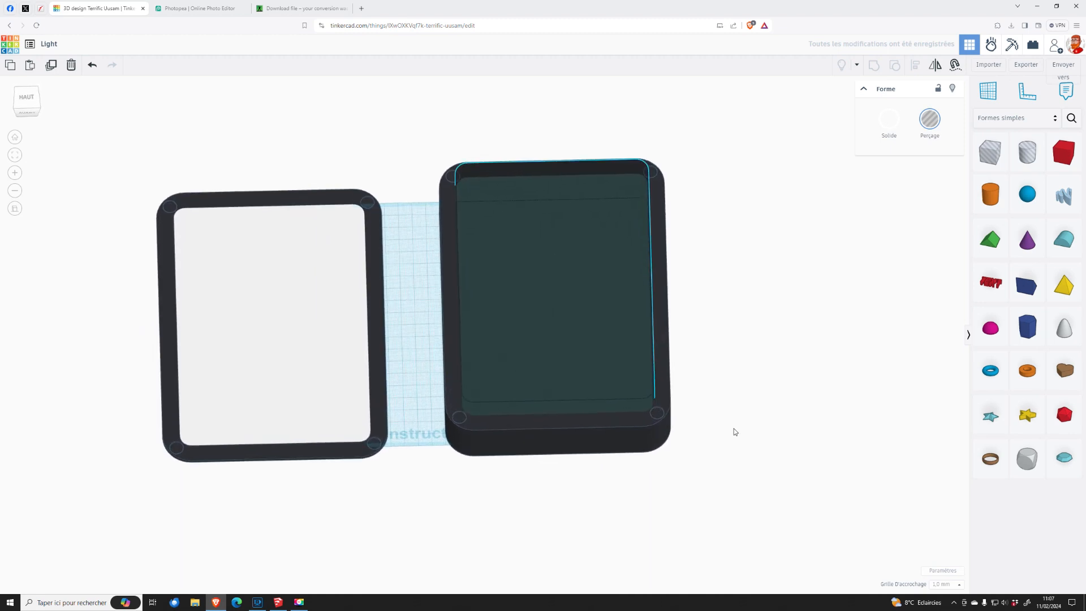
# - Group the plate-shaped hole with the tall block to hollow it into an open-topped box
pyautogui.click(665, 309)
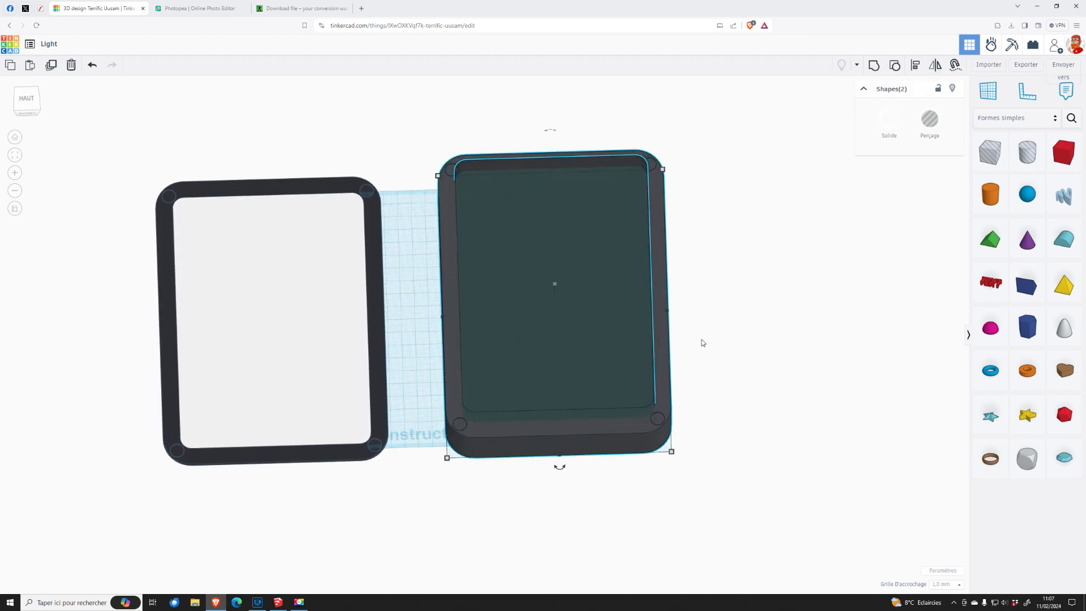
pyautogui.click(875, 66)
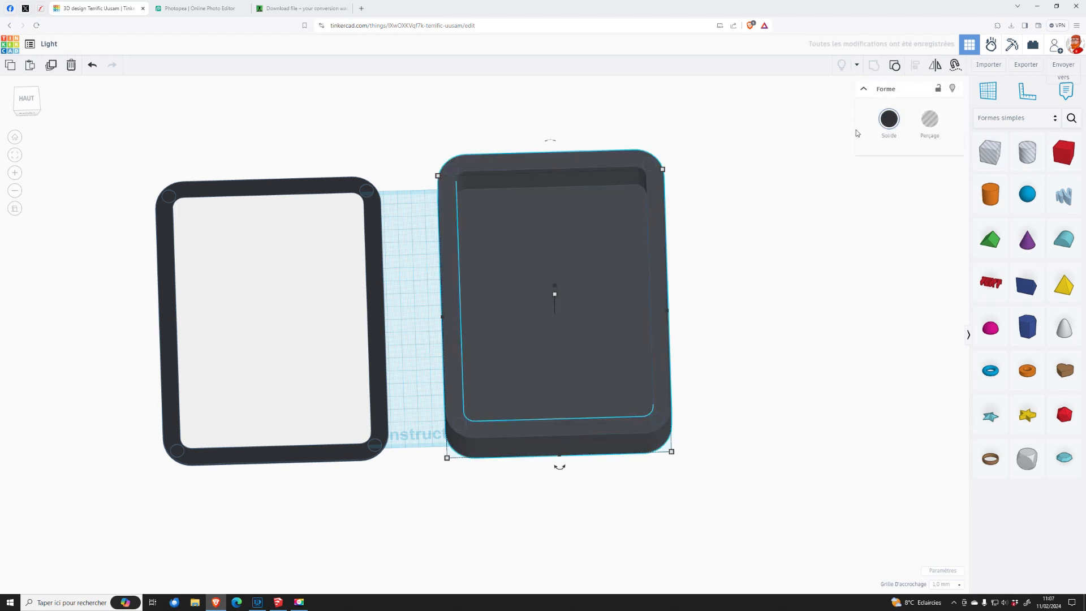
pyautogui.moveTo(701, 206); pyautogui.dragTo(726, 293, button='right')
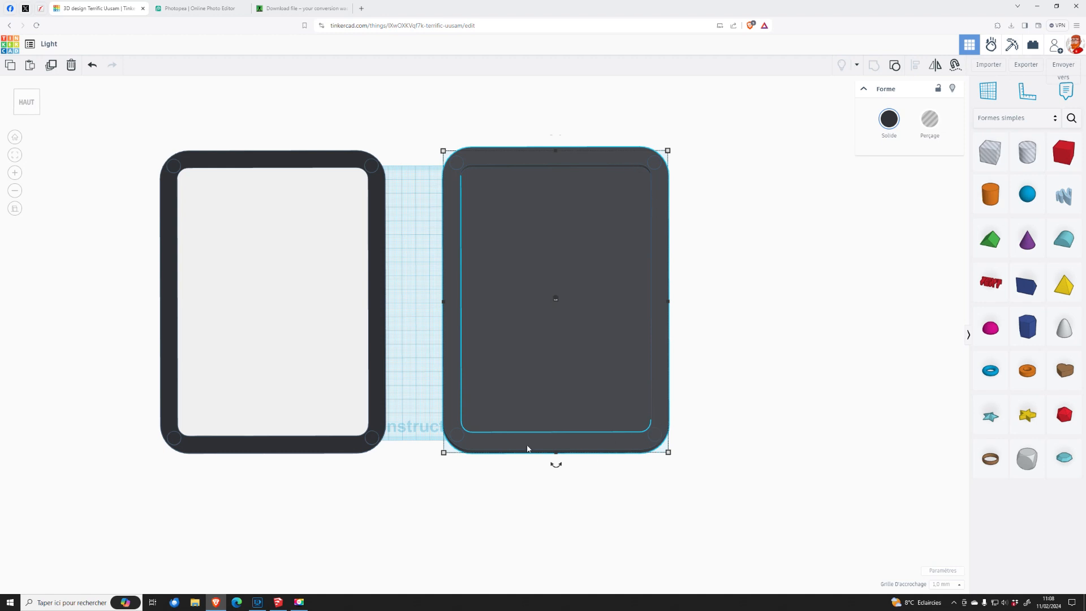
pyautogui.moveTo(699, 346); pyautogui.dragTo(718, 460, button='right')
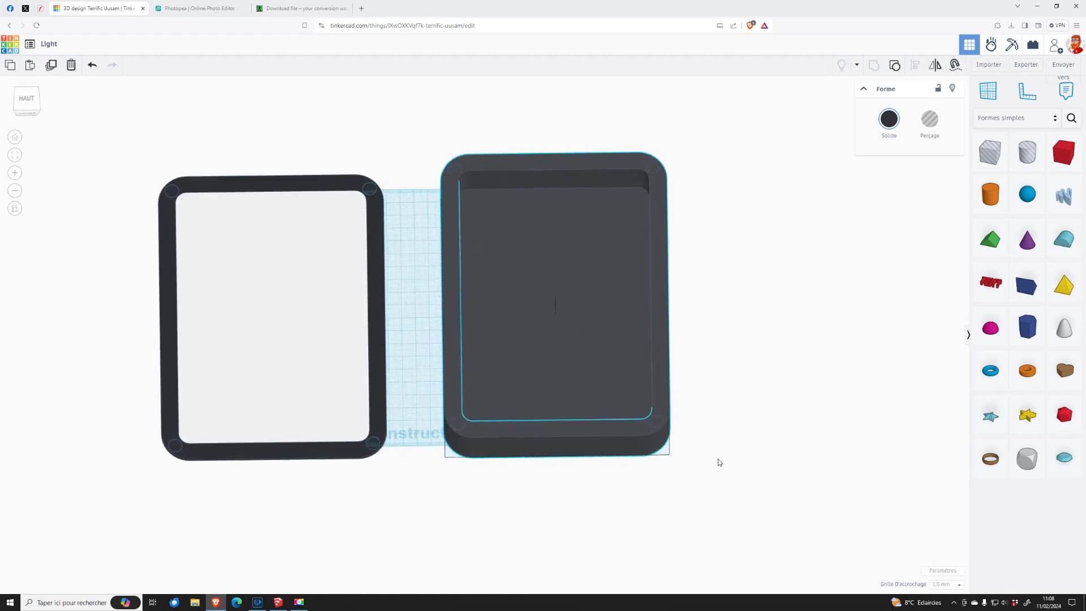
pyautogui.click(722, 343)
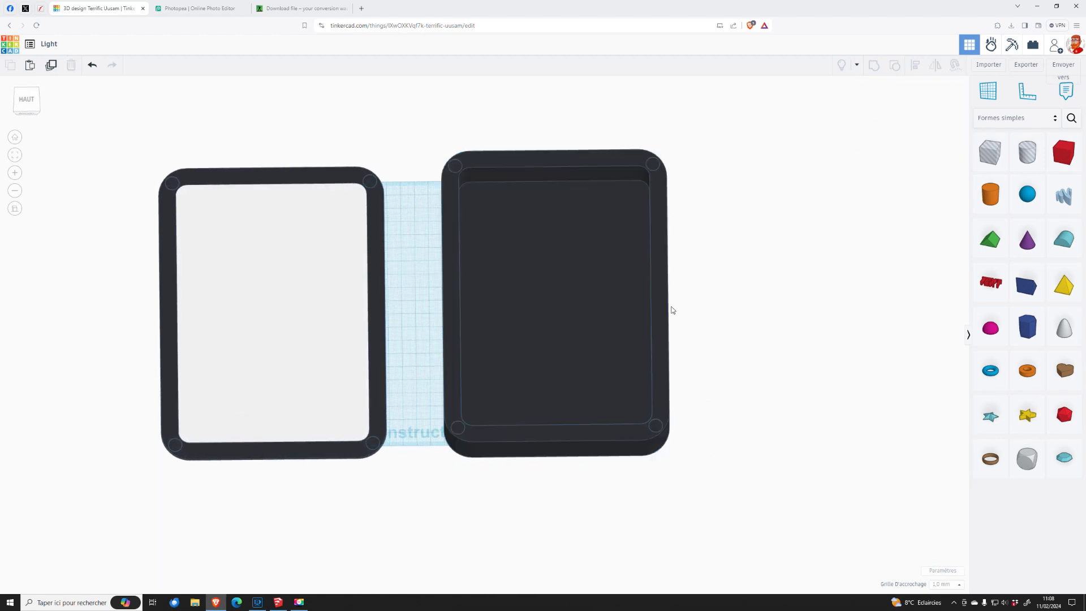
# - Export only the hollow box as an STL file named BoxLight in the Lampe folder
pyautogui.click(653, 240)
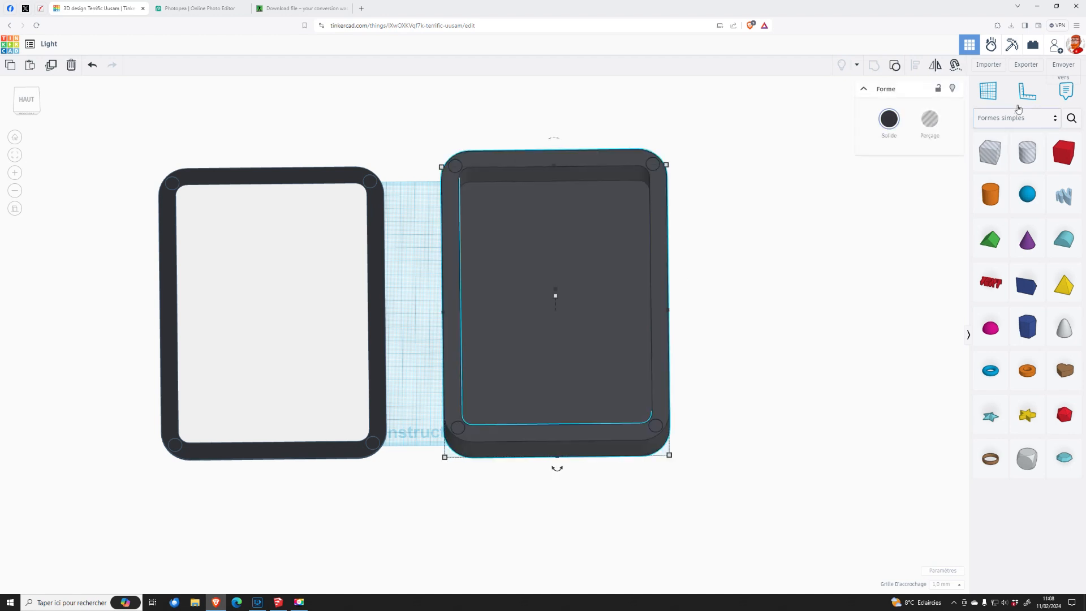
pyautogui.click(1026, 65)
pyautogui.click(590, 329)
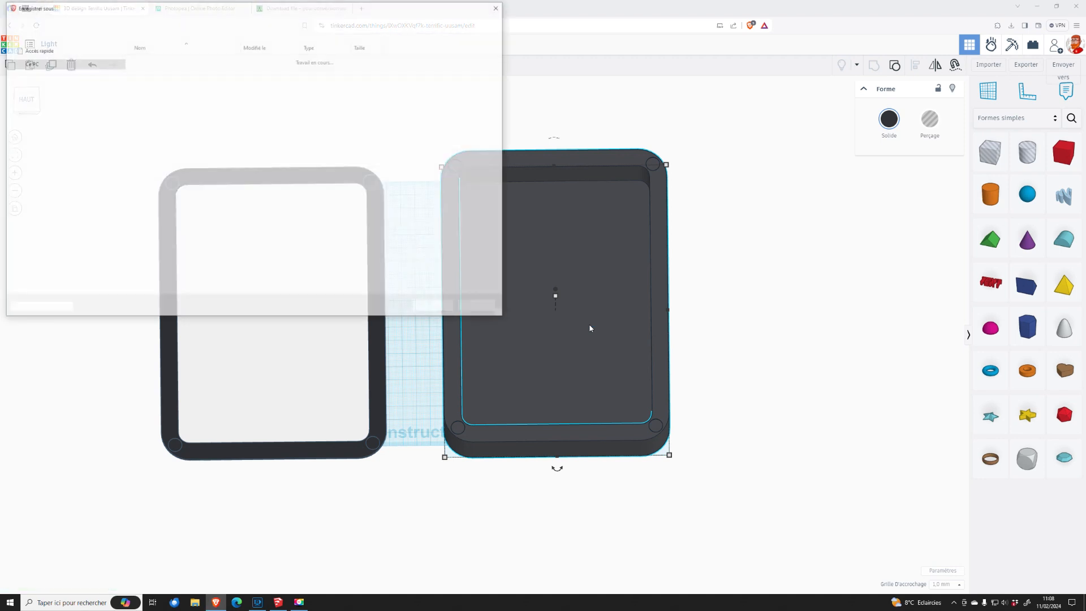
pyautogui.write('BoxLight')
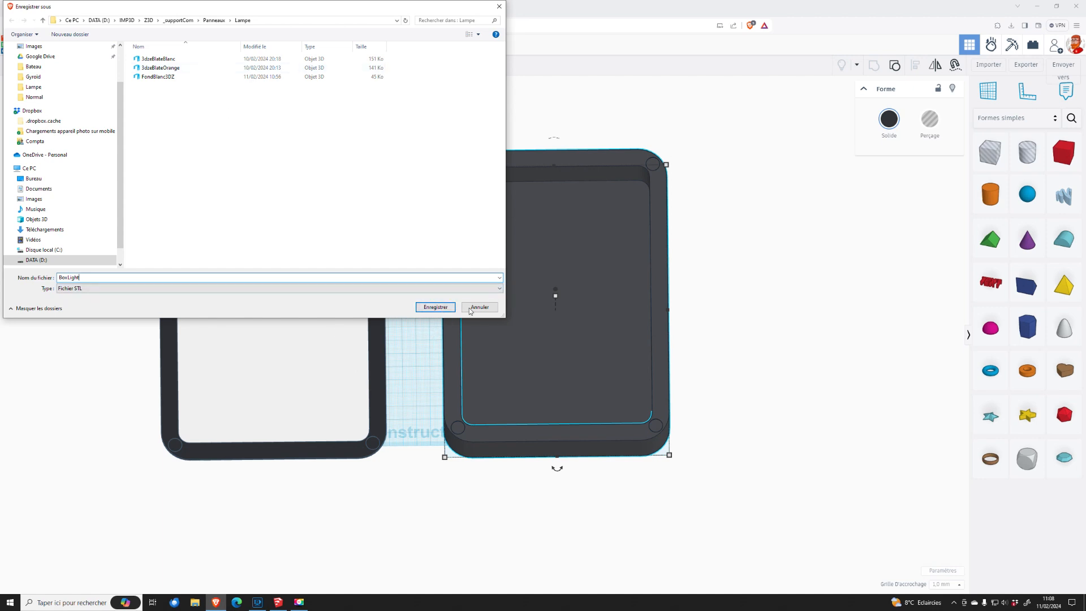
pyautogui.click(451, 307)
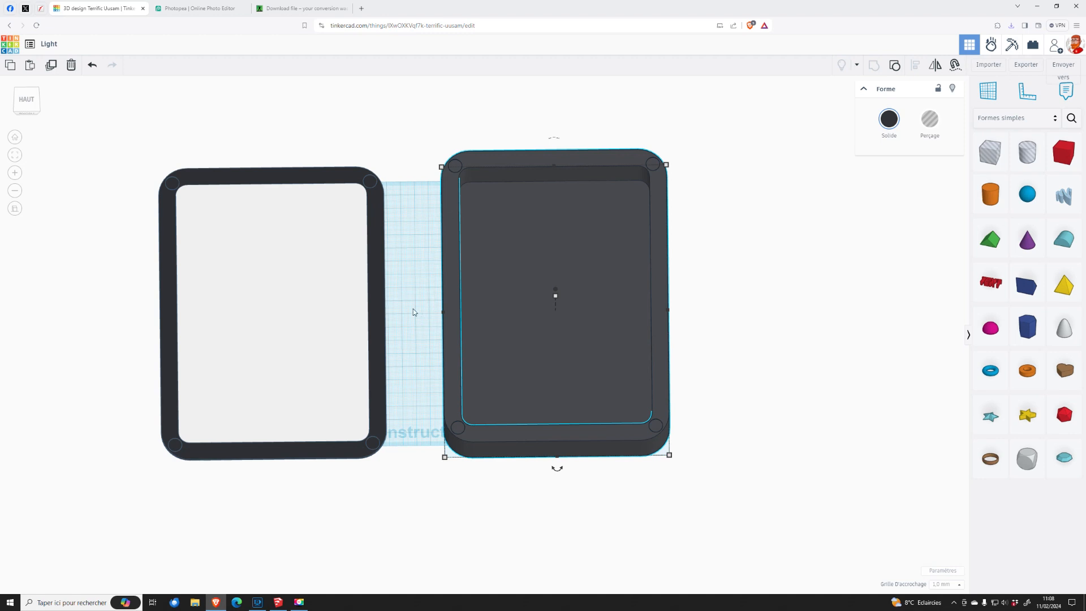
# - Export only the dark frame as an STL file named Front3DZ-B in the Lampe folder
pyautogui.click(378, 275)
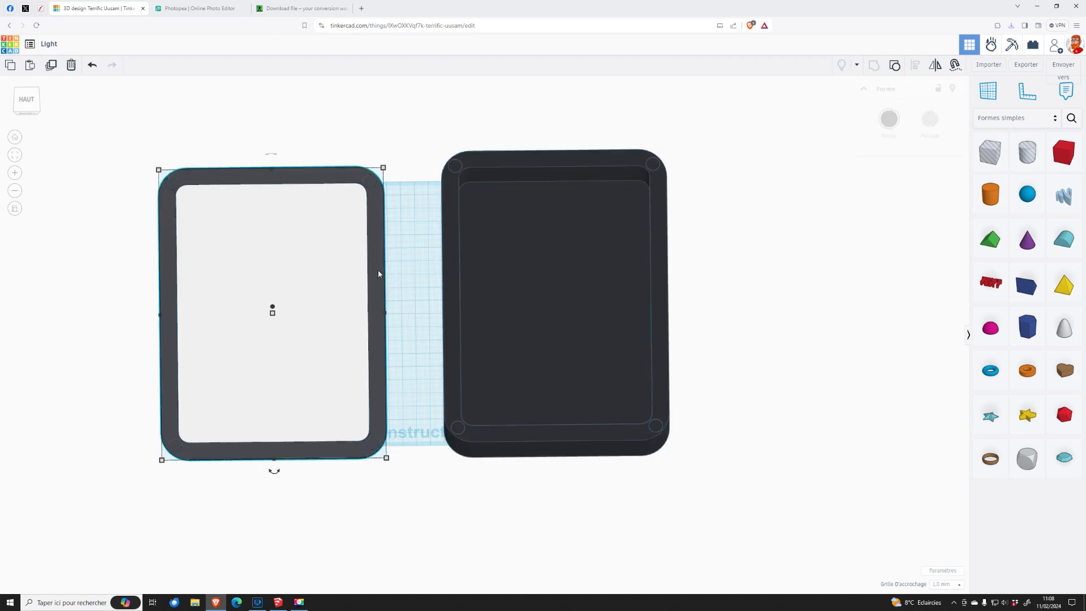
pyautogui.click(1027, 65)
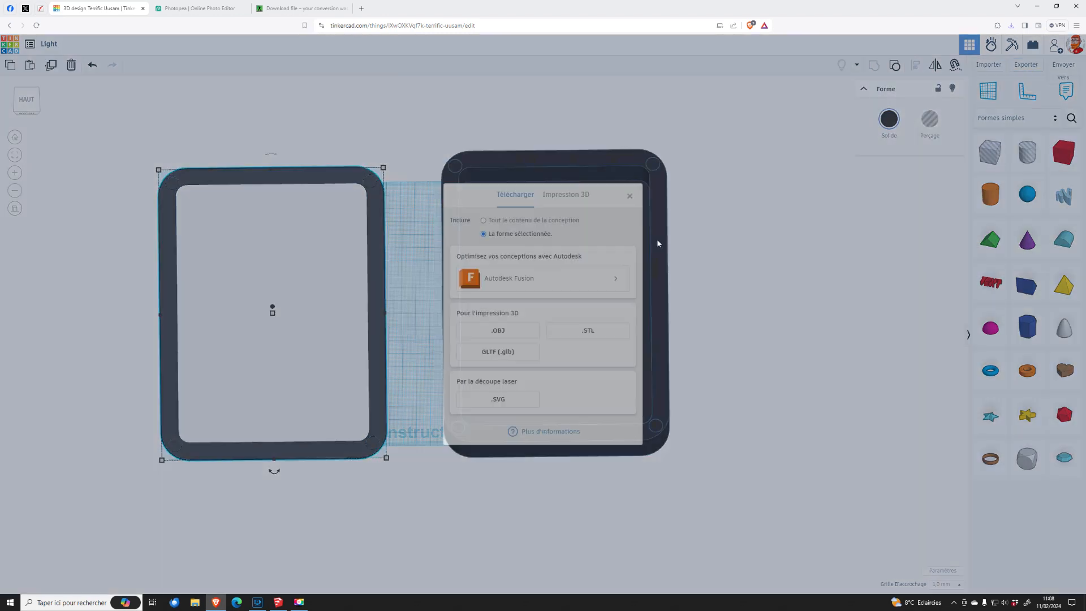
pyautogui.click(599, 330)
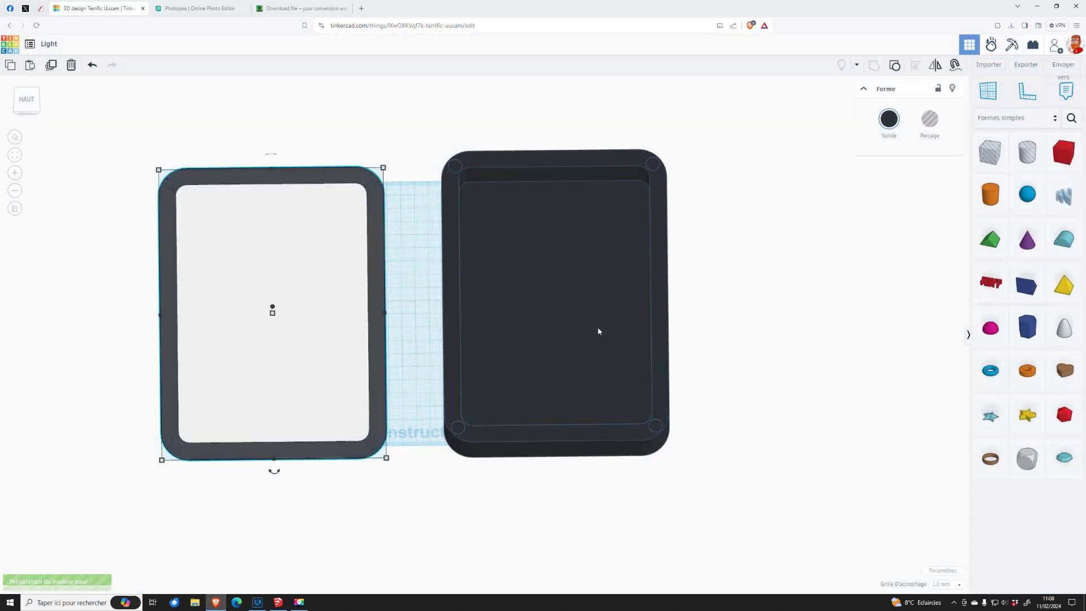
pyautogui.write('Front3DZ-B')
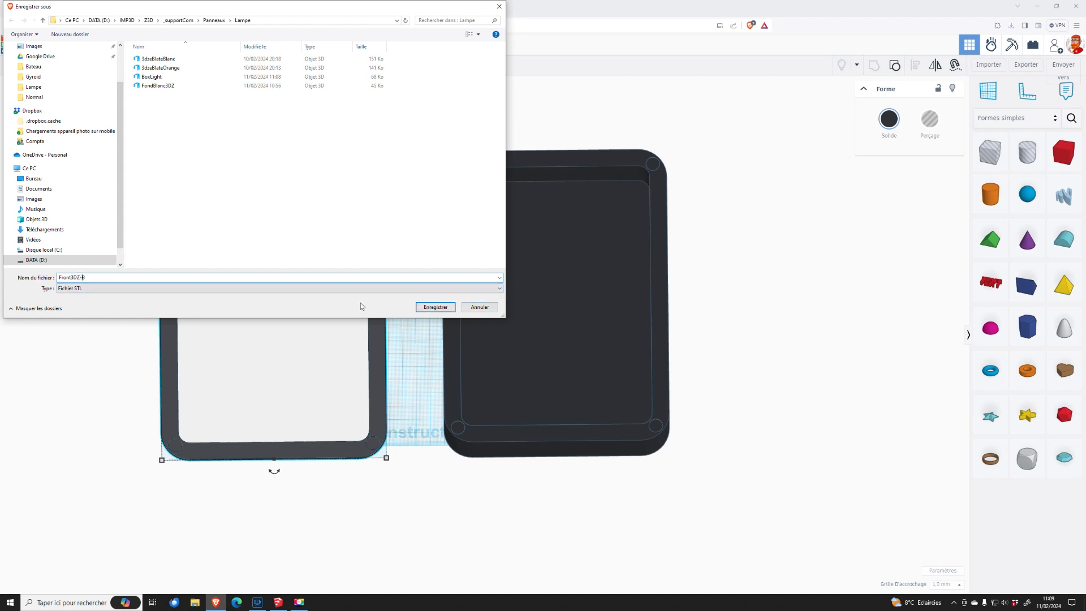
pyautogui.click(443, 308)
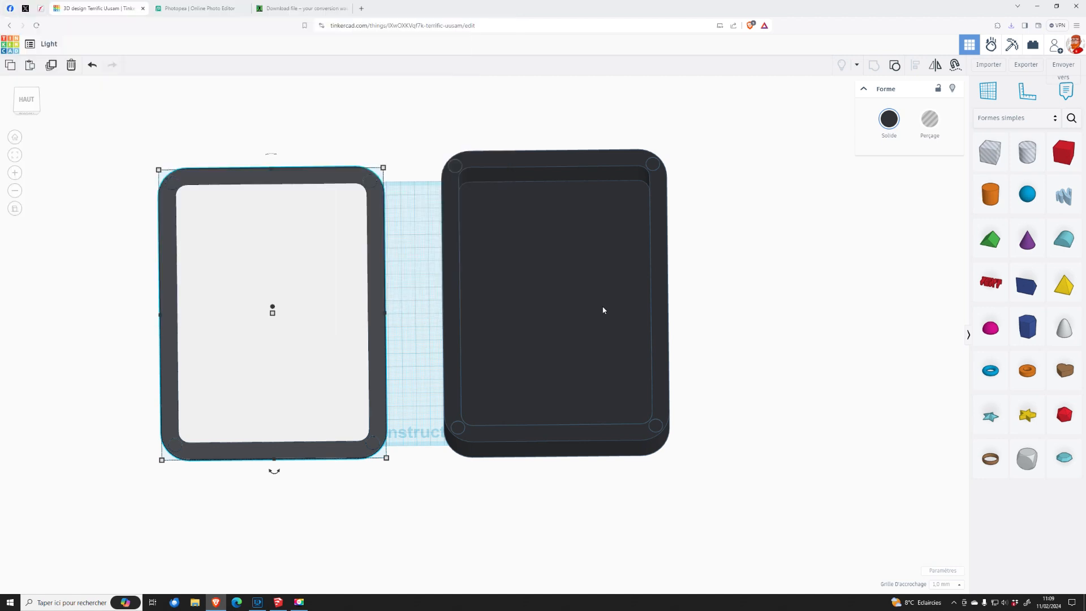
# - Try to export the white plate as an STL file, and reload the design page
pyautogui.click(357, 239)
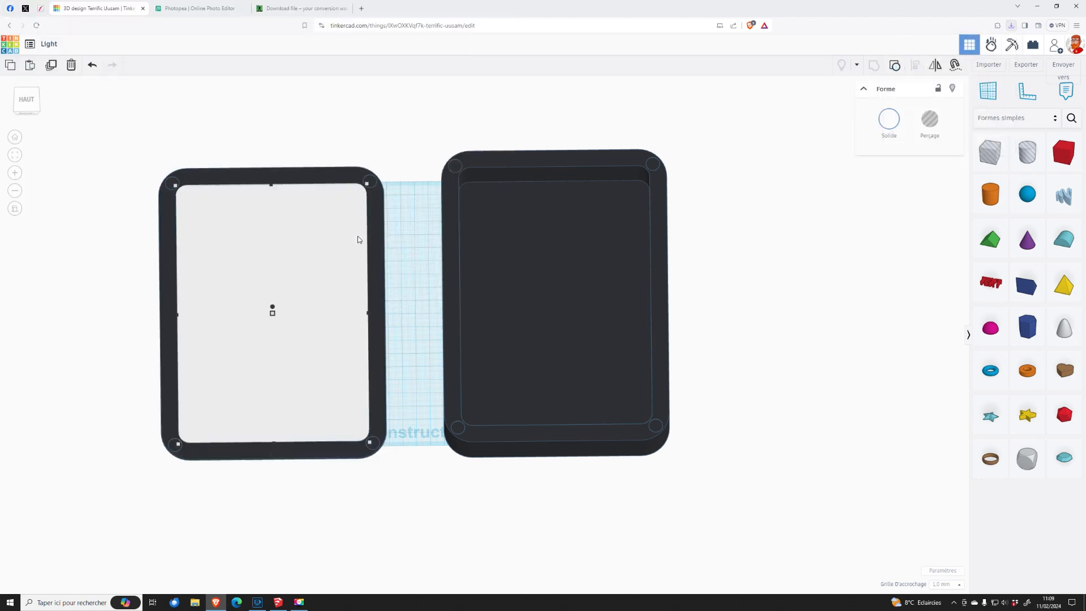
pyautogui.click(1027, 66)
pyautogui.click(589, 331)
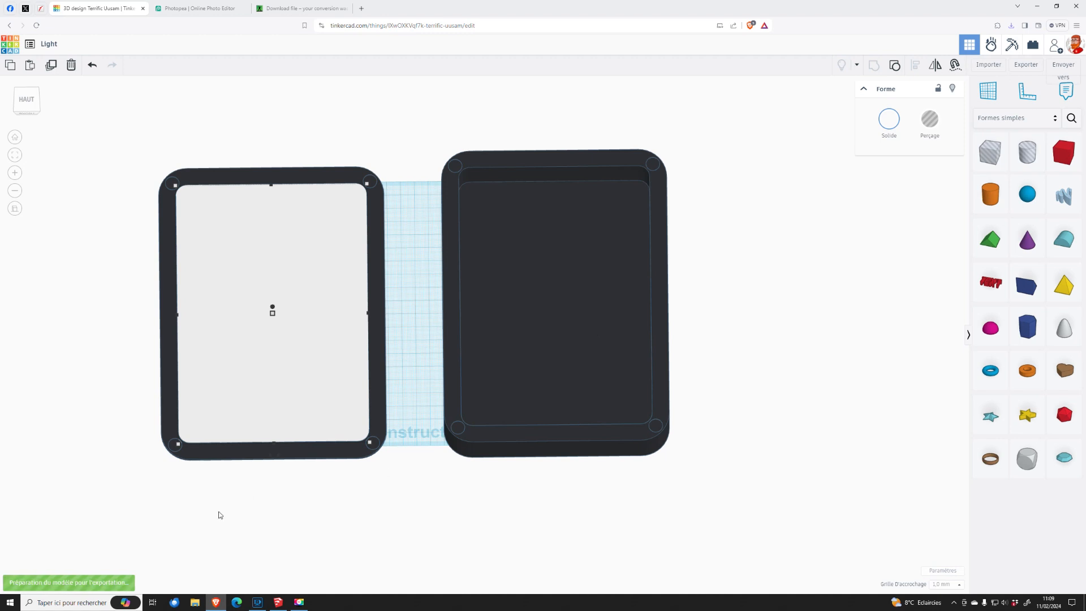
pyautogui.click(783, 262)
pyautogui.moveTo(783, 259)
pyautogui.mouseDown(button='right')
pyautogui.moveTo(777, 272)
pyautogui.moveTo(760, 253)
pyautogui.moveTo(779, 258)
pyautogui.mouseUp(button='right')
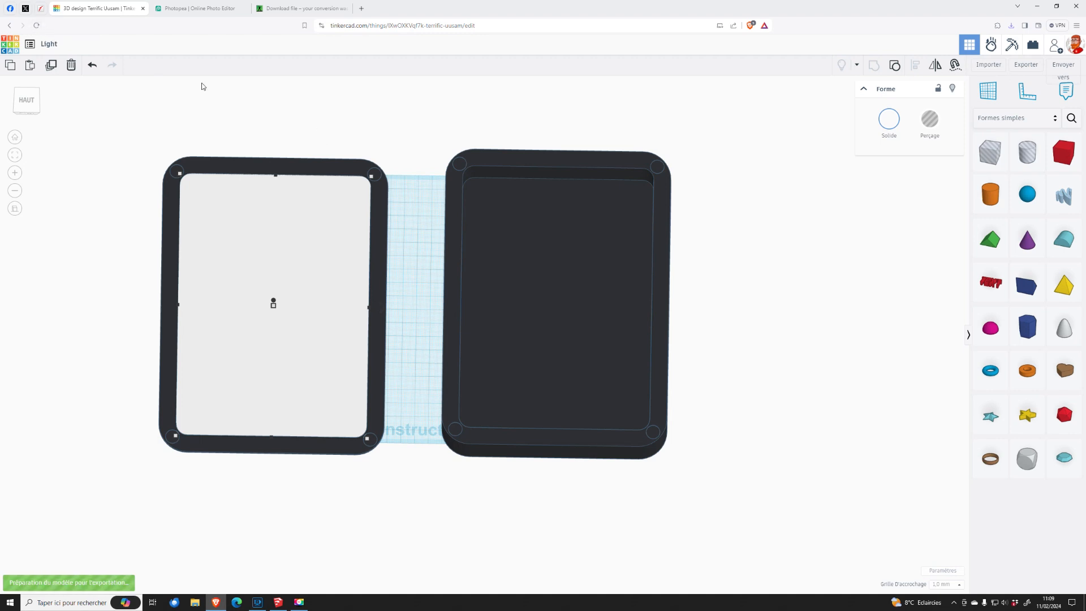
pyautogui.click(36, 26)
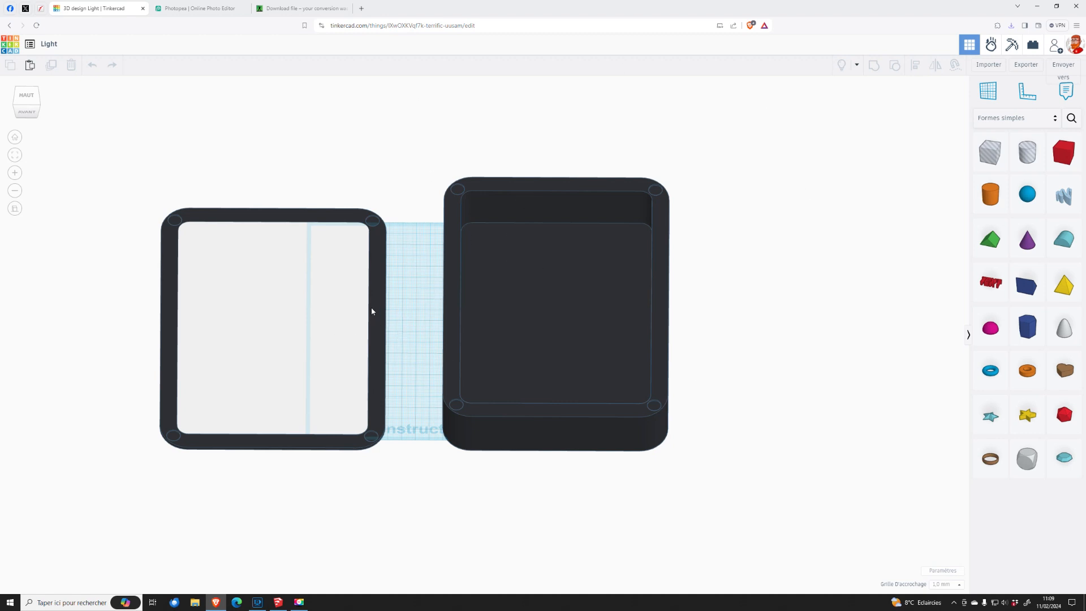
# - Export only the white plate as an STL file named Front3DZ-W in the Lampe folder
pyautogui.click(352, 302)
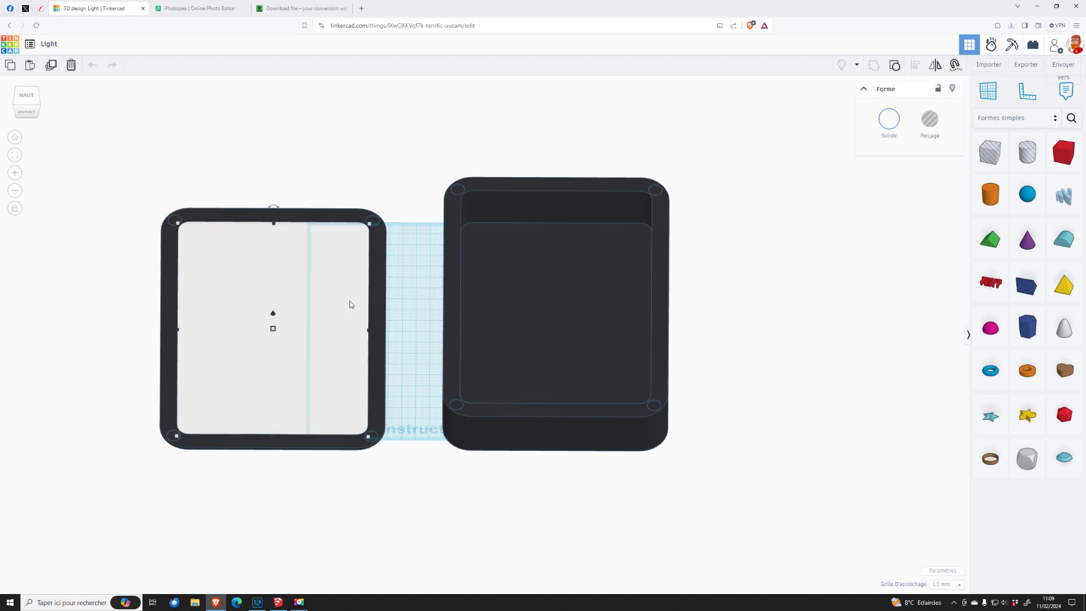
pyautogui.click(1024, 65)
pyautogui.click(591, 332)
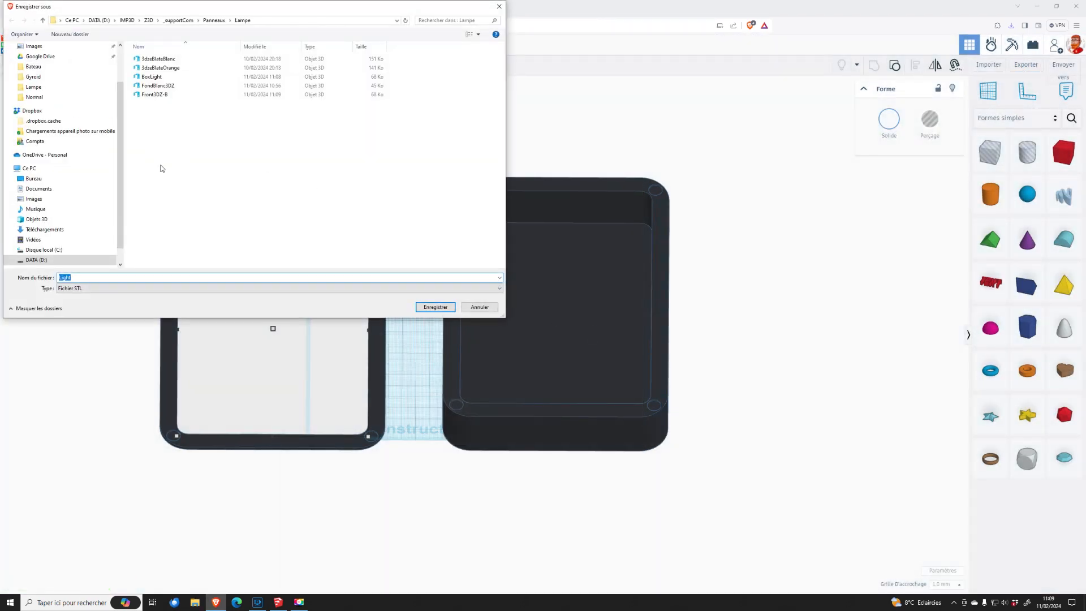
pyautogui.click(156, 94)
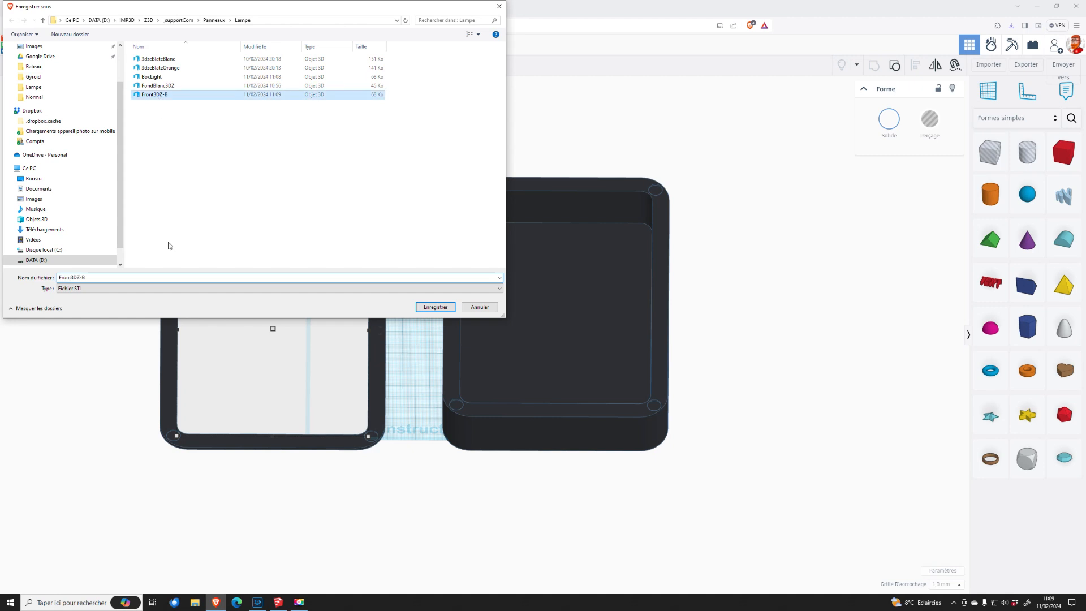
pyautogui.click(89, 276)
pyautogui.click(89, 276)
pyautogui.press('BackSpace')
pyautogui.write('W')
pyautogui.click(436, 307)
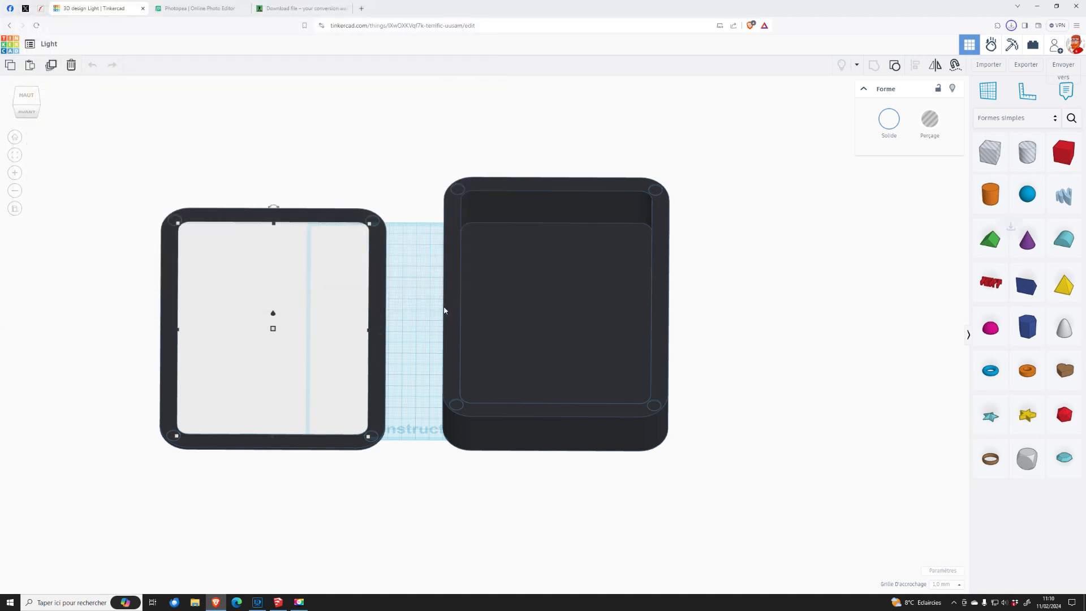
# - Export only the orange logo part as an STL file named Front3DZ-O in the Lampe folder
pyautogui.moveTo(444, 365); pyautogui.dragTo(427, 273, button='right')
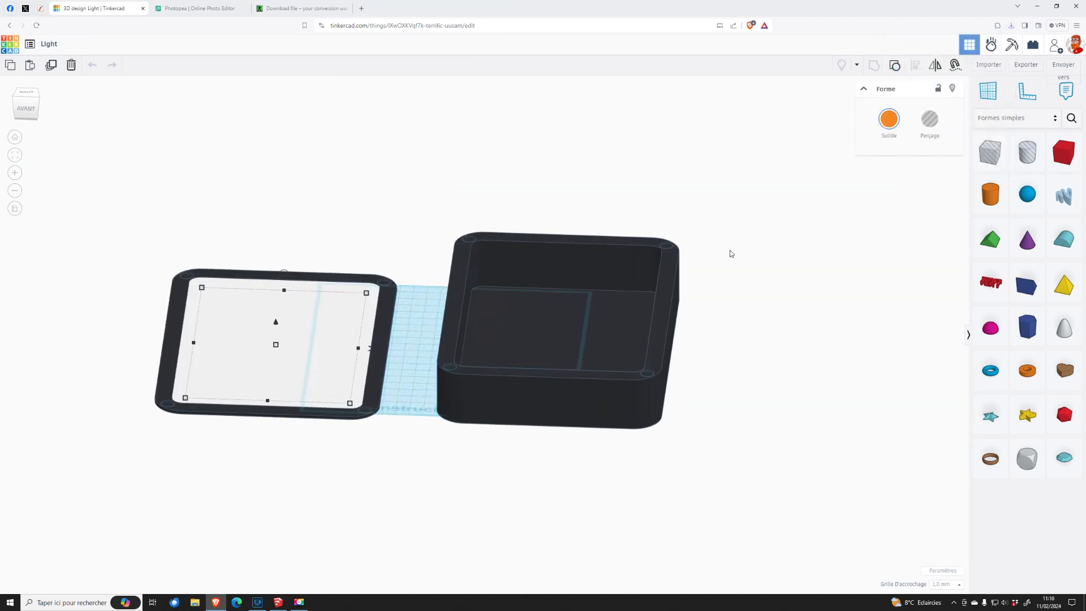
pyautogui.click(1023, 66)
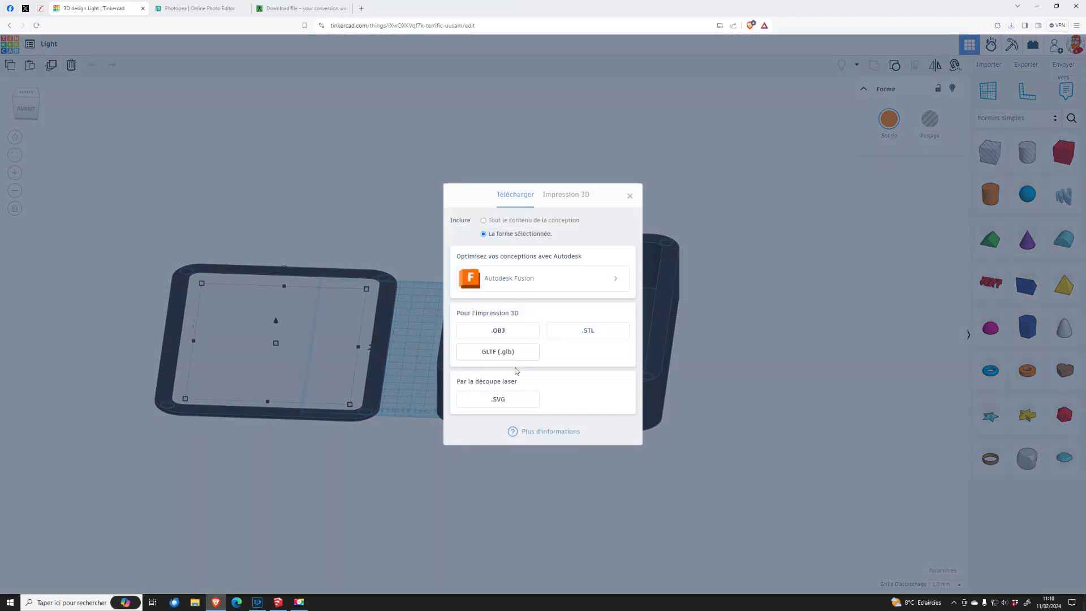
pyautogui.click(580, 333)
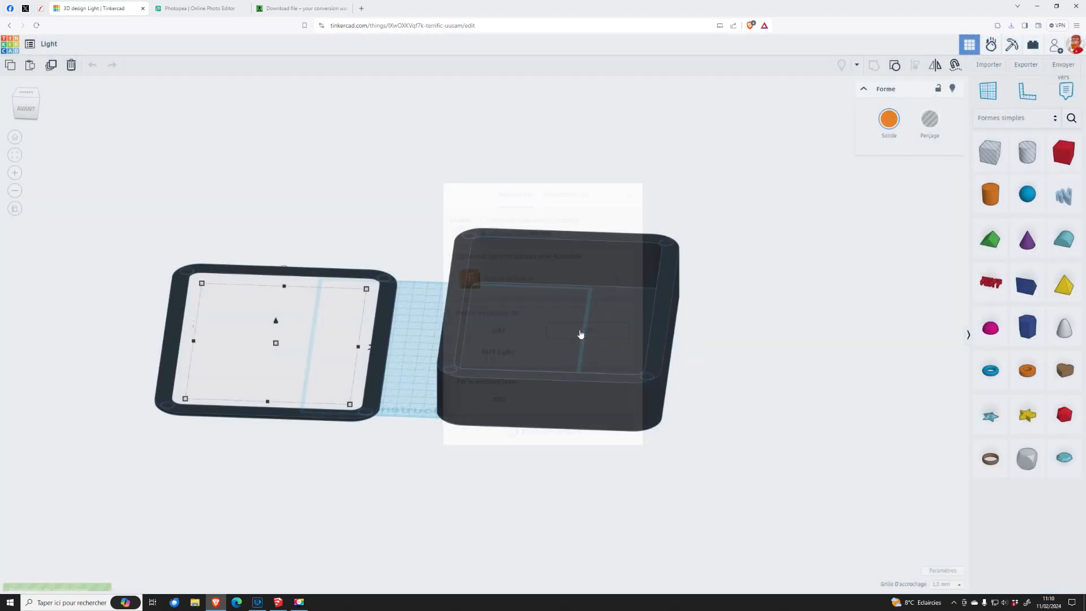
pyautogui.click(157, 104)
pyautogui.click(90, 277)
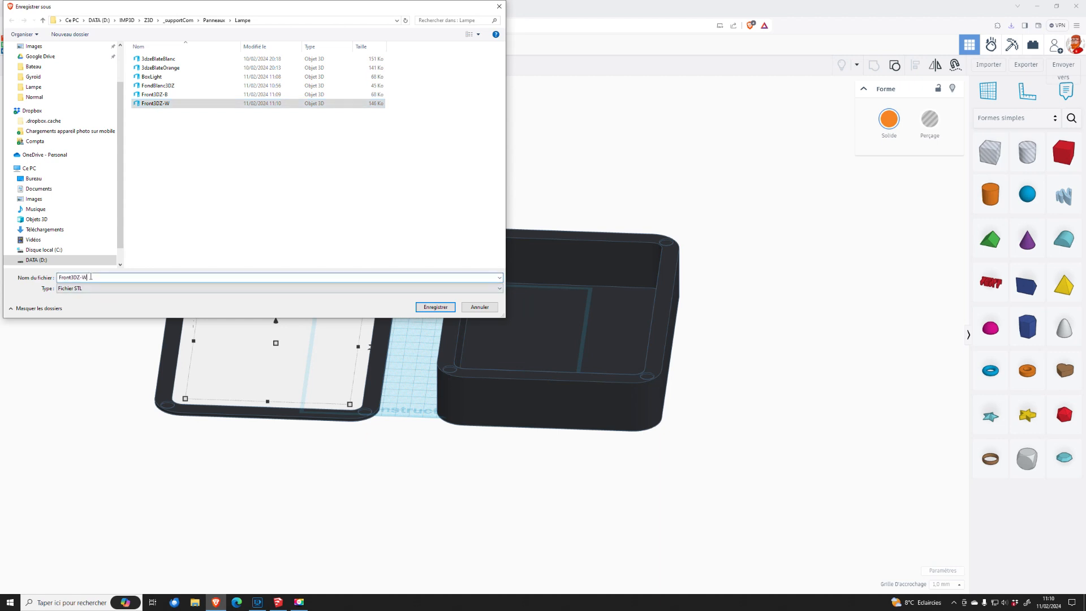
pyautogui.press('BackSpace')
pyautogui.write('O')
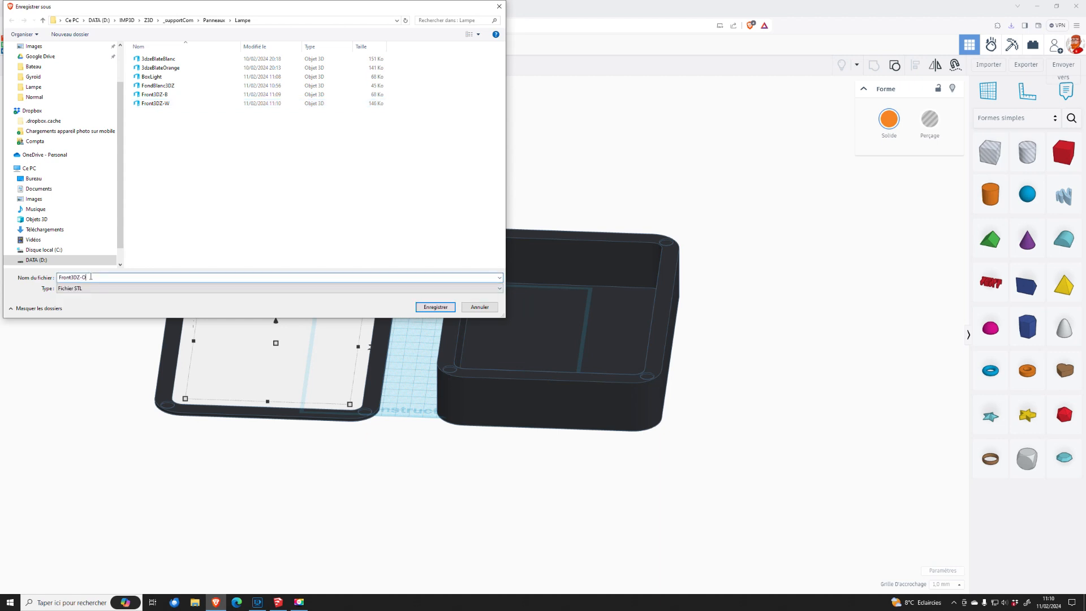
pyautogui.click(436, 307)
pyautogui.click(407, 242)
pyautogui.moveTo(409, 250); pyautogui.dragTo(417, 260, button='right')
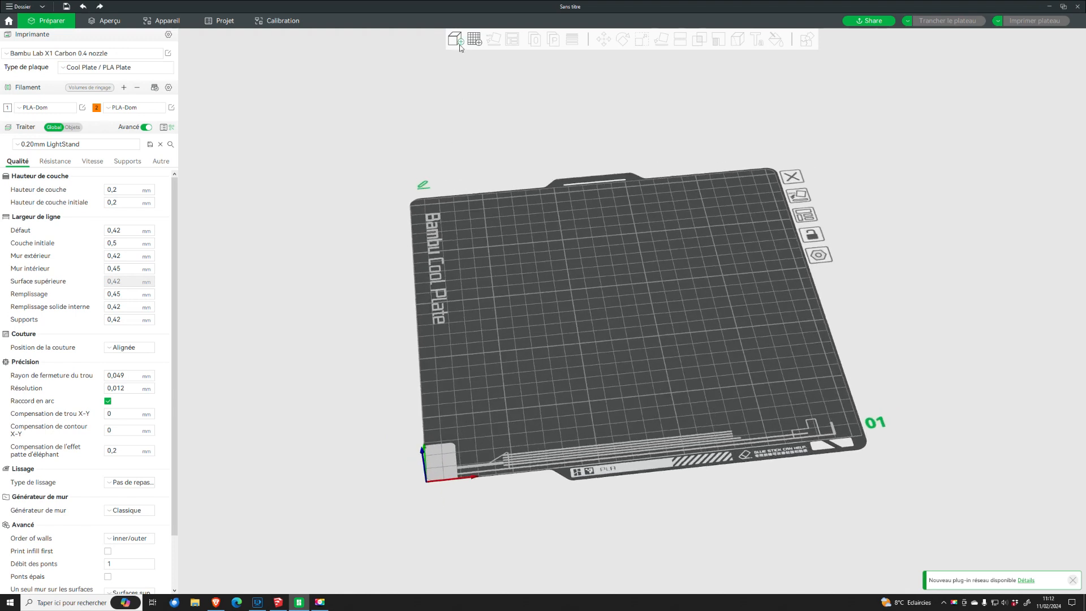
# - In Bambu Studio, import Front3DZ-B, Front3DZ-O and Front3DZ-W together as a single object with multiple parts
pyautogui.click(460, 45)
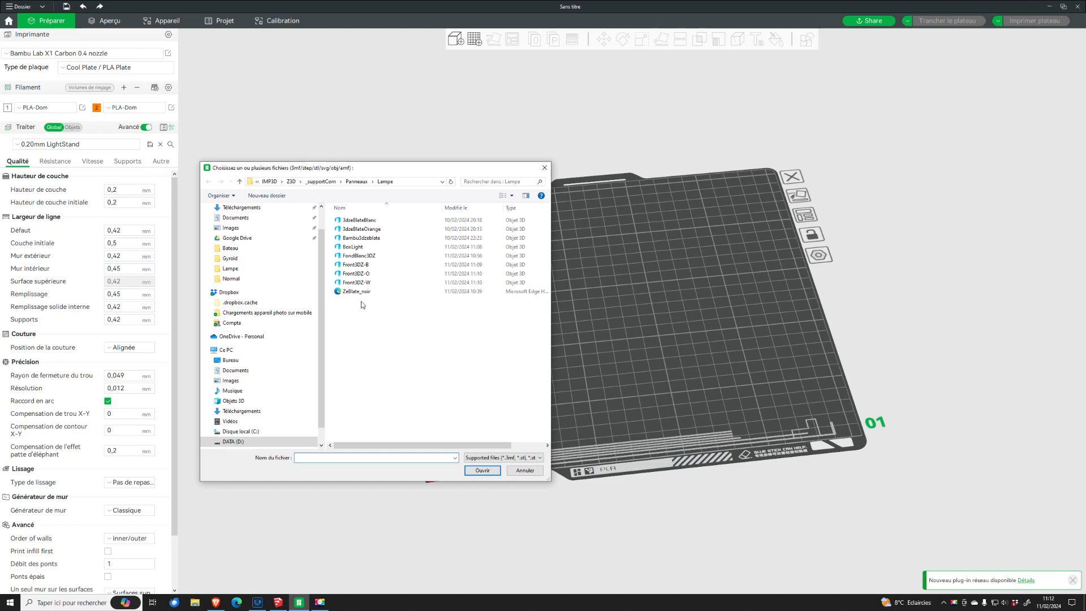
pyautogui.click(362, 283)
pyautogui.keyDown('shift'); pyautogui.click(366, 265); pyautogui.keyUp('shift')
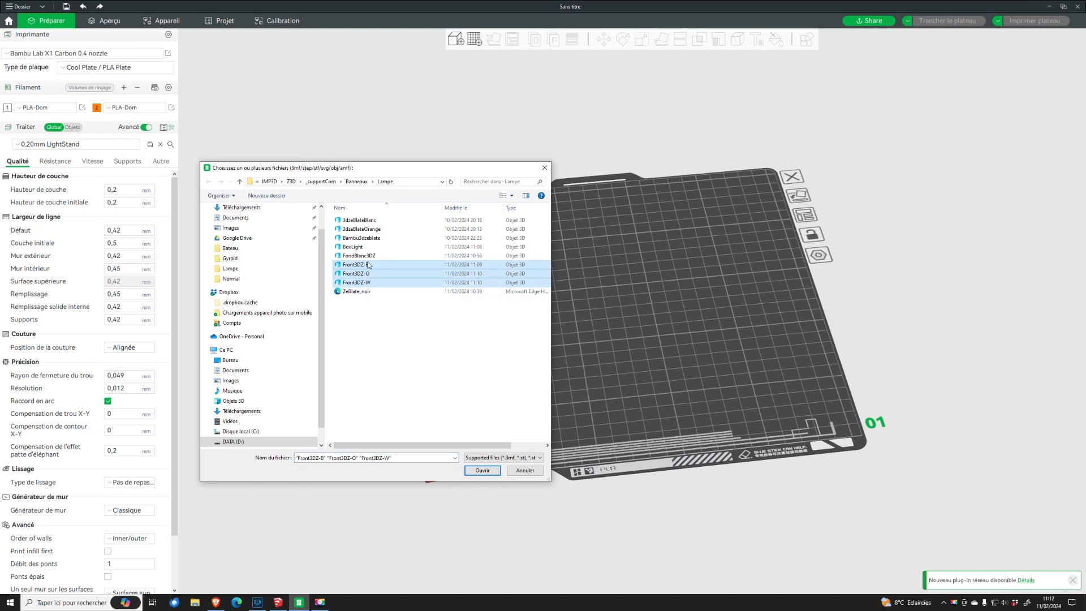
pyautogui.click(483, 471)
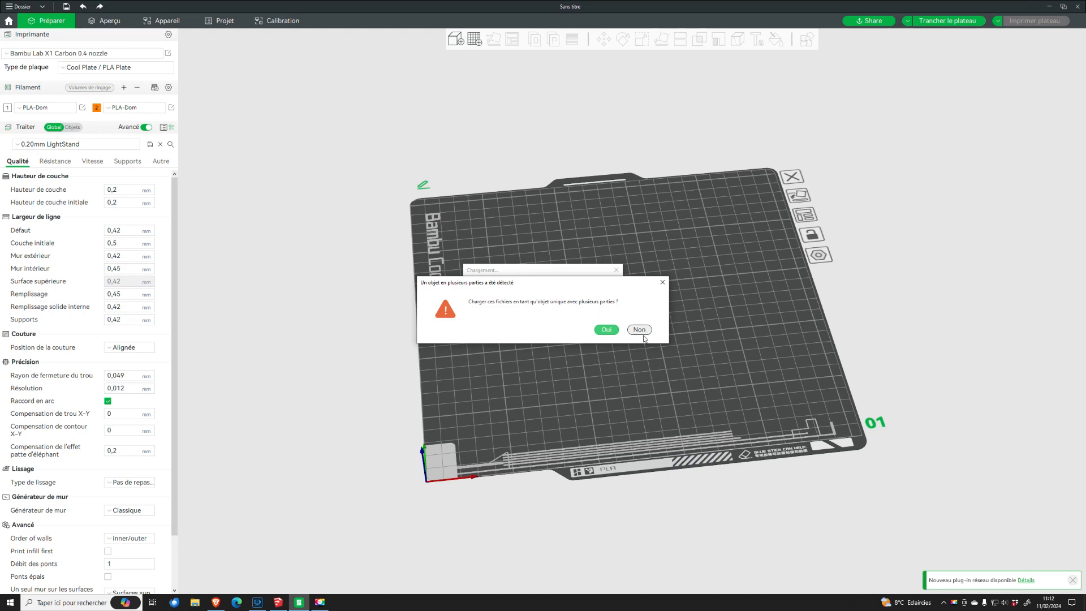
pyautogui.click(607, 331)
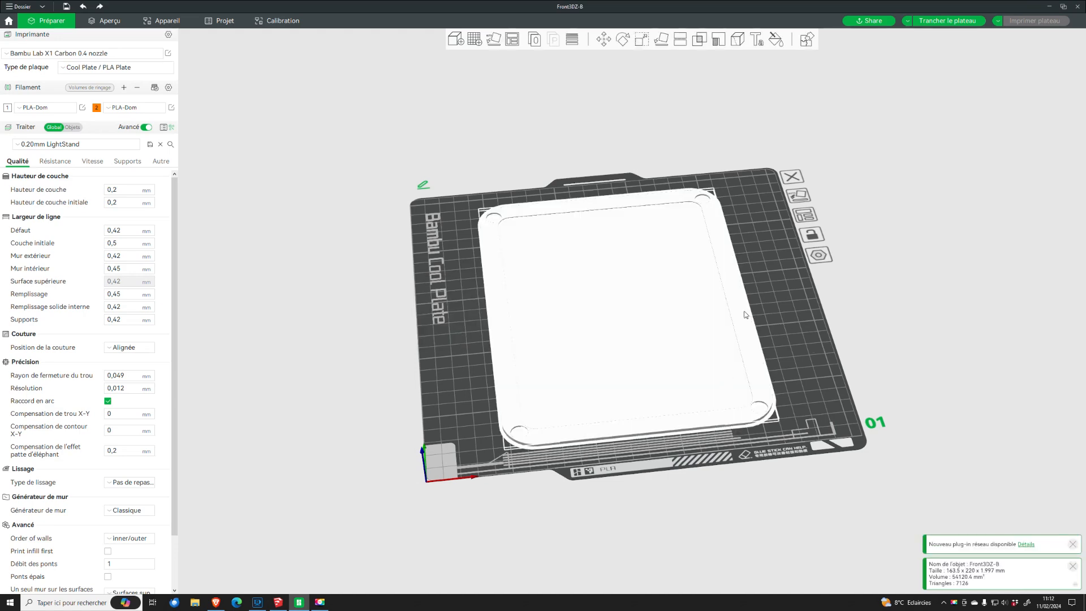
# - Examine the imported plate from above and below to check how its parts fit together
pyautogui.moveTo(824, 362); pyautogui.dragTo(780, 308)
pyautogui.scroll(5, 750, 349)
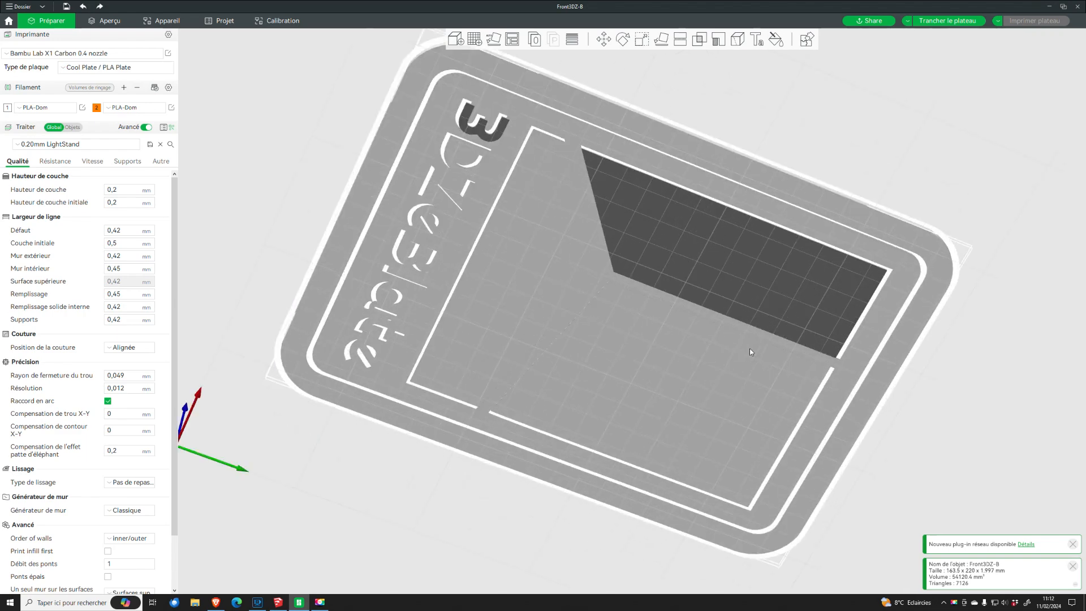
pyautogui.moveTo(739, 204); pyautogui.dragTo(730, 137)
pyautogui.click(910, 206)
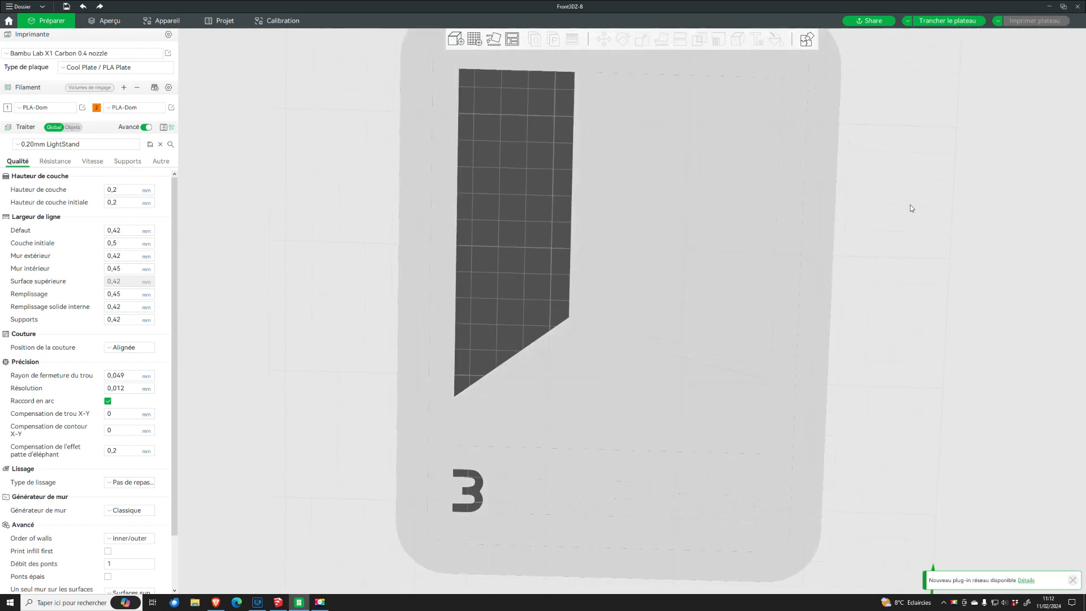
pyautogui.moveTo(909, 210); pyautogui.dragTo(894, 235)
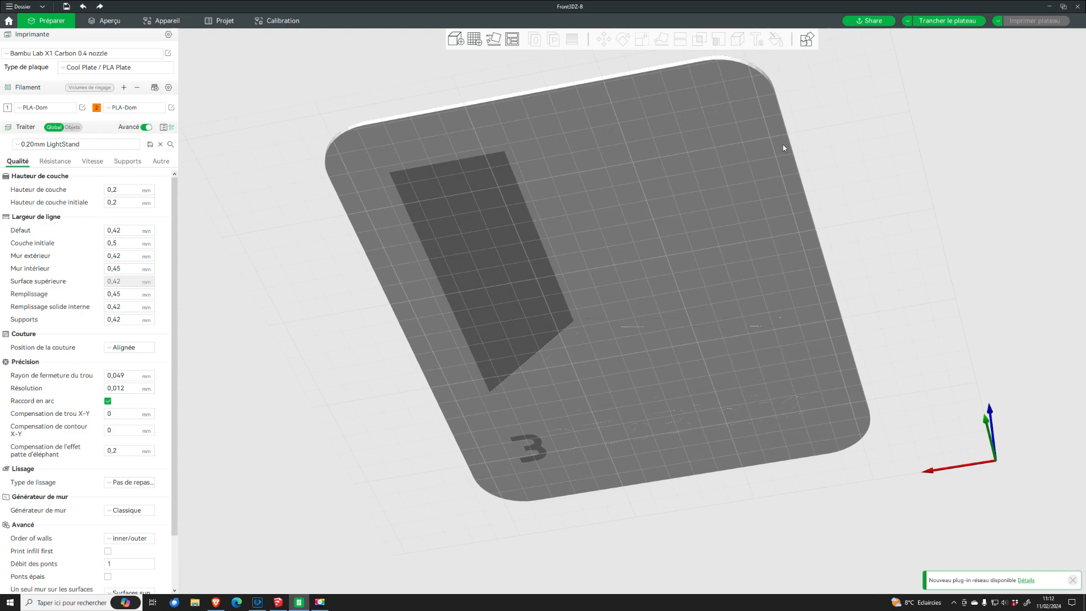
pyautogui.moveTo(781, 146); pyautogui.dragTo(826, 274)
pyautogui.scroll(2, 772, 278)
pyautogui.moveTo(337, 248); pyautogui.dragTo(345, 235)
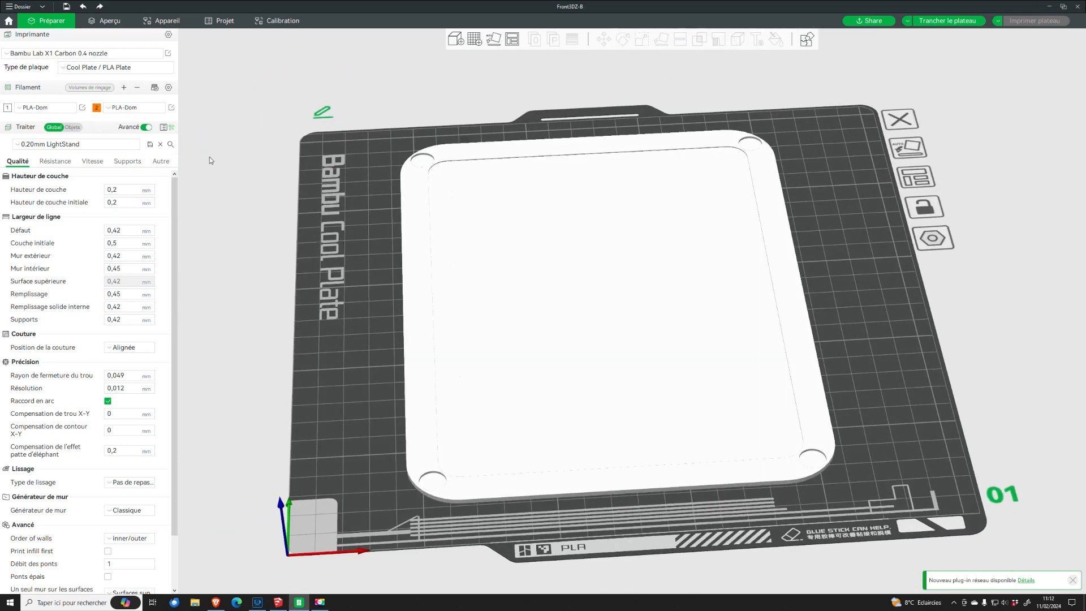
# - Remove the second filament and add two new ones to make a three-filament list
pyautogui.click(137, 89)
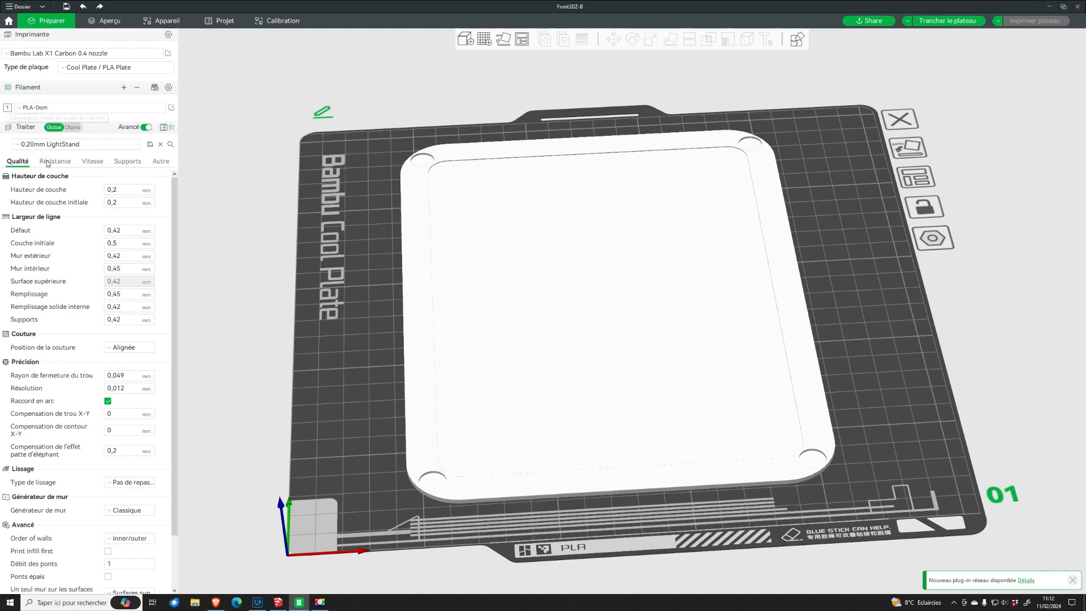
pyautogui.click(124, 88)
pyautogui.click(124, 88)
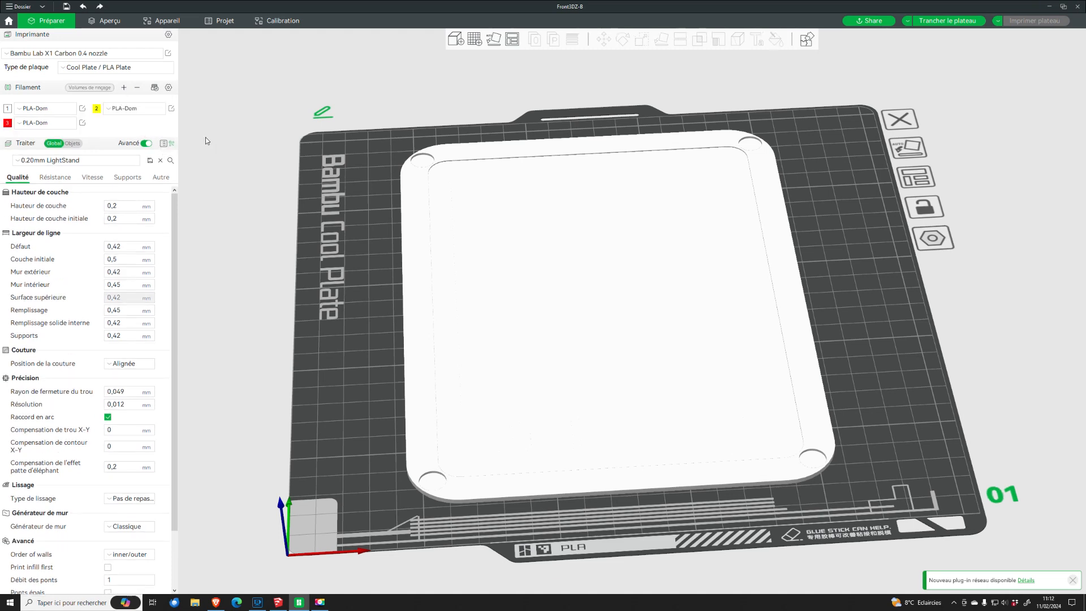
# - Set the filament colours to black for filament 1, white for filament 2 and orange for filament 3
pyautogui.click(9, 109)
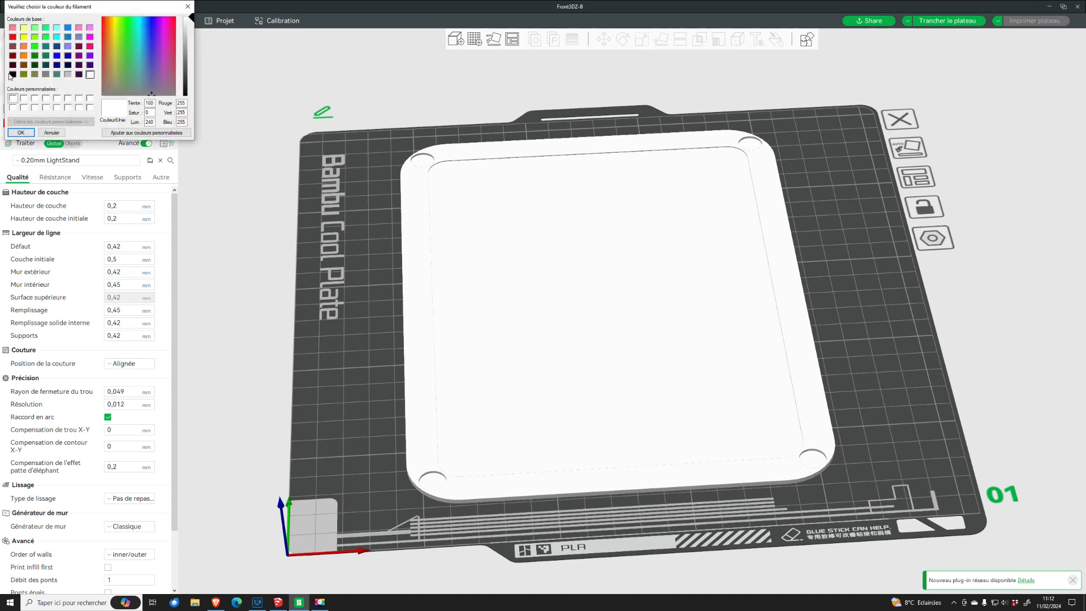
pyautogui.click(12, 75)
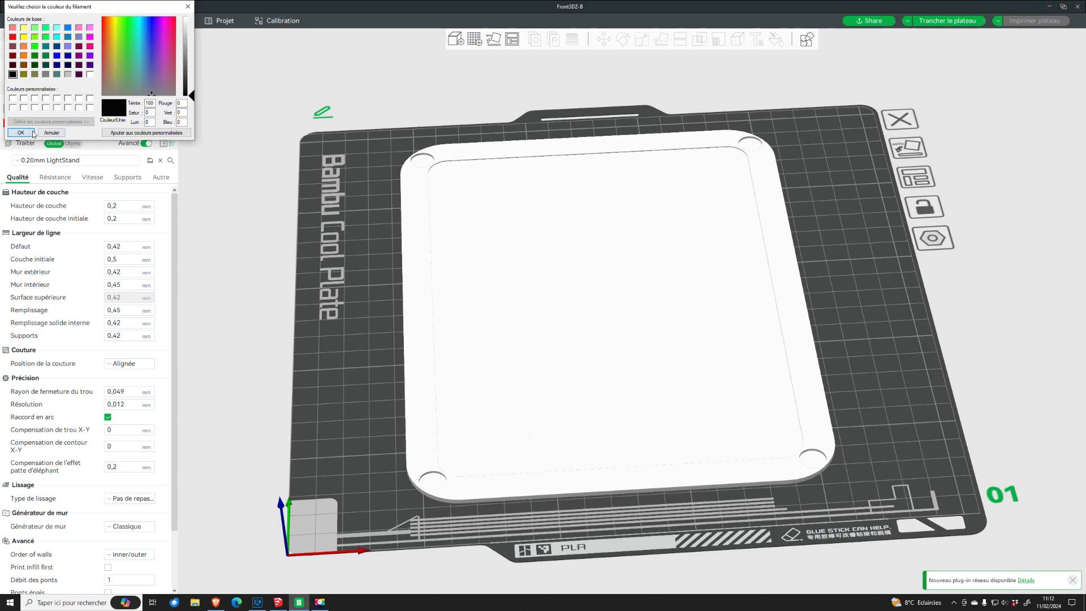
pyautogui.click(20, 132)
pyautogui.click(96, 109)
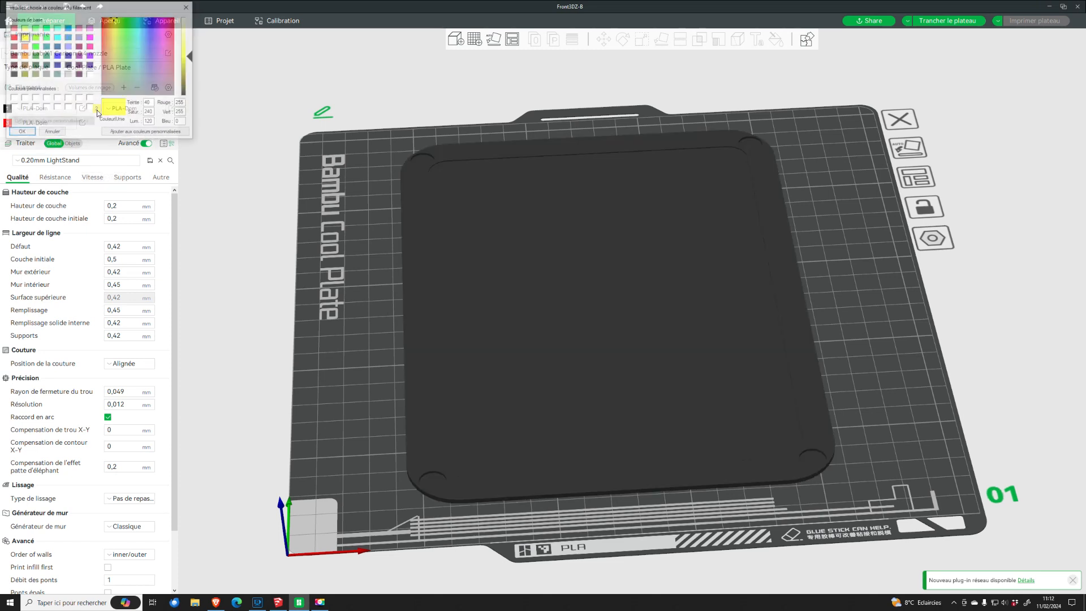
pyautogui.click(90, 74)
pyautogui.click(20, 132)
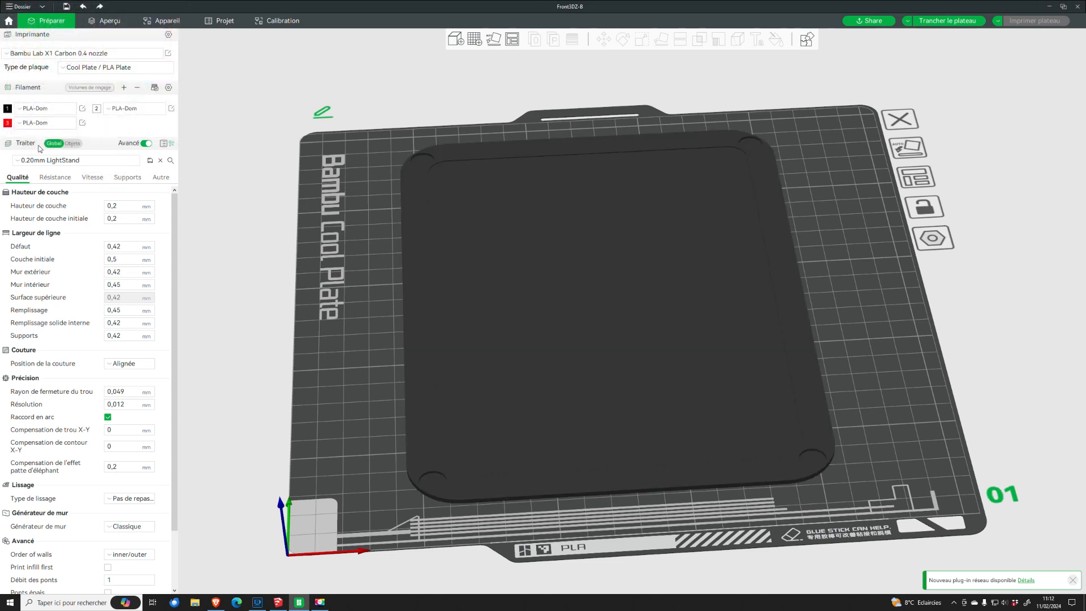
pyautogui.click(8, 123)
pyautogui.click(24, 55)
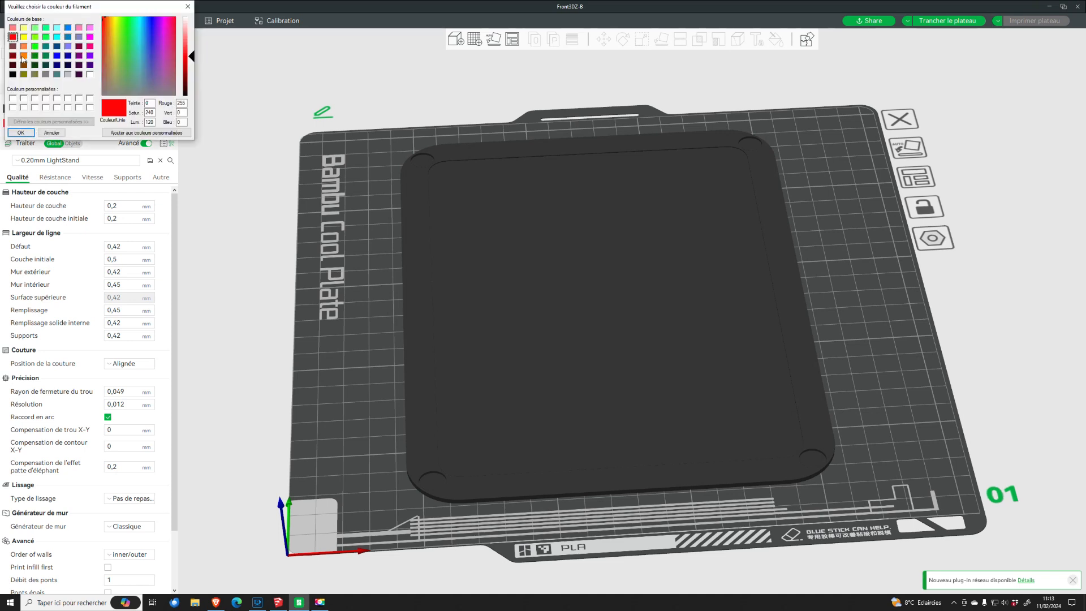
pyautogui.click(26, 133)
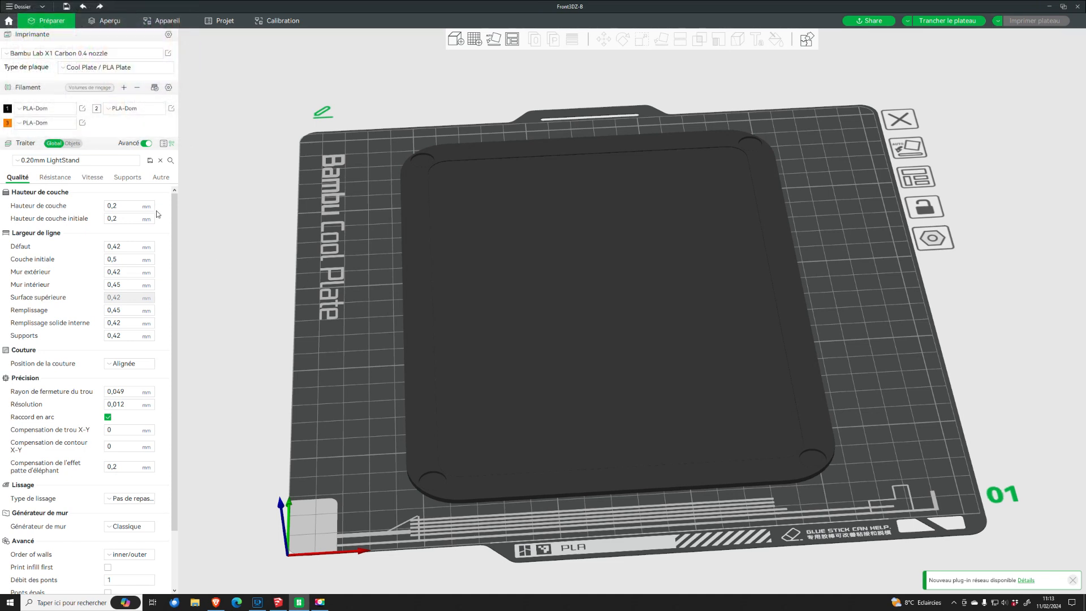
# - Assign filament 3 to the Front3DZ-O.stl part and filament 2 to the Front3DZ-W.stl part
pyautogui.click(73, 143)
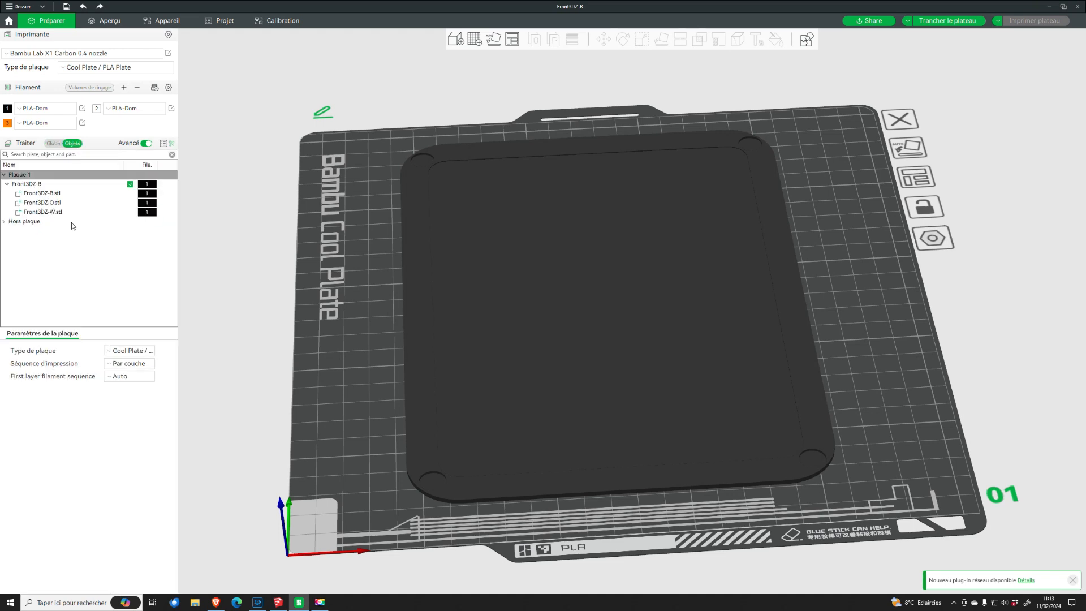
pyautogui.click(150, 204)
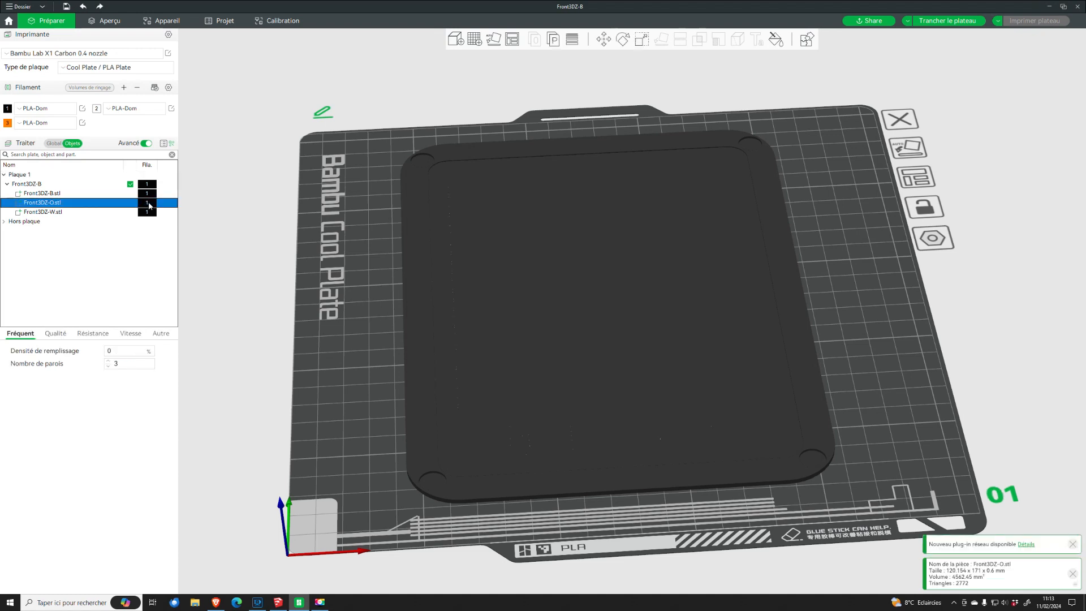
pyautogui.click(148, 204)
pyautogui.click(148, 245)
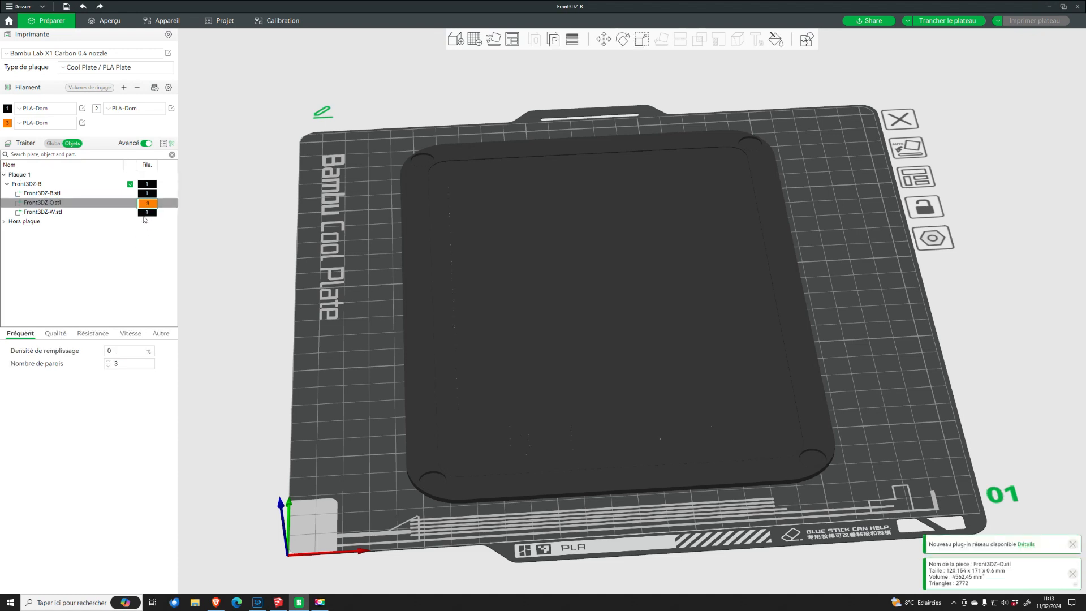
pyautogui.click(149, 214)
pyautogui.click(148, 213)
pyautogui.click(148, 238)
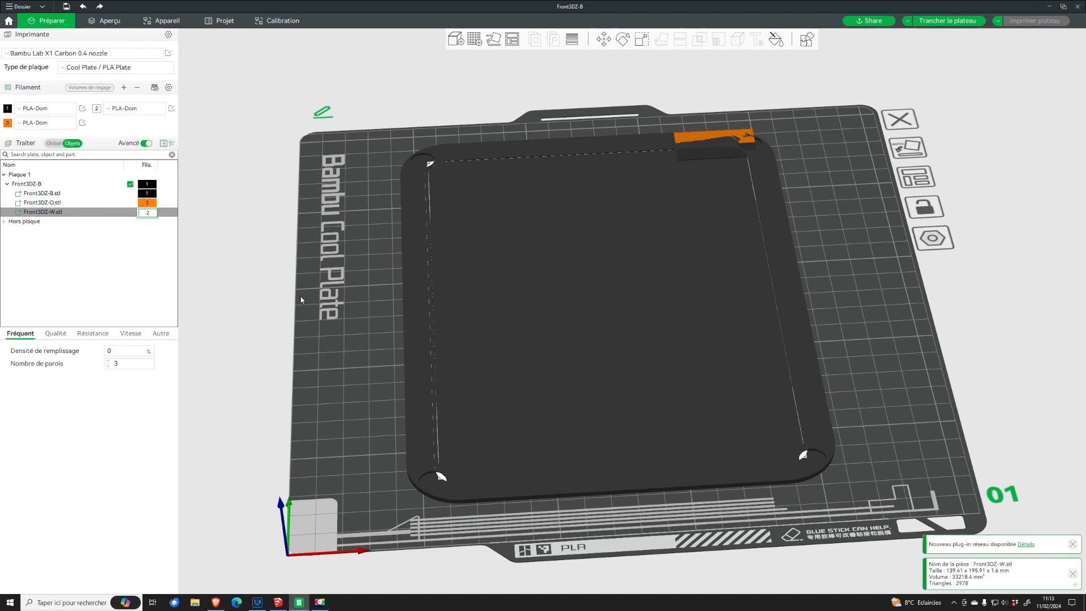
# - Rotate the whole Front3DZ-B object to 270° about the Z axis to clear the prime tower
pyautogui.click(746, 138)
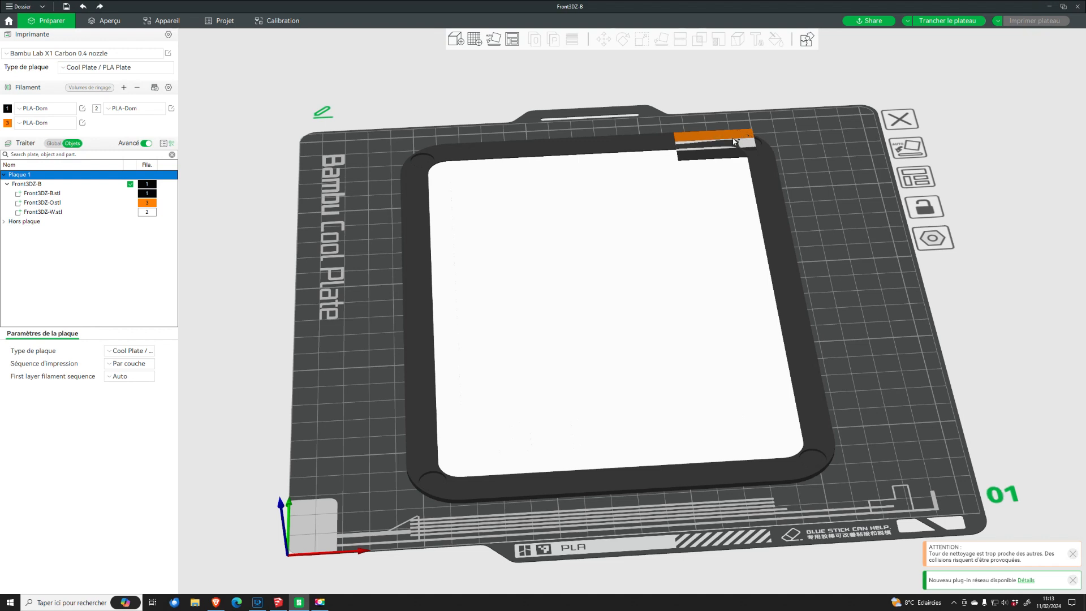
pyautogui.click(775, 221)
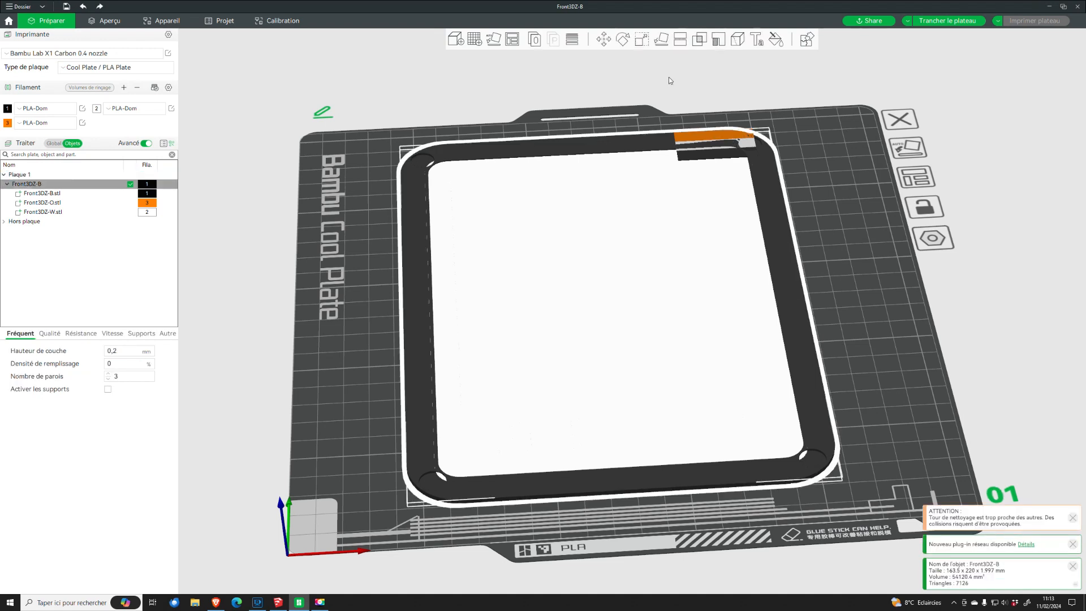
pyautogui.click(625, 40)
pyautogui.moveTo(1000, 282); pyautogui.dragTo(651, 444)
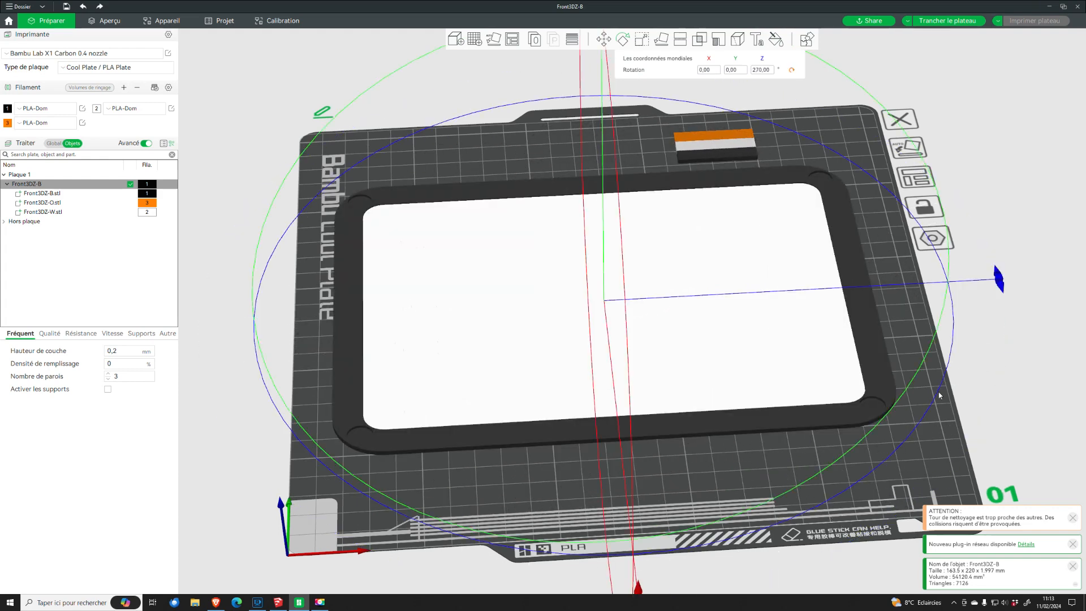
pyautogui.click(990, 322)
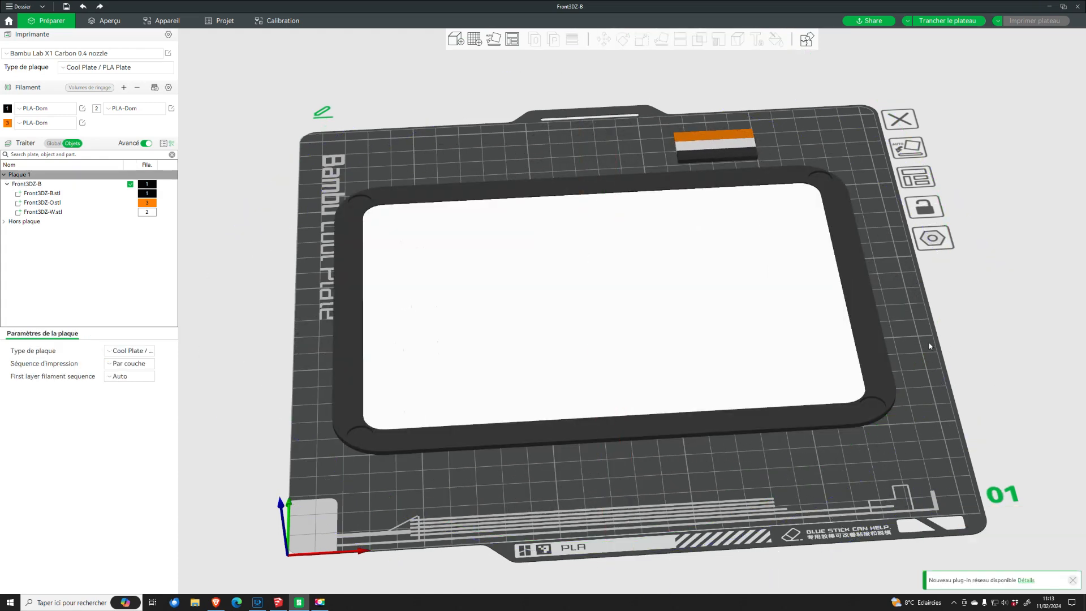
# - Inspect the coloured logo on the underside of the plate
pyautogui.press('1')
pyautogui.moveTo(882, 294); pyautogui.dragTo(880, 325)
pyautogui.press('1')
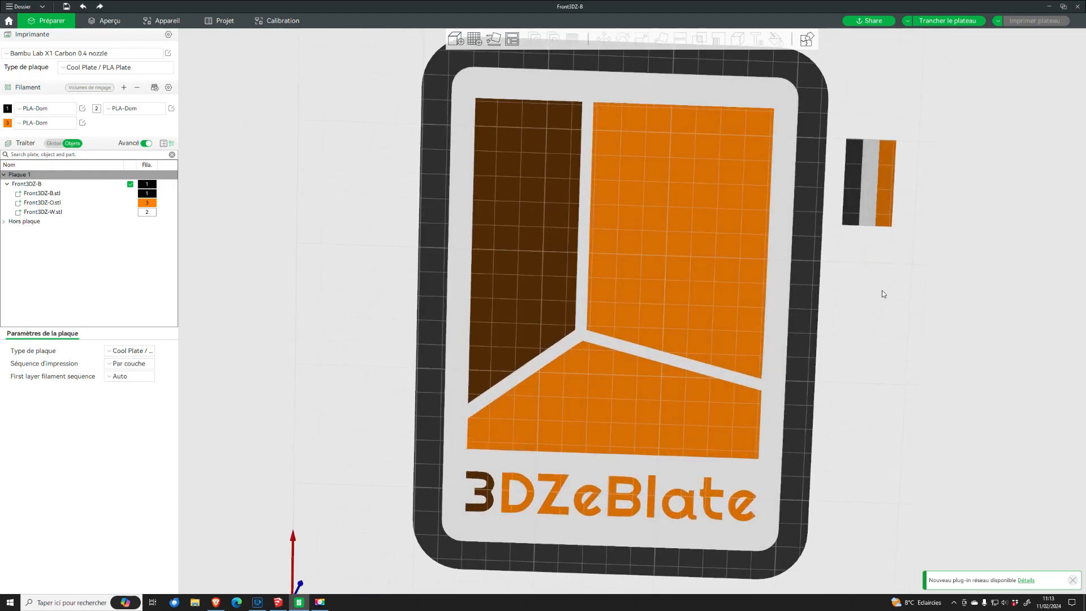
# - Repair the Front3DZ-O.stl part so that the whole logo shows as solid orange
pyautogui.scroll(-1, 874, 284)
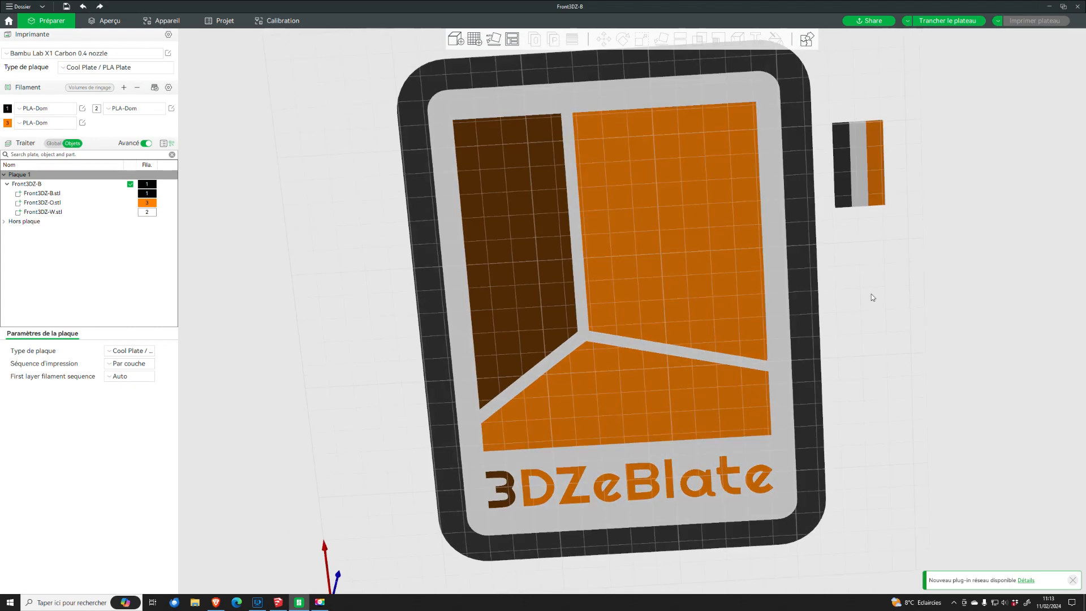
pyautogui.moveTo(871, 293)
pyautogui.mouseDown()
pyautogui.moveTo(889, 302)
pyautogui.moveTo(867, 293)
pyautogui.moveTo(865, 276)
pyautogui.moveTo(876, 292)
pyautogui.mouseUp()
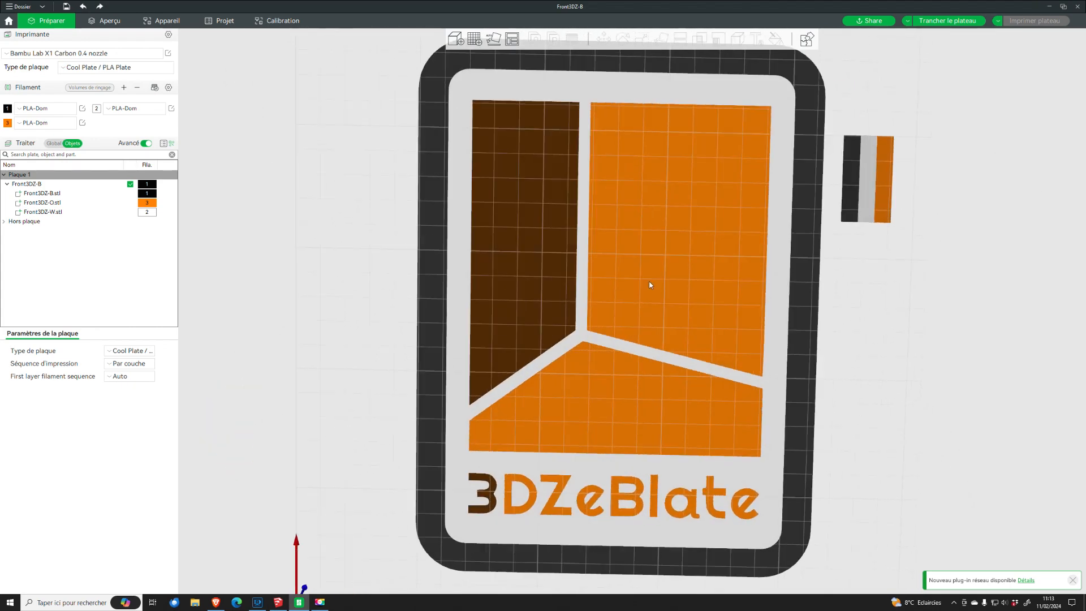
pyautogui.click(34, 203)
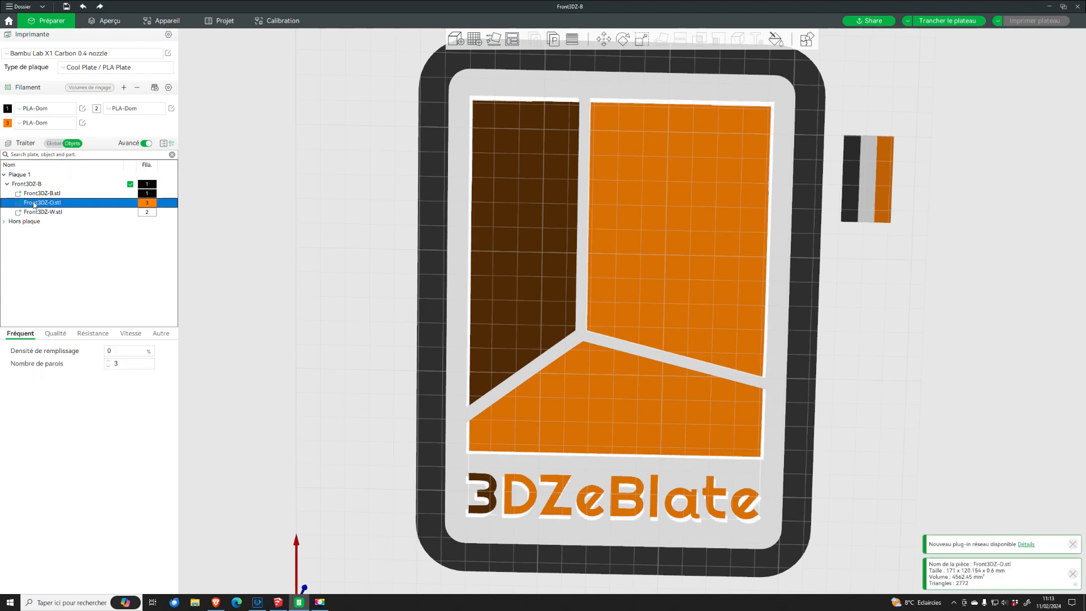
pyautogui.rightClick(34, 205)
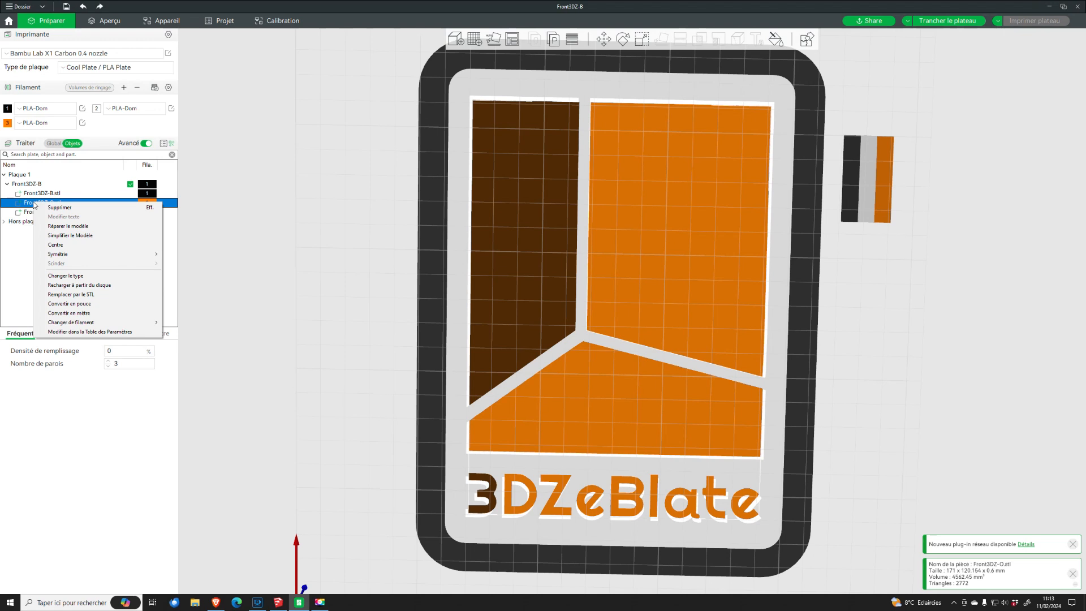
pyautogui.click(61, 226)
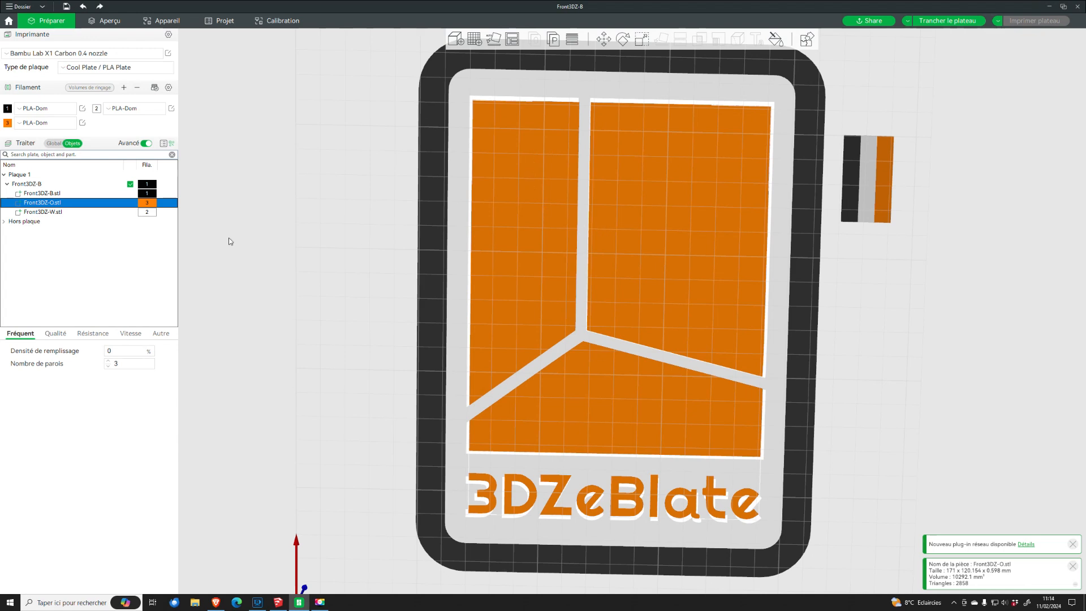
pyautogui.rightClick(47, 209)
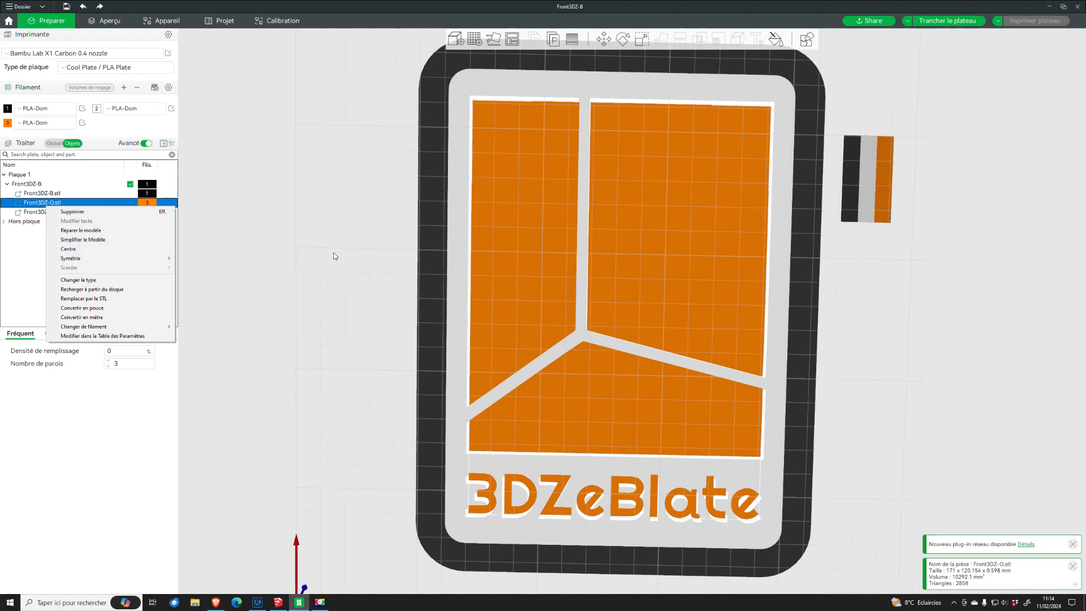
pyautogui.click(324, 281)
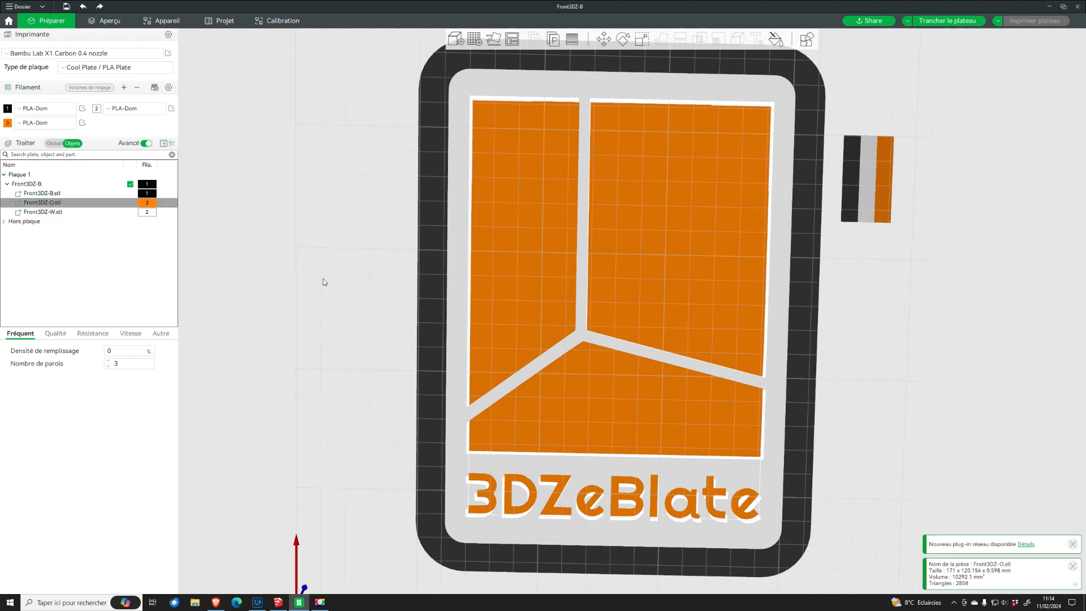
# - Return to the global process settings and change the flushing-volume multiplier for filament changes
pyautogui.click(54, 143)
pyautogui.moveTo(374, 250); pyautogui.dragTo(470, 306)
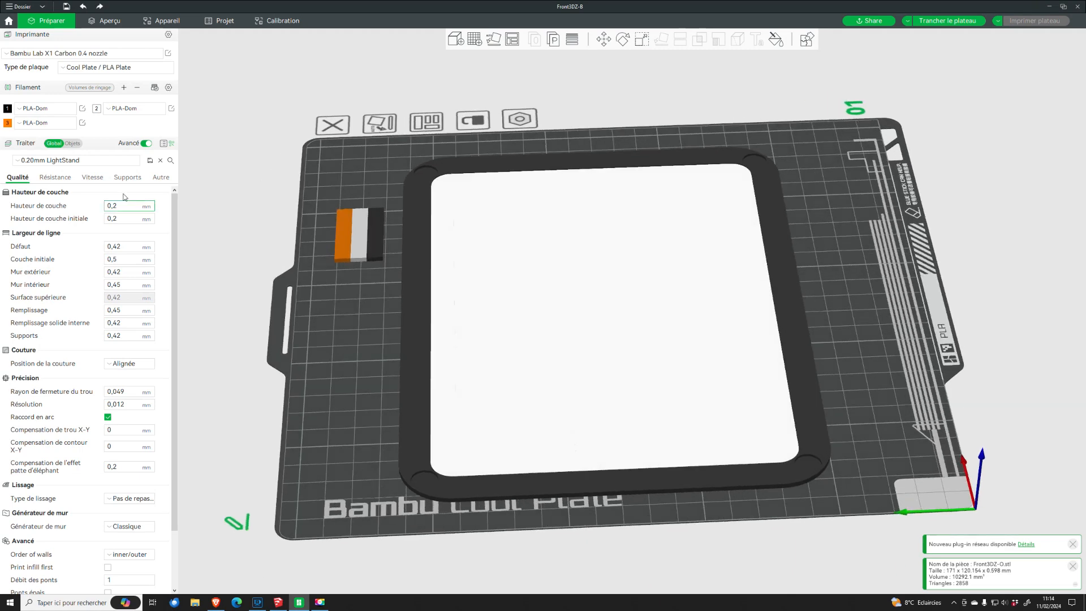
pyautogui.click(89, 89)
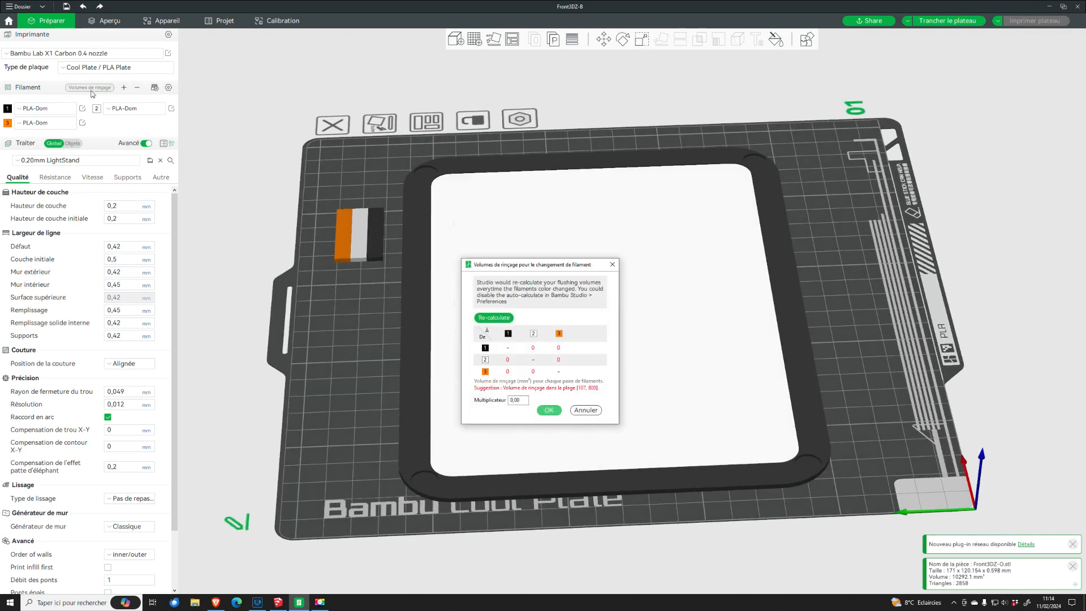
pyautogui.click(514, 400)
pyautogui.click(516, 401)
pyautogui.press('BackSpace')
pyautogui.press('BackSpace')
pyautogui.press('BackSpace')
pyautogui.write('8')
pyautogui.click(550, 410)
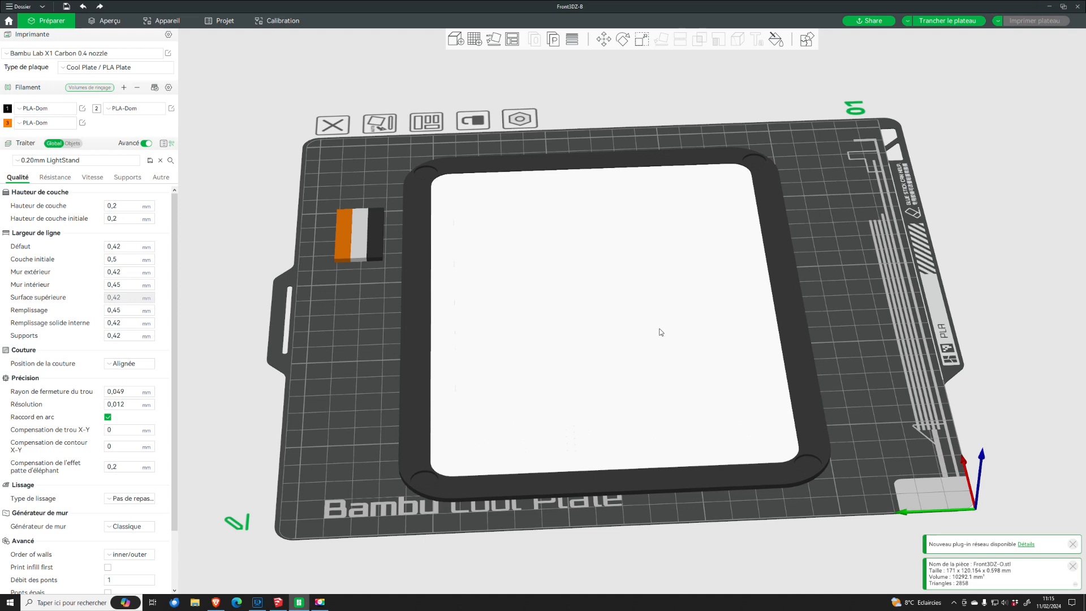
# - Switch the process preset to 0.20mm Dom and discard the modified wall count of the previous preset
pyautogui.moveTo(891, 342); pyautogui.dragTo(777, 336)
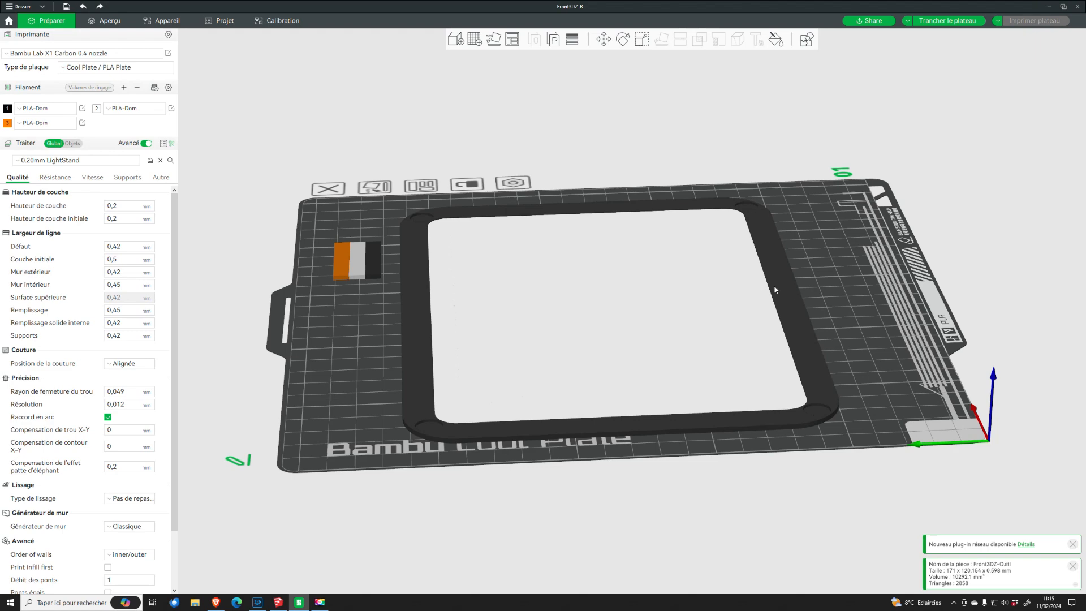
pyautogui.moveTo(844, 316)
pyautogui.mouseDown()
pyautogui.moveTo(850, 326)
pyautogui.moveTo(849, 305)
pyautogui.moveTo(842, 321)
pyautogui.mouseUp()
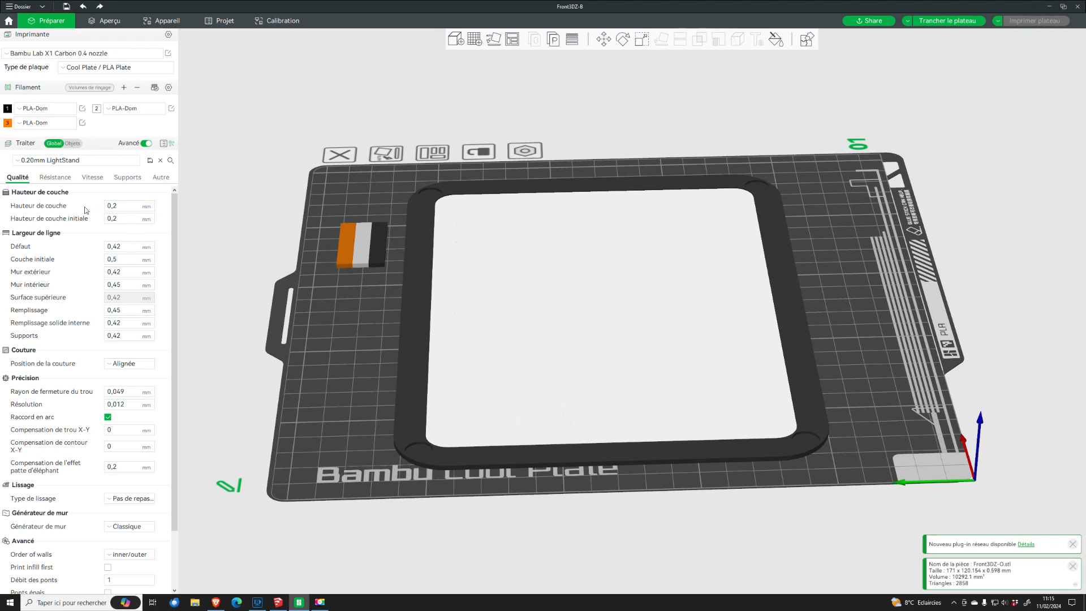
pyautogui.click(56, 179)
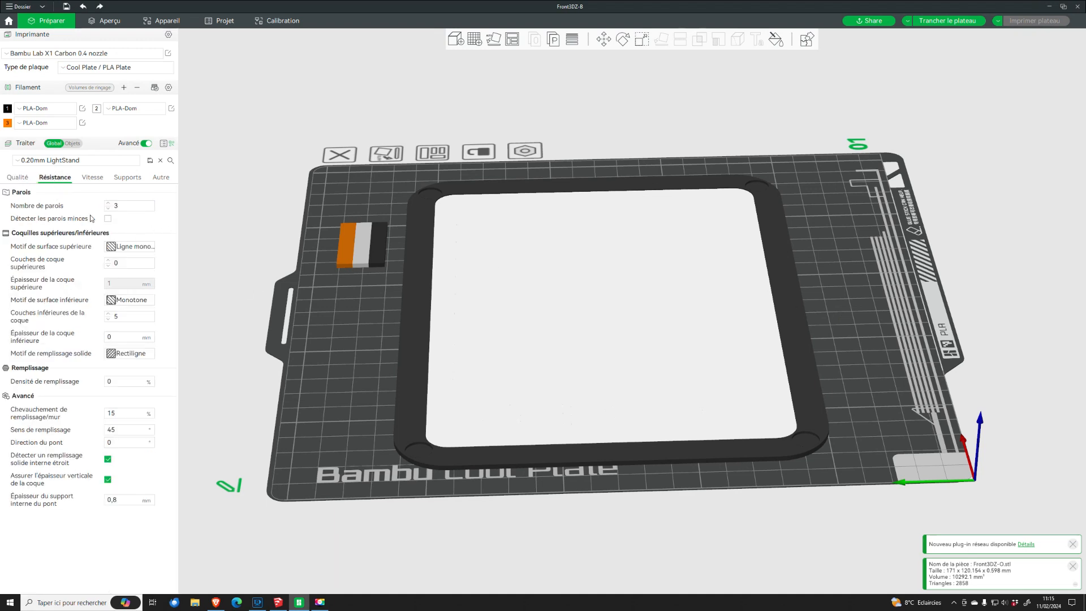
pyautogui.click(108, 209)
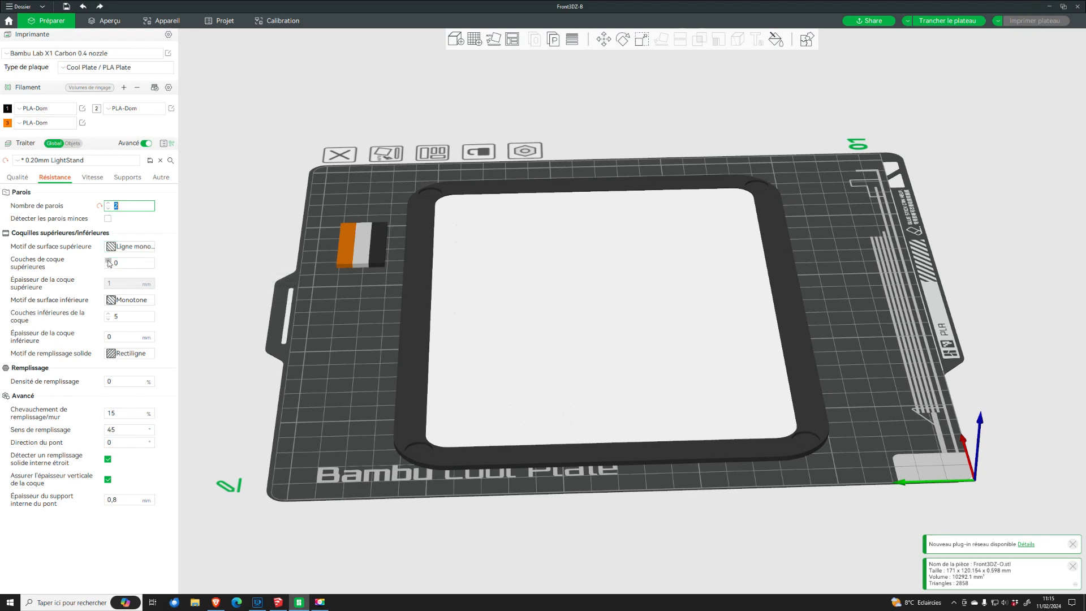
pyautogui.click(94, 165)
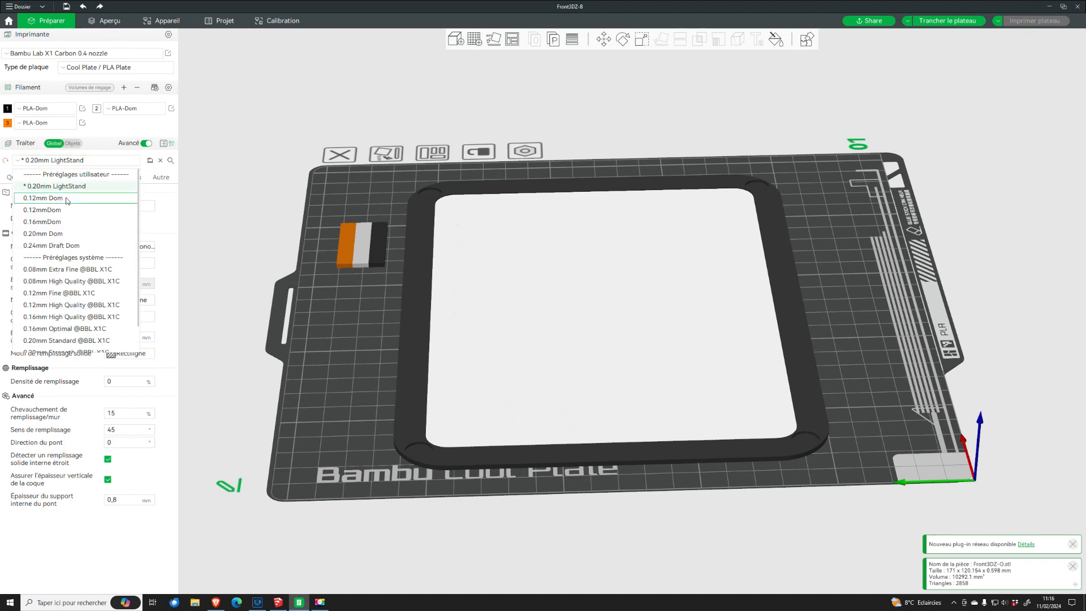
pyautogui.click(63, 233)
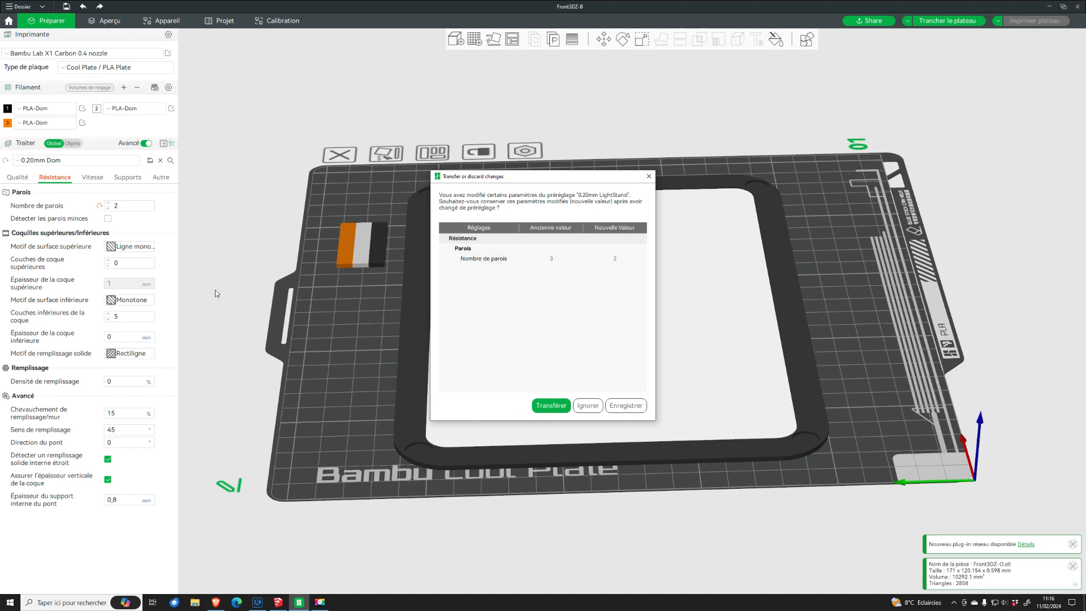
pyautogui.click(588, 405)
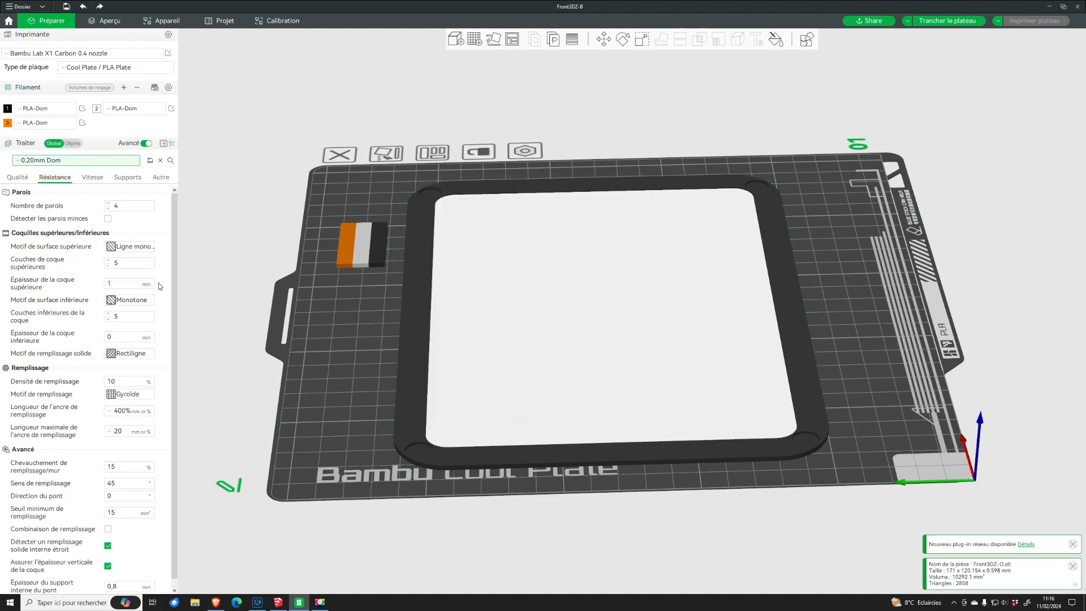
# - Set the number of walls to 2 in the 0.20mm Dom preset
pyautogui.click(22, 180)
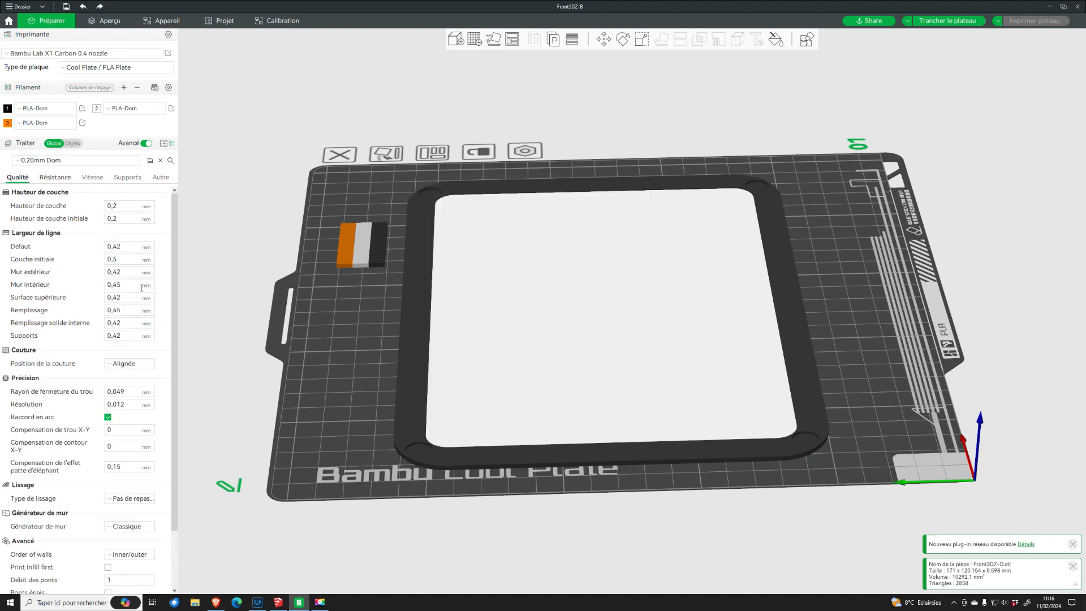
pyautogui.click(55, 178)
pyautogui.click(108, 208)
pyautogui.click(108, 208)
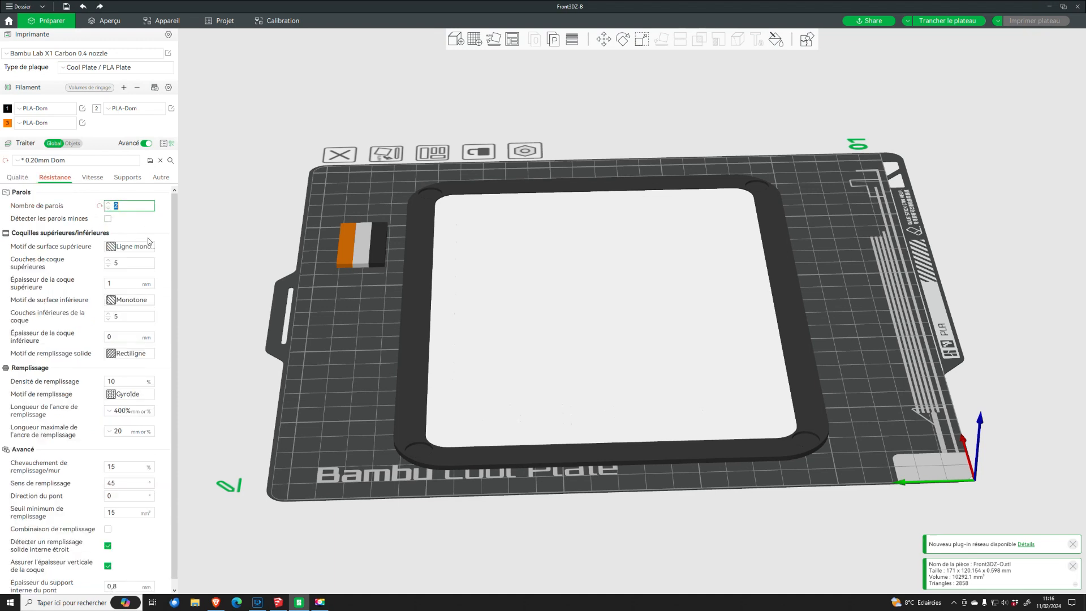
# - Try an infill density of 0% and set it back to 10%
pyautogui.click(115, 382)
pyautogui.press('BackSpace')
pyautogui.press('BackSpace')
pyautogui.write('0')
pyautogui.press('Return')
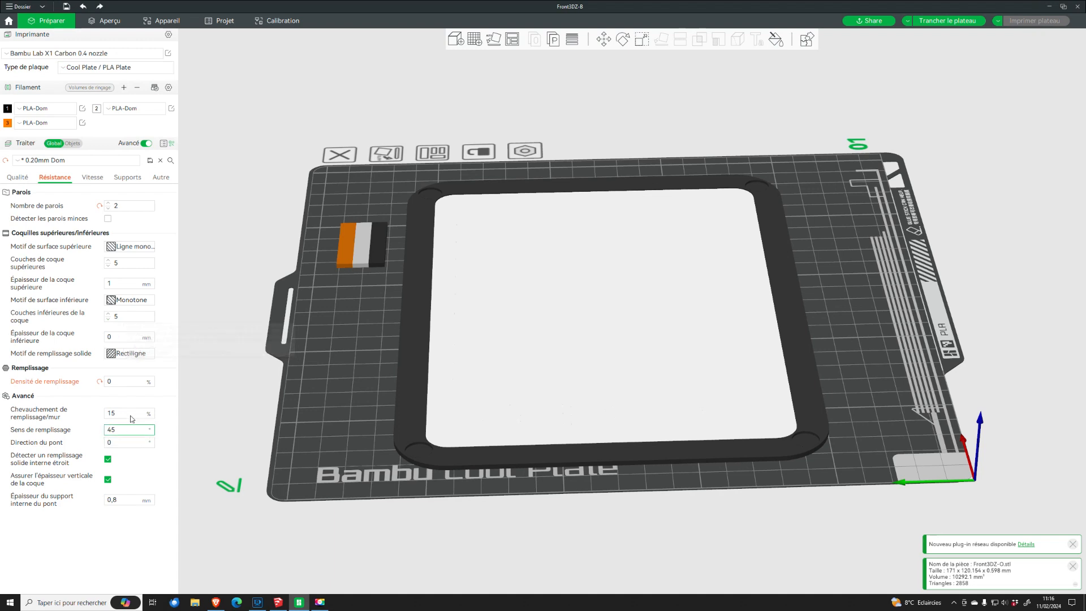
pyautogui.write('1')
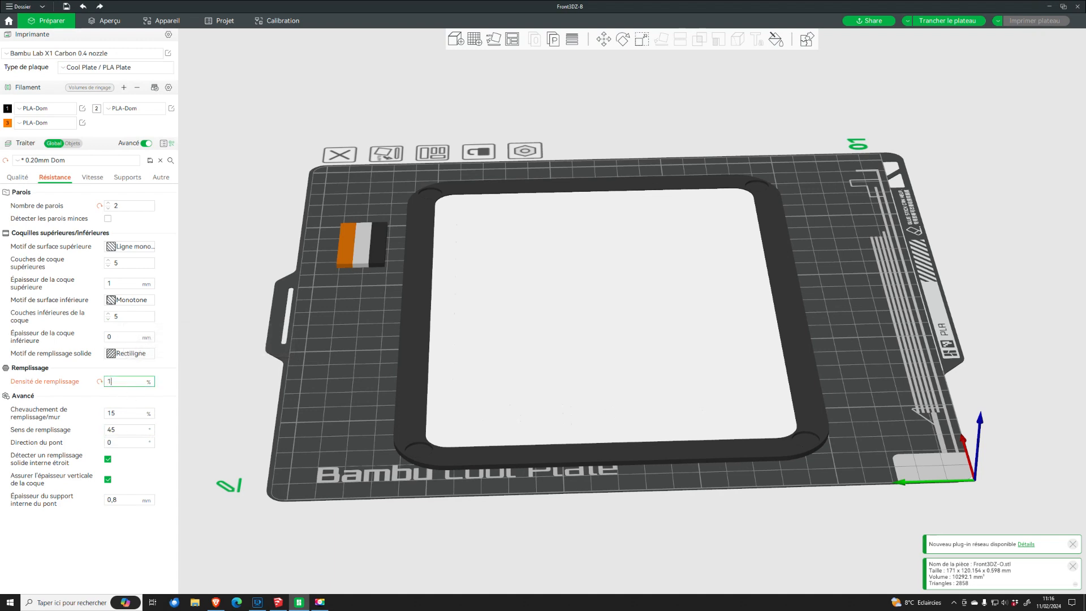
pyautogui.press('Tab')
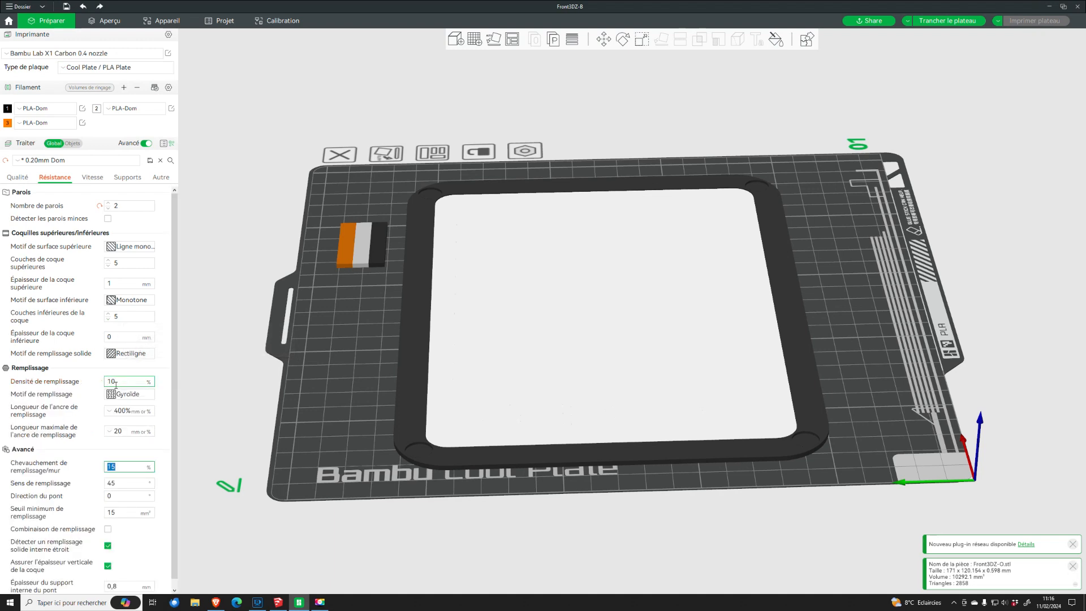
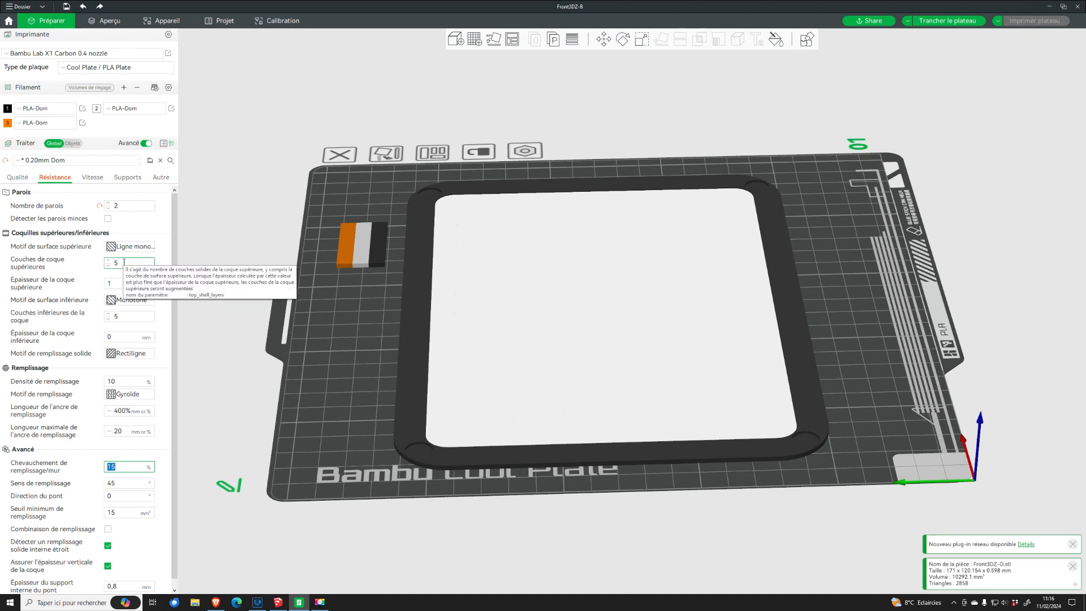
# - Check the dimensions of the Front3DZ-B object with the Scale tool
pyautogui.click(412, 294)
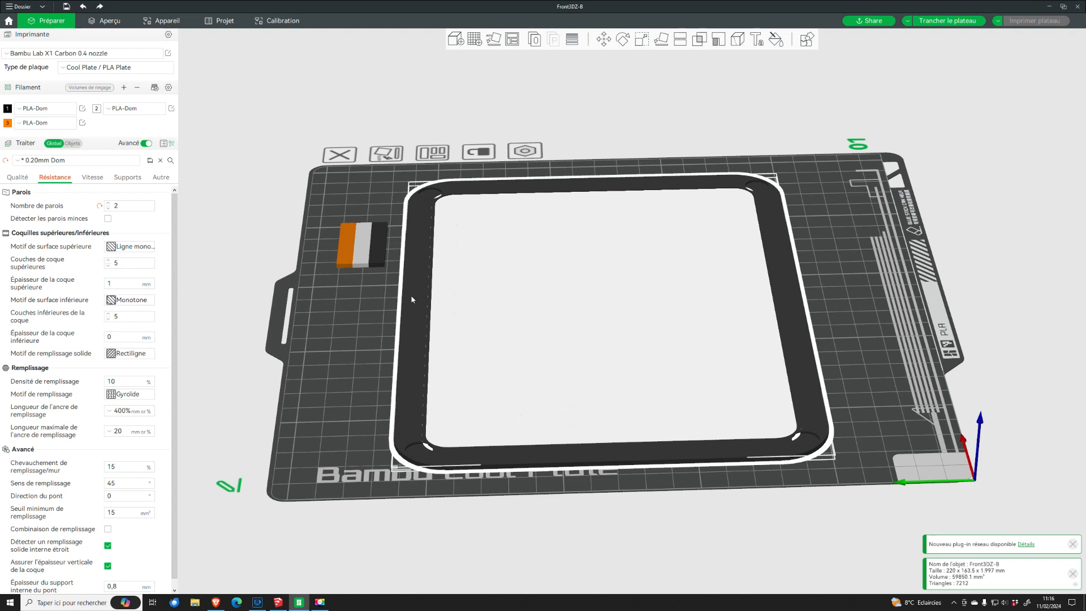
pyautogui.click(647, 43)
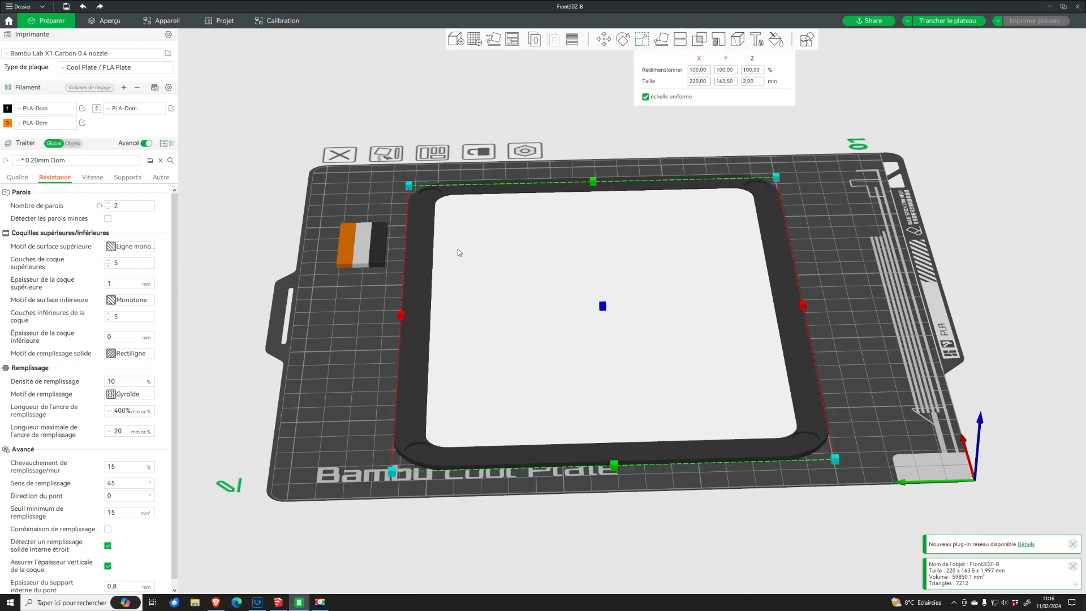
pyautogui.click(347, 303)
# - Set the infill density to 0% and slice the plate
pyautogui.click(114, 381)
pyautogui.press('BackSpace')
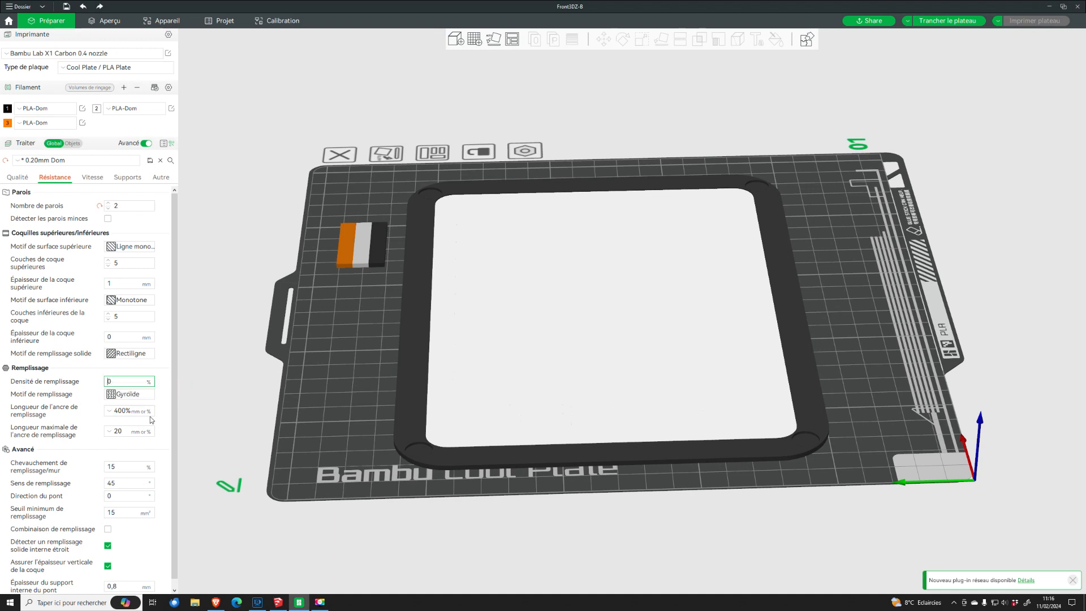
pyautogui.press('Return')
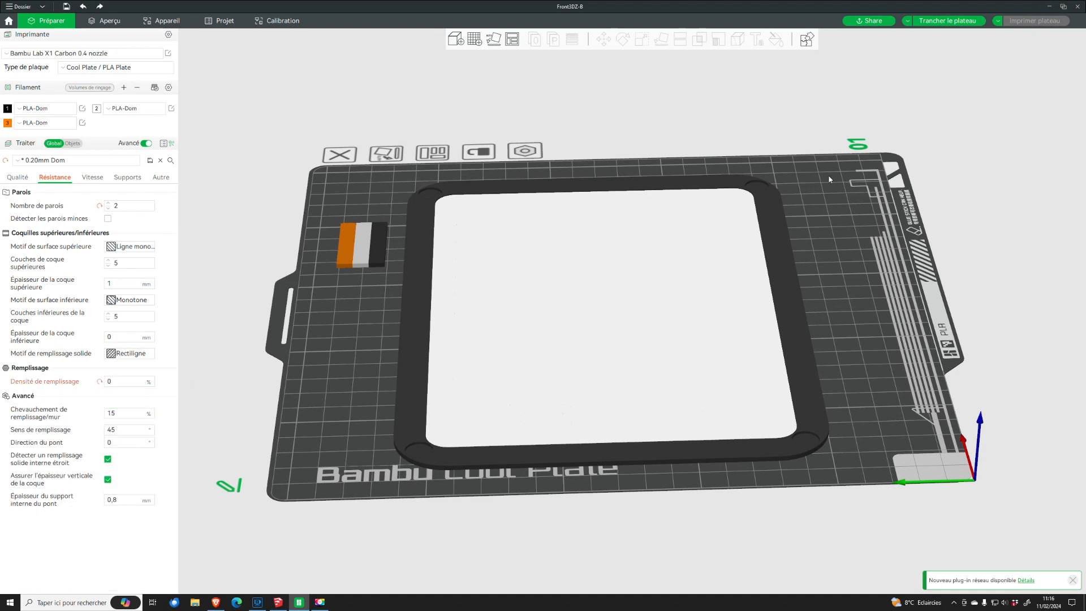
pyautogui.click(948, 21)
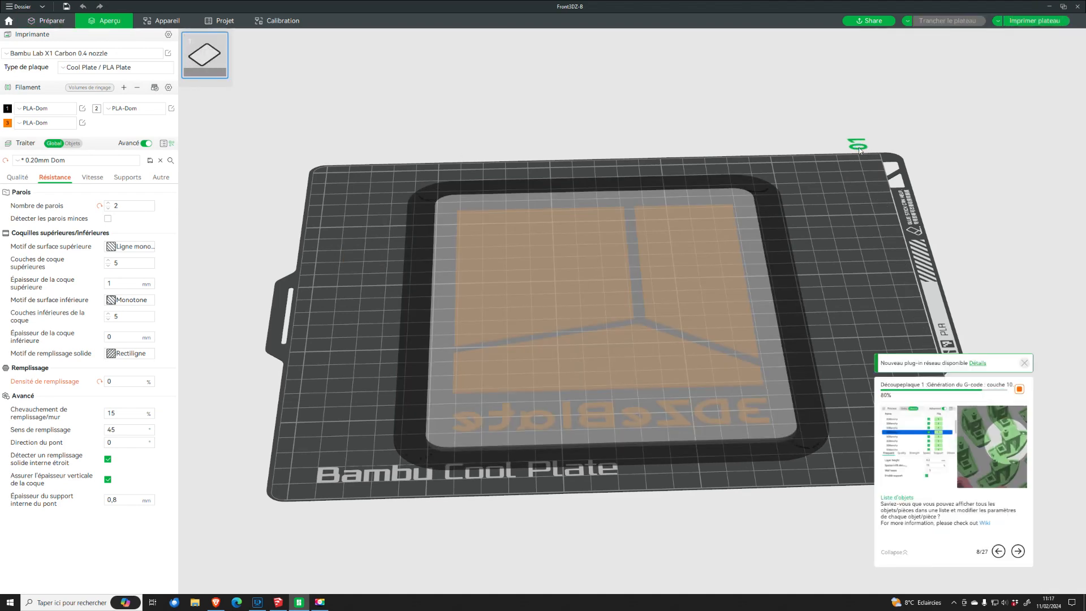
# - Inspect the sliced plate from below and above, stepping through its layers from the first layer upward
pyautogui.moveTo(855, 300); pyautogui.dragTo(719, 329)
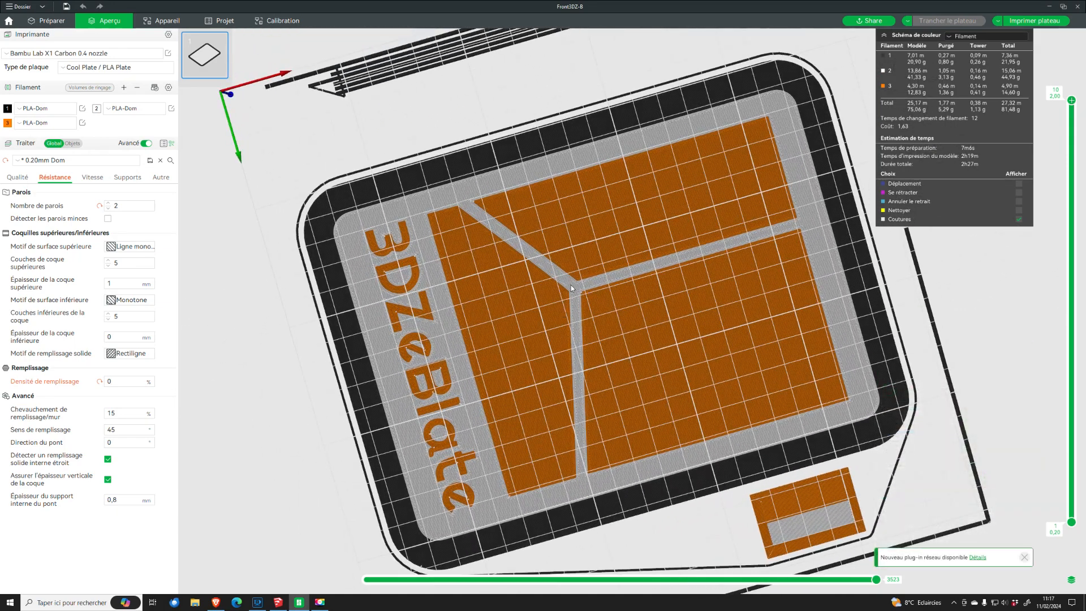
pyautogui.moveTo(836, 209); pyautogui.dragTo(863, 237)
pyautogui.moveTo(858, 309); pyautogui.dragTo(866, 311)
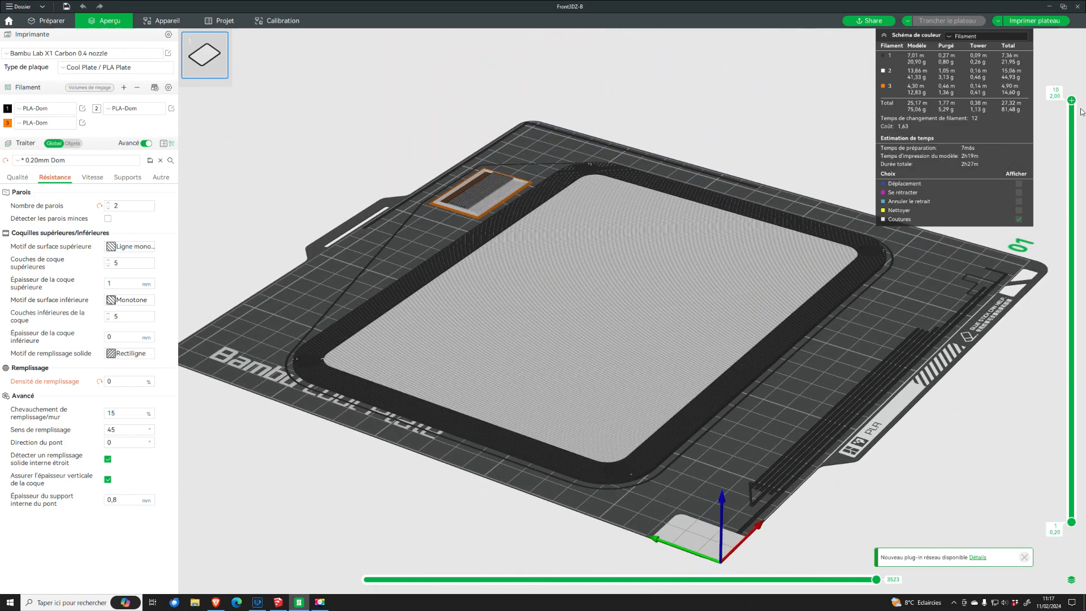
pyautogui.moveTo(1071, 232); pyautogui.dragTo(1075, 537)
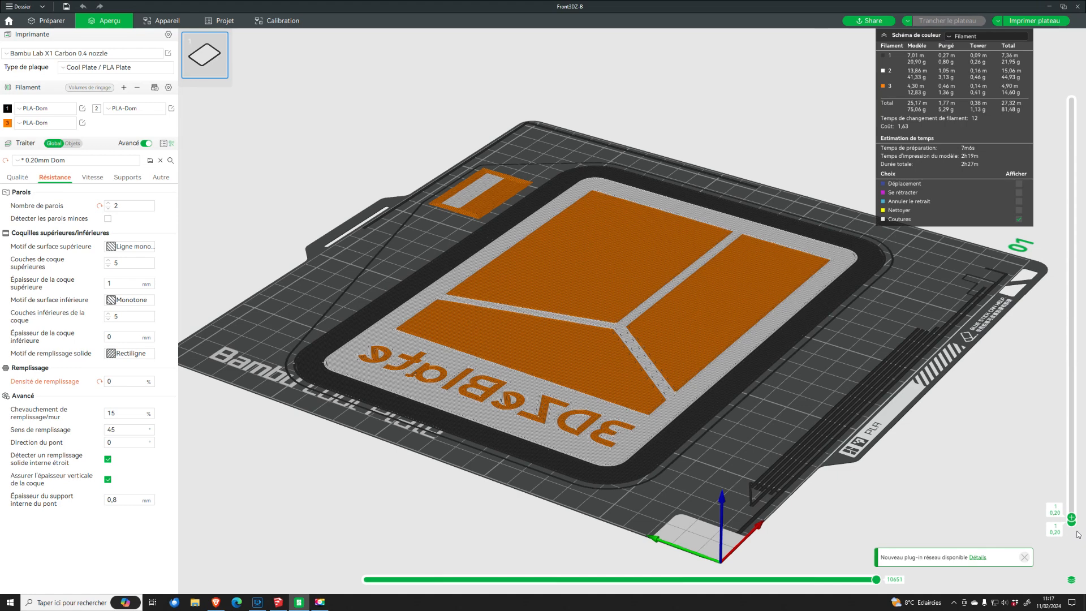
pyautogui.moveTo(750, 428); pyautogui.dragTo(833, 455)
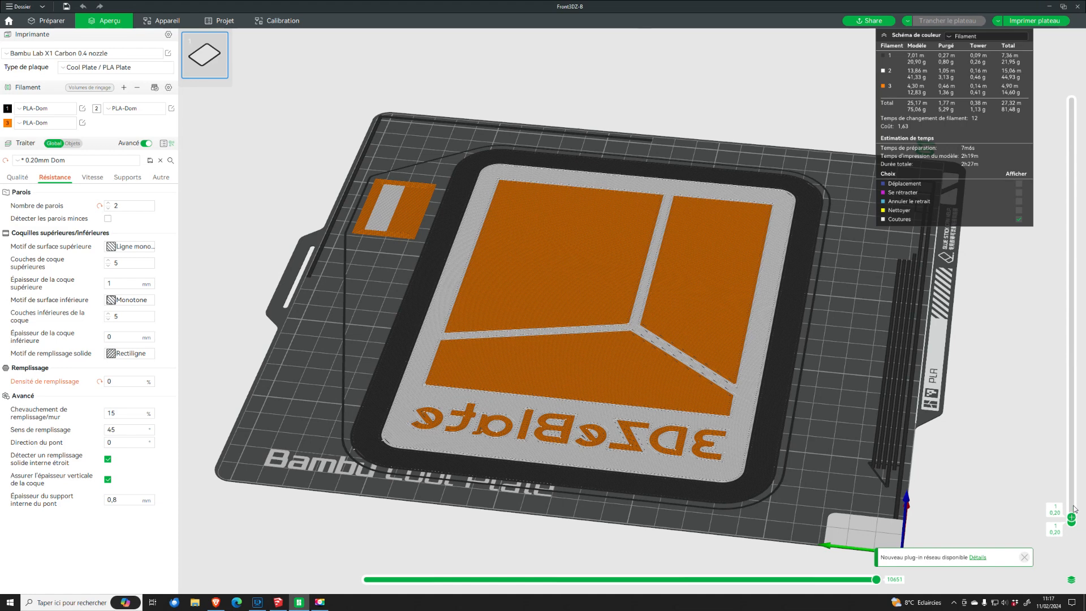
pyautogui.moveTo(1072, 518); pyautogui.dragTo(1075, 490)
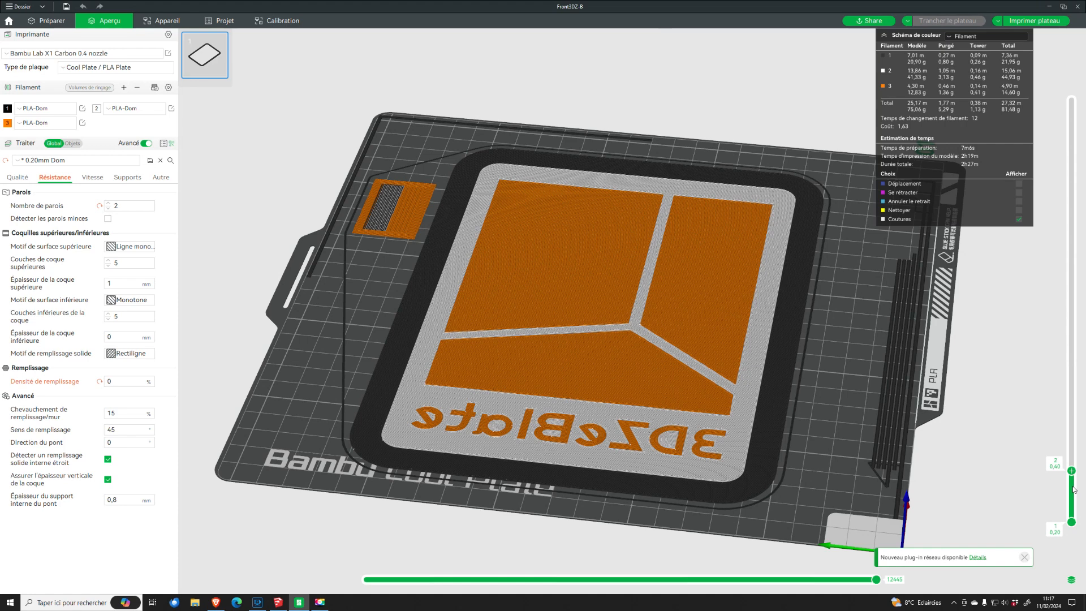
pyautogui.moveTo(1075, 490); pyautogui.dragTo(1075, 304)
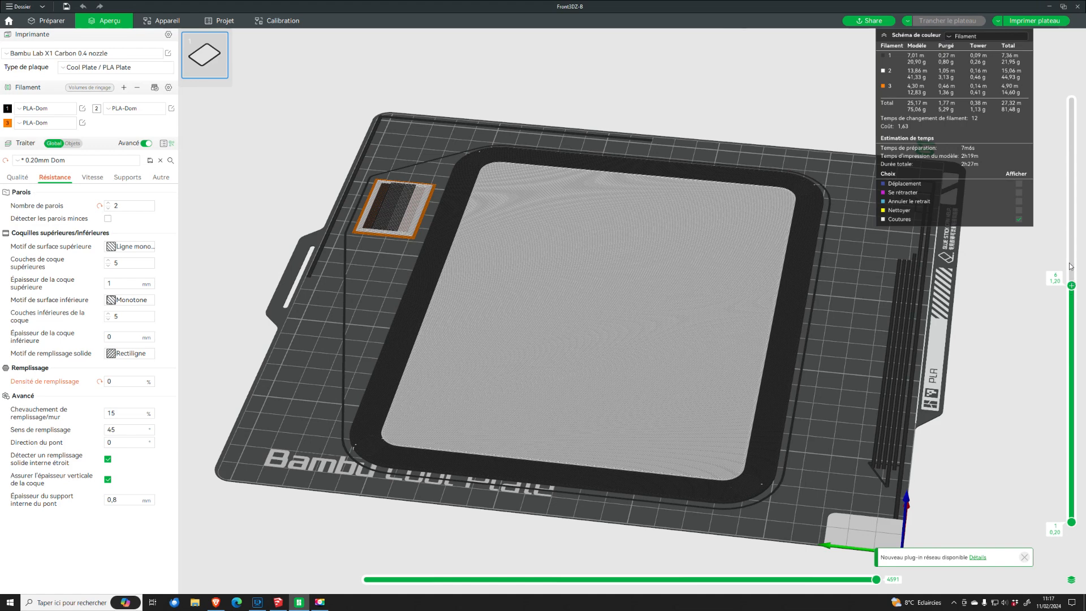
pyautogui.scroll(1, 1070, 267)
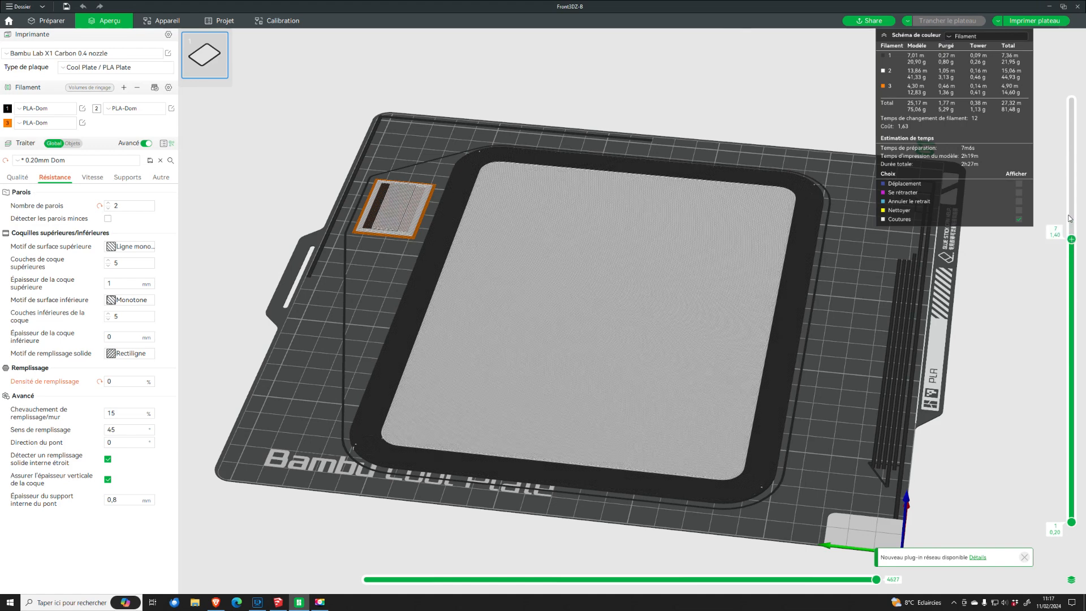
# - Step through the remaining upper layers of the sliced front plate up to its topmost layer
pyautogui.scroll(1, 1070, 218)
pyautogui.scroll(1, 1069, 170)
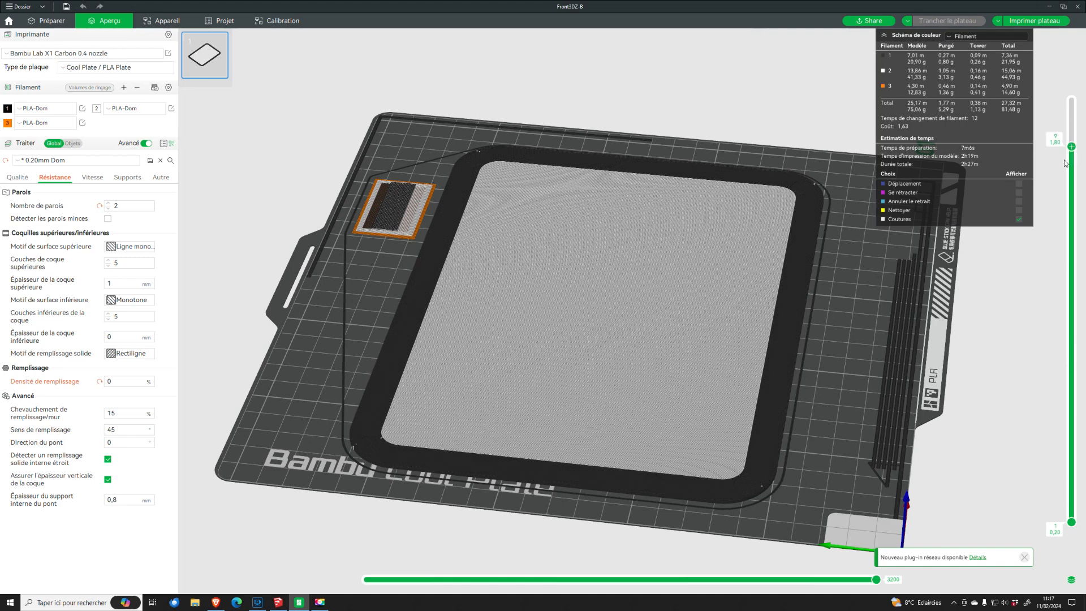
pyautogui.scroll(1, 1071, 124)
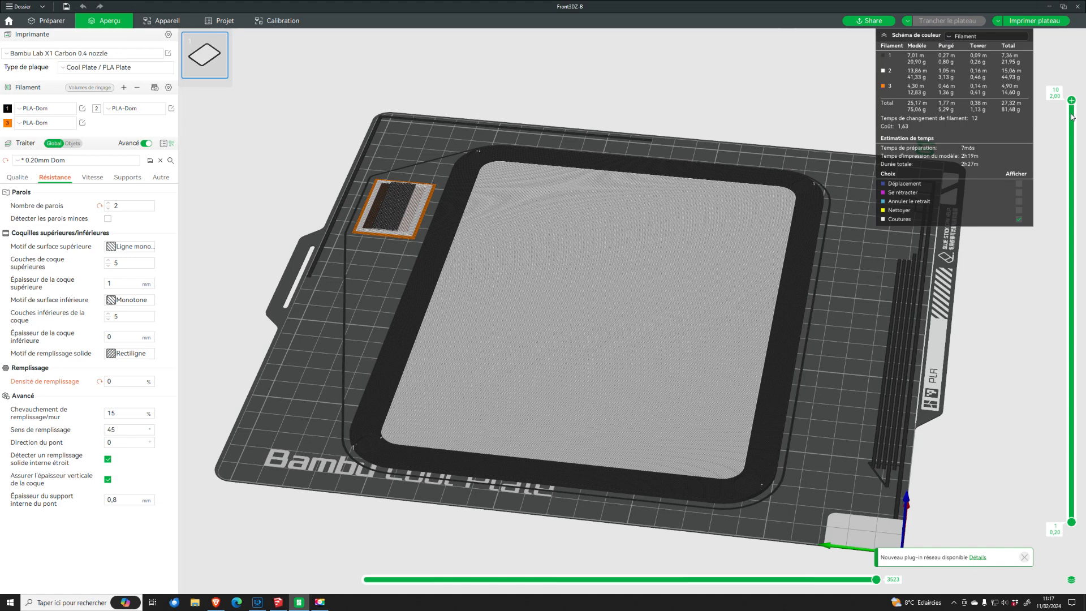
# - Export the sliced plate file as Front3DZ-B.gcode in 3MF format to the Lampe folder
pyautogui.click(1002, 22)
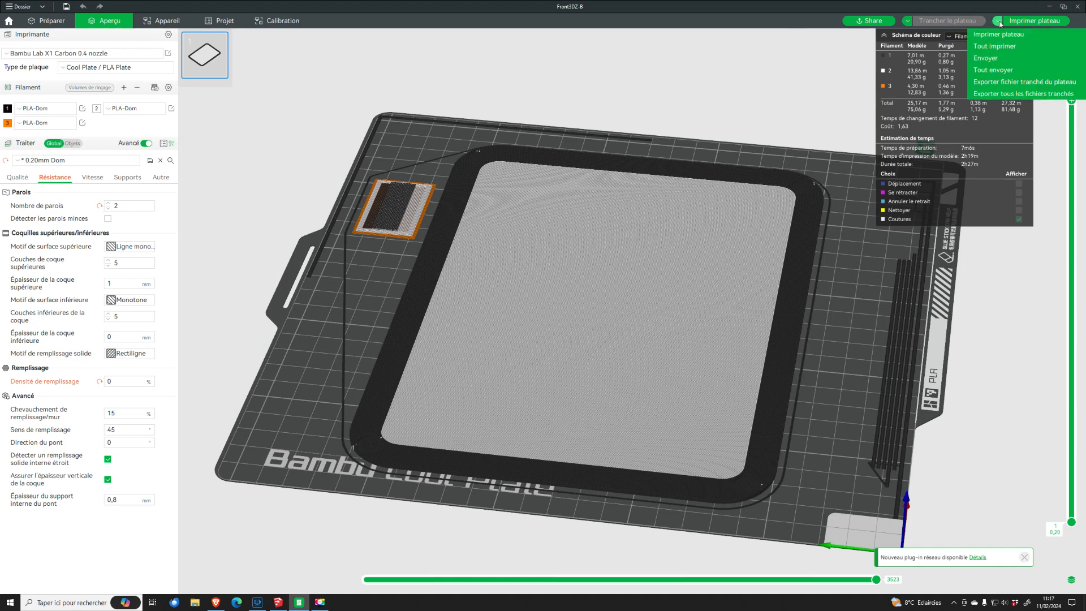
pyautogui.click(1005, 85)
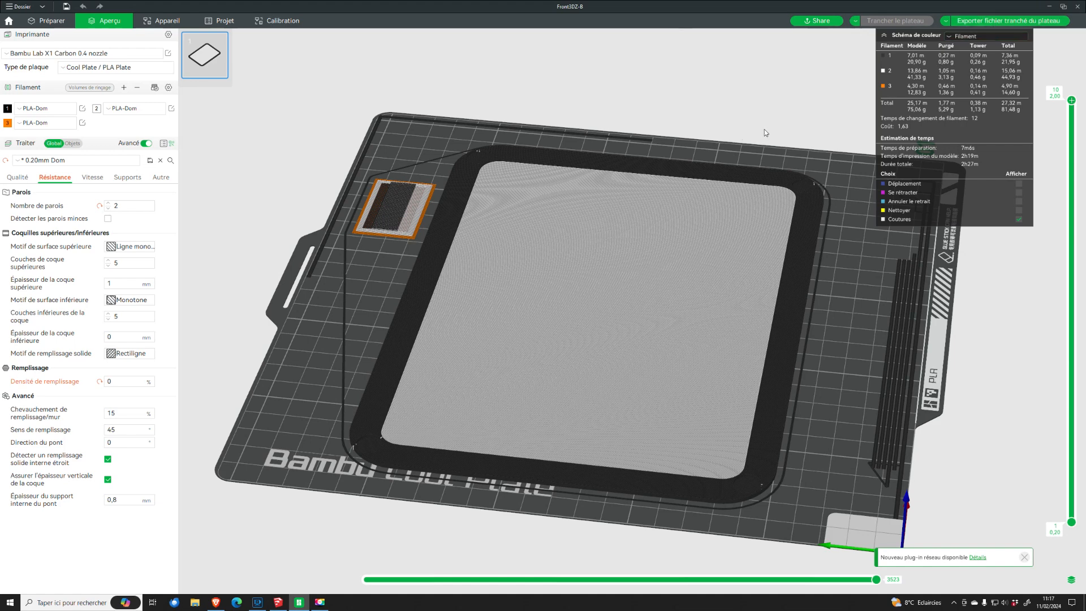
pyautogui.click(1007, 24)
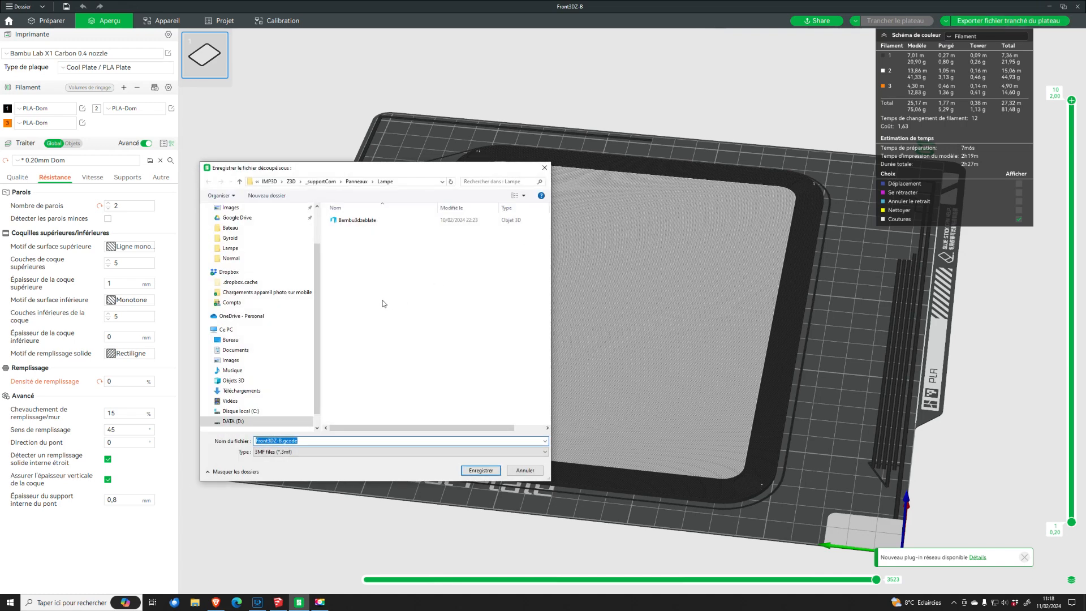
pyautogui.scroll(-1, 319, 331)
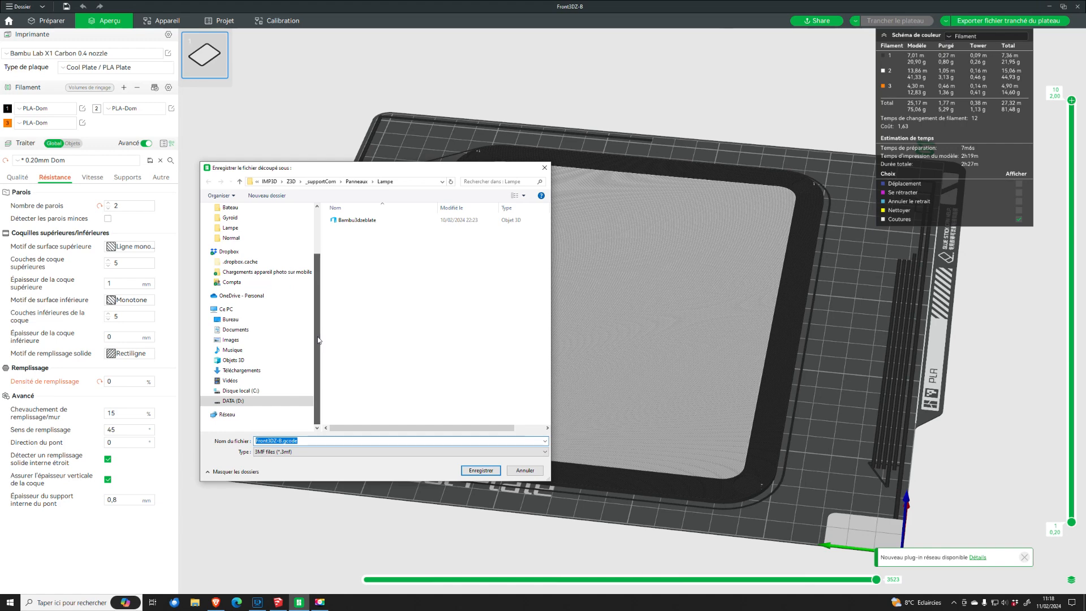
pyautogui.scroll(1, 319, 340)
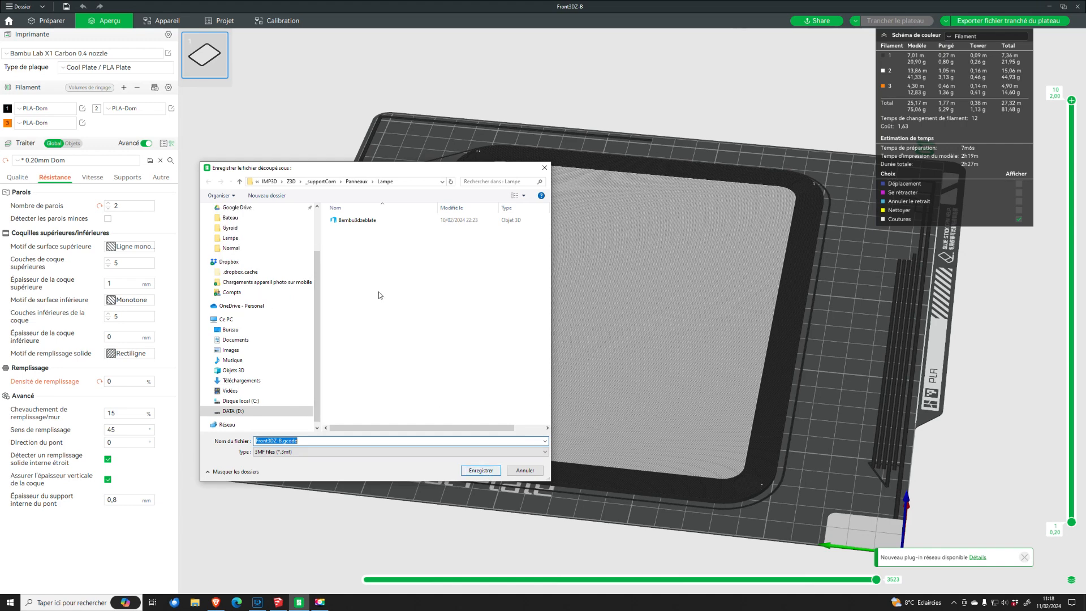
pyautogui.click(480, 470)
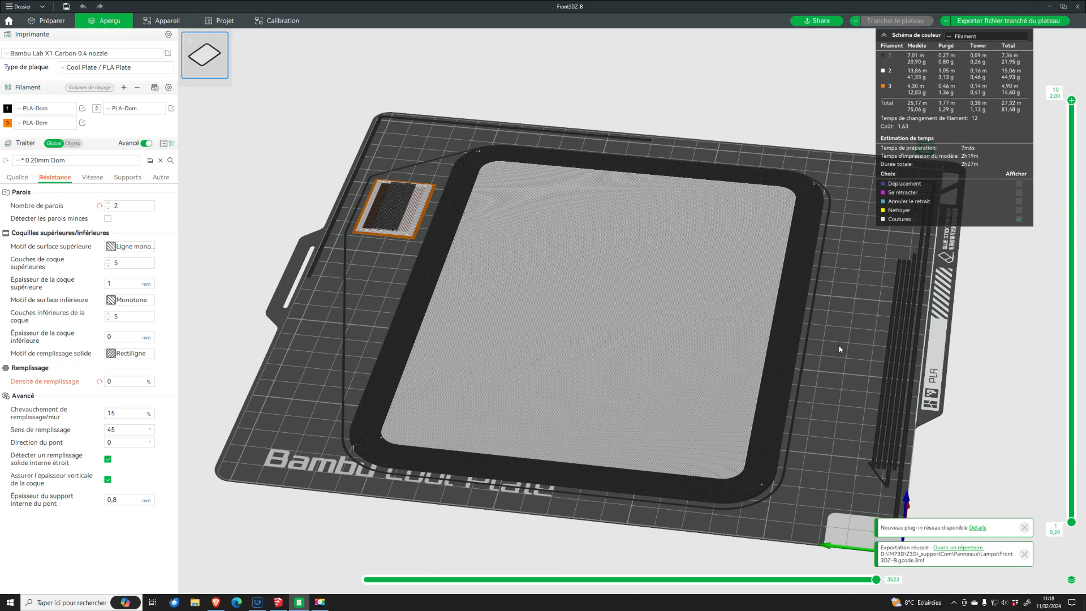
# - Return to the preparation view and save the project under the new name BambuFront in the Lampe folder
pyautogui.moveTo(861, 390); pyautogui.dragTo(819, 376)
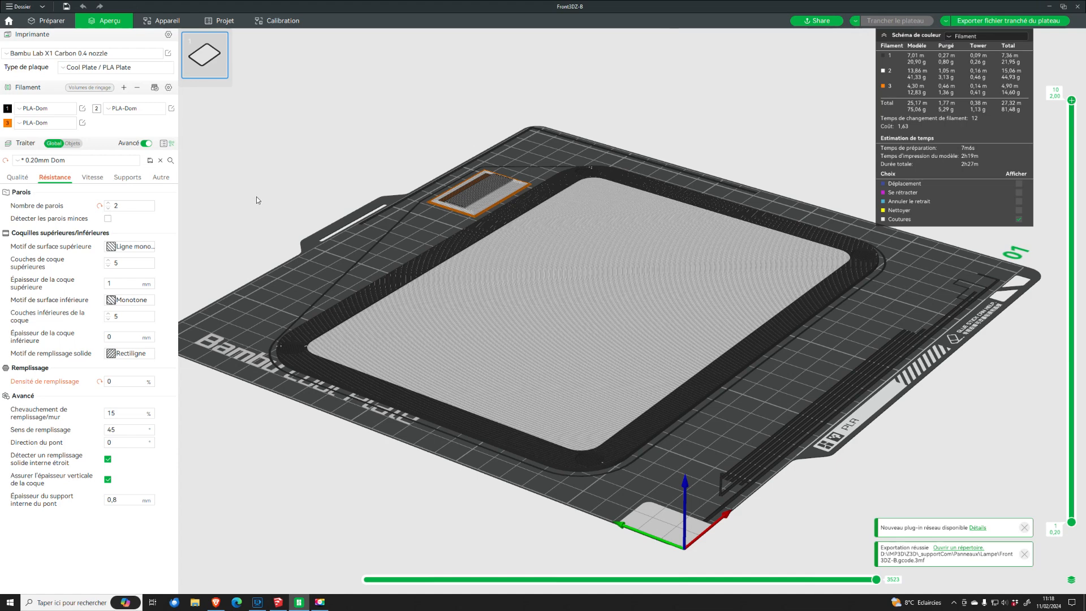
pyautogui.click(57, 23)
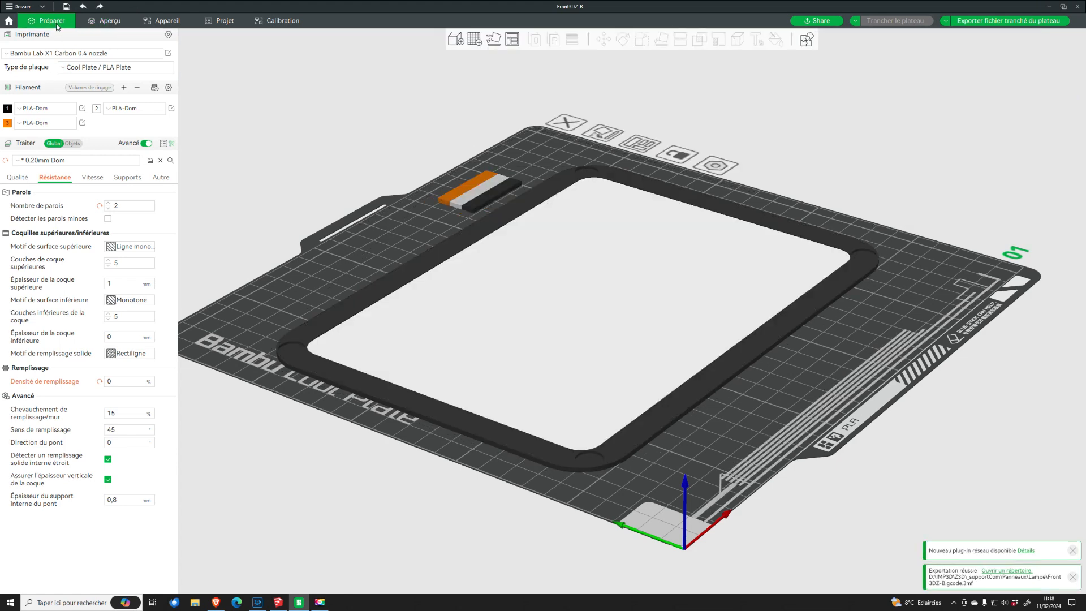
pyautogui.moveTo(292, 250); pyautogui.dragTo(336, 278)
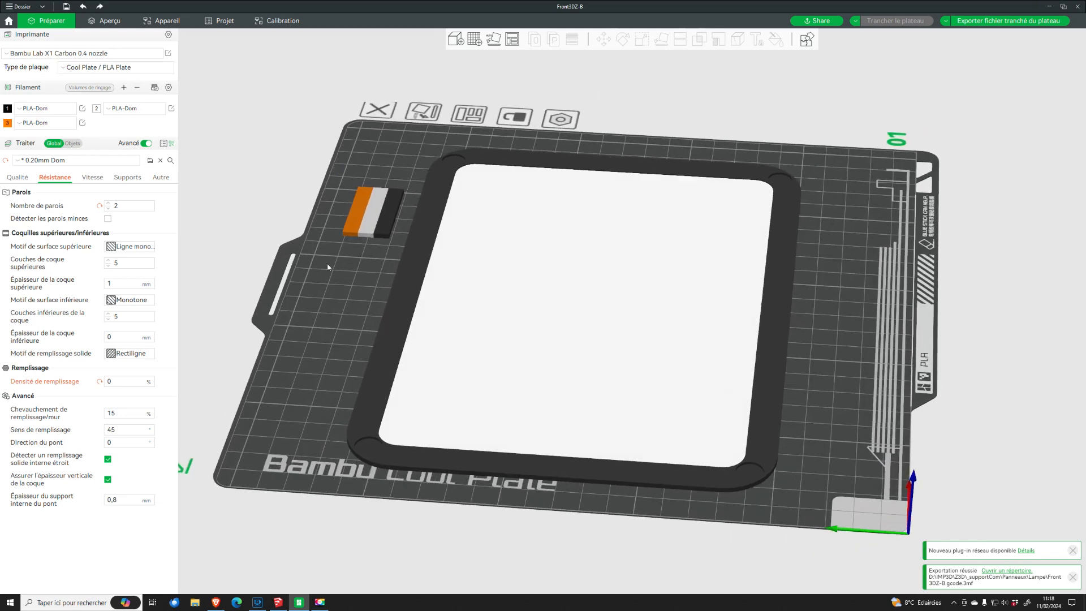
pyautogui.click(20, 7)
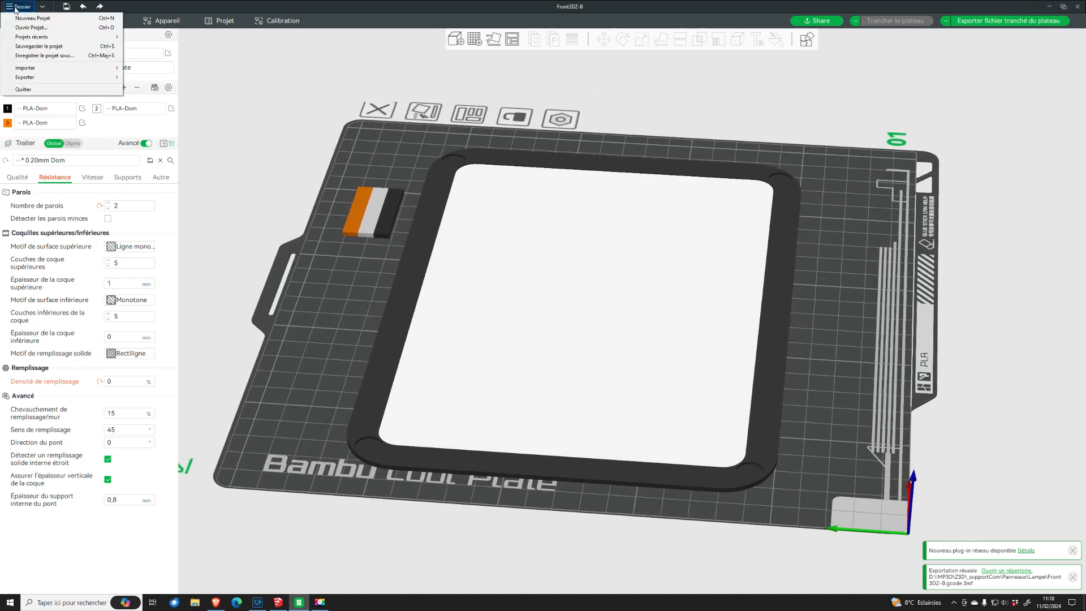
pyautogui.click(25, 56)
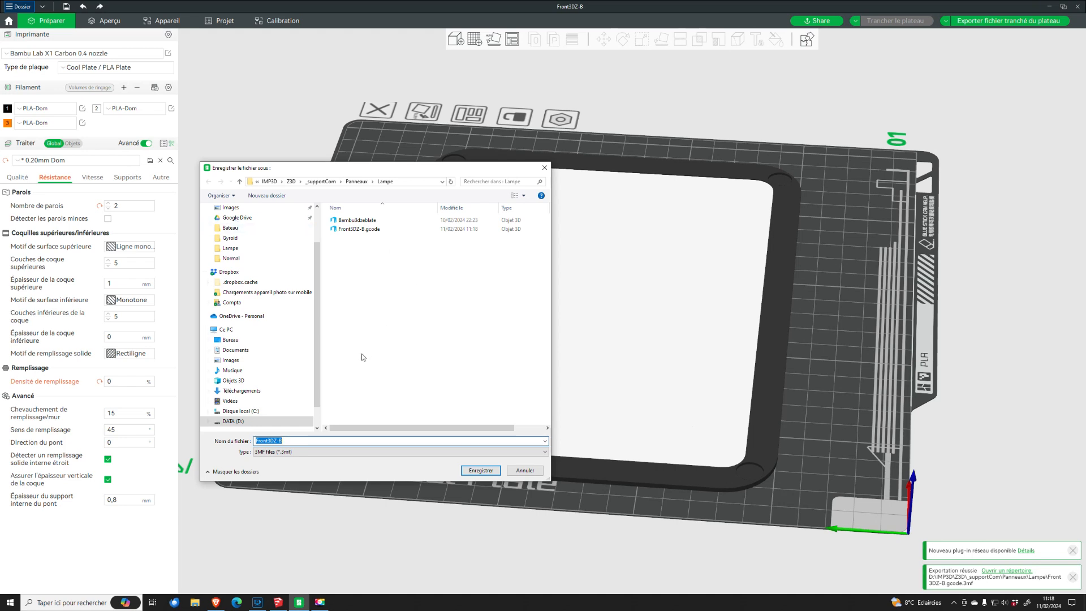
pyautogui.write('Bamb')
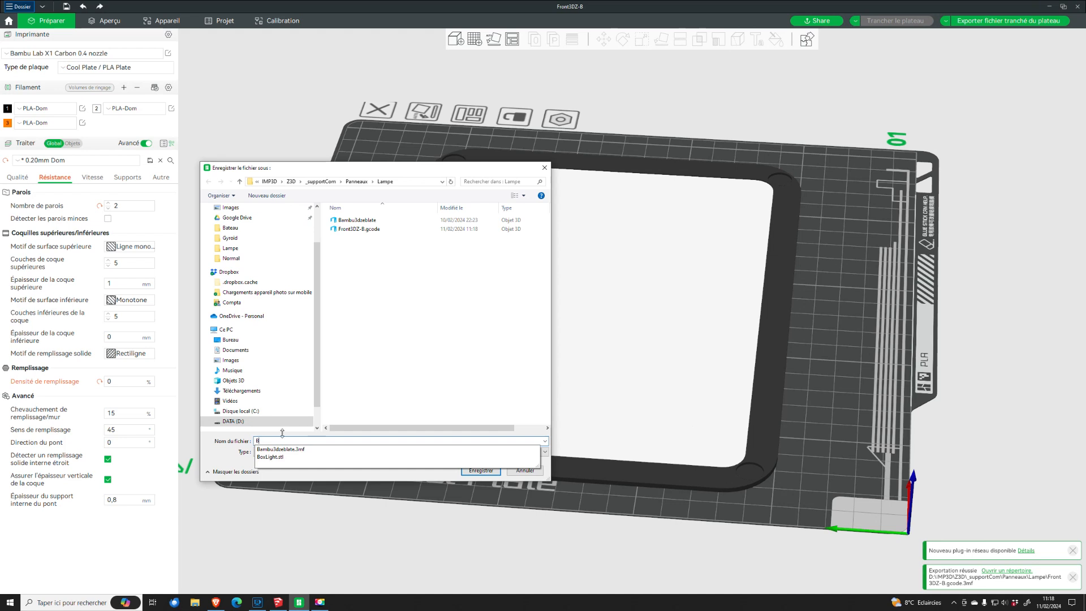
pyautogui.write('u')
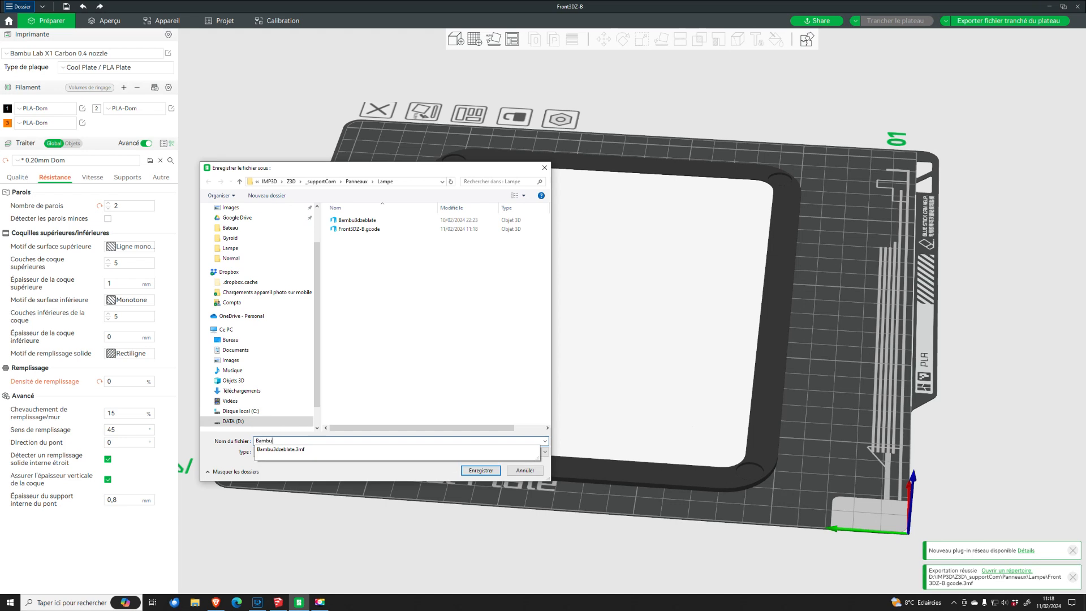
pyautogui.write('Front')
pyautogui.press('Tab')
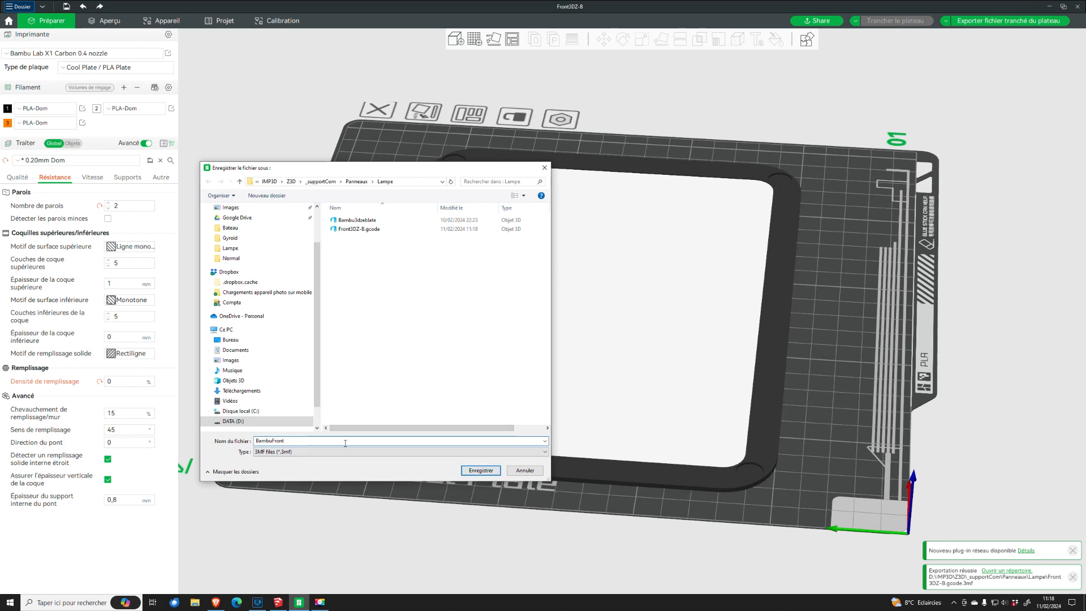
pyautogui.click(482, 470)
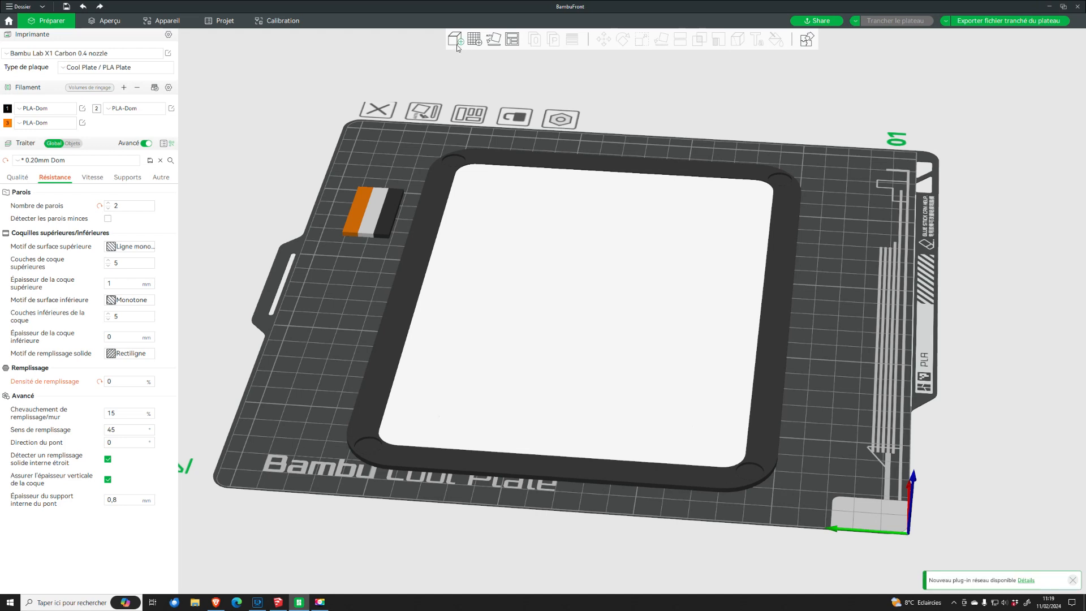
# - Delete the front plate model from the build plate and remove filaments 3 and 2 from the filament list
pyautogui.click(457, 171)
pyautogui.press('Delete')
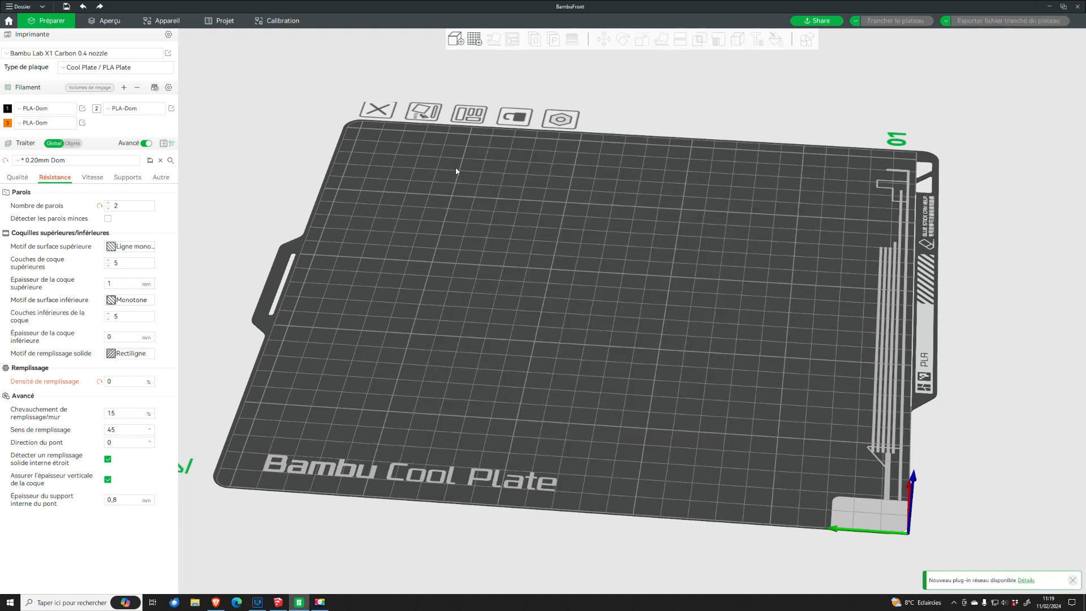
pyautogui.click(137, 88)
pyautogui.click(137, 87)
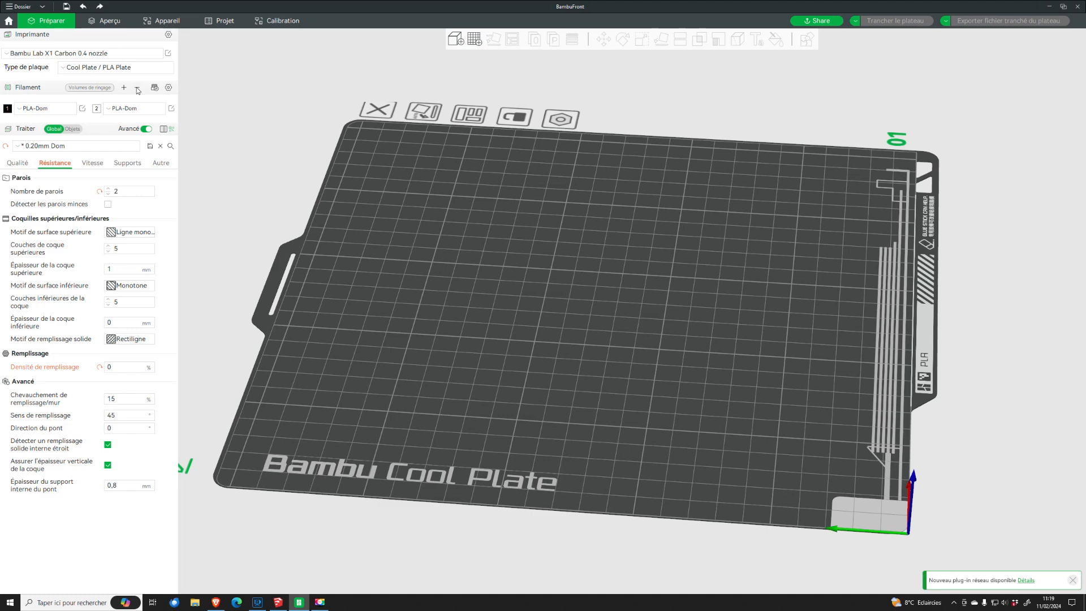
# - Import the BoxLight model from the Lampe folder onto the empty build plate
pyautogui.click(465, 40)
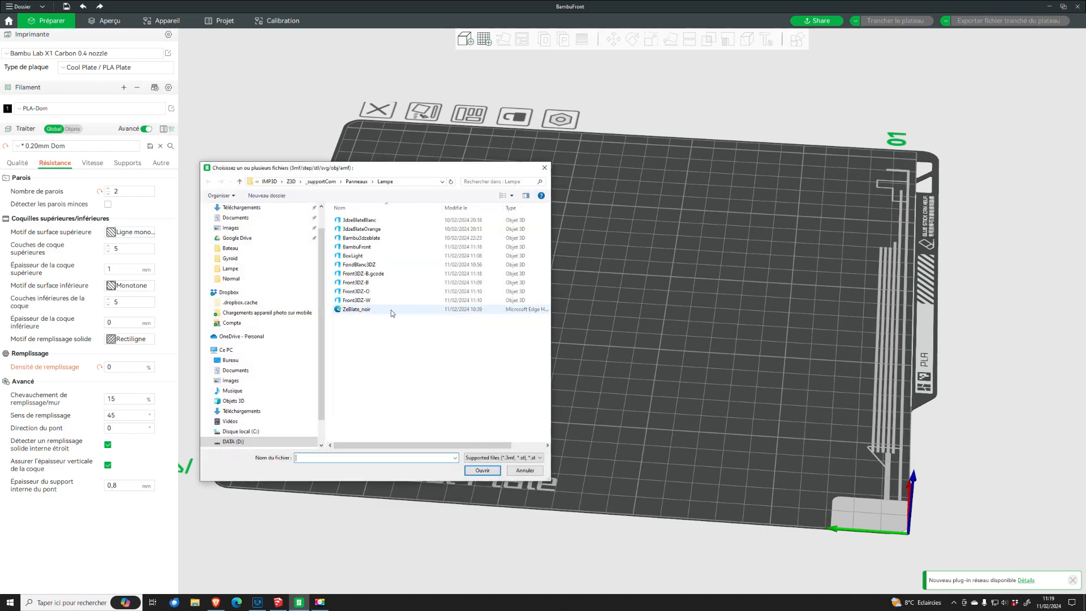
pyautogui.click(357, 257)
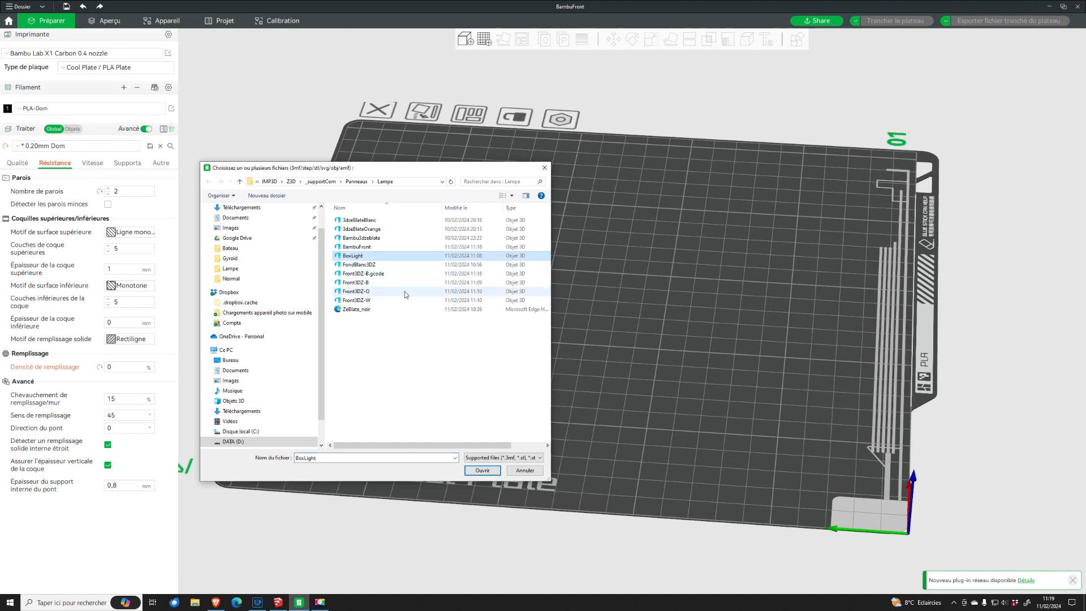
pyautogui.click(483, 471)
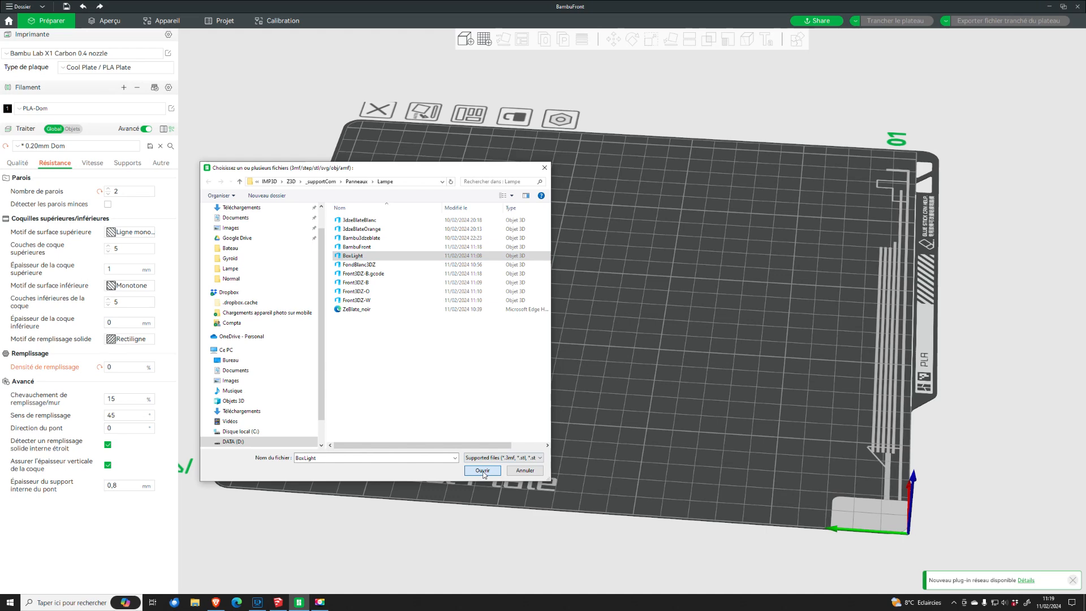
# - Rotate the light box to 270° about the Z axis so its long side runs across the plate
pyautogui.moveTo(614, 316); pyautogui.dragTo(637, 64)
pyautogui.press('r')
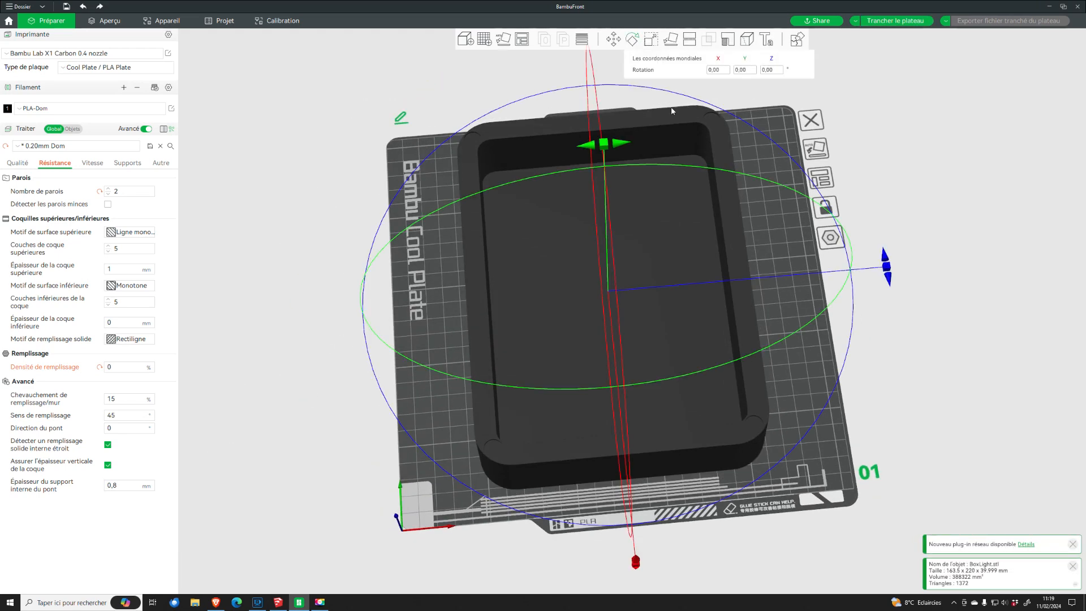
pyautogui.moveTo(896, 272); pyautogui.dragTo(620, 413)
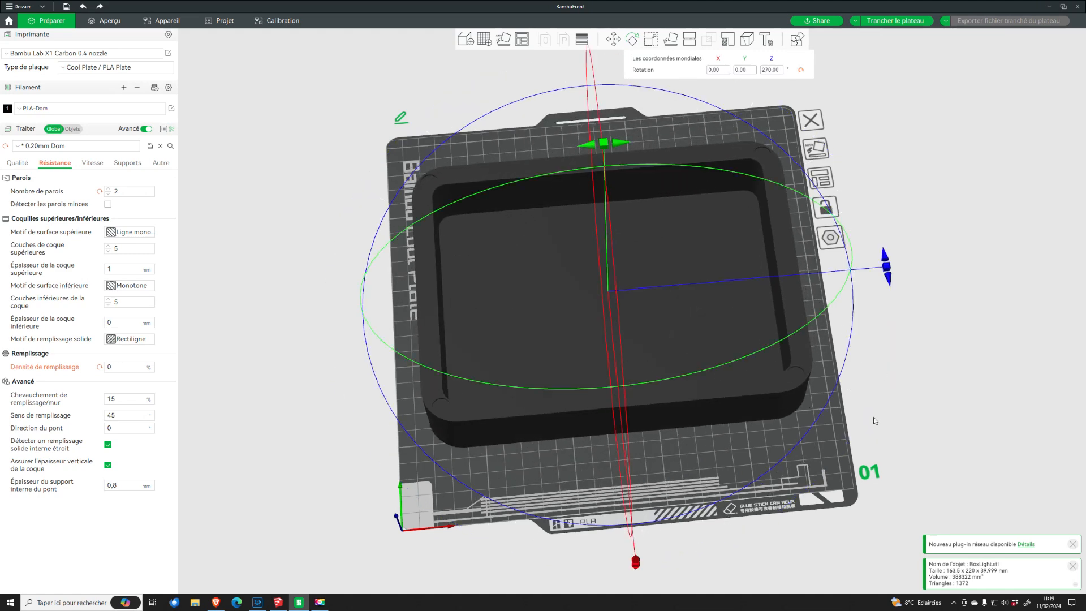
pyautogui.click(943, 369)
pyautogui.press('3')
pyautogui.press('0')
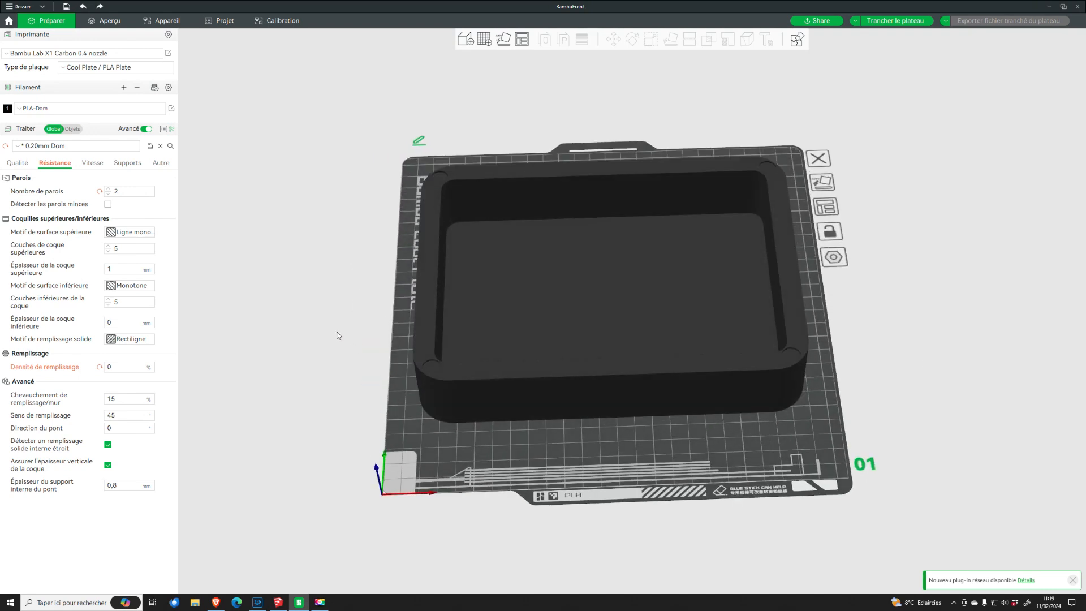
# - Set the bottom shell layers to 4, the number of walls to 3 and the infill density to 10%
pyautogui.click(108, 305)
pyautogui.click(108, 190)
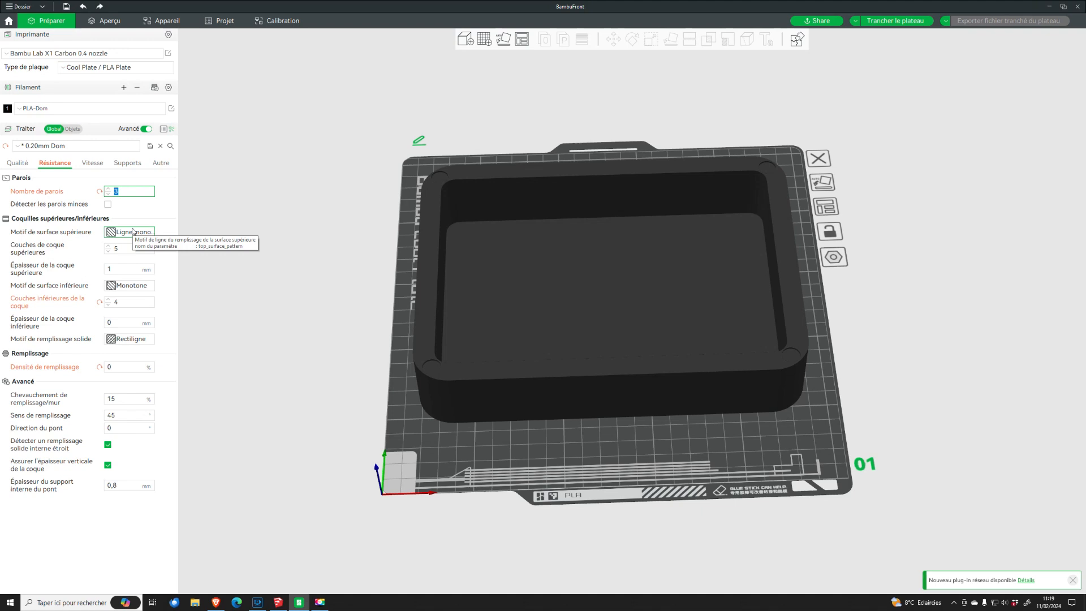
pyautogui.click(129, 366)
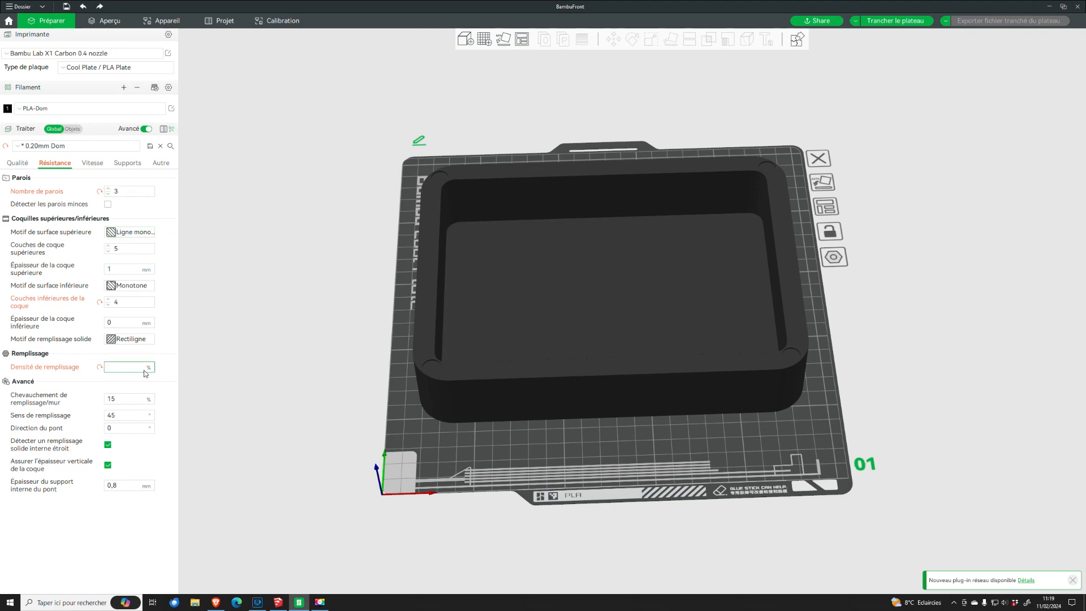
pyautogui.write('10')
pyautogui.press('Tab')
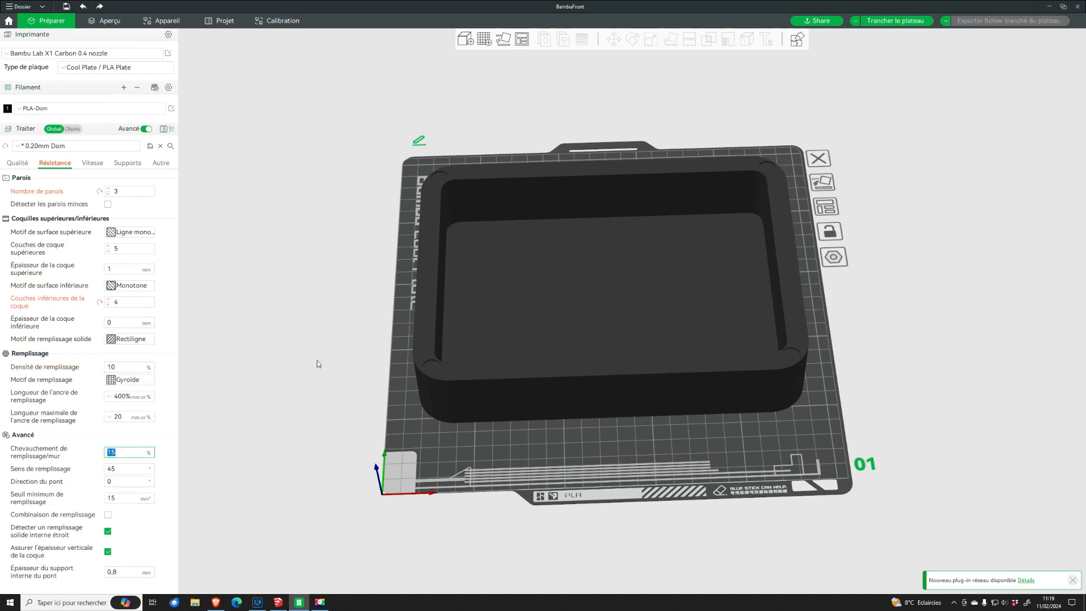
# - Set the top shell layers to 0 and slice the light box plate
pyautogui.click(108, 252)
pyautogui.click(108, 252)
pyautogui.click(108, 252)
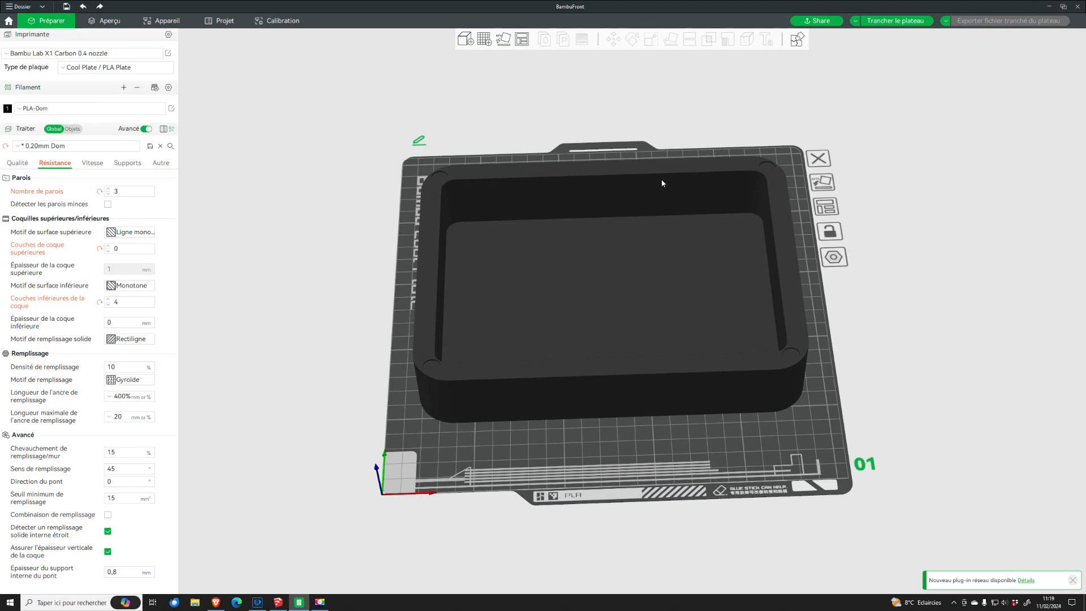
pyautogui.click(896, 21)
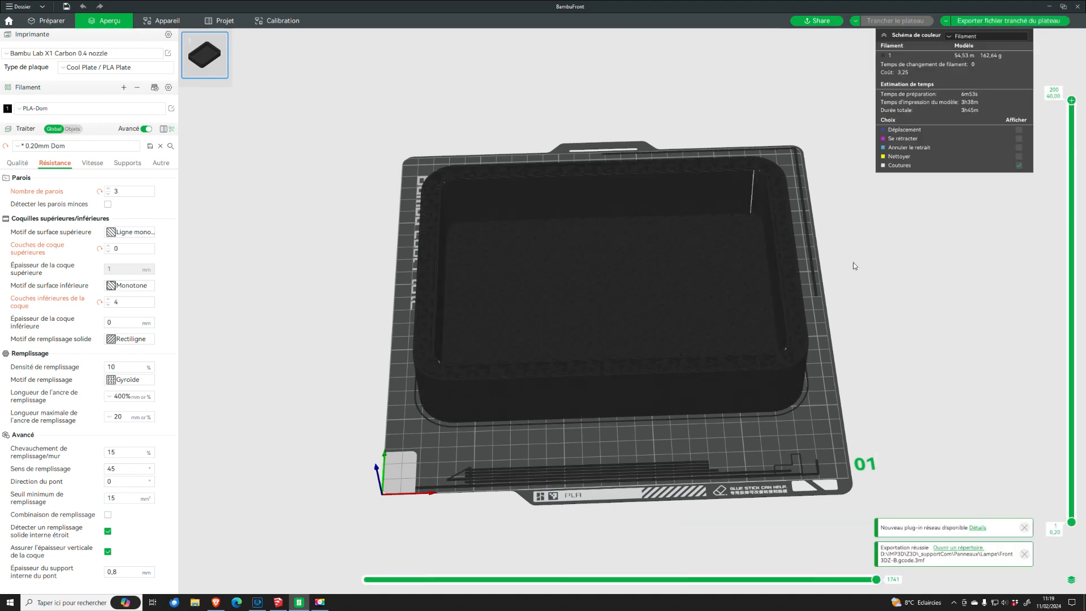
pyautogui.moveTo(854, 325); pyautogui.dragTo(857, 320)
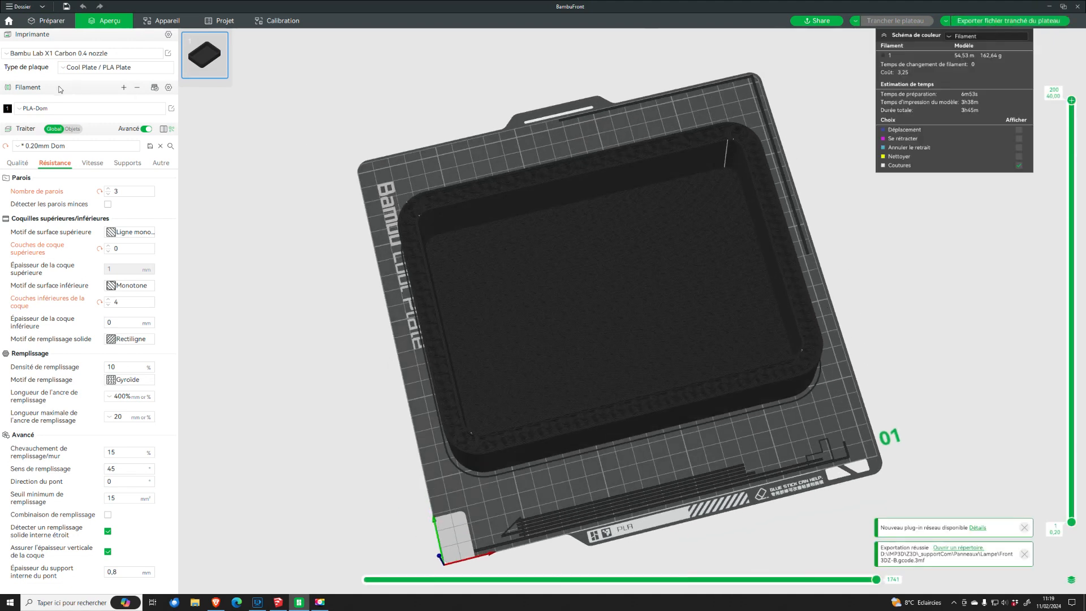
# - Change the colour of filament 1 to white and slice the plate again
pyautogui.click(7, 108)
pyautogui.click(90, 74)
pyautogui.click(21, 133)
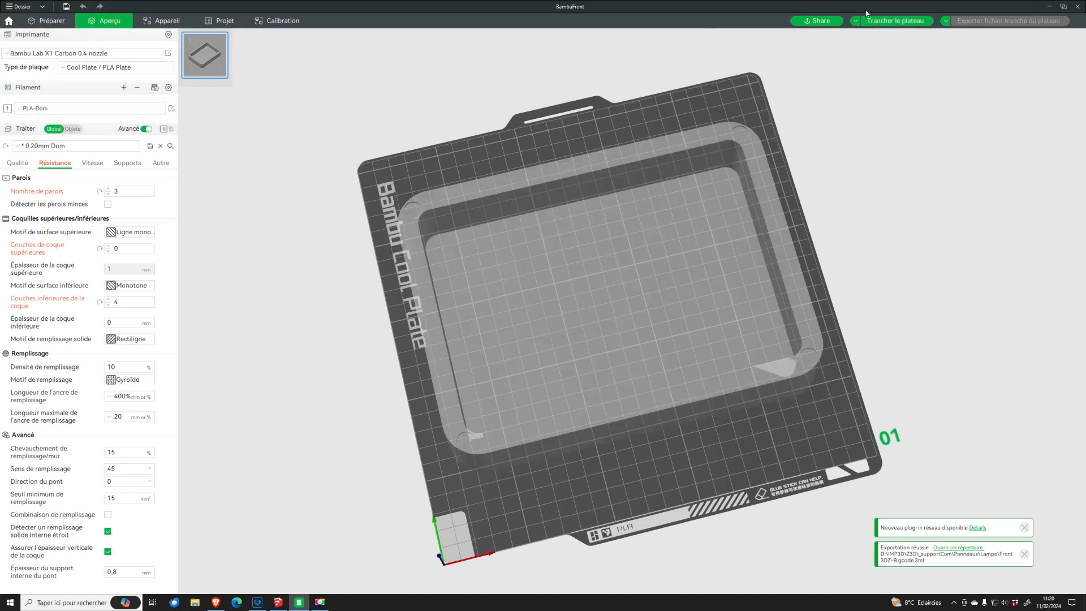
pyautogui.click(874, 20)
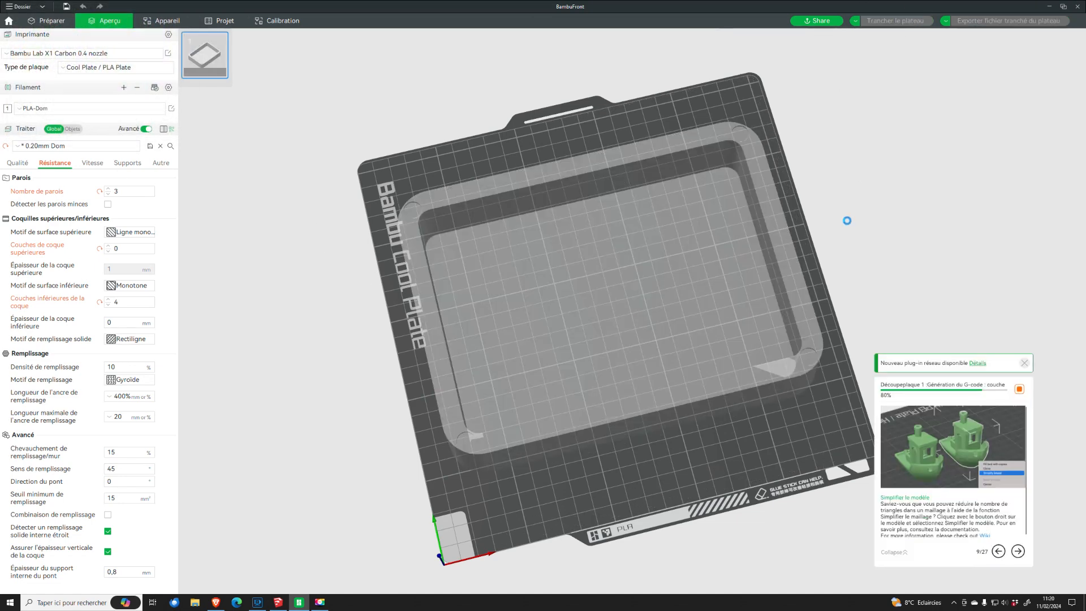
# - Inspect the sliced light box's open gyroid infill, floor and walls from several angles
pyautogui.moveTo(735, 428); pyautogui.dragTo(679, 368)
pyautogui.scroll(5, 624, 331)
pyautogui.scroll(-2, 628, 334)
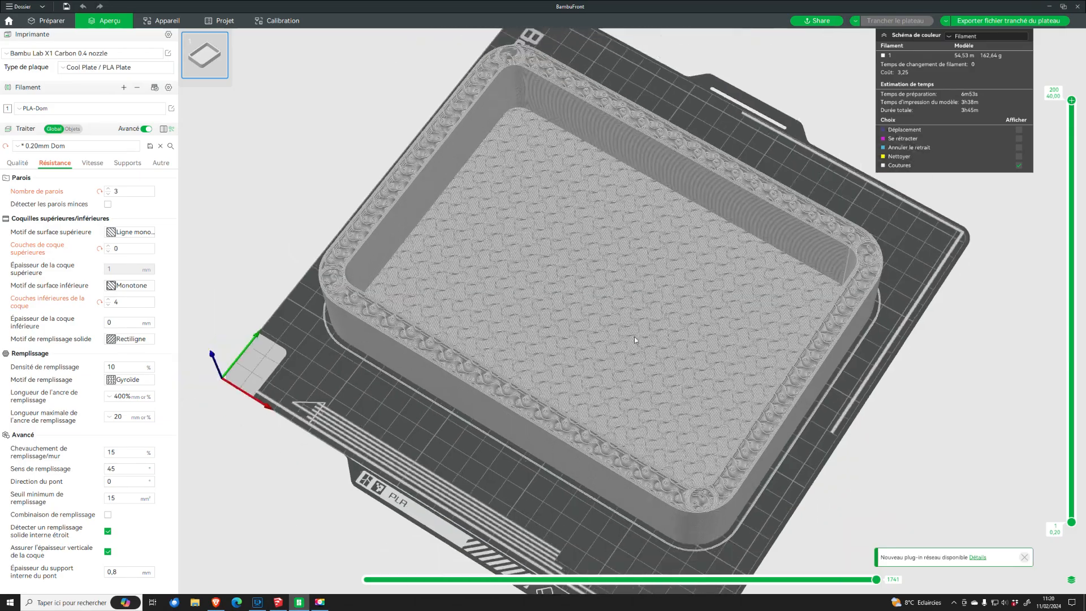
pyautogui.moveTo(928, 327); pyautogui.dragTo(522, 219)
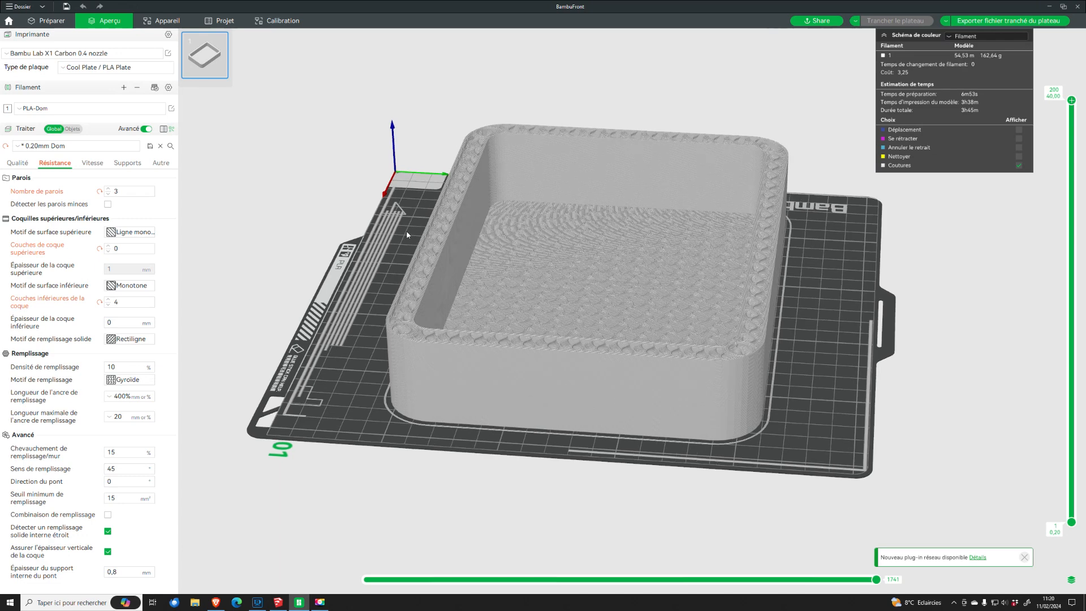
# - Set the top shell layers to 4 and slice the light box plate
pyautogui.moveTo(791, 320); pyautogui.dragTo(823, 339)
pyautogui.click(108, 249)
pyautogui.click(108, 250)
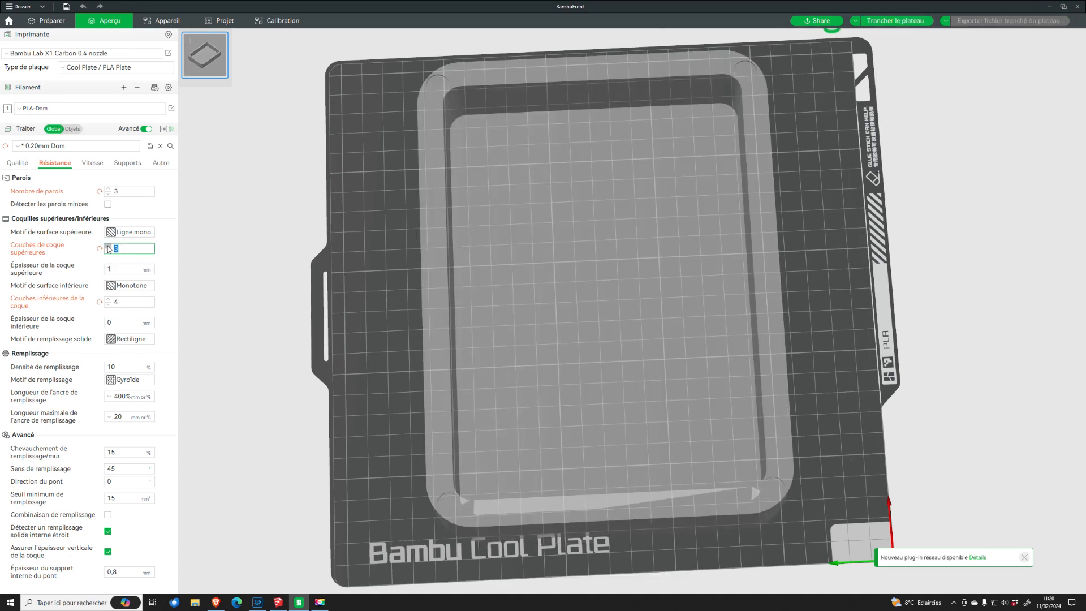
pyautogui.click(890, 22)
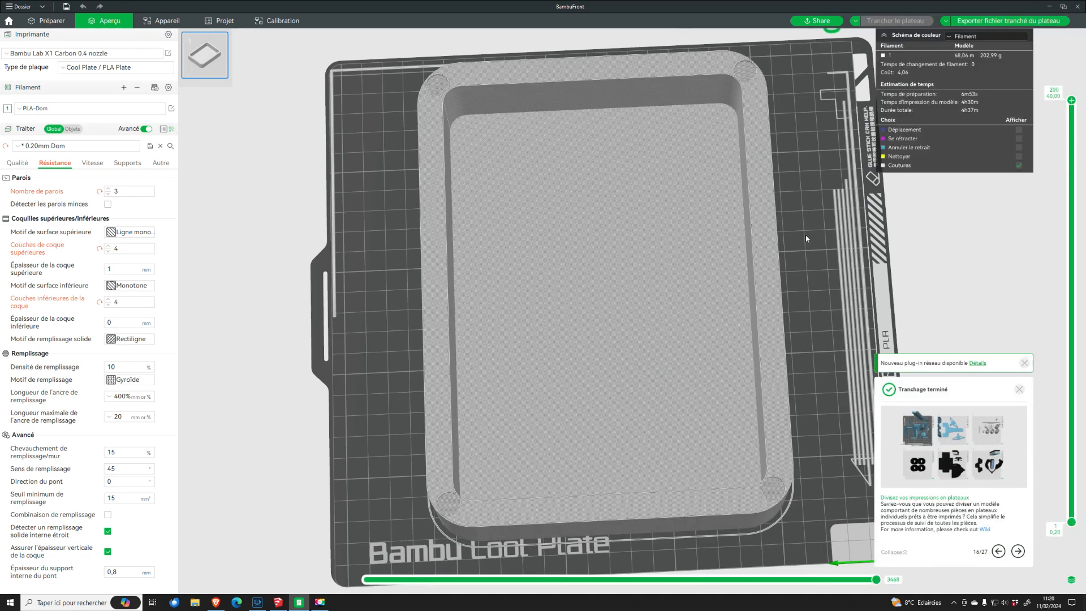
# - Set the top shell layers back to 0 and reslice the light box plate
pyautogui.moveTo(806, 235); pyautogui.dragTo(295, 280)
pyautogui.click(110, 254)
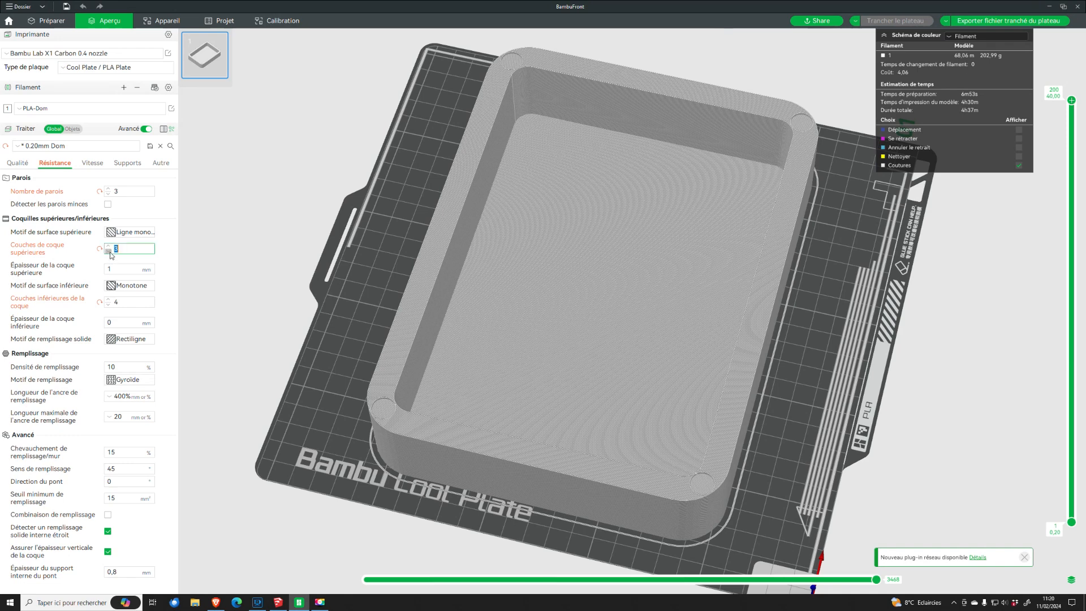
pyautogui.click(109, 253)
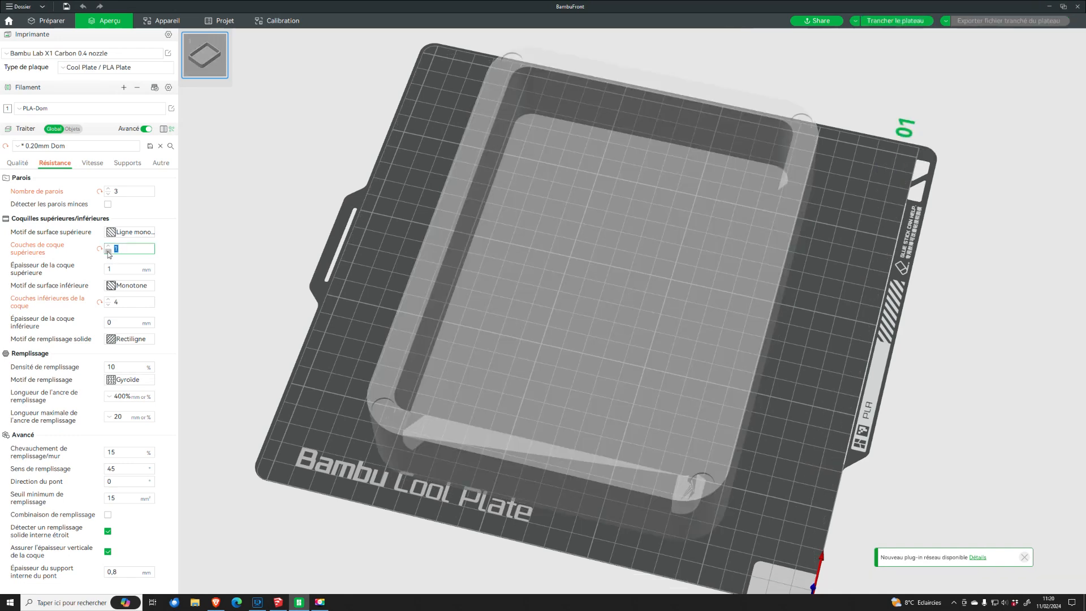
pyautogui.click(110, 253)
pyautogui.click(896, 20)
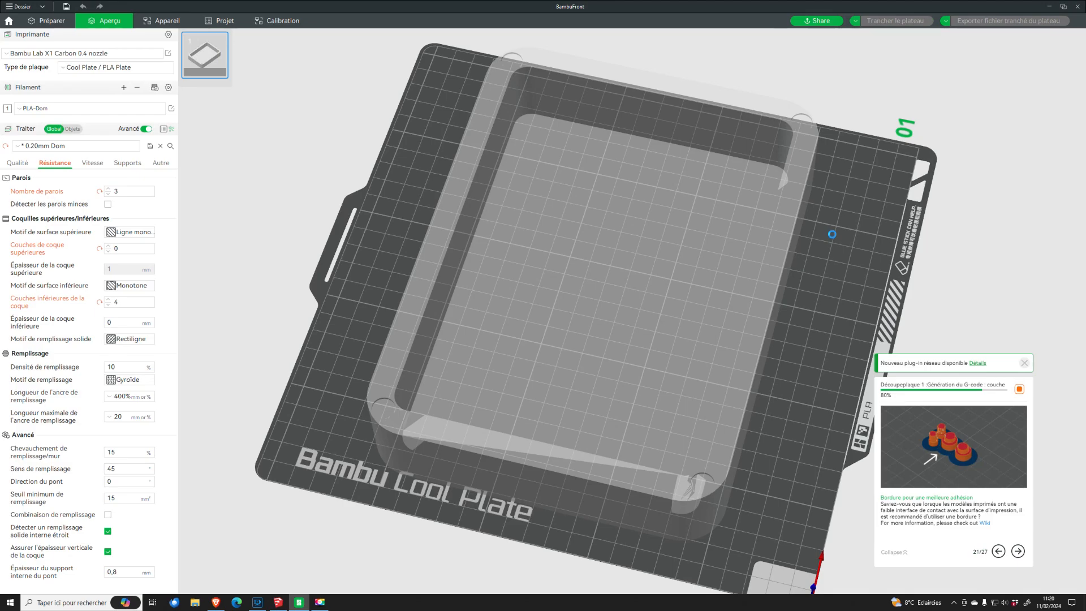
# - Examine the sliced light box's open rim, corner holes and floor infill up close and as a whole
pyautogui.moveTo(833, 230); pyautogui.dragTo(793, 223)
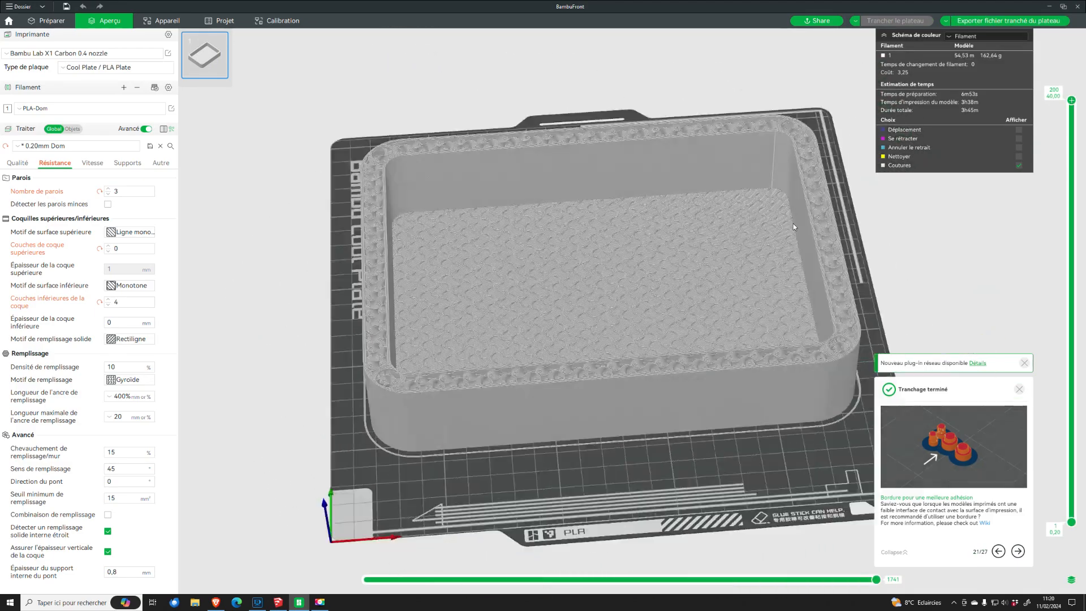
pyautogui.scroll(5, 793, 223)
pyautogui.scroll(3, 806, 216)
pyautogui.scroll(3, 807, 221)
pyautogui.scroll(2, 760, 305)
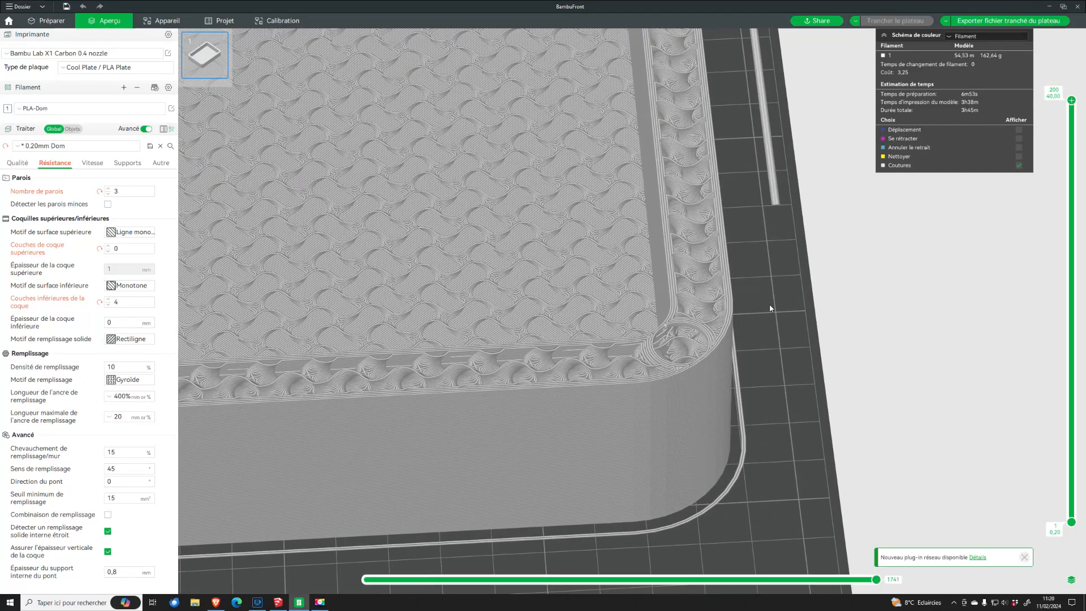
pyautogui.scroll(-8, 772, 308)
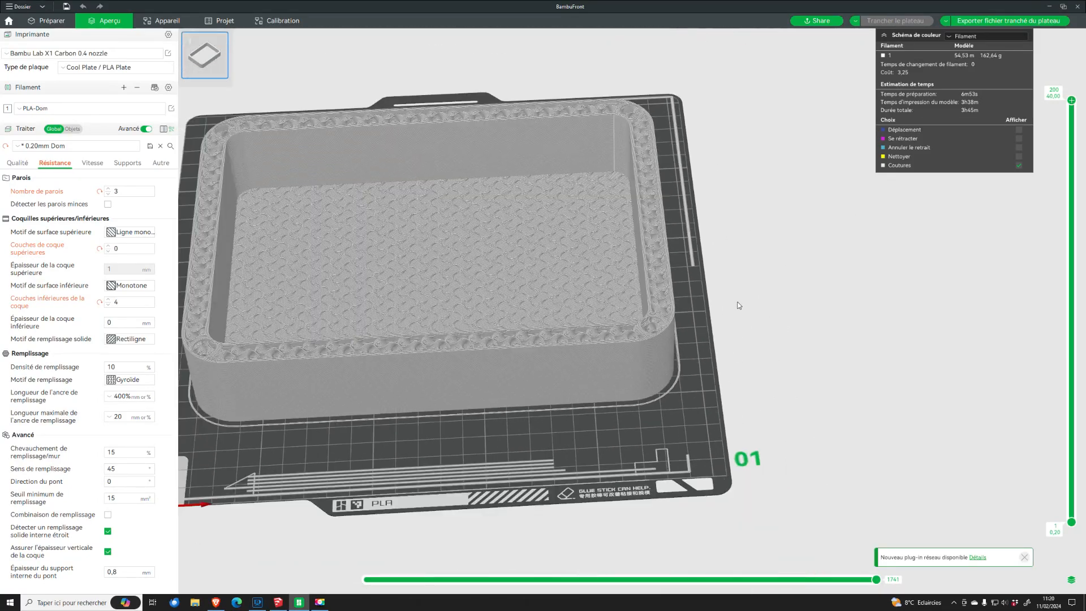
pyautogui.moveTo(714, 344); pyautogui.dragTo(691, 293)
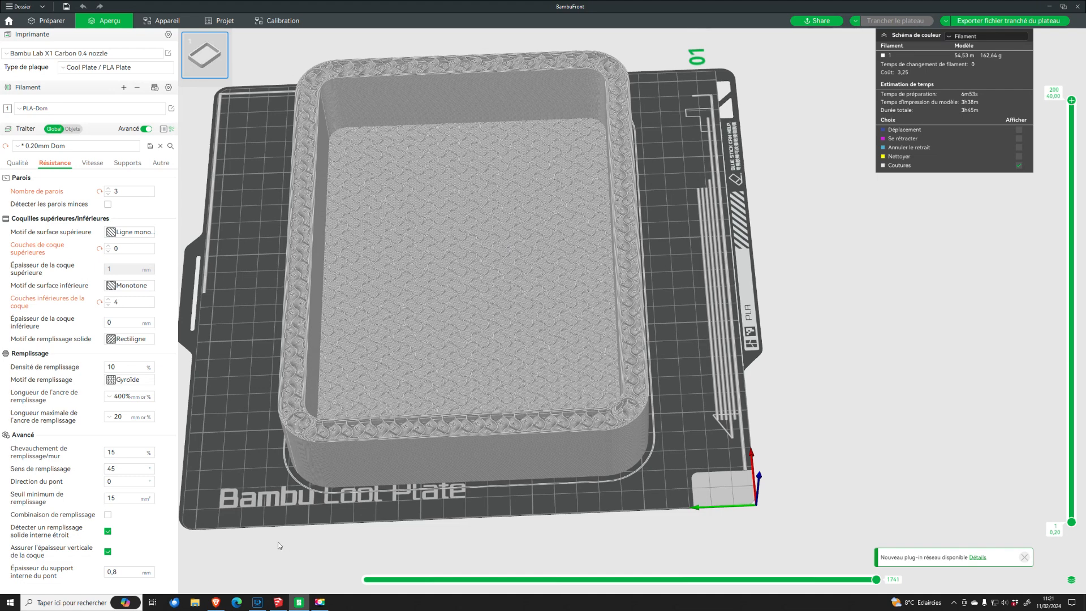
# - Switch to Tinkercad and ungroup the light box, including its nested group, to separate the body, cavity and corner hole cylinders
pyautogui.click(216, 603)
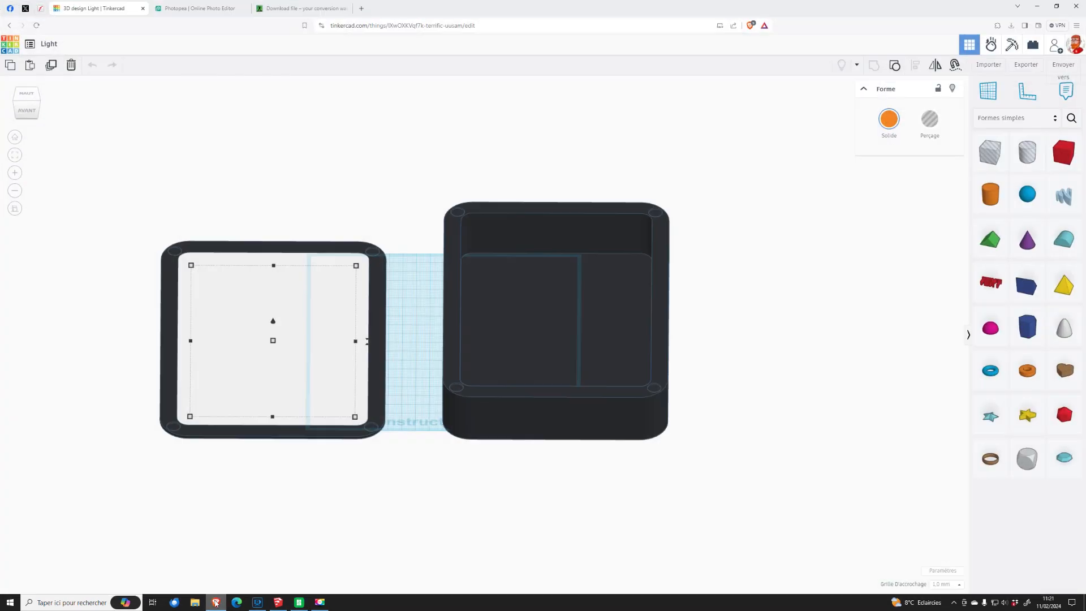
pyautogui.click(662, 277)
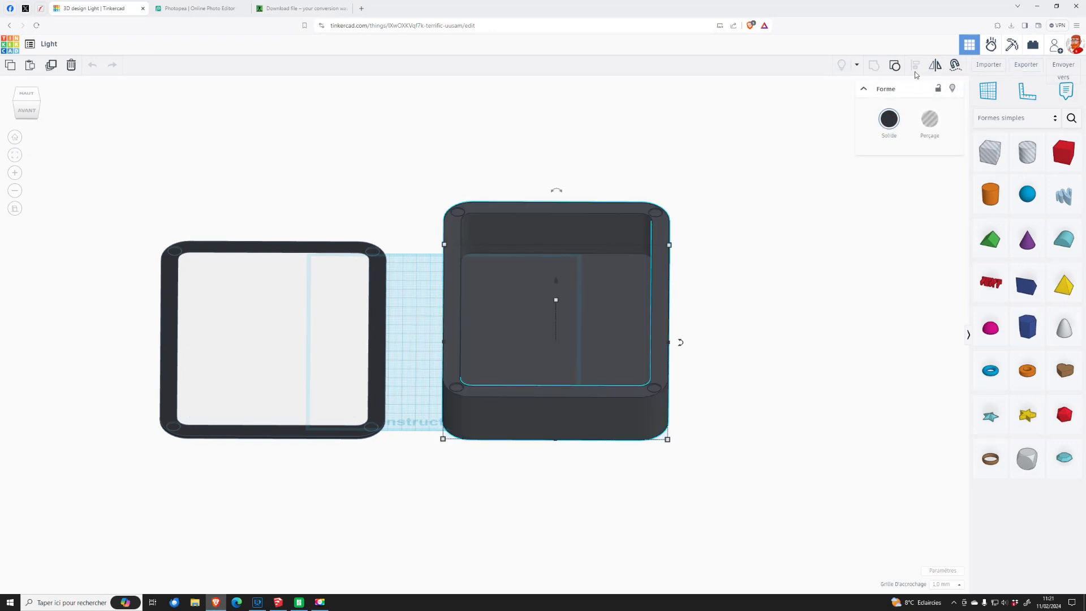
pyautogui.click(895, 66)
pyautogui.click(627, 257)
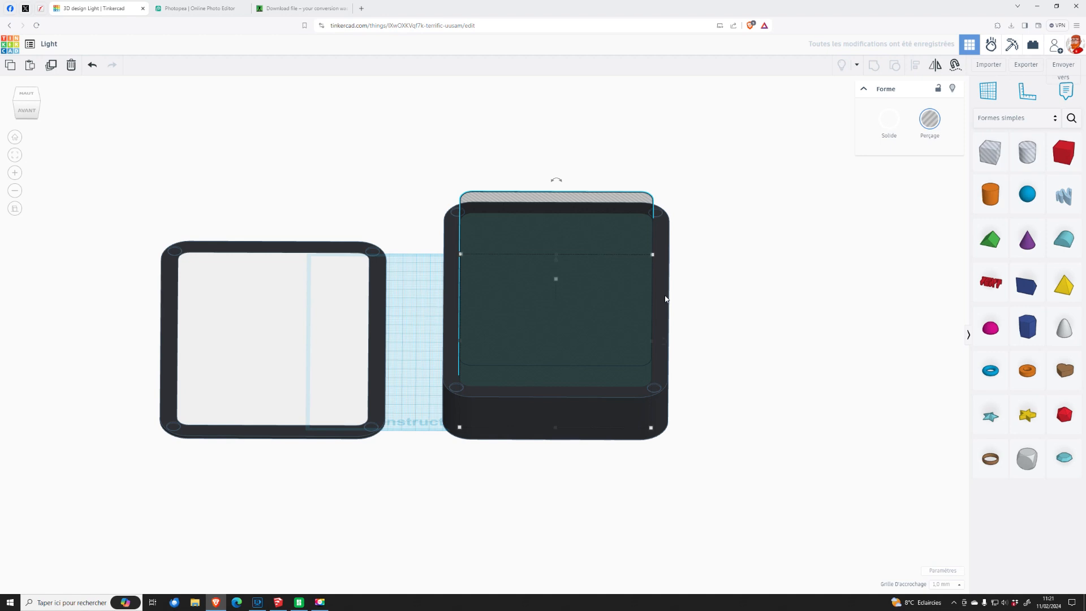
pyautogui.click(666, 299)
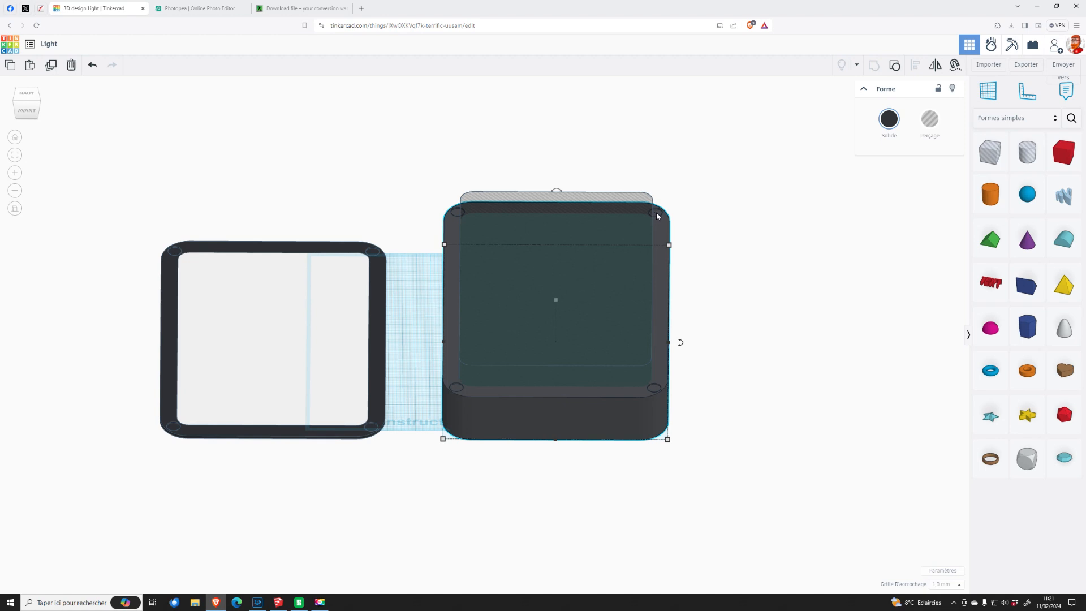
pyautogui.click(895, 66)
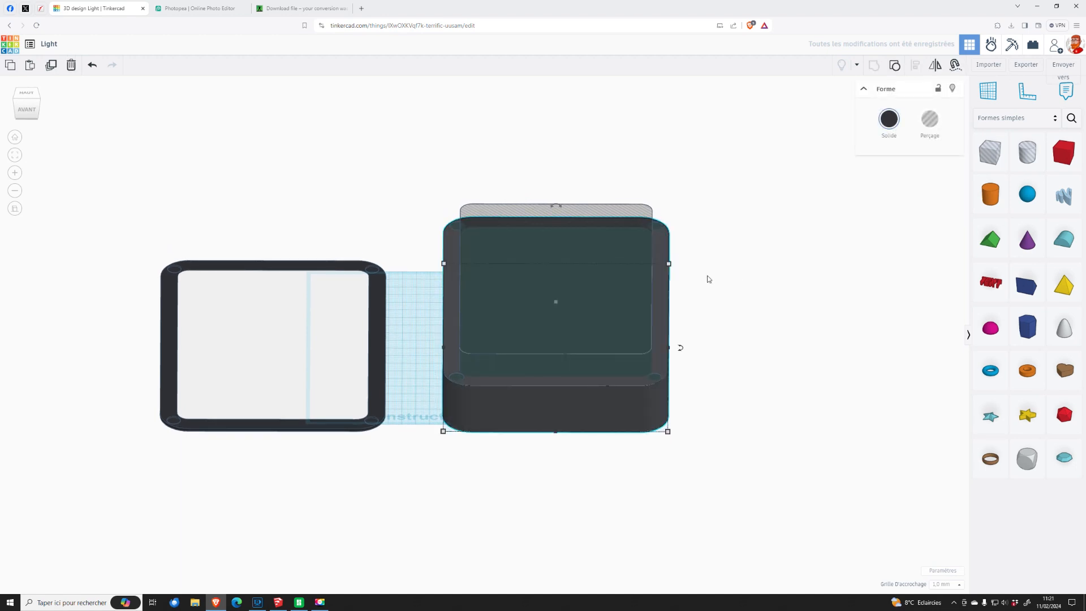
pyautogui.click(701, 396)
pyautogui.moveTo(698, 409); pyautogui.dragTo(670, 415, button='right')
pyautogui.moveTo(671, 414); pyautogui.dragTo(665, 403)
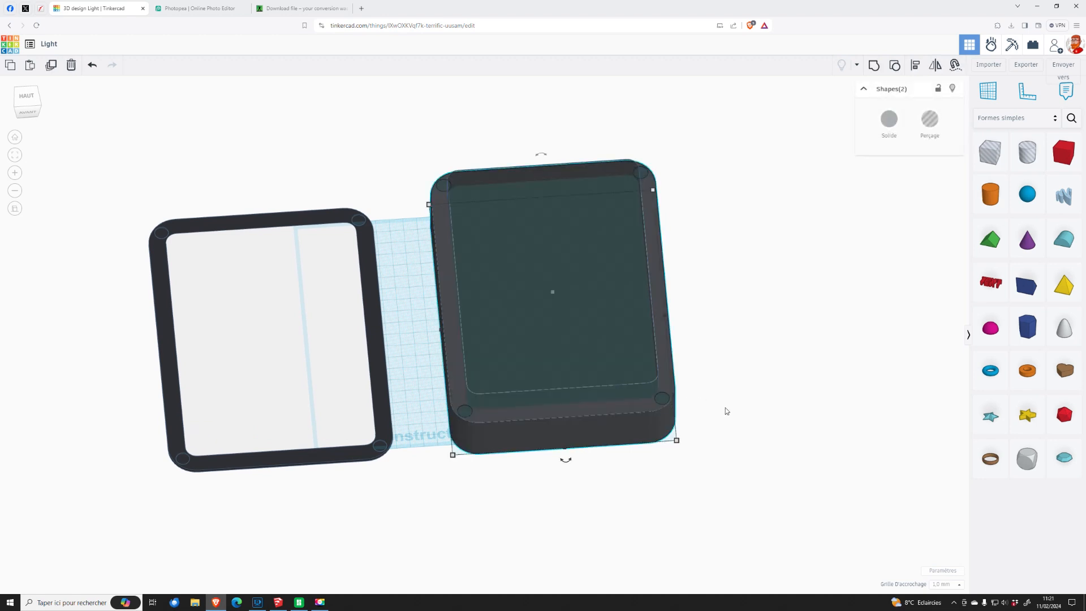
# - Set the snap grid to 0.1 mm and raise the light box's four corner hole cylinders by about 5 mm
pyautogui.scroll(3, 735, 404)
pyautogui.scroll(-3, 834, 395)
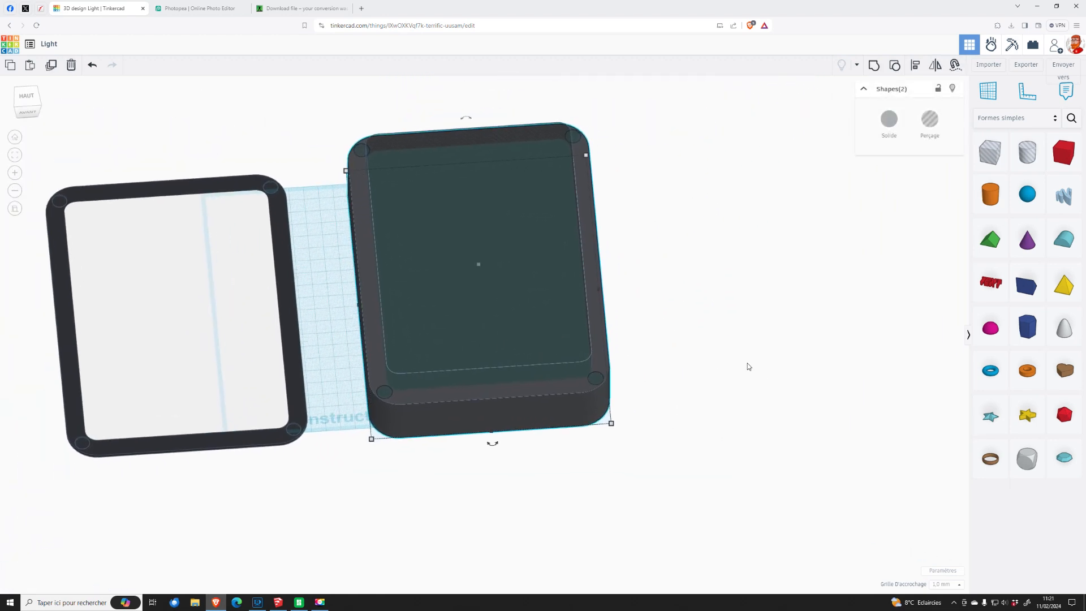
pyautogui.scroll(4, 713, 390)
pyautogui.click(665, 361)
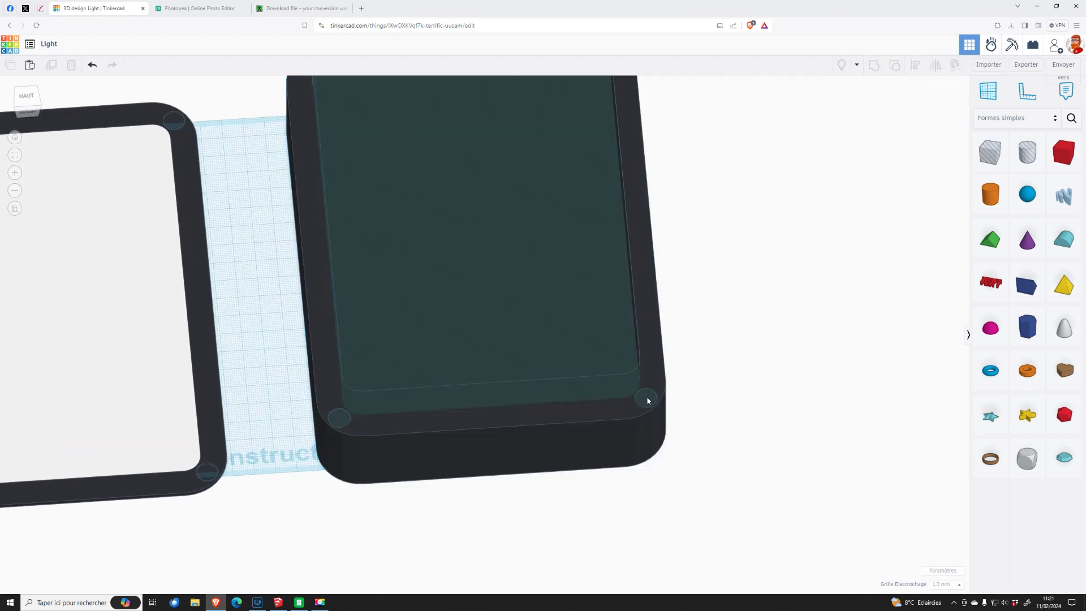
pyautogui.click(648, 400)
pyautogui.click(652, 399)
pyautogui.moveTo(763, 444); pyautogui.dragTo(654, 400)
pyautogui.keyDown('shift'); pyautogui.click(656, 355); pyautogui.keyUp('shift')
pyautogui.moveTo(724, 371); pyautogui.dragTo(721, 316, button='right')
pyautogui.click(955, 587)
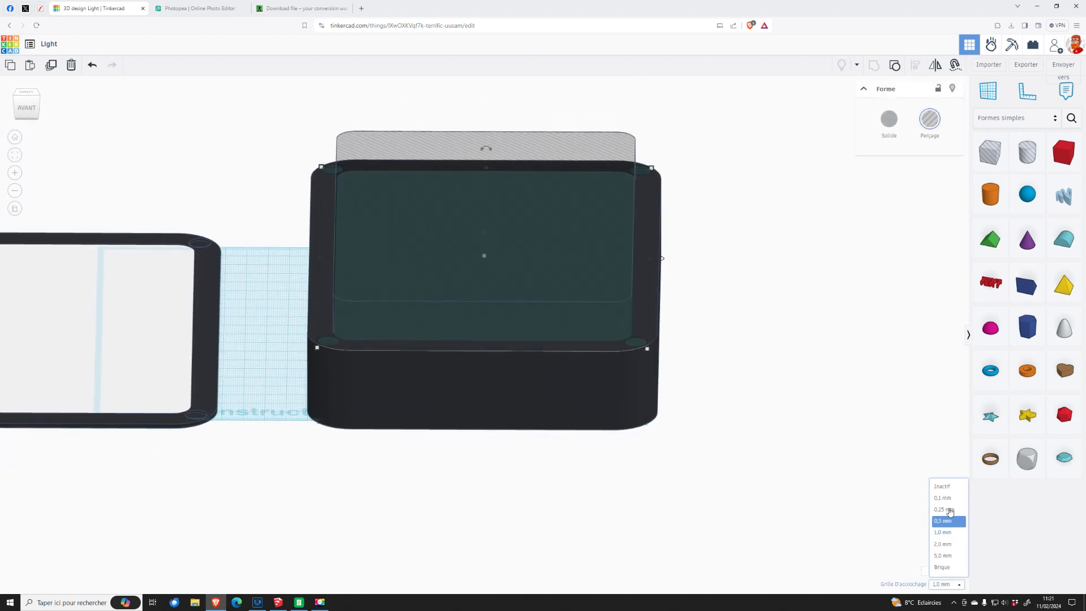
pyautogui.click(945, 500)
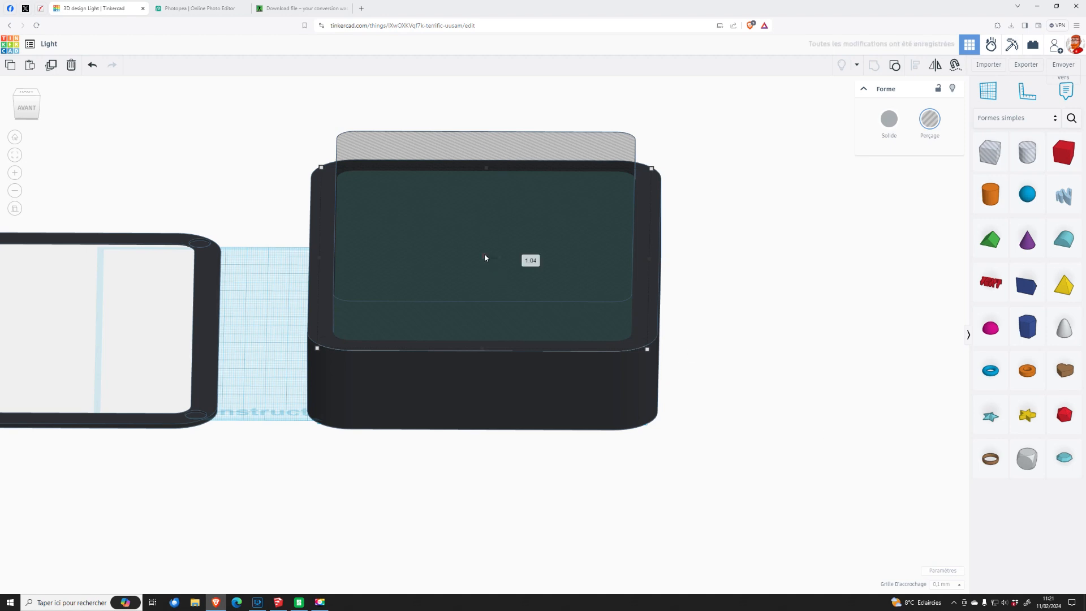
pyautogui.moveTo(485, 256); pyautogui.dragTo(484, 249)
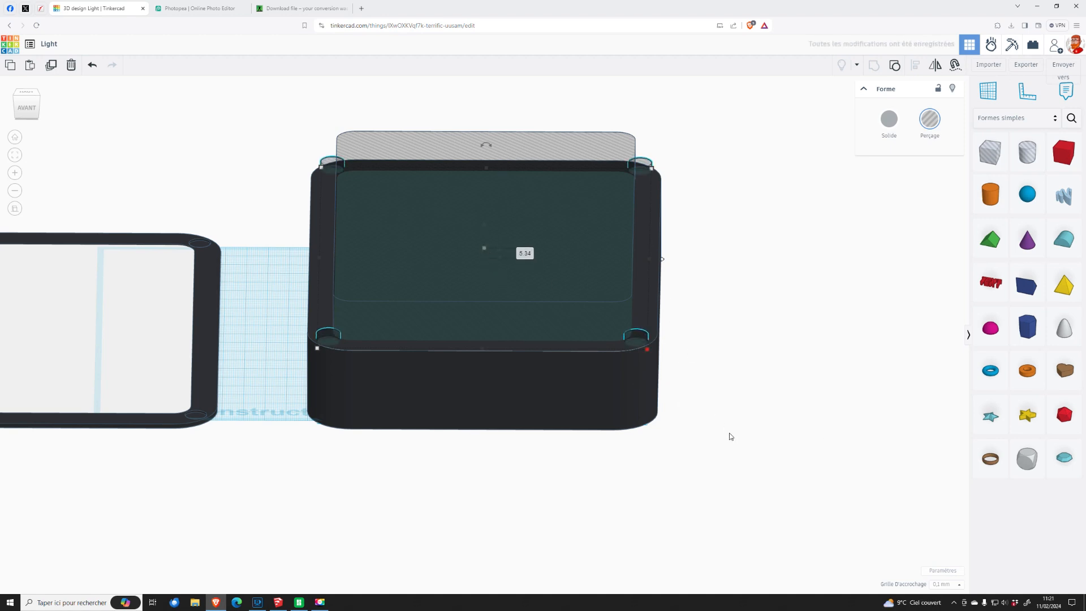
pyautogui.moveTo(732, 471); pyautogui.dragTo(570, 242)
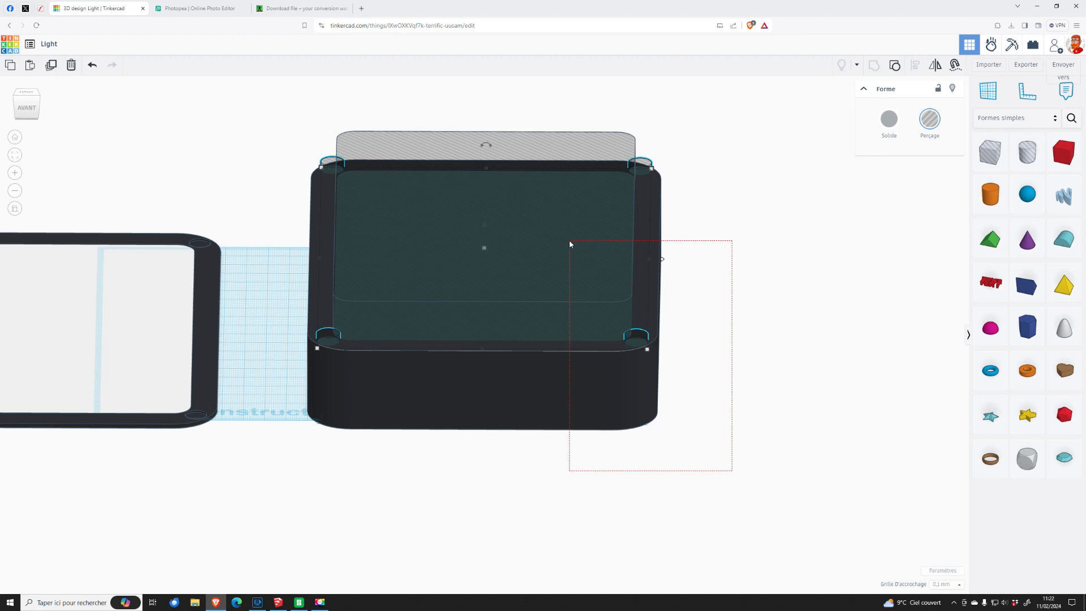
pyautogui.moveTo(570, 244); pyautogui.dragTo(569, 244)
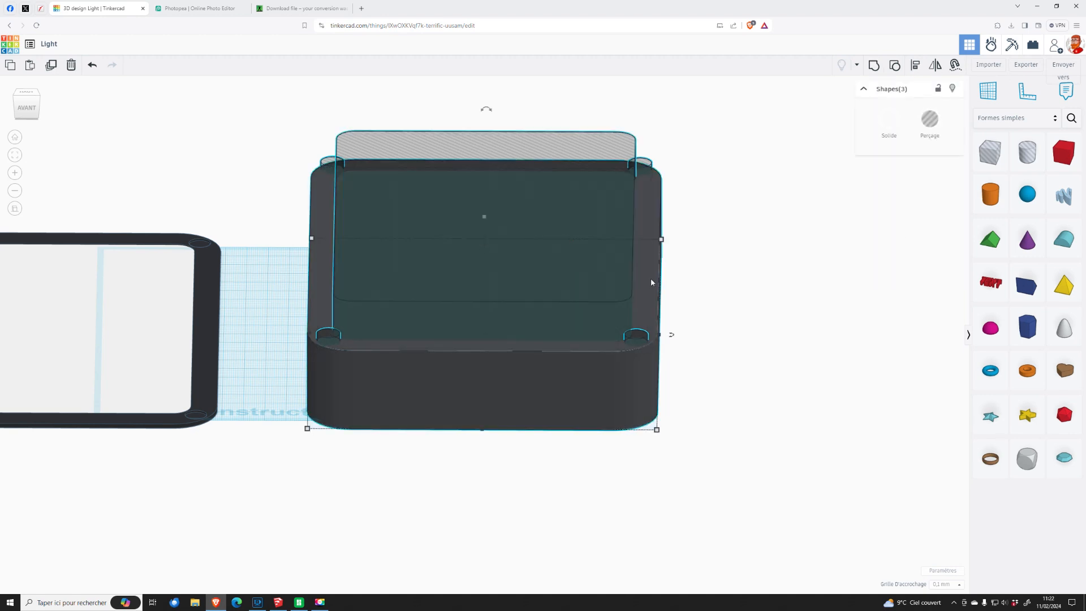
pyautogui.click(874, 67)
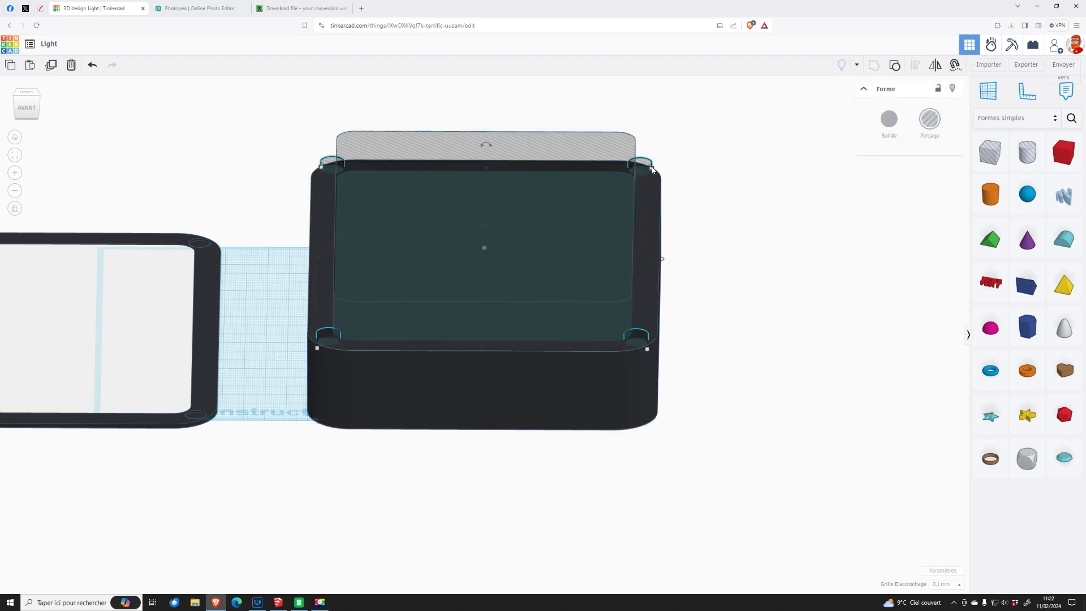
# - Group the corner hole cylinders, the box body and the cavity hole back into one light box
pyautogui.keyDown('shift'); pyautogui.click(645, 220); pyautogui.keyUp('shift')
pyautogui.keyDown('shift'); pyautogui.click(619, 147); pyautogui.keyUp('shift')
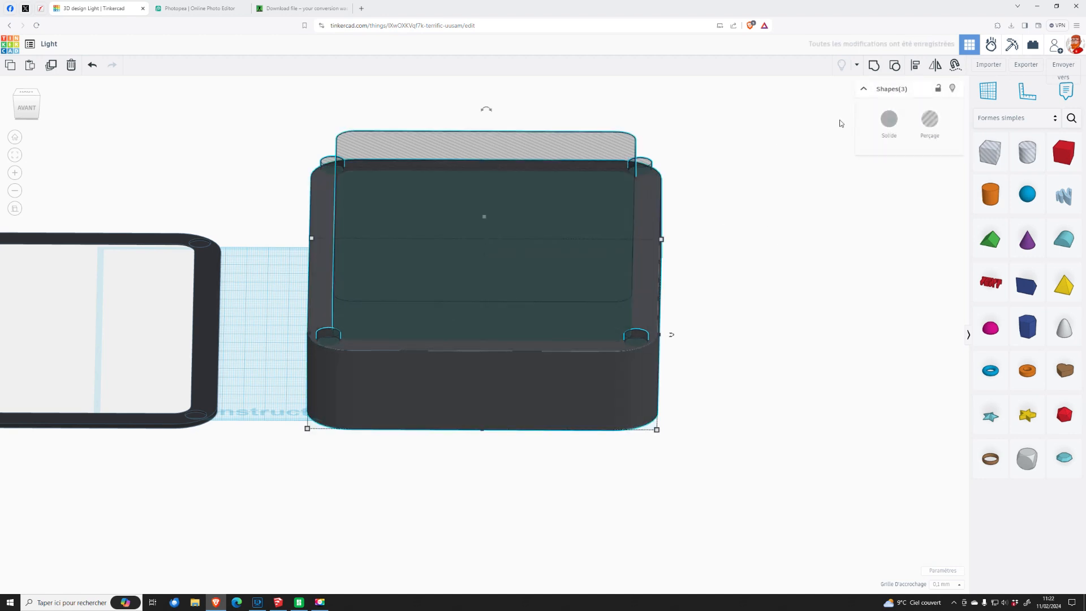
pyautogui.click(876, 67)
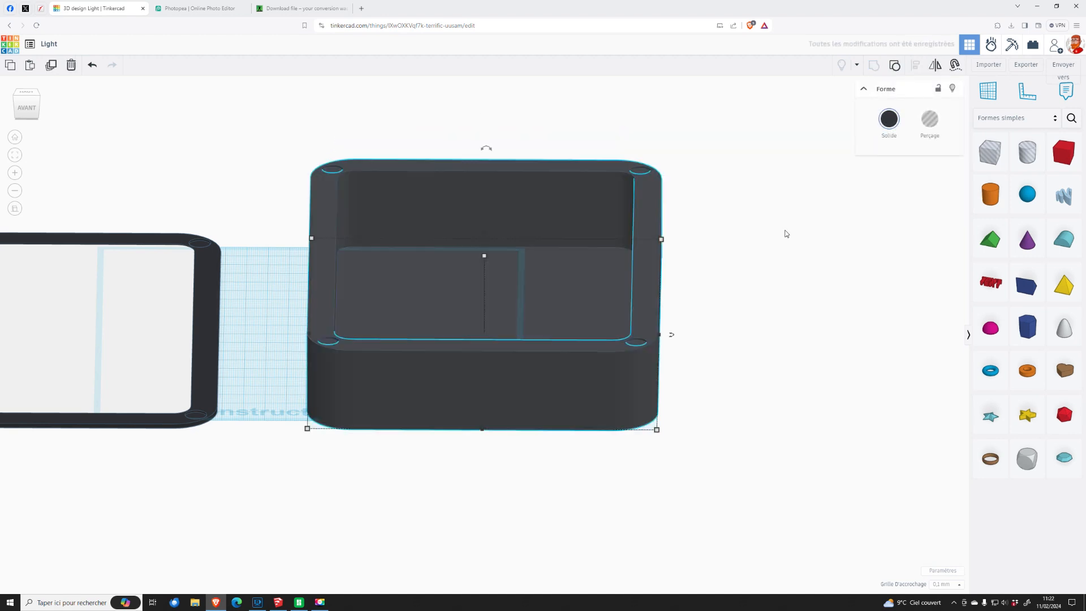
pyautogui.moveTo(710, 269); pyautogui.dragTo(715, 286, button='right')
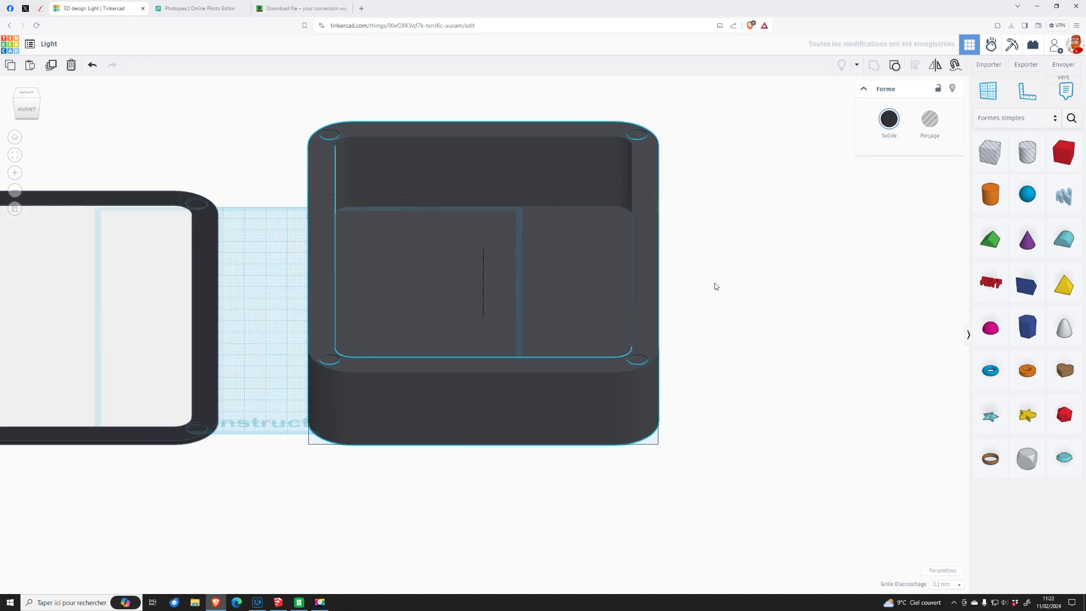
# - Try to export the selected light box as an STL, and reload the design page
pyautogui.click(1026, 65)
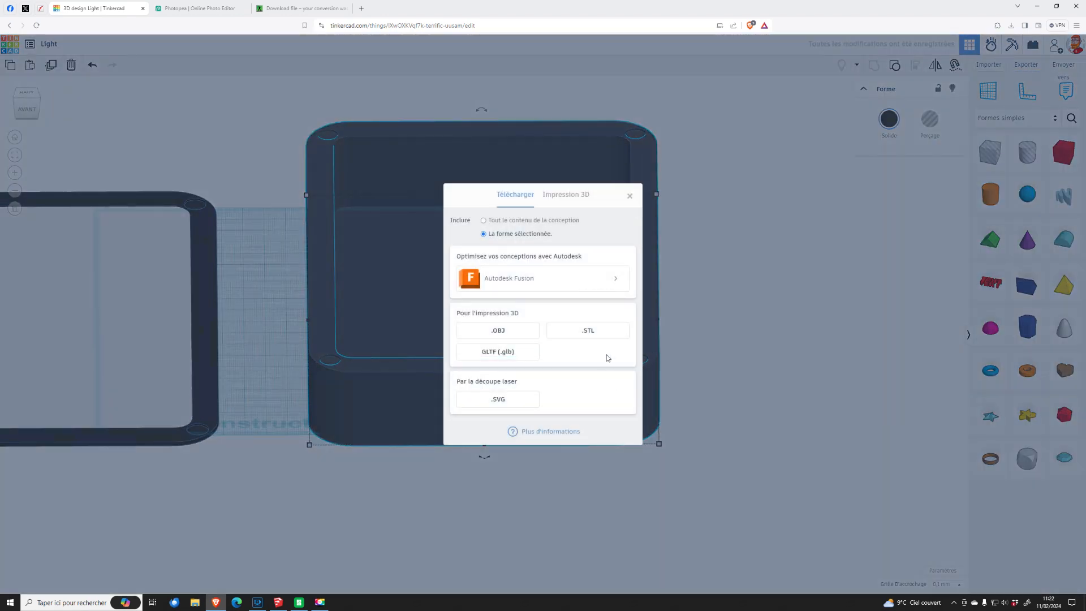
pyautogui.click(602, 332)
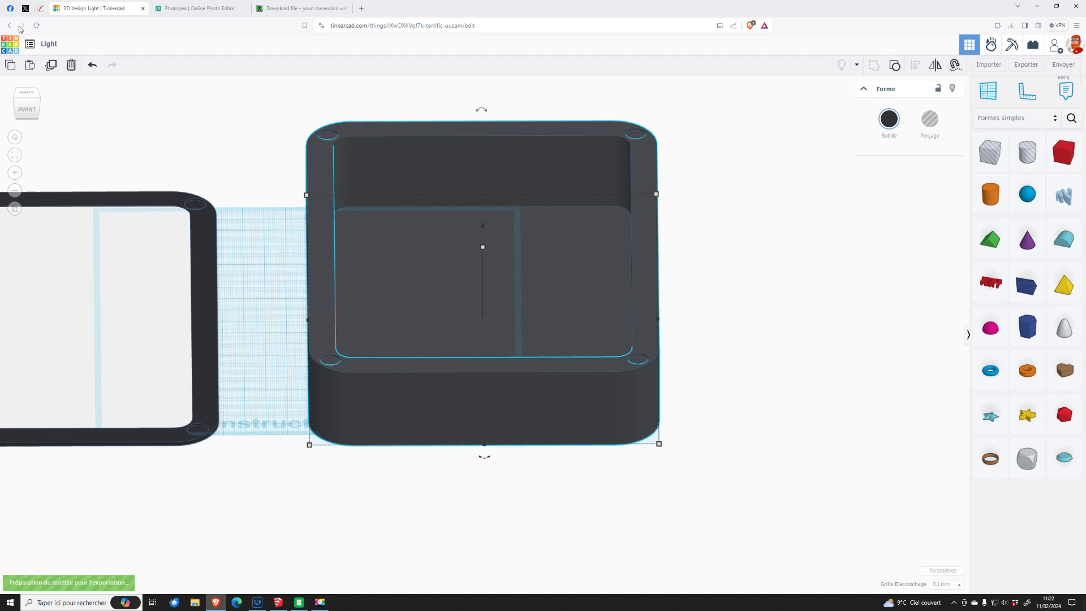
pyautogui.click(40, 27)
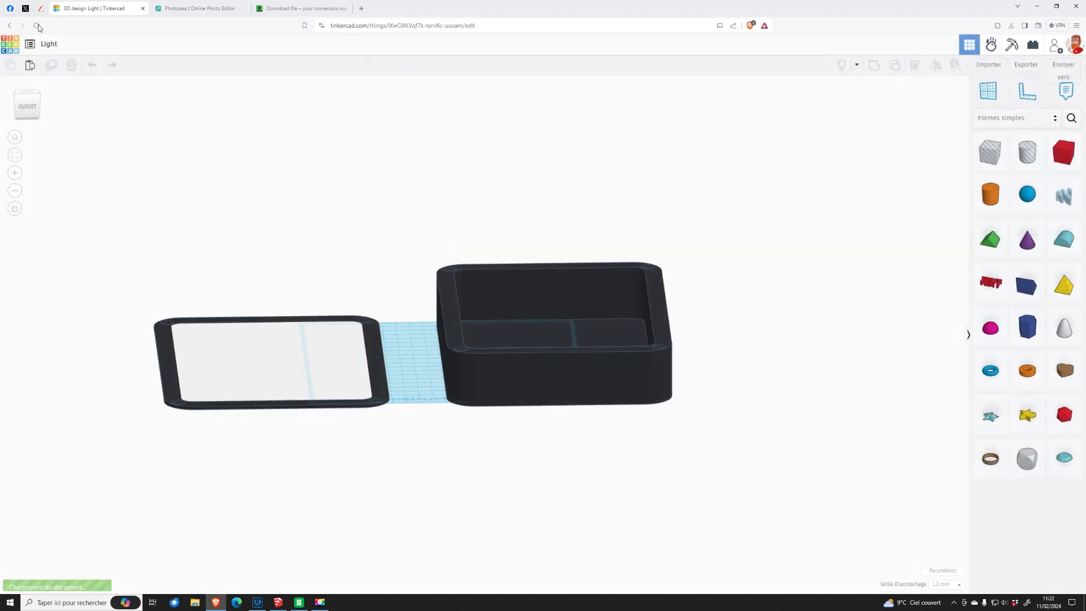
# - Export the light box as an STL, overwriting BoxLight in the Lampe folder, and switch back to Bambu Studio
pyautogui.scroll(3, 609, 260)
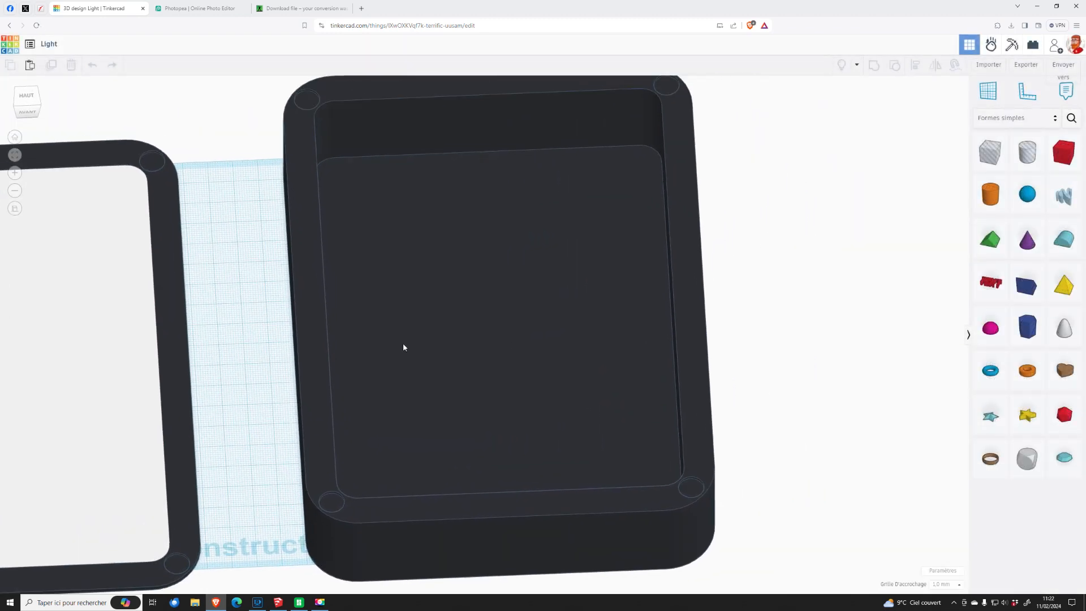
pyautogui.scroll(-2, 402, 347)
pyautogui.click(578, 340)
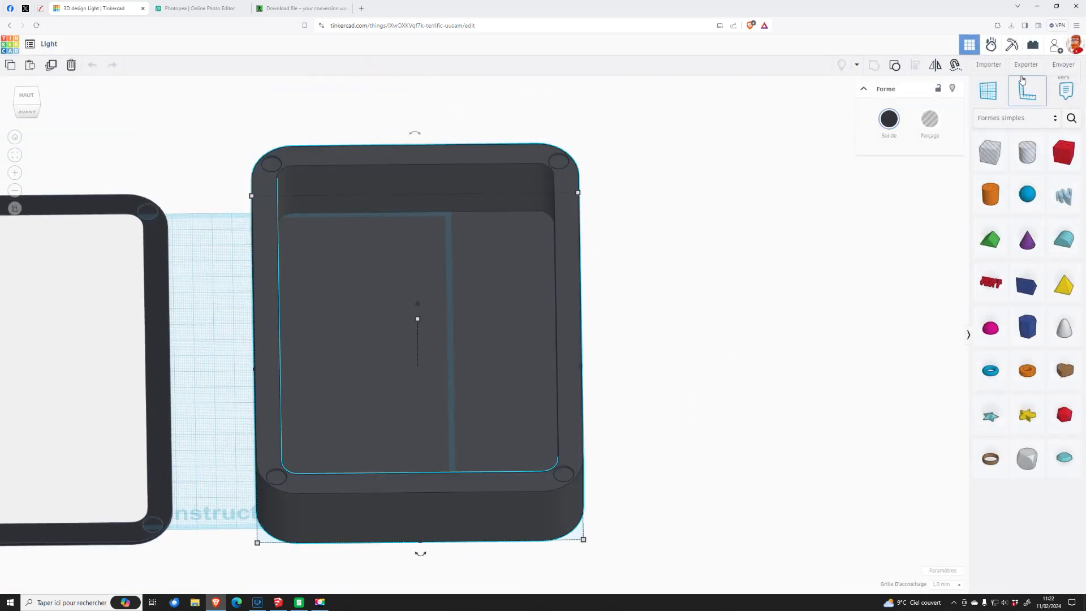
pyautogui.click(1025, 64)
pyautogui.click(589, 334)
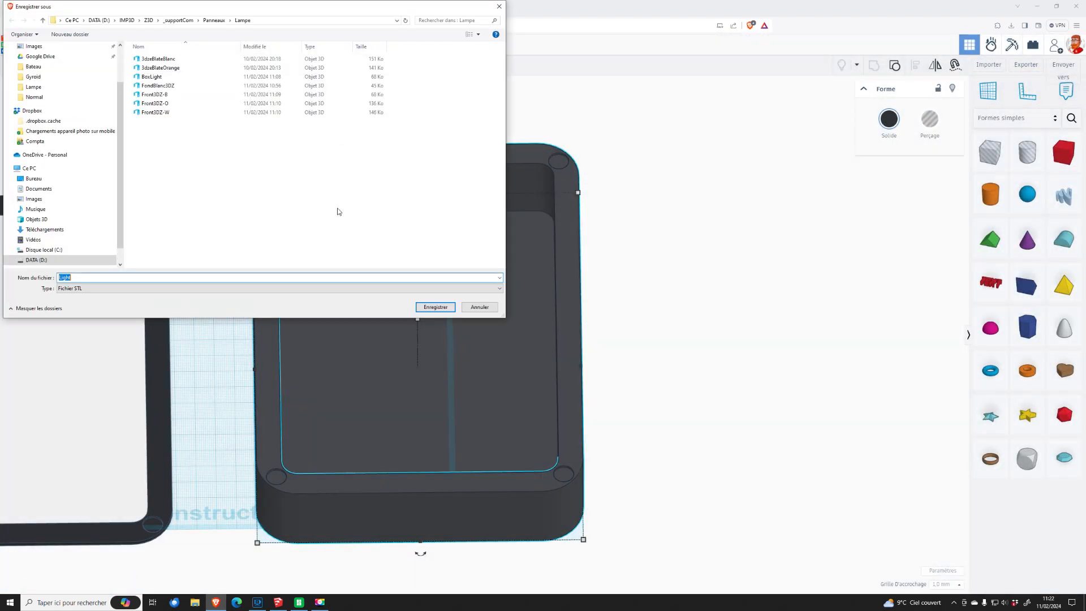
pyautogui.click(158, 79)
pyautogui.click(453, 307)
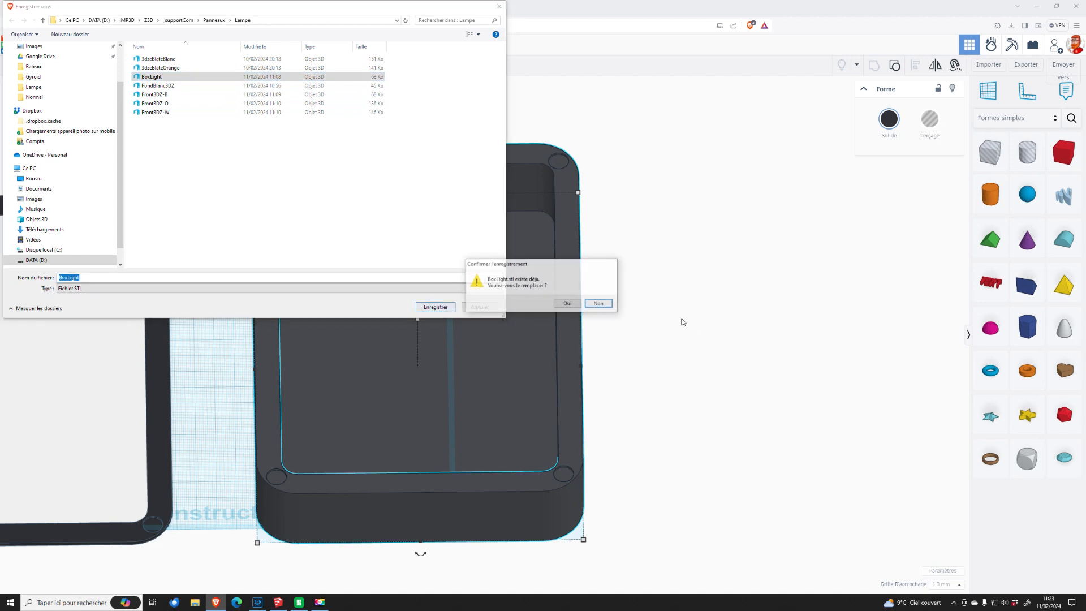
pyautogui.click(566, 303)
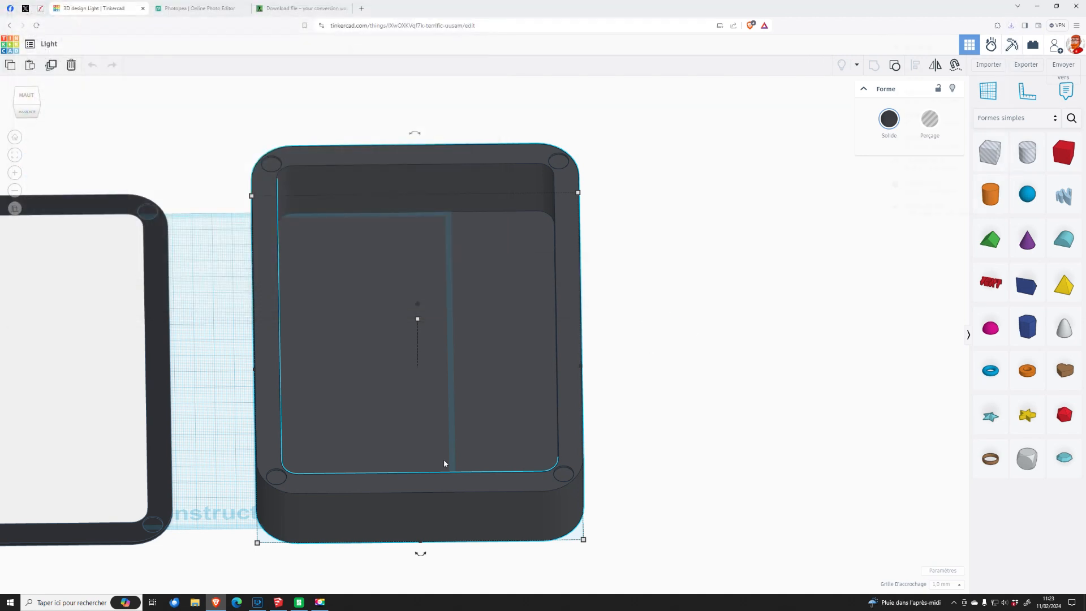
pyautogui.click(300, 603)
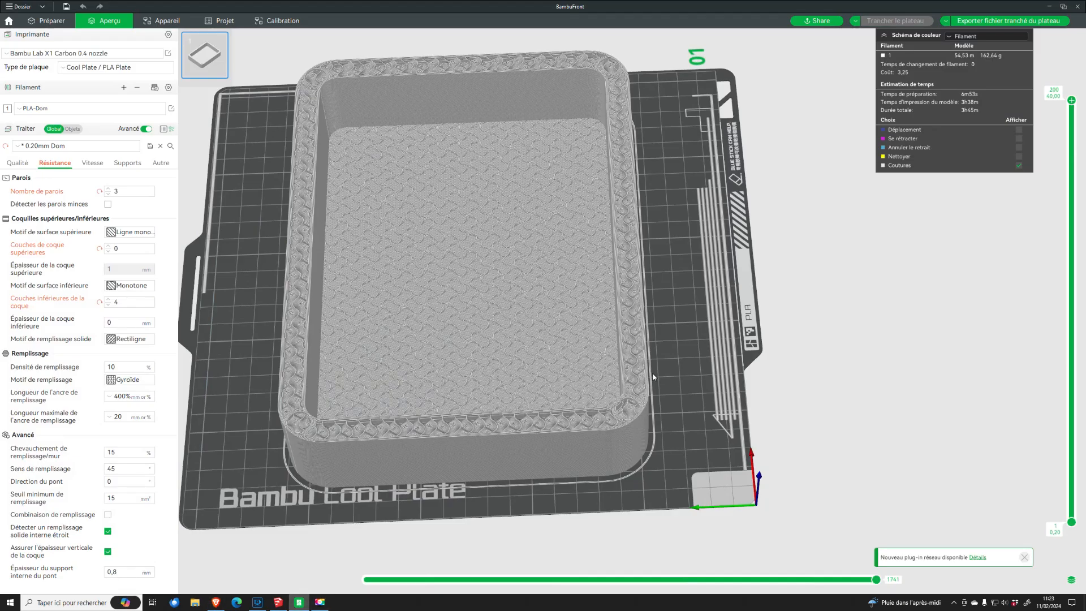
# - Delete the old light box from the plate and import the re-exported BoxLight file from the Lampe folder
pyautogui.click(50, 21)
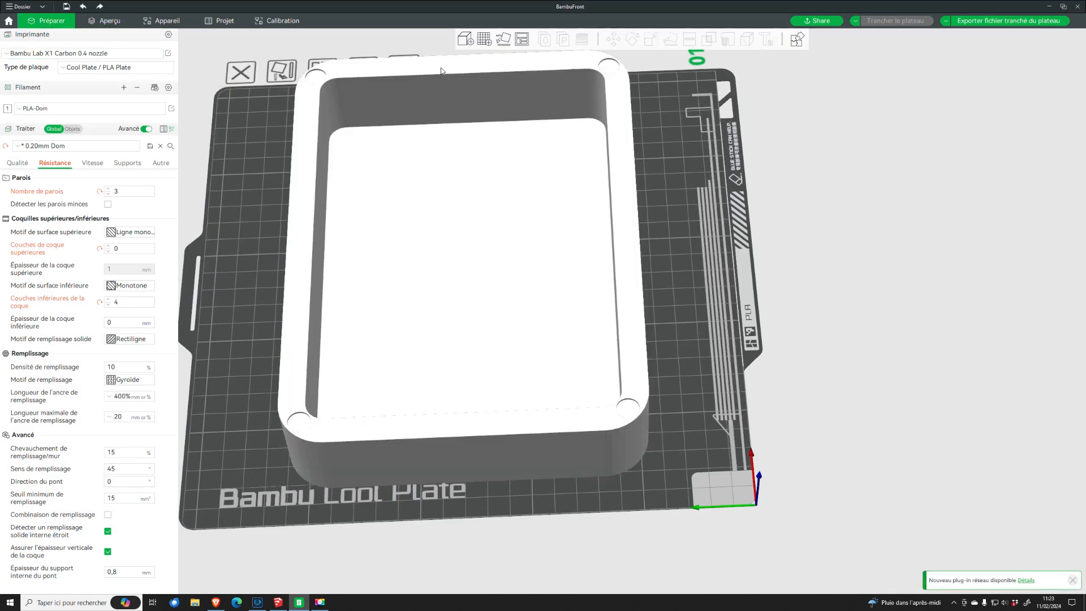
pyautogui.press('Delete')
pyautogui.click(463, 49)
pyautogui.click(353, 257)
pyautogui.click(480, 467)
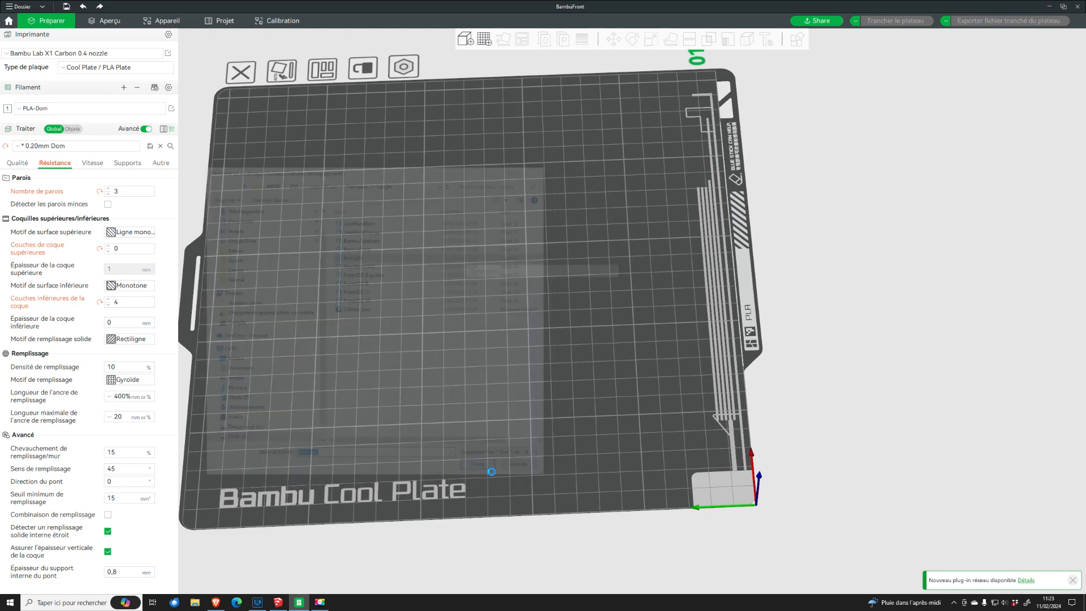
# - Rotate the imported light box by 90° about the Z axis
pyautogui.click(635, 44)
pyautogui.moveTo(509, 82); pyautogui.dragTo(406, 273)
pyautogui.moveTo(863, 301); pyautogui.dragTo(798, 313)
pyautogui.moveTo(797, 313); pyautogui.dragTo(871, 314, button='right')
# - Set the bottom shell layers to 5, slice the plate, and inspect the box floor in the preview
pyautogui.click(108, 301)
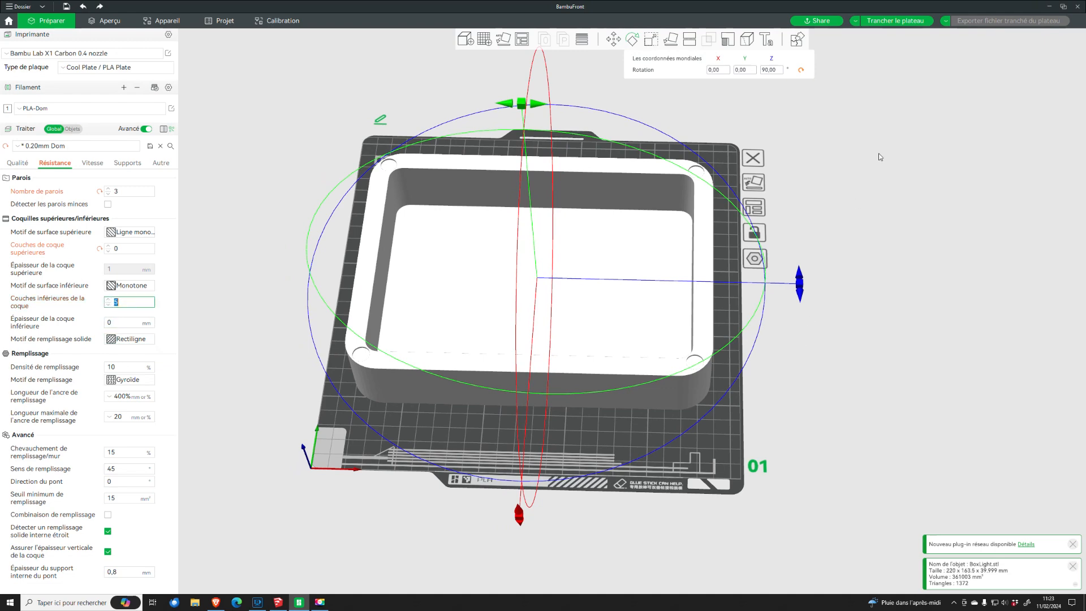
pyautogui.click(896, 21)
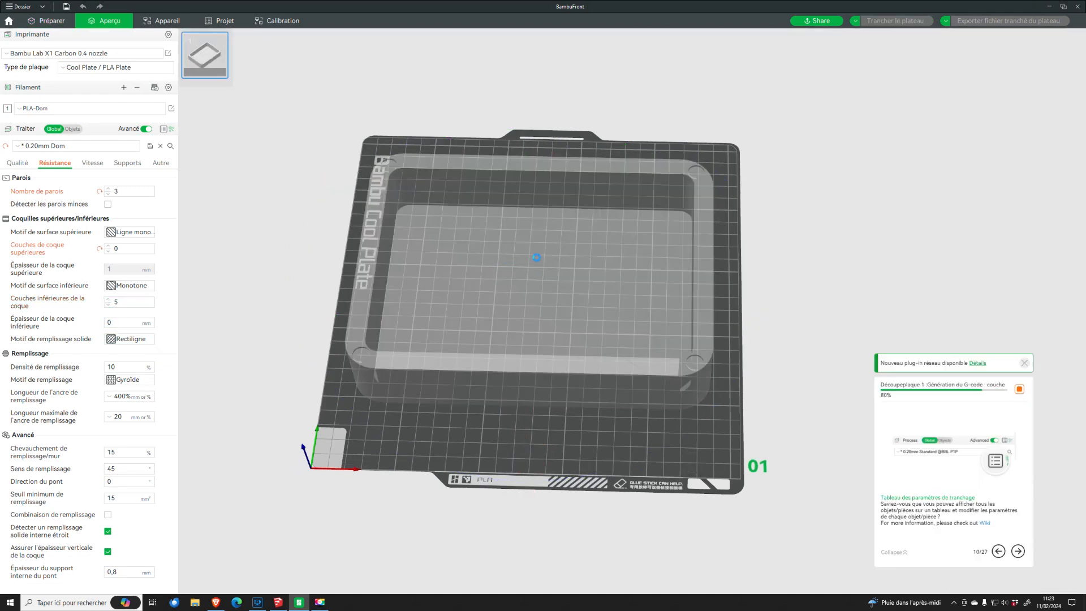
pyautogui.moveTo(776, 322); pyautogui.dragTo(527, 271)
pyautogui.scroll(3, 526, 270)
pyautogui.moveTo(750, 331); pyautogui.dragTo(753, 285)
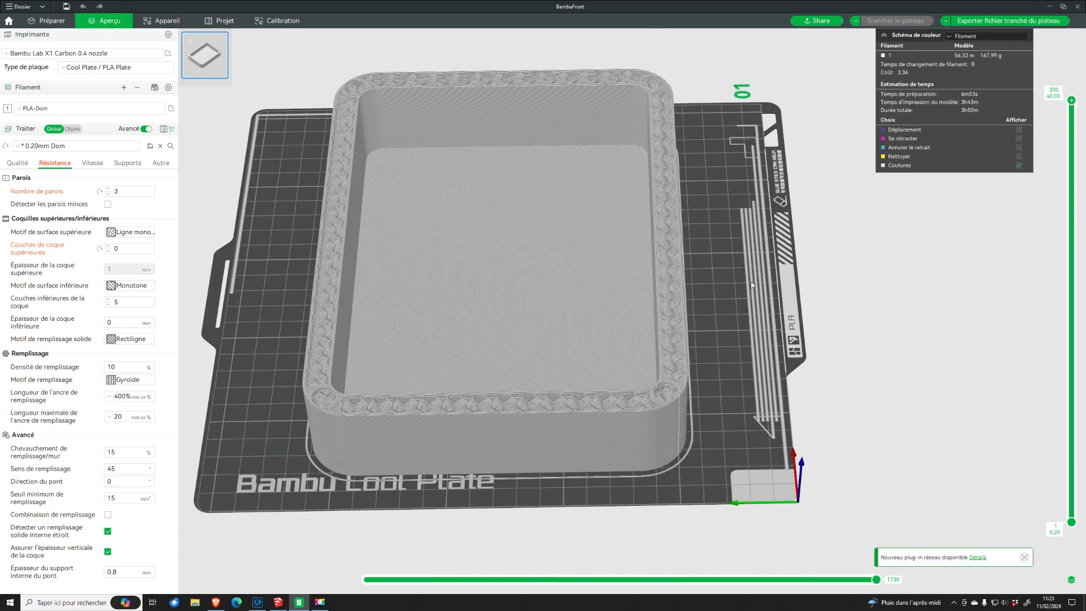
pyautogui.moveTo(739, 271); pyautogui.dragTo(742, 272)
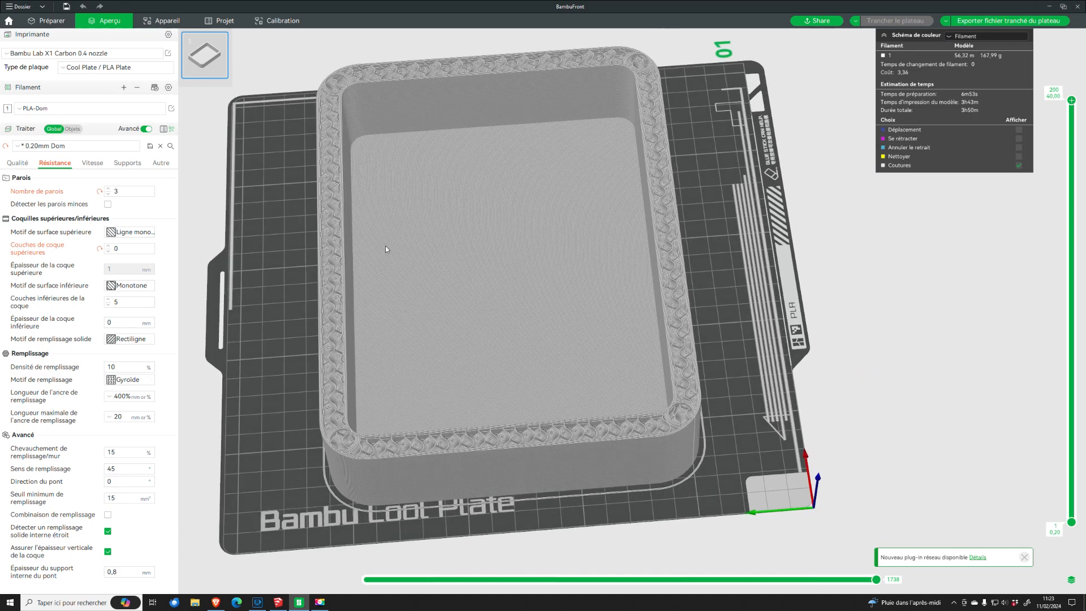
pyautogui.moveTo(720, 279)
pyautogui.mouseDown()
pyautogui.moveTo(712, 260)
pyautogui.moveTo(718, 297)
pyautogui.moveTo(660, 278)
pyautogui.moveTo(656, 206)
pyautogui.moveTo(719, 283)
pyautogui.mouseUp()
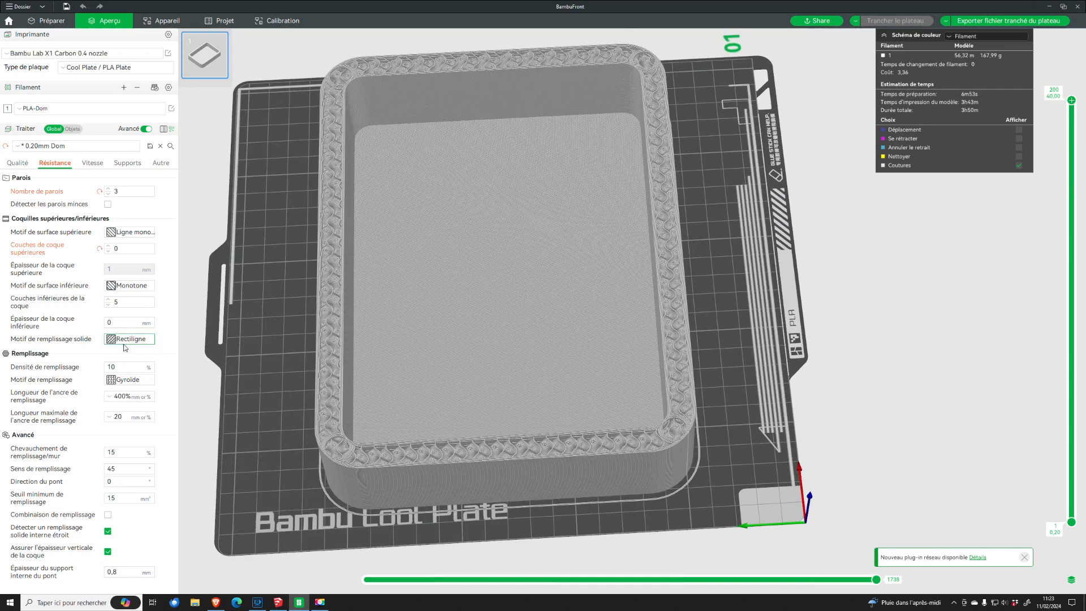
# - Set the bottom shell layers to 0, slice the plate, and inspect the infill of the box floor
pyautogui.click(108, 306)
pyautogui.click(108, 306)
pyautogui.click(108, 306)
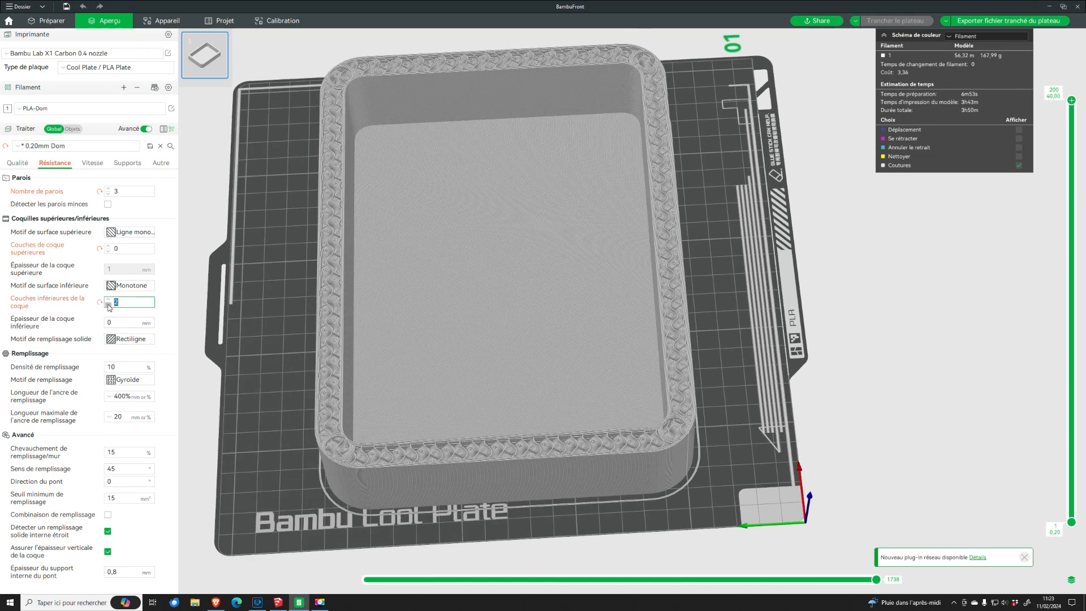
pyautogui.click(109, 306)
pyautogui.click(881, 25)
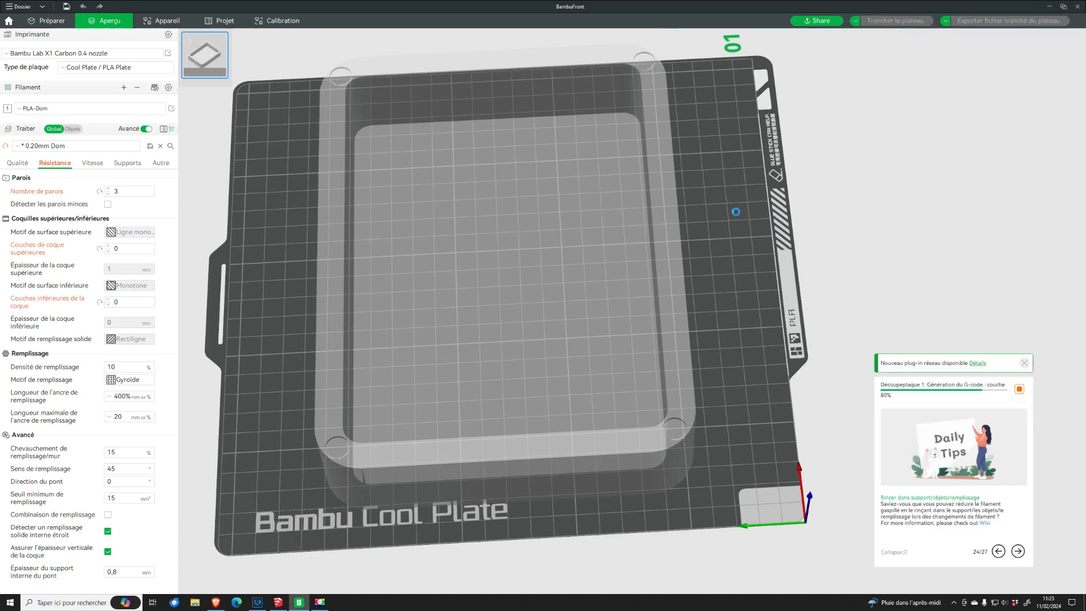
pyautogui.moveTo(710, 224); pyautogui.dragTo(704, 243)
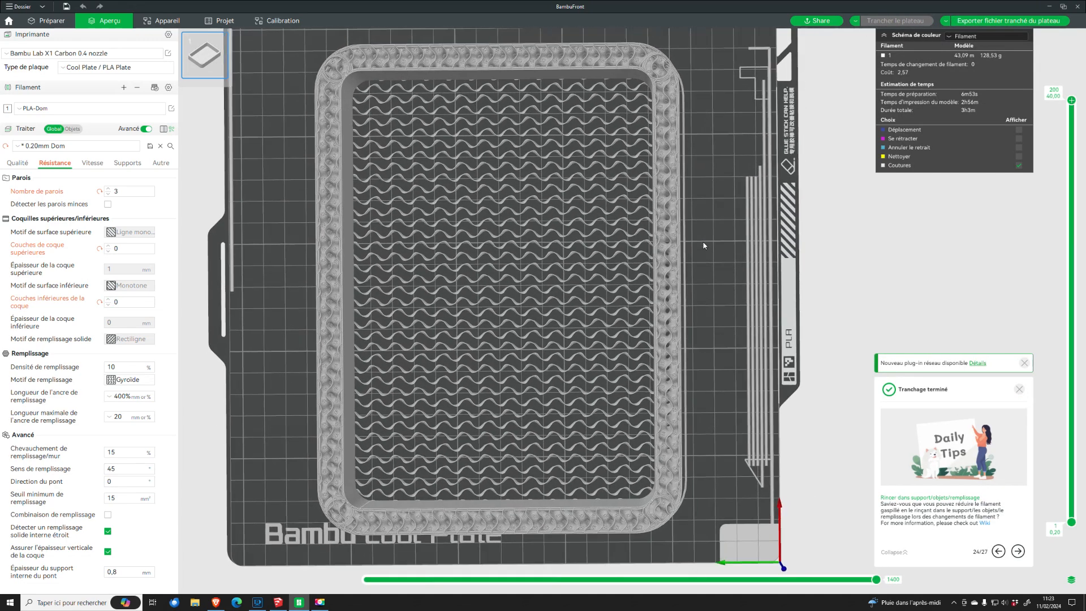
pyautogui.moveTo(708, 300); pyautogui.dragTo(609, 252)
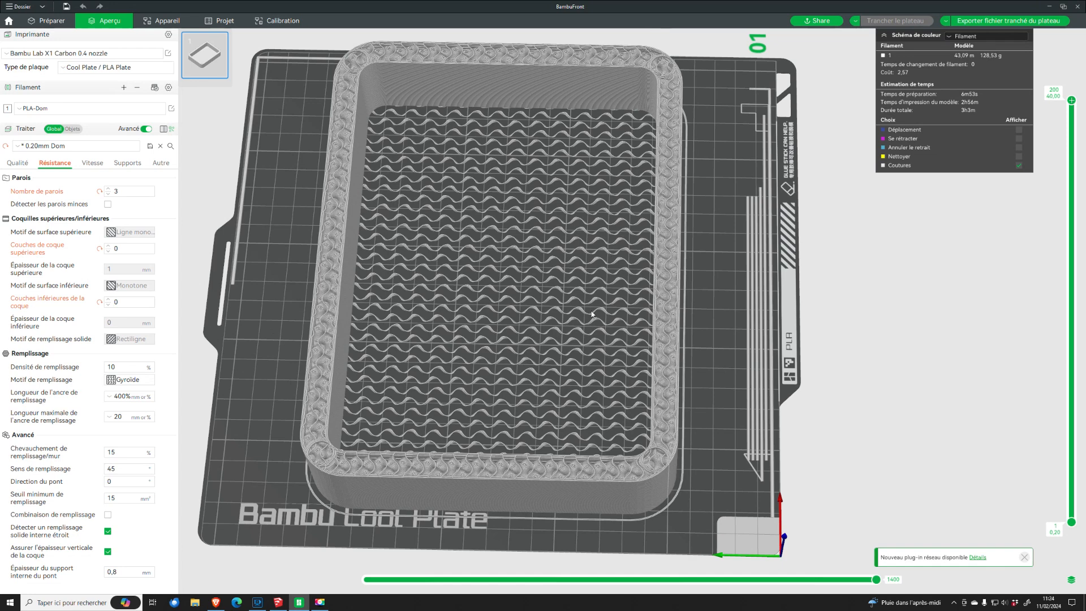
# - Try raising the bottom shell layer count, return it to 0, and slice the plate again
pyautogui.click(108, 300)
pyautogui.click(108, 300)
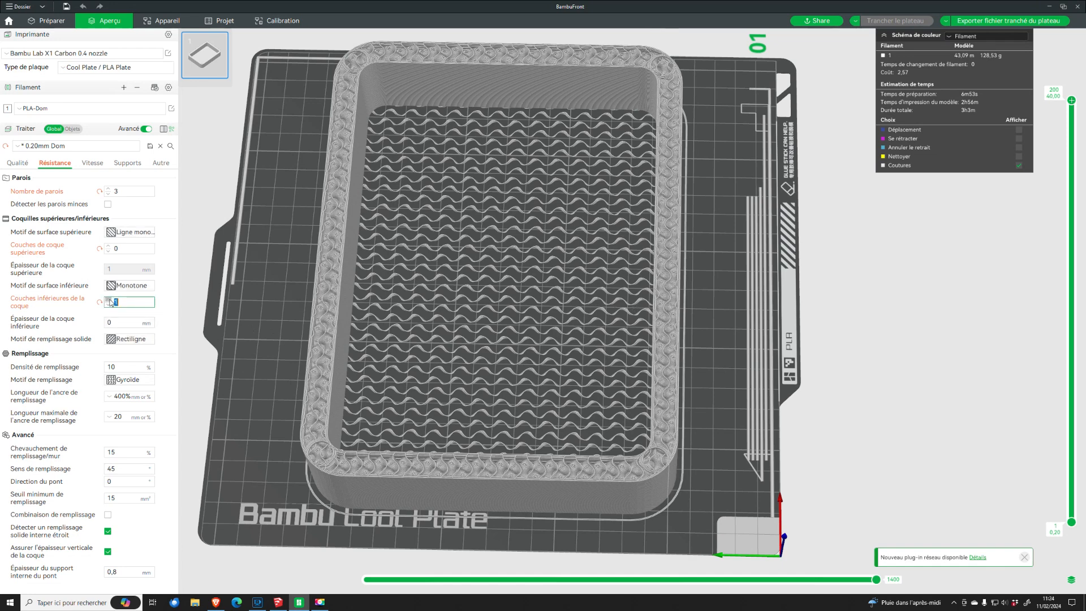
pyautogui.moveTo(720, 292)
pyautogui.mouseDown()
pyautogui.moveTo(722, 280)
pyautogui.moveTo(721, 289)
pyautogui.mouseUp()
pyautogui.click(108, 305)
pyautogui.click(108, 304)
pyautogui.click(896, 20)
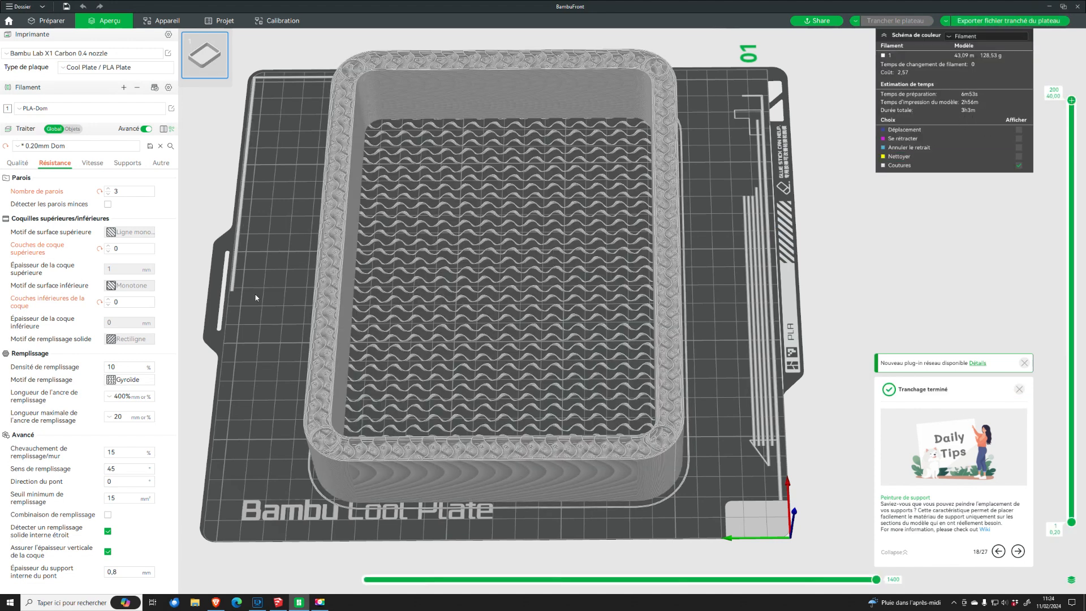
# - Set the bottom shell layers back to 5 and reslice the plate
pyautogui.click(109, 300)
pyautogui.click(108, 300)
pyautogui.click(108, 300)
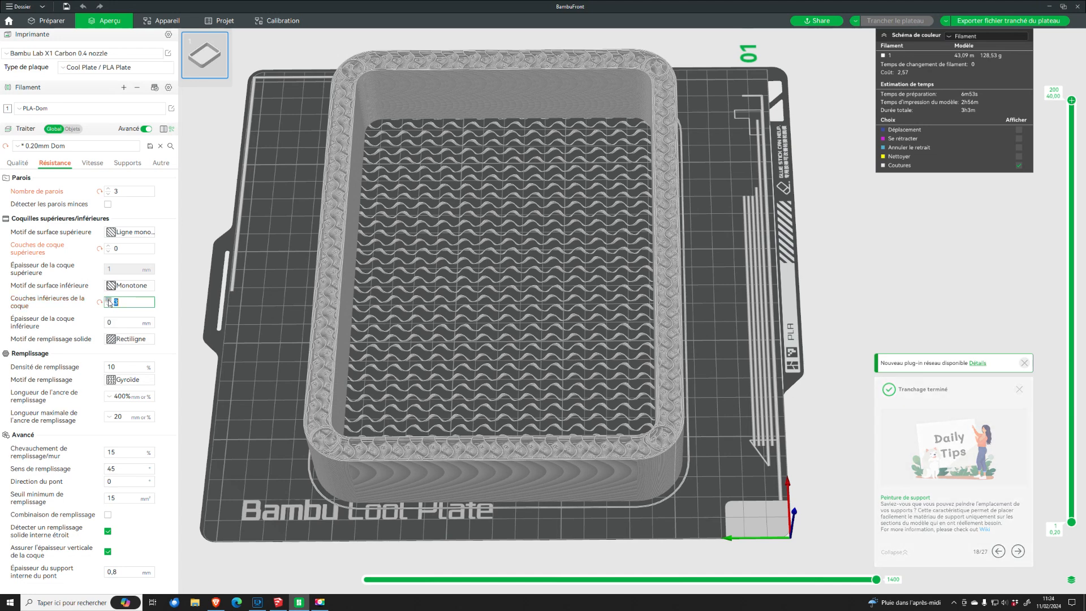
pyautogui.click(108, 300)
pyautogui.click(108, 300)
pyautogui.click(892, 21)
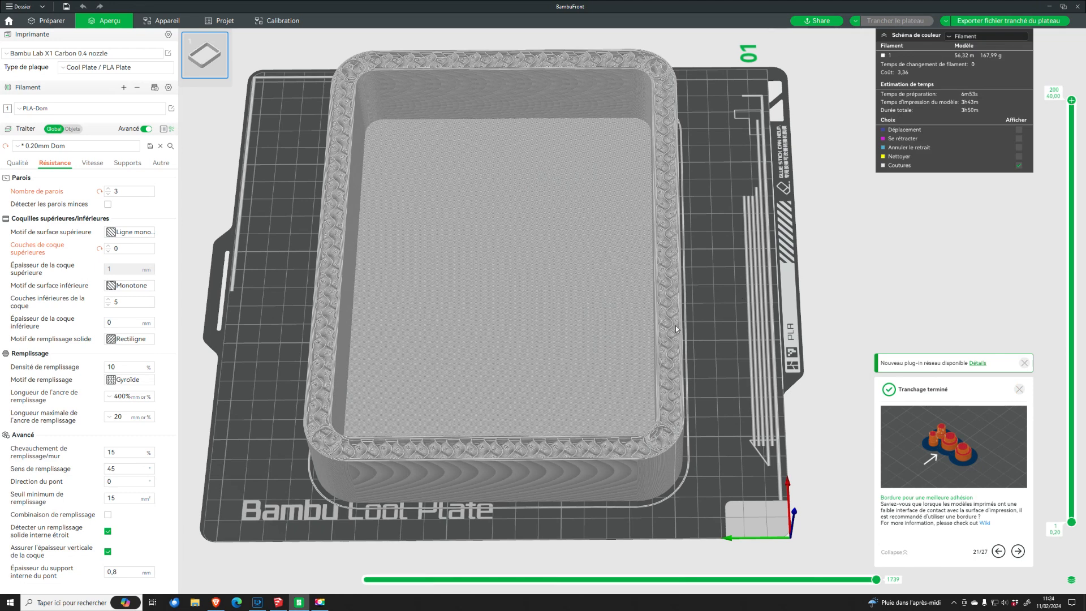
# - Switch to the Light design in Tinkercad, ungroup the light box, and deselect its parts
pyautogui.click(215, 602)
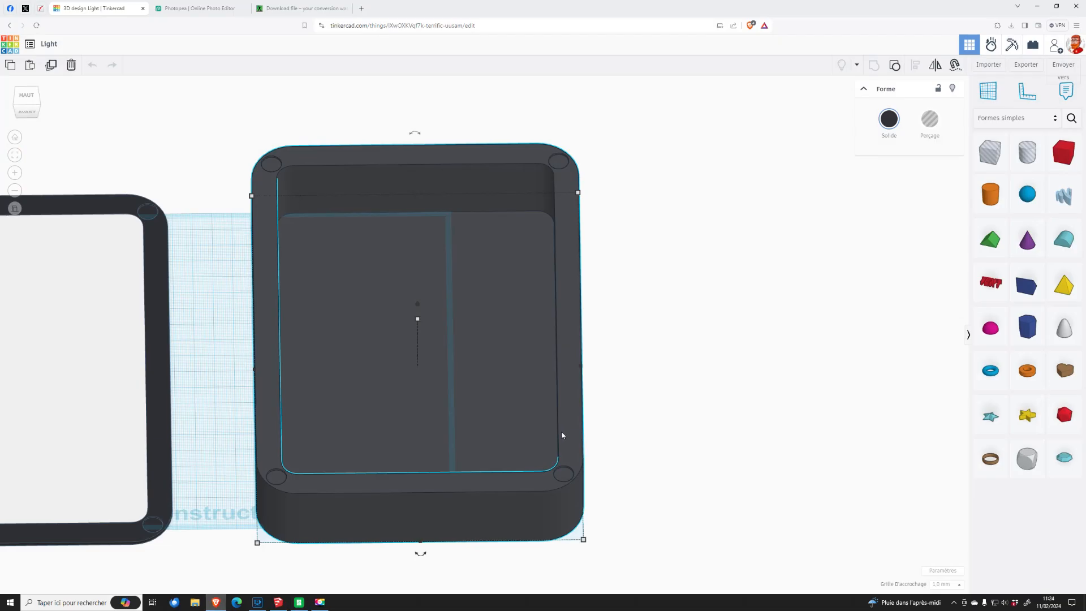
pyautogui.click(895, 67)
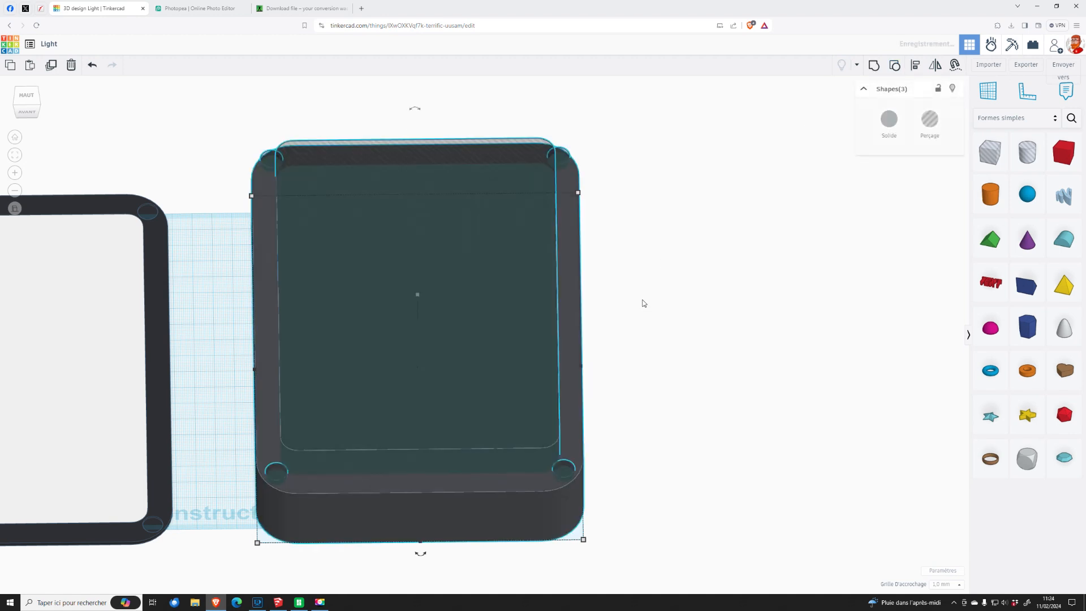
pyautogui.click(643, 305)
# - Set the snap grid to 0.1 mm and lower the light box's cavity hole by about 0.5 mm
pyautogui.moveTo(636, 321); pyautogui.dragTo(640, 284, button='right')
pyautogui.click(488, 218)
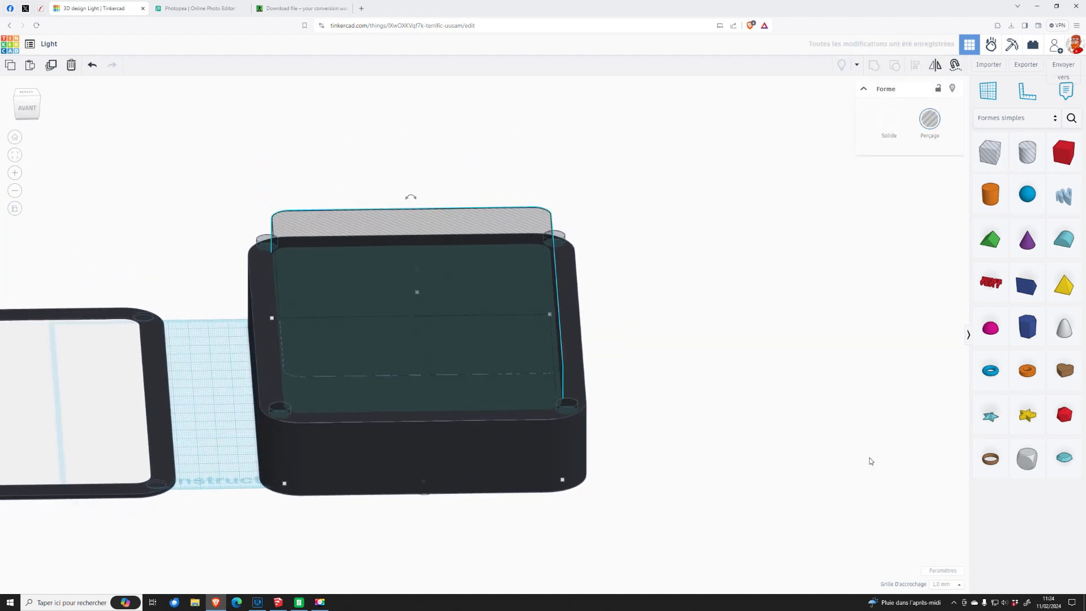
pyautogui.click(948, 587)
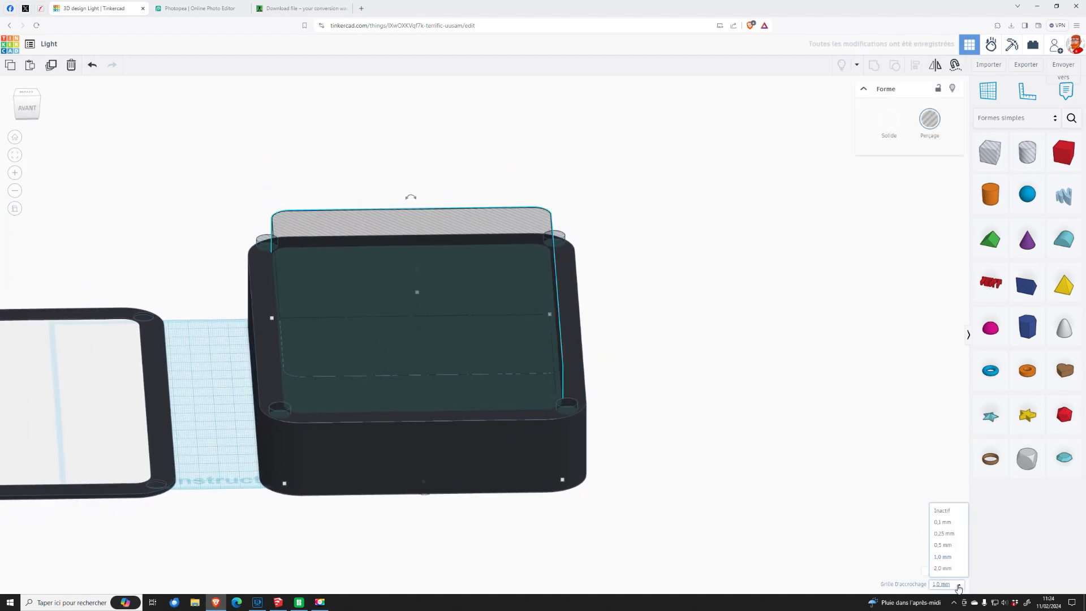
pyautogui.click(950, 499)
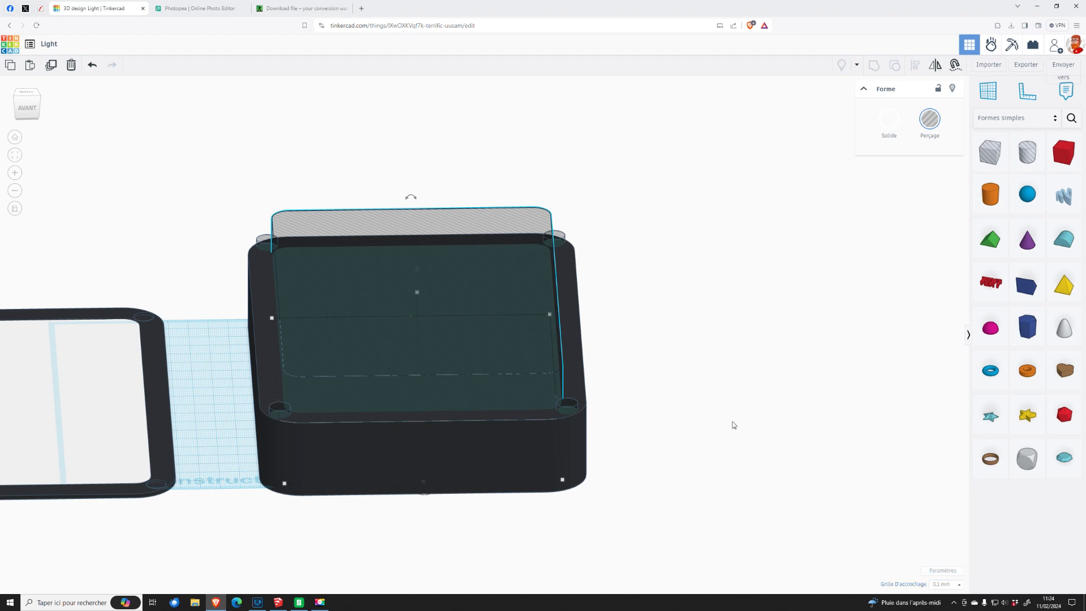
pyautogui.hotkey('ctrl', 'Down')
pyautogui.hotkey('ctrl', 'Down')
pyautogui.hotkey('ctrl', 'Down')
pyautogui.hotkey('ctrl', 'Down')
pyautogui.hotkey('ctrl', 'Down')
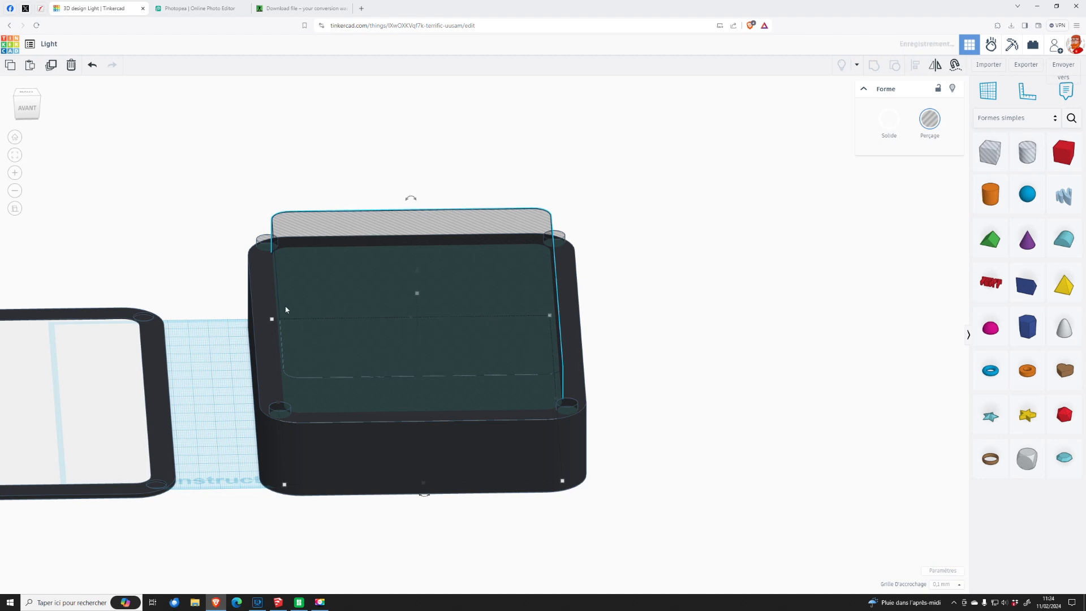
# - Group the box body, cavity hole and corner hole cylinders back into one light box
pyautogui.moveTo(232, 163); pyautogui.dragTo(601, 507)
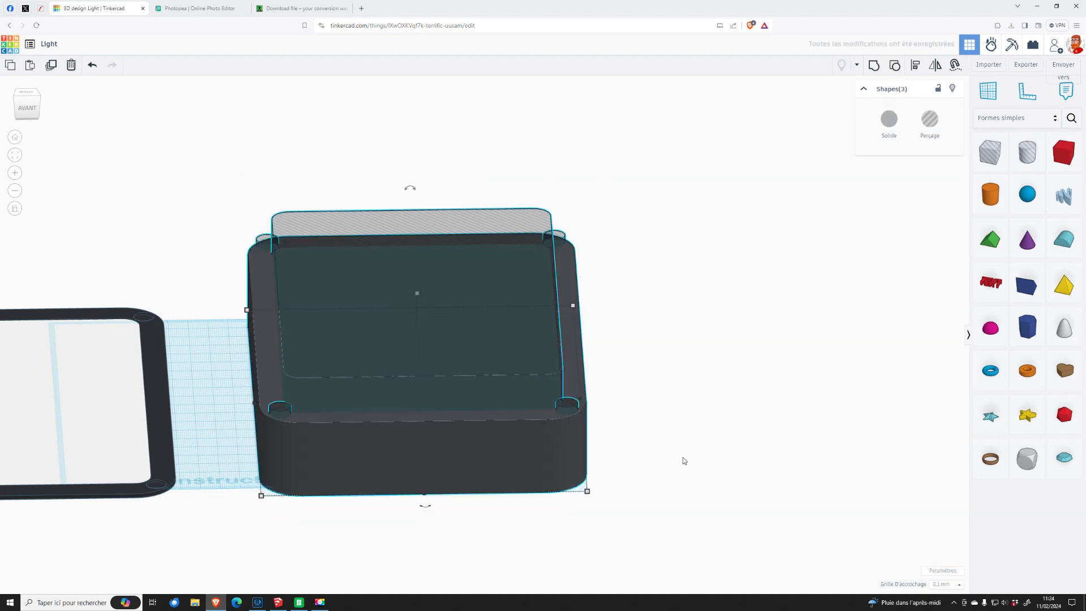
pyautogui.click(874, 65)
pyautogui.moveTo(672, 278); pyautogui.dragTo(640, 304, button='right')
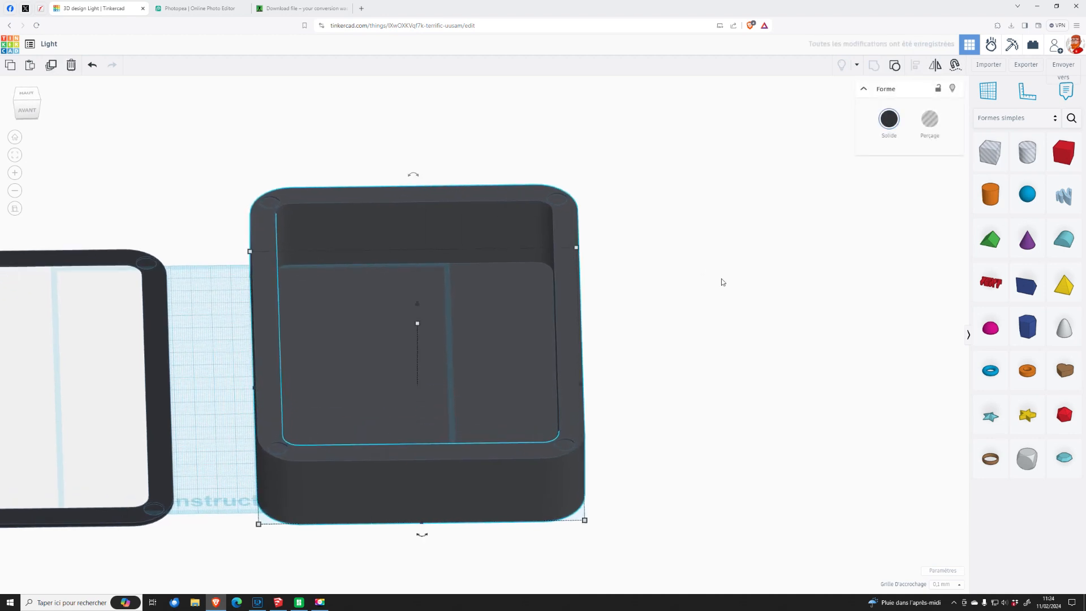
pyautogui.click(1026, 64)
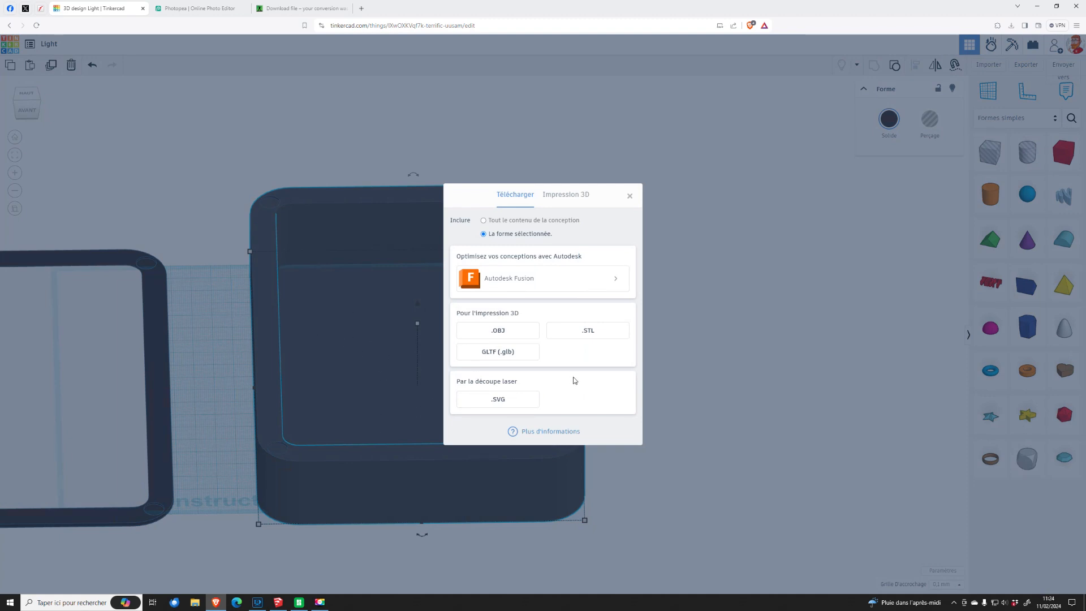
pyautogui.click(594, 332)
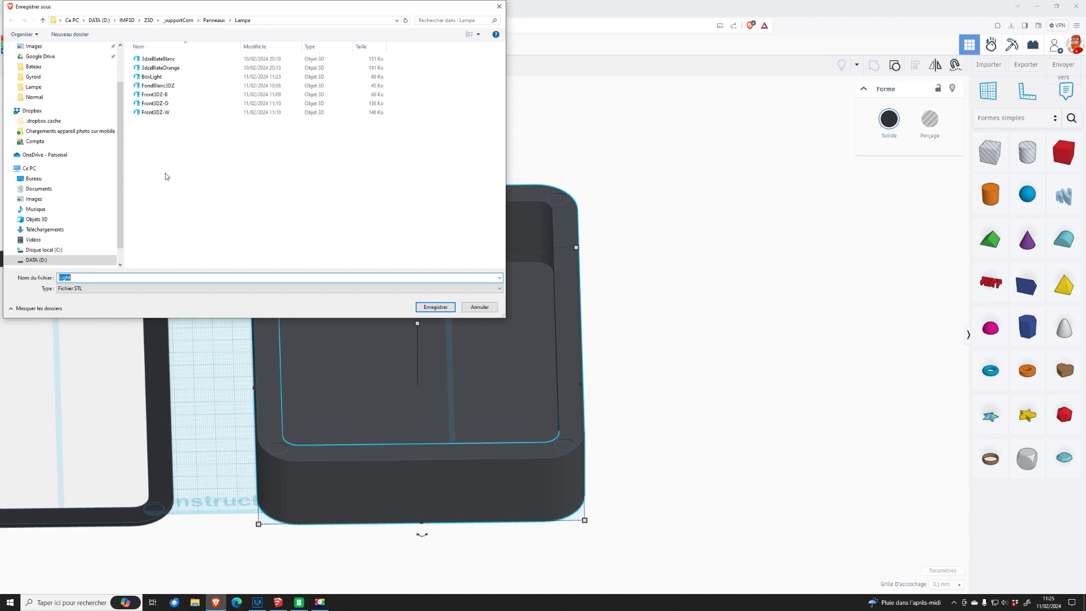
pyautogui.click(481, 307)
pyautogui.moveTo(419, 324)
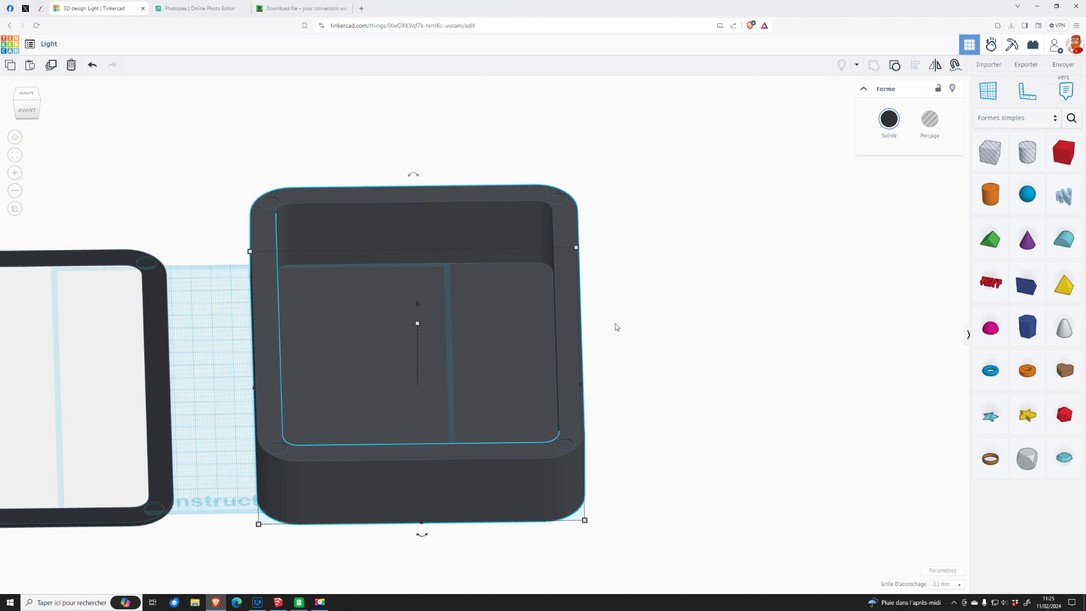
# - Export the selected light box as an STL, overwriting BoxLight in the Lampe folder, and return to Bambu Studio
pyautogui.click(1027, 66)
pyautogui.click(588, 331)
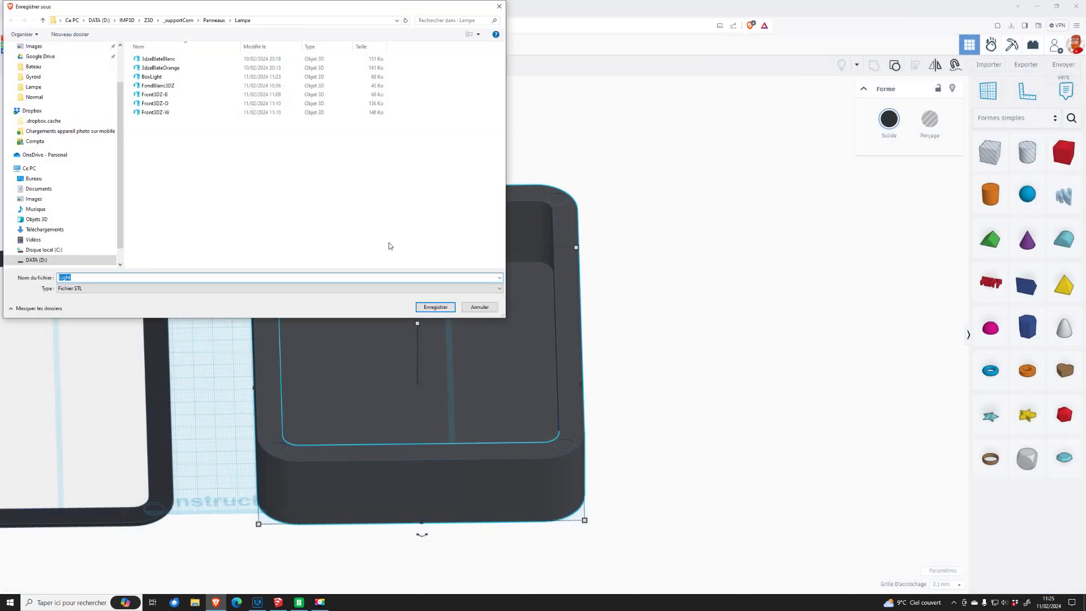
pyautogui.click(154, 78)
pyautogui.click(448, 306)
pyautogui.click(574, 304)
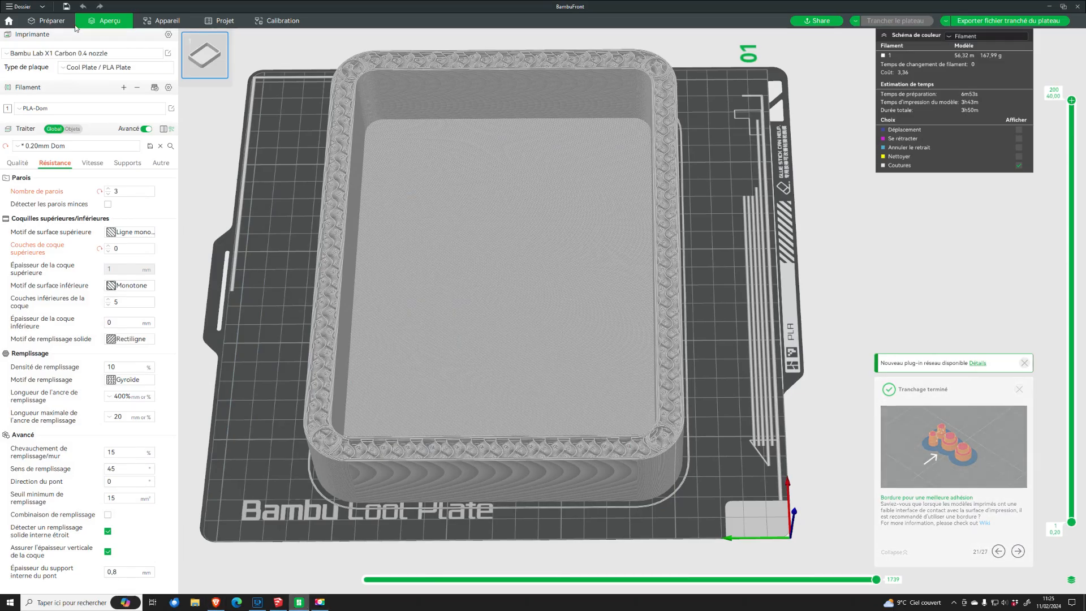
# - Replace the light box on the plate with the newly exported BoxLight file
pyautogui.click(68, 23)
pyautogui.press('Delete')
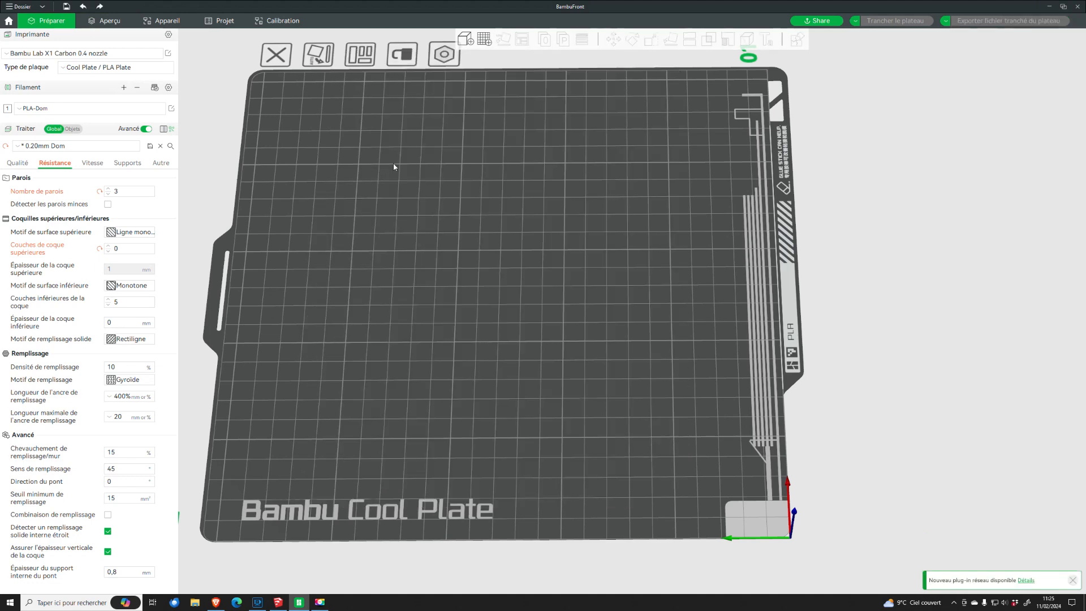
pyautogui.click(466, 40)
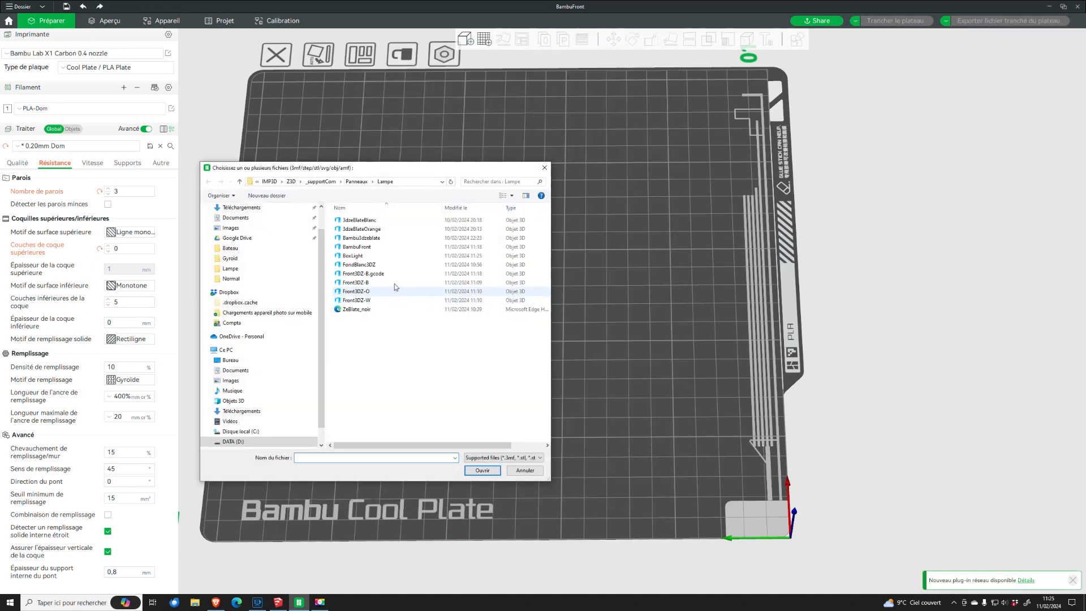
pyautogui.doubleClick(365, 258)
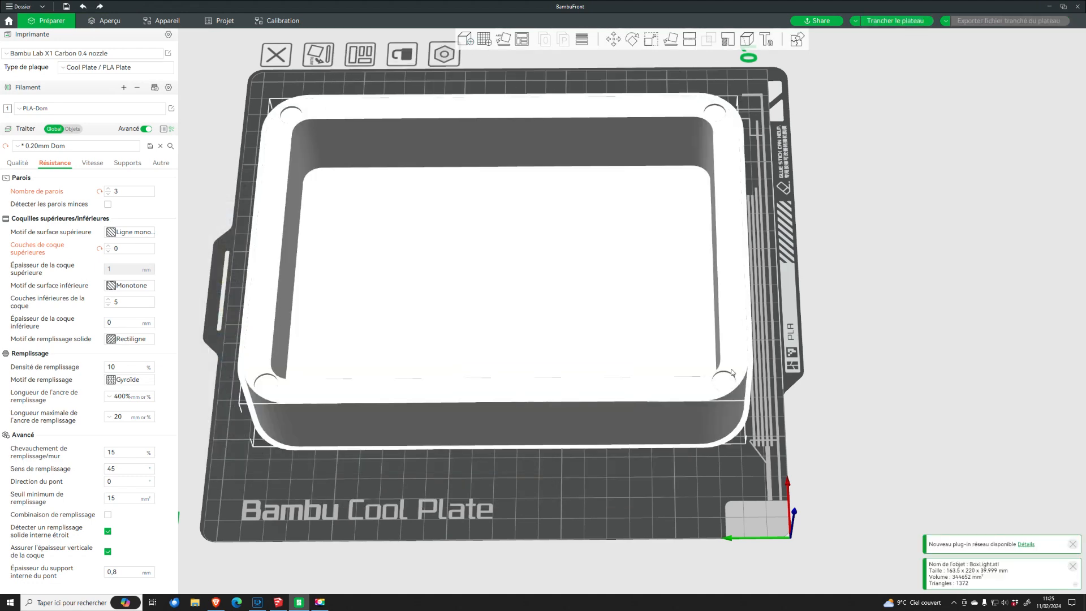
# - Rotate the newly imported light box by 90° about the Z axis and deselect it
pyautogui.moveTo(921, 224); pyautogui.dragTo(891, 241)
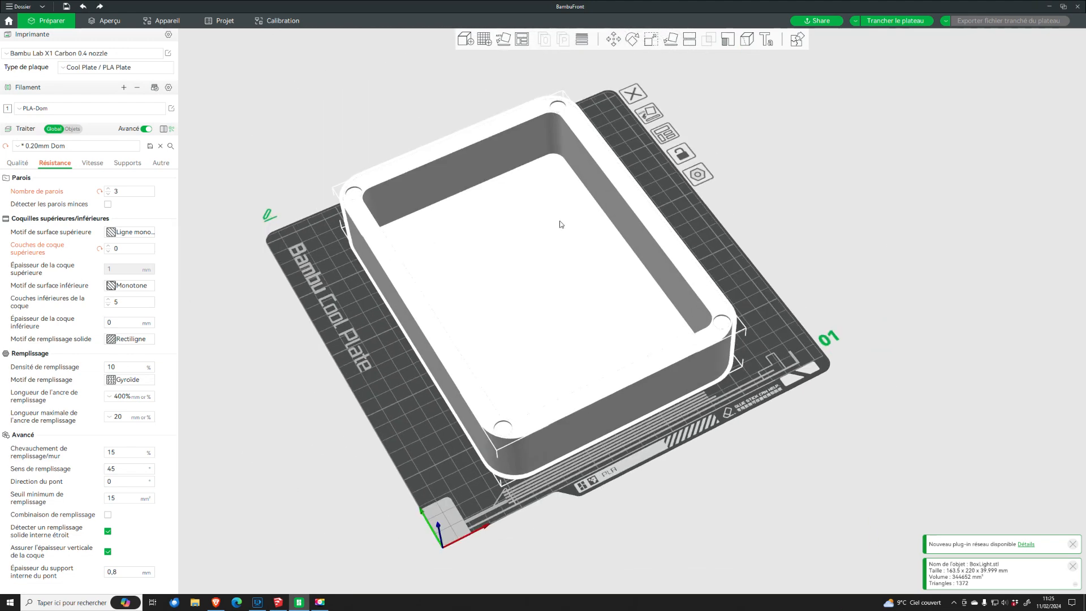
pyautogui.click(632, 39)
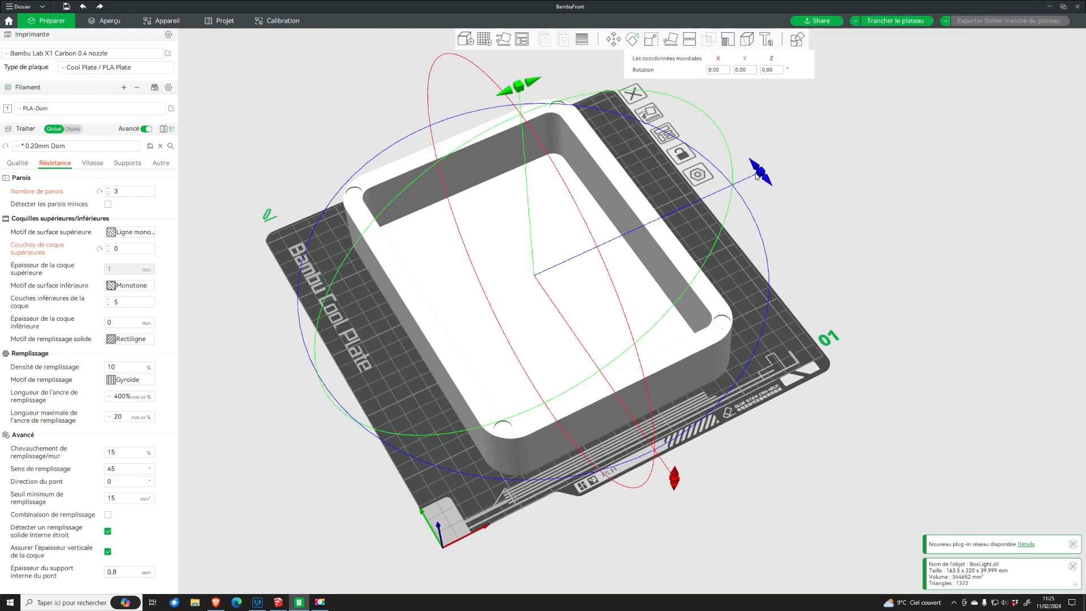
pyautogui.moveTo(762, 173); pyautogui.dragTo(484, 190)
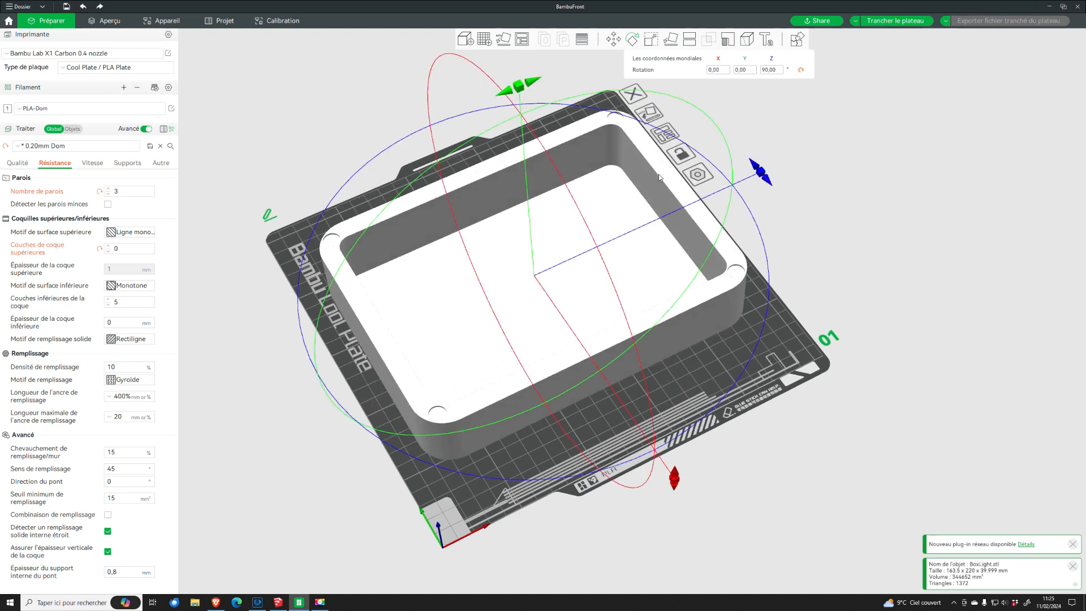
pyautogui.click(825, 222)
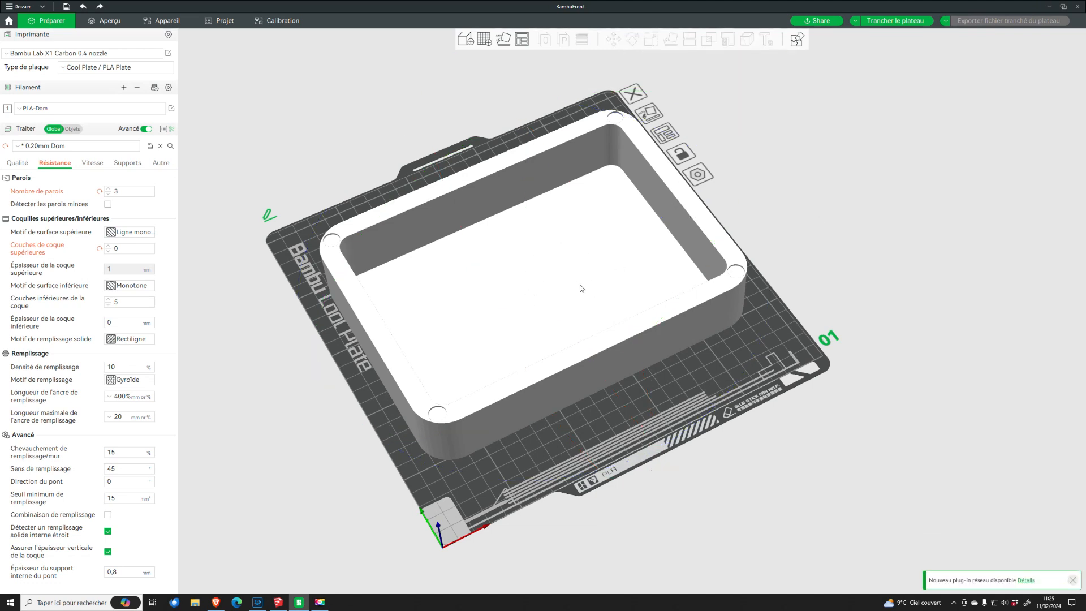
# - Set the bottom shell layers to 2 and slice the plate with the light box
pyautogui.click(109, 305)
pyautogui.click(109, 305)
pyautogui.click(108, 306)
pyautogui.click(880, 17)
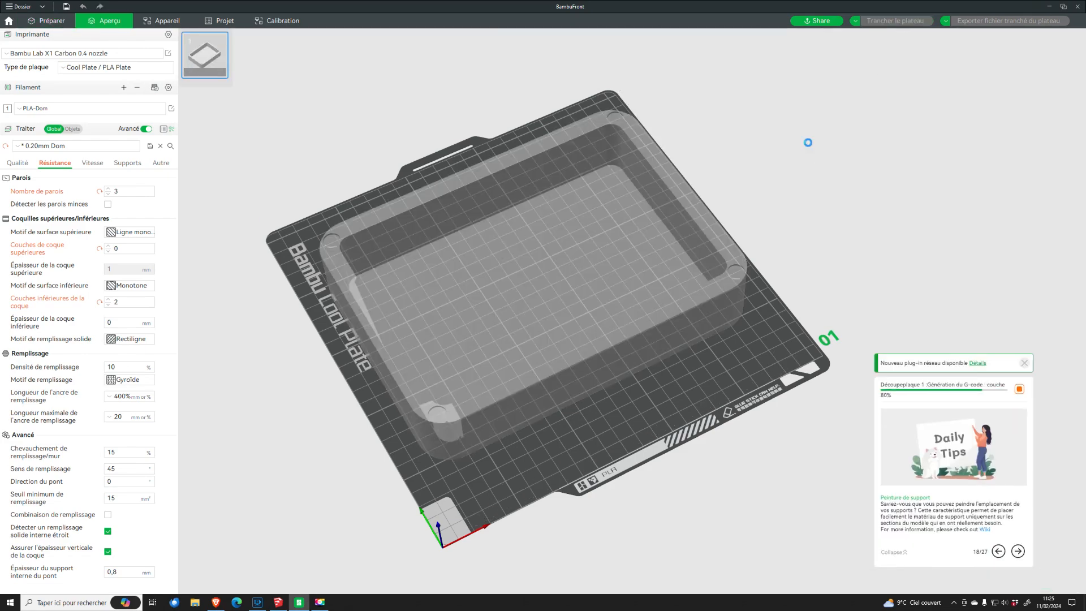
# - Export the sliced light box plate as BoxLight.gcode in 3MF format to the Lampe folder
pyautogui.moveTo(803, 266); pyautogui.dragTo(738, 341)
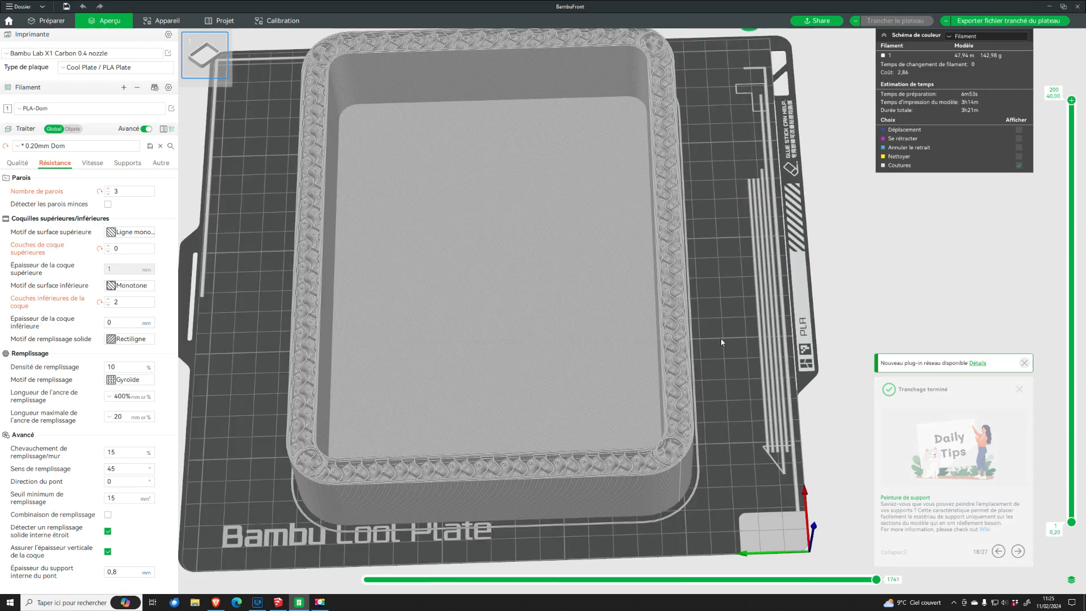
pyautogui.scroll(5, 741, 343)
pyautogui.scroll(-5, 741, 344)
pyautogui.moveTo(741, 344); pyautogui.dragTo(809, 326)
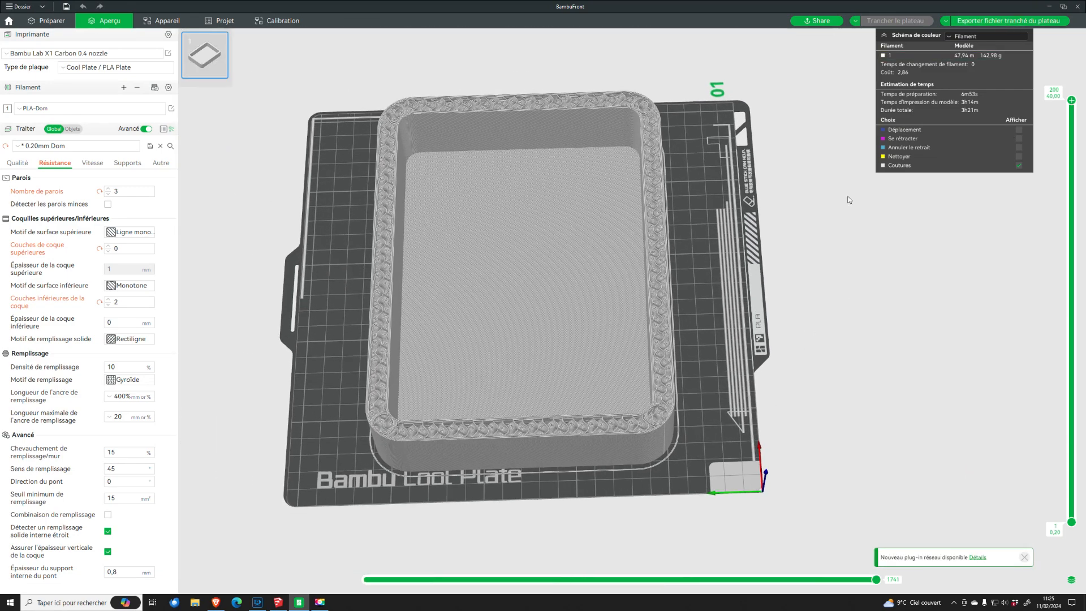
pyautogui.moveTo(935, 191); pyautogui.dragTo(928, 157)
pyautogui.click(999, 22)
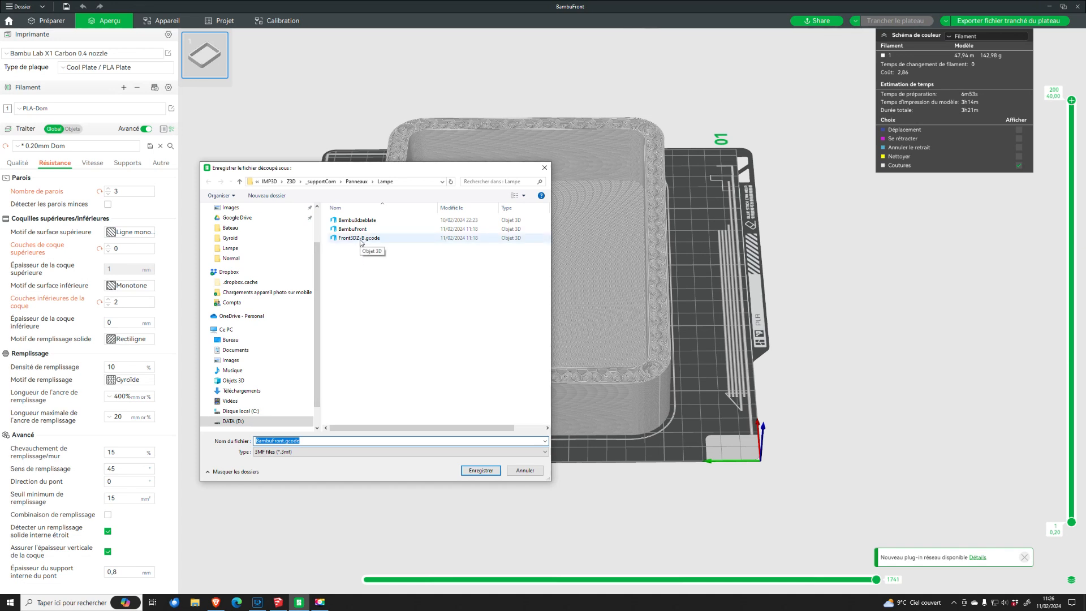
pyautogui.click(282, 440)
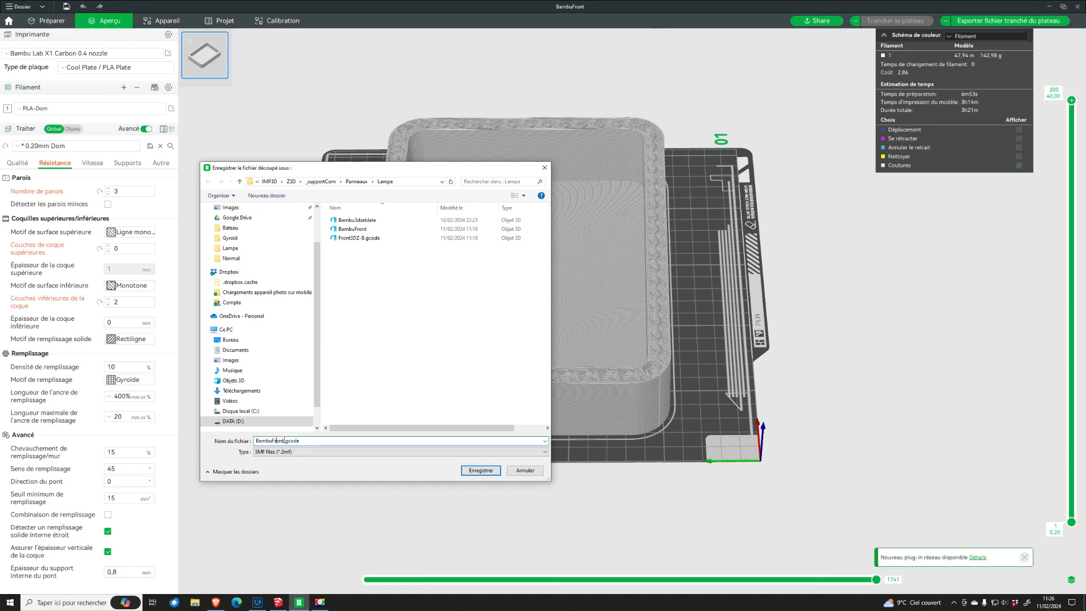
pyautogui.doubleClick(282, 440)
pyautogui.write('BoxLight')
pyautogui.click(481, 470)
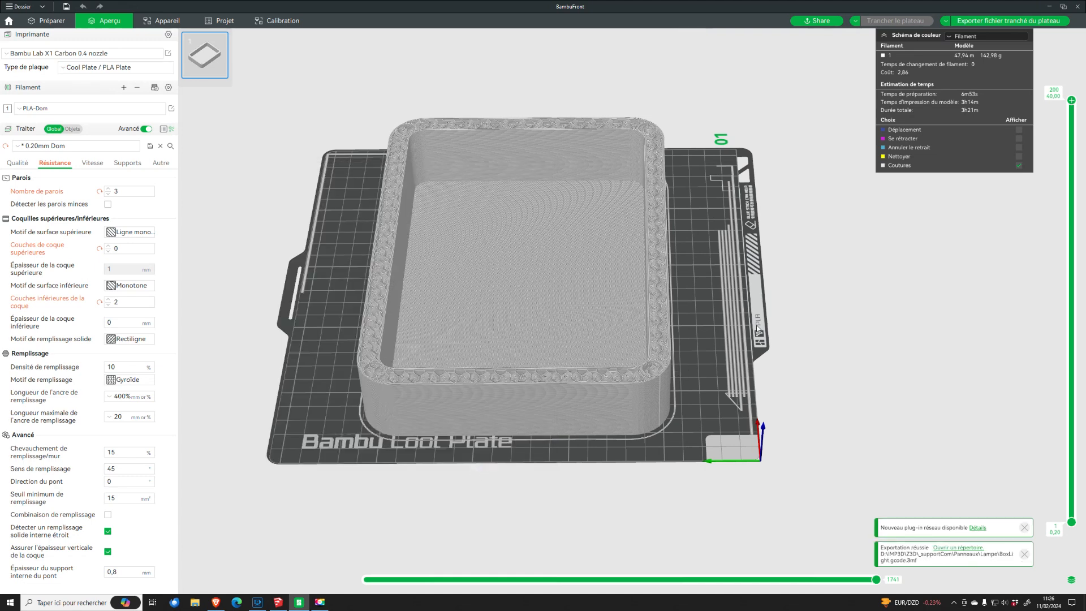